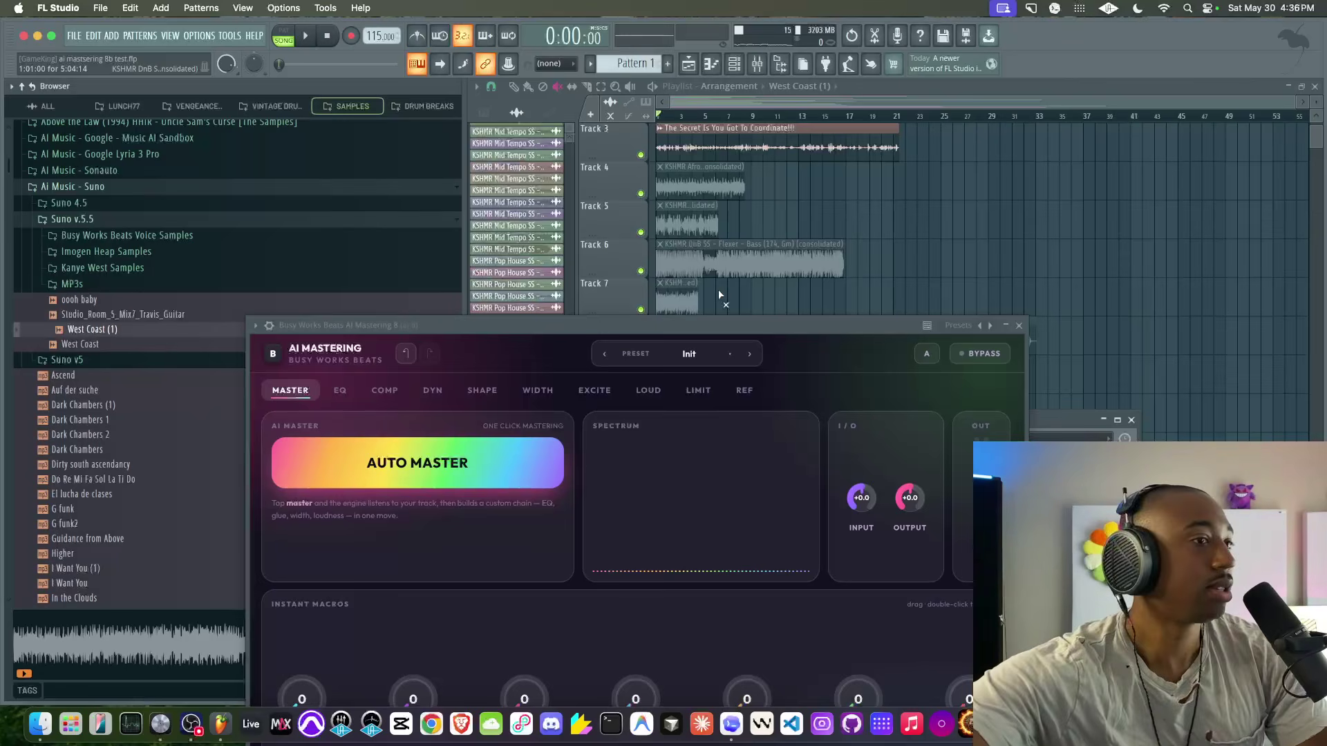
# Step: Move the AI Mastering window up into full view and run Auto Master while the song plays
pyautogui.moveTo(545, 325); pyautogui.dragTo(573, 209)
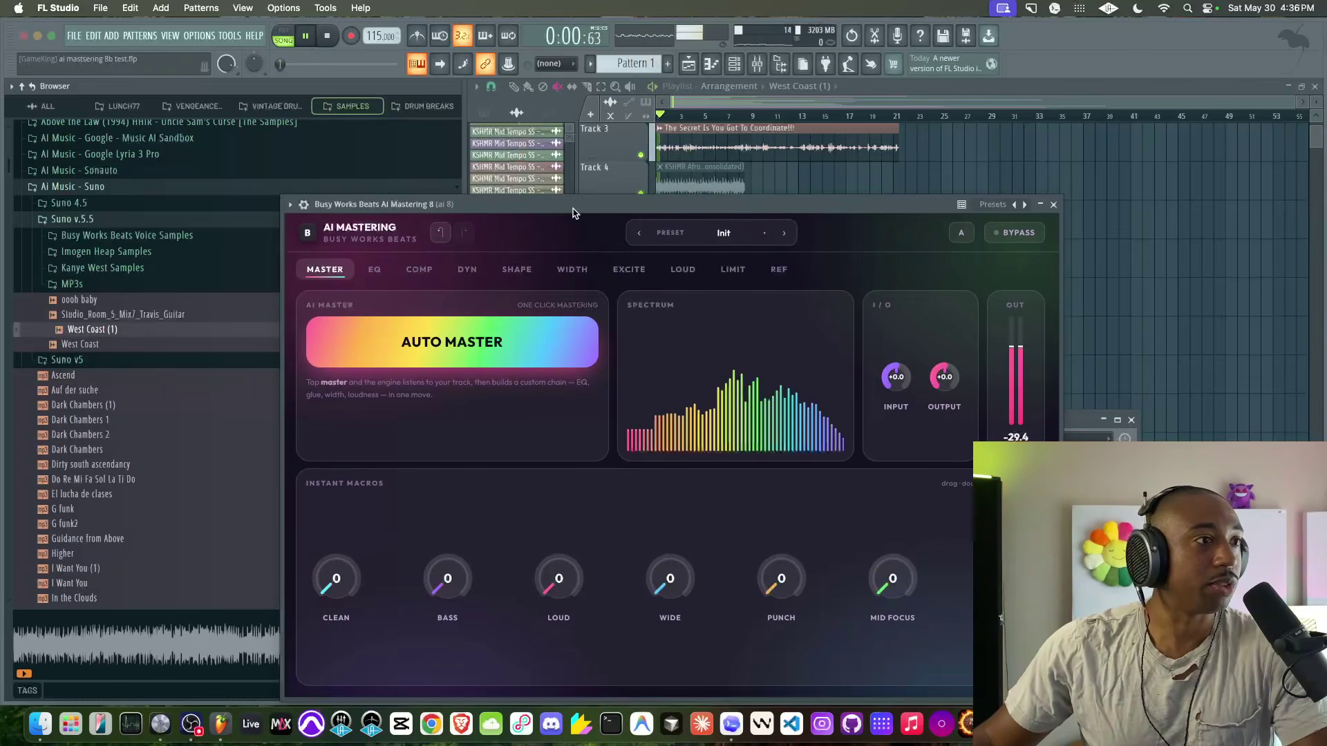
pyautogui.moveTo(699, 209); pyautogui.dragTo(688, 166)
pyautogui.press('space')
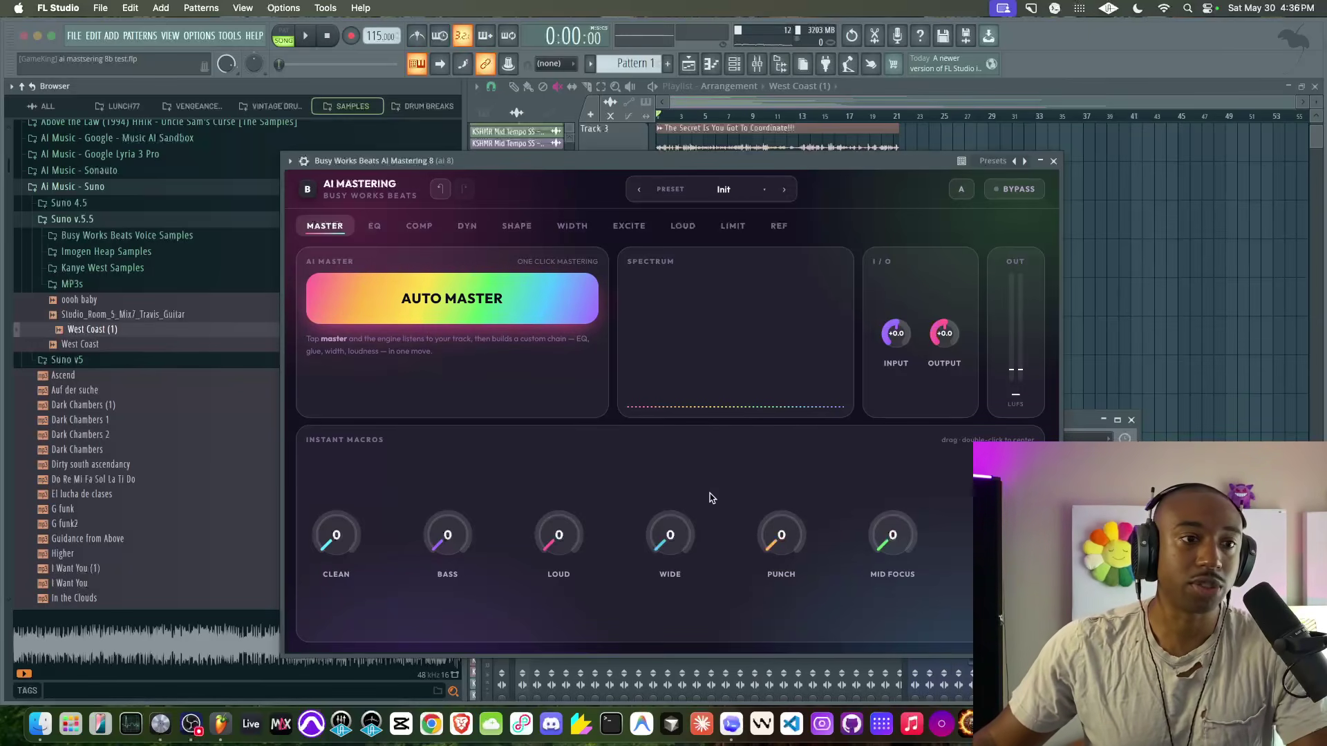
pyautogui.press('space')
pyautogui.press('space')
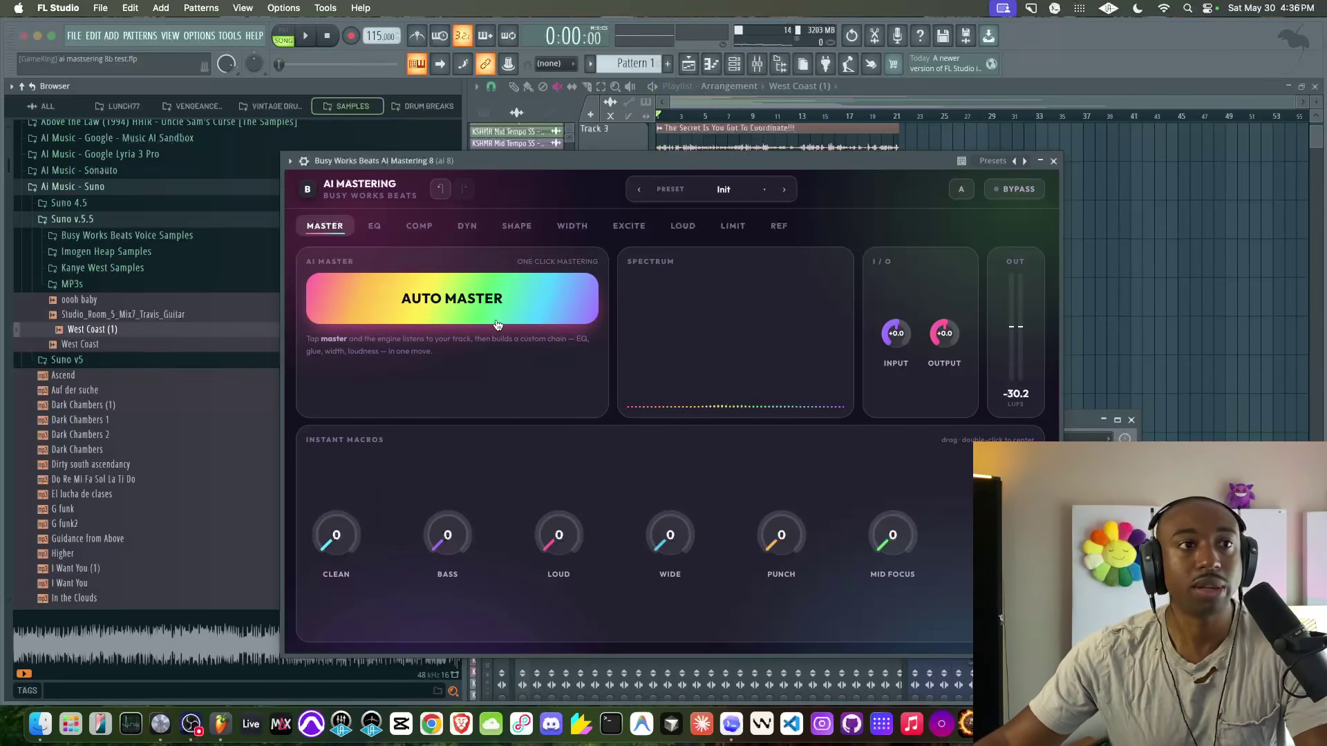
pyautogui.press('space')
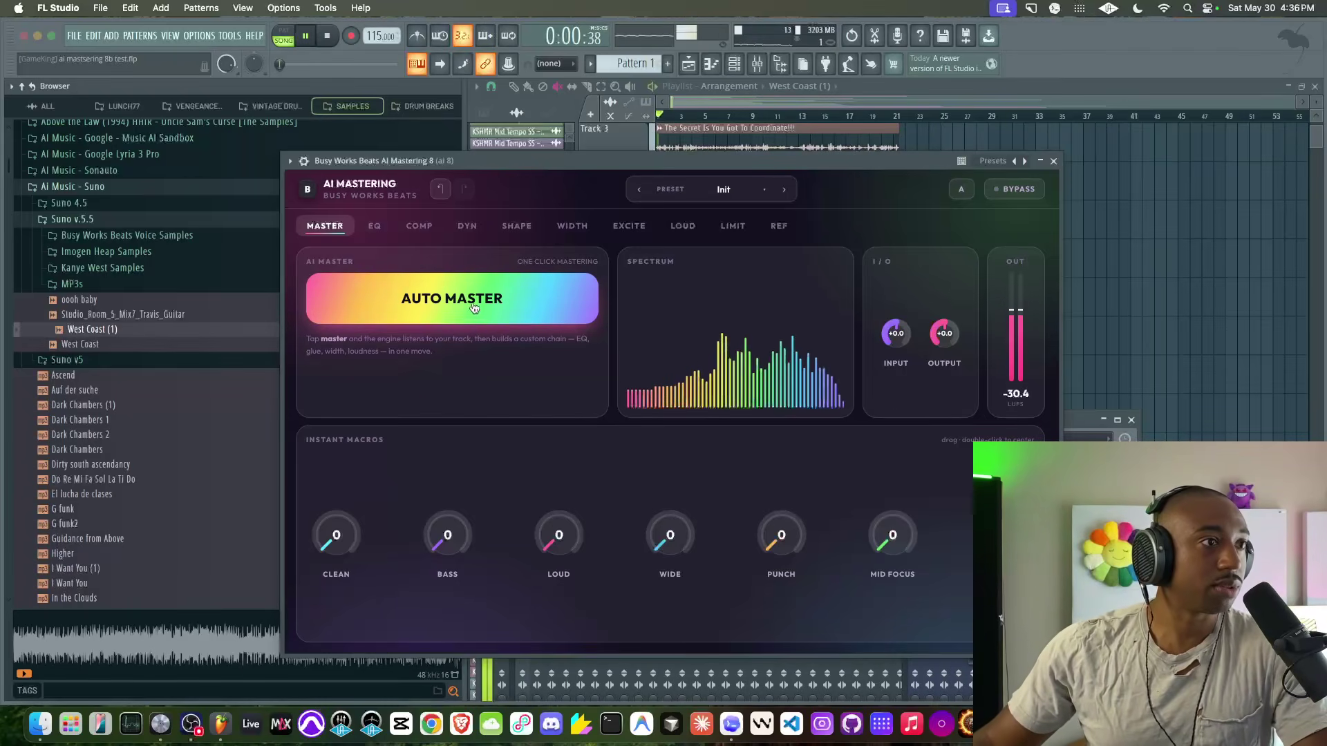
pyautogui.click(461, 297)
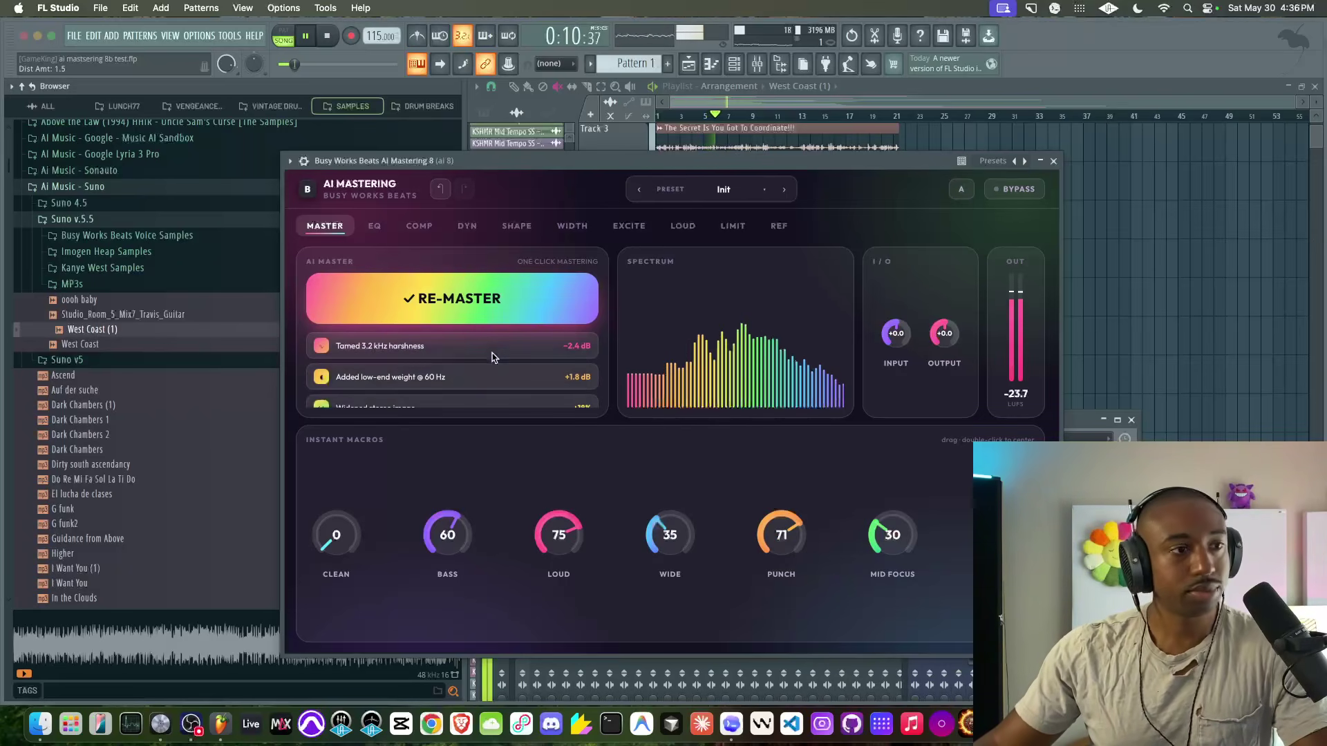
# Step: Review the list of adjustments made by the auto master and audition the mastered song from the start
pyautogui.press('space')
pyautogui.scroll(-1, 462, 369)
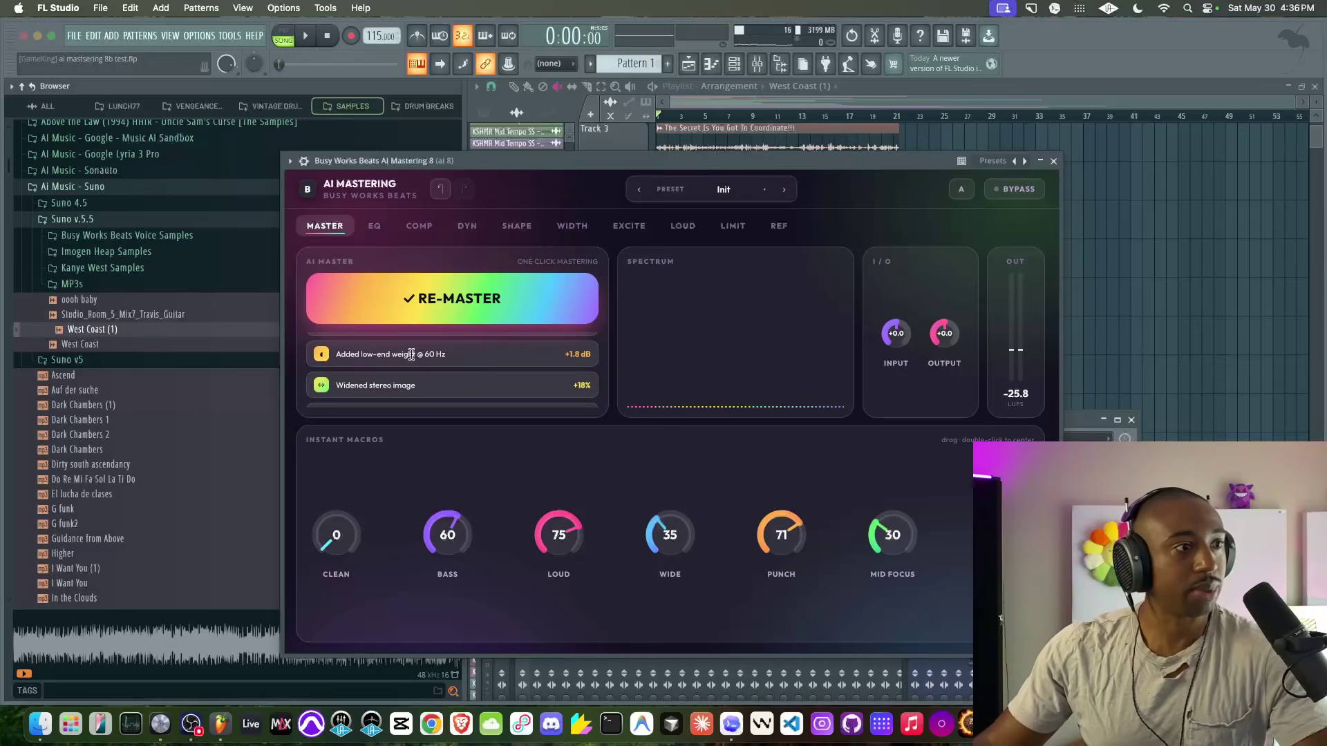
pyautogui.scroll(-3, 411, 355)
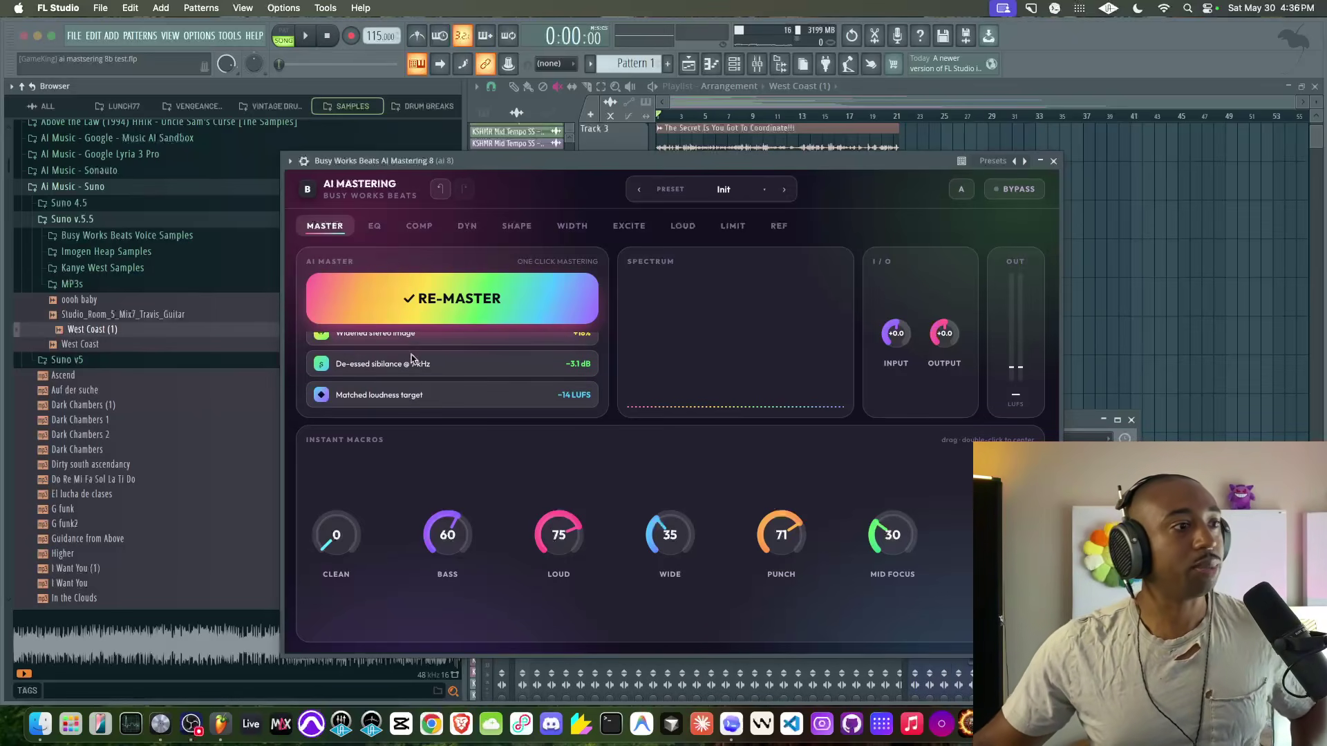
pyautogui.scroll(3, 411, 358)
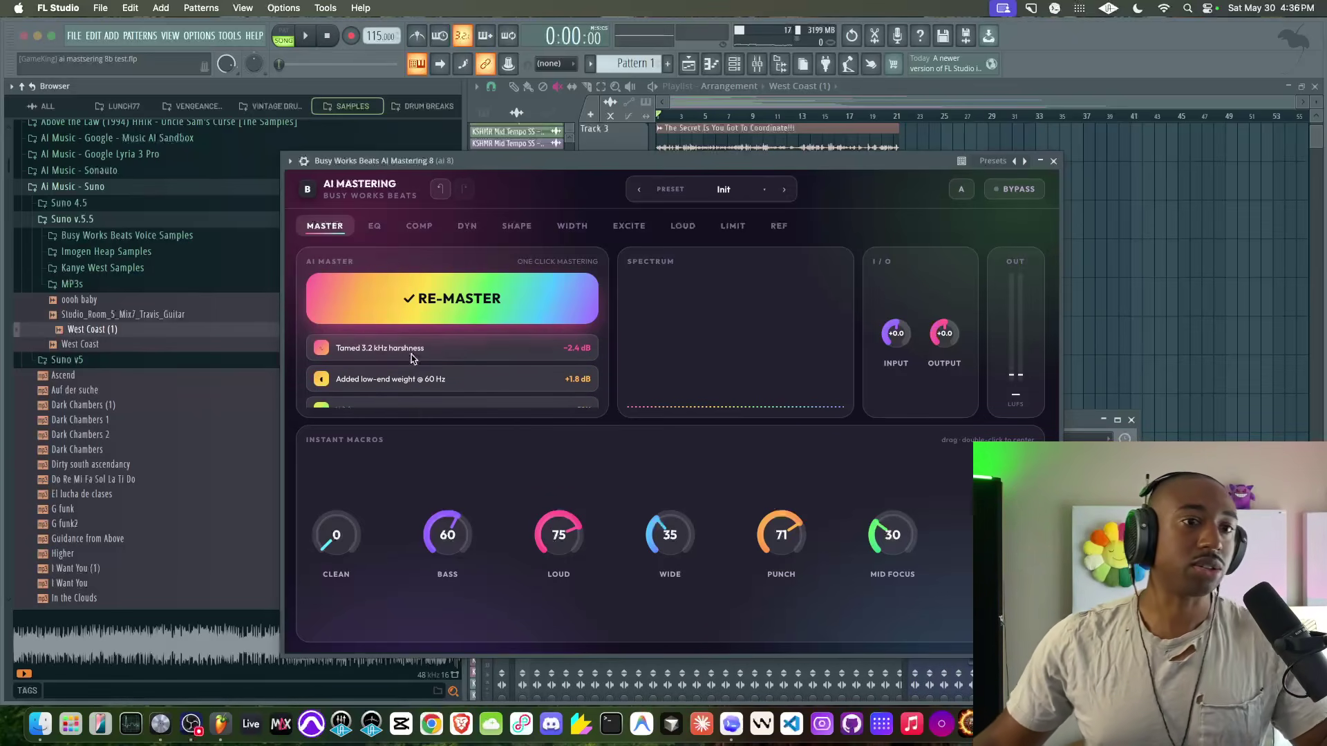
pyautogui.press('space')
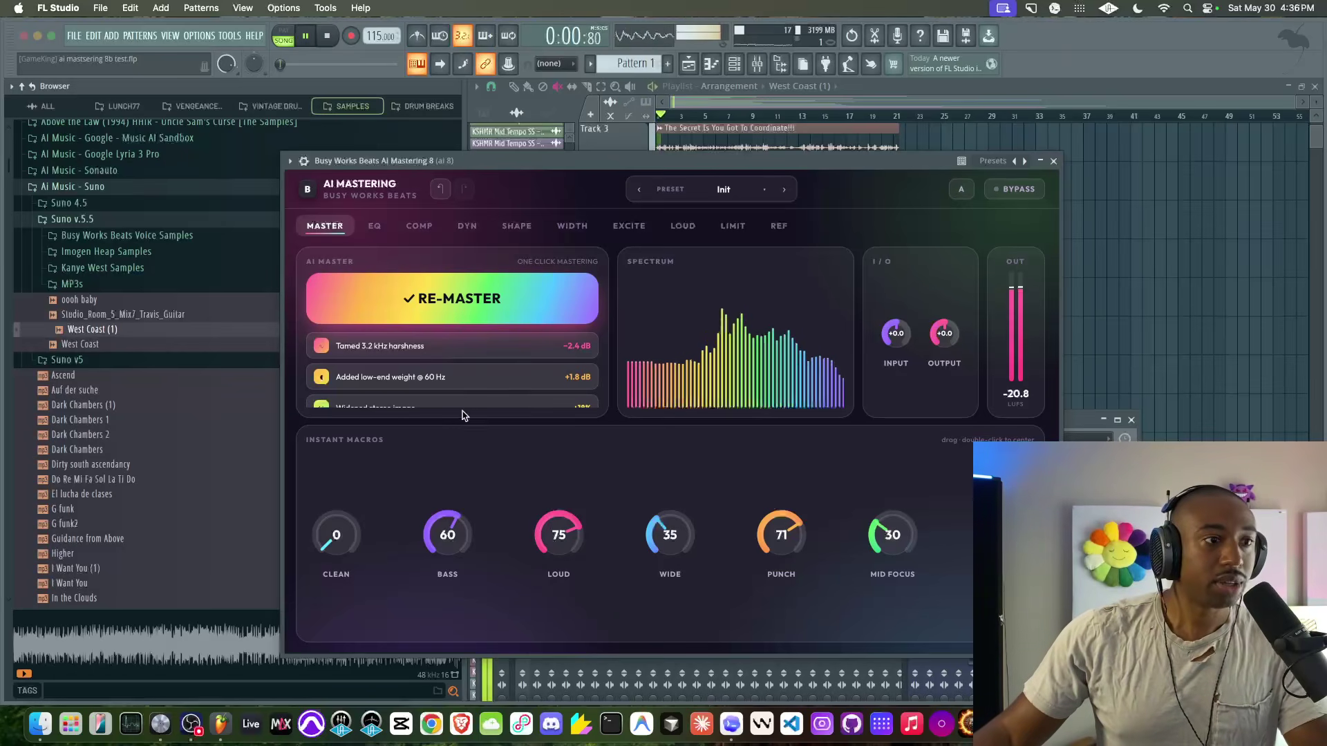
pyautogui.press('space')
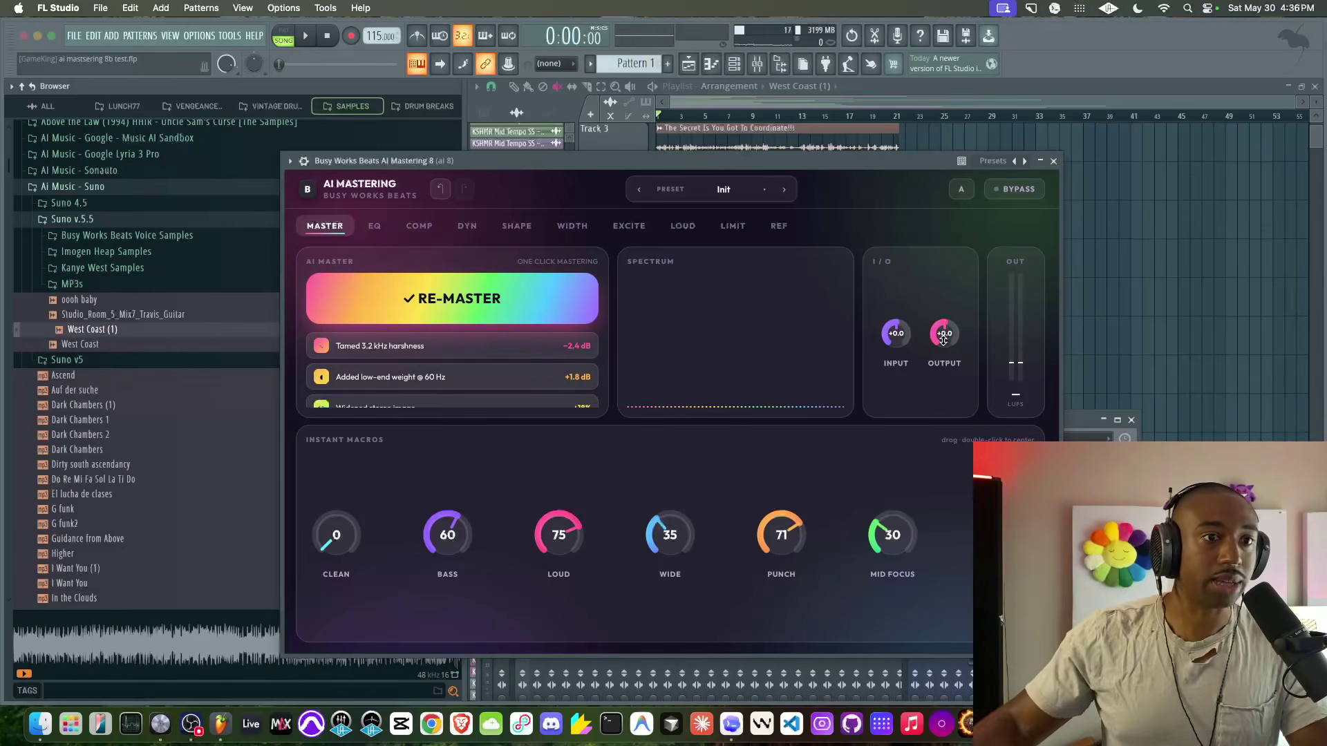
pyautogui.press('space')
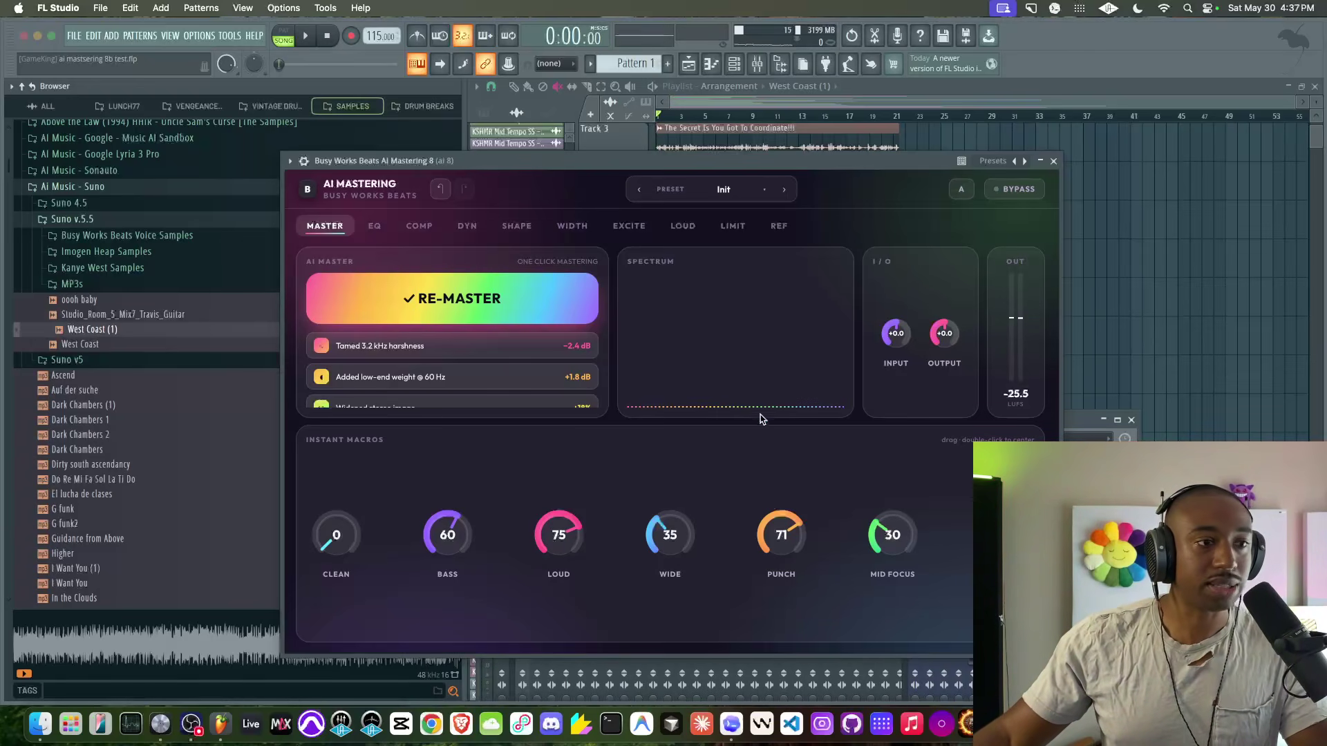
# Step: Hide the browser and reposition the AI Mastering window so that all the instant macros are in view
pyautogui.click(778, 73)
pyautogui.moveTo(683, 171); pyautogui.dragTo(603, 135)
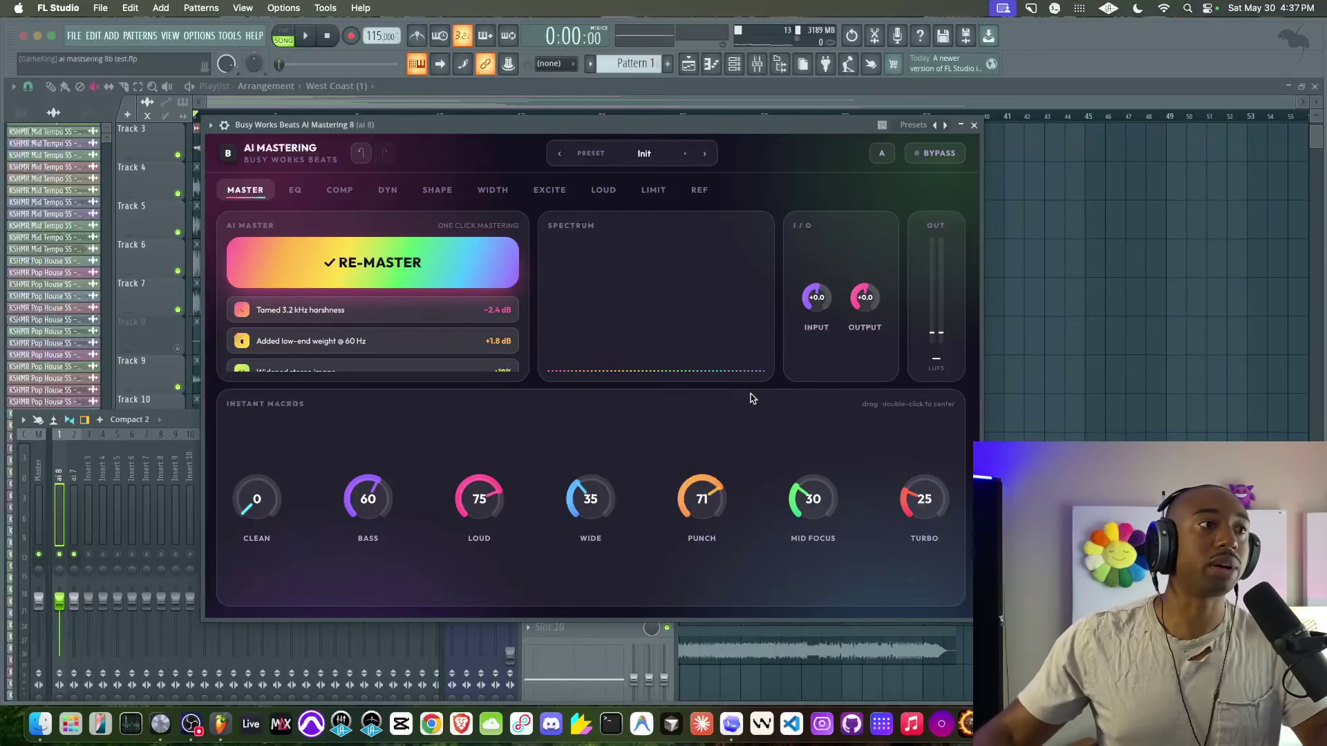
# Step: Examine the plugin's EQ, compressor, dynamics, shape, width, exciter and loudness settings, and return to the master page
pyautogui.click(297, 189)
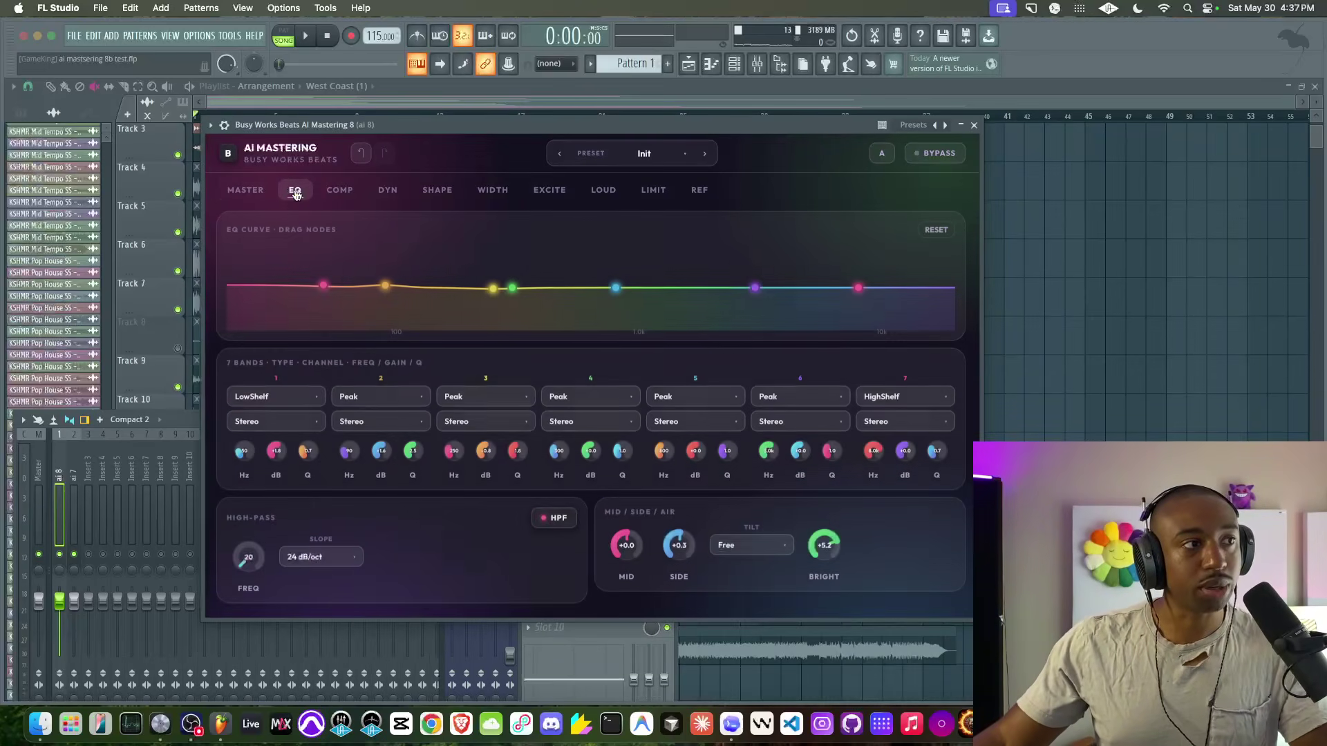
pyautogui.click(339, 190)
pyautogui.click(304, 190)
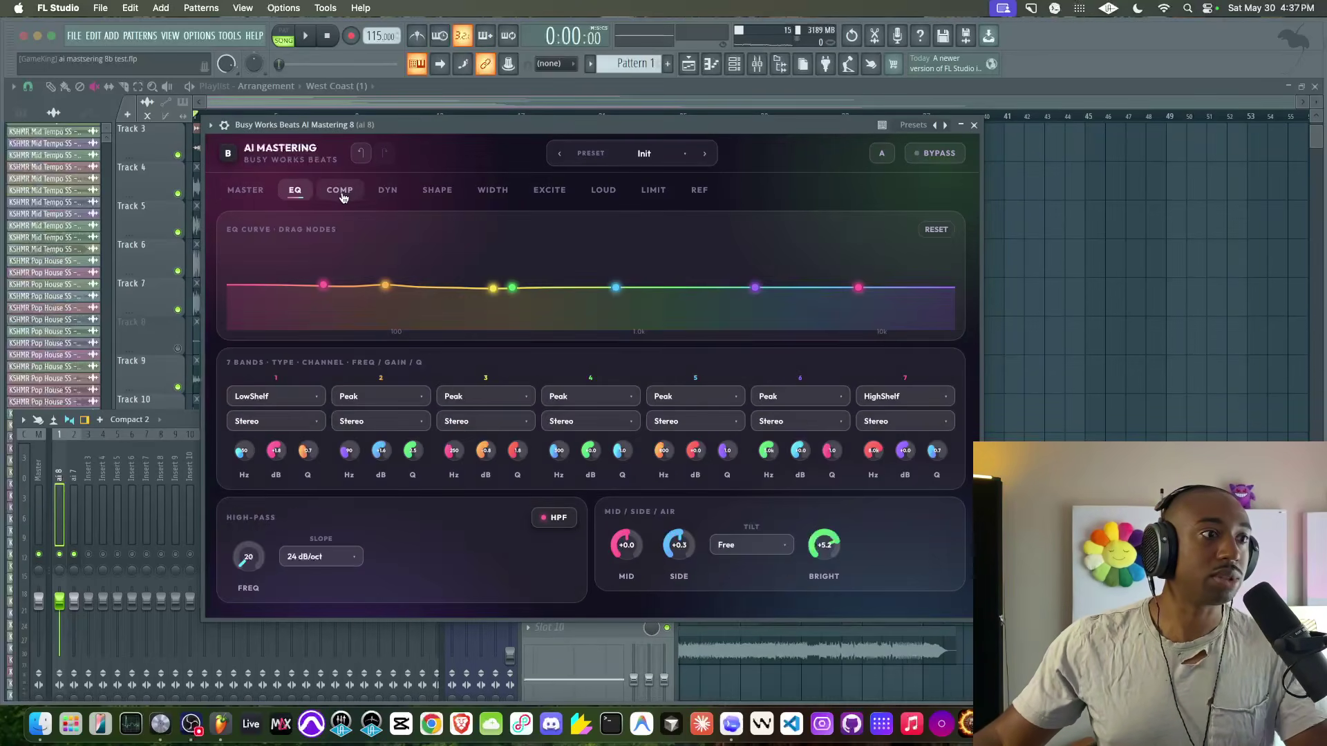
pyautogui.click(342, 197)
pyautogui.click(387, 198)
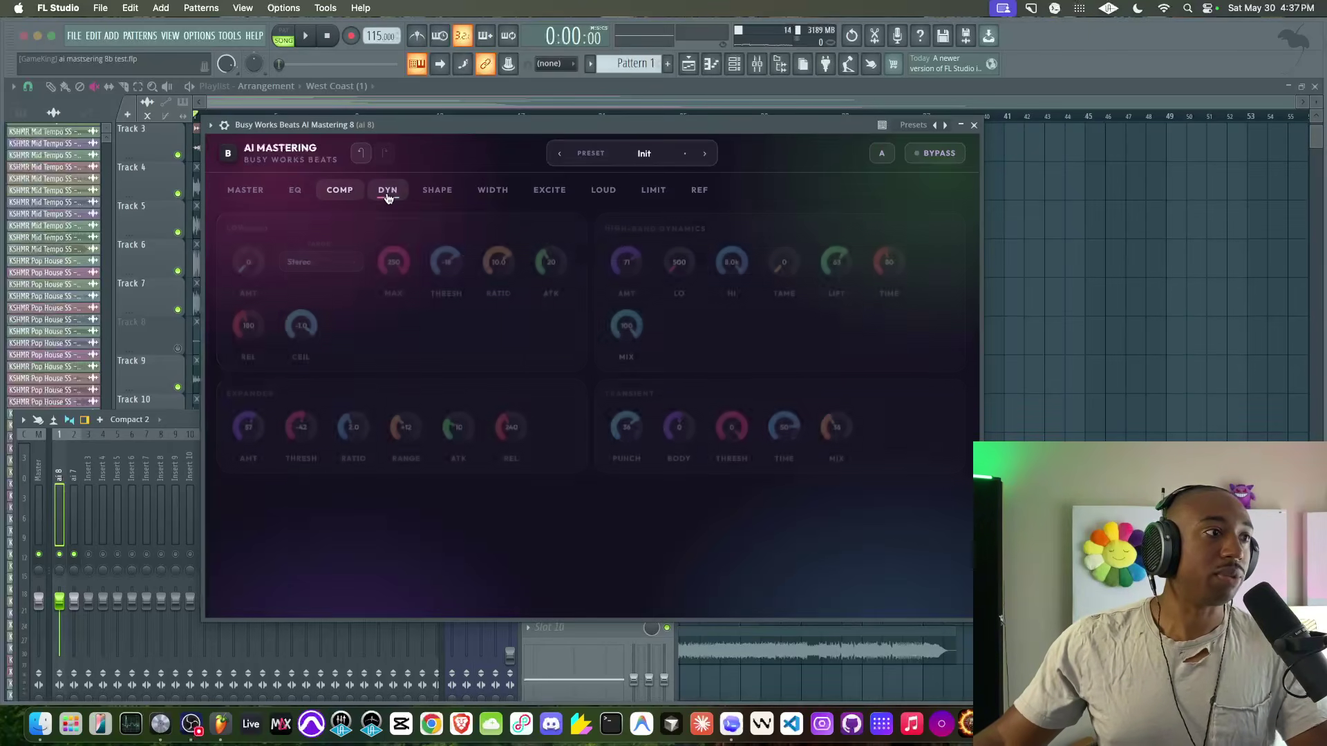
pyautogui.click(436, 197)
pyautogui.click(507, 196)
pyautogui.click(550, 191)
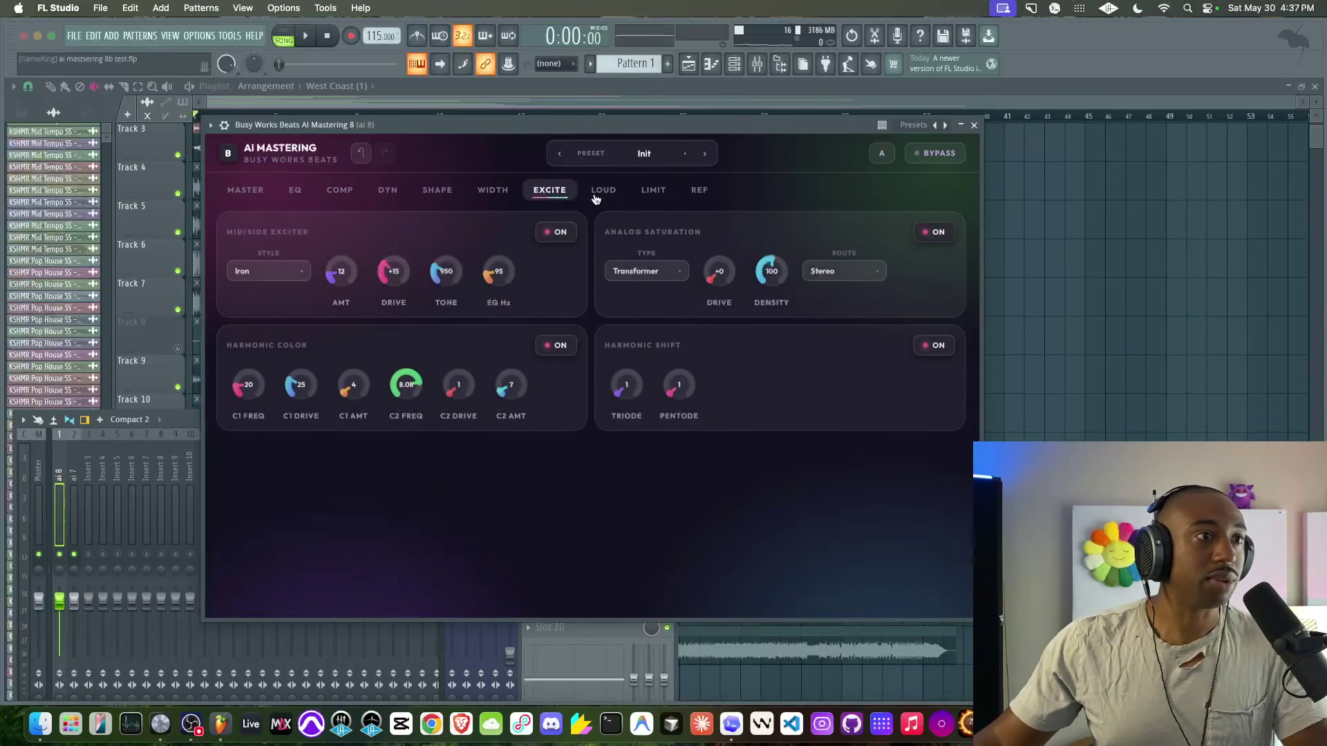
pyautogui.click(603, 191)
pyautogui.click(246, 190)
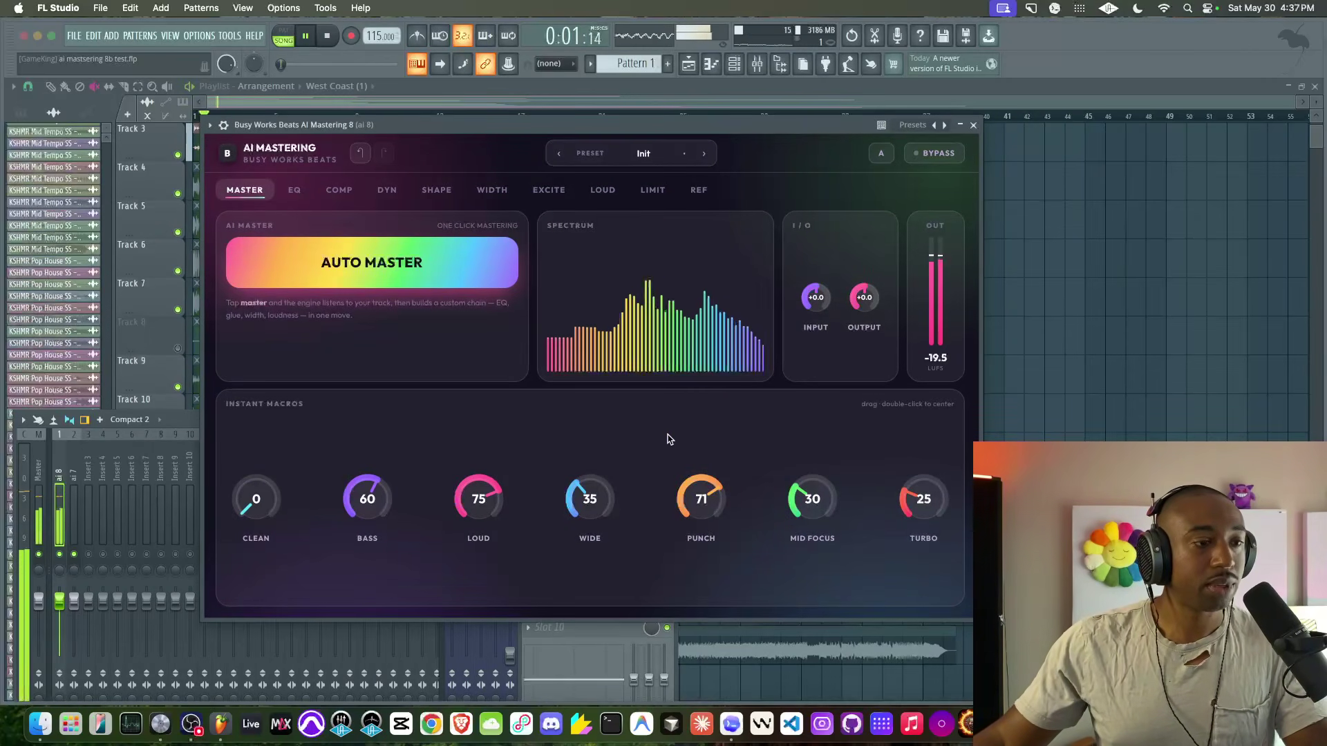
# Step: Compare the playing song with the mastering bypassed and active, and close the mixer window
pyautogui.click(940, 154)
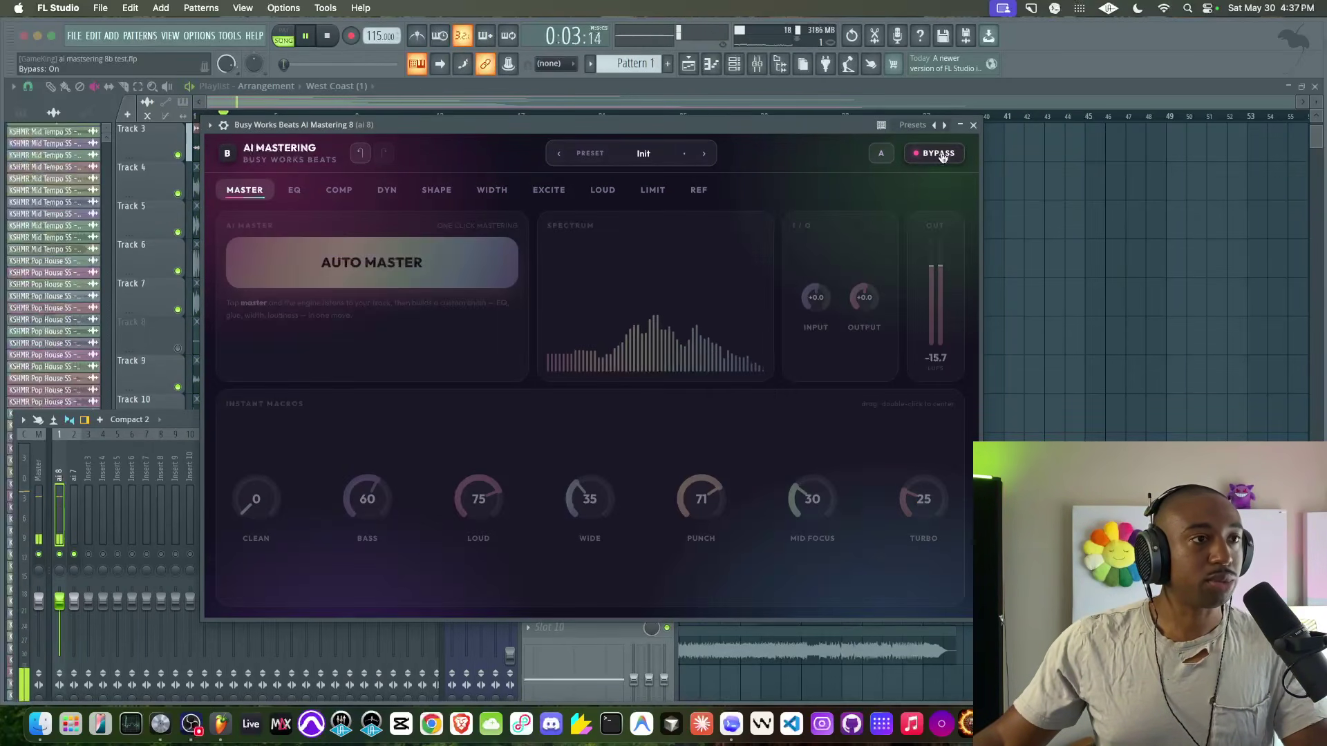
pyautogui.moveTo(189, 421); pyautogui.dragTo(685, 322)
pyautogui.click(950, 162)
pyautogui.moveTo(1002, 331); pyautogui.dragTo(1082, 267)
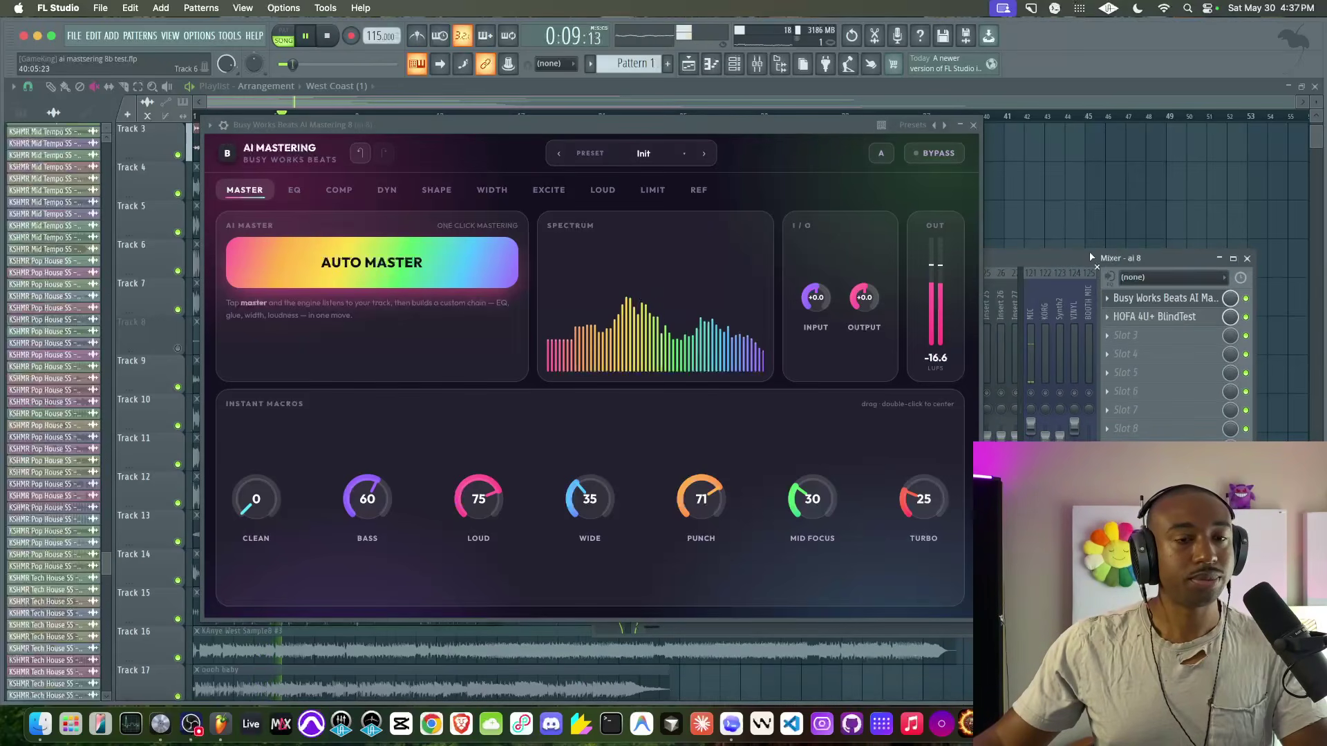
pyautogui.click(1248, 258)
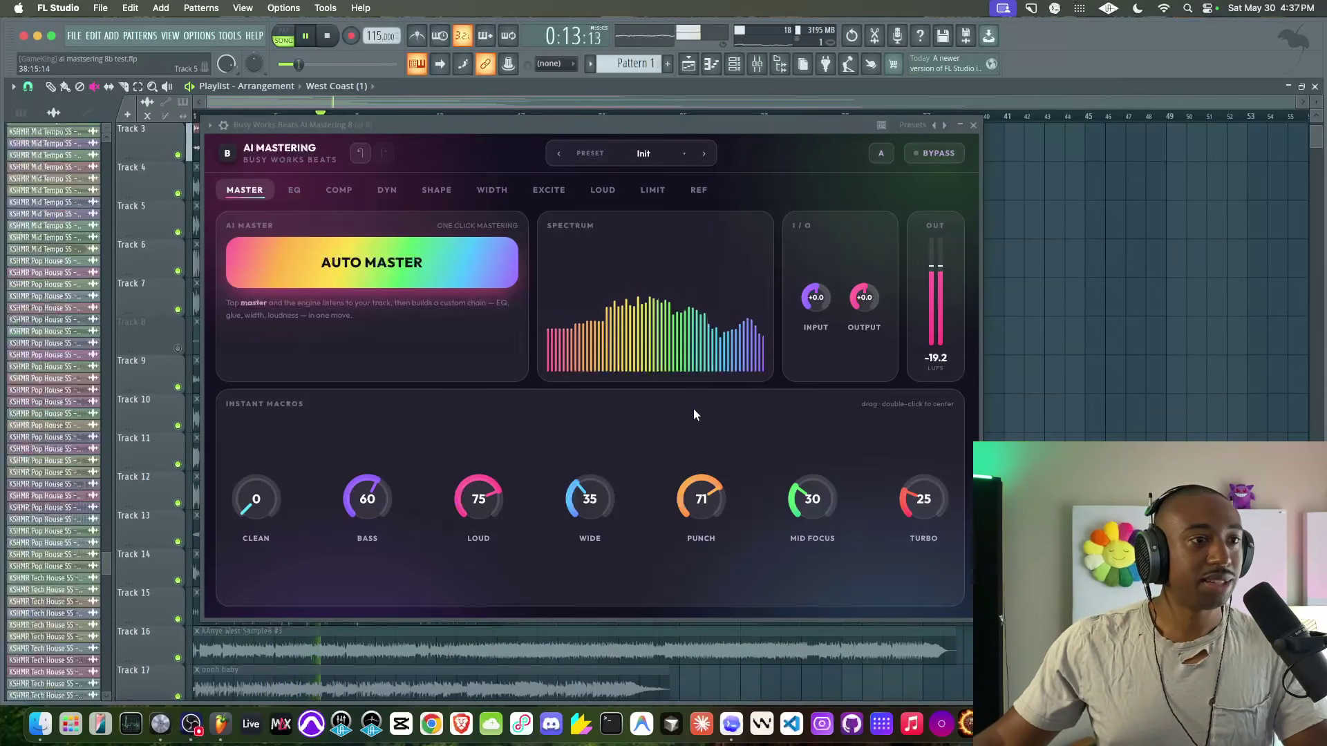
pyautogui.press('space')
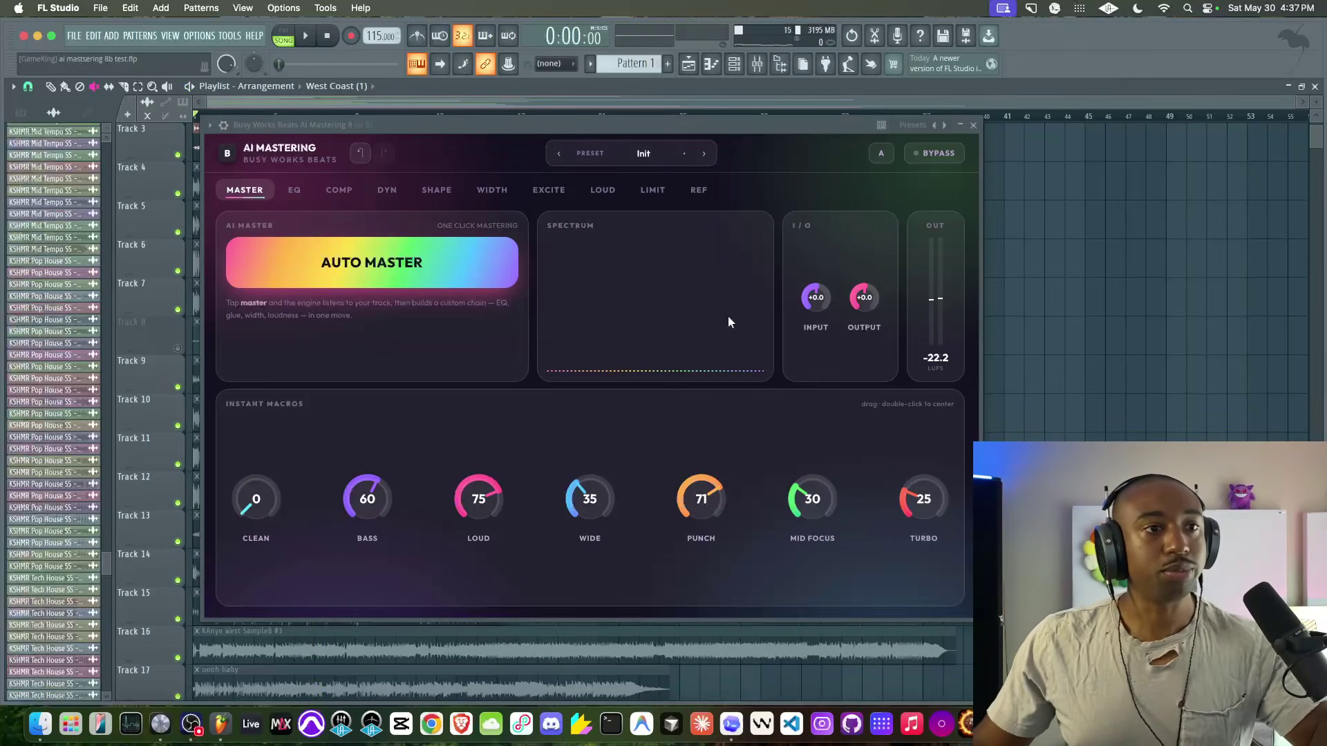
# Step: Move the AI Mastering window down to uncover the playlist timeline and audition the song from around bar 8
pyautogui.moveTo(699, 127); pyautogui.dragTo(665, 320)
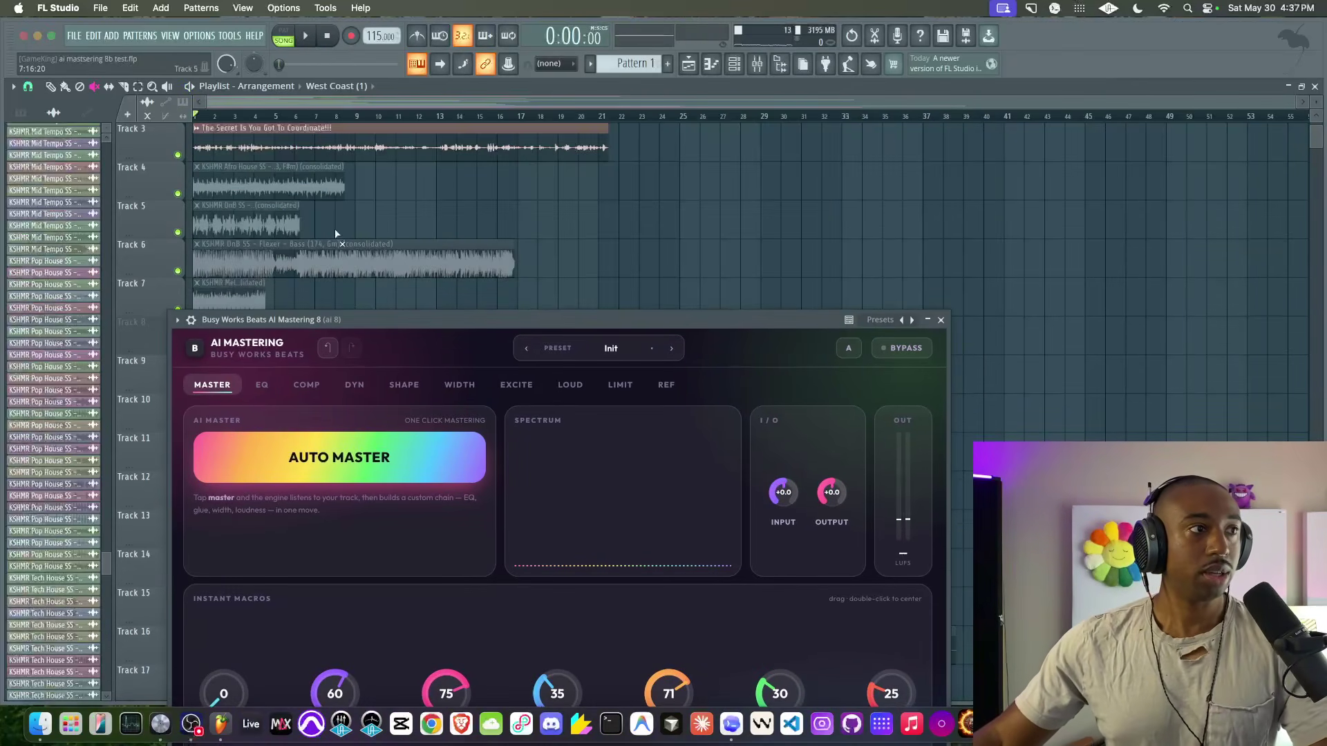
pyautogui.press('space')
pyautogui.moveTo(513, 319); pyautogui.dragTo(531, 230)
pyautogui.press('space')
pyautogui.press('space')
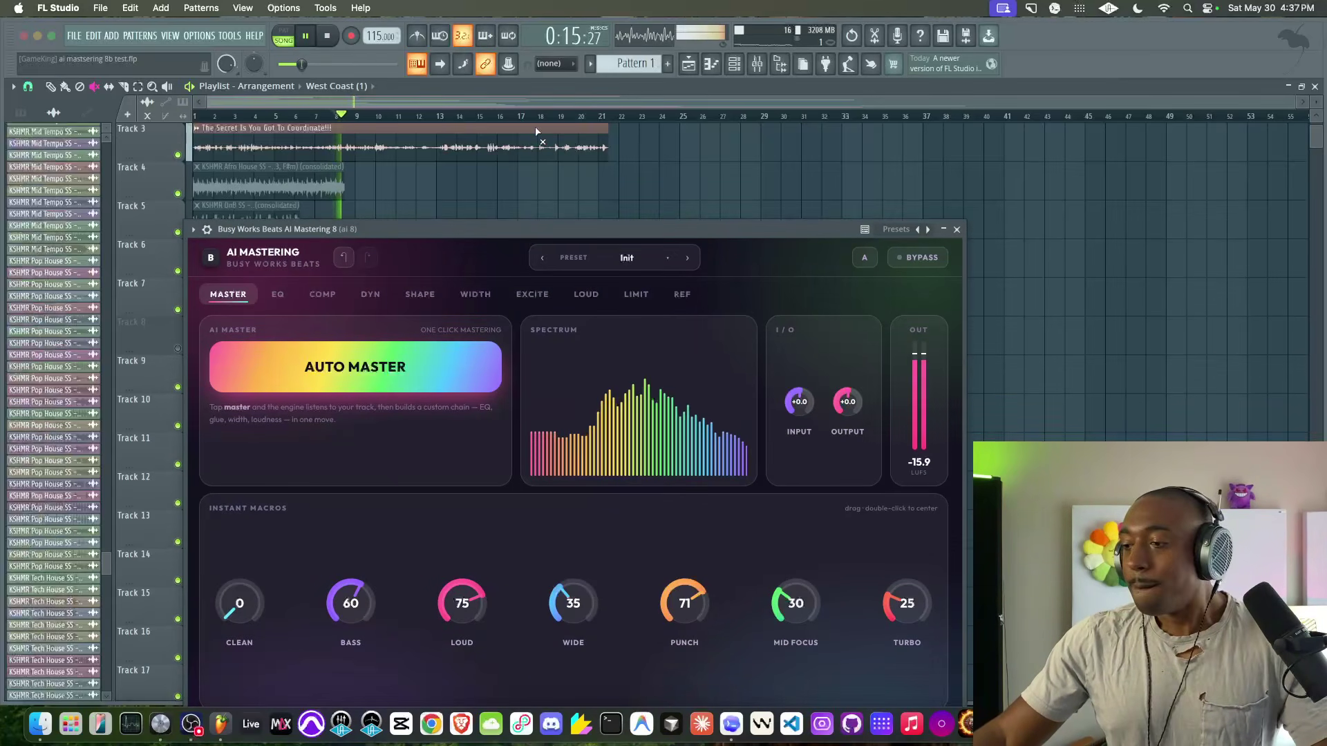
pyautogui.press('space')
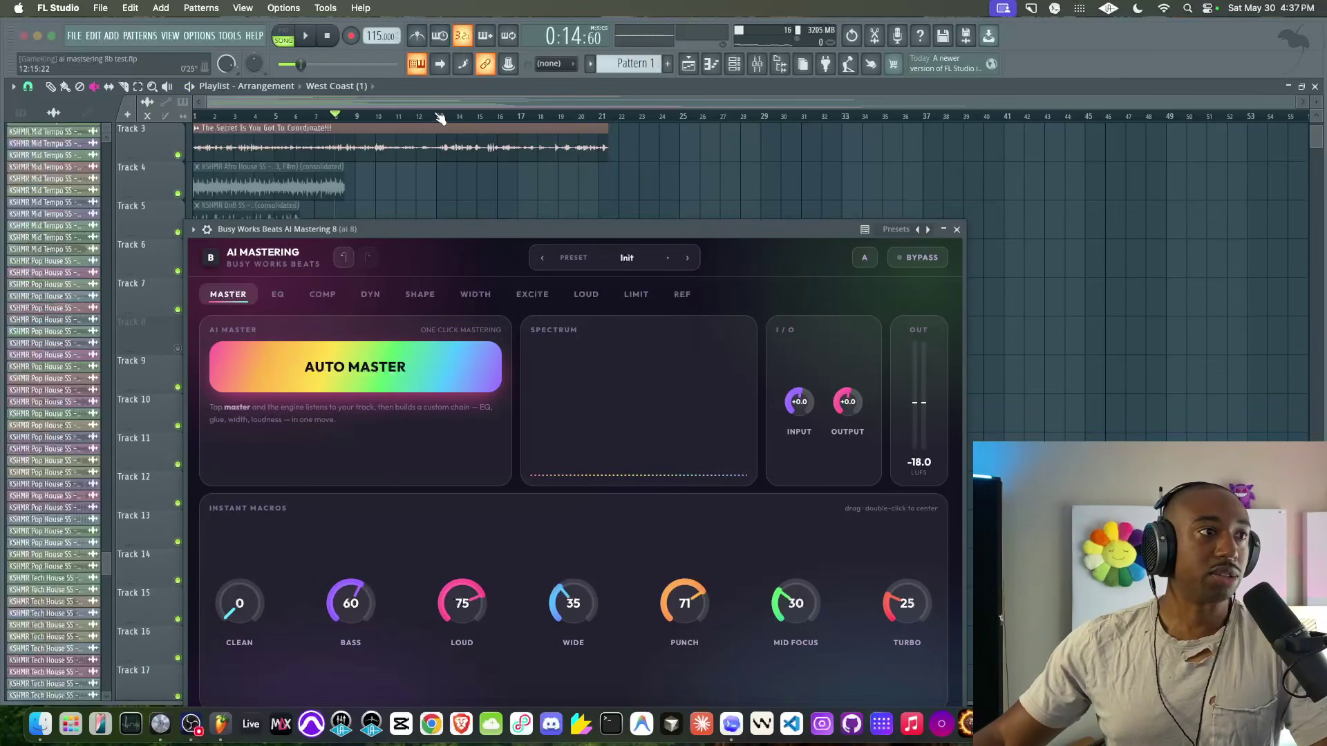
# Step: Audition the mastered song from bar 13
pyautogui.click(439, 117)
pyautogui.press('space')
pyautogui.moveTo(655, 233); pyautogui.dragTo(654, 192)
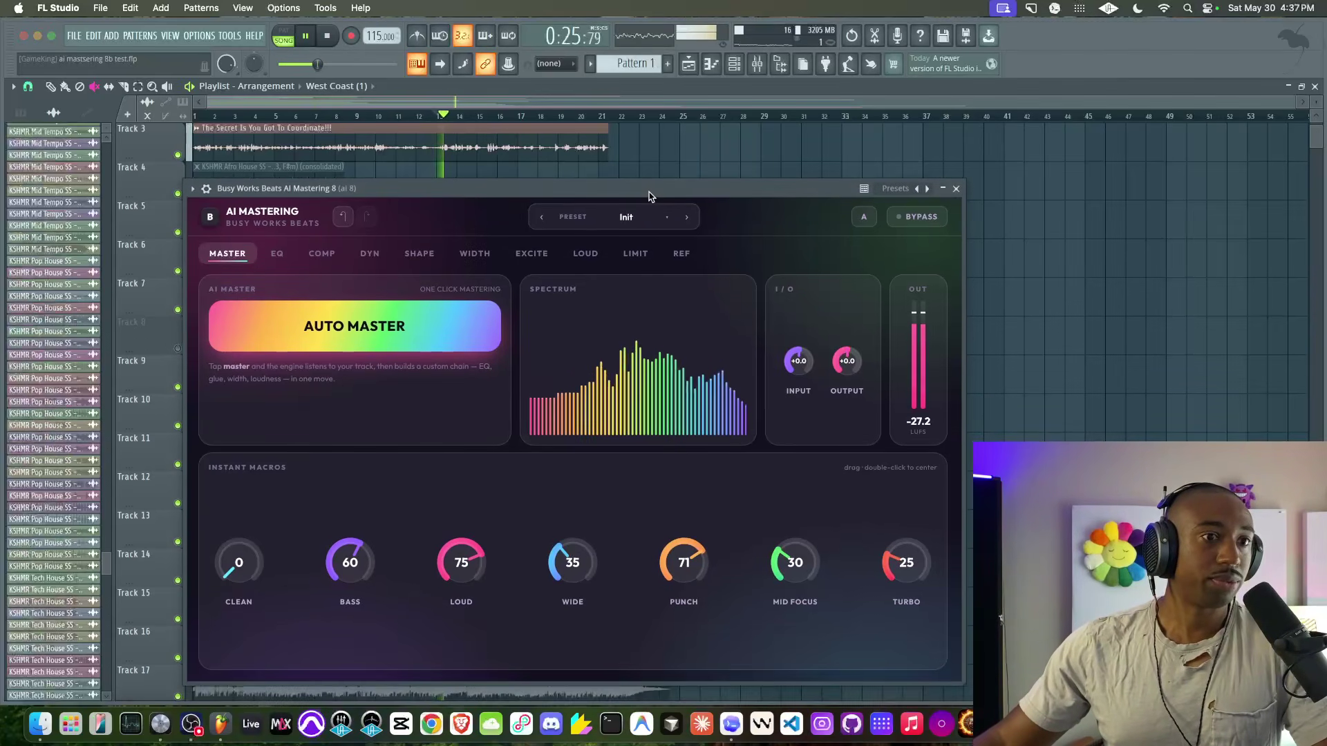
pyautogui.press('space')
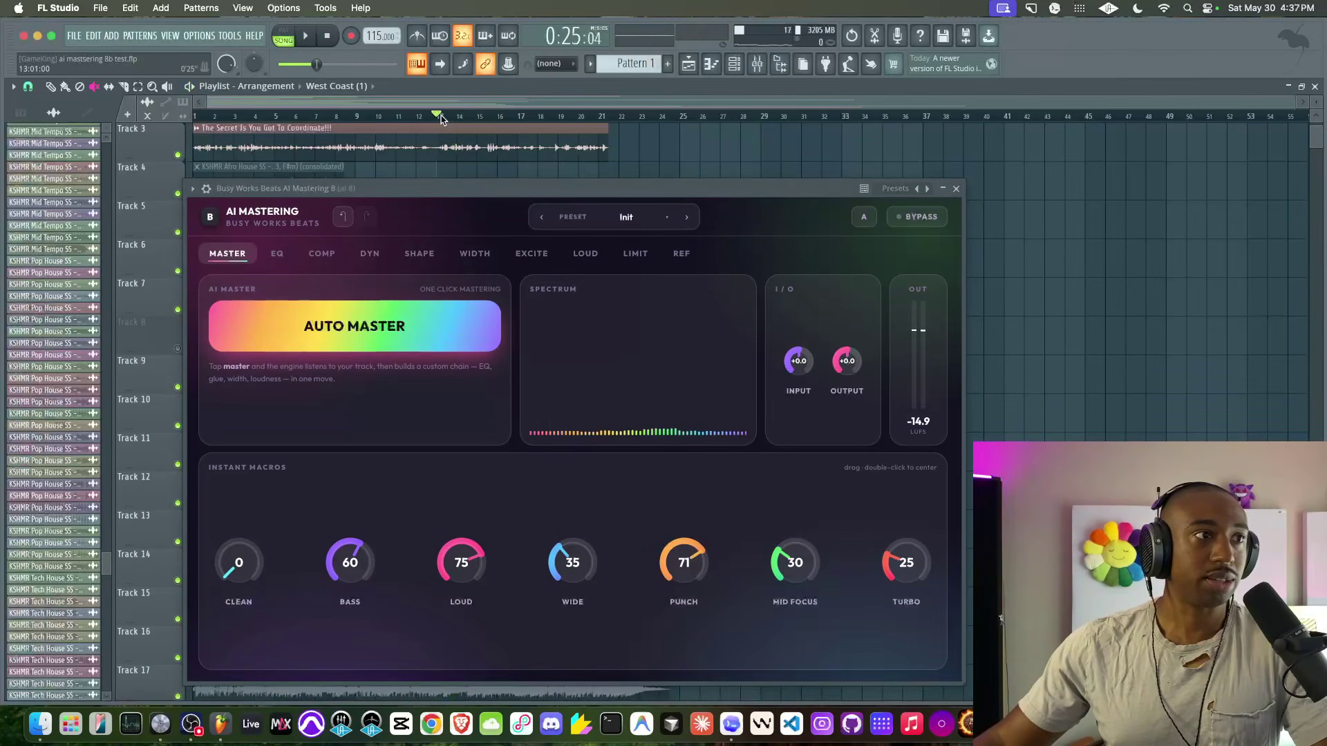
# Step: Try raising the output gain to about +2.0 while the song plays from bar 13
pyautogui.press('space')
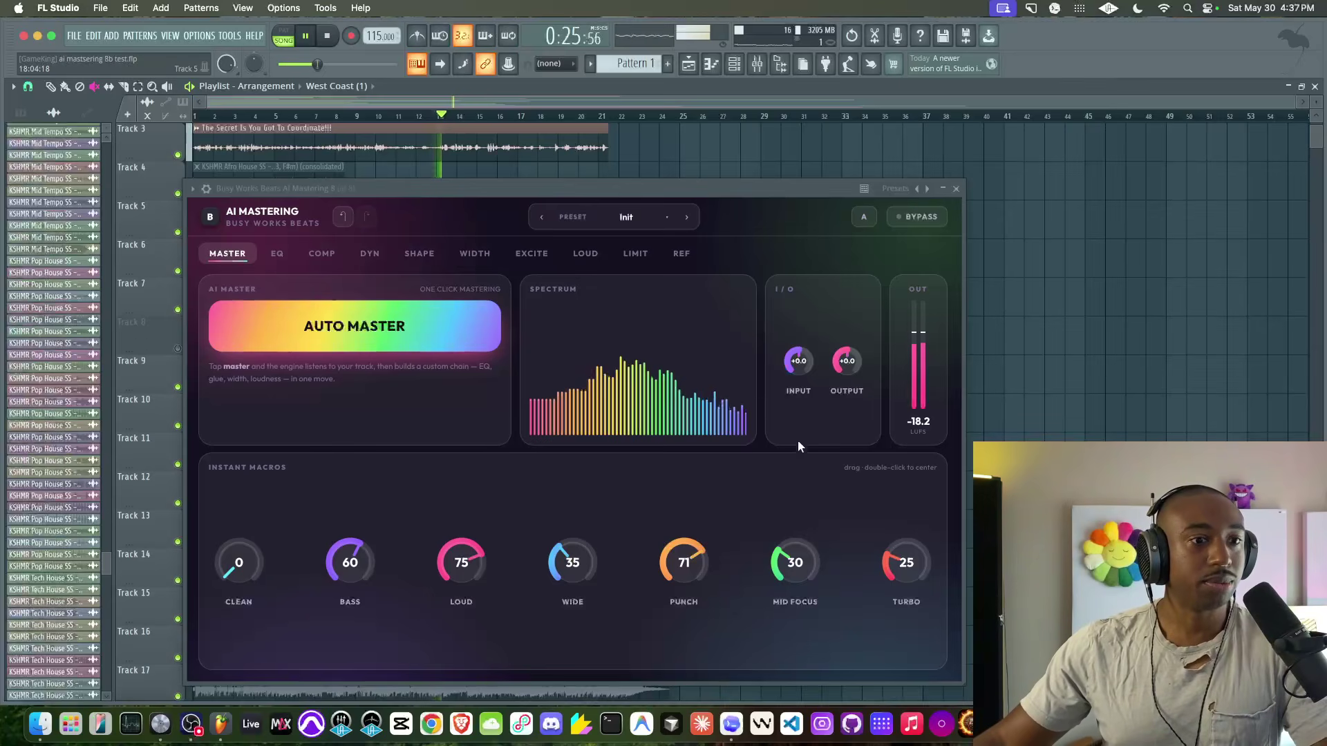
pyautogui.moveTo(847, 359); pyautogui.dragTo(857, 341)
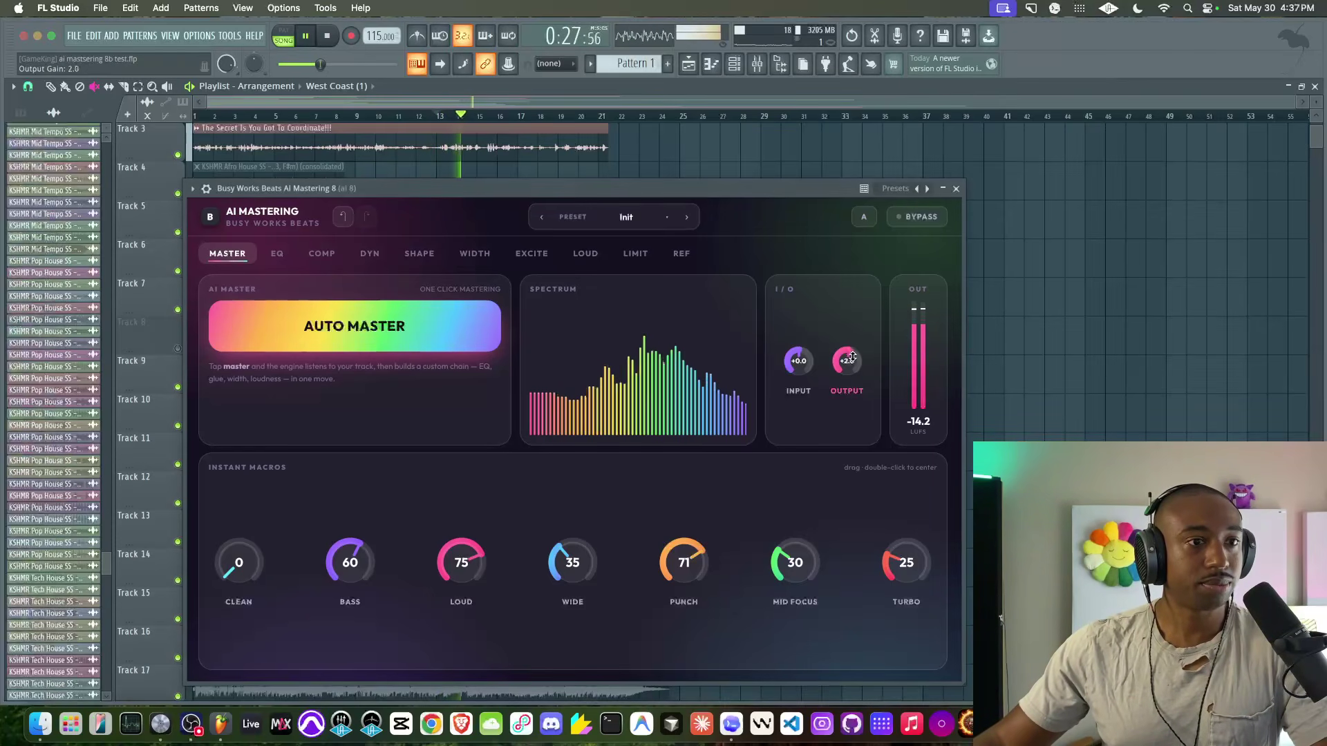
pyautogui.press('space')
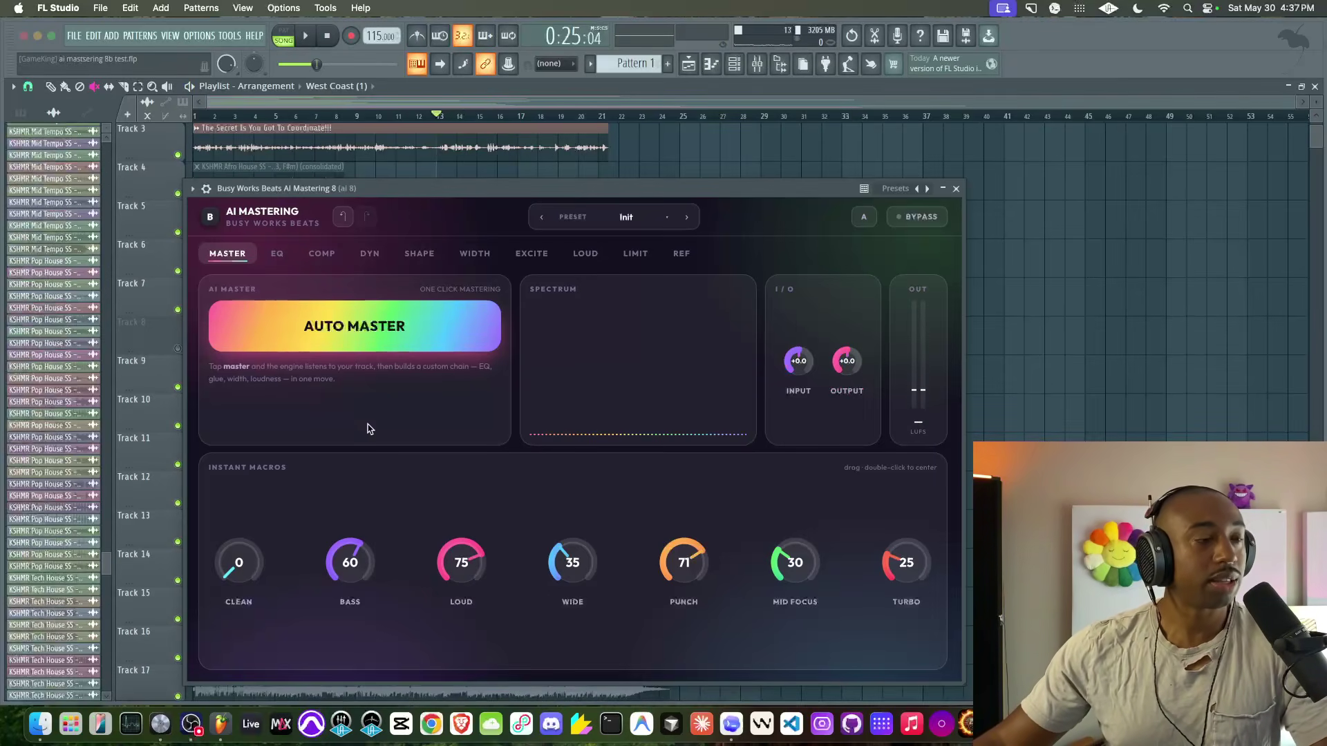
# Step: Set the Clean macro to 74 and play the song from bar 10 to hear it
pyautogui.click(399, 119)
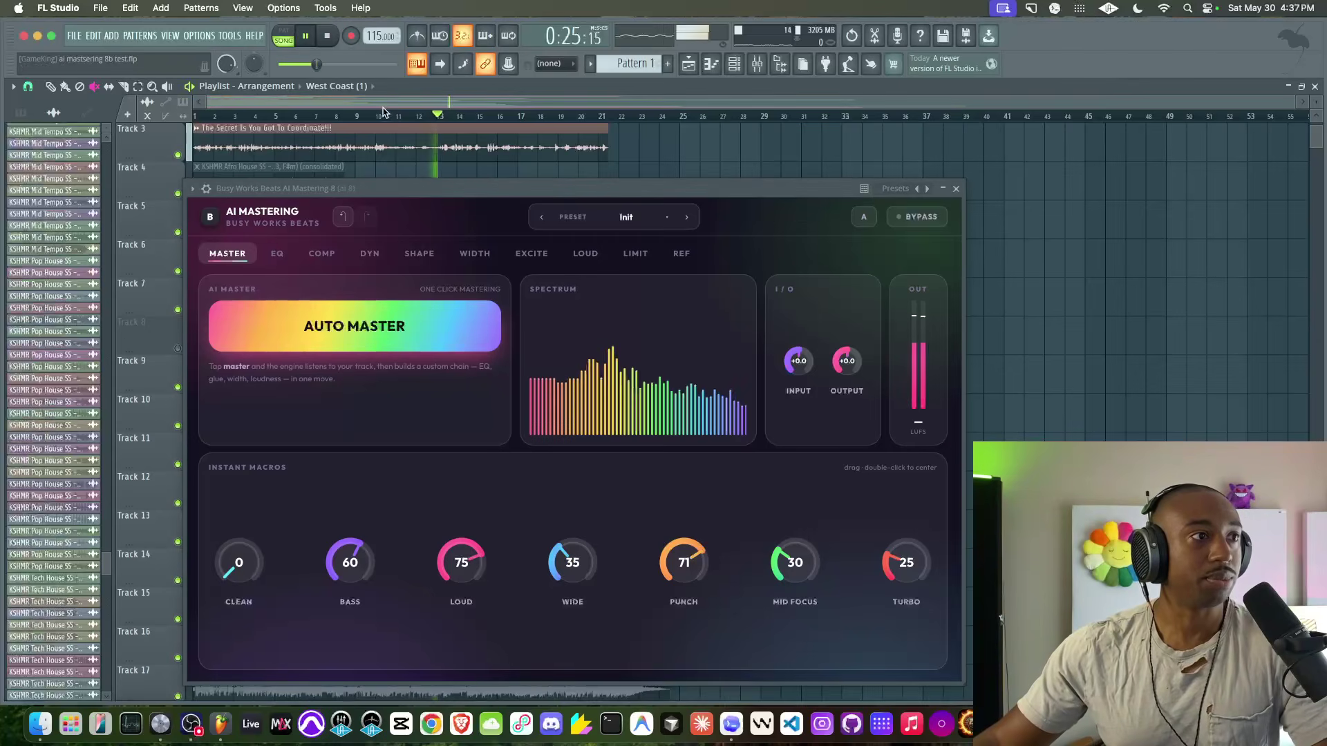
pyautogui.press('space')
pyautogui.moveTo(235, 566); pyautogui.dragTo(263, 463)
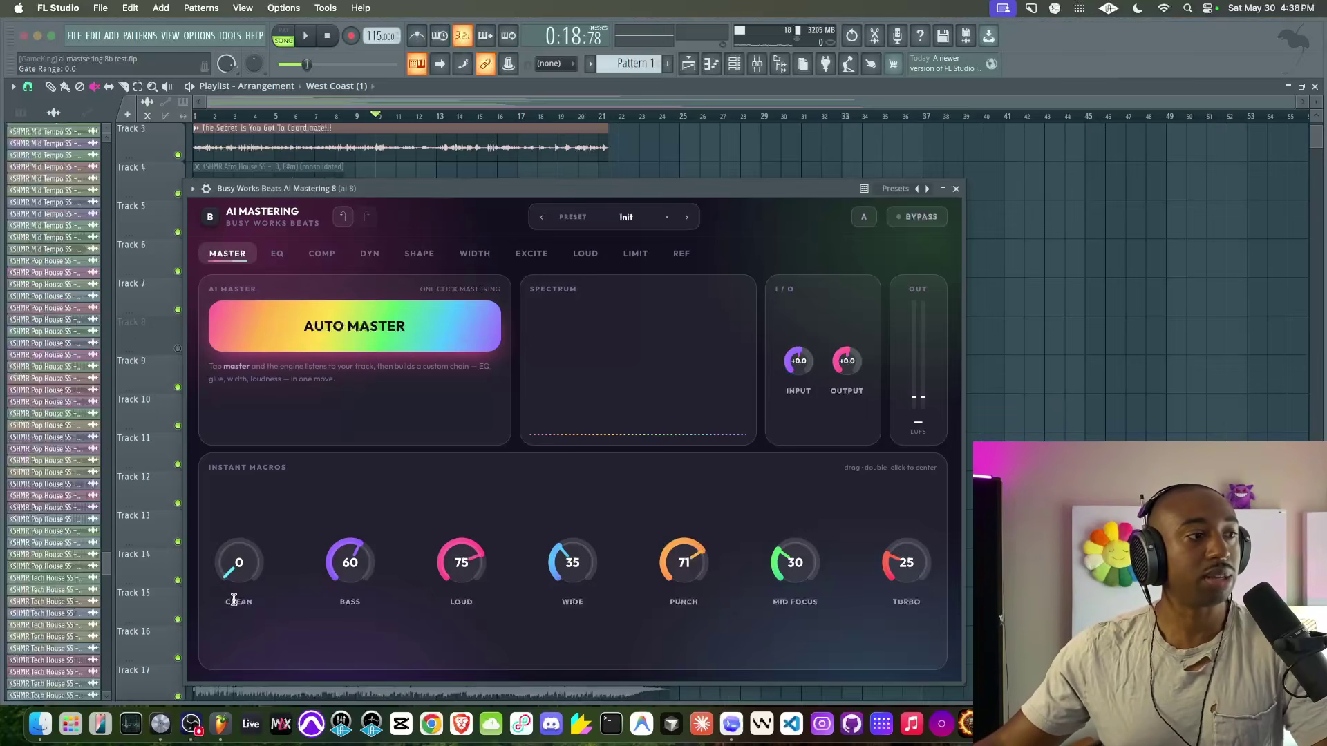
pyautogui.moveTo(240, 557); pyautogui.dragTo(251, 511)
pyautogui.press('space')
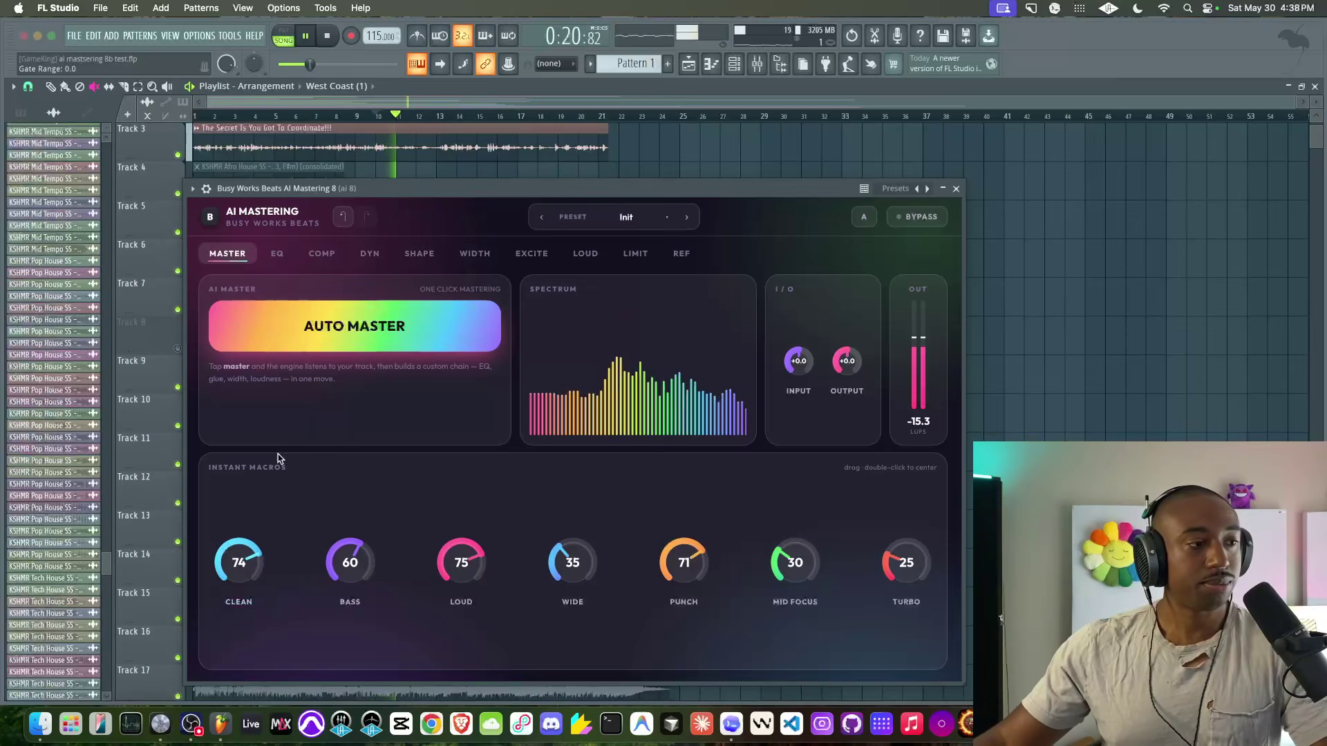
# Step: With the song playing from the start, set Wide to 76, Mid Focus to 49, Turbo to 73 and output gain to +1.1
pyautogui.click(325, 36)
pyautogui.moveTo(588, 562); pyautogui.dragTo(581, 517)
pyautogui.moveTo(783, 555); pyautogui.dragTo(795, 536)
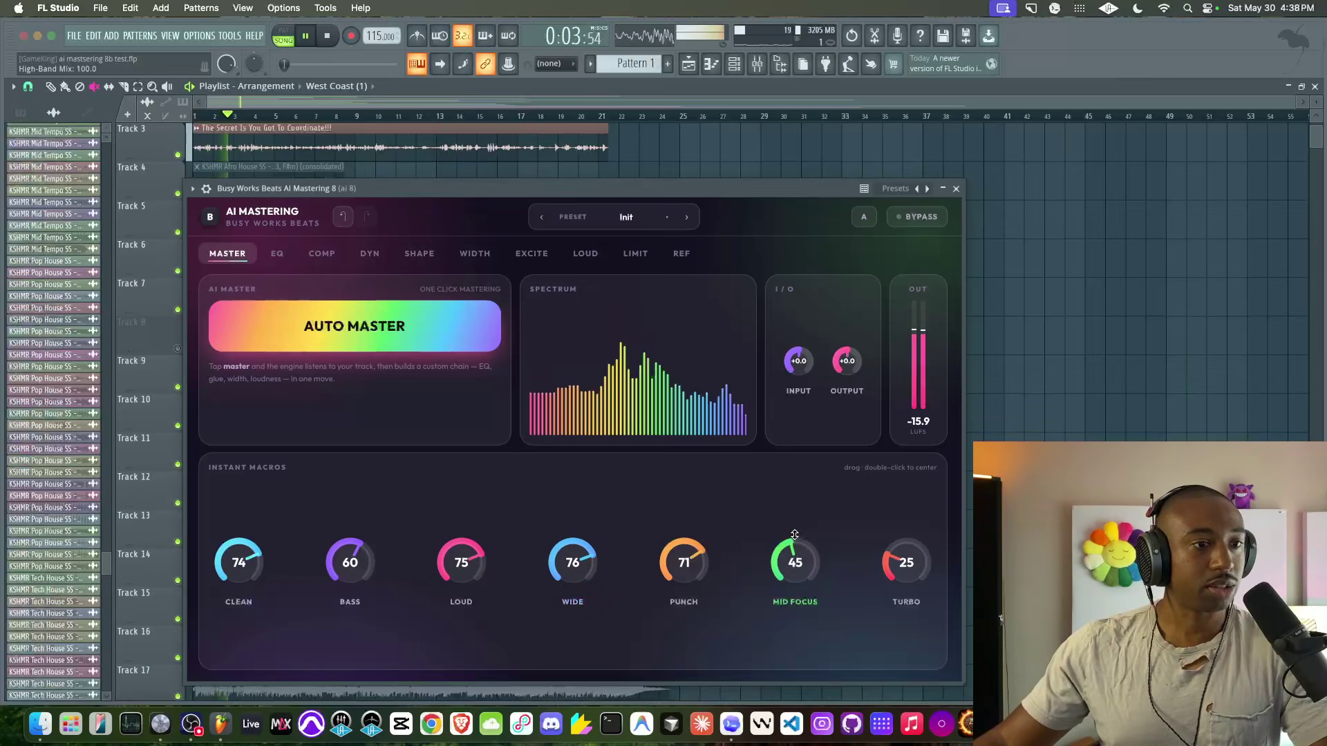
pyautogui.moveTo(922, 569); pyautogui.dragTo(912, 497)
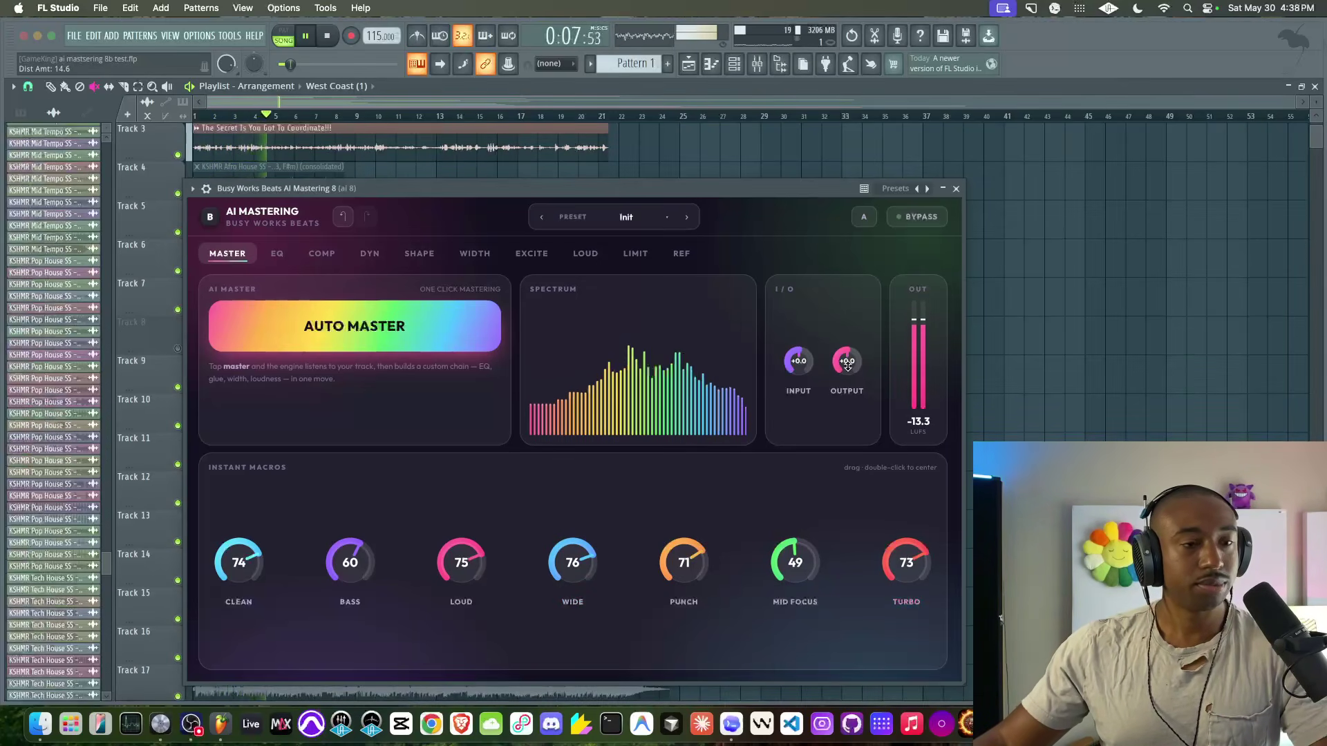
pyautogui.moveTo(847, 365); pyautogui.dragTo(847, 362)
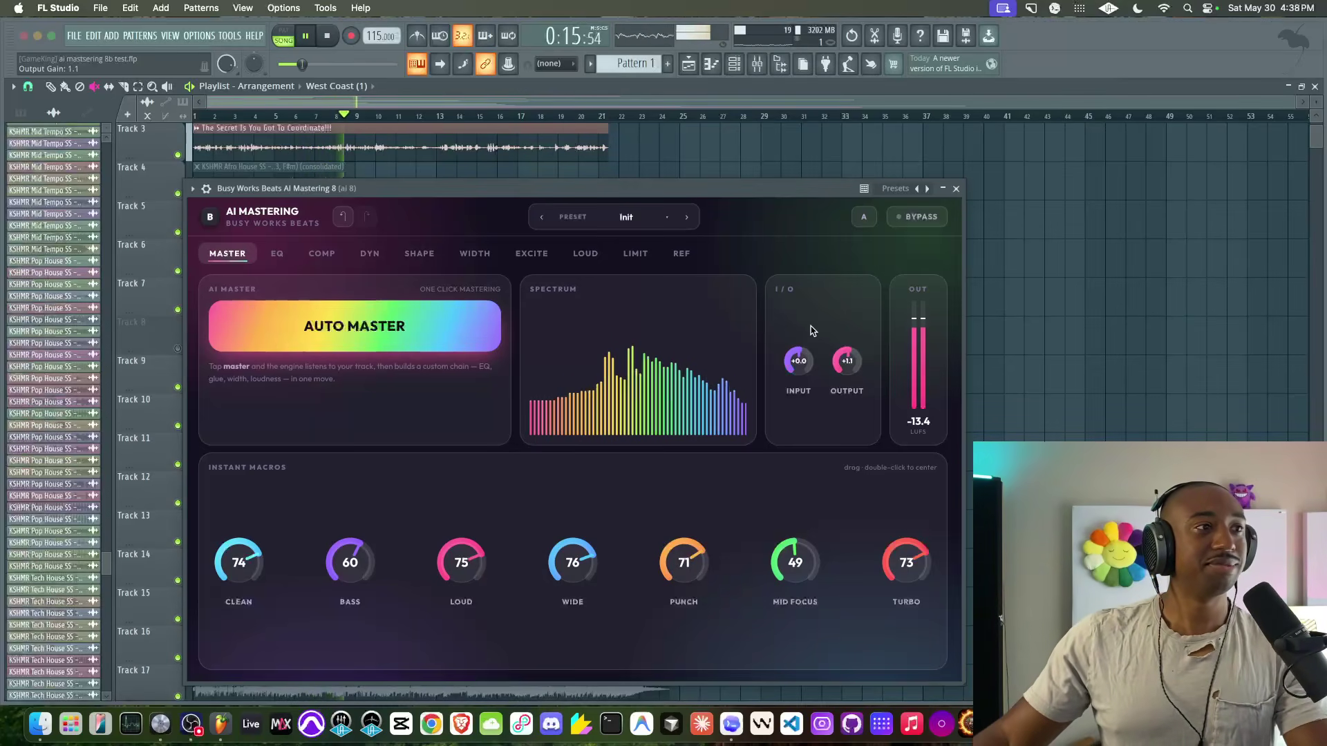
# Step: Set the Clean macro to 82 and compare the playing song with the mastering plugin bypassed
pyautogui.moveTo(259, 577); pyautogui.dragTo(259, 571)
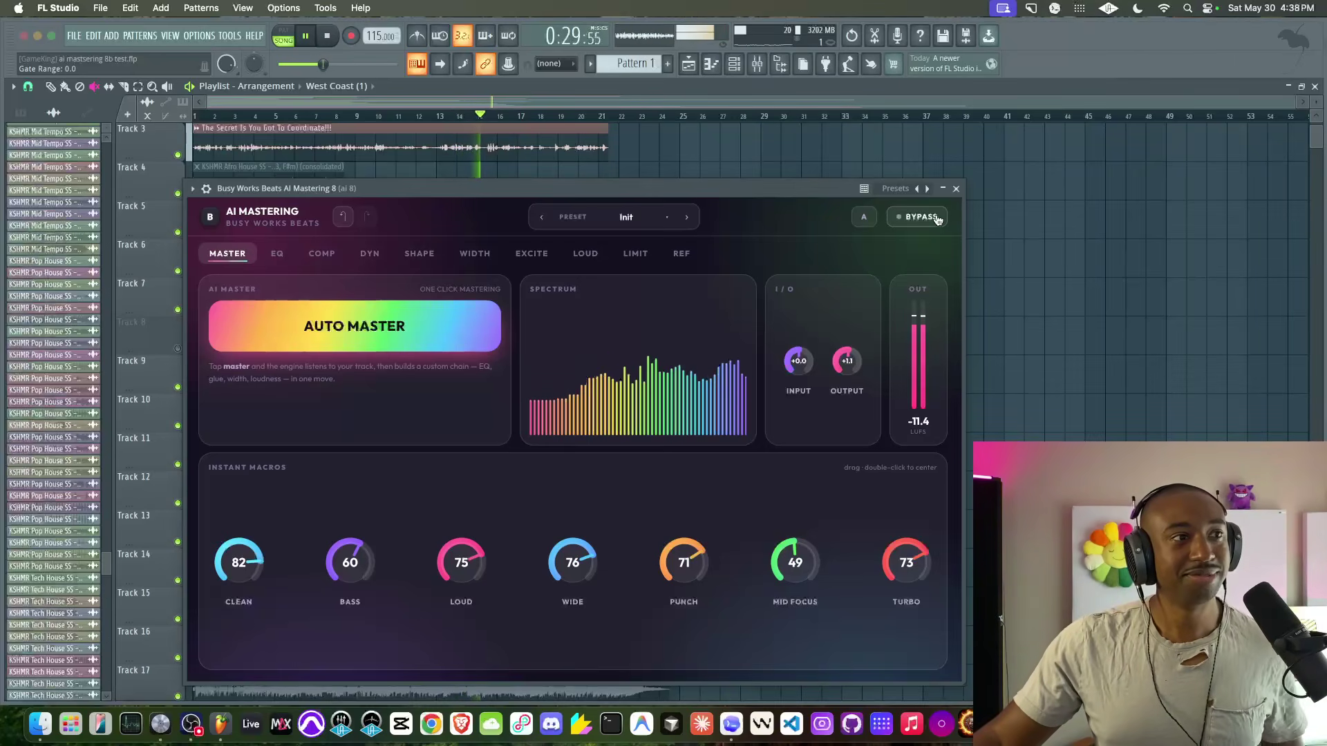
pyautogui.click(937, 218)
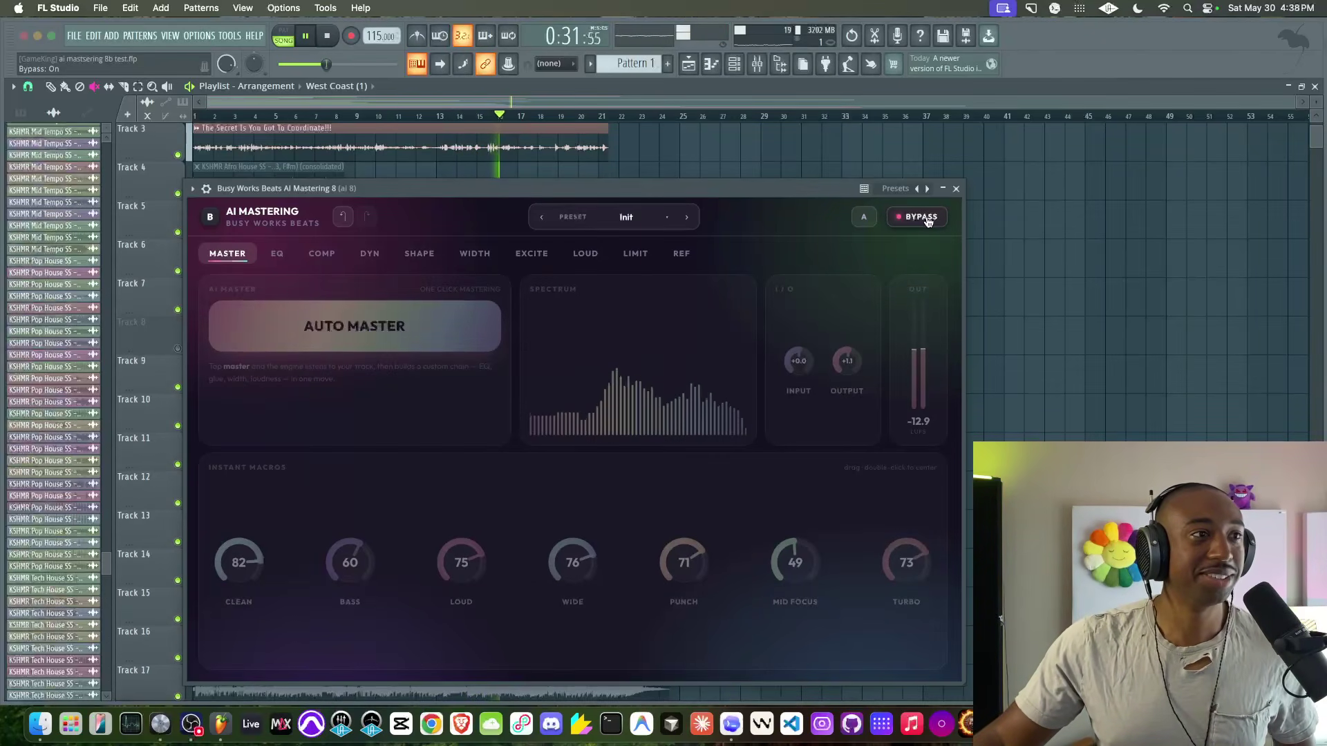
pyautogui.click(928, 220)
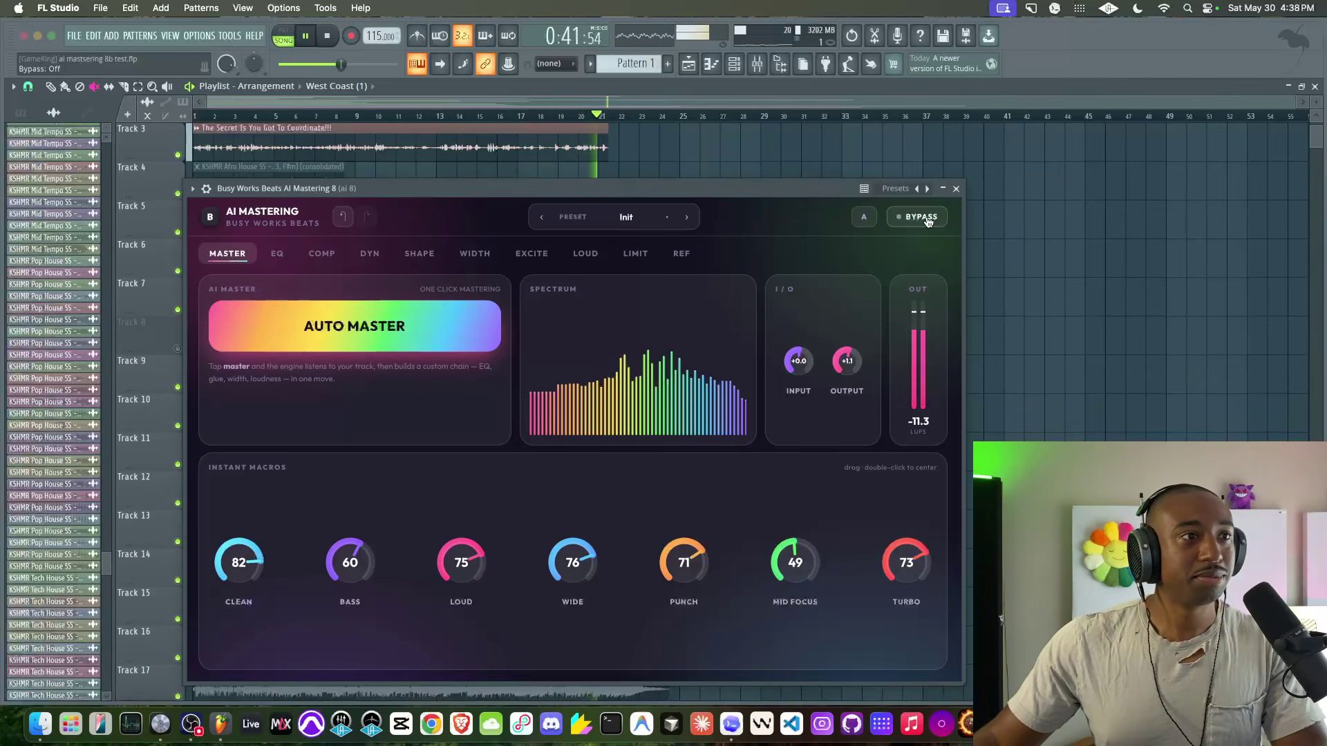
pyautogui.press('space')
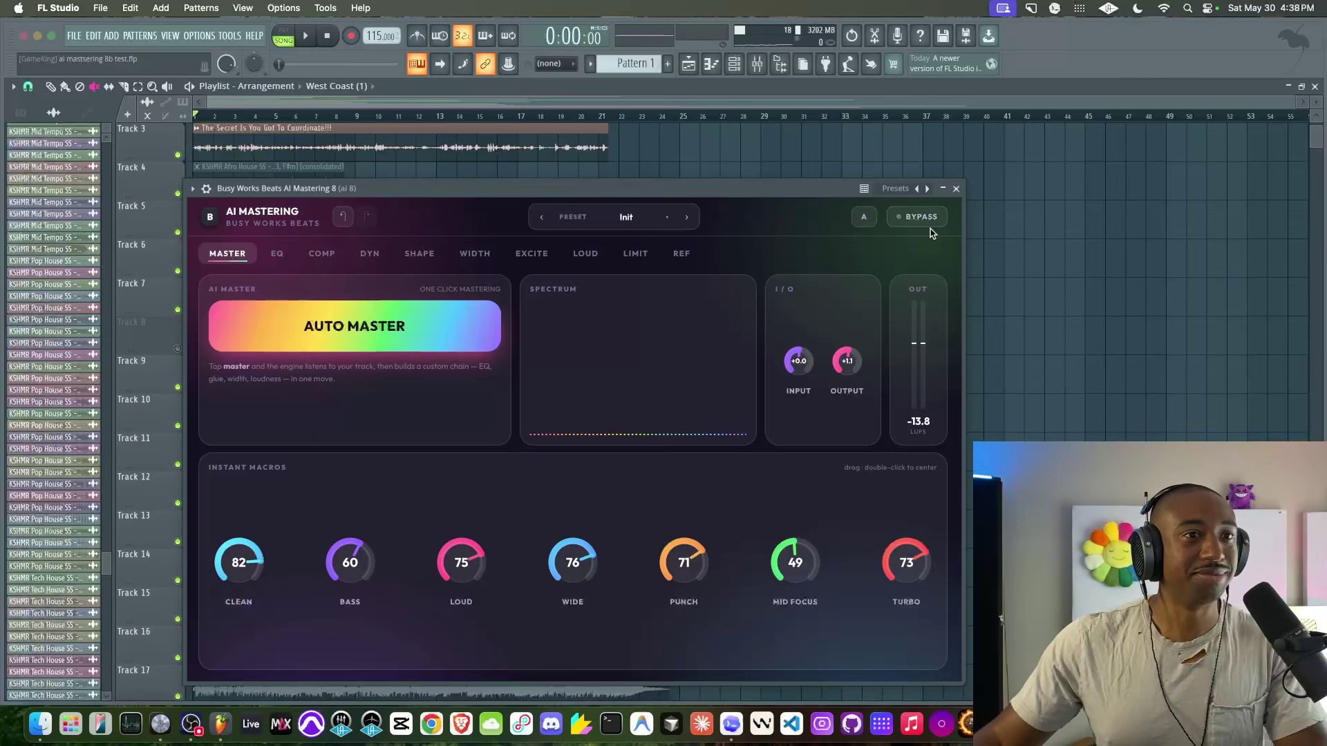
# Step: Reset the mastering plugin to its initialized preset, moving its window as needed to view the playlist tracks
pyautogui.moveTo(553, 187); pyautogui.dragTo(615, 259)
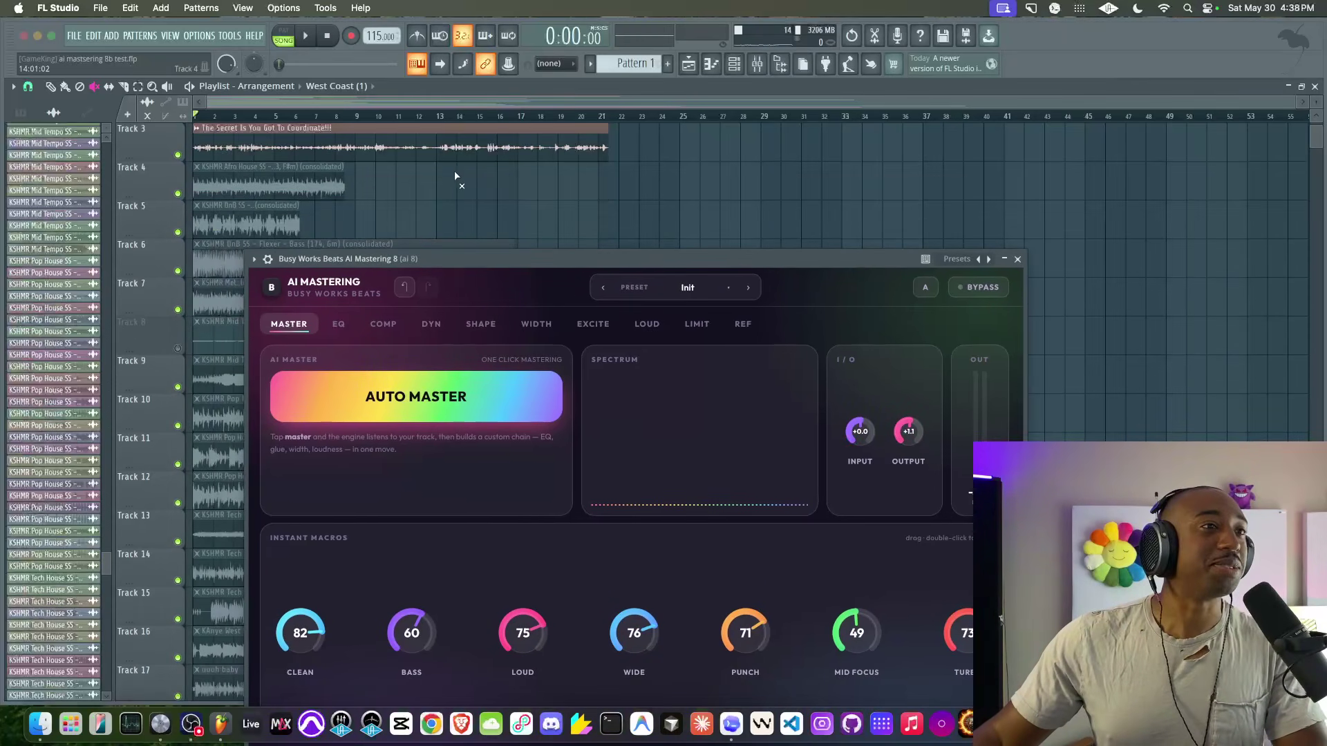
pyautogui.scroll(2, 397, 202)
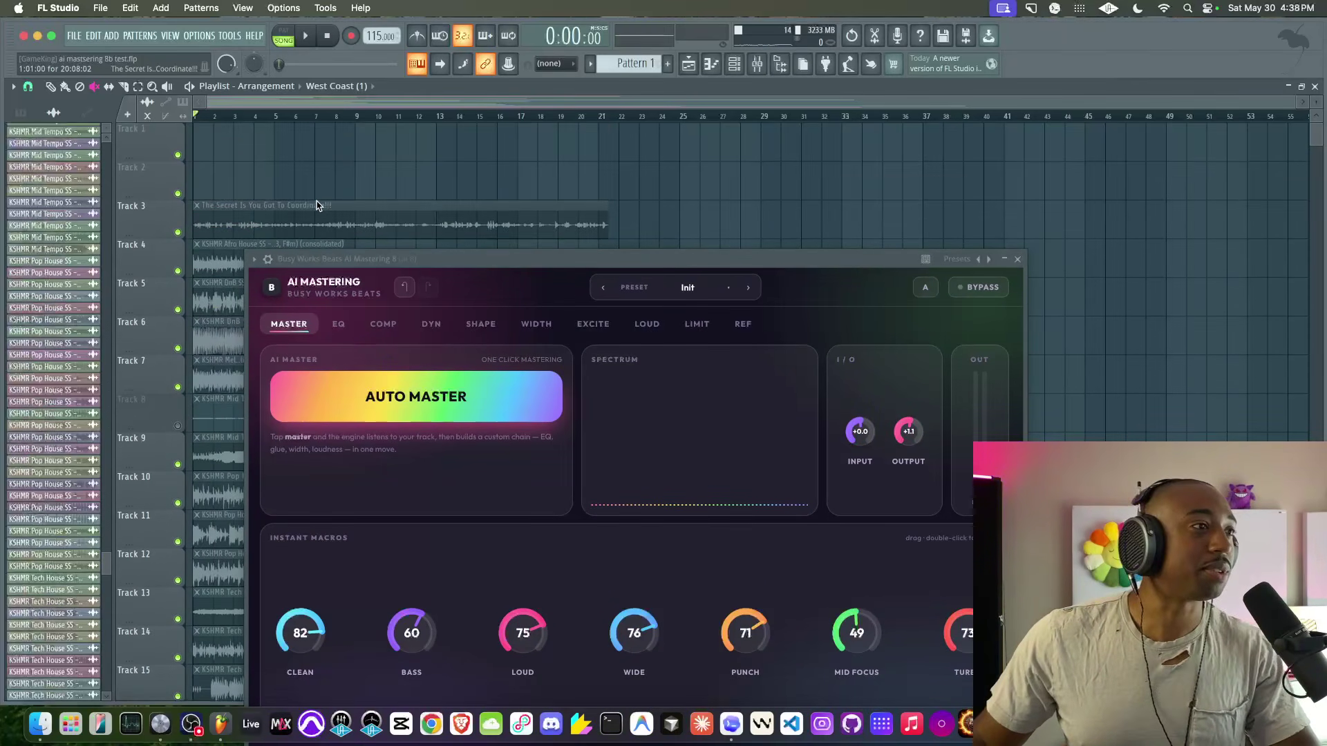
pyautogui.moveTo(350, 259); pyautogui.dragTo(501, 242)
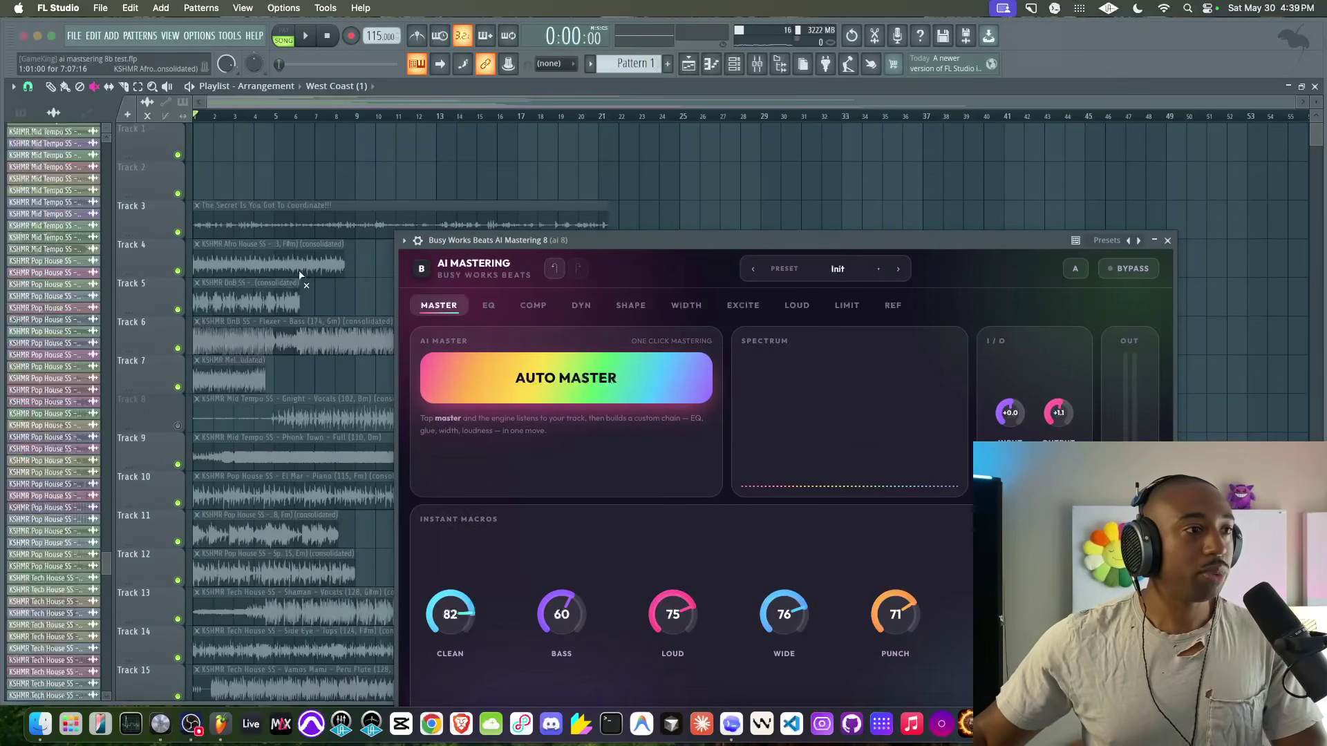
pyautogui.moveTo(493, 248); pyautogui.dragTo(349, 236)
pyautogui.click(650, 260)
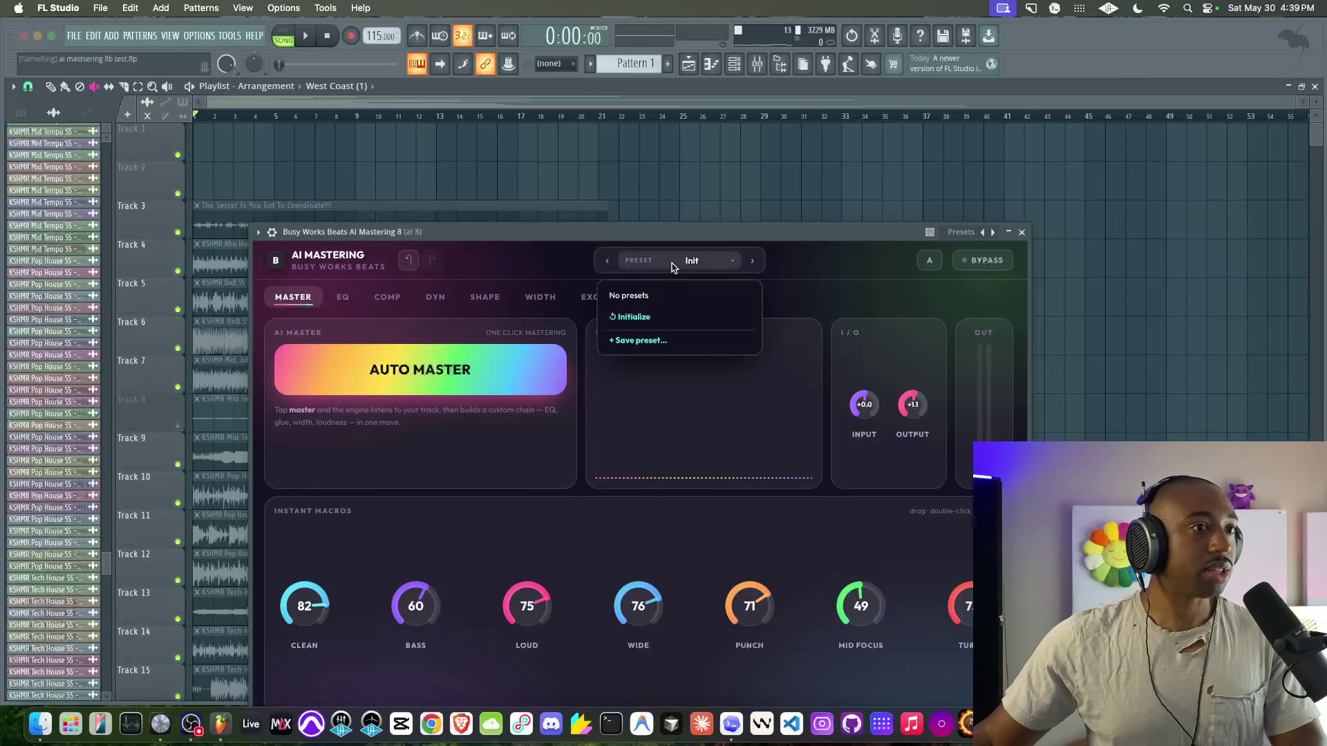
pyautogui.click(643, 314)
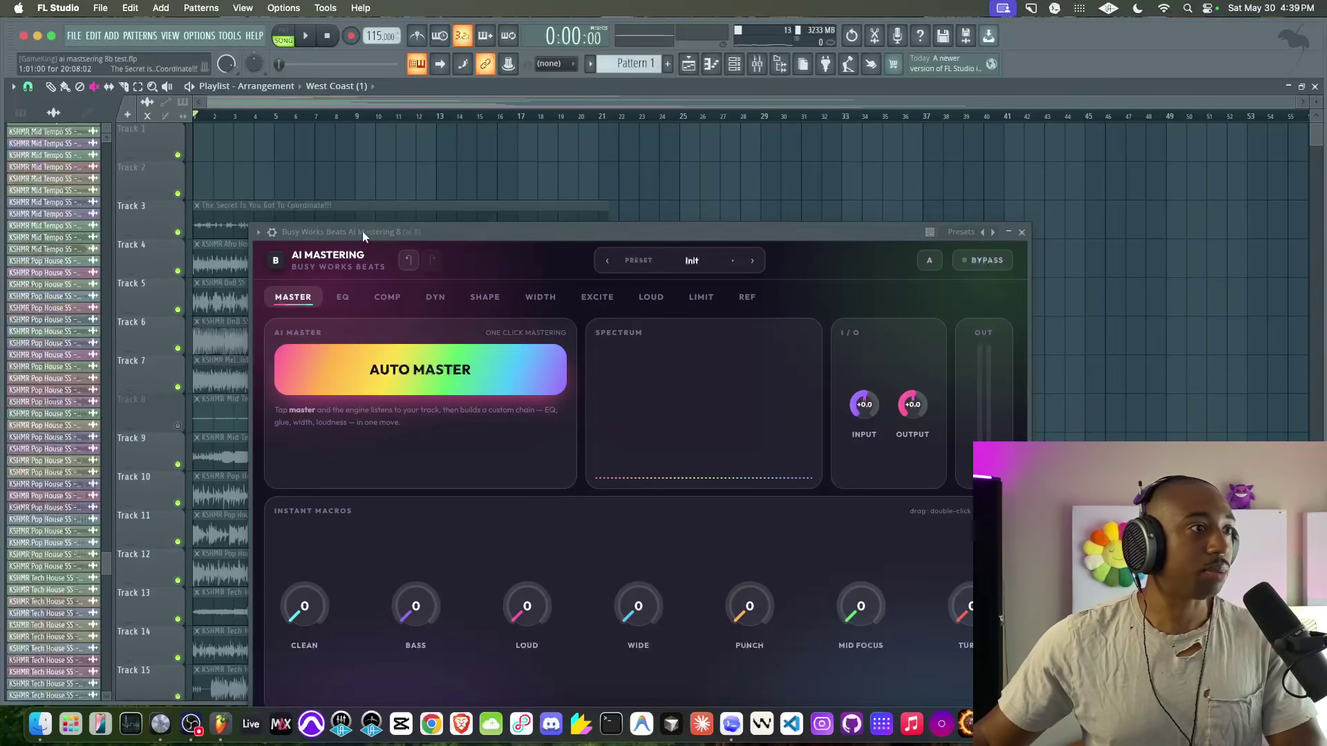
# Step: Select bars 1 to 8 around the Afro House clip on Track 4 and play it through the reset plugin
pyautogui.moveTo(362, 230); pyautogui.dragTo(608, 177)
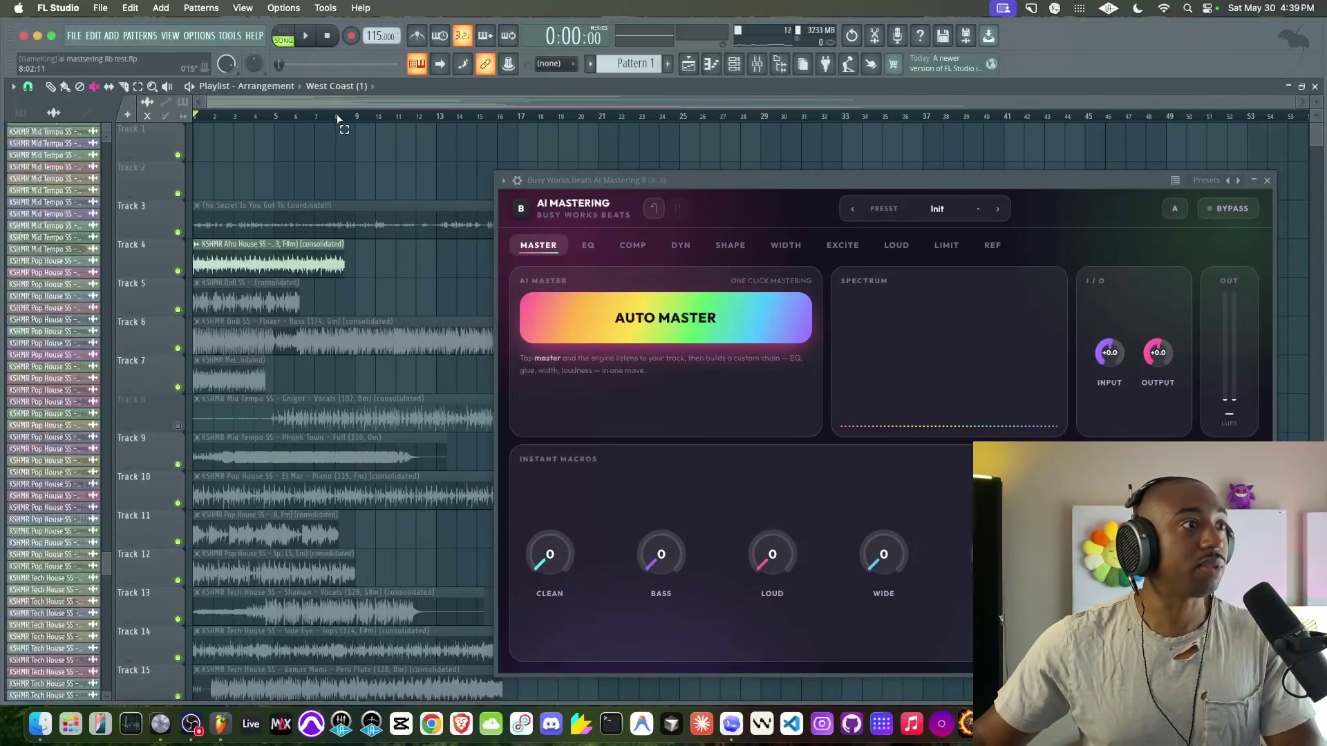
pyautogui.moveTo(337, 119); pyautogui.dragTo(206, 92)
pyautogui.click(329, 181)
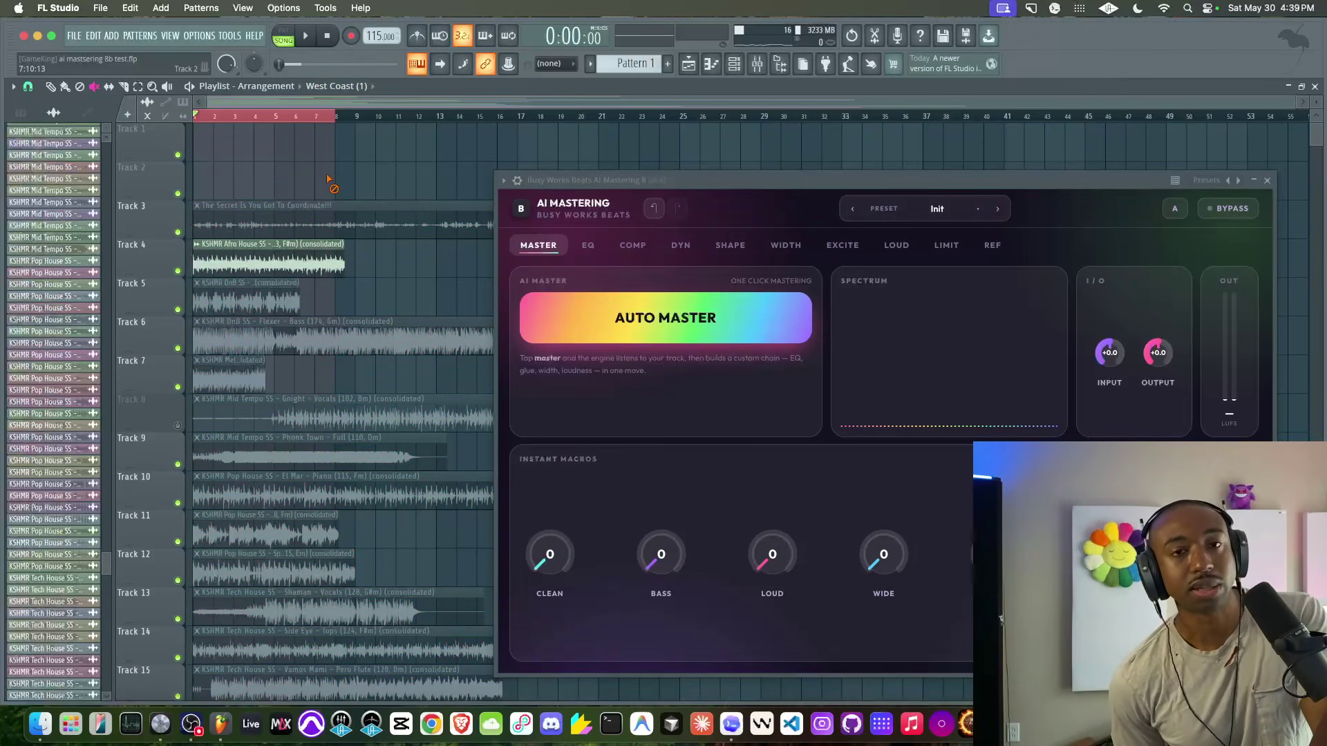
pyautogui.press('space')
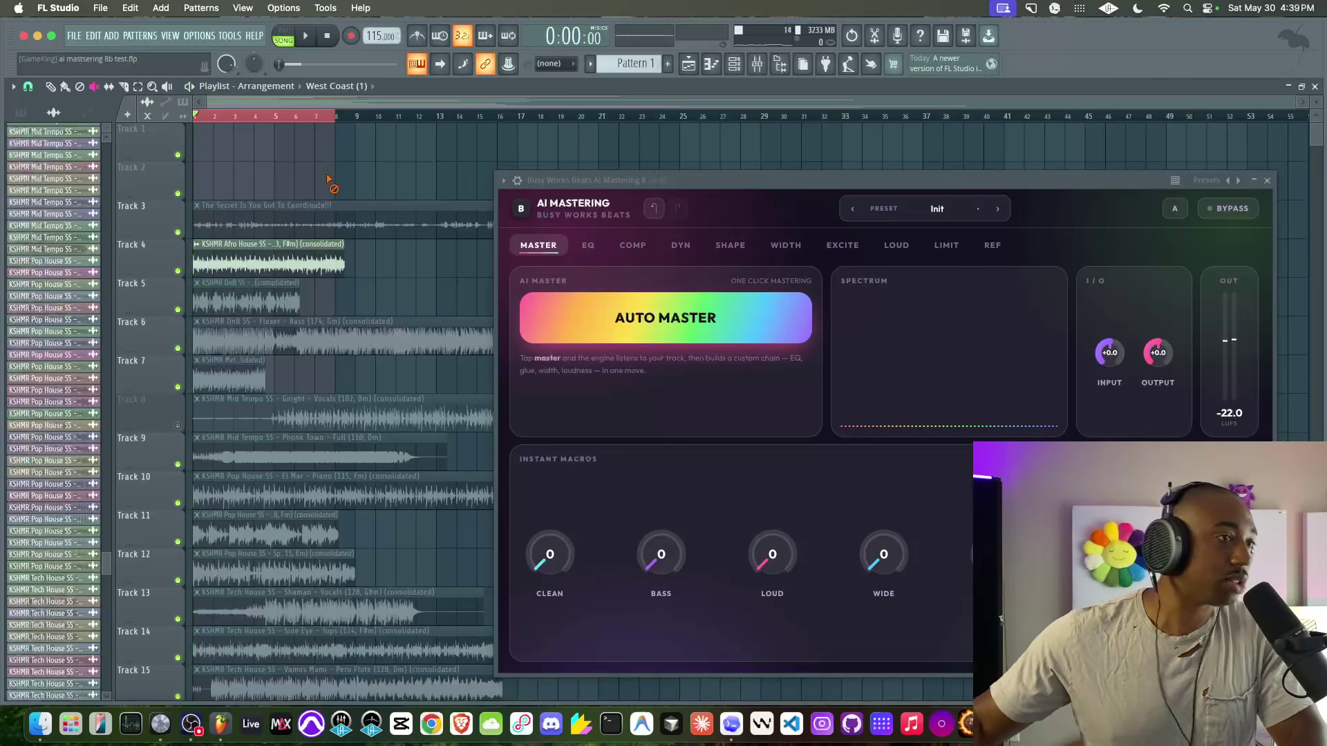
# Step: Run Auto Master on the Track 4 loop while it plays
pyautogui.moveTo(716, 184); pyautogui.dragTo(475, 170)
pyautogui.moveTo(570, 170); pyautogui.dragTo(549, 149)
pyautogui.click(525, 283)
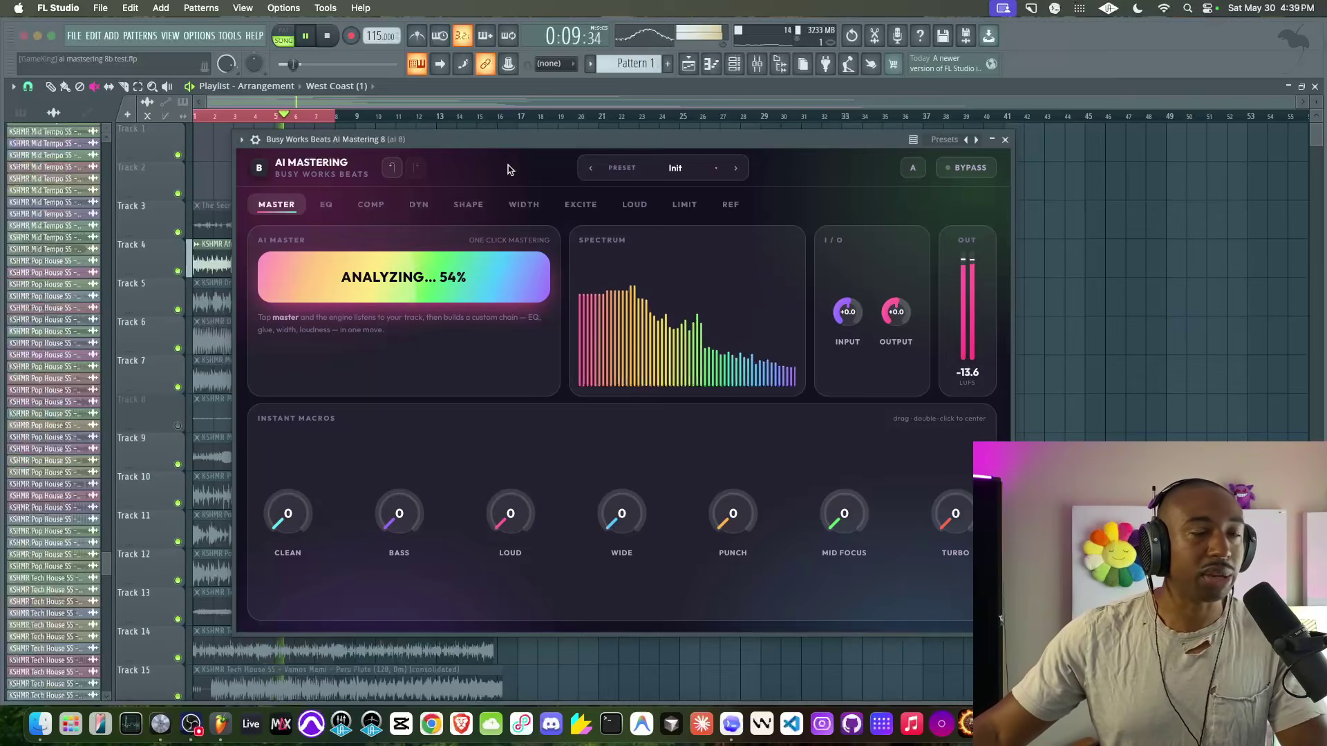
# Step: Set the project tempo to 123 BPM and reselect the loop from bar 1 to bar 9 to match the Track 4 clip
pyautogui.moveTo(408, 143); pyautogui.dragTo(403, 335)
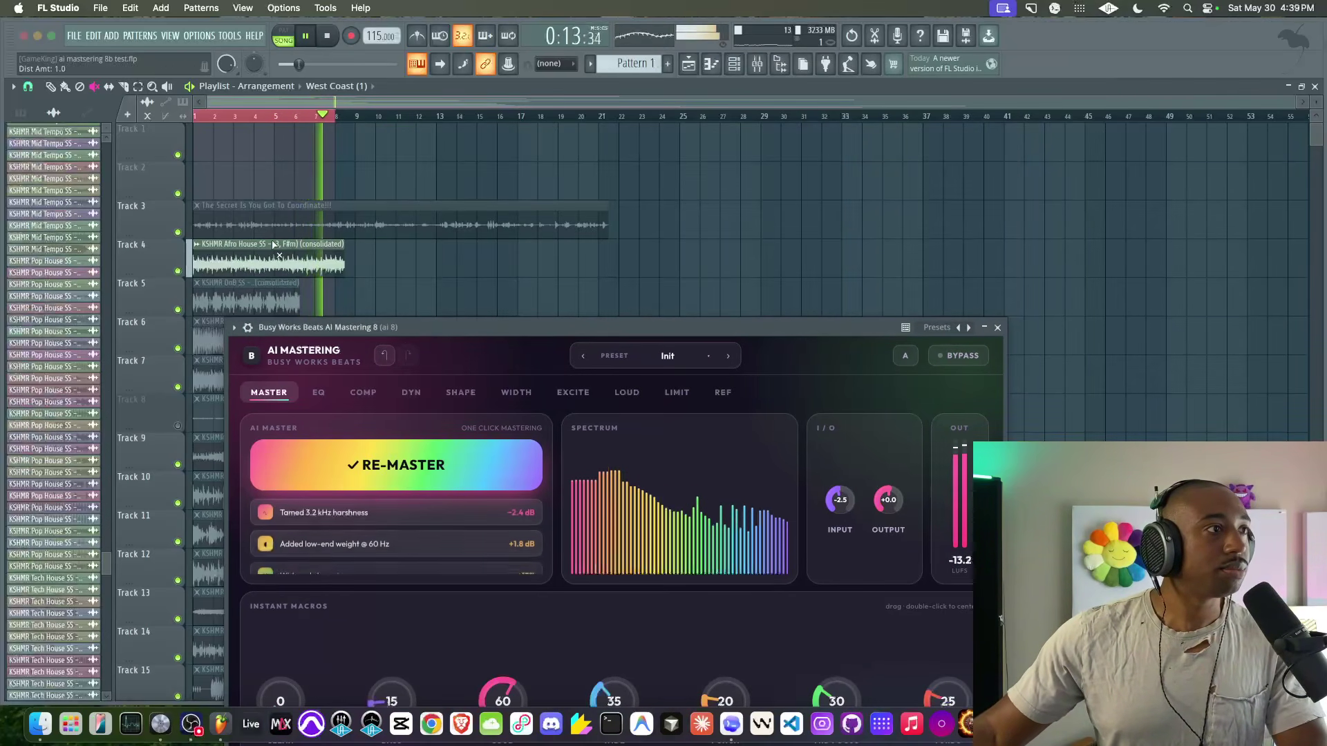
pyautogui.click(385, 273)
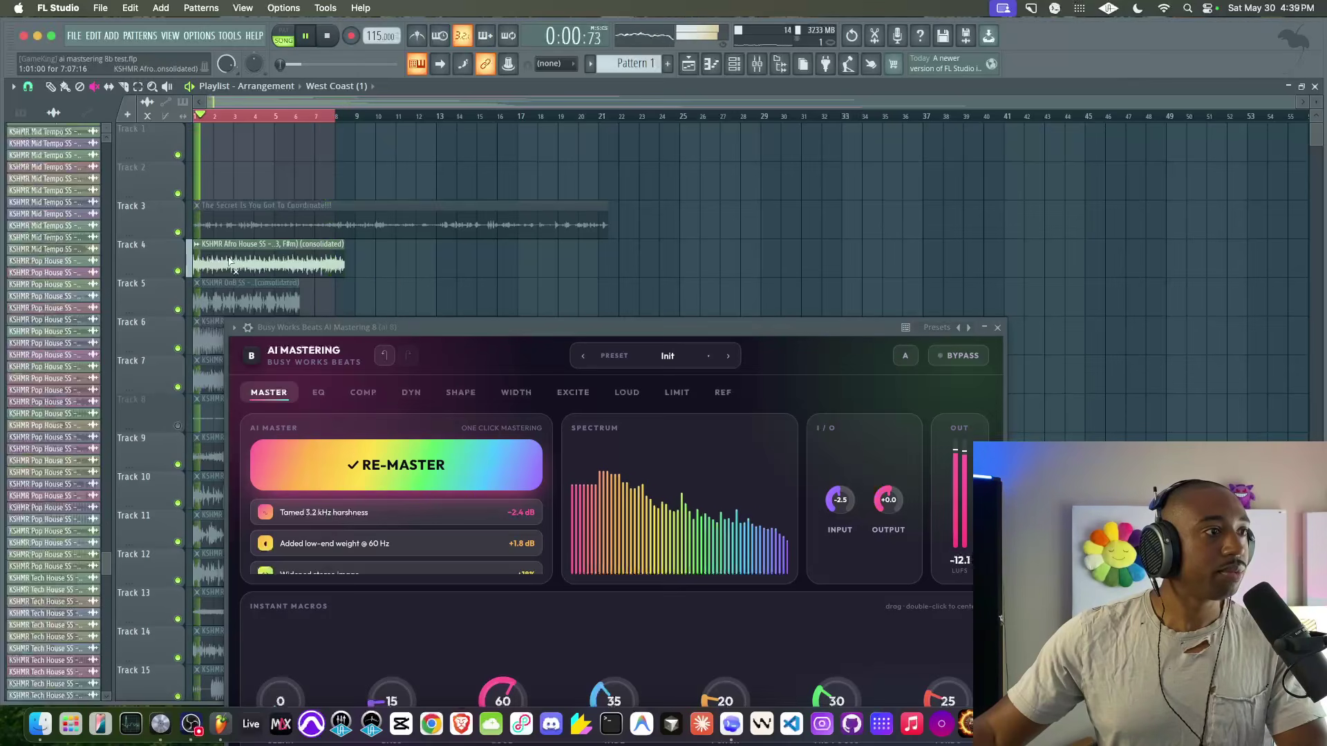
pyautogui.scroll(5, 233, 261)
pyautogui.moveTo(381, 35); pyautogui.dragTo(434, 47)
pyautogui.moveTo(684, 116); pyautogui.dragTo(197, 116)
pyautogui.click(433, 134)
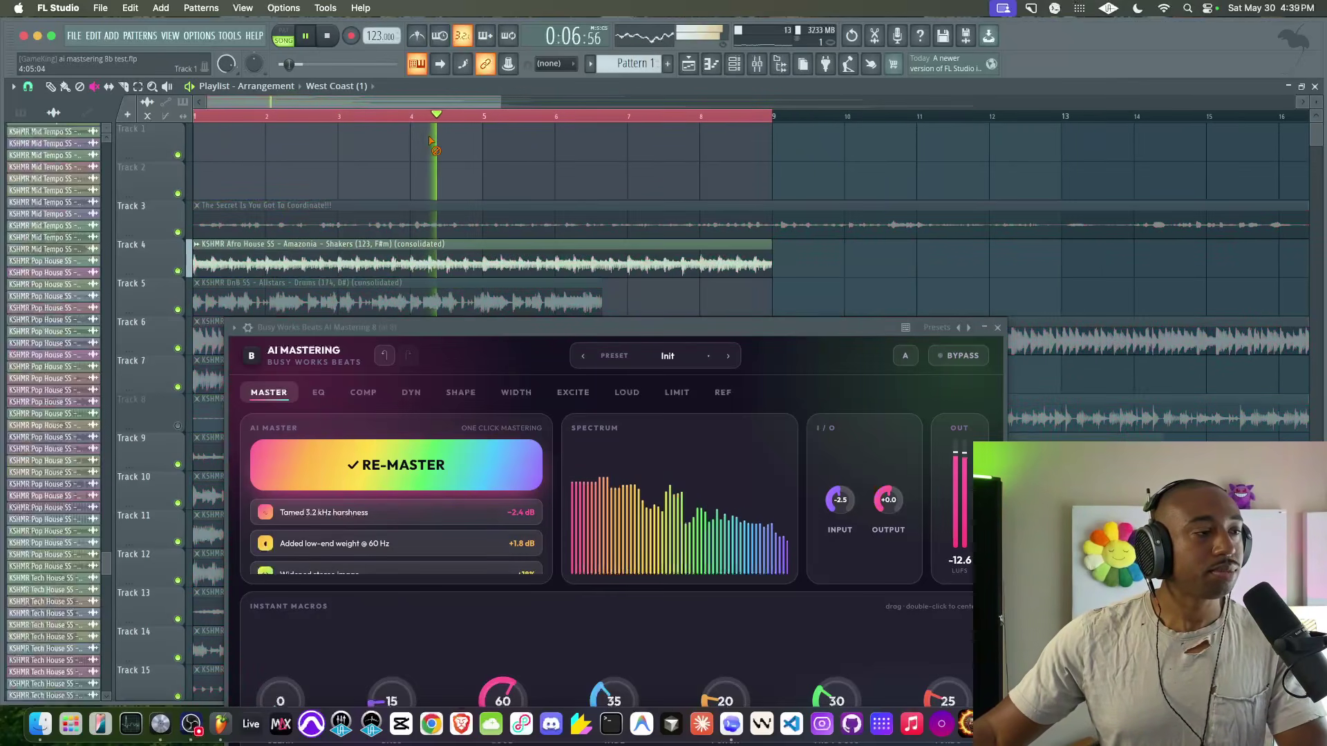
pyautogui.scroll(-1, 429, 142)
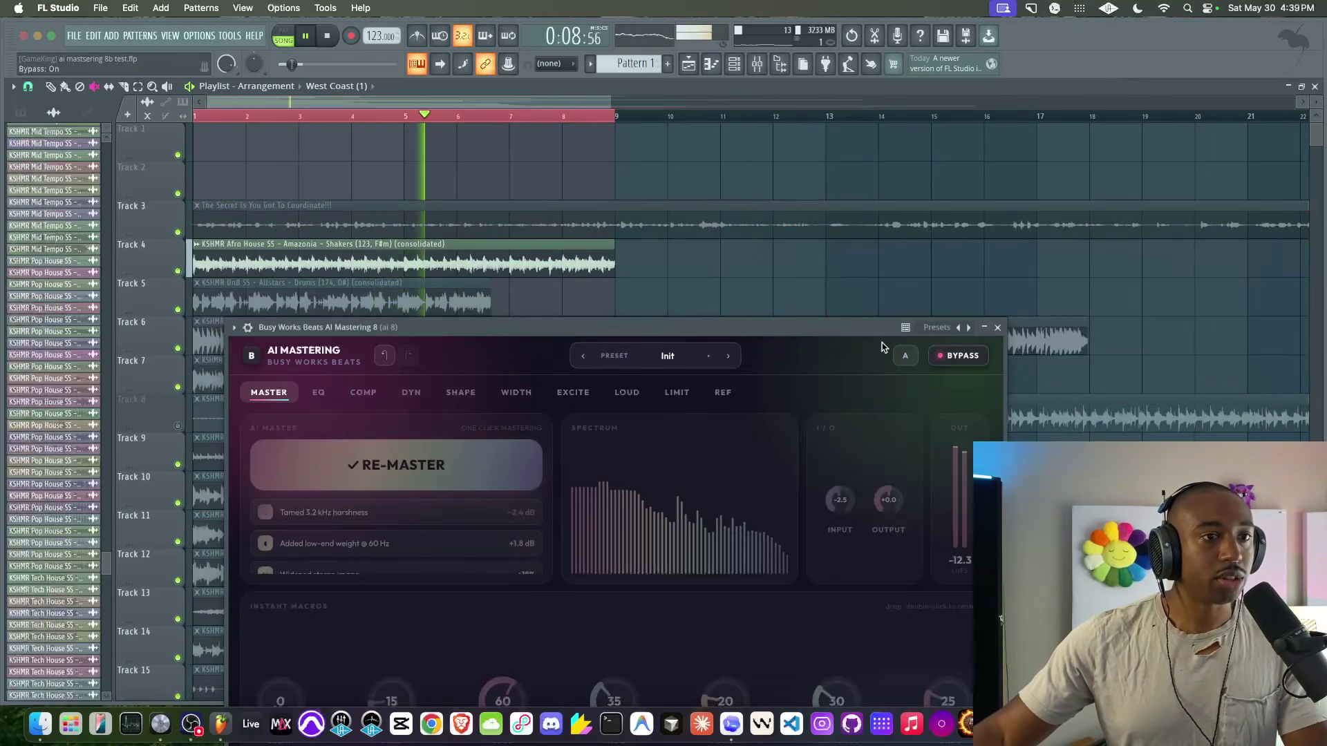
# Step: Audition the Track 4 loop and try raising the output gain to +1.6
pyautogui.moveTo(872, 328); pyautogui.dragTo(898, 168)
pyautogui.moveTo(815, 172); pyautogui.dragTo(765, 171)
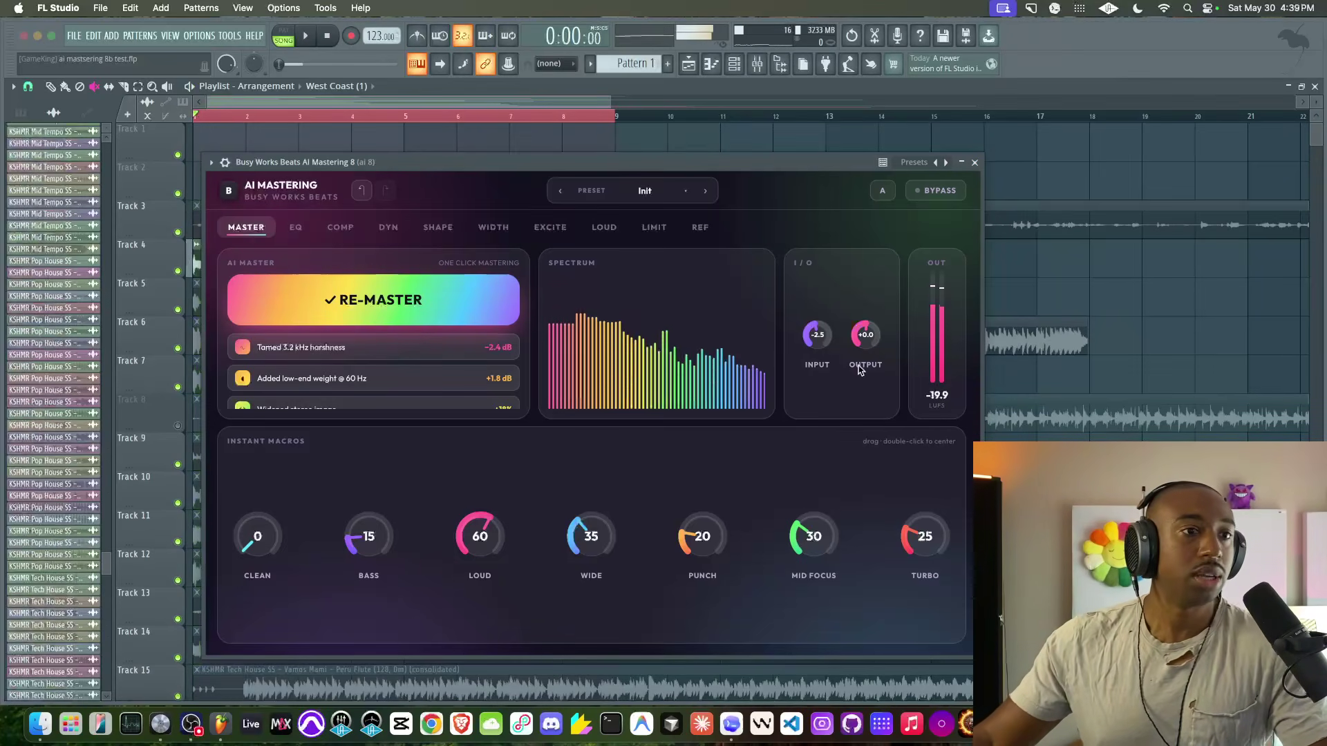
pyautogui.press('space')
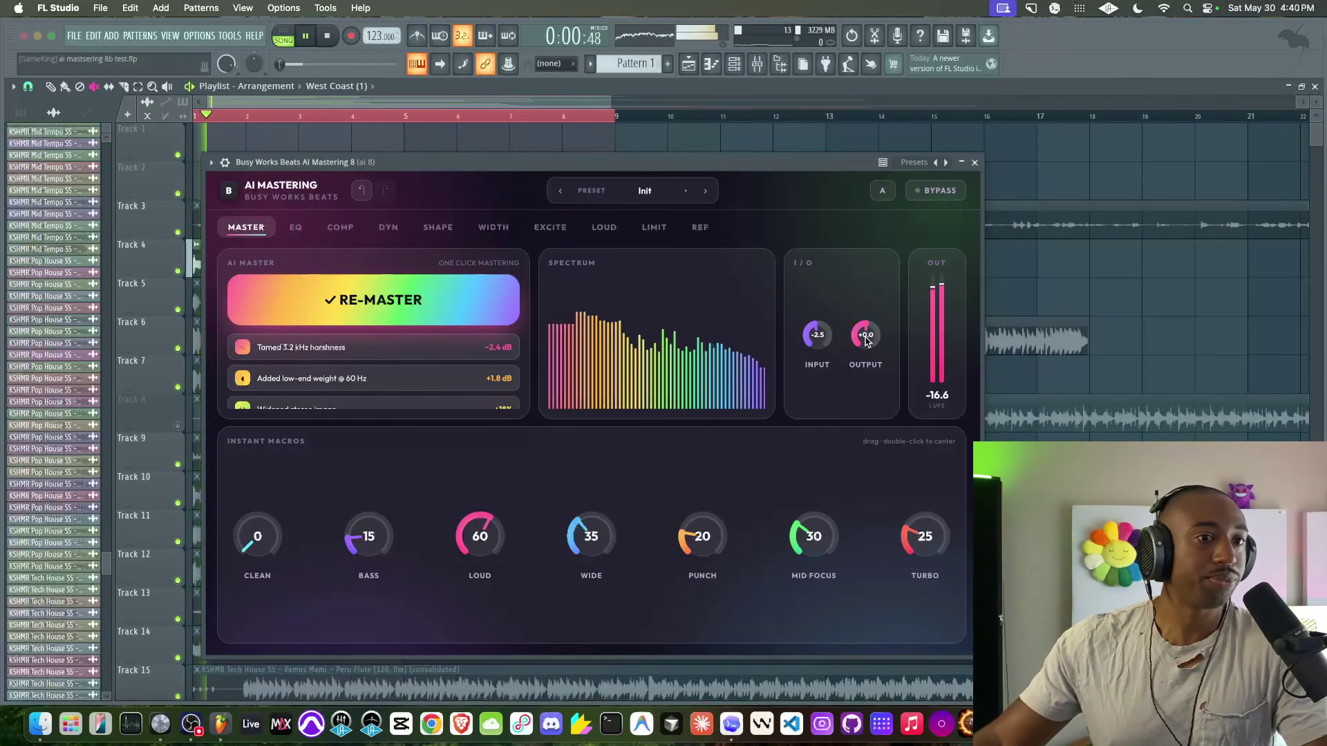
pyautogui.press('space')
pyautogui.moveTo(864, 343); pyautogui.dragTo(867, 323)
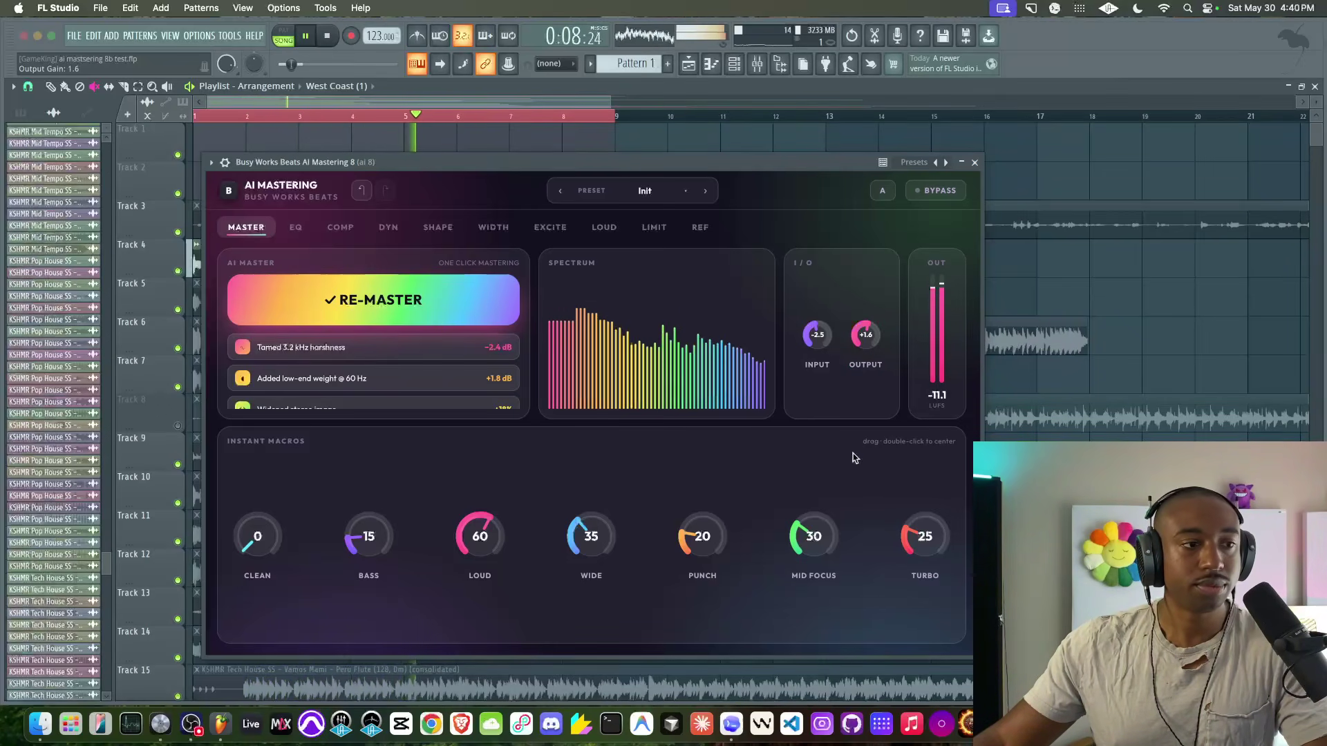
pyautogui.press('space')
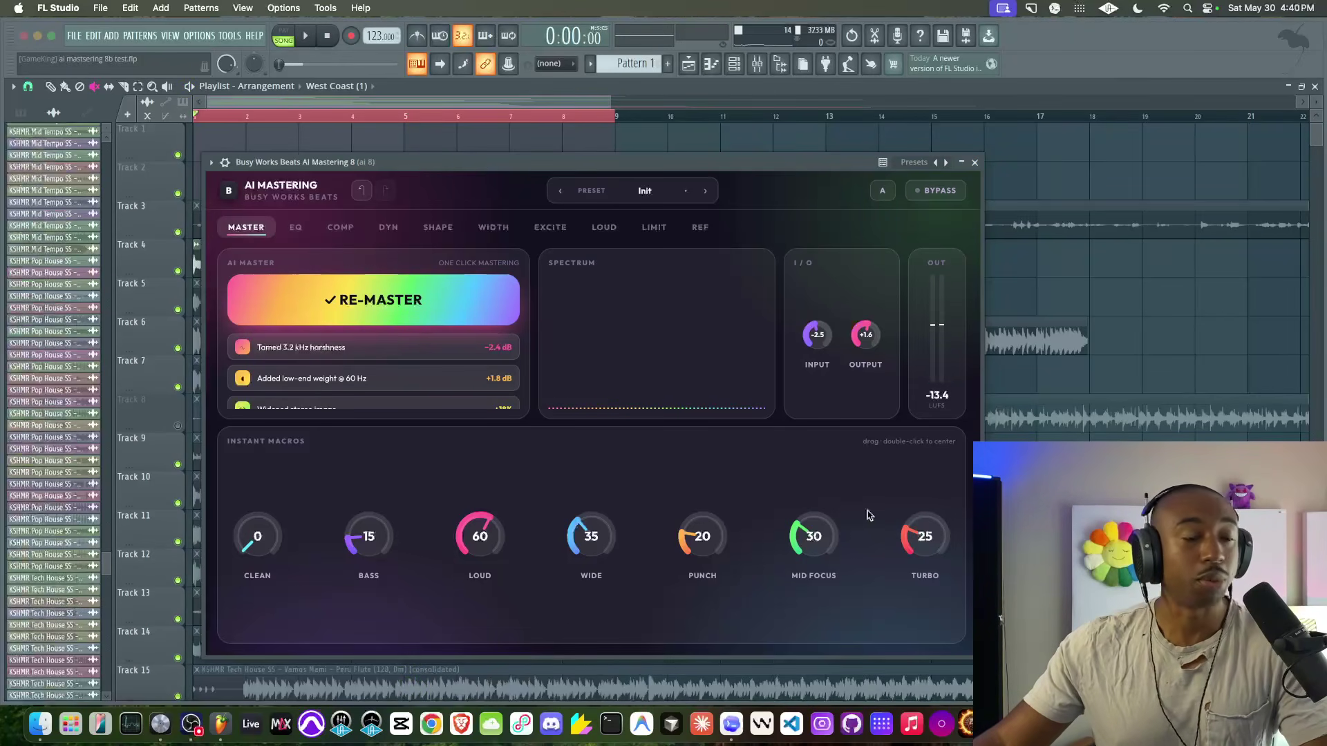
# Step: With the loop playing, set Turbo to 100 and output gain to +0.5, and compare the sound with the plugin bypassed
pyautogui.moveTo(784, 171); pyautogui.dragTo(729, 165)
pyautogui.press('space')
pyautogui.moveTo(808, 326); pyautogui.dragTo(808, 332)
pyautogui.moveTo(857, 521); pyautogui.dragTo(855, 510)
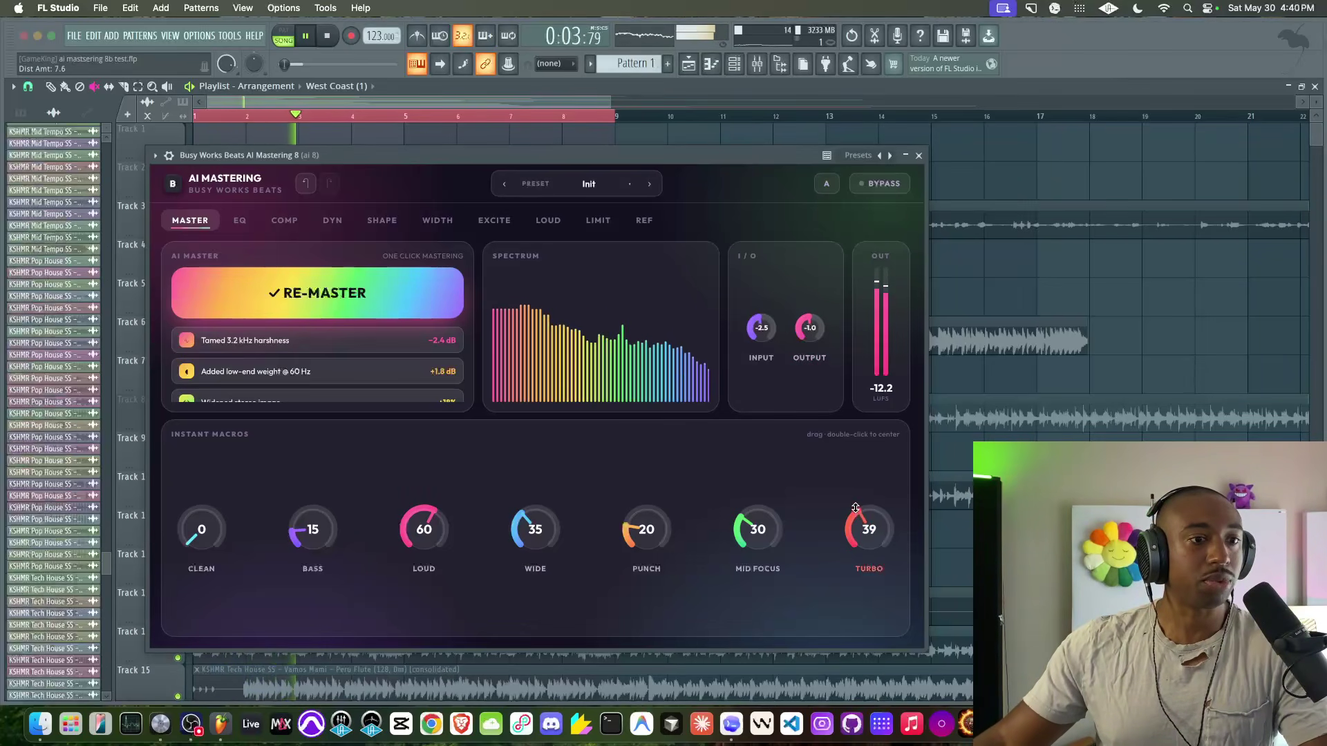
pyautogui.moveTo(862, 452); pyautogui.dragTo(872, 391)
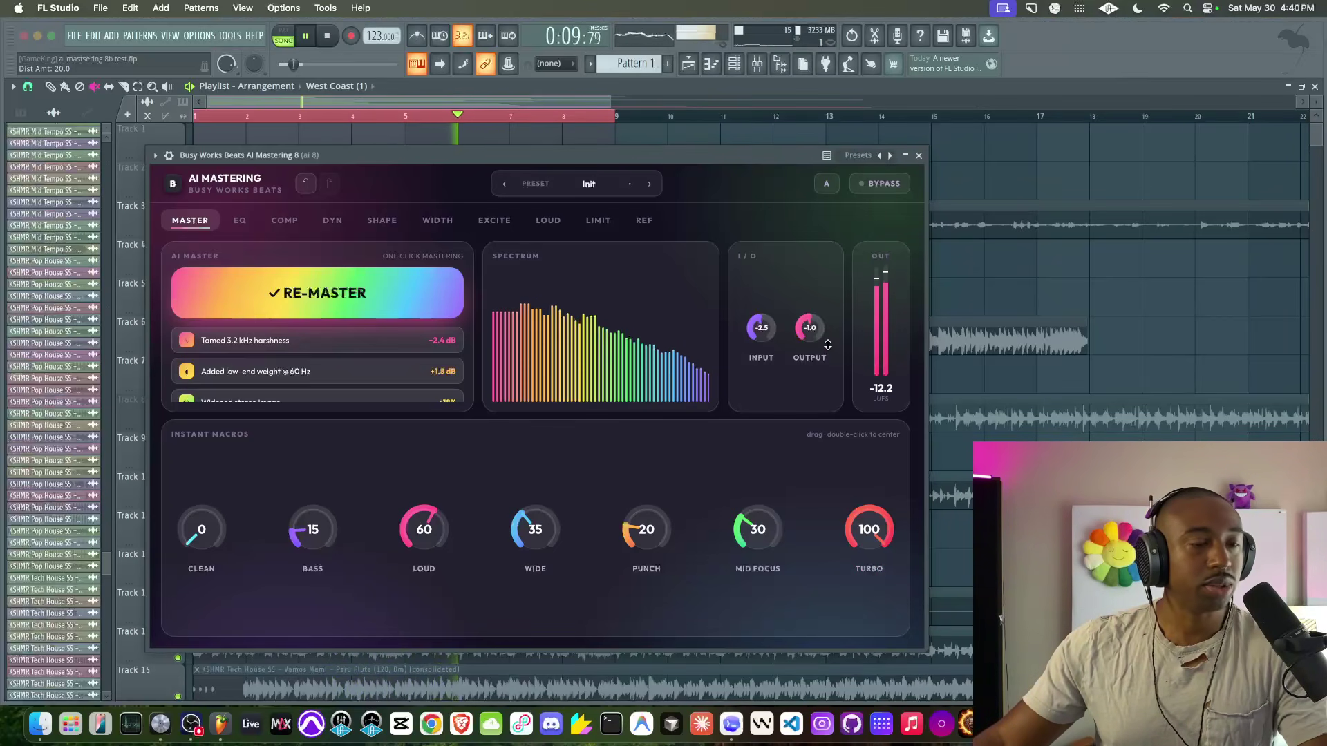
pyautogui.moveTo(810, 334); pyautogui.dragTo(812, 330)
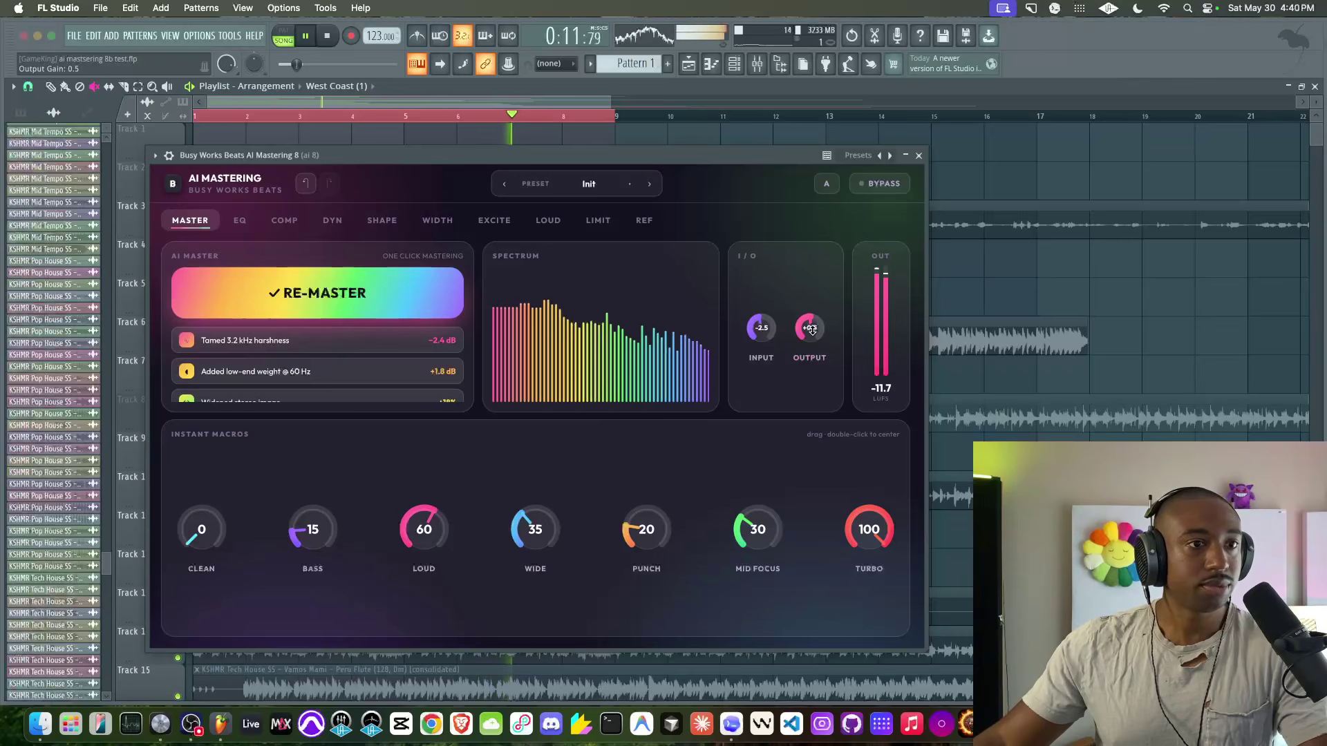
pyautogui.click(879, 193)
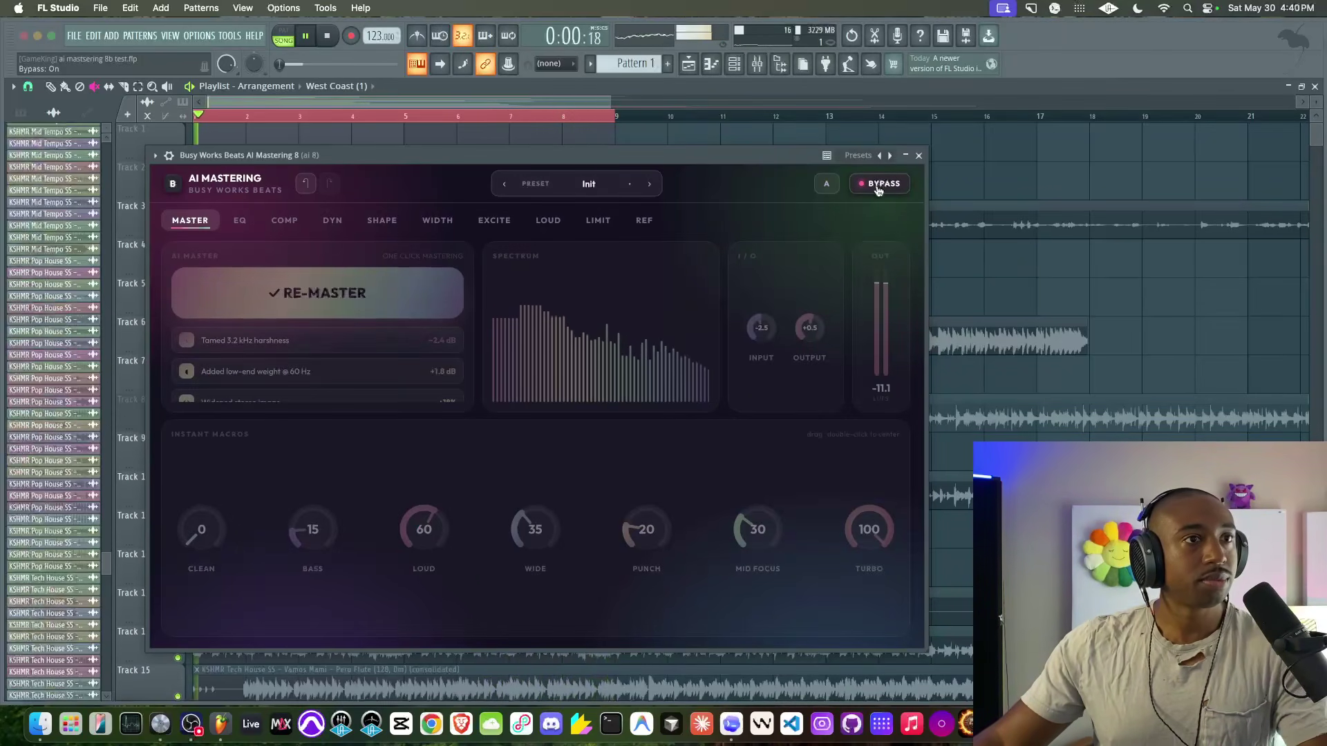
pyautogui.click(879, 191)
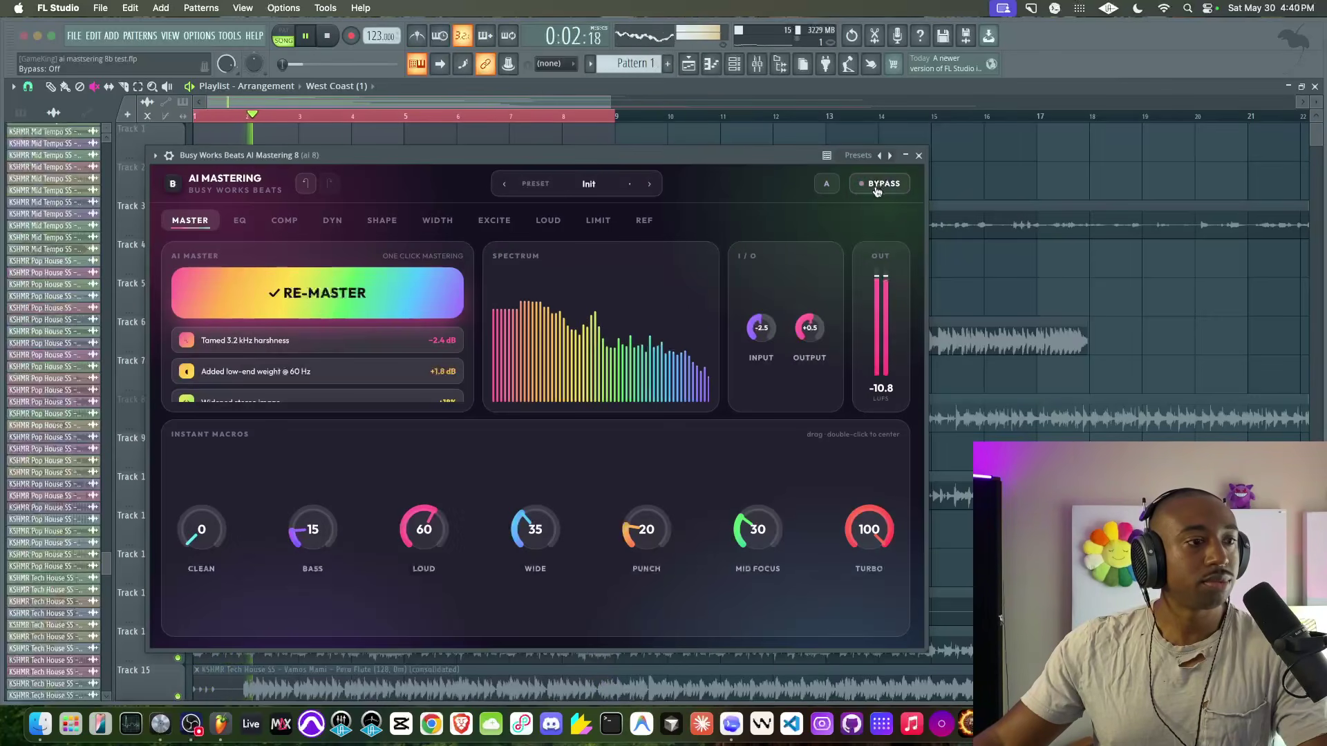
# Step: Set Turbo to 68, Wide to 80 and Punch to 90 while listening to the loop
pyautogui.moveTo(869, 529); pyautogui.dragTo(800, 577)
pyautogui.moveTo(543, 531)
pyautogui.mouseDown()
pyautogui.moveTo(571, 459)
pyautogui.moveTo(557, 520)
pyautogui.mouseUp()
pyautogui.moveTo(653, 537); pyautogui.dragTo(650, 476)
pyautogui.press('space')
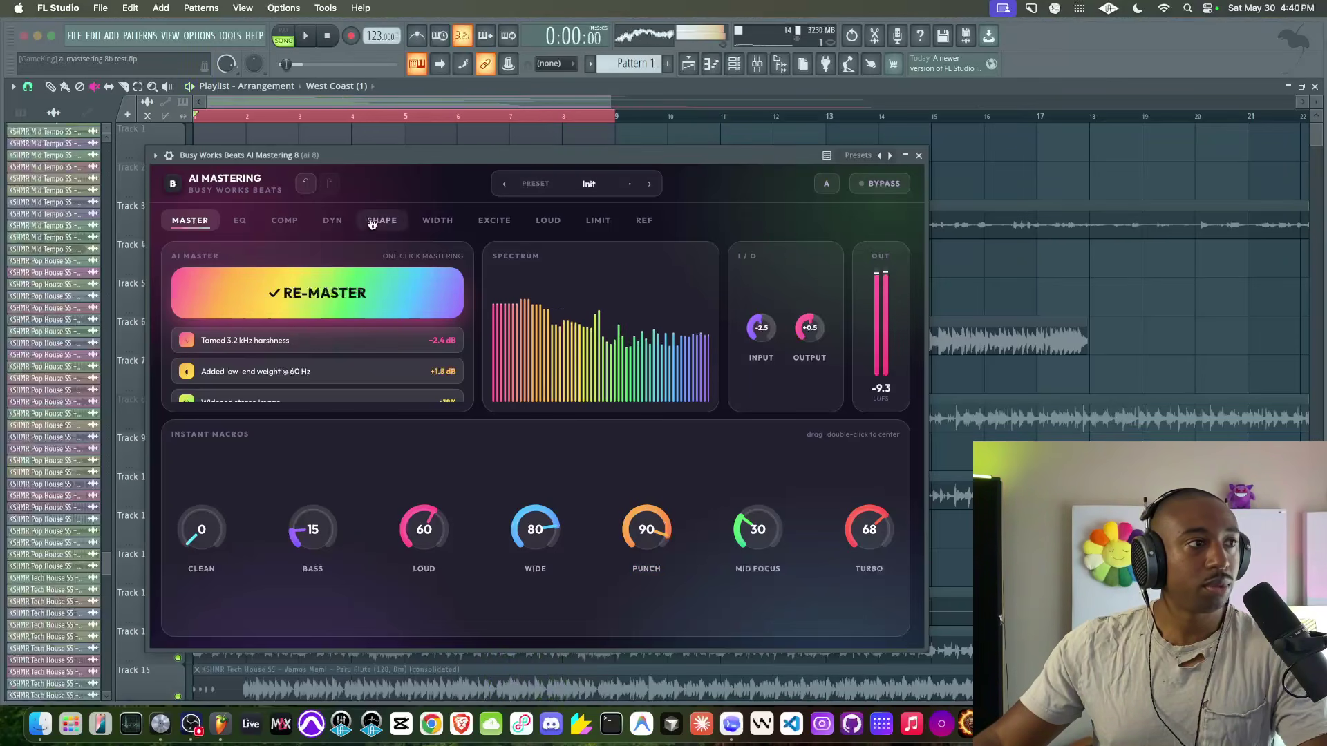
# Step: Audition the clipper's Punch mode on the loop and return the clipper to Smart mode
pyautogui.click(319, 219)
pyautogui.press('space')
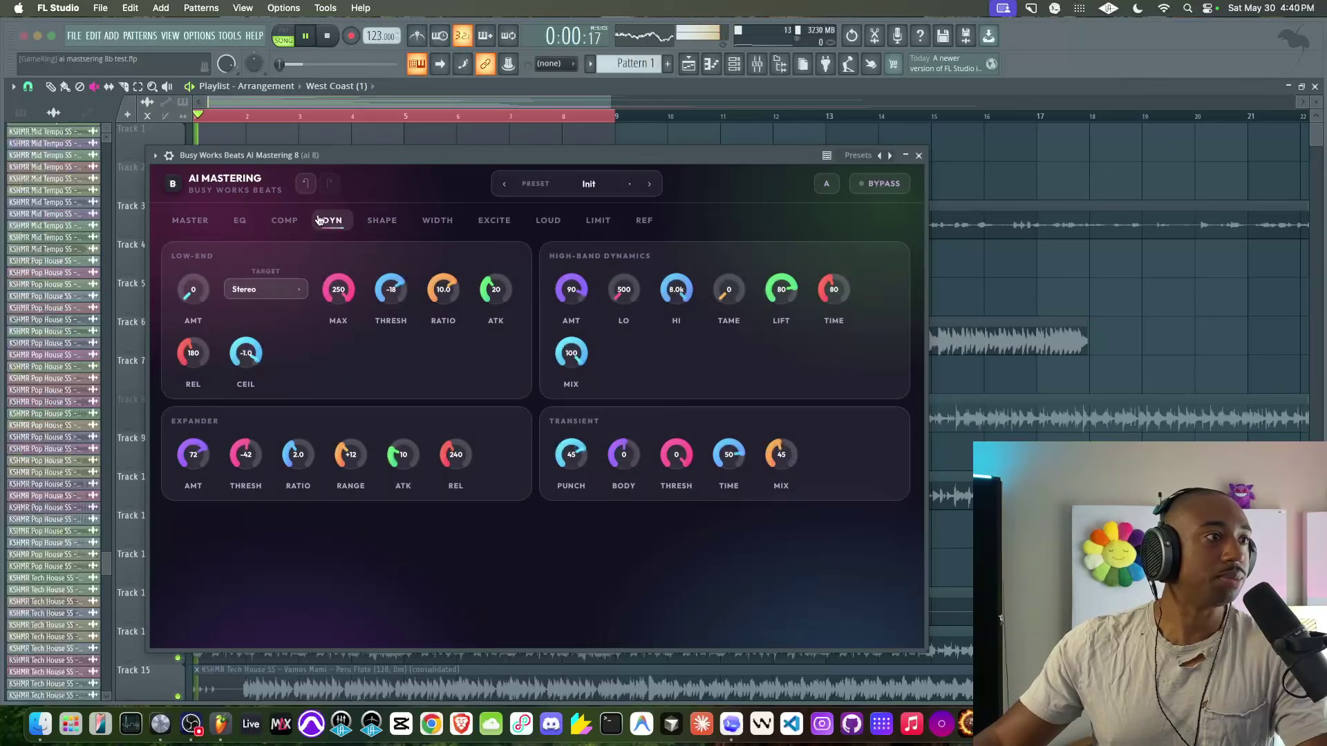
pyautogui.click(382, 220)
pyautogui.press('space')
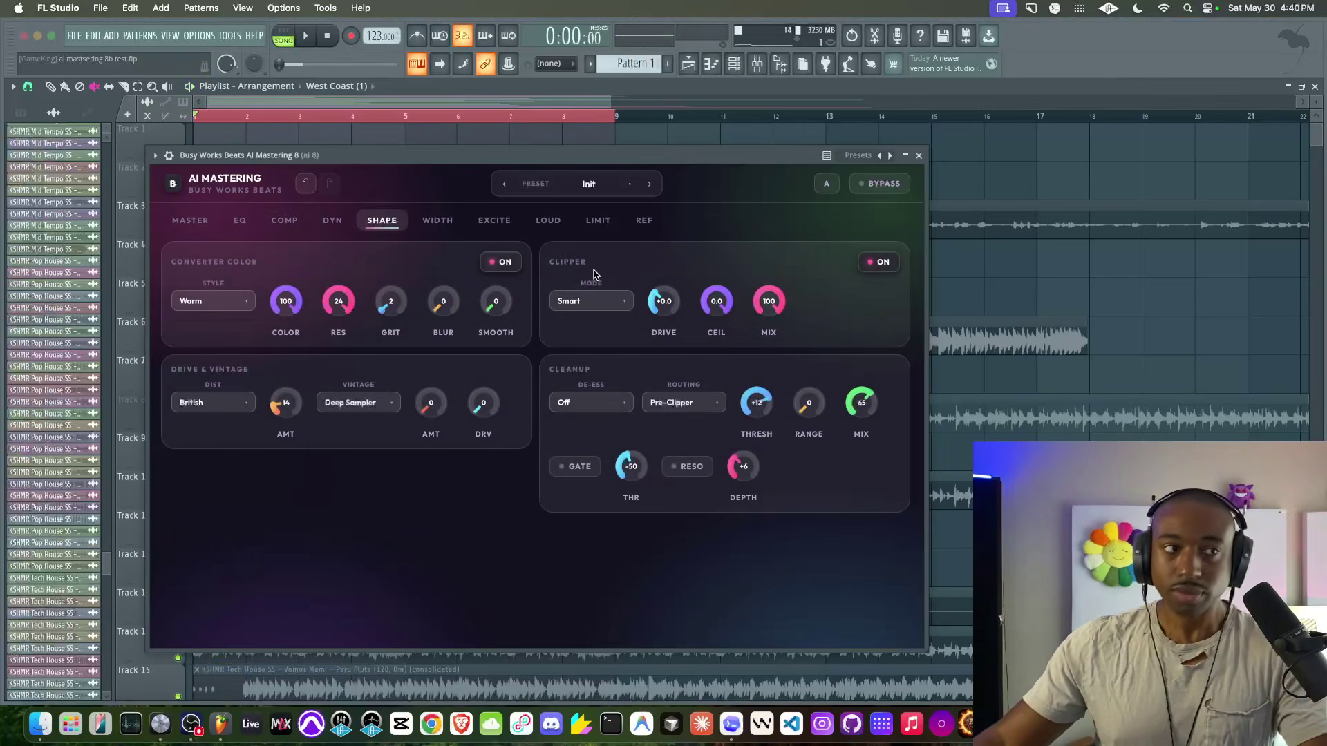
pyautogui.click(606, 302)
pyautogui.click(596, 348)
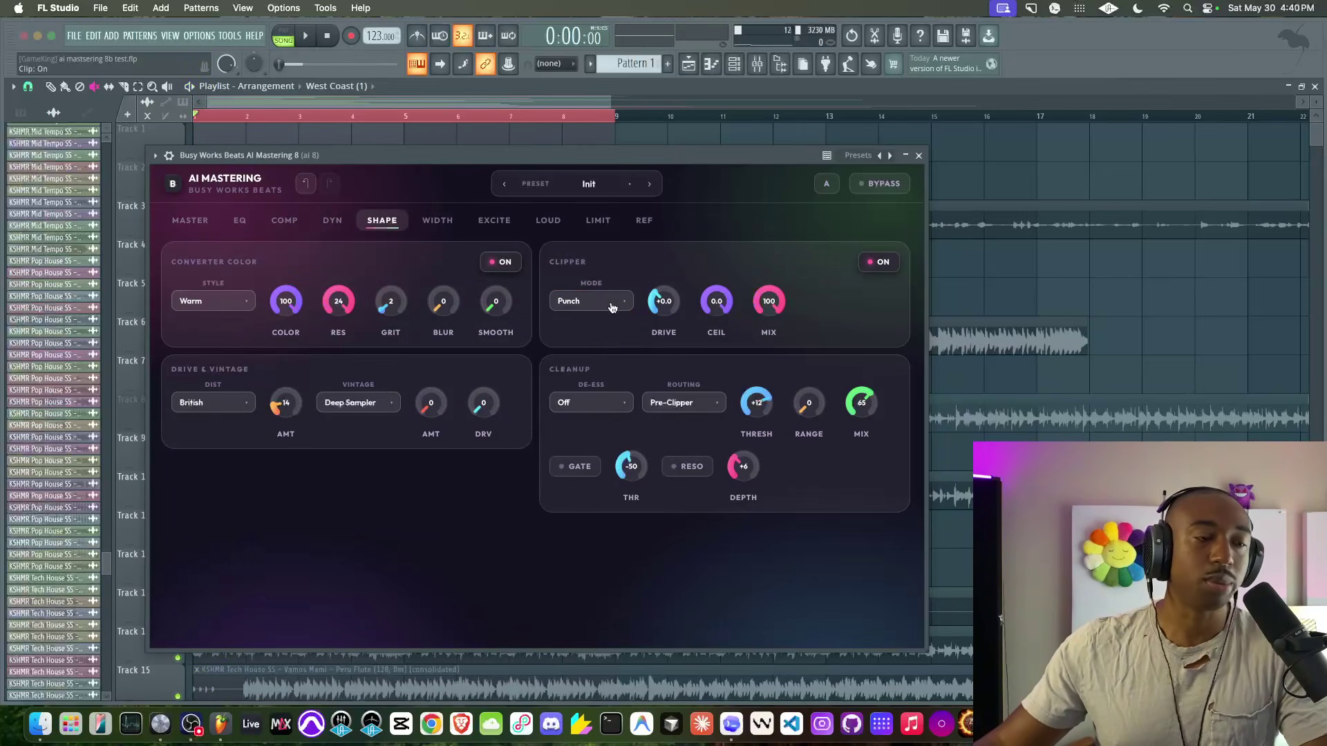
pyautogui.press('space')
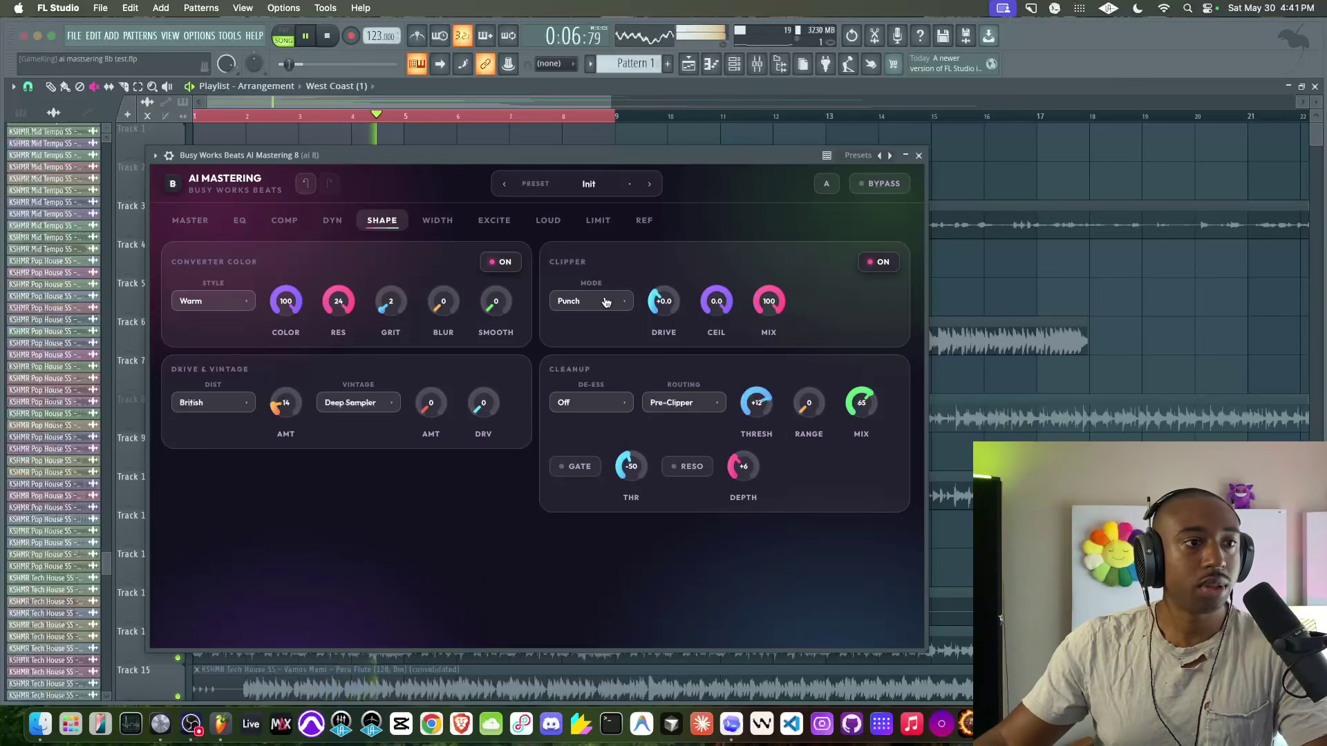
pyautogui.click(606, 302)
pyautogui.click(595, 371)
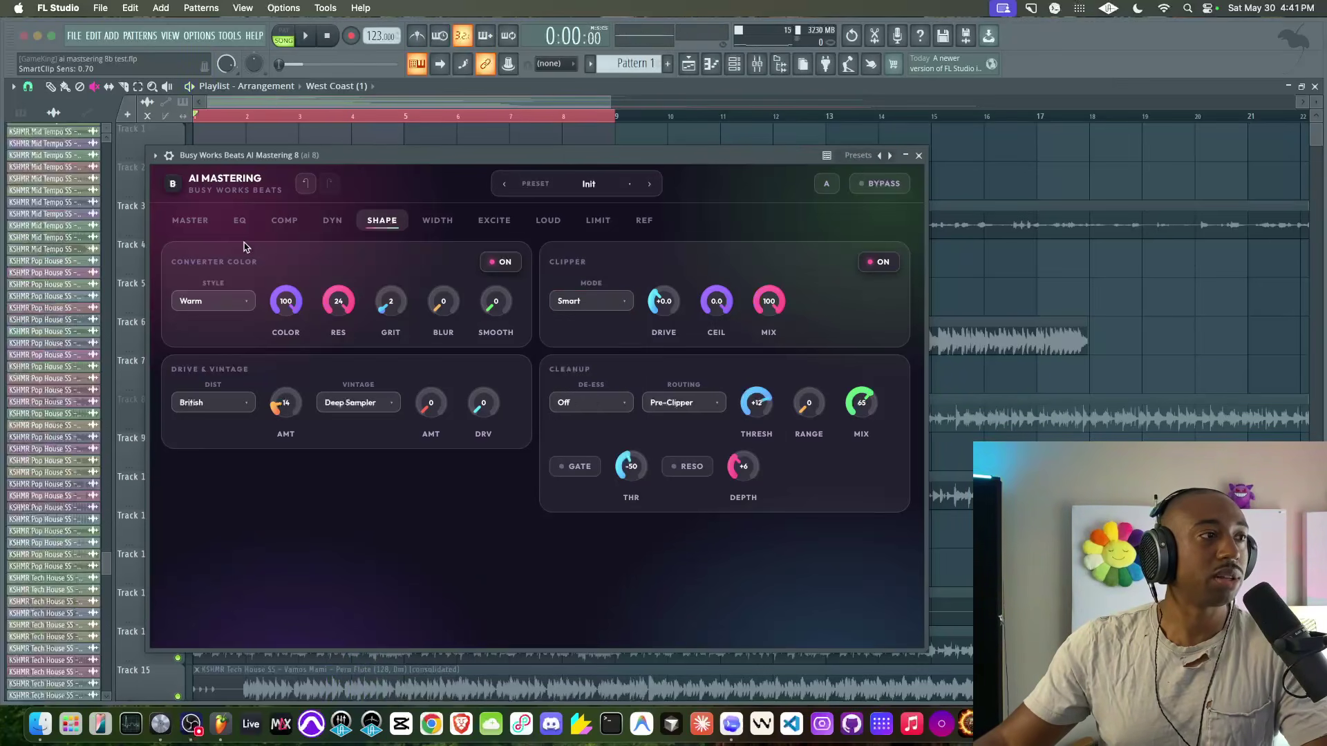
# Step: Try a higher Bass macro on the playing loop and reset that macro to its centre
pyautogui.click(190, 220)
pyautogui.press('space')
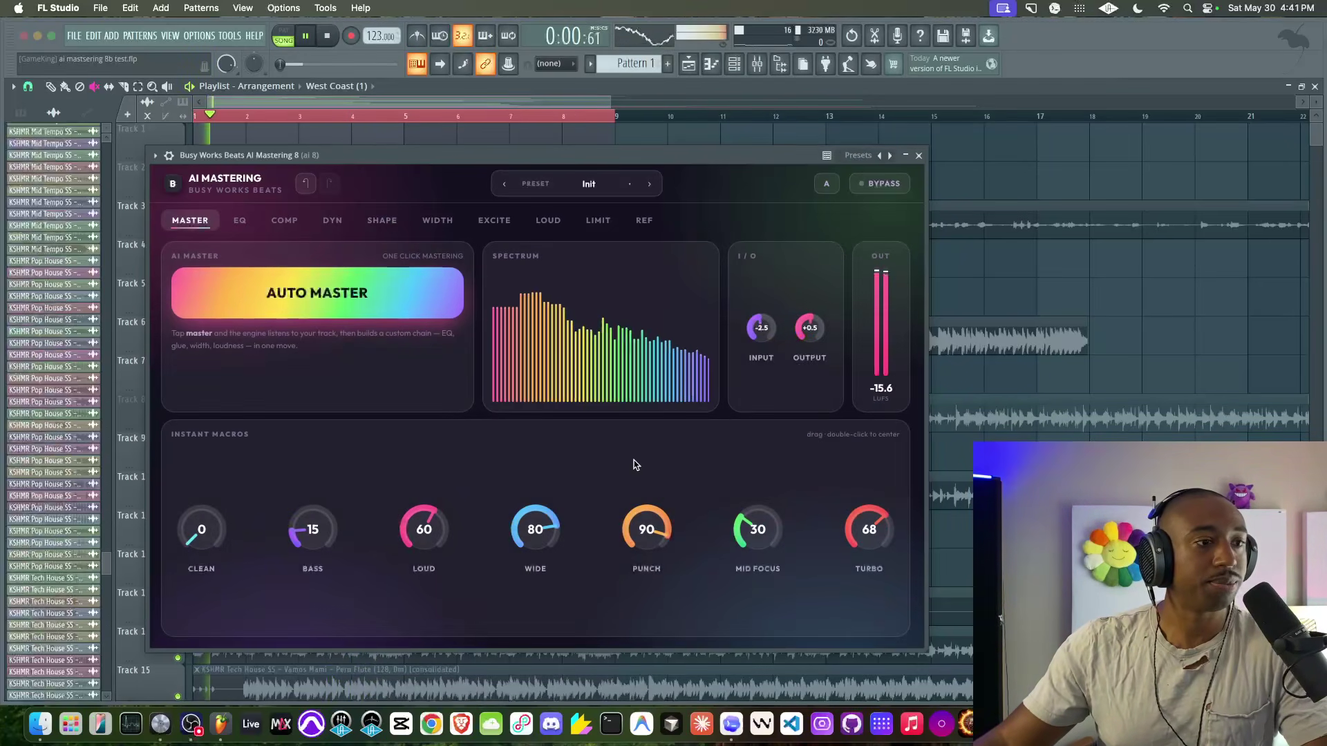
pyautogui.moveTo(308, 529); pyautogui.dragTo(398, 417)
pyautogui.doubleClick(321, 528)
# Step: Boost the EQ's high-shelf band 7 by about 4.6 dB and move it slightly lower in frequency while the loop plays
pyautogui.click(239, 219)
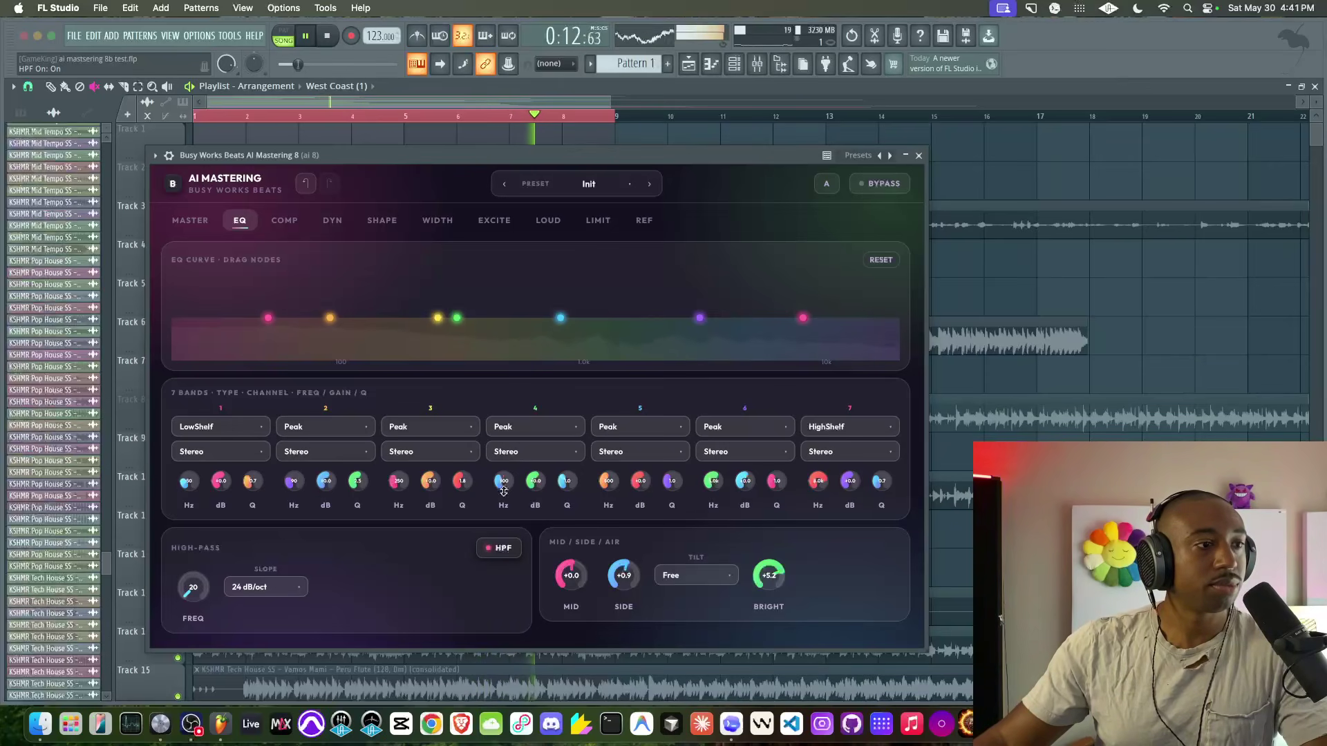
pyautogui.press('space')
pyautogui.press('space')
pyautogui.moveTo(806, 315)
pyautogui.mouseDown()
pyautogui.moveTo(776, 299)
pyautogui.moveTo(789, 311)
pyautogui.mouseUp()
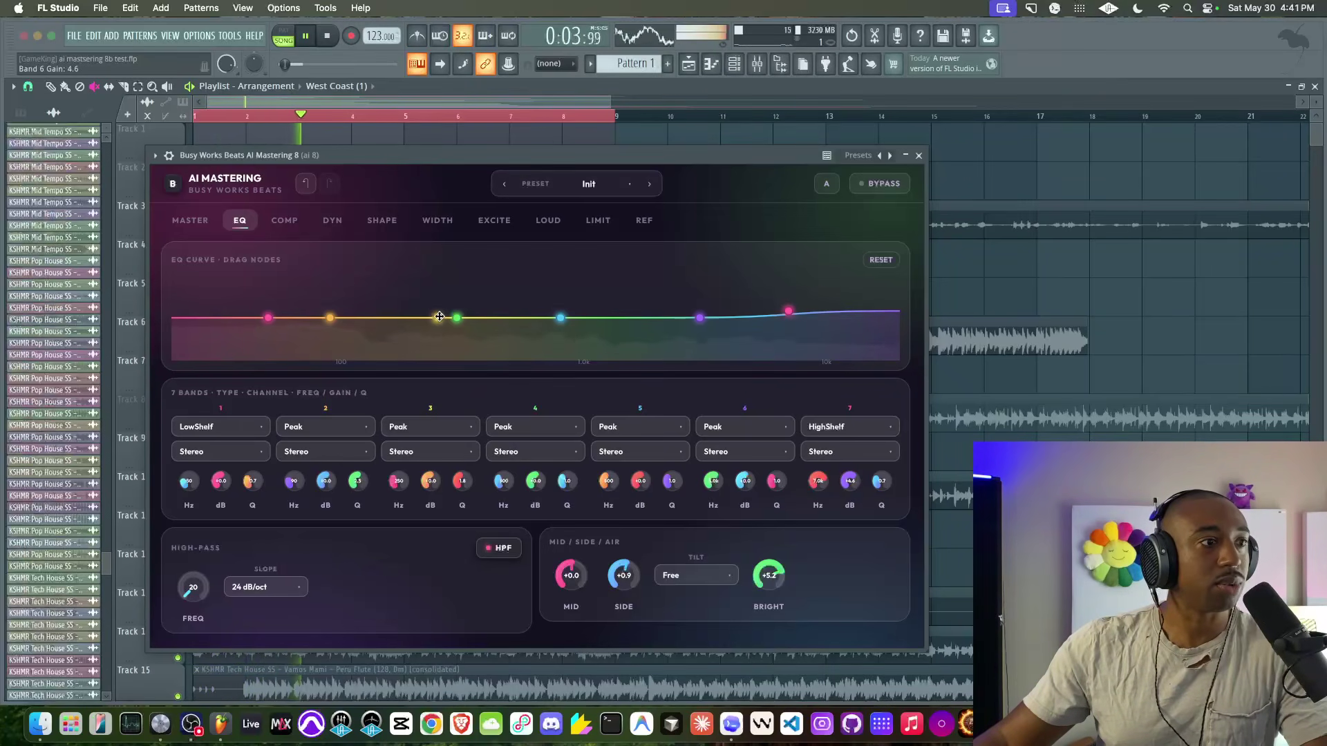
# Step: Switch EQ band 3 to the Side channel, cut it by about 4.6 dB and audition the loop
pyautogui.press('space')
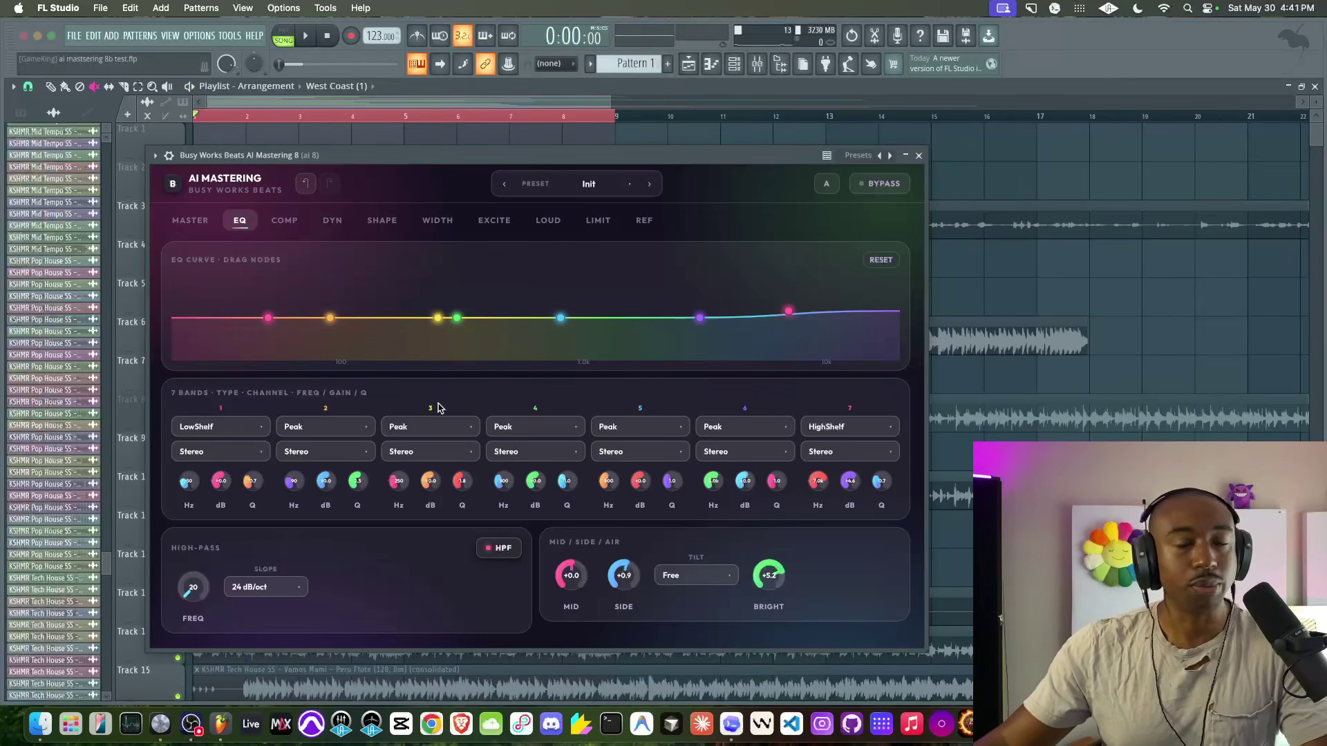
pyautogui.click(427, 451)
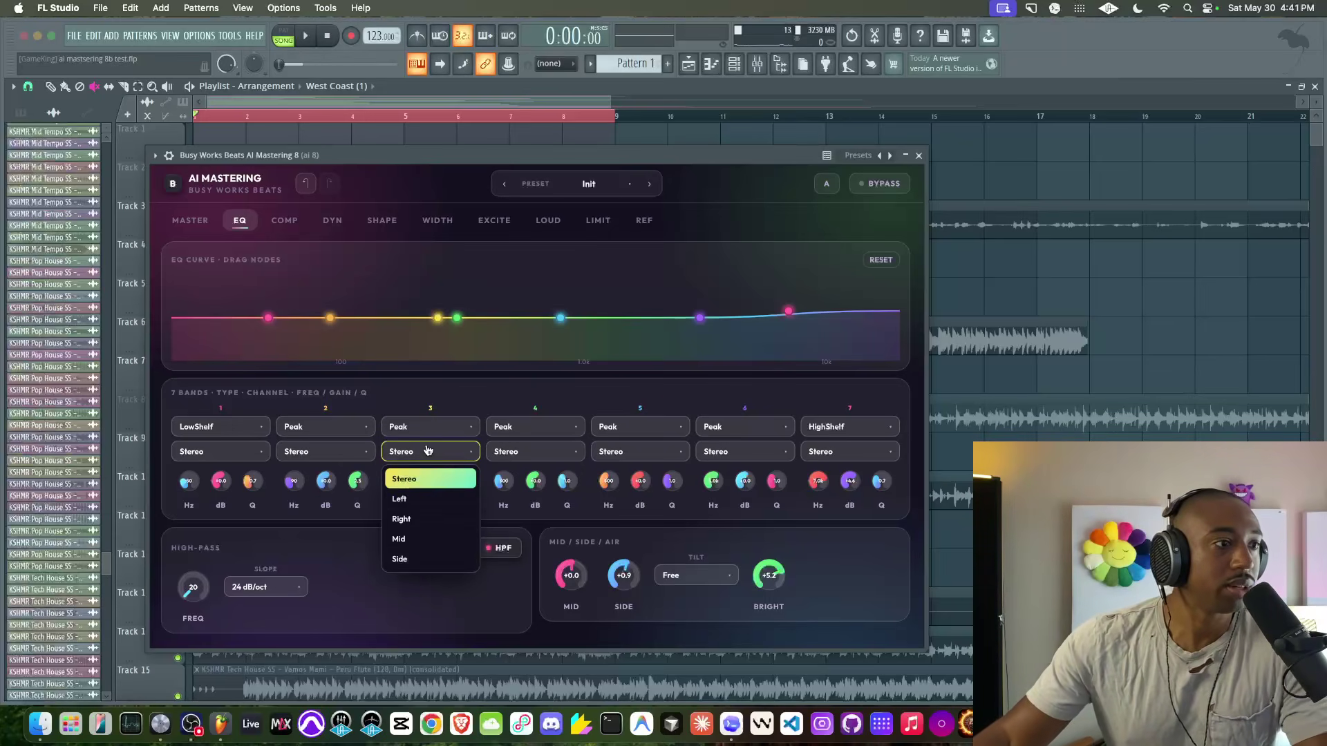
pyautogui.click(412, 559)
pyautogui.press('space')
pyautogui.moveTo(437, 318)
pyautogui.mouseDown()
pyautogui.moveTo(450, 283)
pyautogui.moveTo(459, 302)
pyautogui.moveTo(437, 324)
pyautogui.moveTo(432, 282)
pyautogui.moveTo(445, 289)
pyautogui.moveTo(437, 328)
pyautogui.mouseUp()
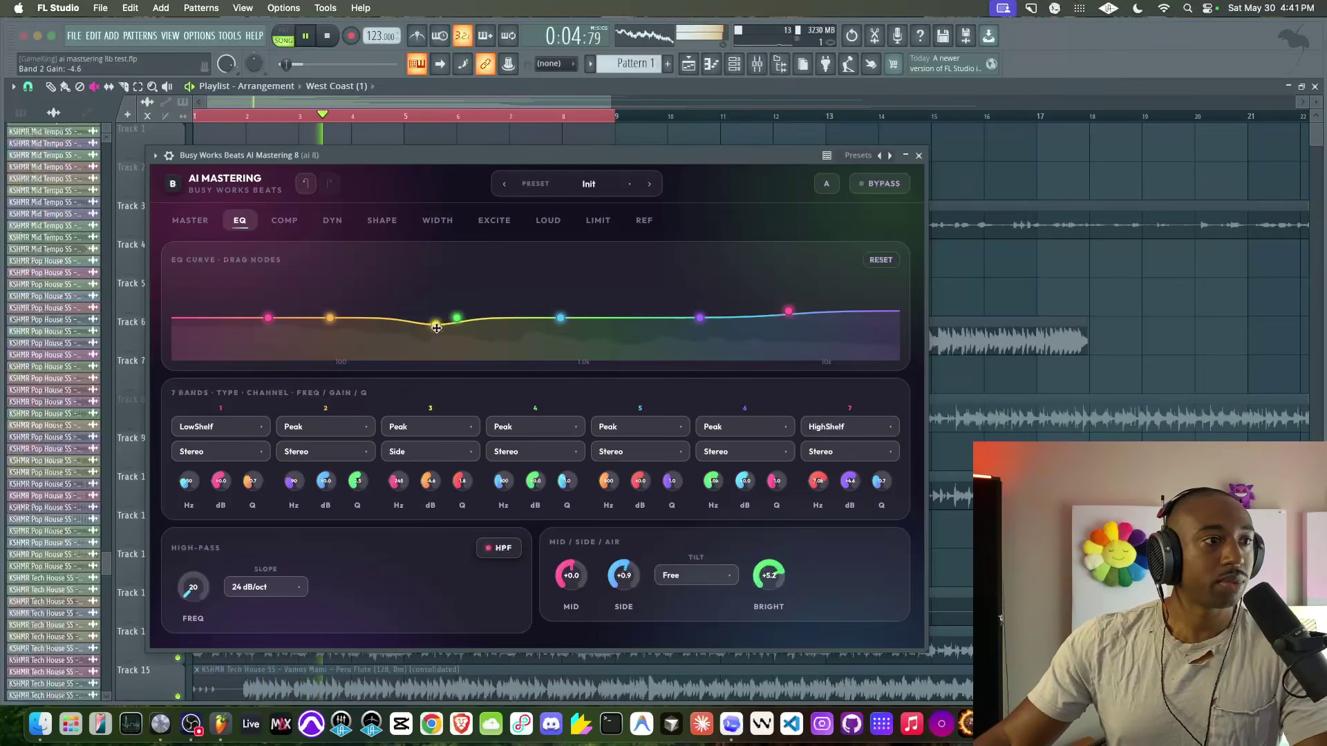
pyautogui.press('space')
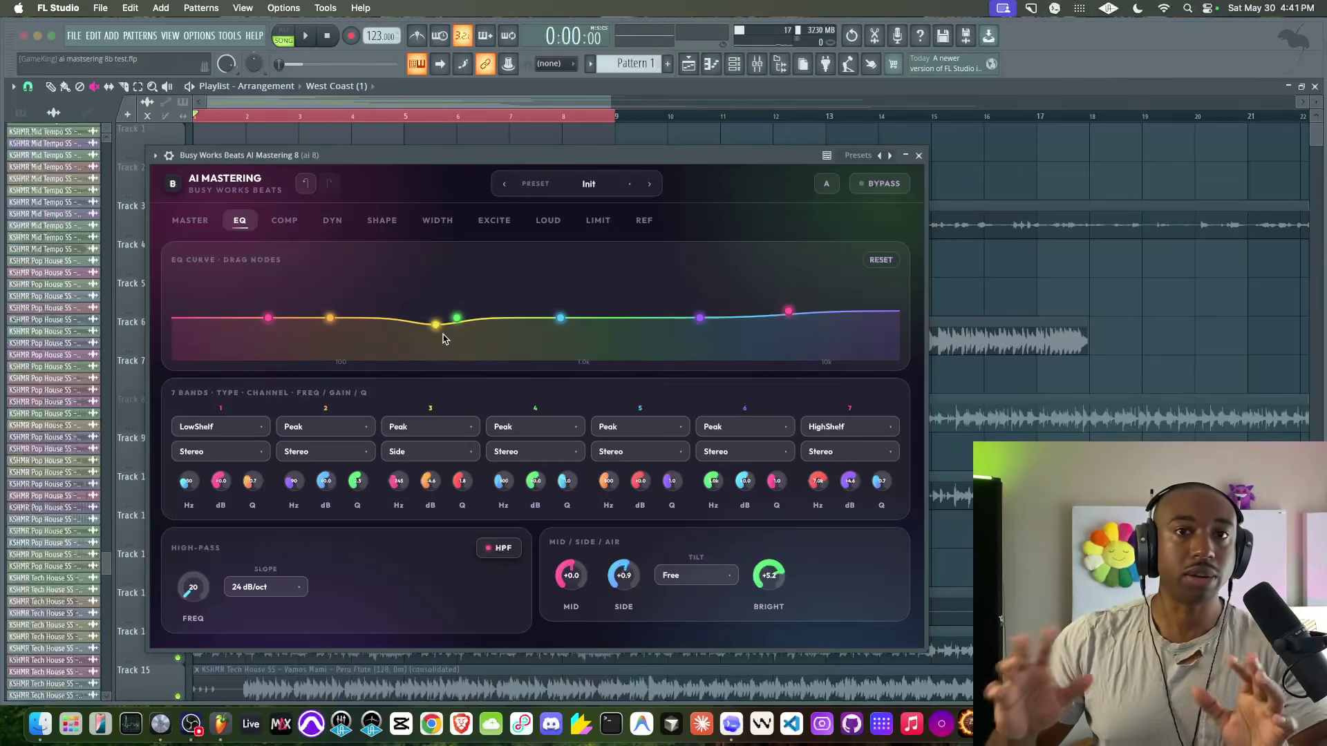
pyautogui.press('space')
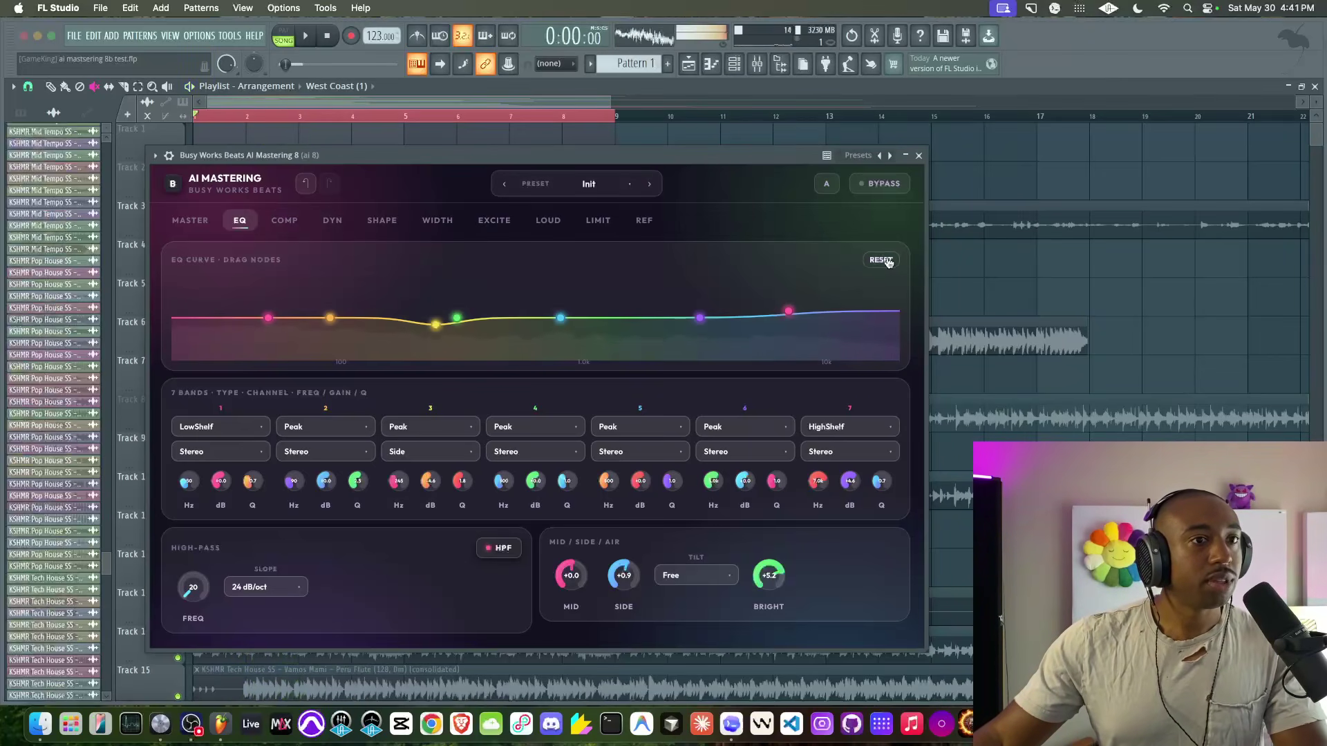
pyautogui.press('space')
# Step: Compare the loop with the mastering bypassed and active from the plugin's master page
pyautogui.click(280, 222)
pyautogui.click(240, 220)
pyautogui.click(190, 221)
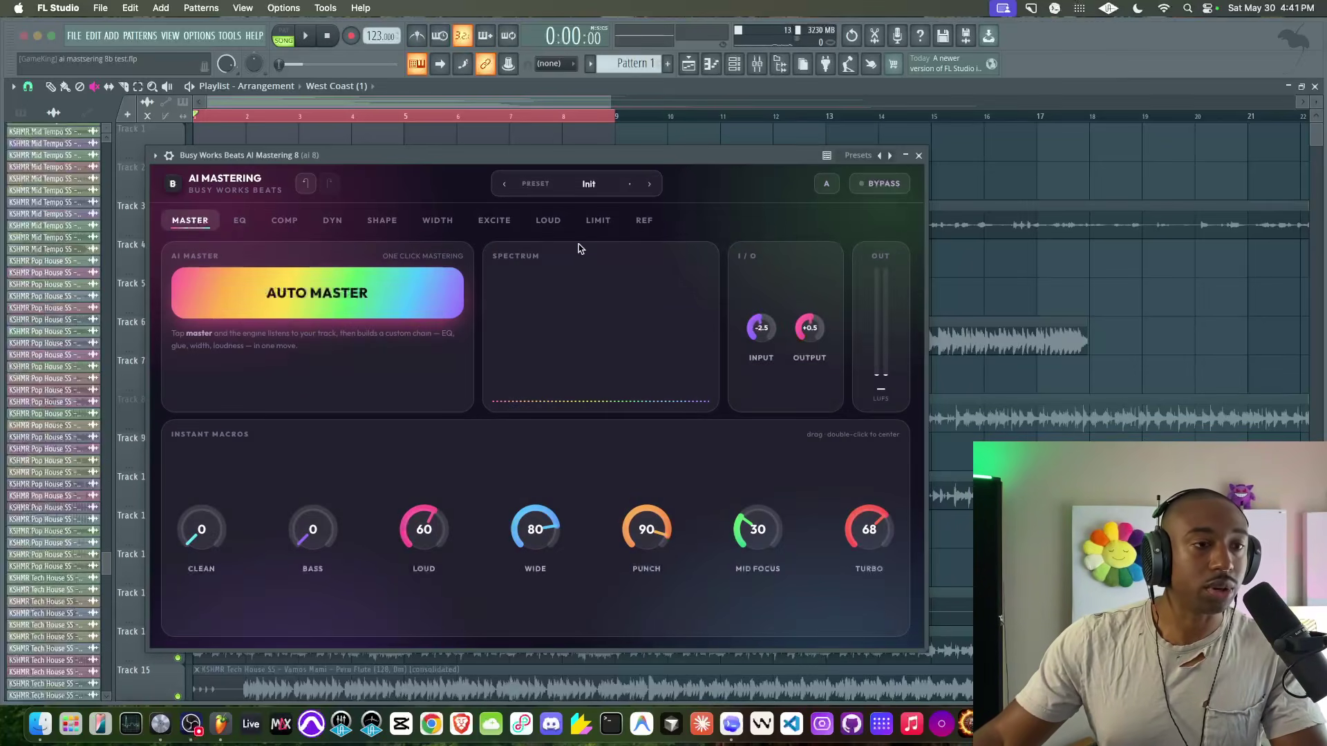
pyautogui.press('space')
pyautogui.click(867, 183)
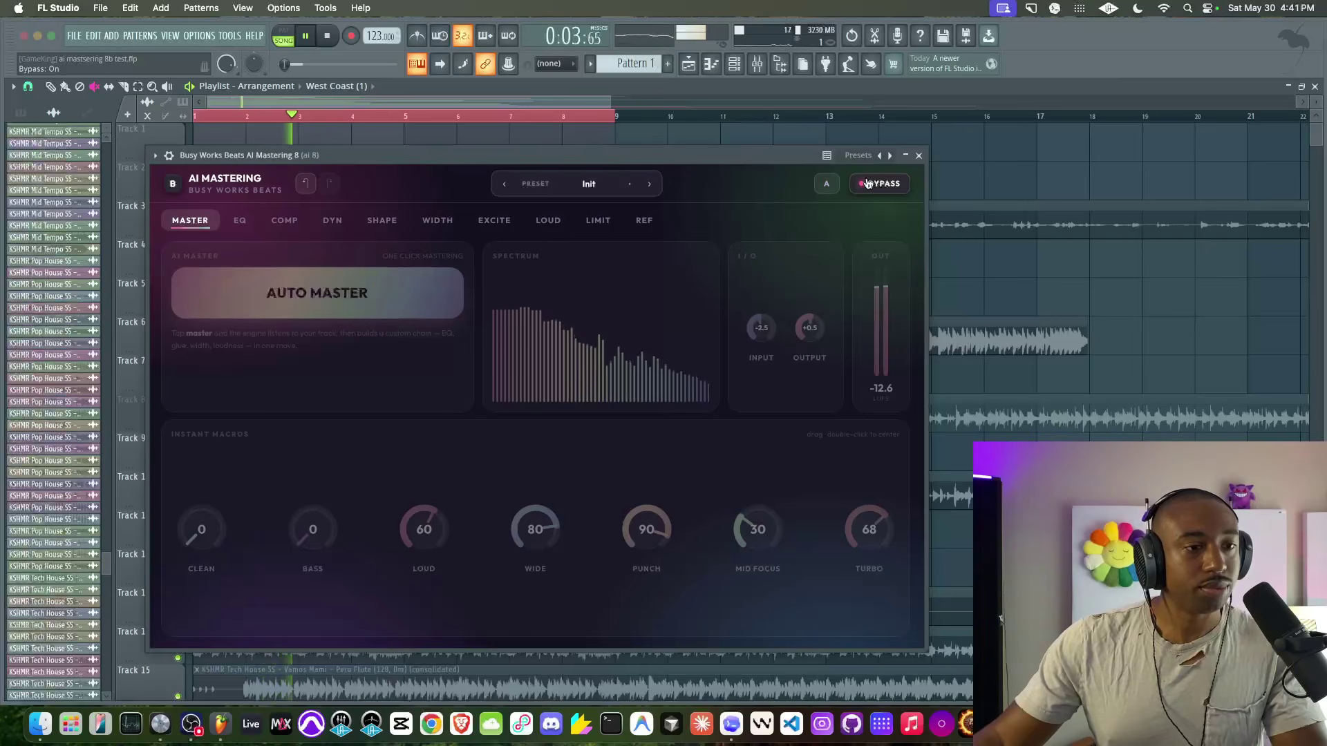
pyautogui.click(867, 184)
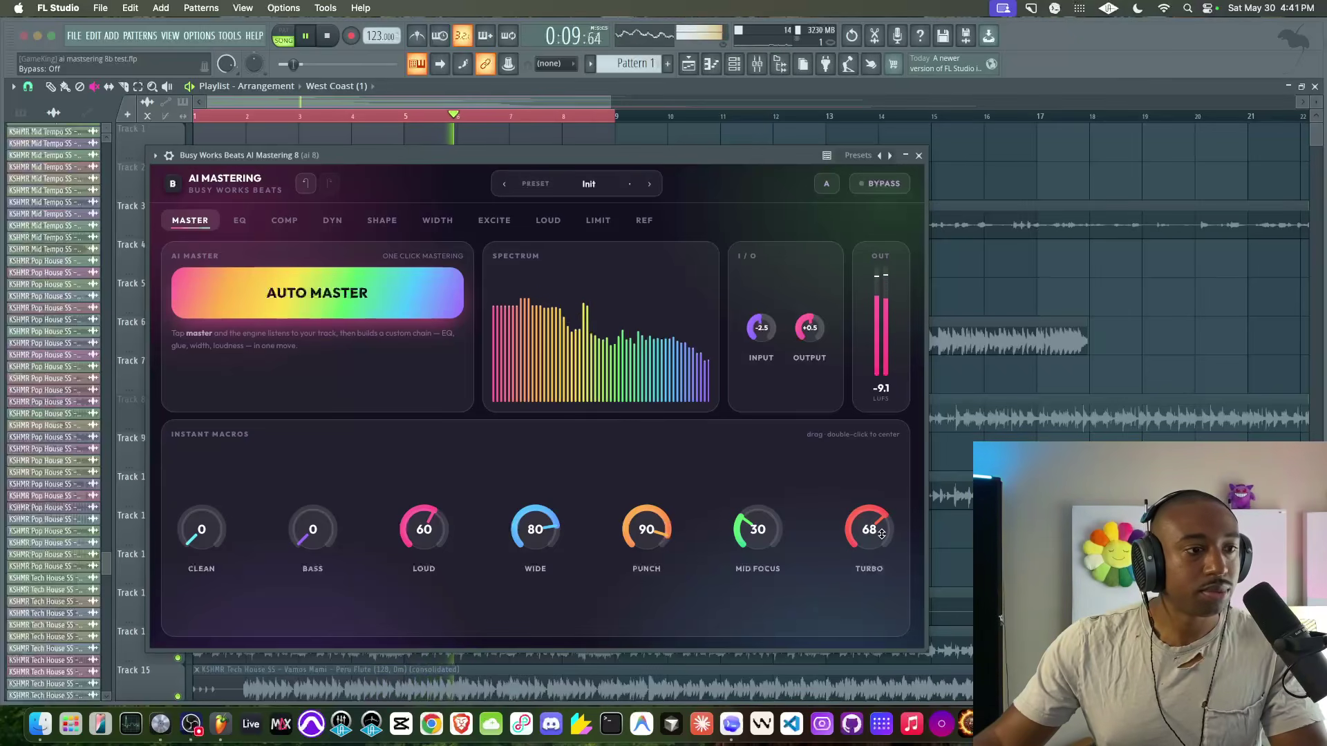
pyautogui.press('space')
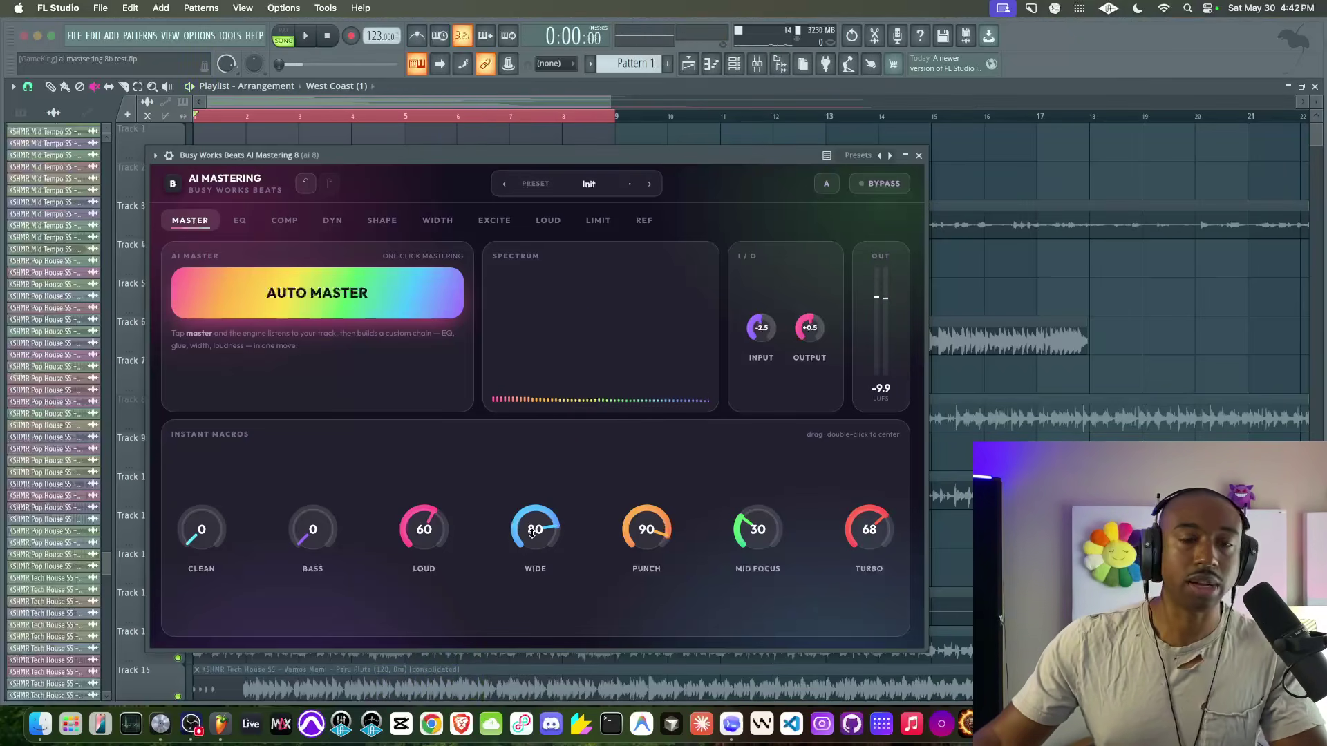
# Step: Make the DnB Allstars Drums clip on Track 5 the active loop and set the project tempo to 174 BPM
pyautogui.moveTo(784, 171); pyautogui.dragTo(787, 303)
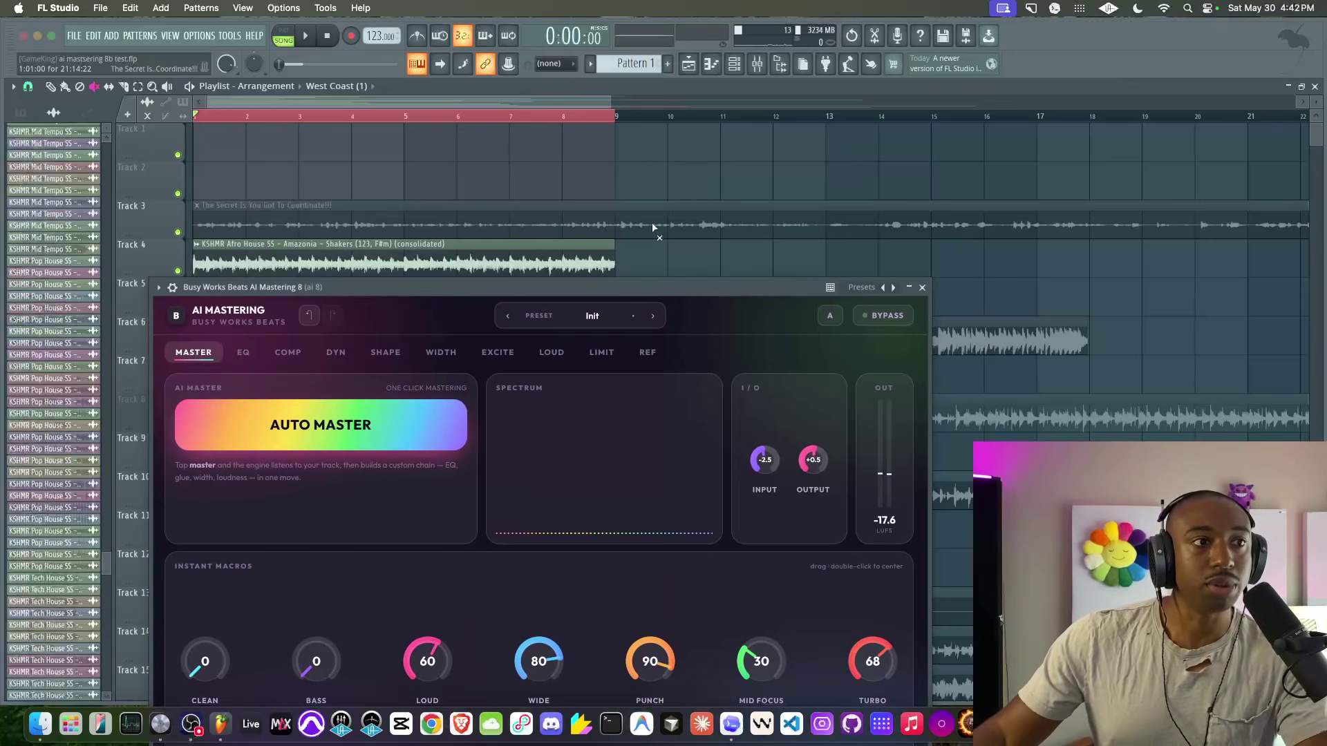
pyautogui.scroll(-1, 646, 216)
pyautogui.click(366, 250)
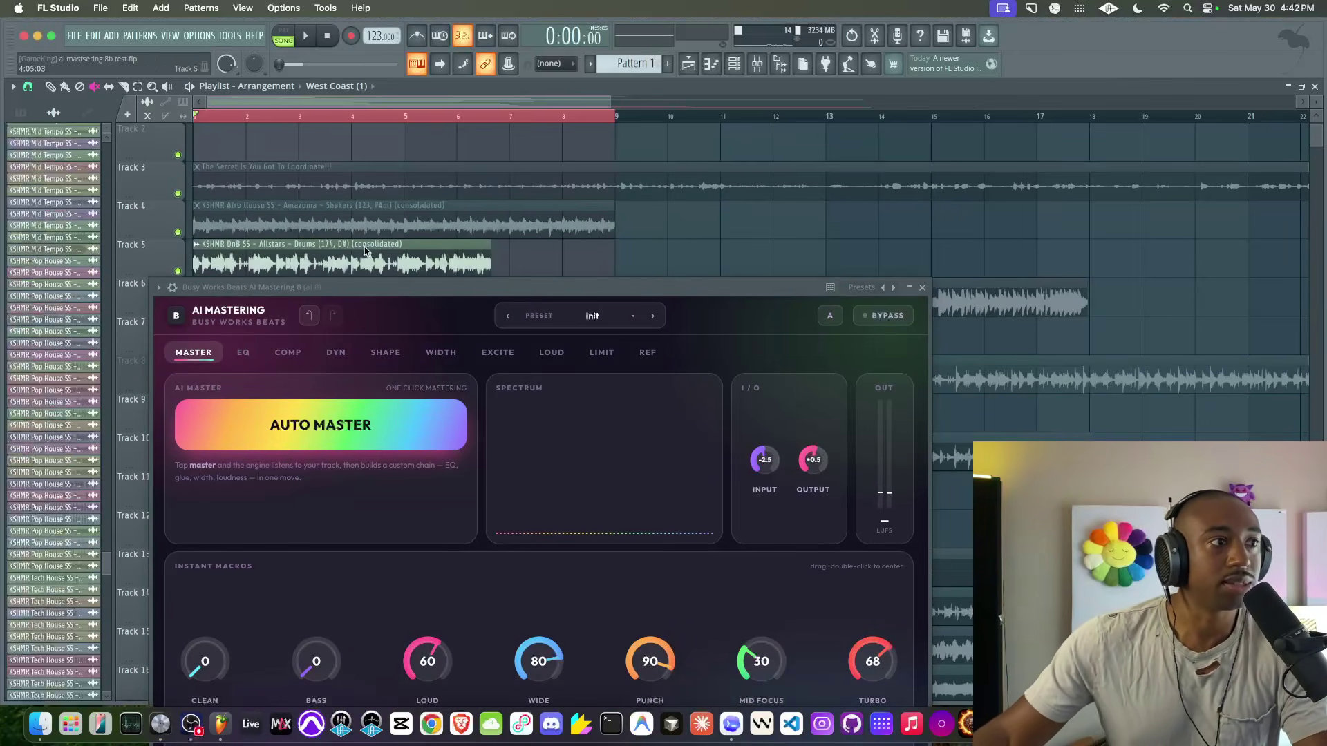
pyautogui.moveTo(380, 35)
pyautogui.mouseDown()
pyautogui.moveTo(380, 12)
pyautogui.moveTo(373, 38)
pyautogui.mouseUp()
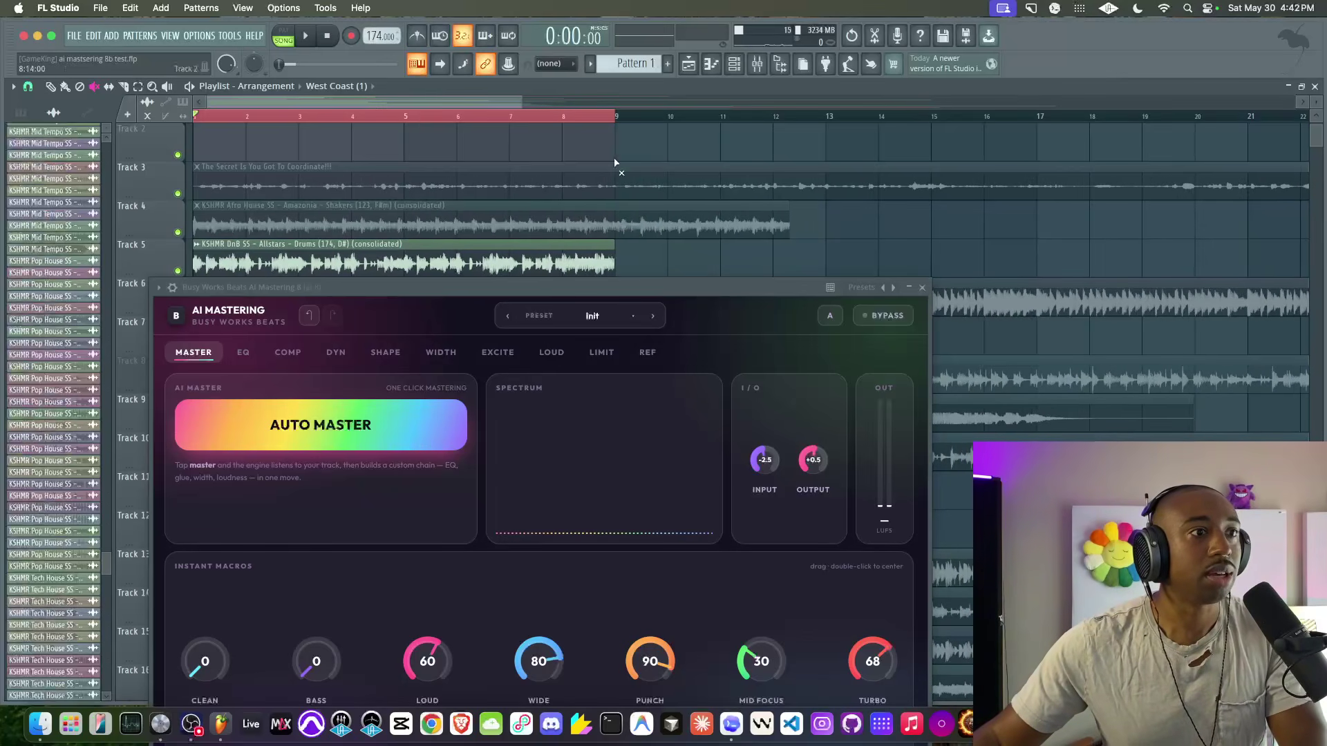
pyautogui.moveTo(723, 289); pyautogui.dragTo(719, 139)
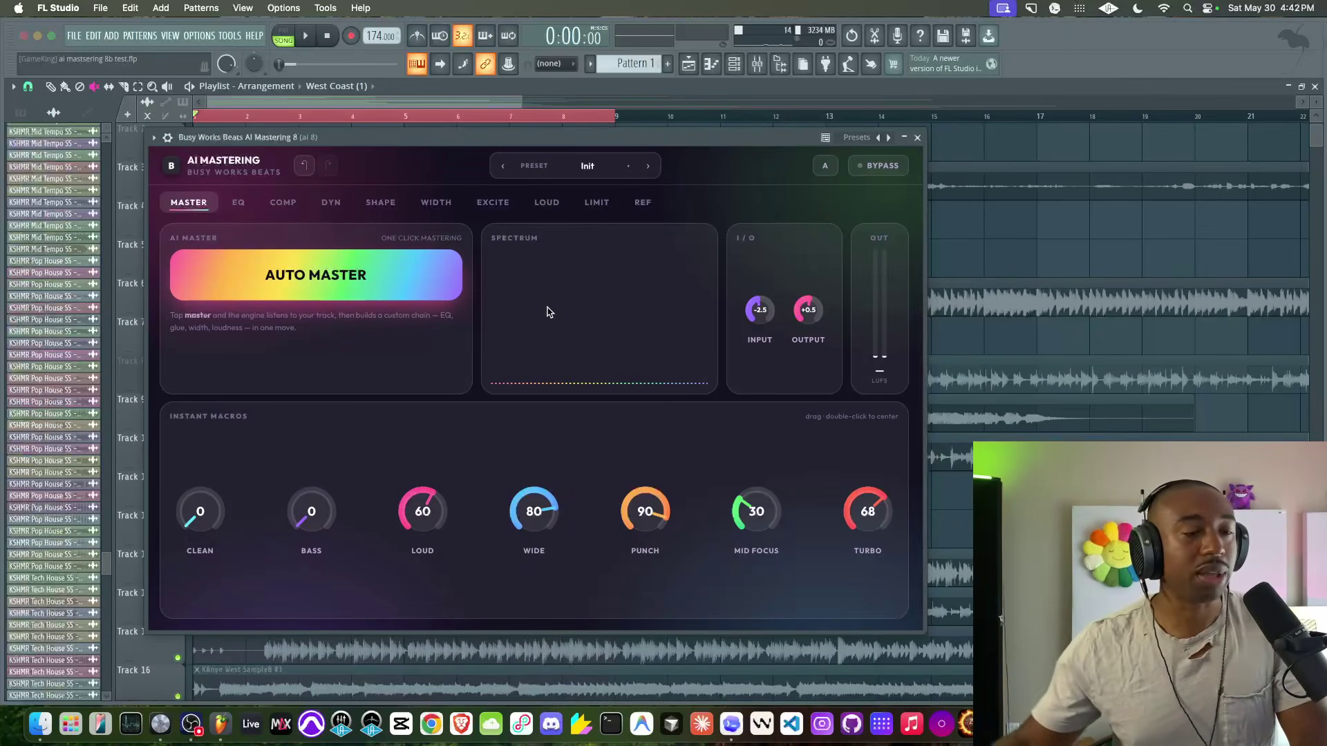
# Step: Load the Init preset in the mastering plugin and run Auto Master on the playing drum loop
pyautogui.click(591, 169)
pyautogui.click(572, 222)
pyautogui.press('space')
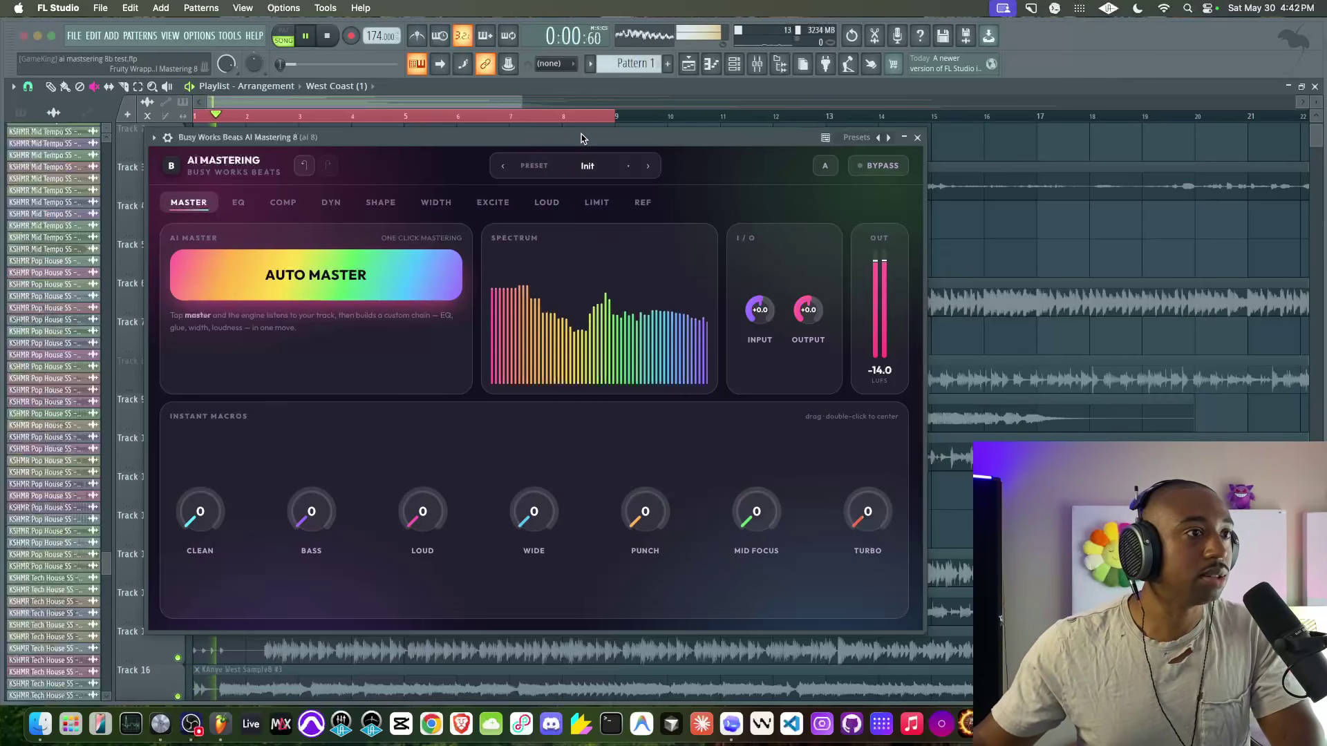
pyautogui.moveTo(581, 138)
pyautogui.mouseDown()
pyautogui.moveTo(589, 268)
pyautogui.moveTo(571, 161)
pyautogui.mouseUp()
pyautogui.click(373, 304)
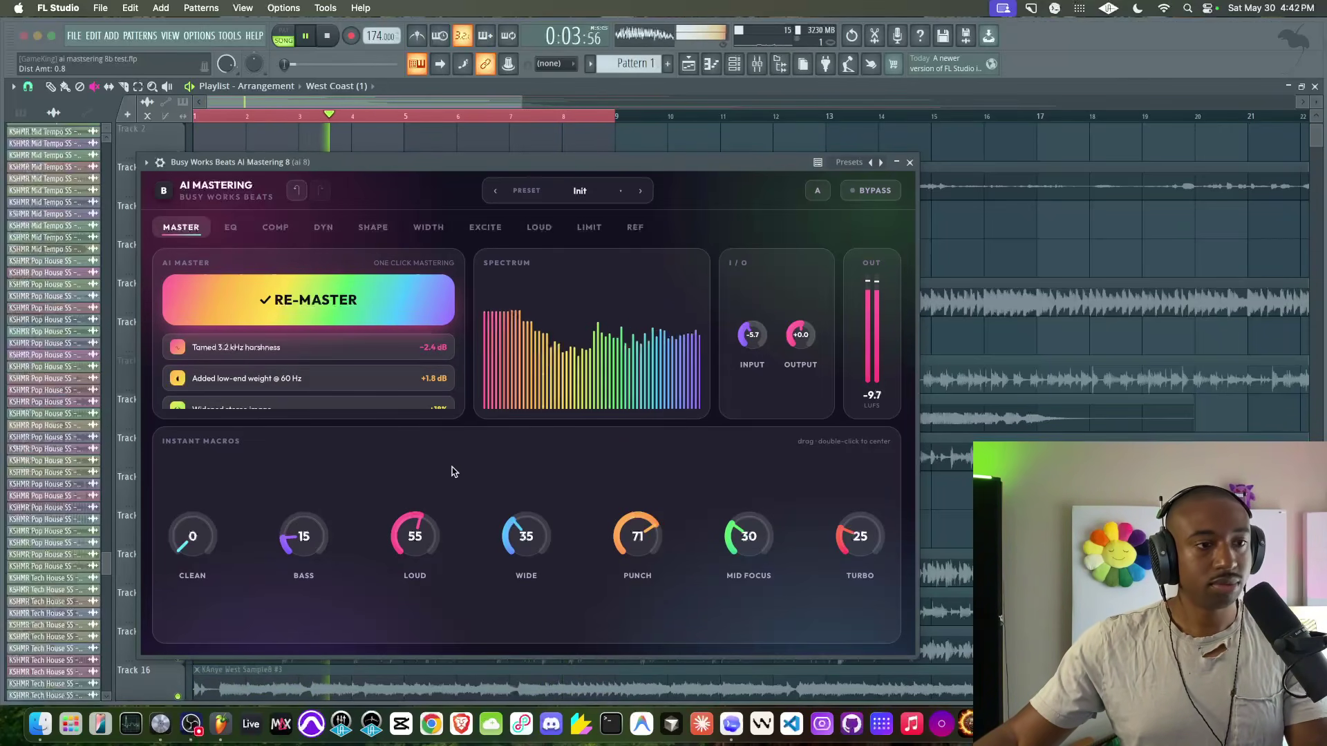
# Step: Bypass and re-enable the Auto Master result to compare it with the unmastered drum loop
pyautogui.click(872, 190)
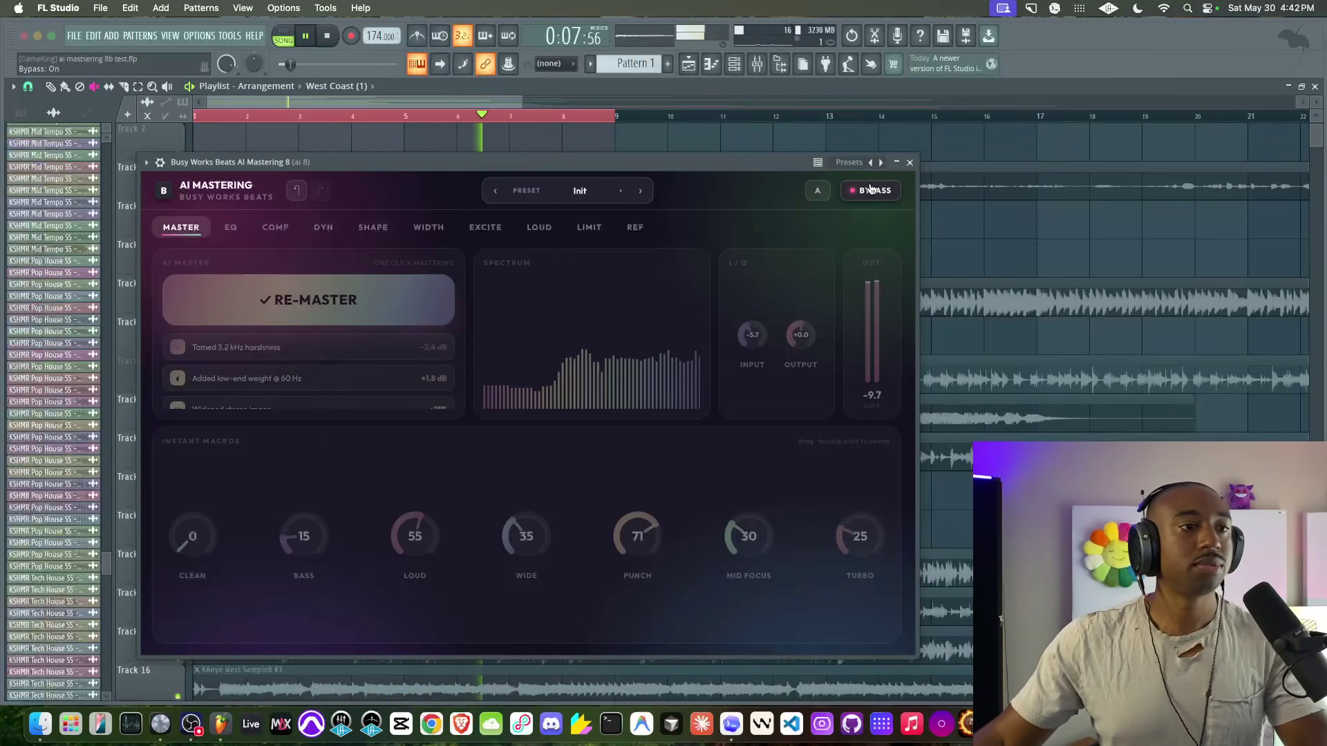
pyautogui.click(872, 191)
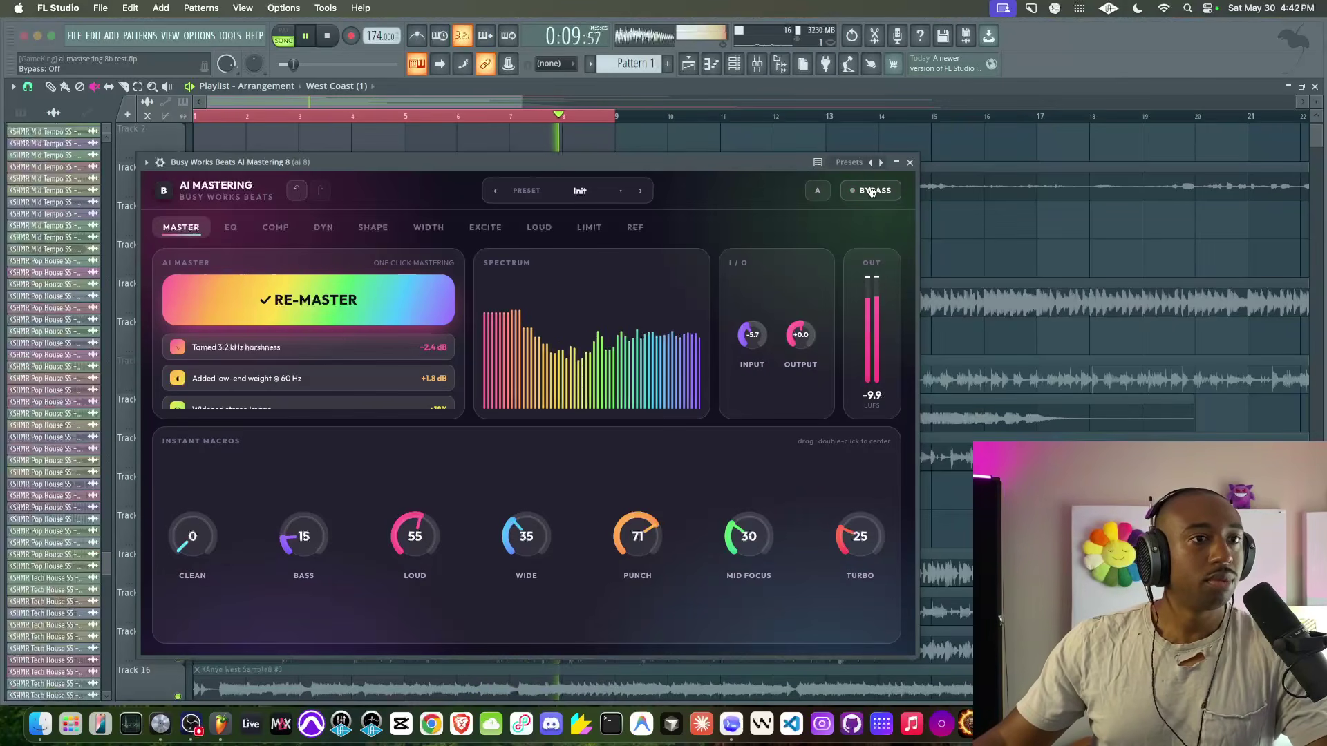
pyautogui.press('space')
# Step: Raise the Clean macro to 69 while listening to the drum loop
pyautogui.press('space')
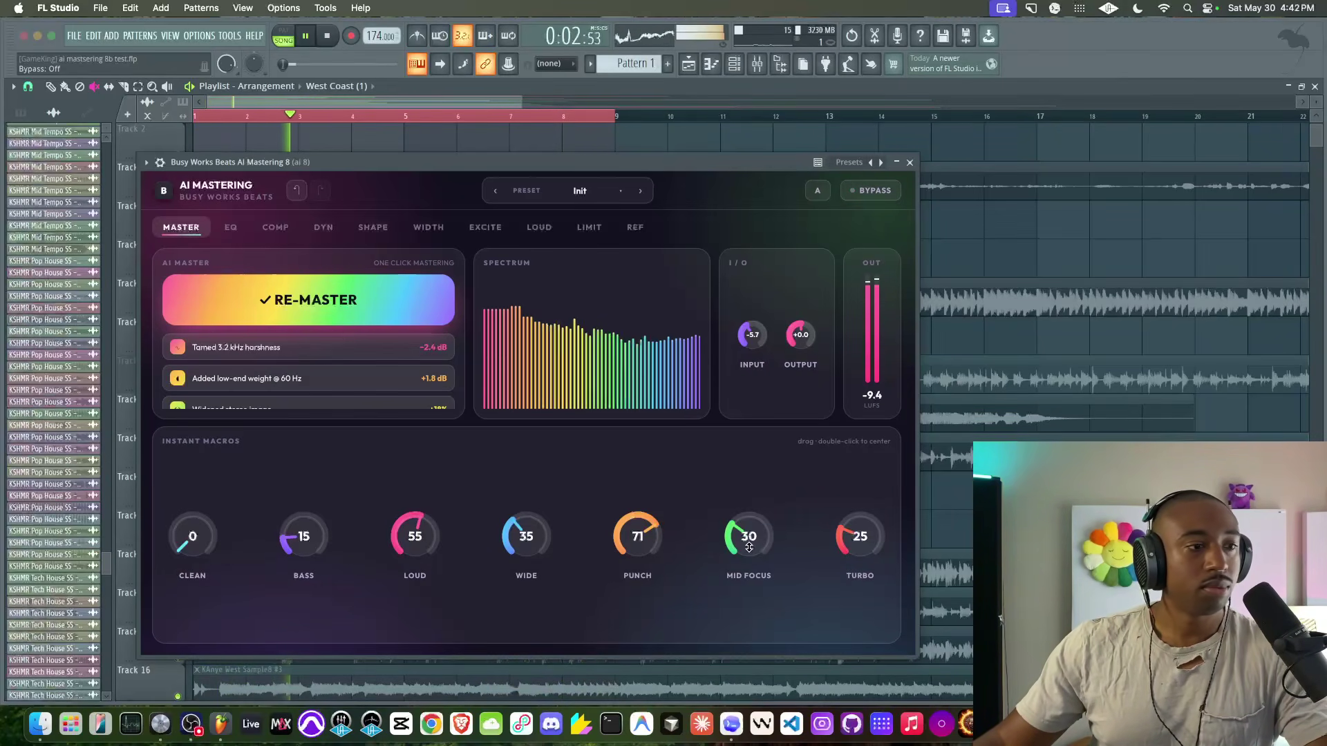
pyautogui.moveTo(201, 539); pyautogui.dragTo(237, 414)
pyautogui.press('space')
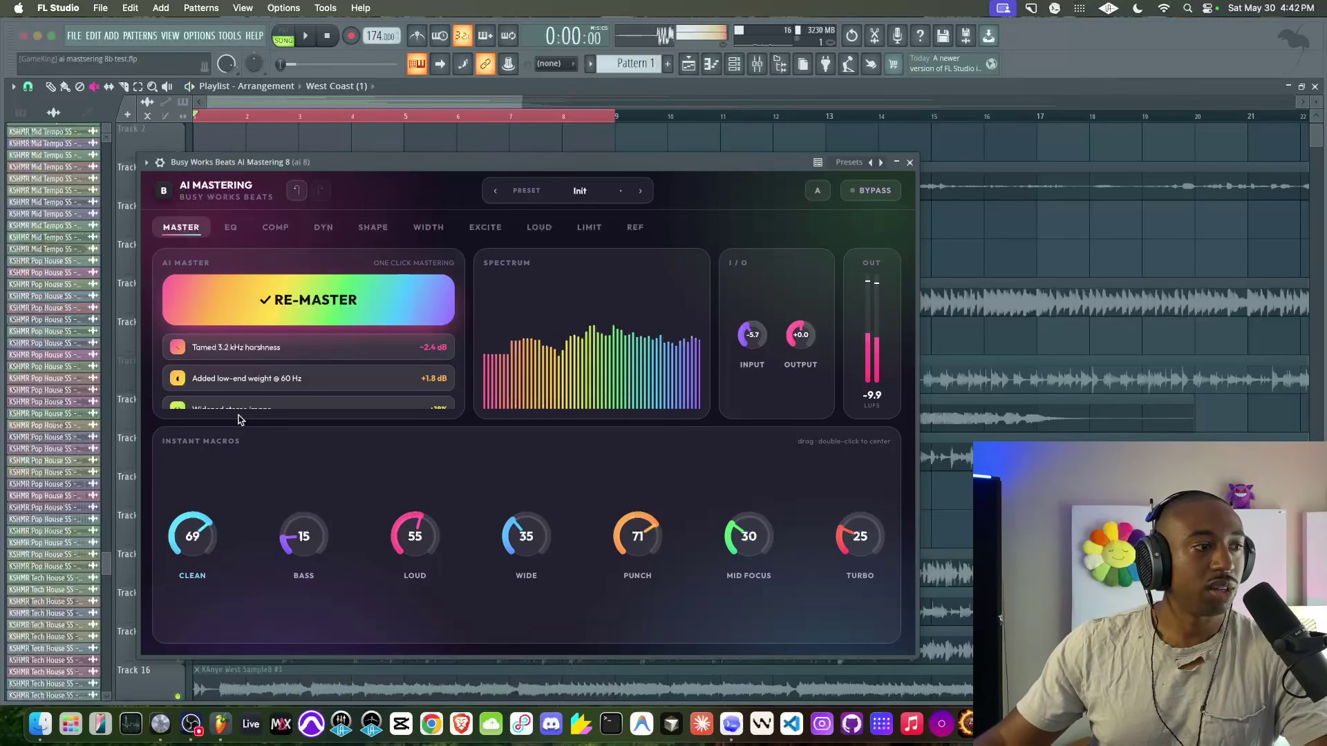
# Step: Set the de-esser routing in the Shape page's Cleanup section to Post-Clipper and audition the loop
pyautogui.click(359, 230)
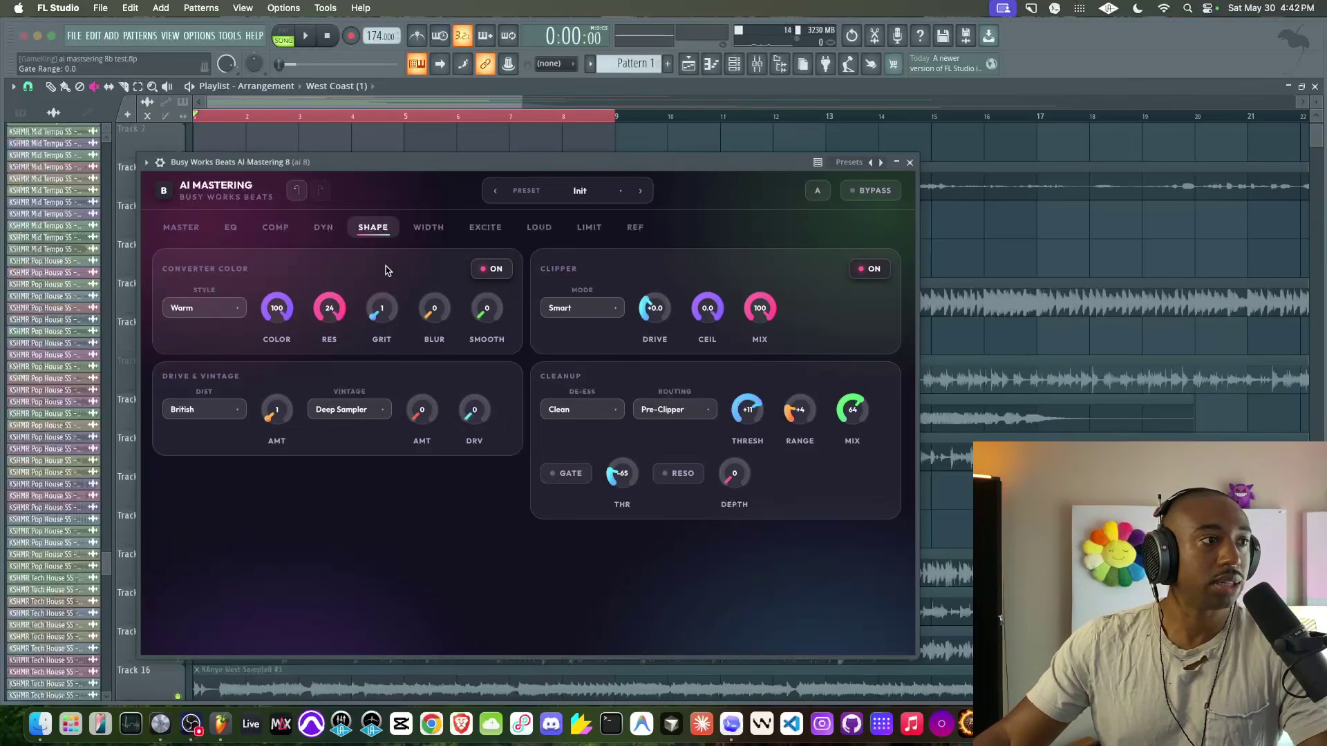
pyautogui.click(673, 410)
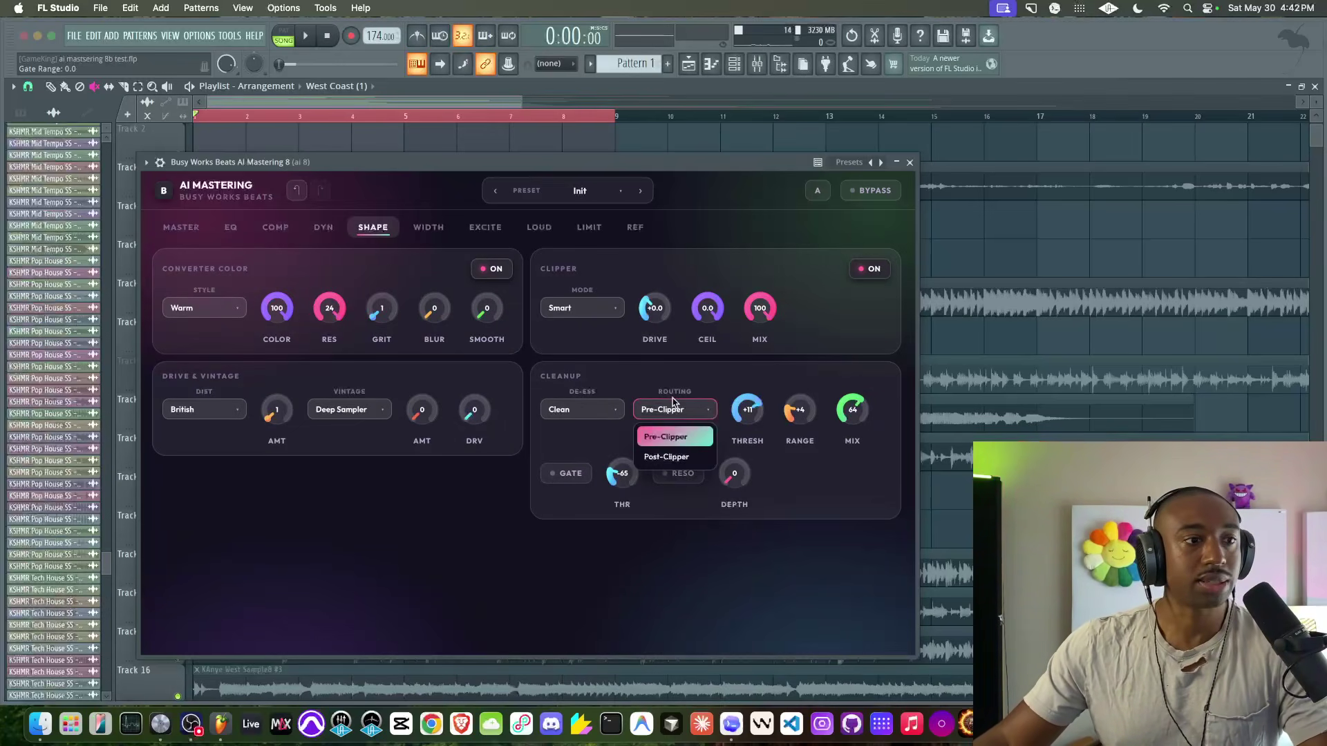
pyautogui.click(677, 458)
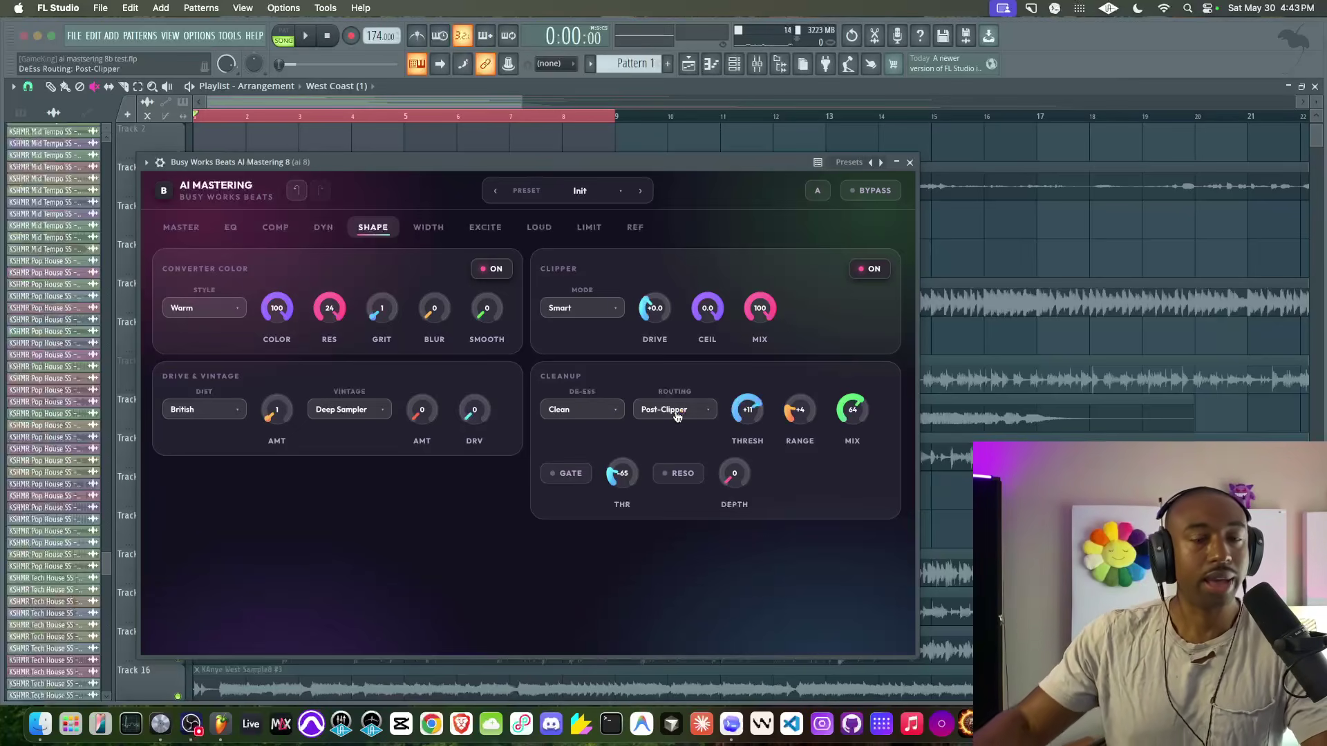
pyautogui.press('space')
pyautogui.press('space')
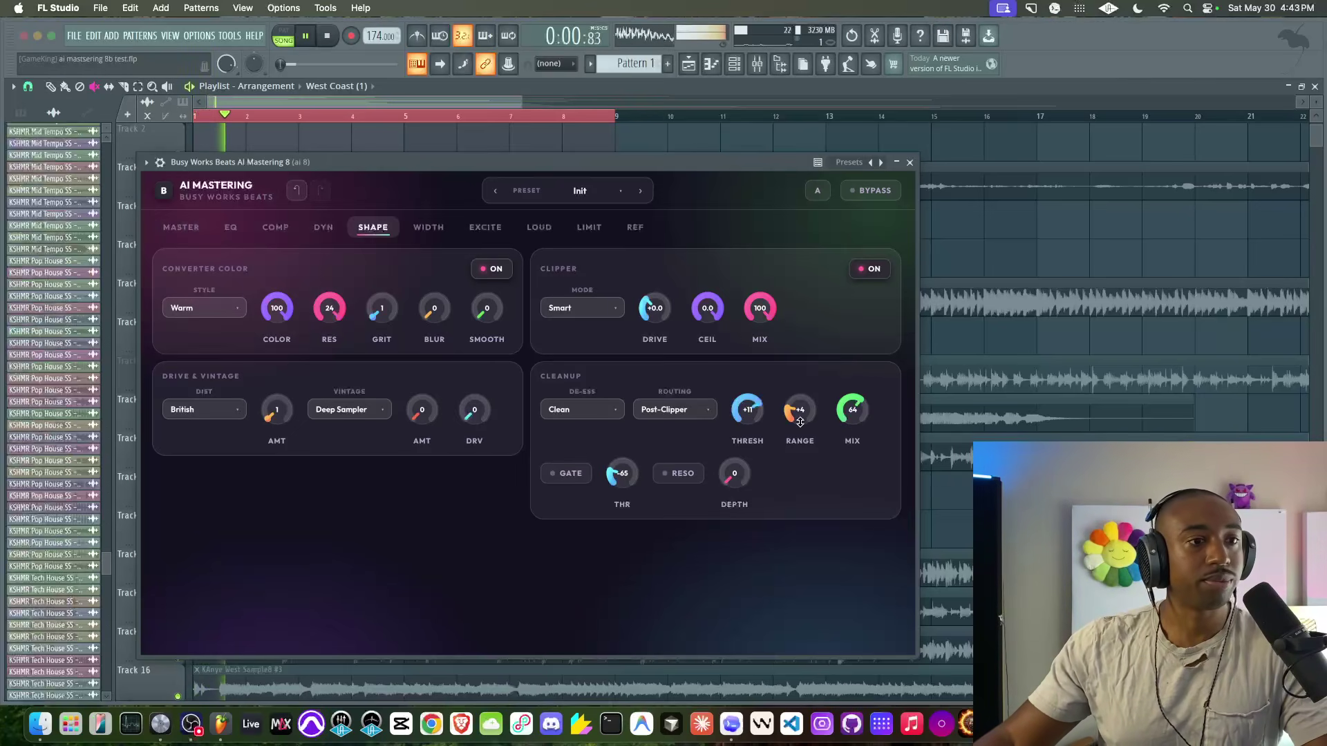
# Step: Set the de-esser's Range to about 9.1 and its Mix to 100 while listening to the loop
pyautogui.moveTo(807, 412); pyautogui.dragTo(808, 352)
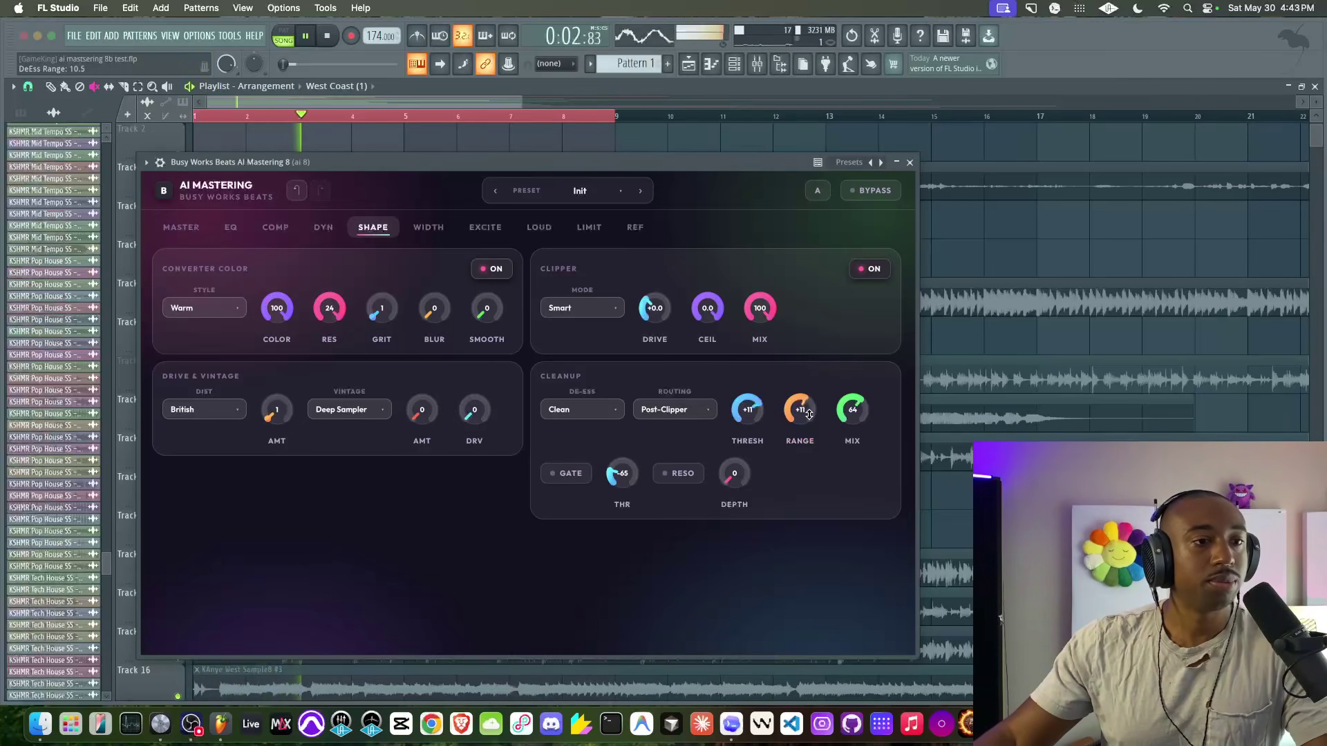
pyautogui.moveTo(799, 414); pyautogui.dragTo(850, 357)
pyautogui.press('space')
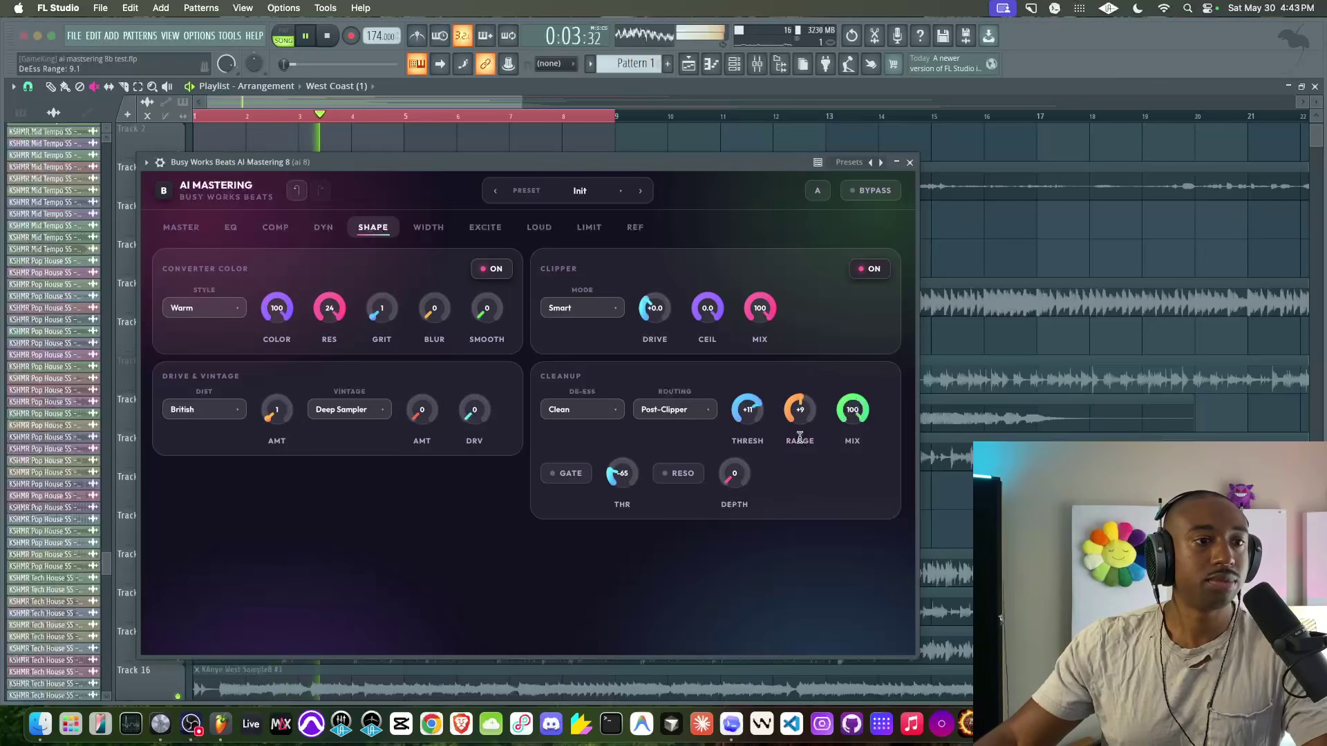
# Step: Sweep the de-esser's Threshold and Range while listening, settling on a Threshold of about -4.9 and a Range of about 10
pyautogui.moveTo(769, 411); pyautogui.dragTo(751, 371)
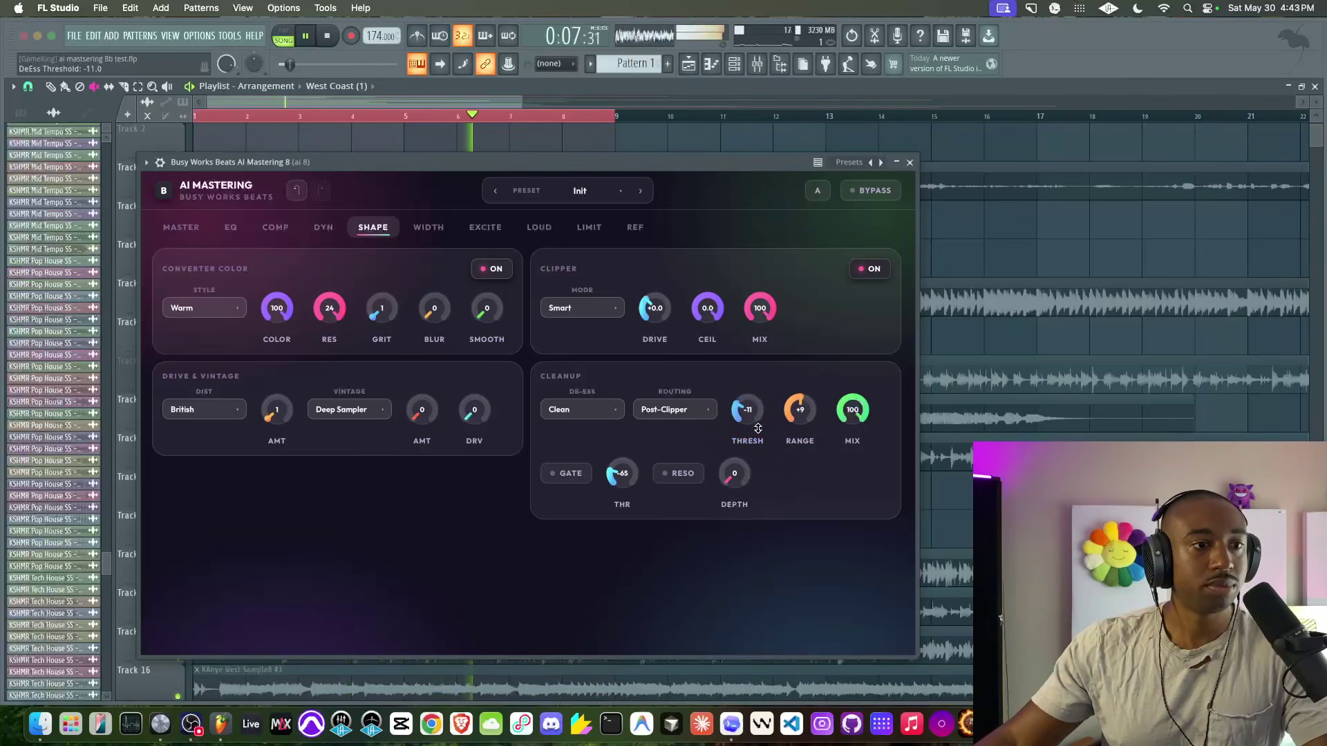
pyautogui.press('space')
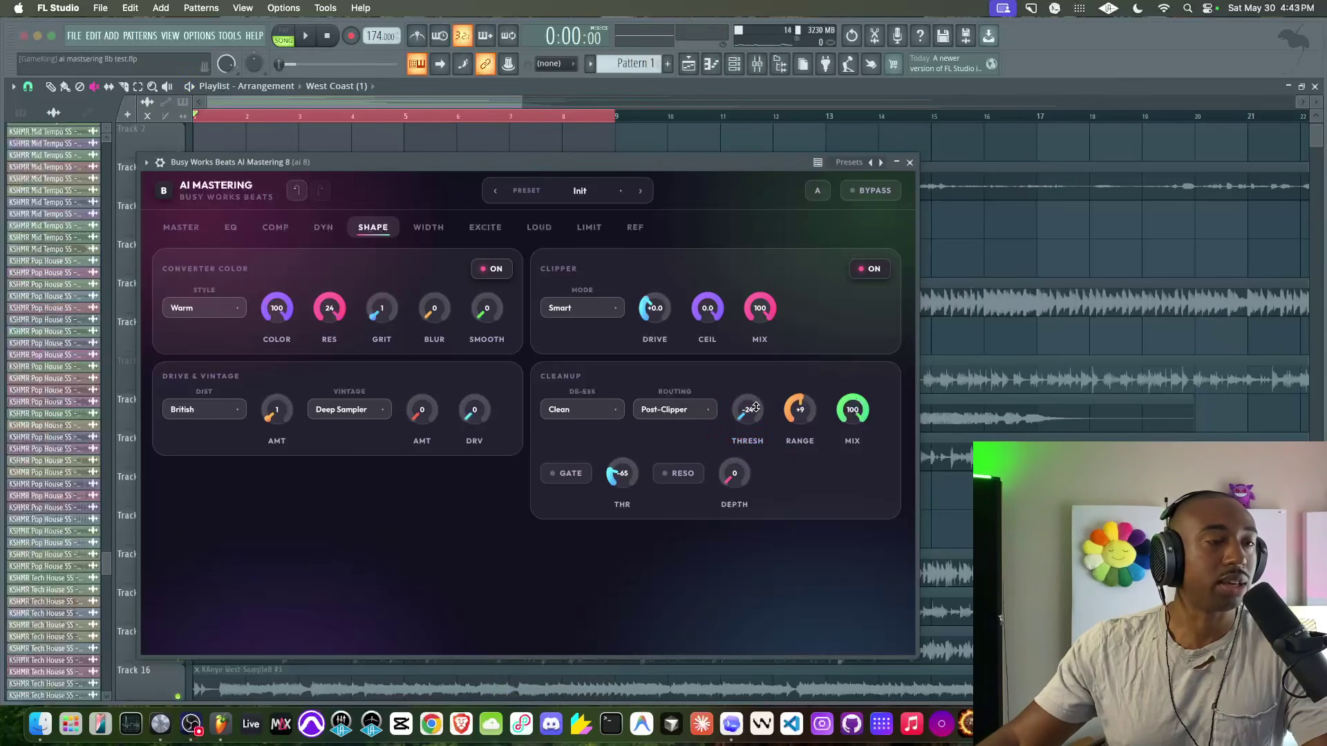
pyautogui.moveTo(800, 409); pyautogui.dragTo(765, 398)
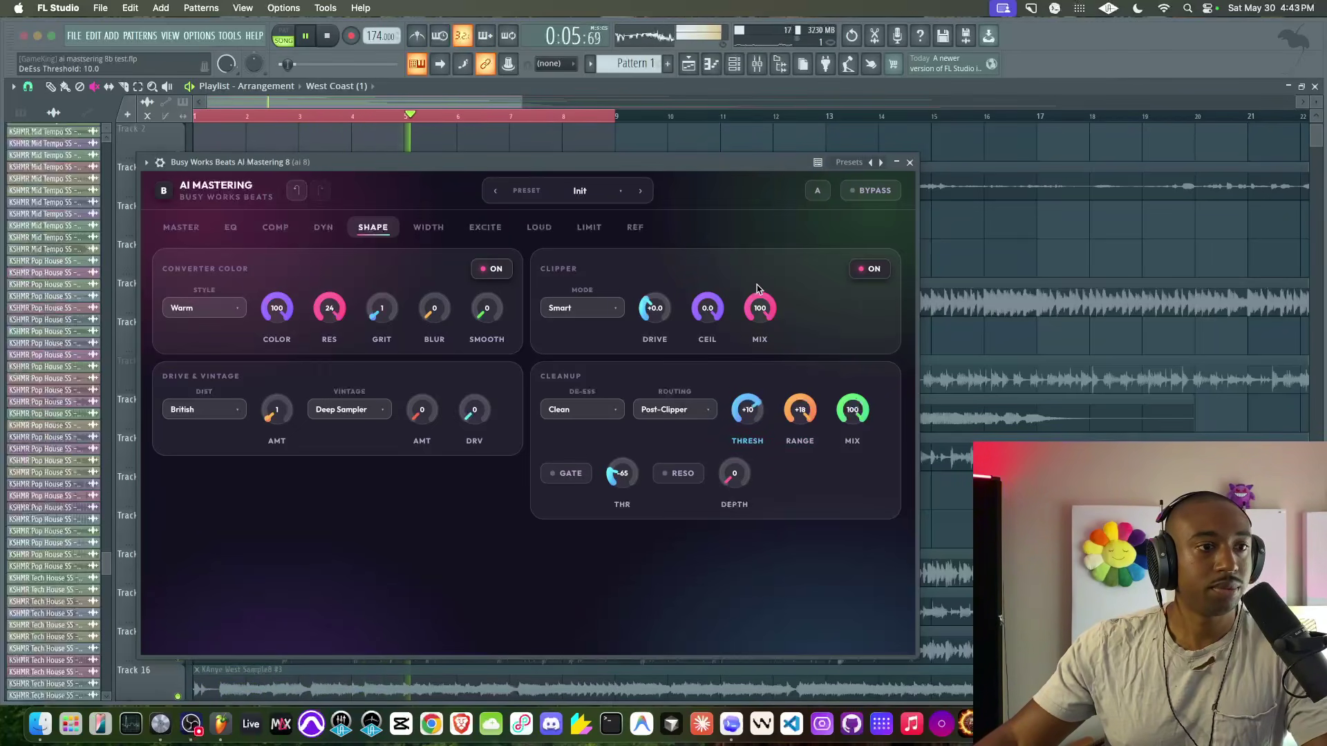
pyautogui.moveTo(799, 409); pyautogui.dragTo(755, 431)
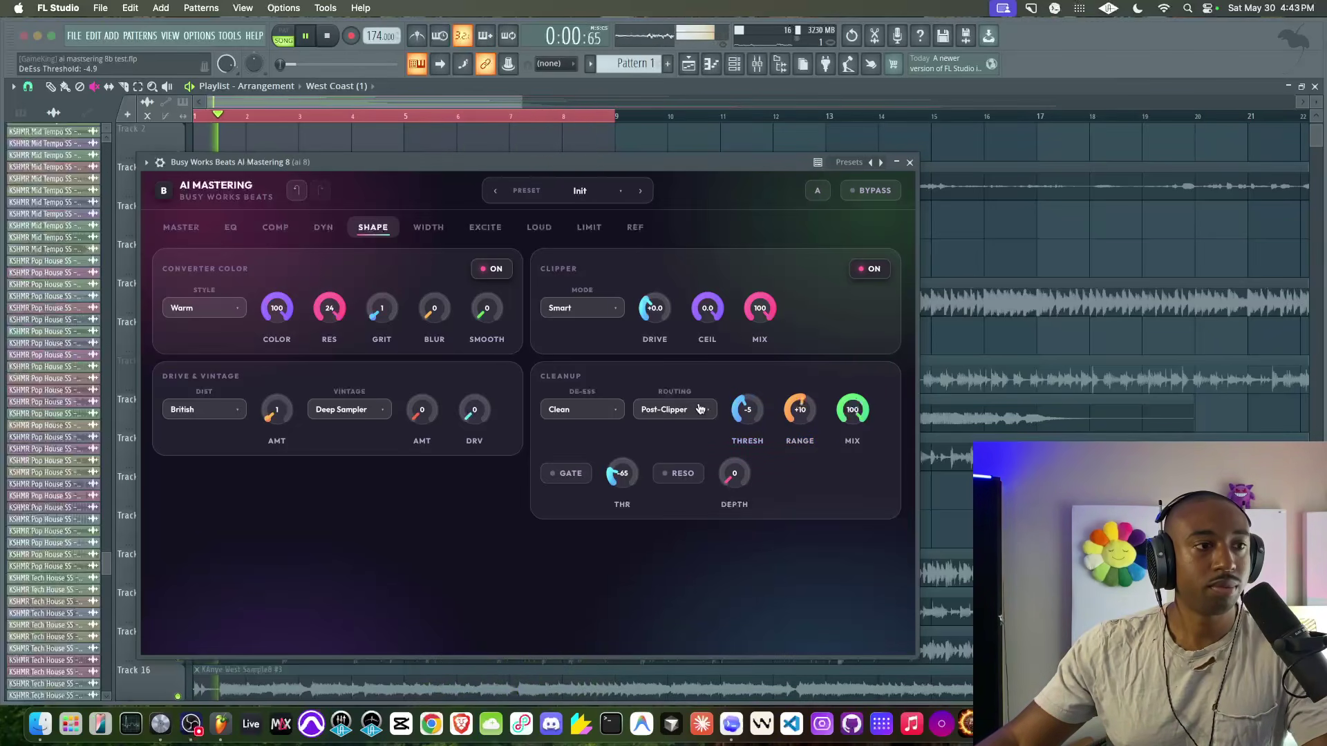
# Step: Return to the master page and compare the de-essed master with the bypassed drum loop
pyautogui.click(181, 227)
pyautogui.click(865, 194)
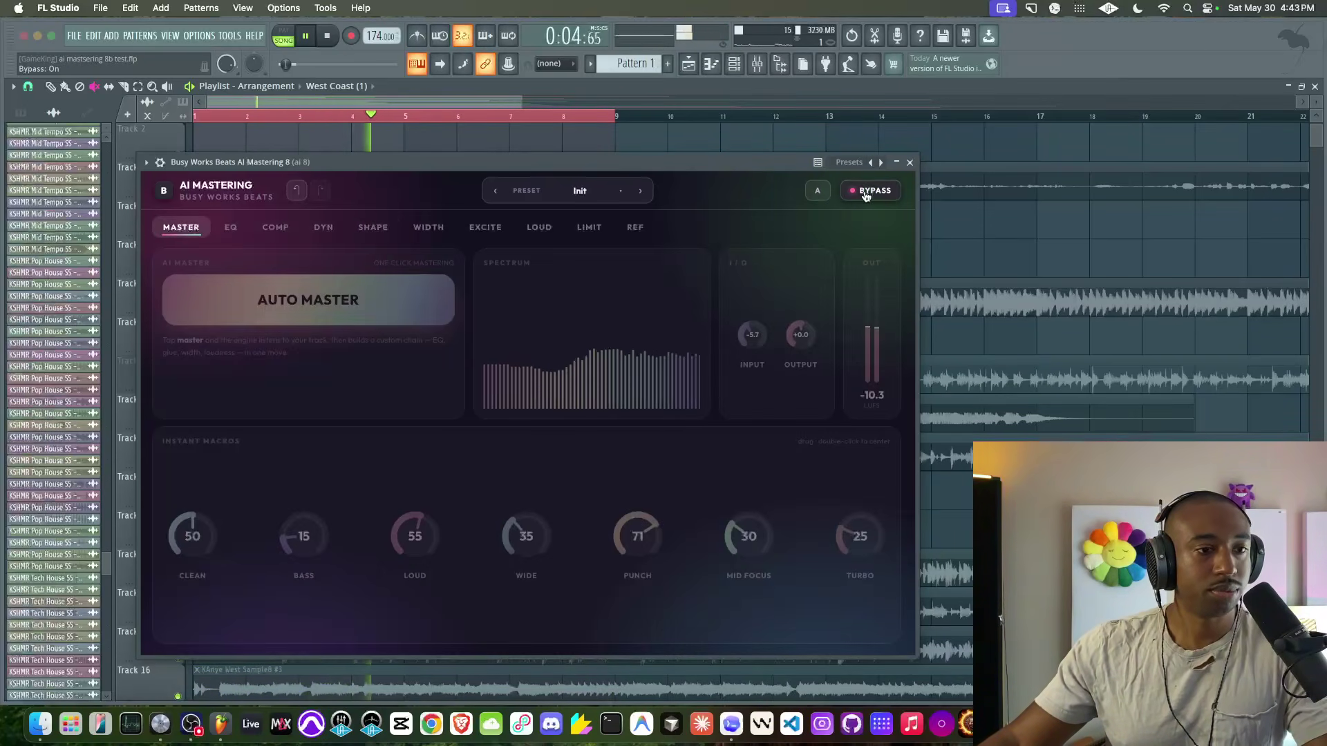
pyautogui.click(865, 194)
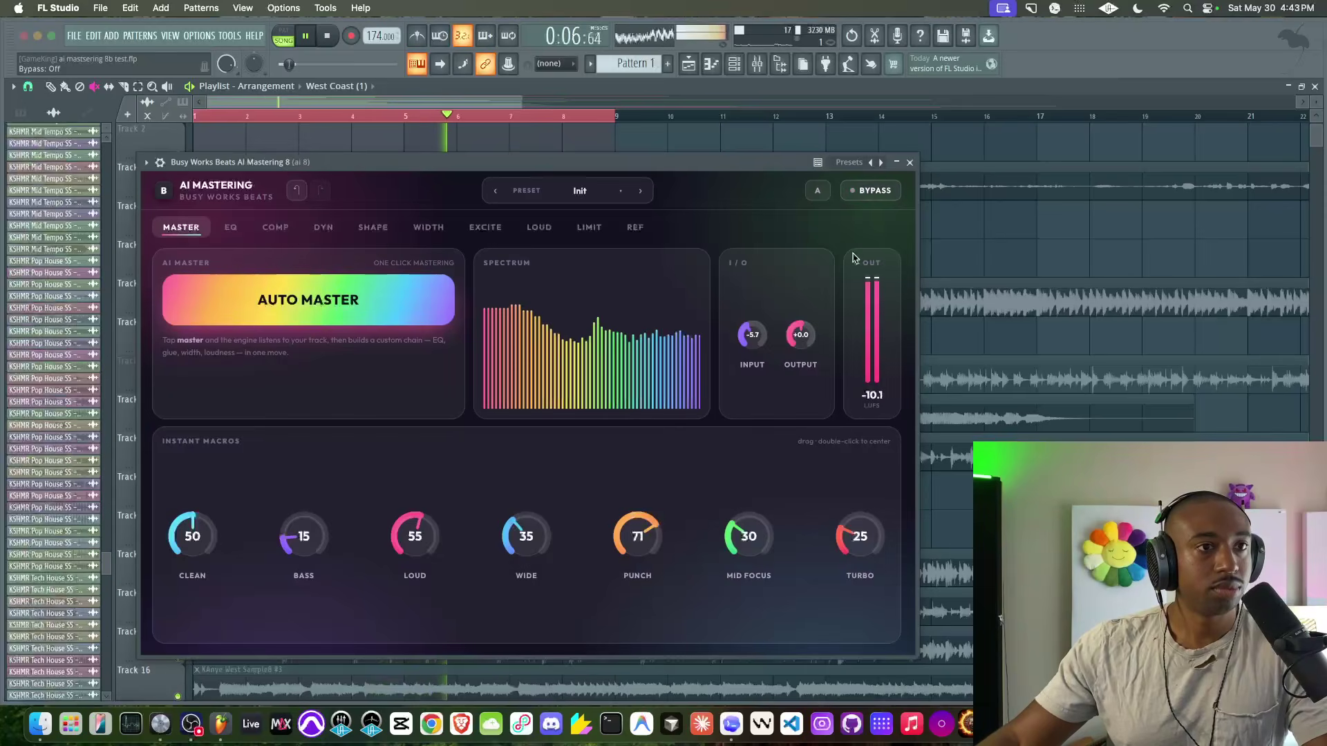
pyautogui.press('space')
# Step: Raise the Turbo macro to 95 and lower the Clean macro to 0 while auditioning the drum loop
pyautogui.press('space')
pyautogui.moveTo(870, 544); pyautogui.dragTo(898, 420)
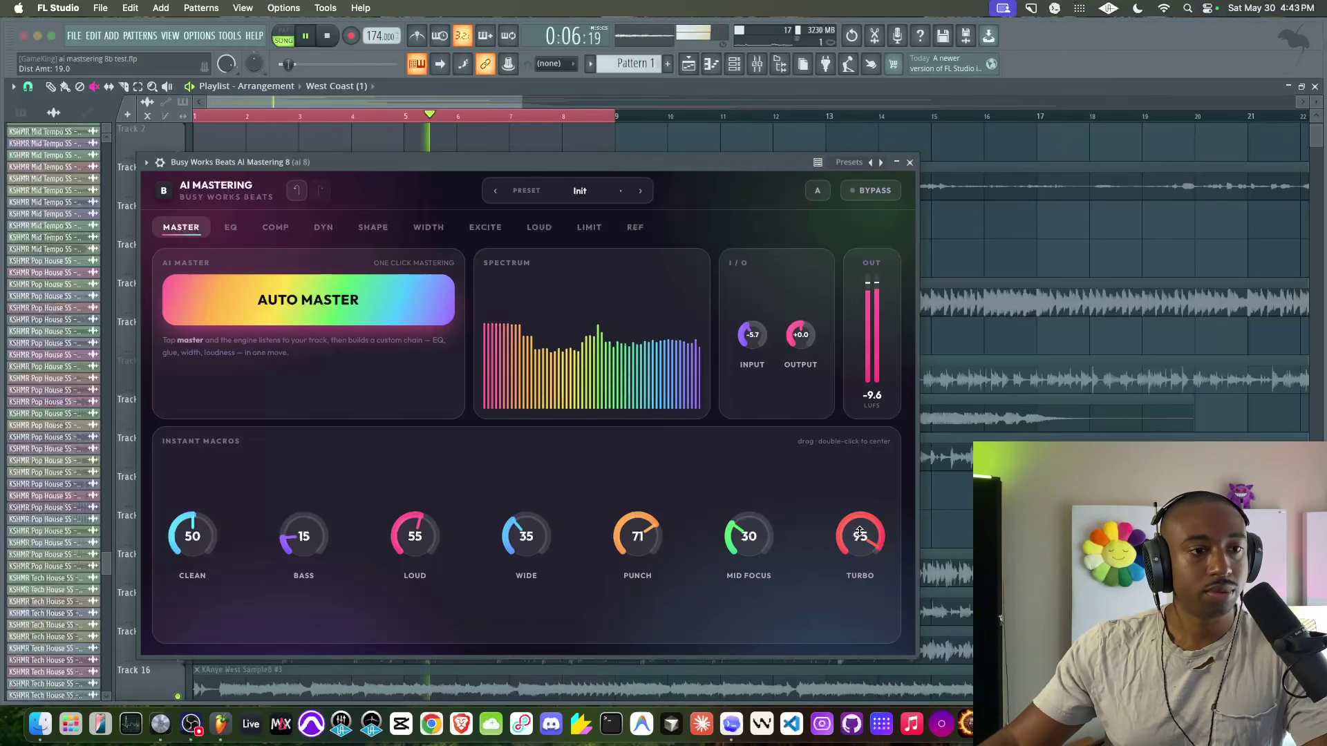
pyautogui.press('space')
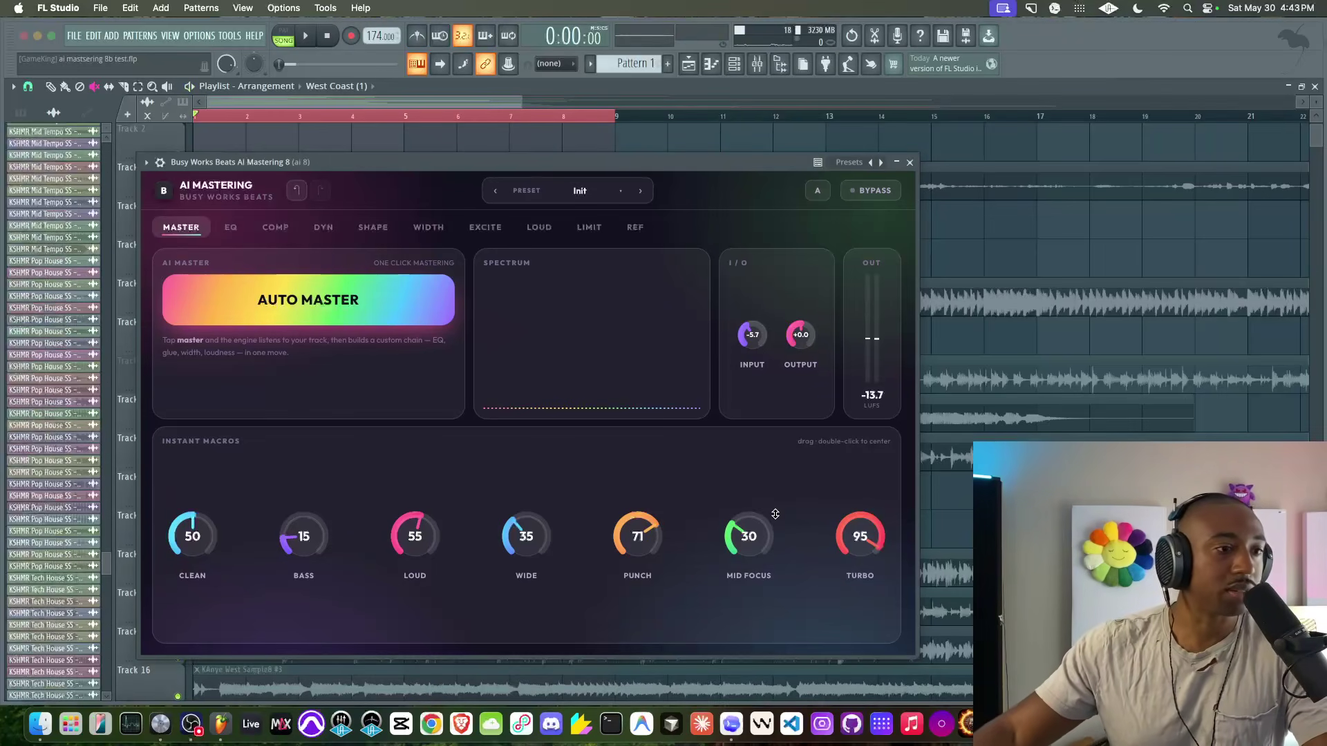
pyautogui.press('space')
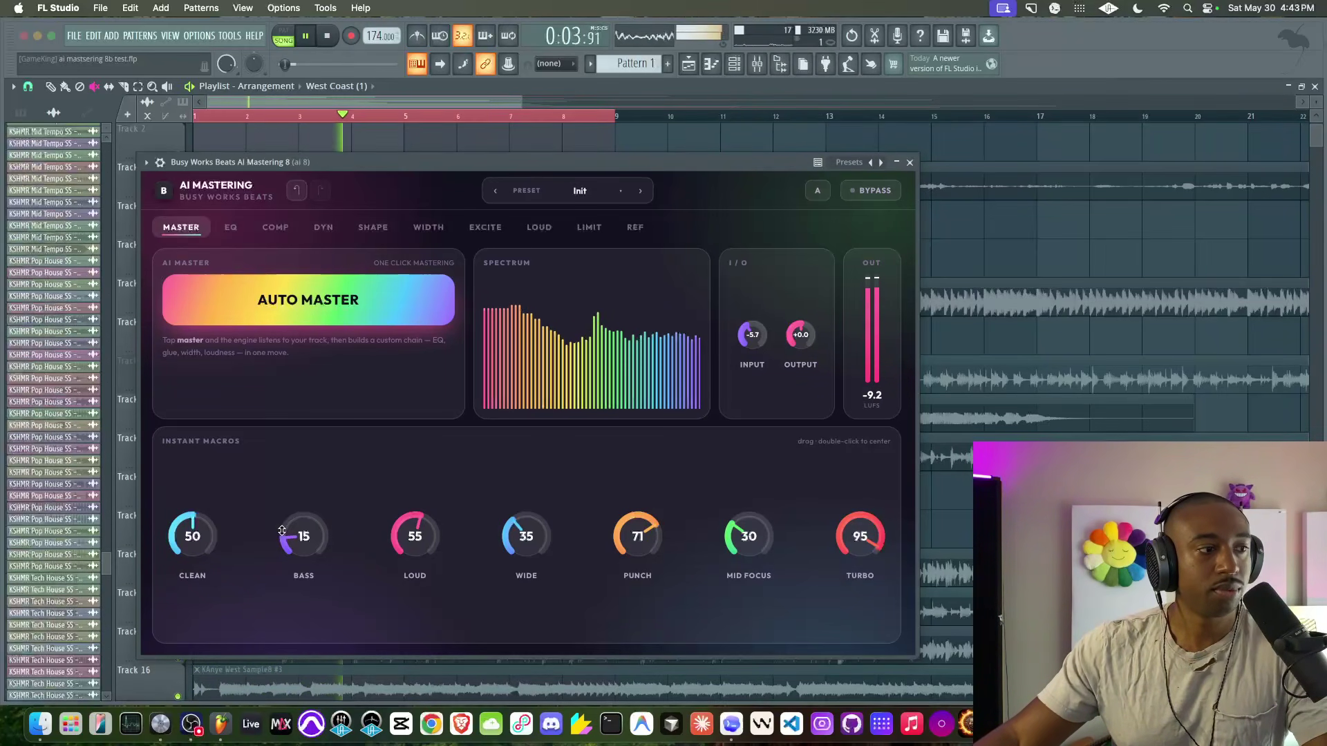
pyautogui.moveTo(193, 536); pyautogui.dragTo(184, 615)
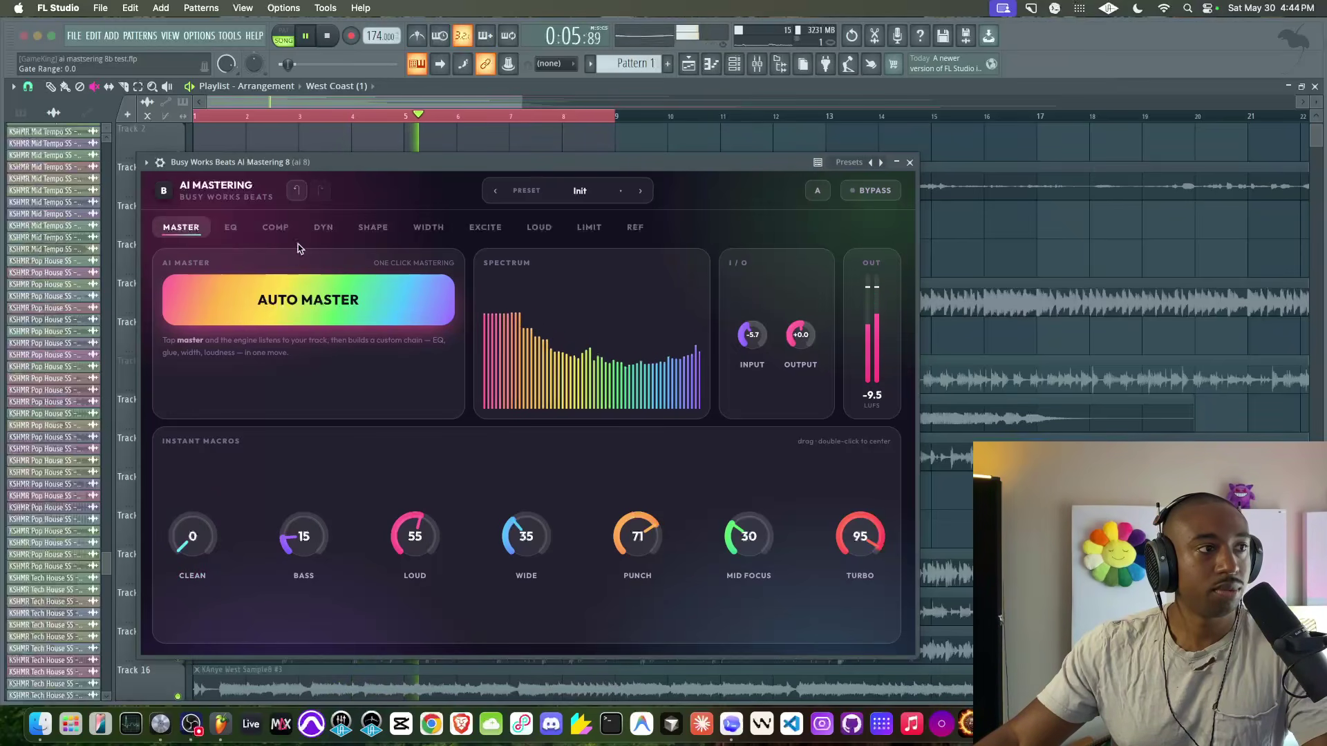
# Step: Lower the EQ's band 7 high-shelf gain to -3.0 and cut the band 6 peak while listening to the drum loop
pyautogui.click(231, 226)
pyautogui.press('space')
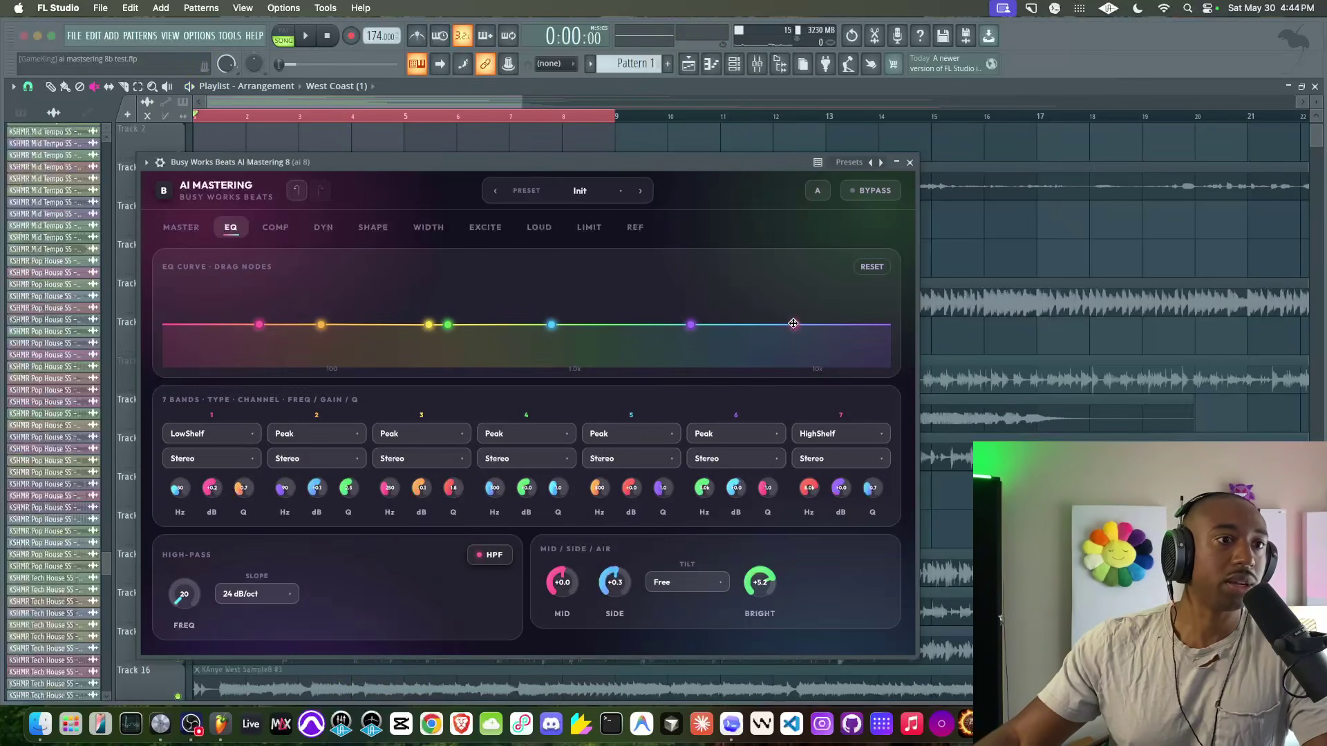
pyautogui.press('space')
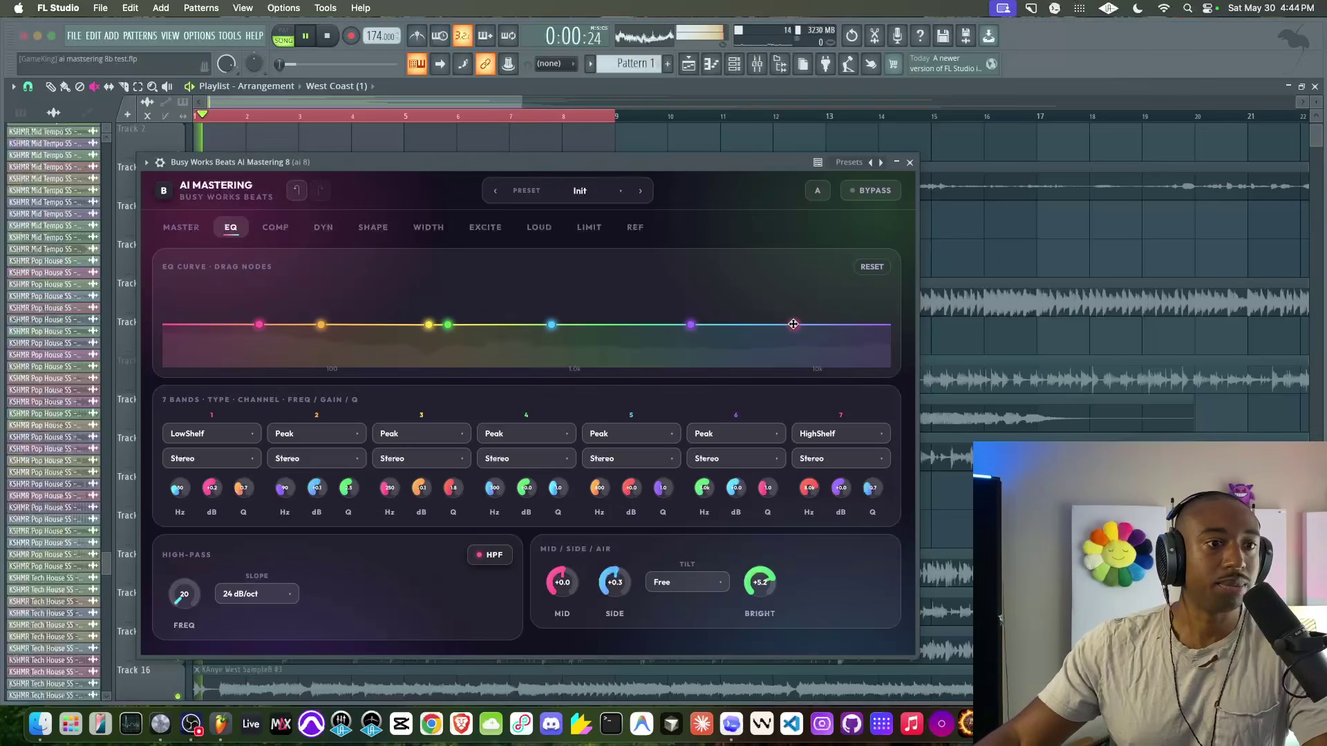
pyautogui.moveTo(841, 488); pyautogui.dragTo(840, 499)
pyautogui.press('space')
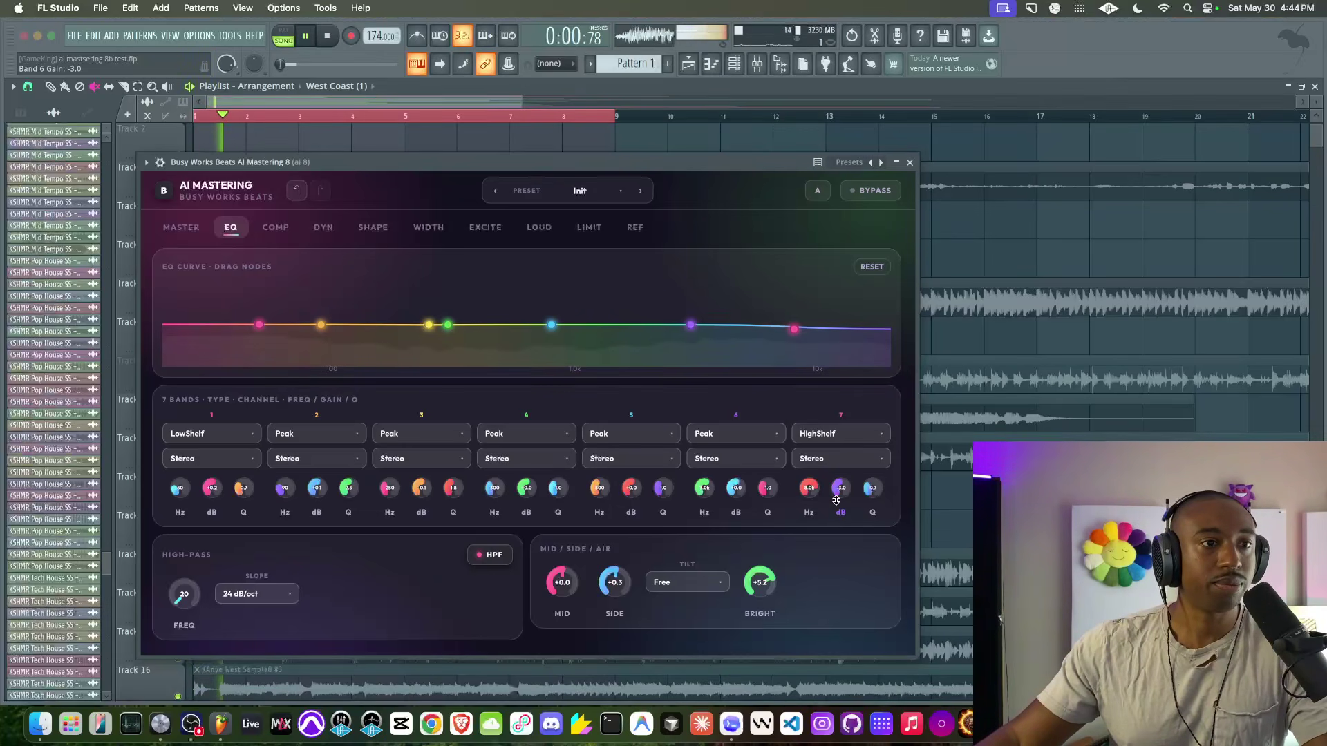
pyautogui.moveTo(739, 488); pyautogui.dragTo(698, 513)
pyautogui.press('space')
pyautogui.press('space')
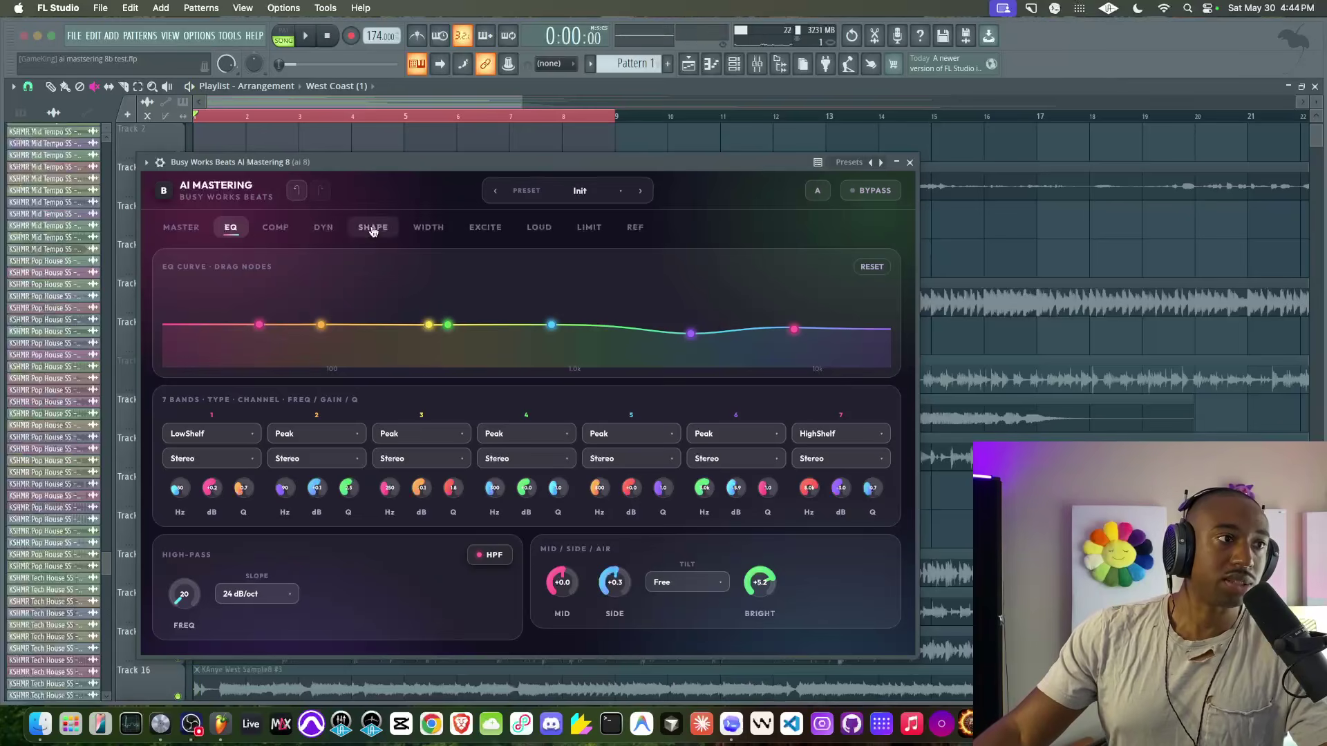
# Step: Audition the drum loop with the current EQ cuts, checking both the master page and the EQ page
pyautogui.click(181, 227)
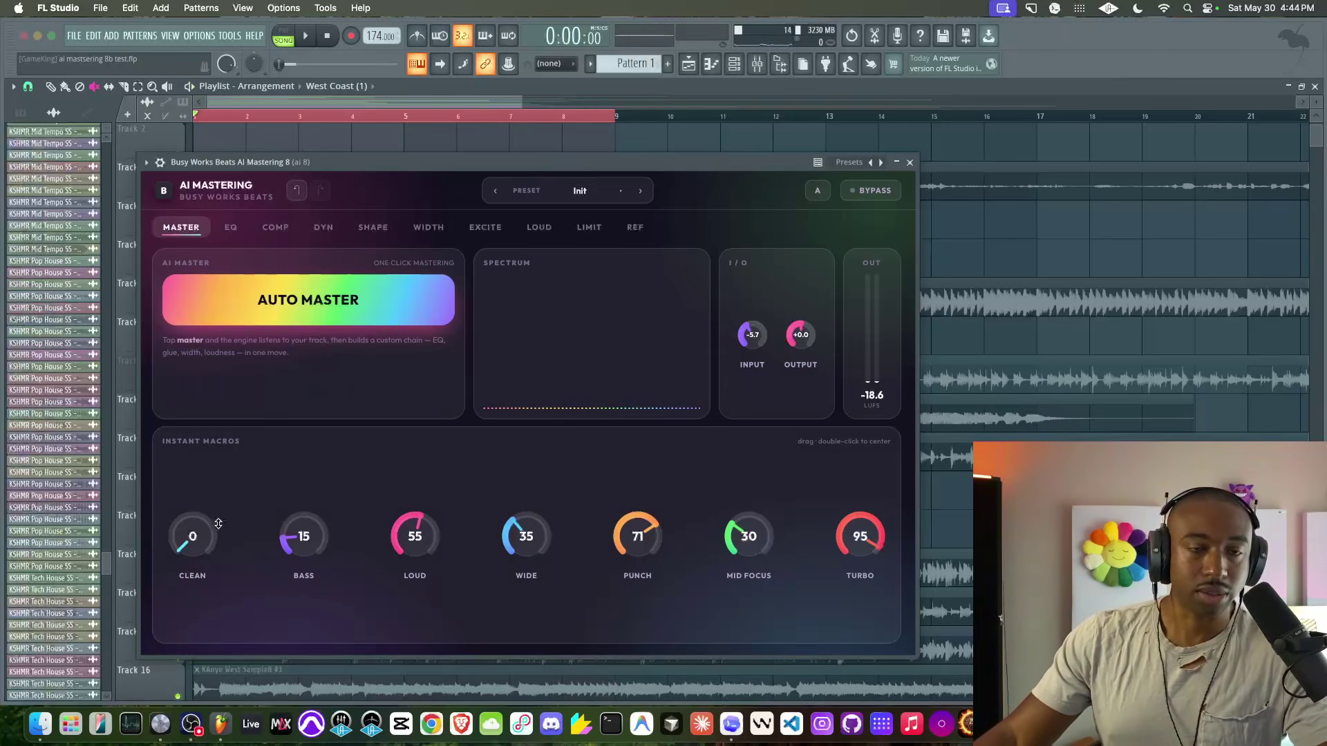
pyautogui.press('space')
pyautogui.click(231, 227)
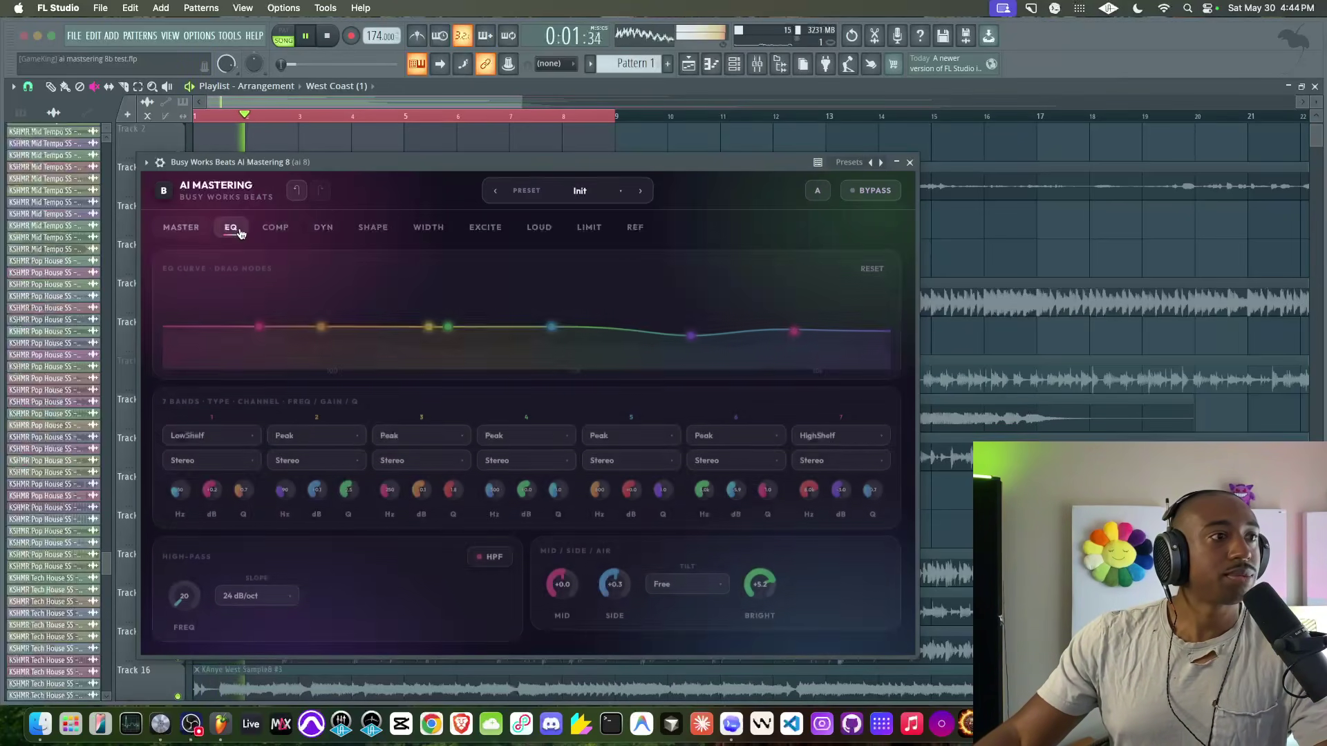
pyautogui.press('space')
pyautogui.press('space')
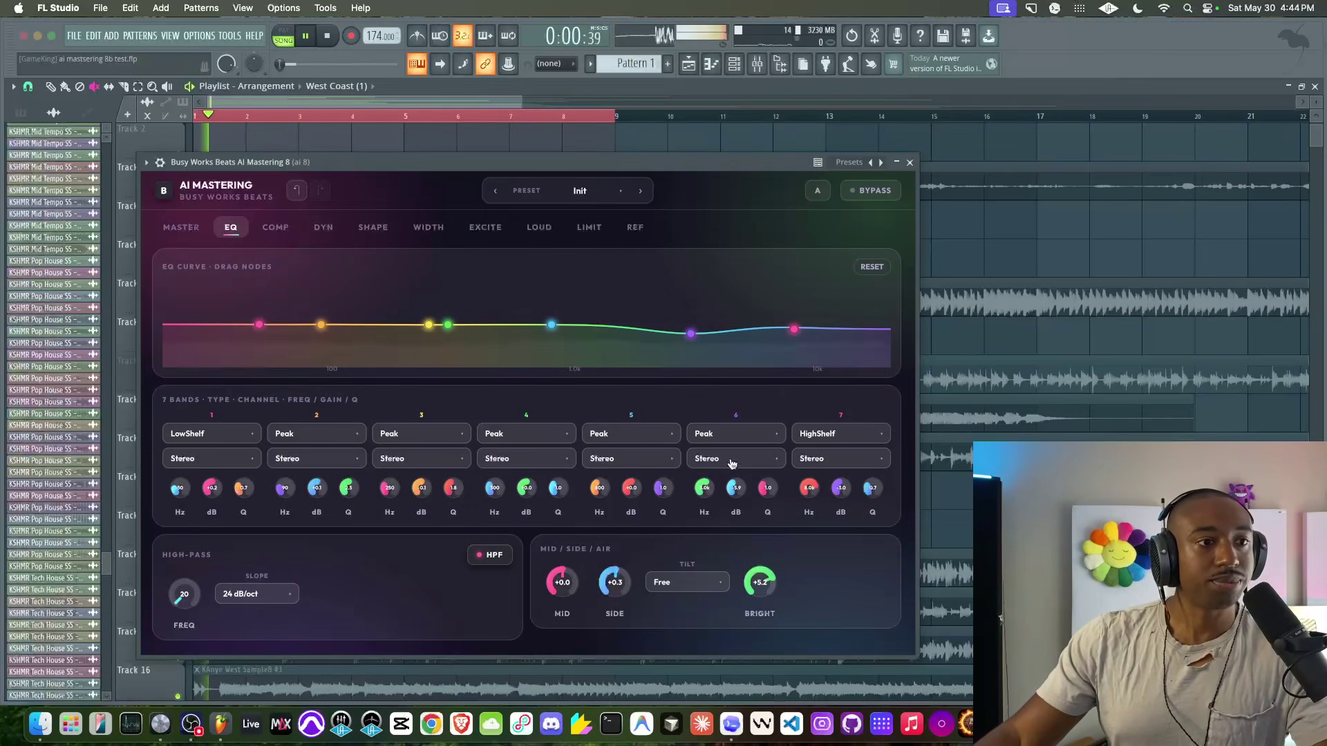
pyautogui.press('space')
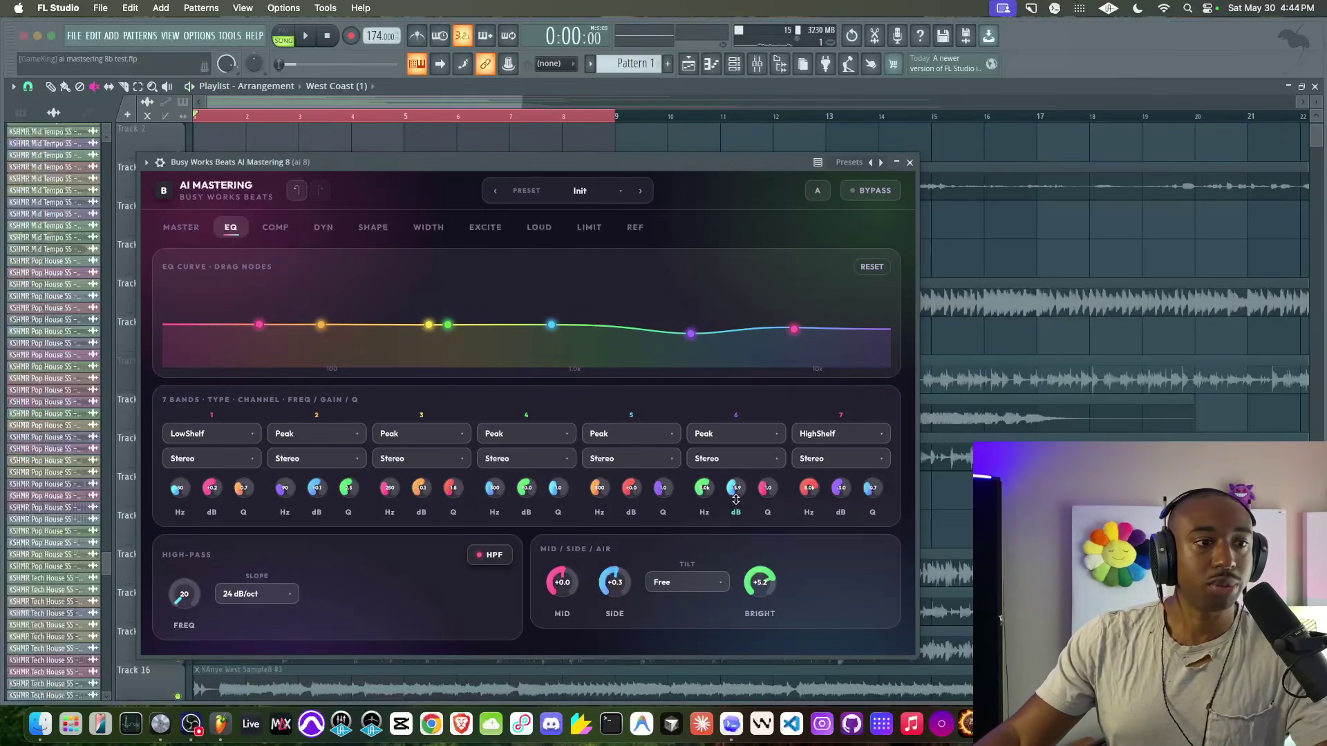
pyautogui.press('space')
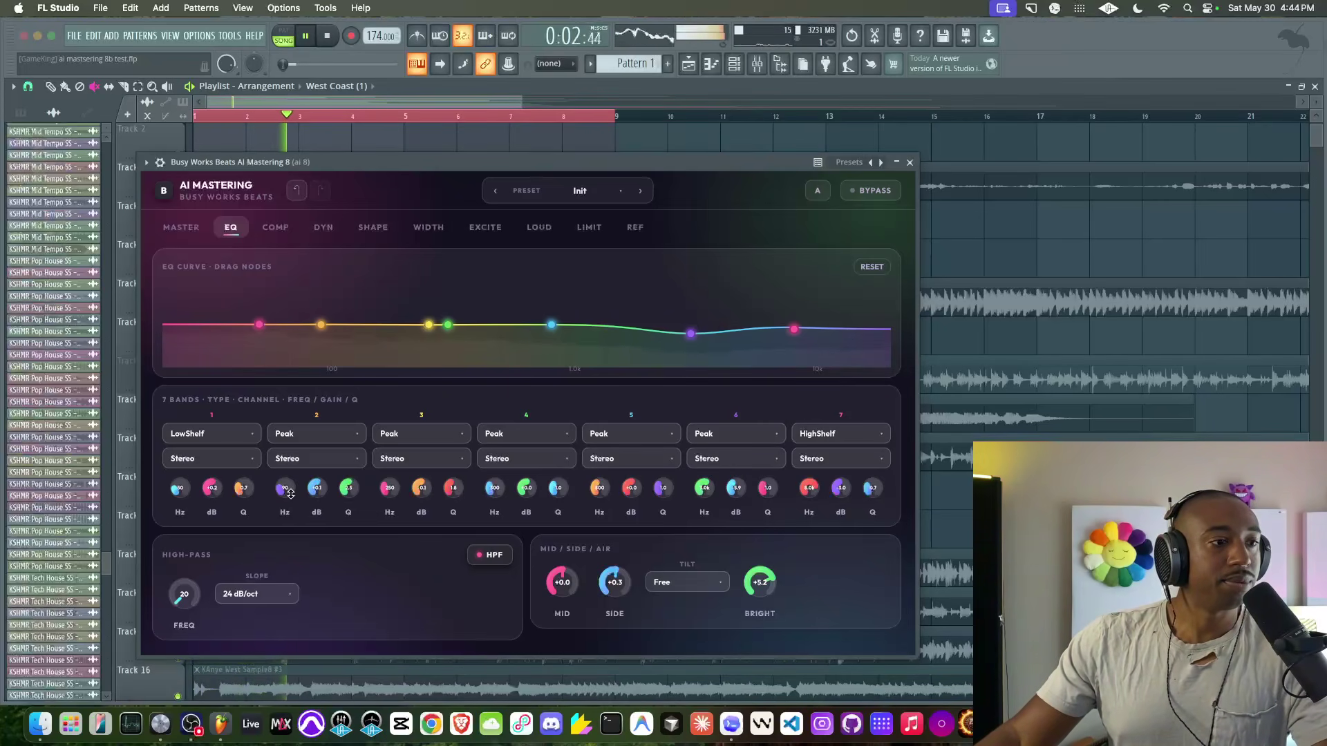
# Step: Turn off the high-pass filter, then set band 6 gain to about -4.6 with Q 1.02 and band 7 gain to about +0.3
pyautogui.click(491, 555)
pyautogui.doubleClick(734, 488)
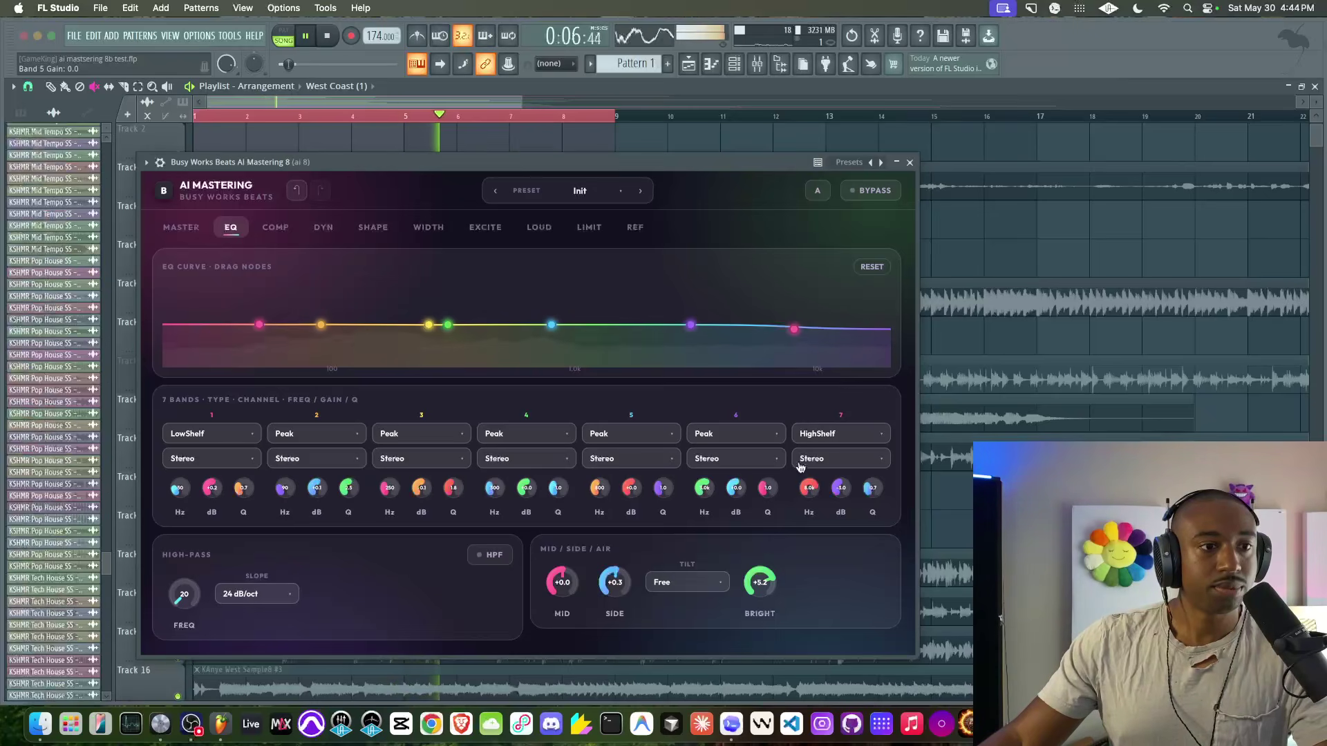
pyautogui.moveTo(734, 488); pyautogui.dragTo(729, 499)
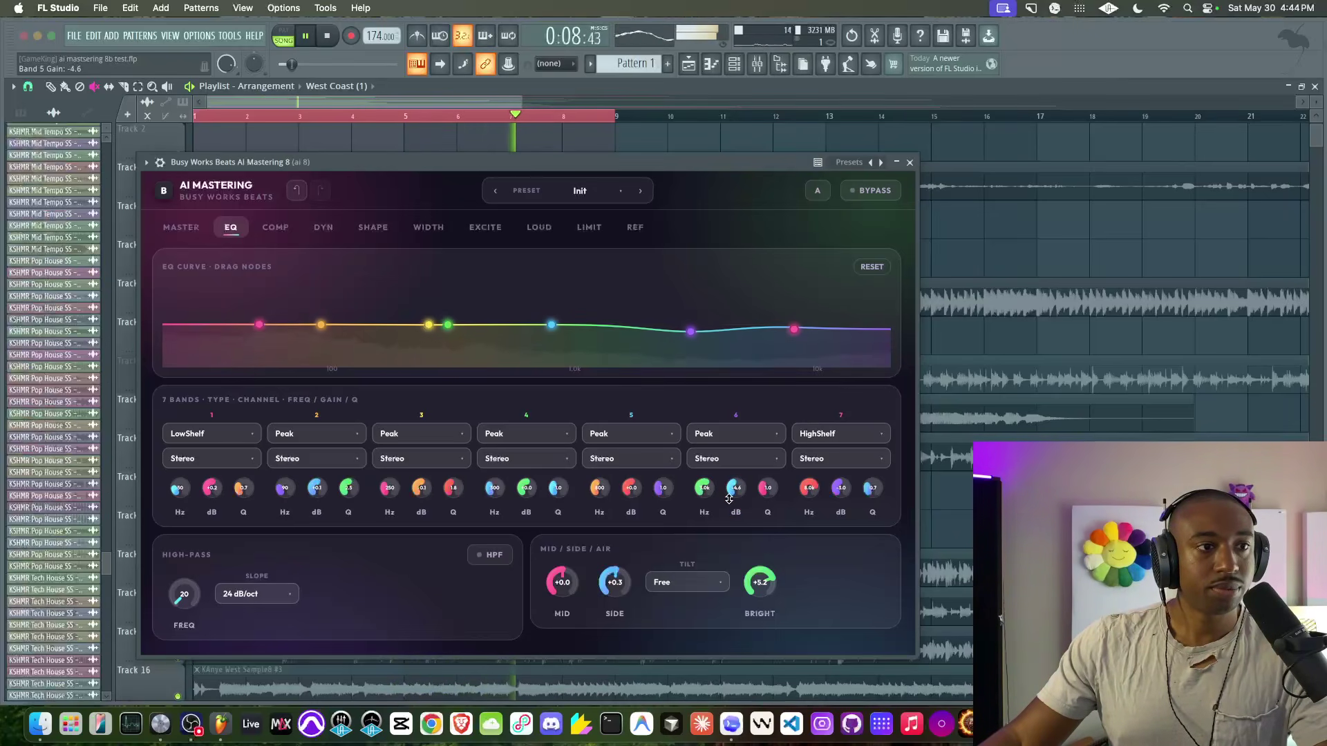
pyautogui.moveTo(839, 482)
pyautogui.mouseDown()
pyautogui.moveTo(838, 462)
pyautogui.moveTo(834, 500)
pyautogui.mouseUp()
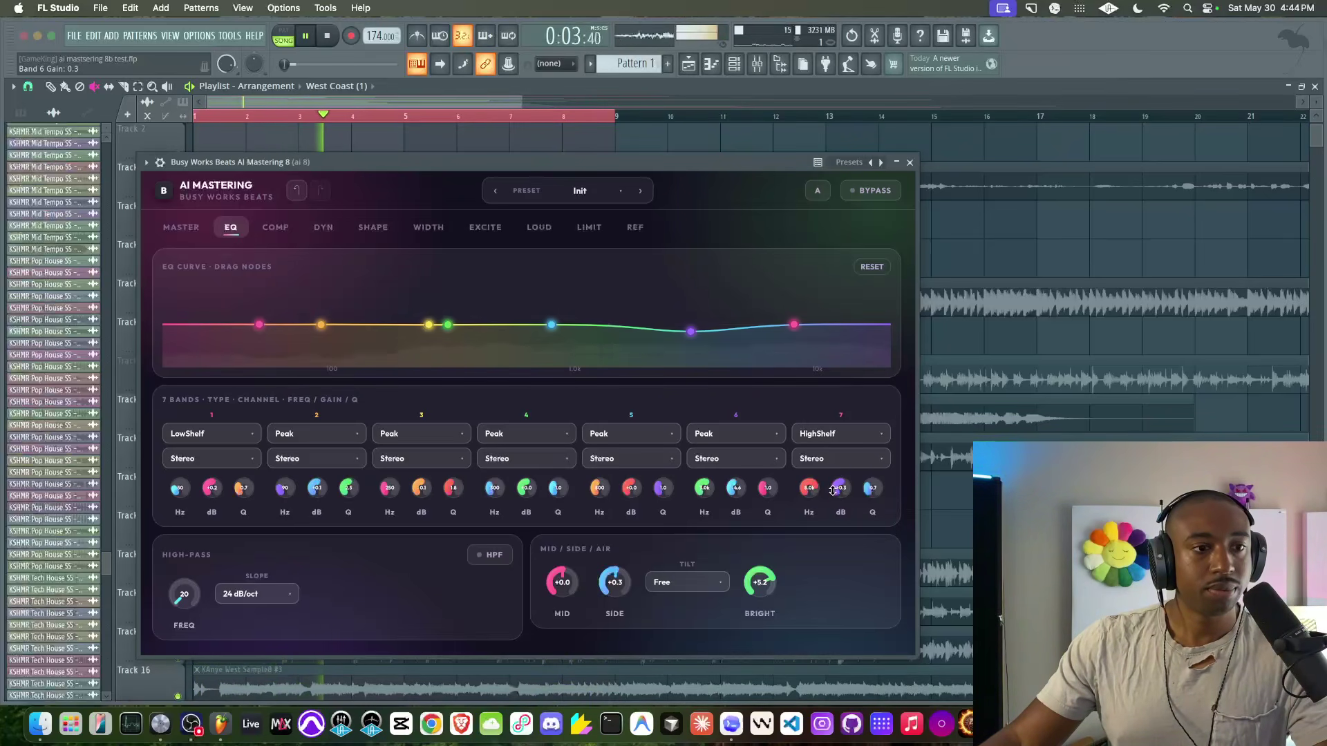
pyautogui.moveTo(767, 487)
pyautogui.mouseDown()
pyautogui.moveTo(769, 472)
pyautogui.moveTo(765, 490)
pyautogui.mouseUp()
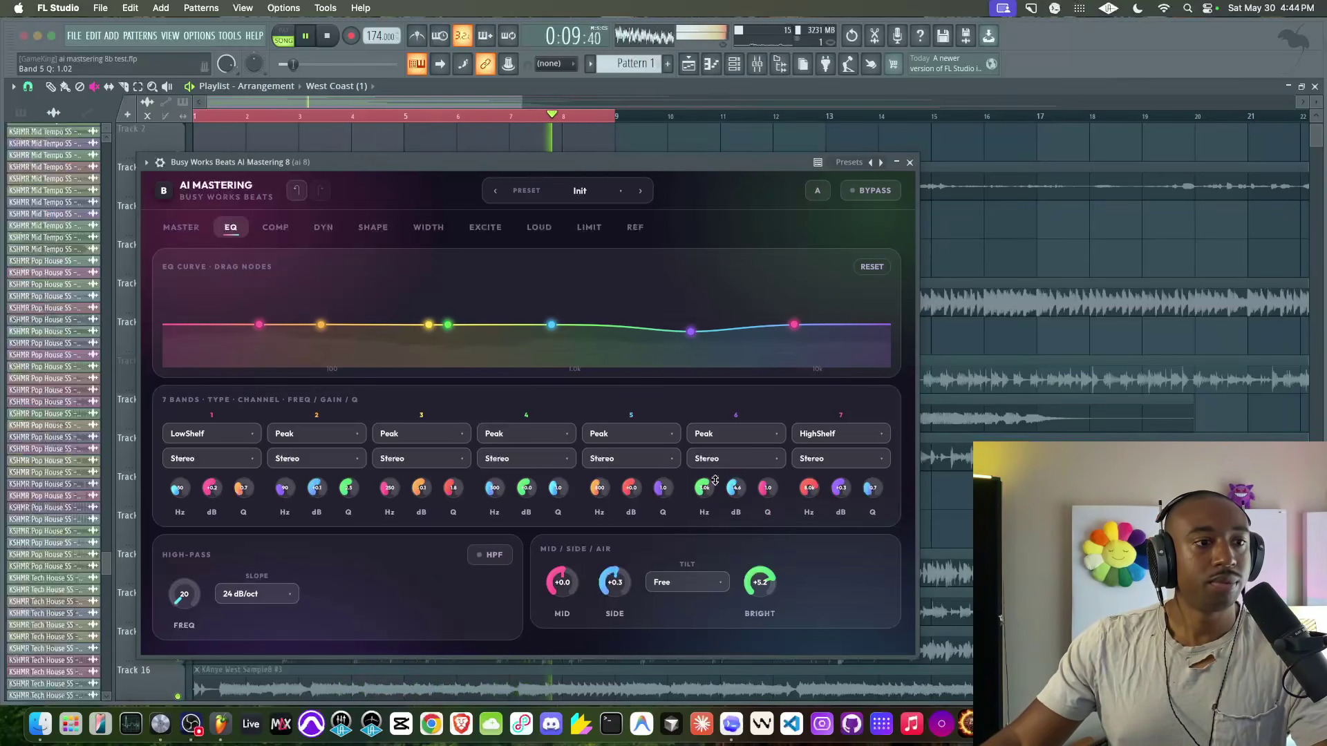
# Step: Compare the master with the bypassed drum loop and raise the Punch macro to 99
pyautogui.click(181, 227)
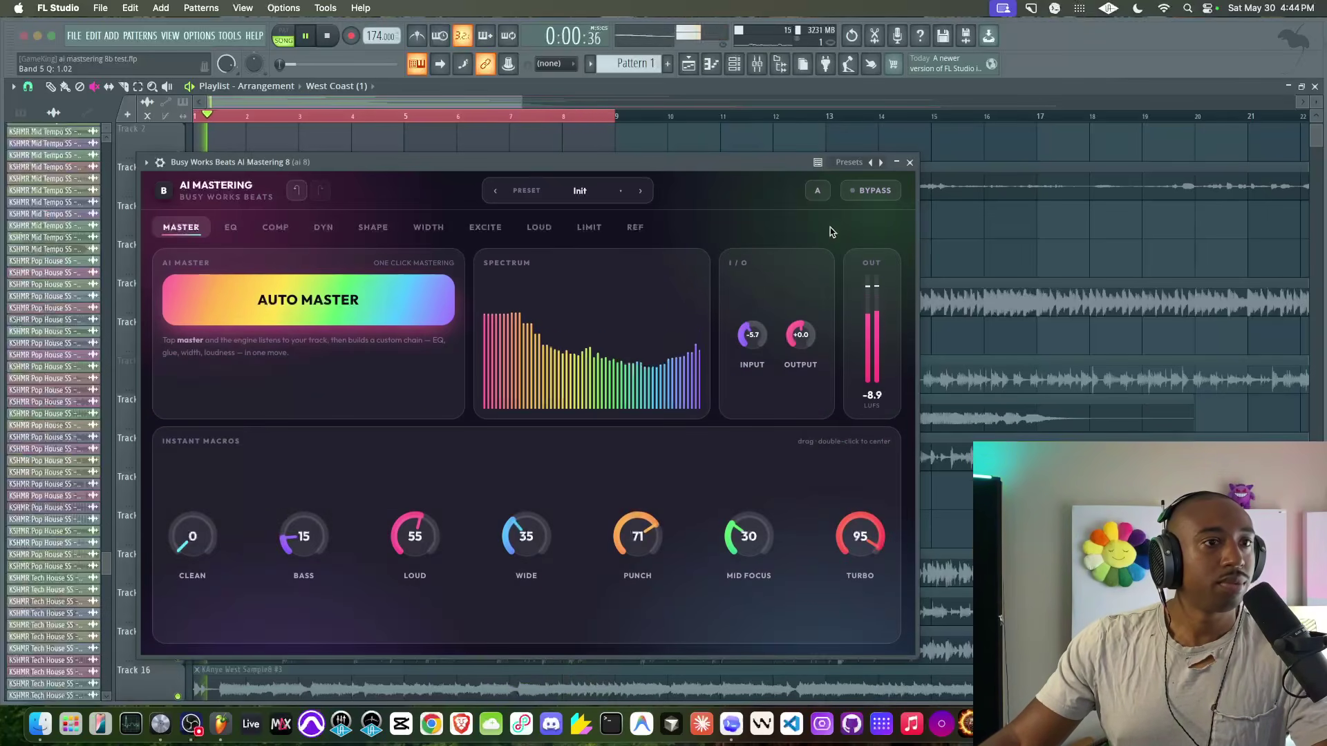
pyautogui.click(876, 192)
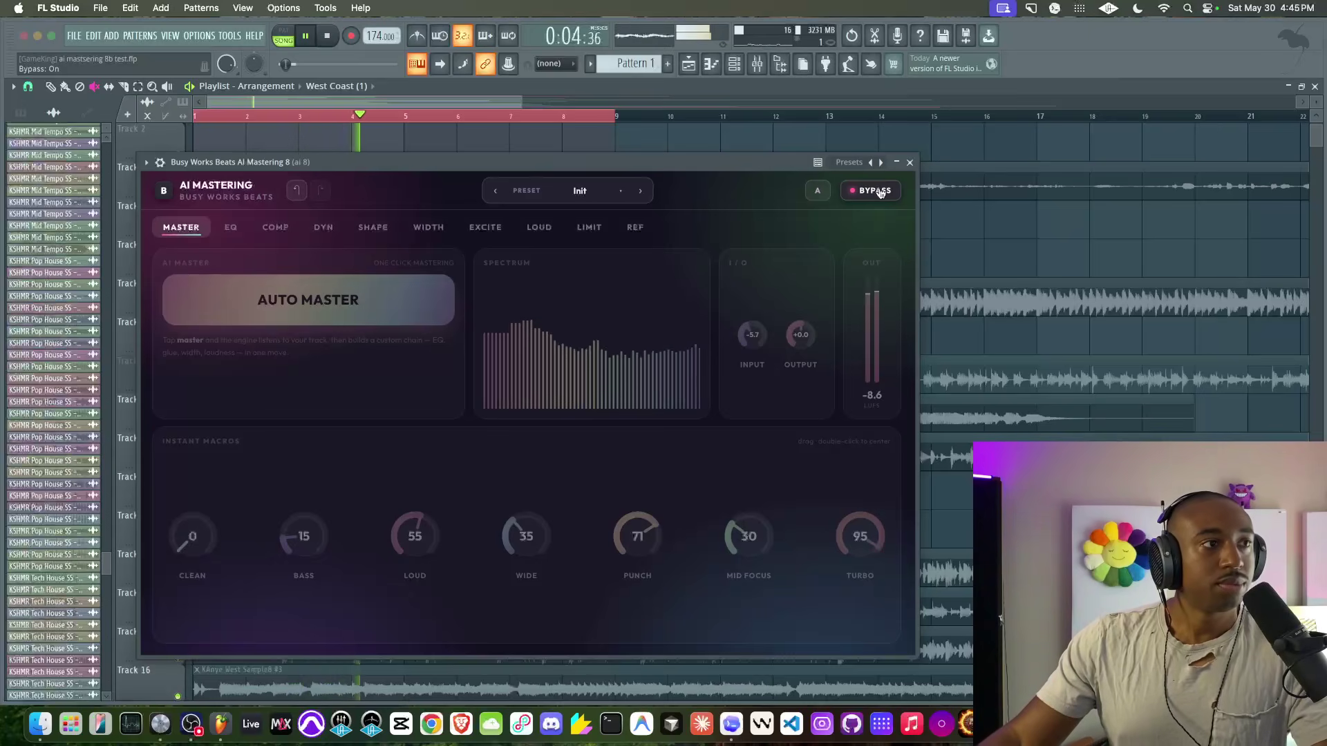
pyautogui.click(877, 192)
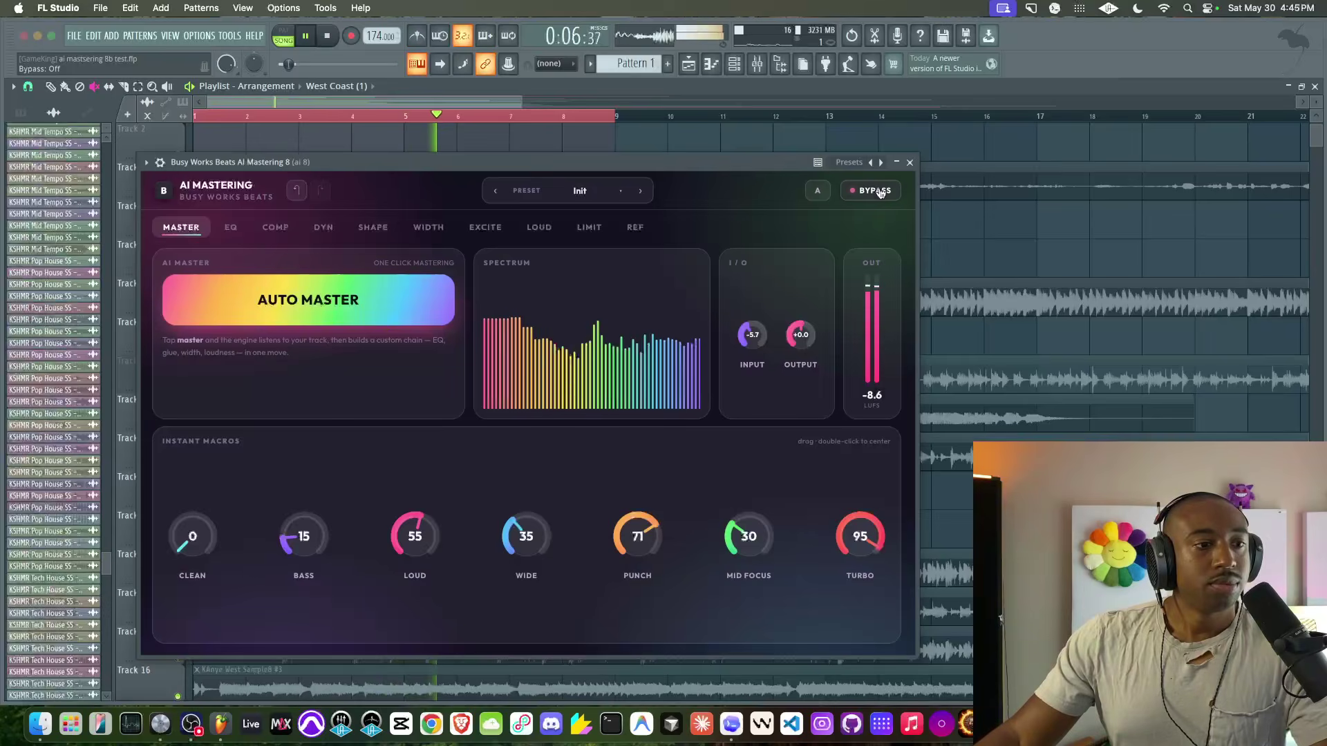
pyautogui.moveTo(634, 536); pyautogui.dragTo(636, 504)
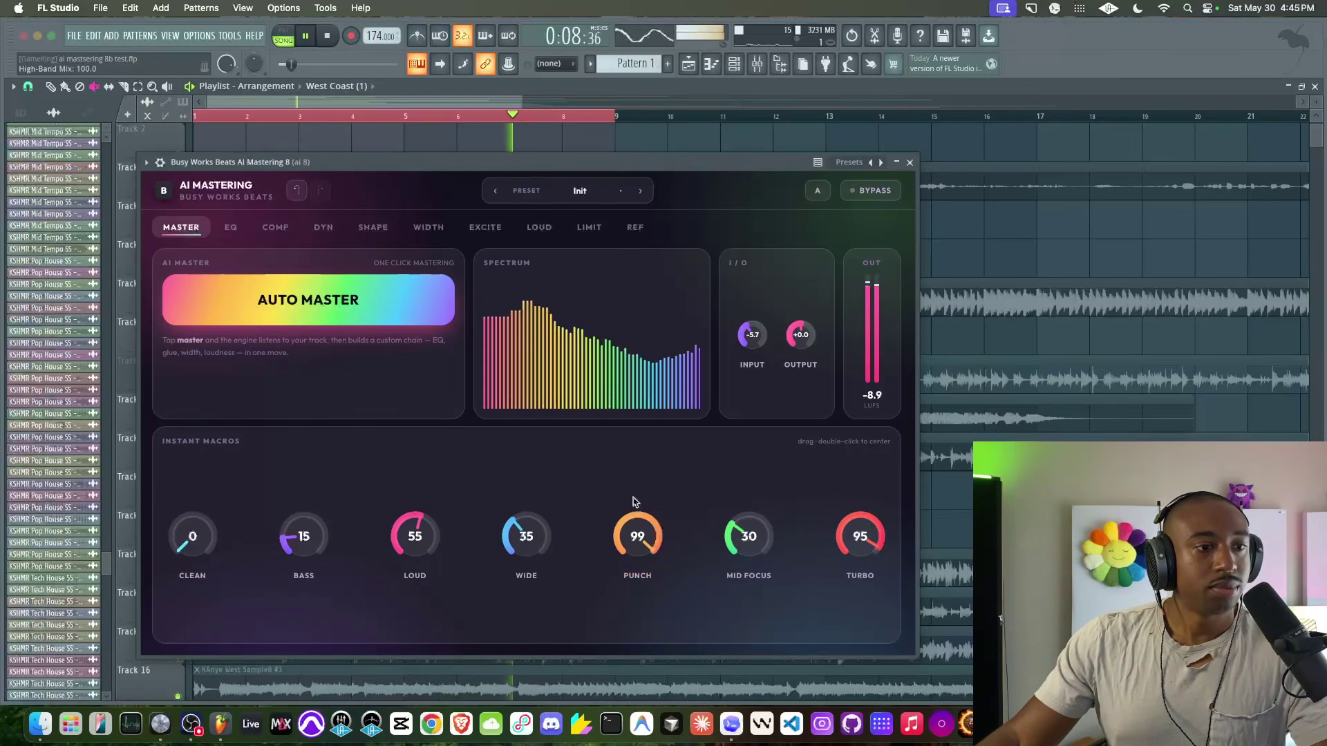
pyautogui.press('space')
# Step: Change the clipper's mode to Punch and play the drum loop through it
pyautogui.click(366, 230)
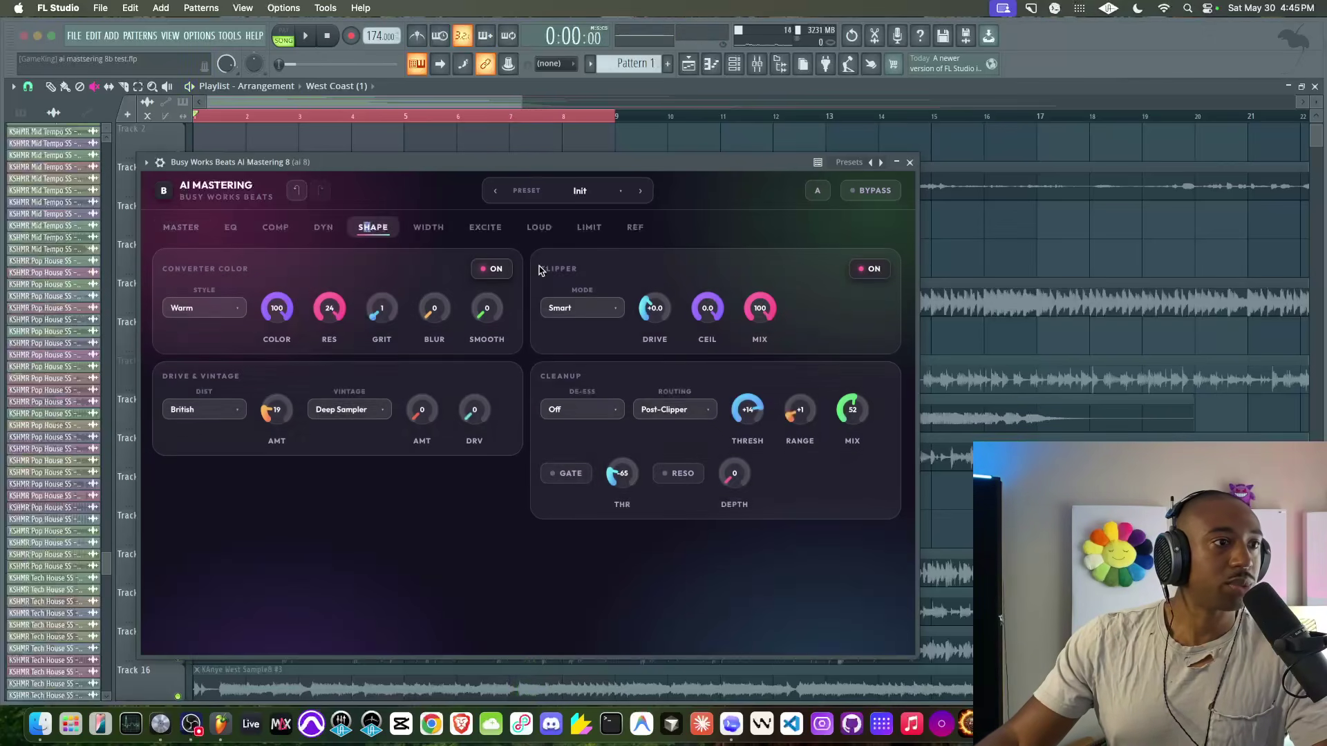
pyautogui.click(581, 307)
pyautogui.click(575, 352)
pyautogui.press('space')
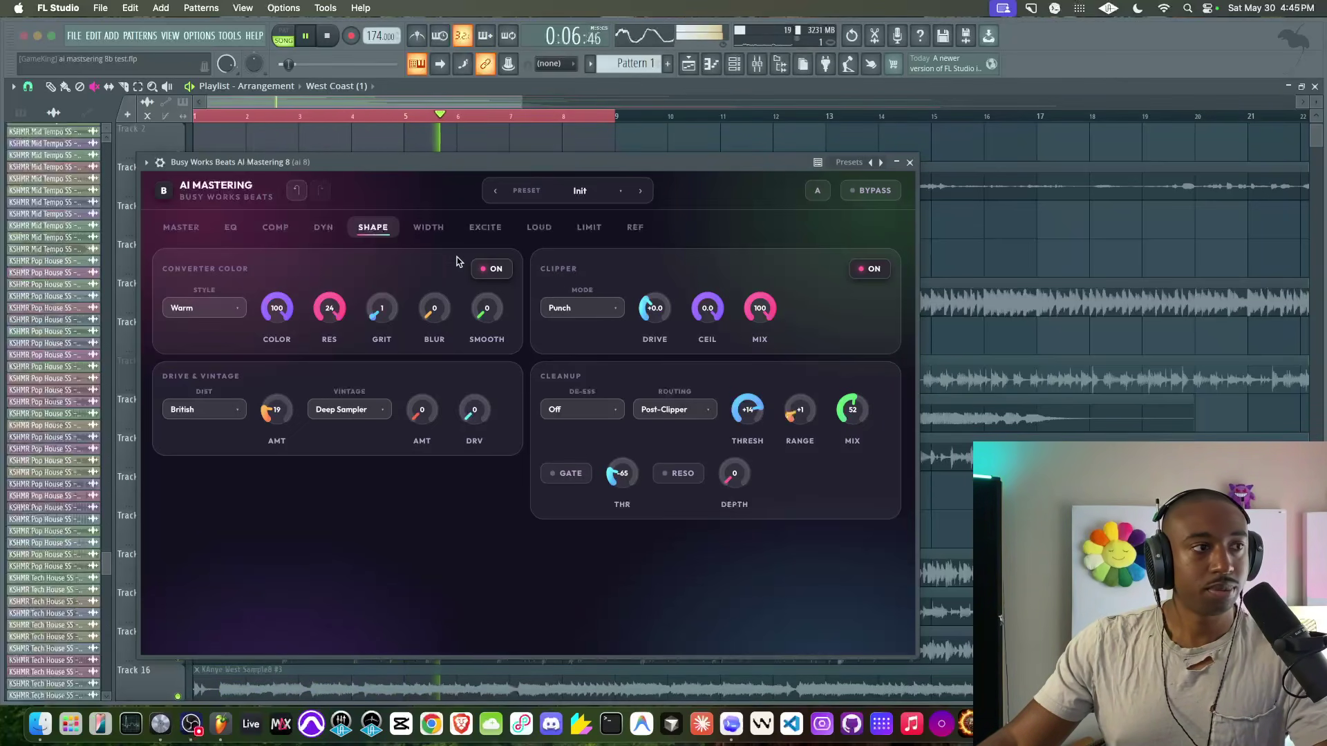
# Step: Set Compressor 2's Ratio to 3.8 and its Threshold to about -19.6 while listening to the loop
pyautogui.click(323, 226)
pyautogui.press('space')
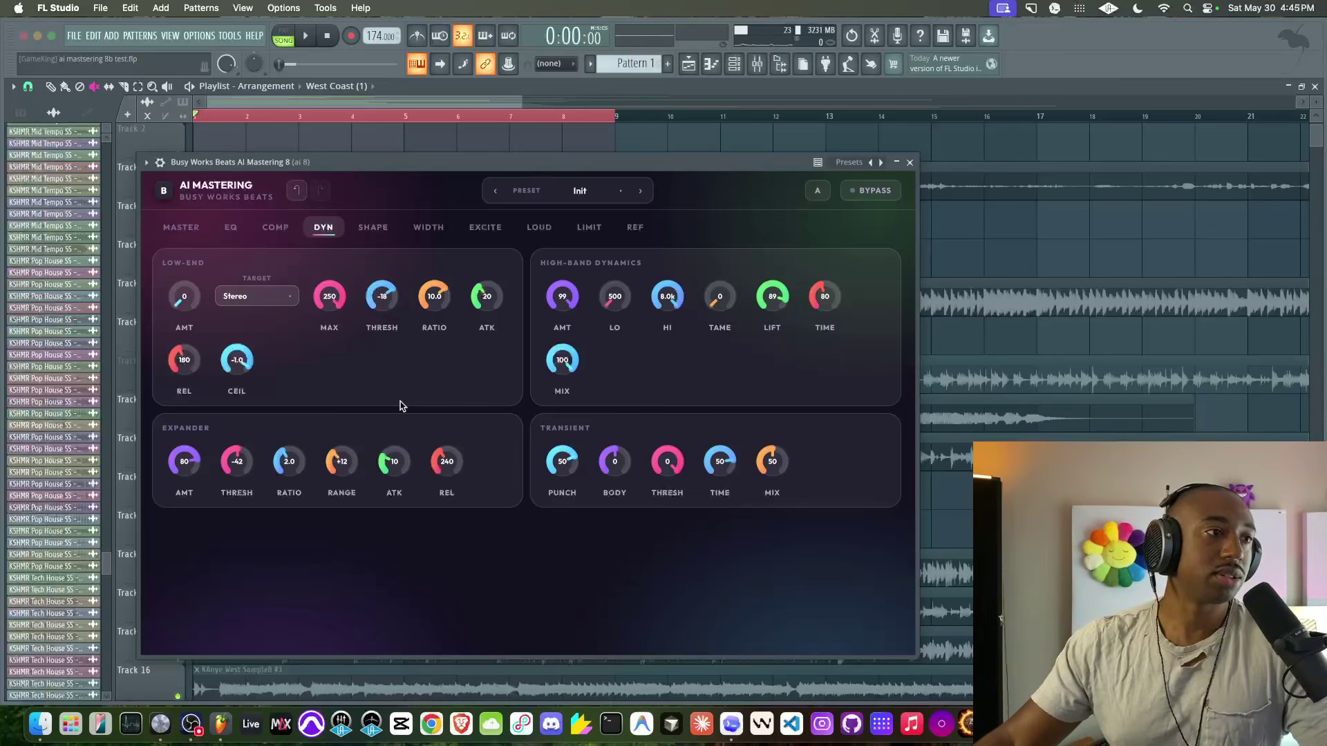
pyautogui.click(275, 228)
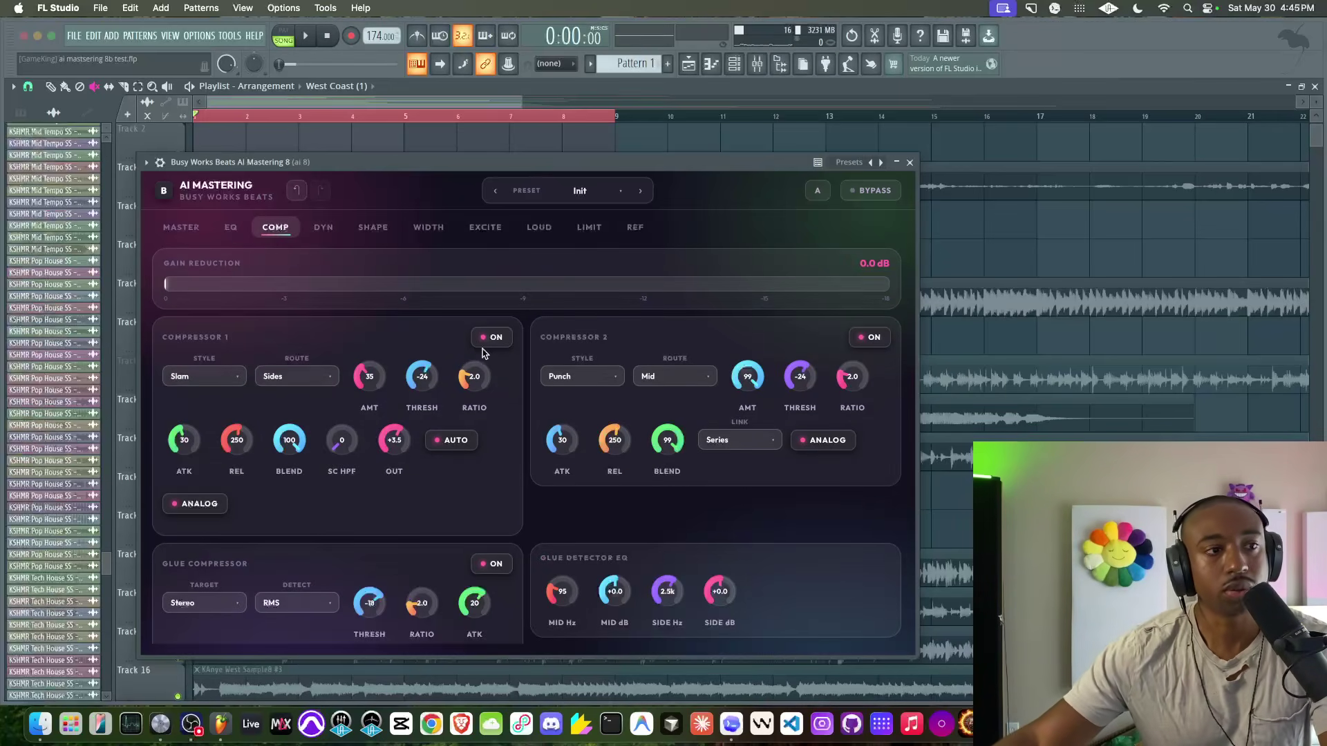
pyautogui.scroll(-3, 669, 450)
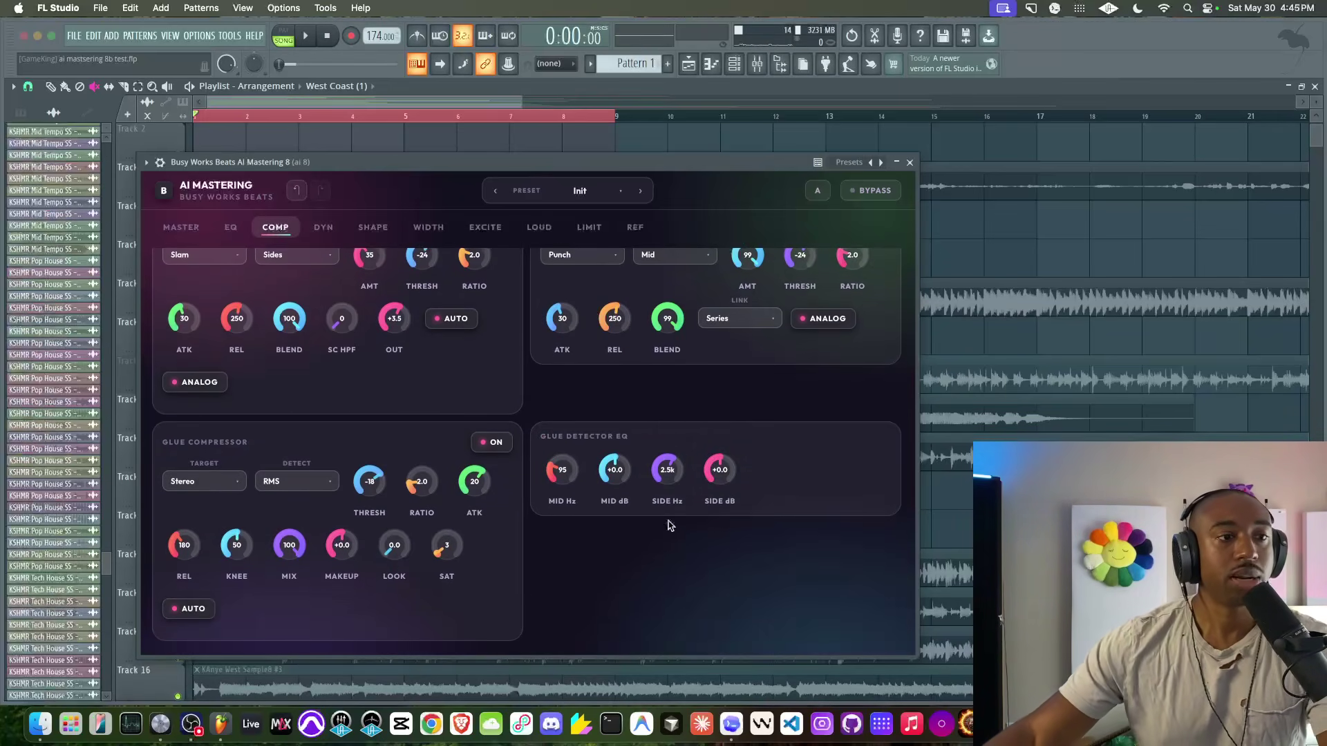
pyautogui.scroll(3, 669, 456)
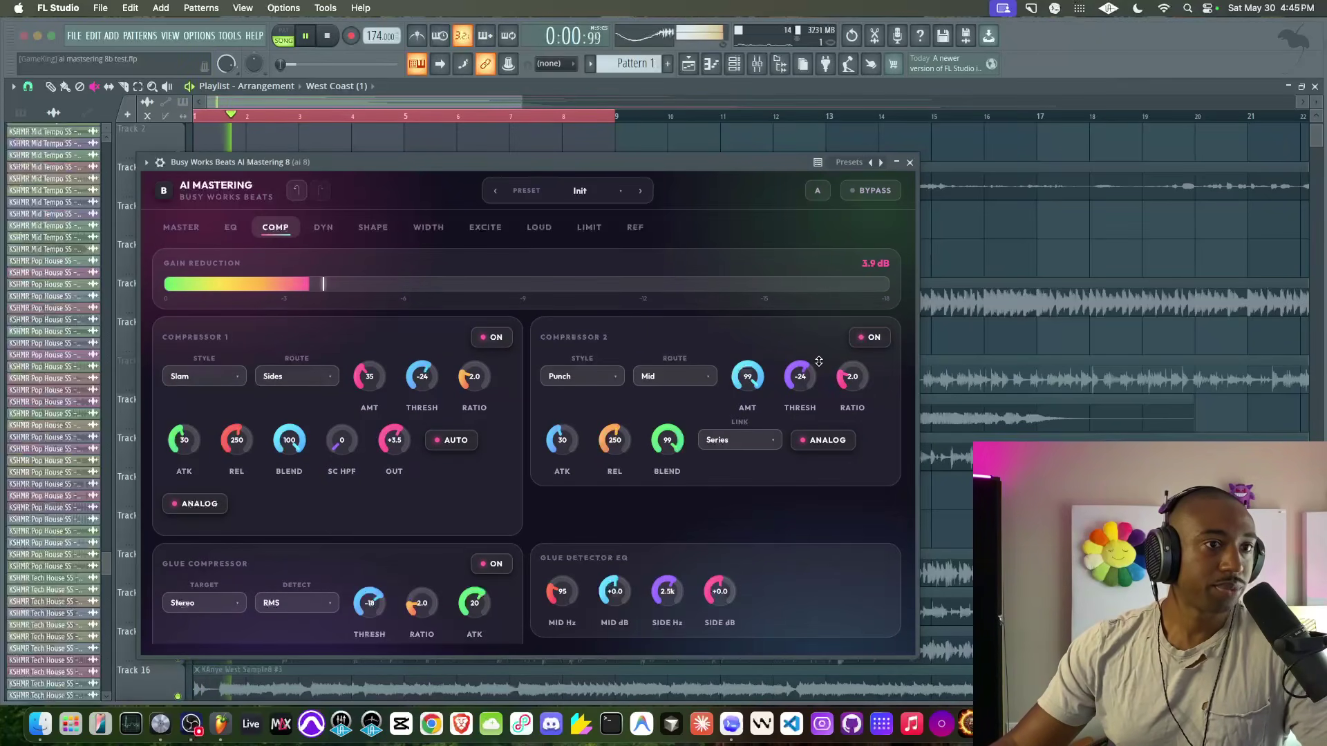
pyautogui.press('space')
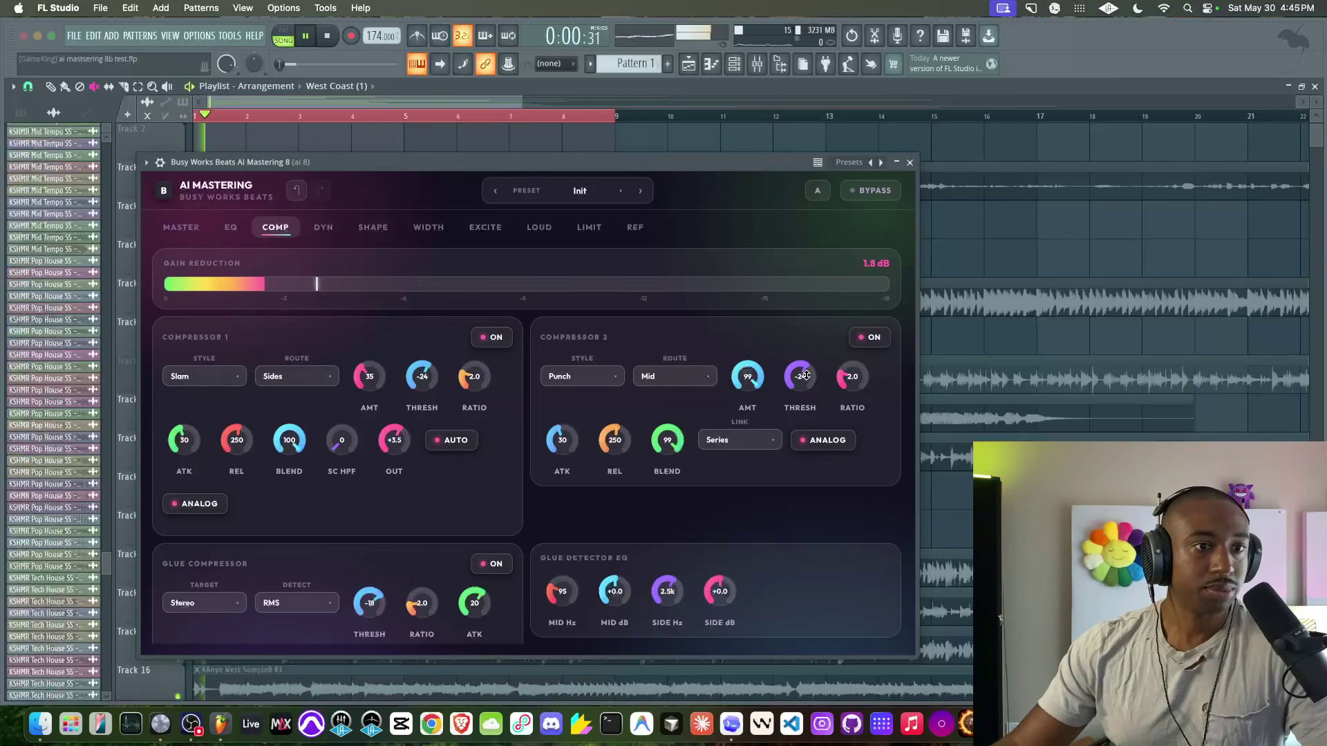
pyautogui.moveTo(848, 382); pyautogui.dragTo(847, 357)
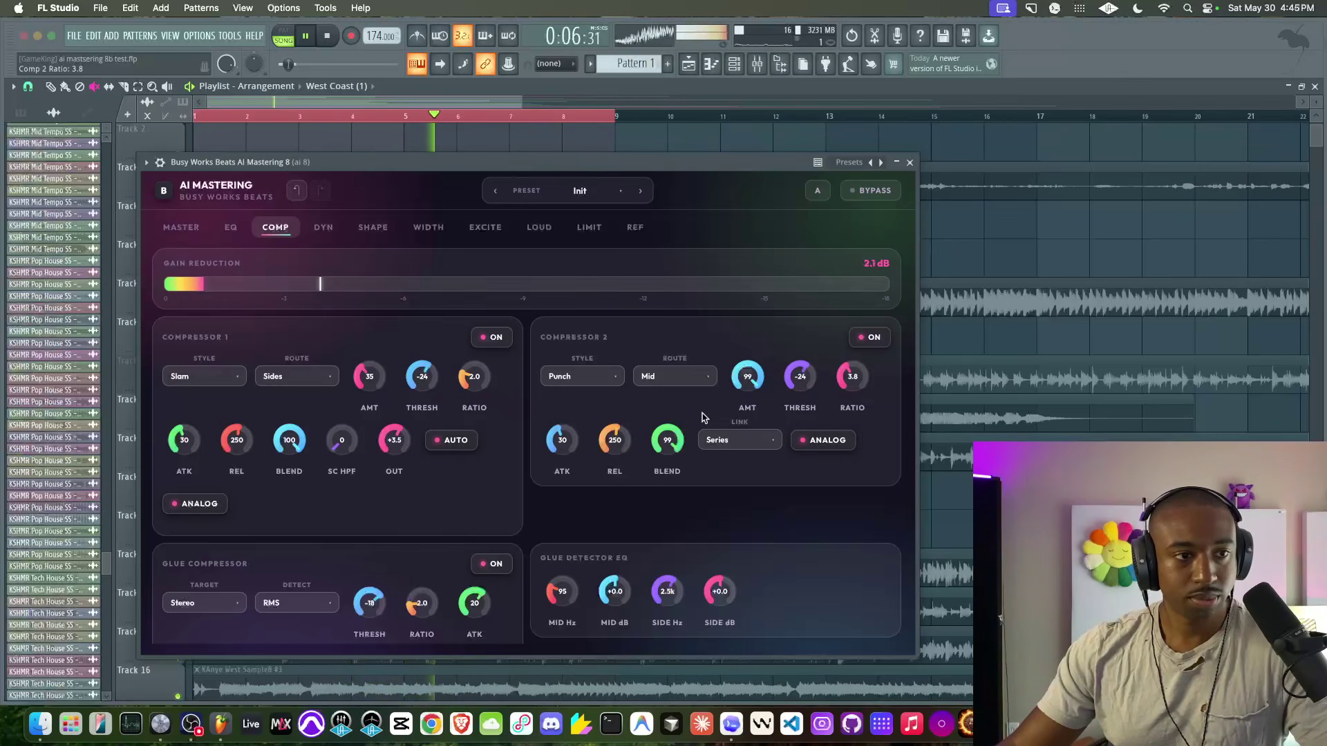
pyautogui.moveTo(800, 379); pyautogui.dragTo(803, 346)
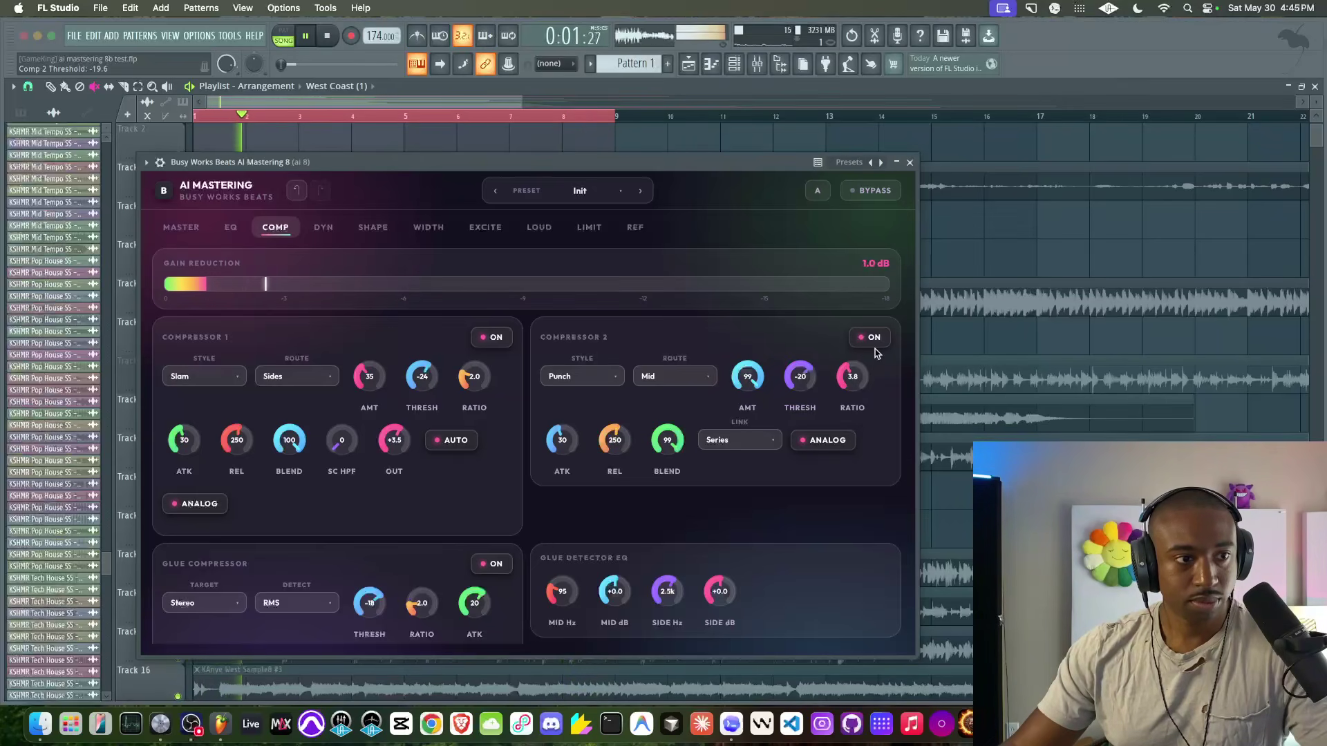
pyautogui.scroll(-4, 875, 349)
pyautogui.press('space')
# Step: Return to the master page and initialize the mastering preset
pyautogui.click(230, 227)
pyautogui.click(181, 226)
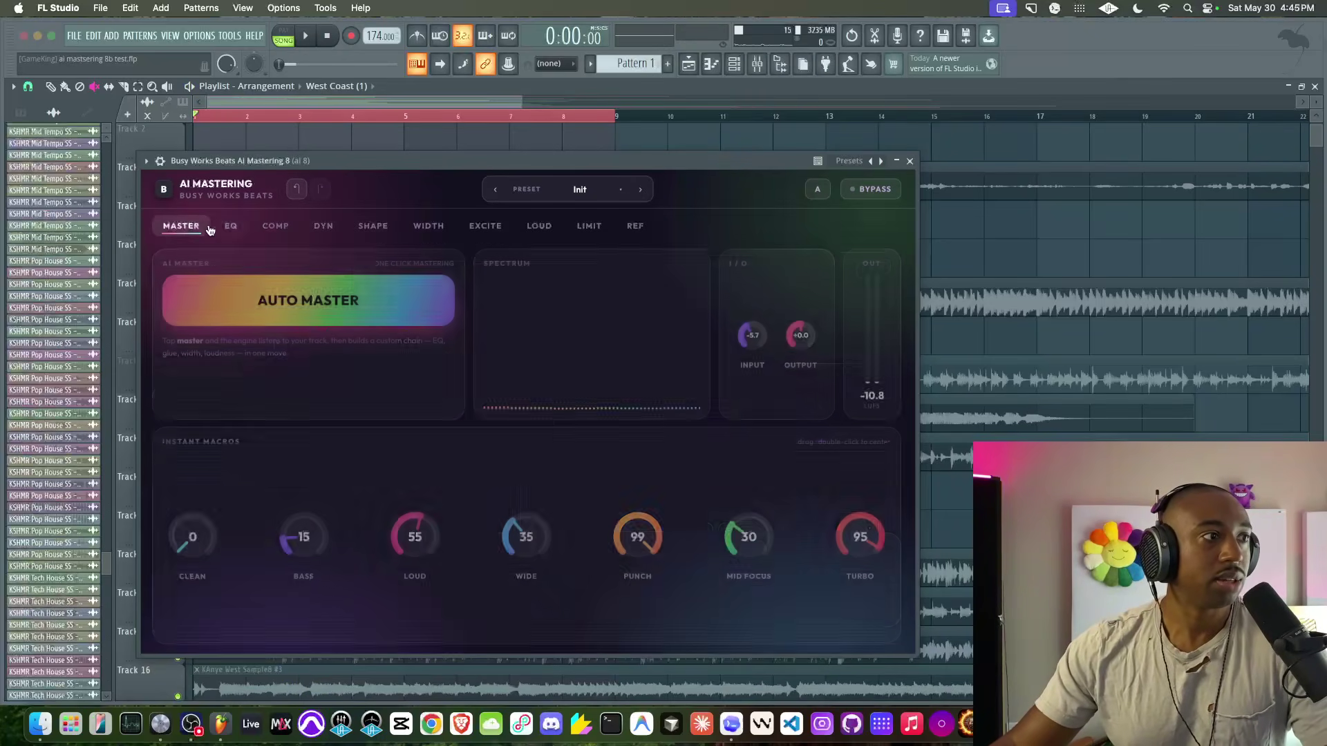
pyautogui.click(600, 188)
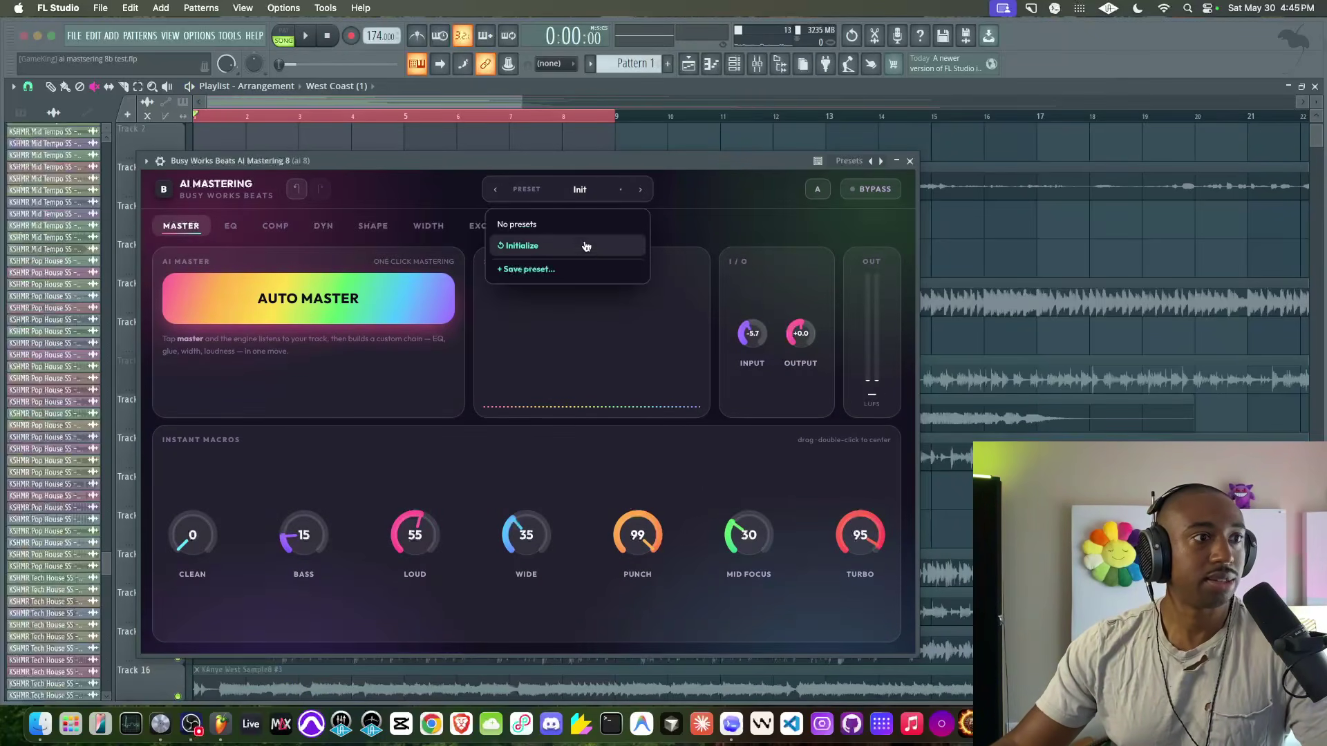
pyautogui.click(586, 246)
# Step: Solo the KSHMR DnB Flexer Bass clip on Track 6 and initialize the mastering preset again
pyautogui.moveTo(526, 172); pyautogui.dragTo(894, 244)
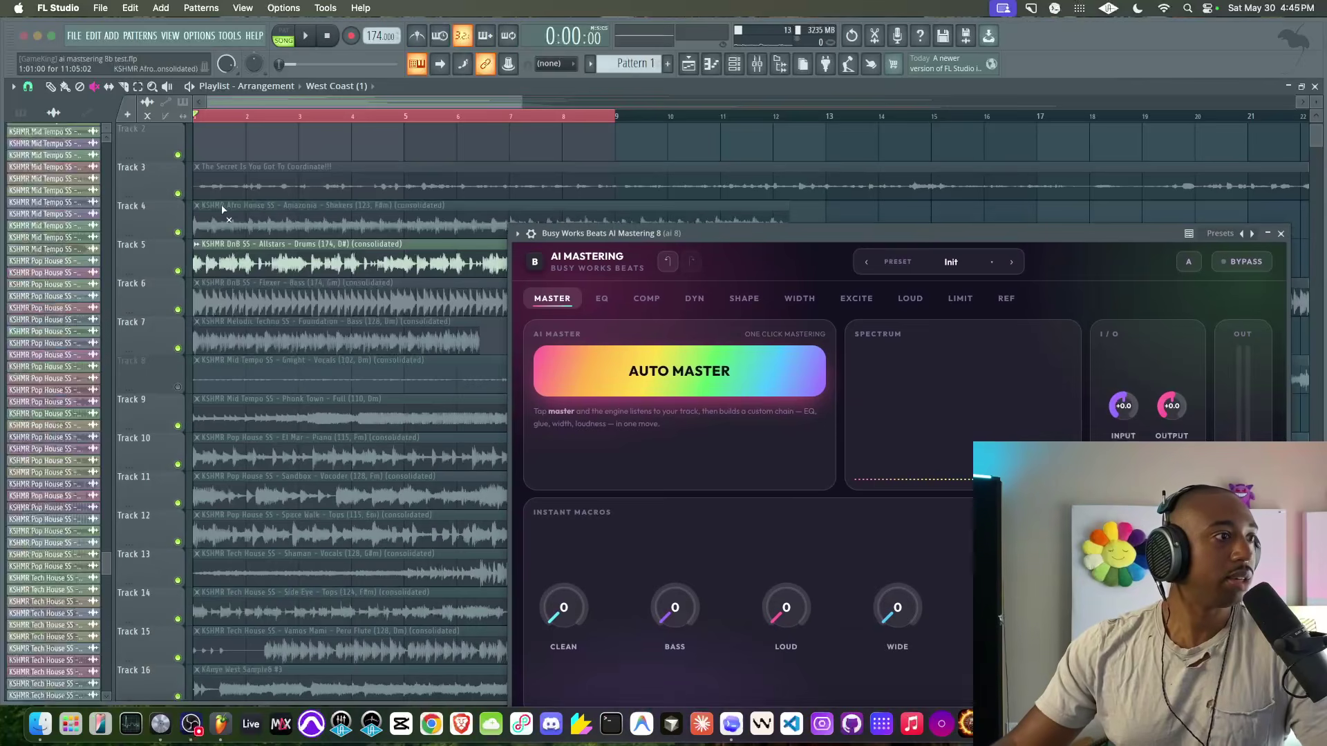
pyautogui.click(262, 293)
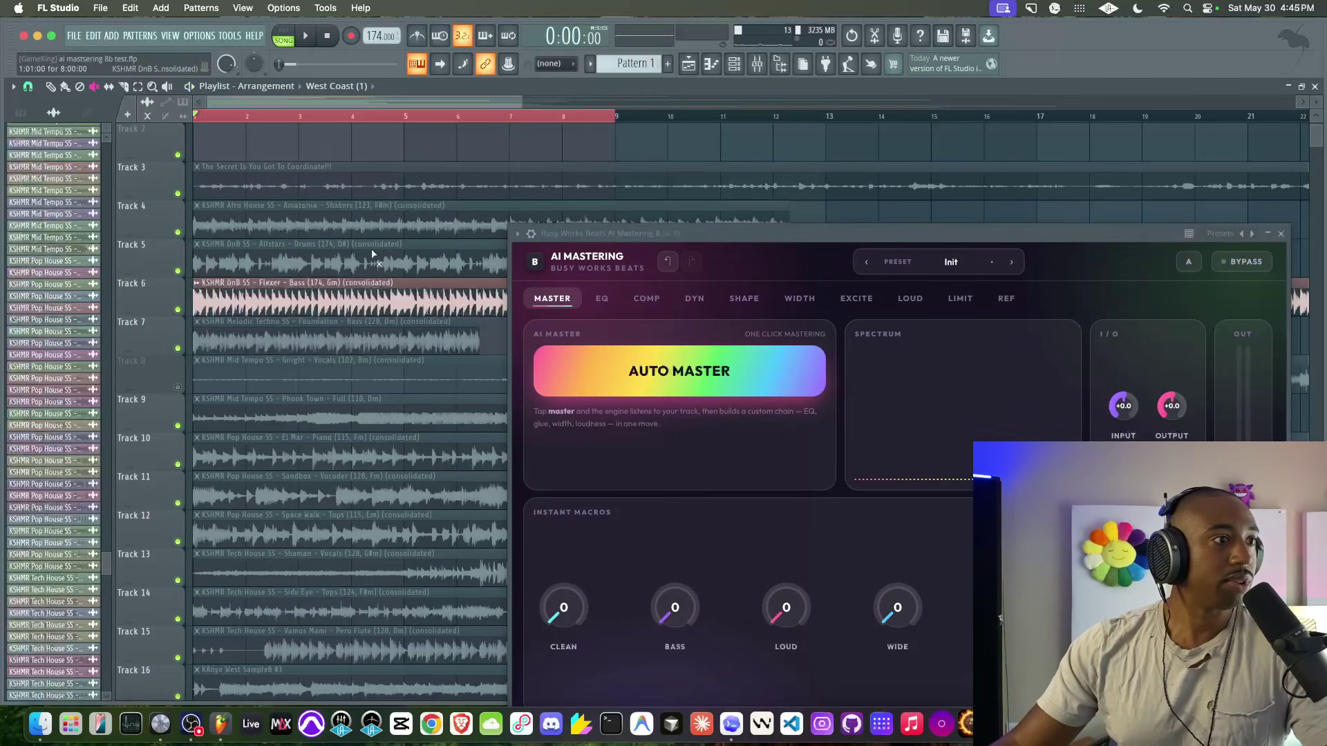
pyautogui.moveTo(826, 235); pyautogui.dragTo(581, 154)
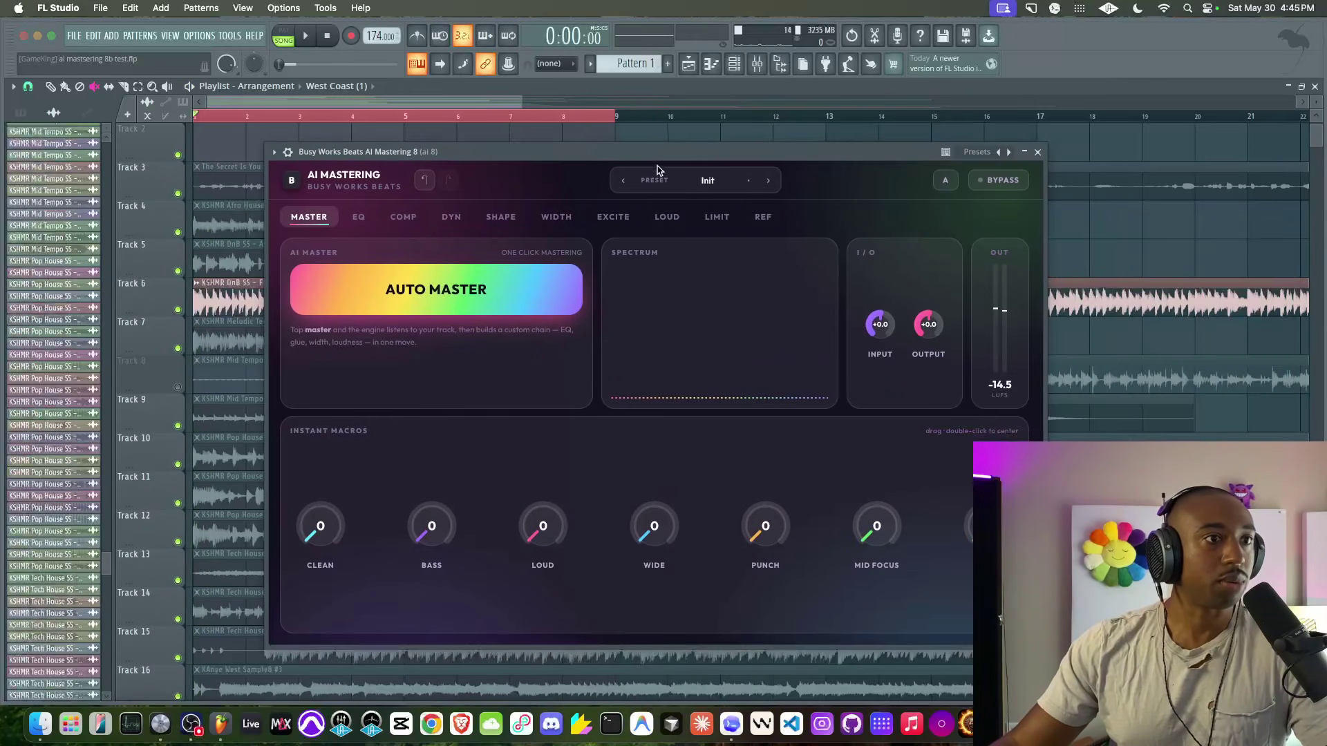
pyautogui.click(670, 180)
pyautogui.click(671, 242)
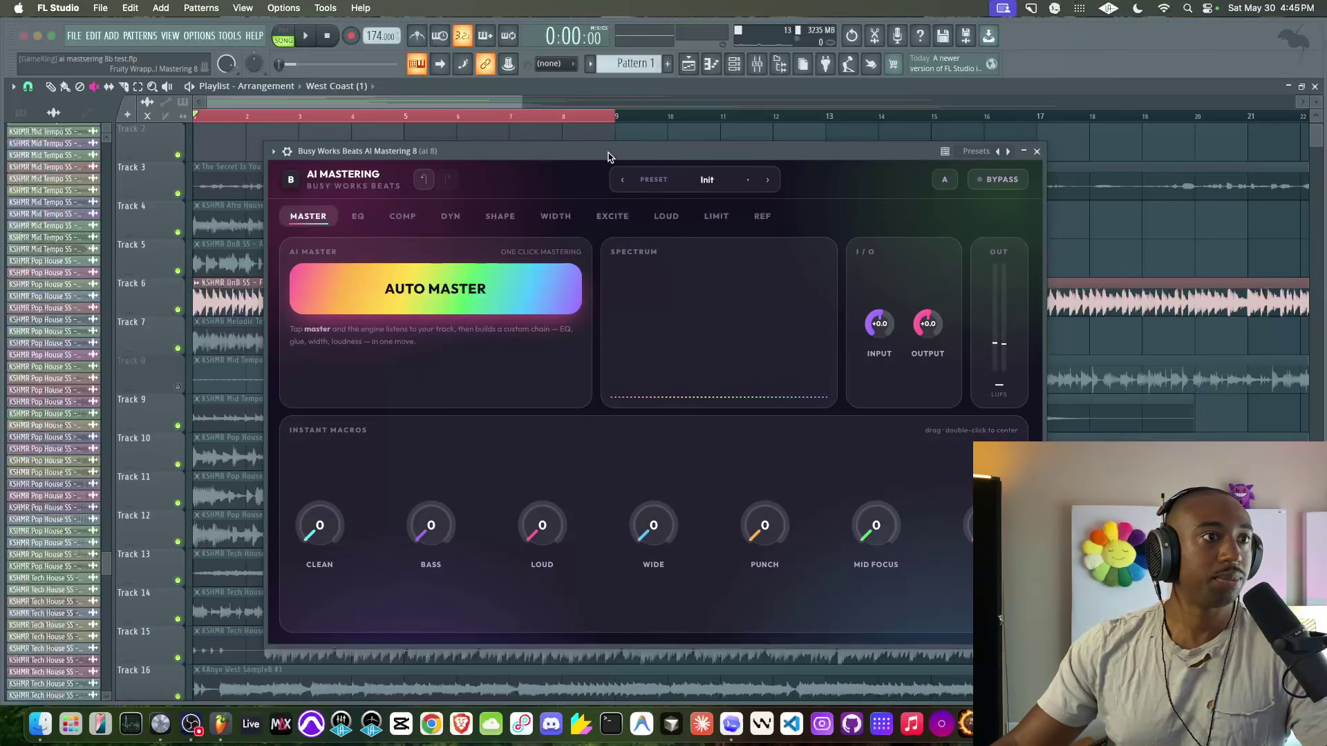
# Step: Play the bass clip and extend the playlist's loop selection over its full length, from bar 1 to bar 25
pyautogui.press('space')
pyautogui.scroll(-3, 554, 112)
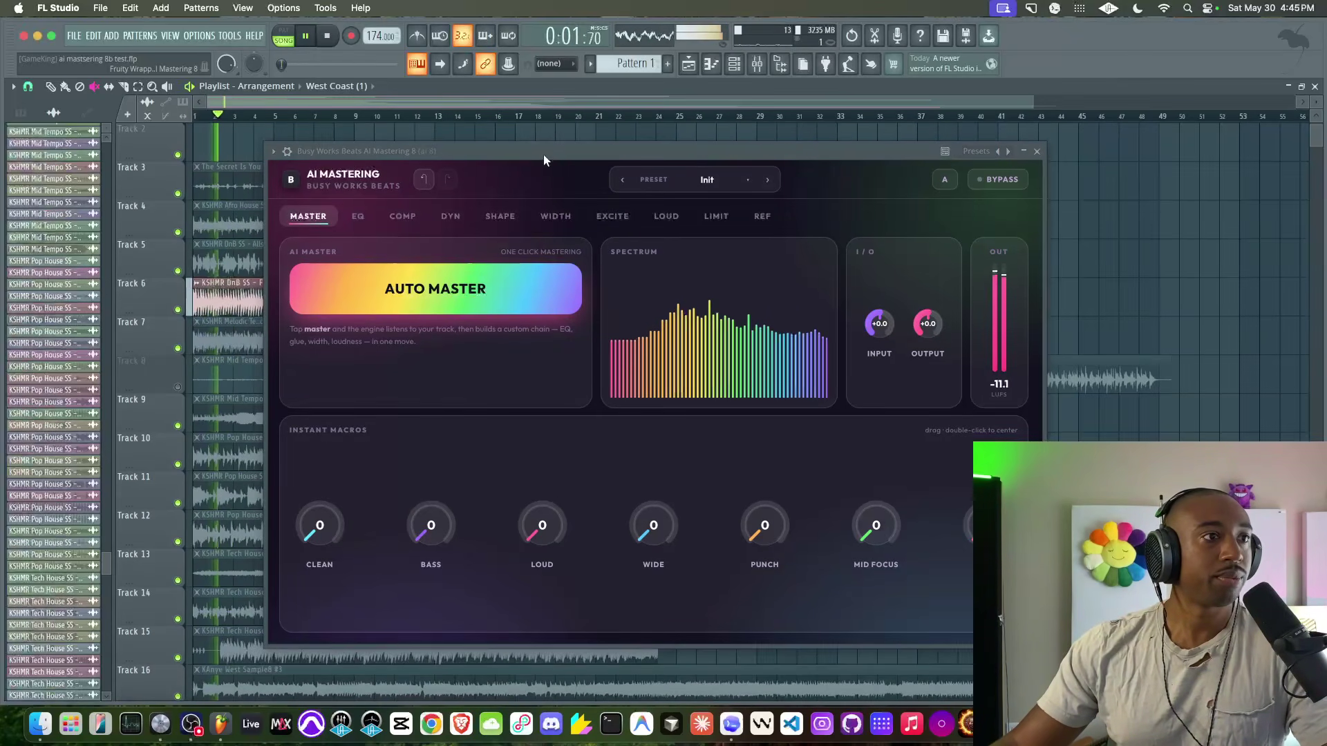
pyautogui.moveTo(545, 152); pyautogui.dragTo(542, 454)
pyautogui.moveTo(679, 121); pyautogui.dragTo(195, 116)
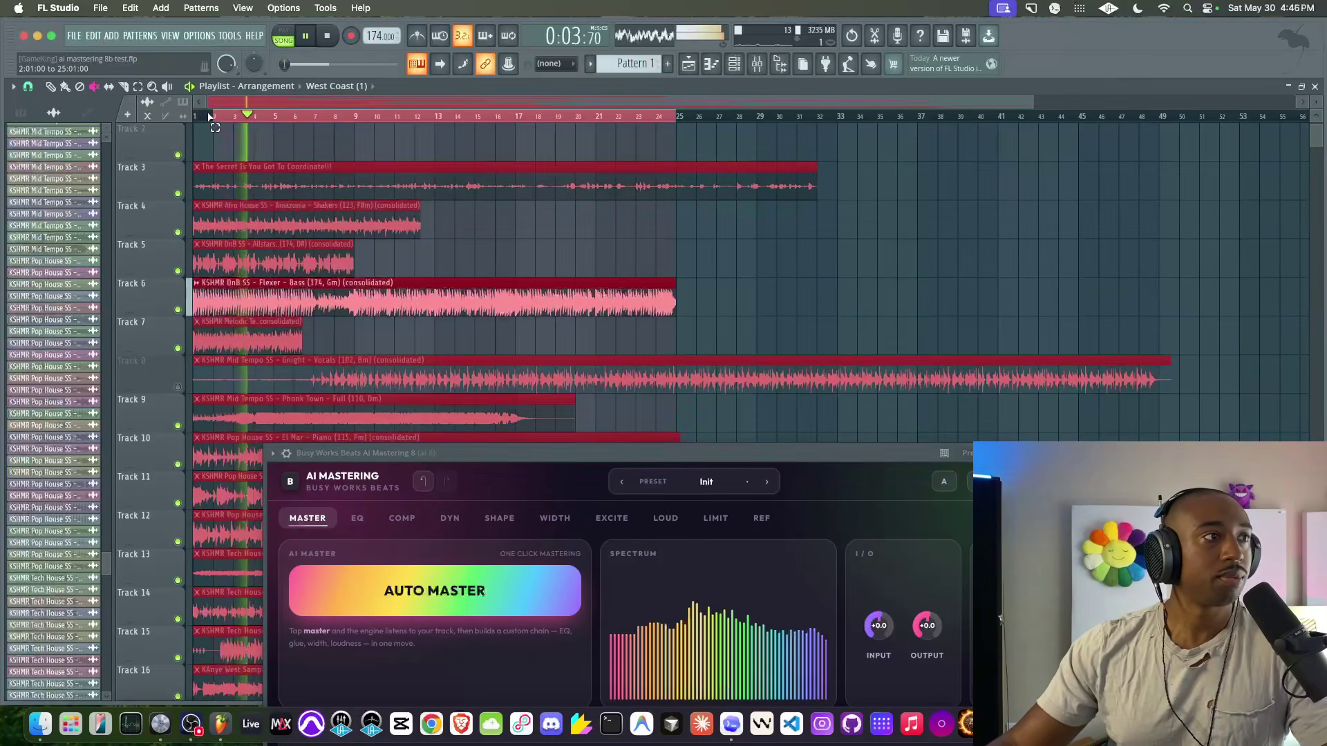
pyautogui.moveTo(562, 454); pyautogui.dragTo(387, 96)
pyautogui.press('space')
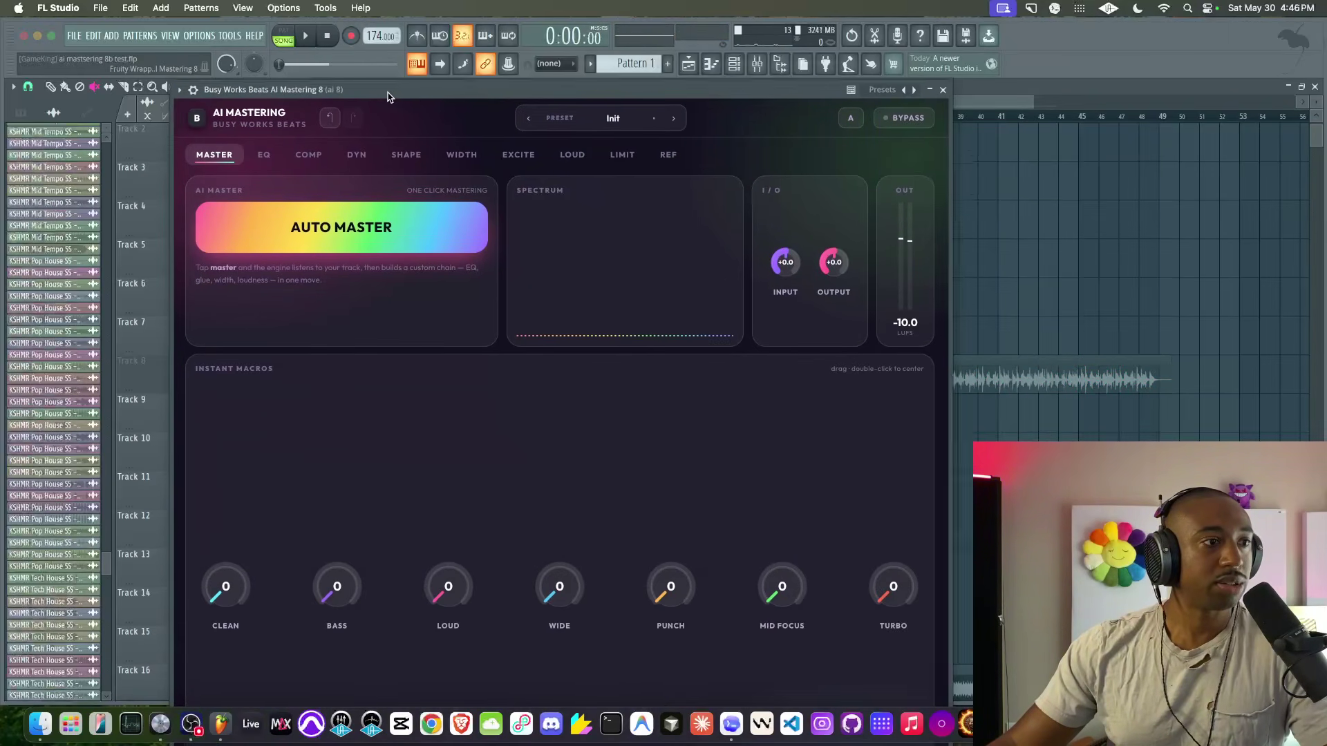
# Step: Move and shrink the AI Mastering plugin window so that all the instant macros fit on screen
pyautogui.moveTo(806, 88); pyautogui.dragTo(747, 156)
pyautogui.moveTo(890, 147); pyautogui.dragTo(854, 334)
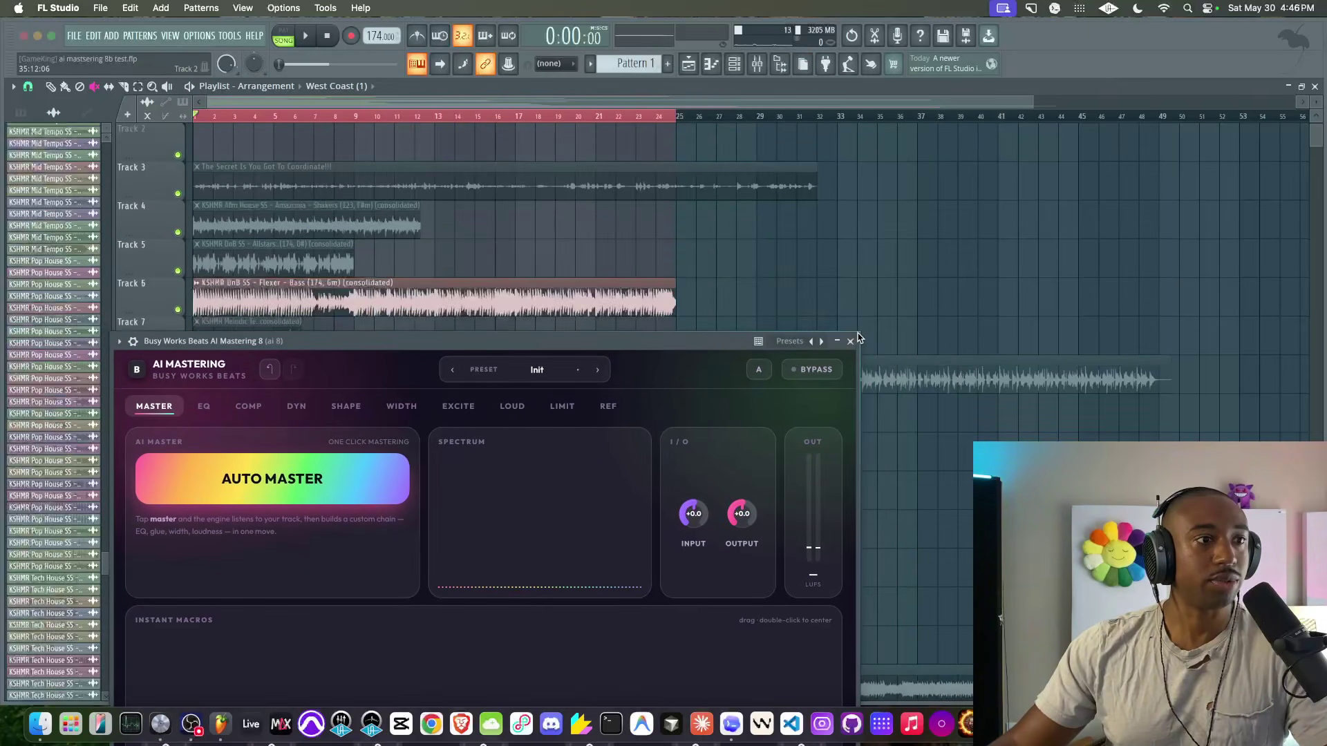
pyautogui.moveTo(734, 338); pyautogui.dragTo(765, 129)
pyautogui.moveTo(885, 681); pyautogui.dragTo(897, 600)
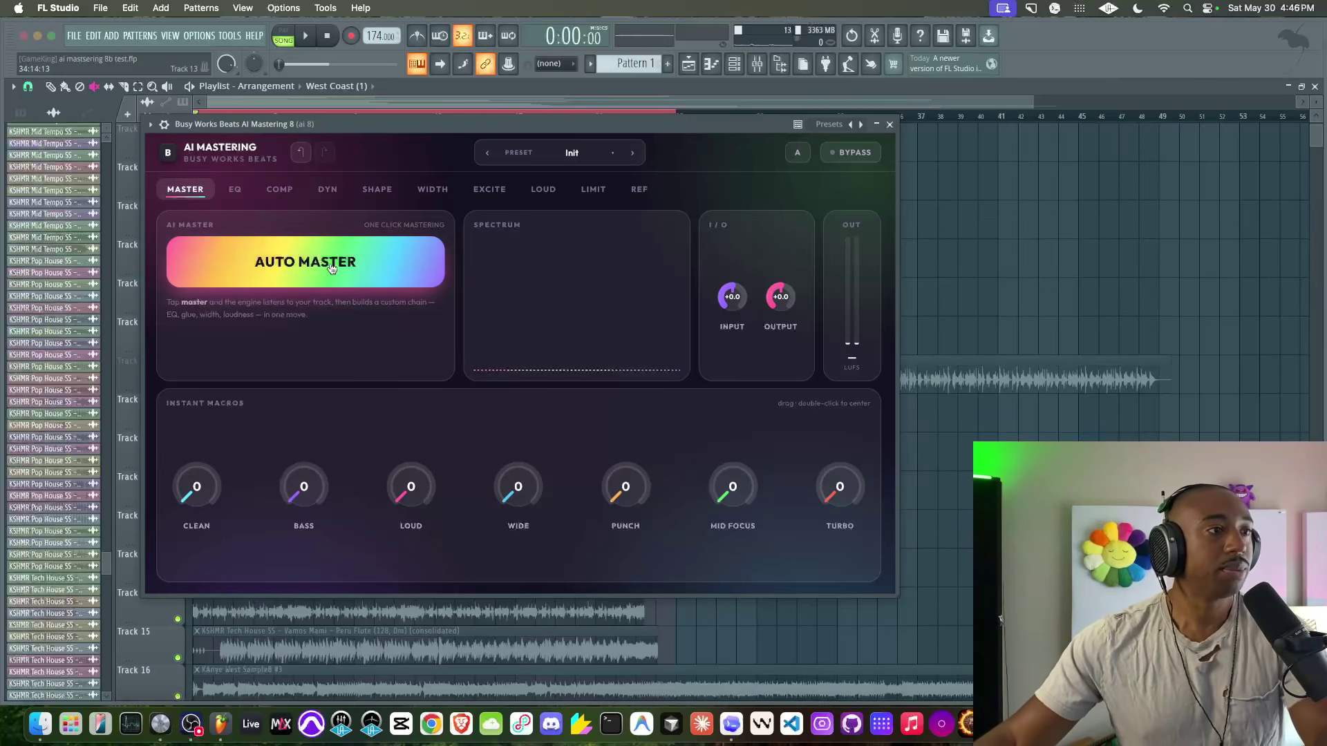
# Step: Play the bass clip and run Auto Master on it
pyautogui.click(406, 269)
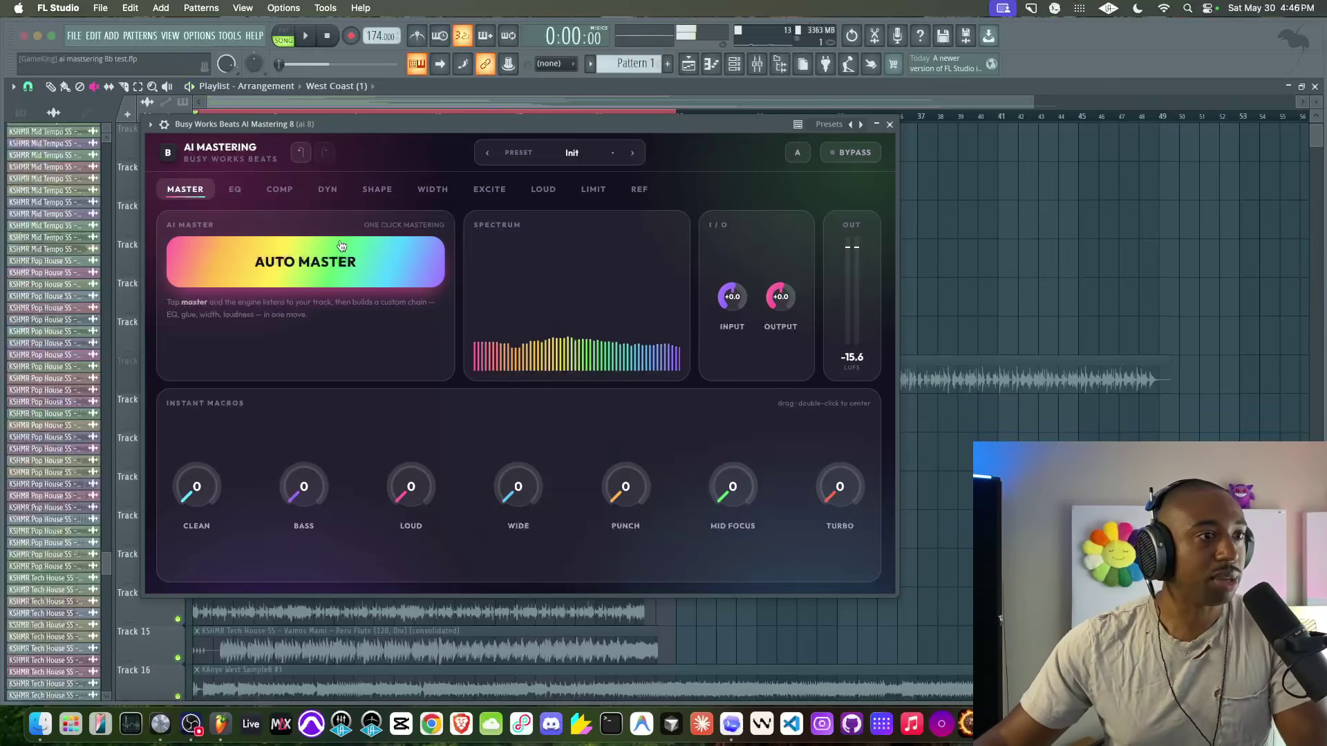
pyautogui.press('space')
pyautogui.click(332, 261)
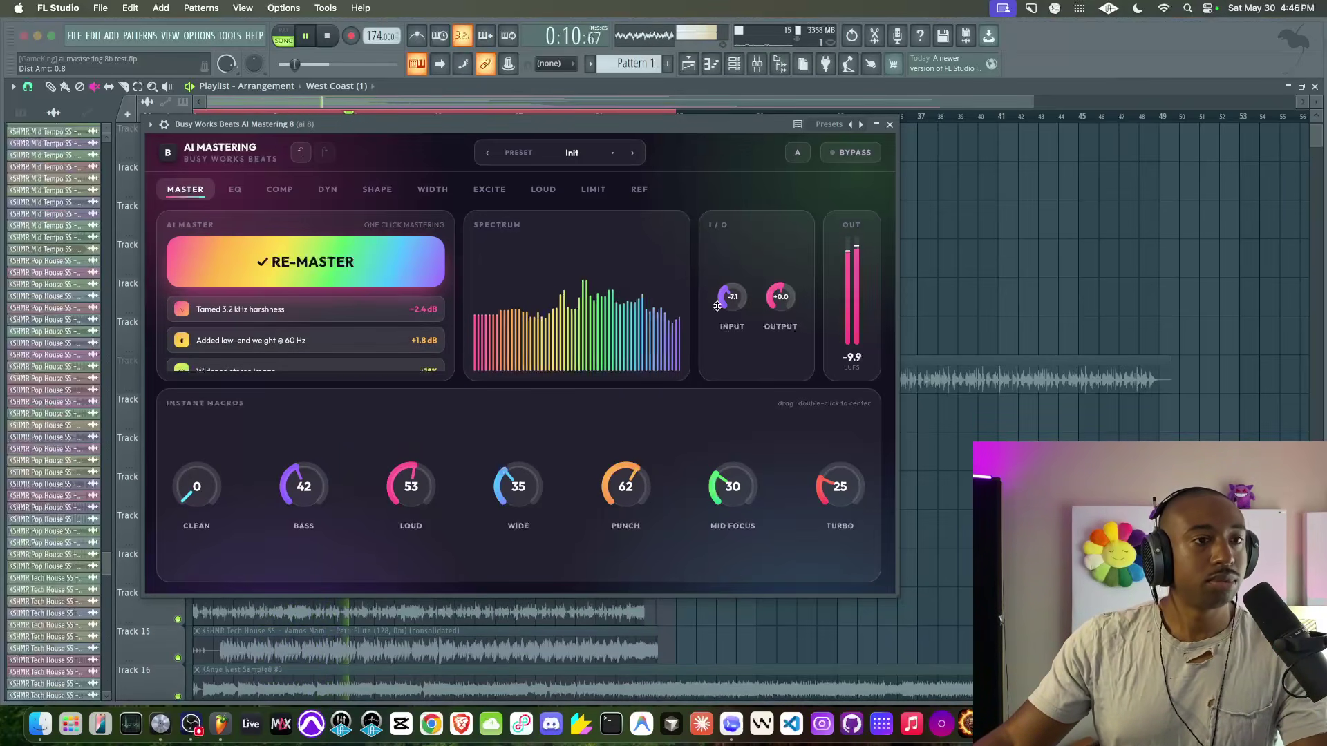
# Step: Raise the plugin's Output gain to +1.7 and compare the master with the bypassed signal
pyautogui.moveTo(787, 311); pyautogui.dragTo(783, 293)
pyautogui.click(860, 154)
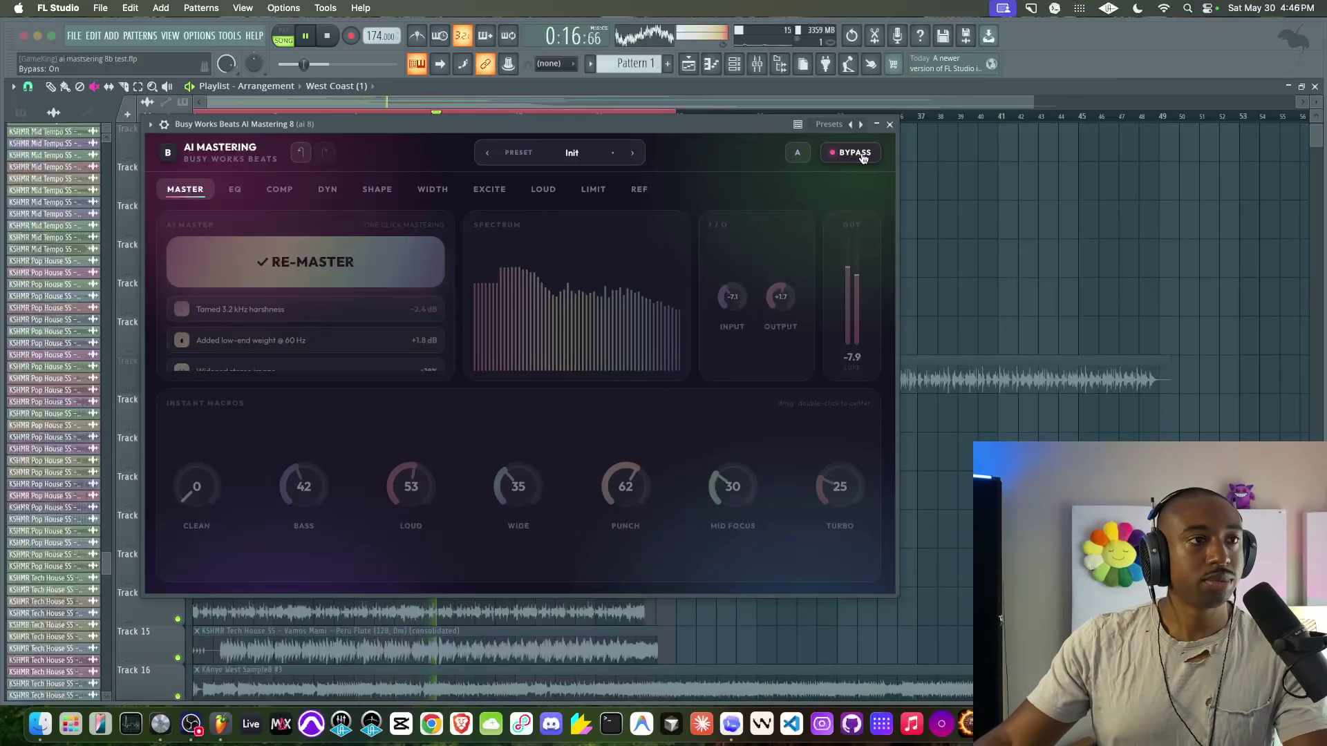
pyautogui.click(860, 153)
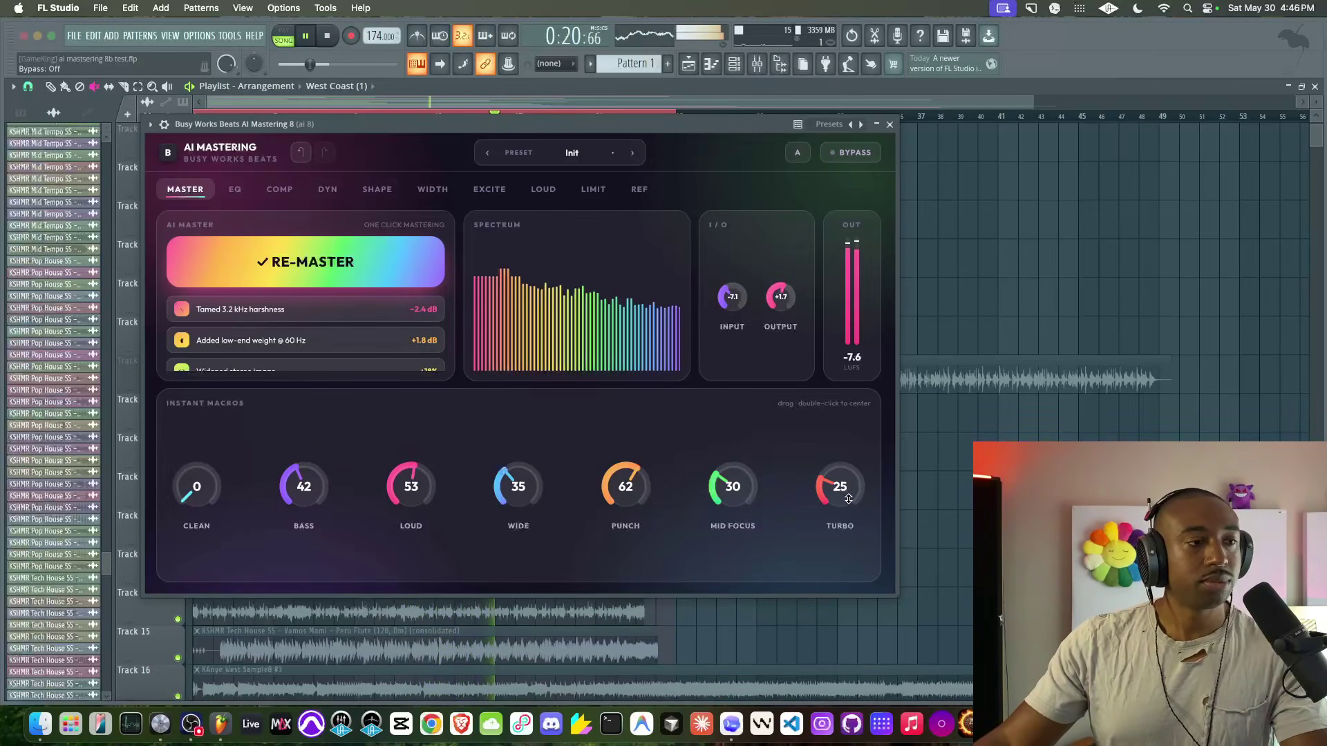
# Step: Set the Turbo macro to 62, Wide to 45 and Punch to 86 while the bass clip plays
pyautogui.moveTo(826, 495); pyautogui.dragTo(827, 433)
pyautogui.moveTo(522, 487)
pyautogui.mouseDown()
pyautogui.moveTo(561, 390)
pyautogui.moveTo(546, 476)
pyautogui.mouseUp()
pyautogui.moveTo(628, 490)
pyautogui.mouseDown()
pyautogui.moveTo(630, 448)
pyautogui.moveTo(624, 488)
pyautogui.mouseUp()
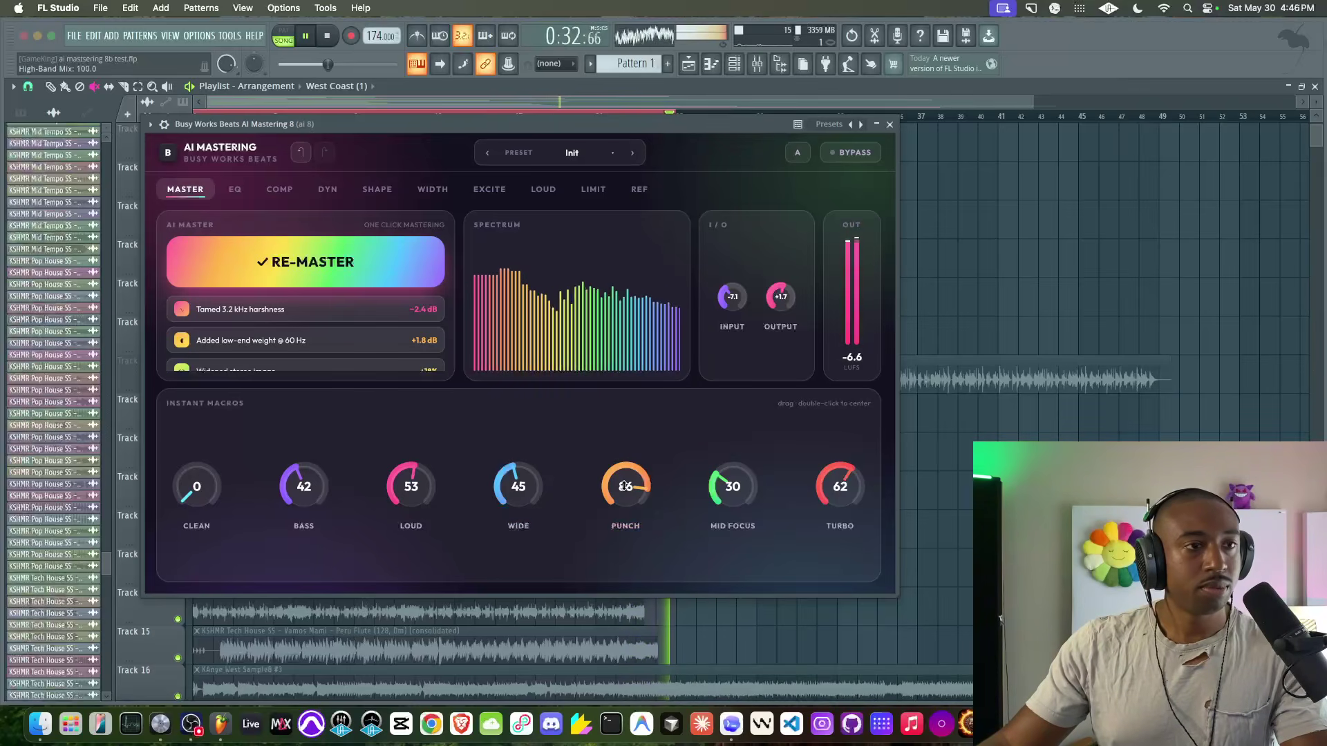
# Step: Switch bypass on and off twice to compare the adjusted bass master with the unprocessed sound
pyautogui.click(857, 153)
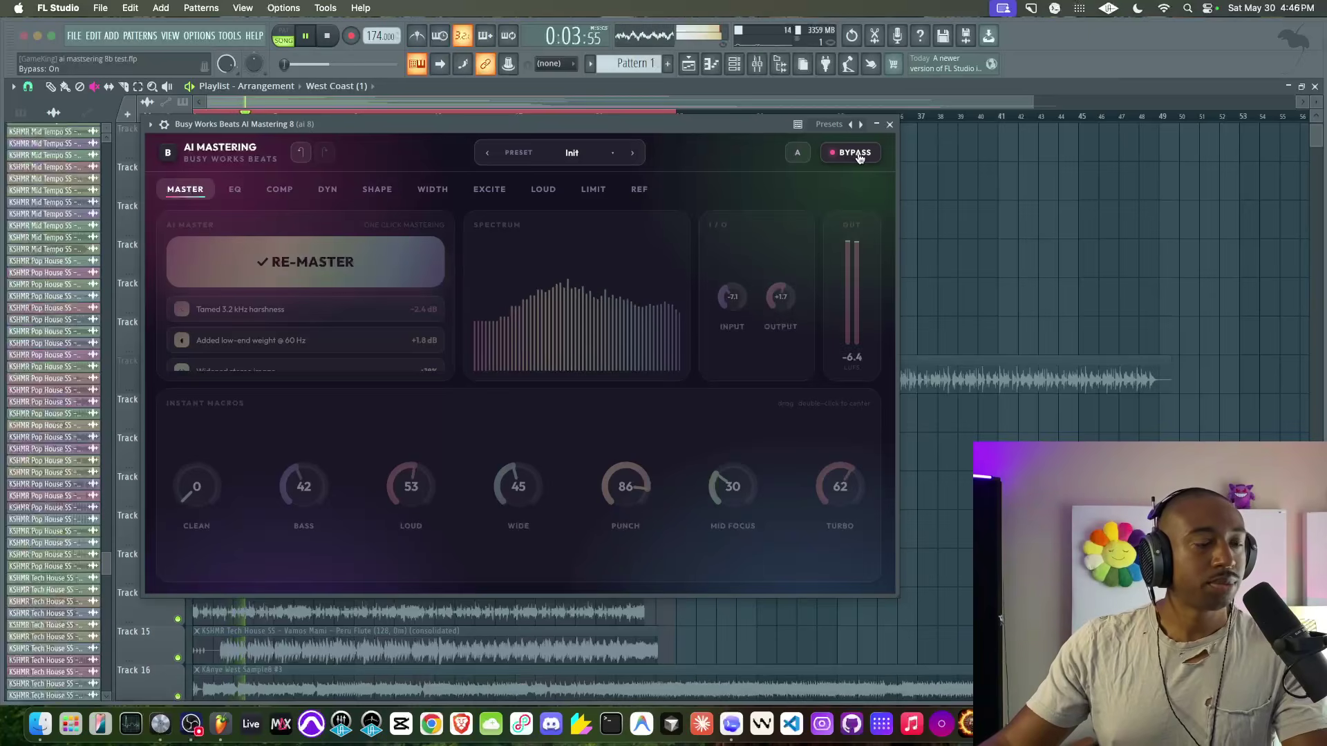
pyautogui.click(856, 153)
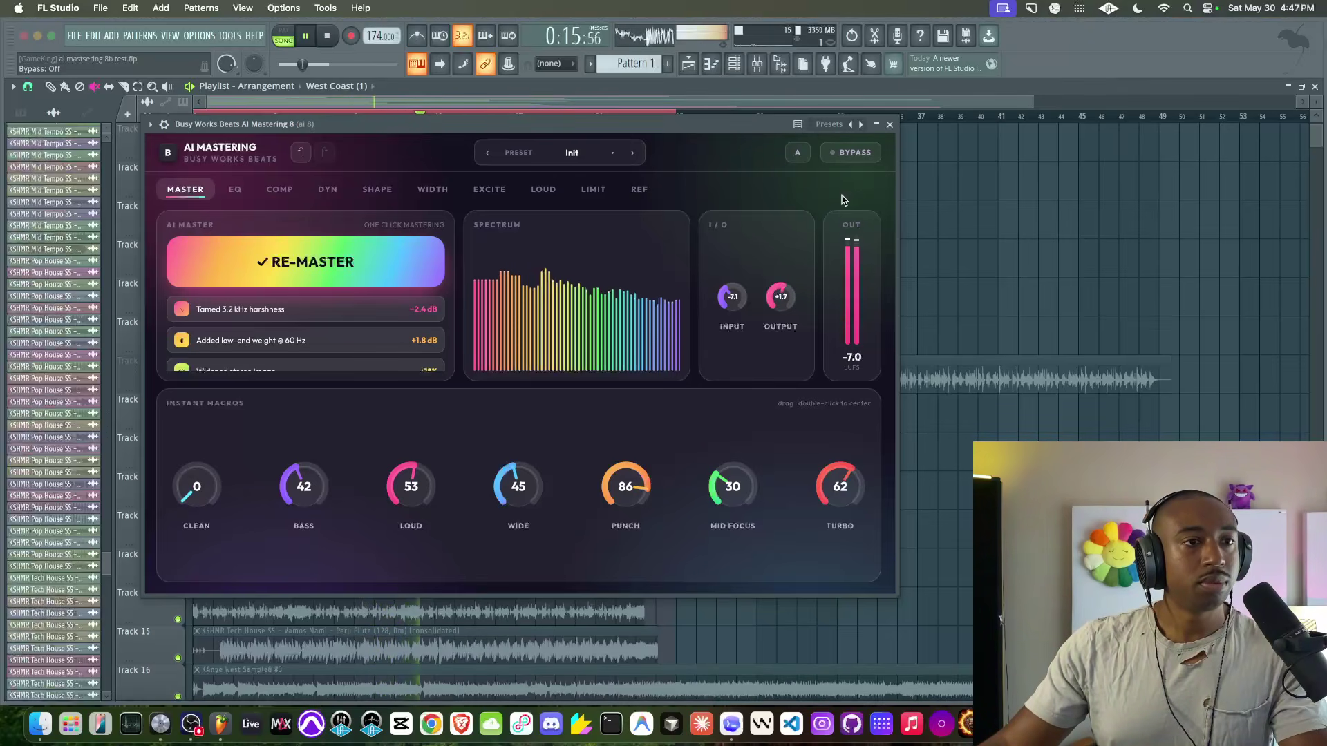
pyautogui.click(857, 153)
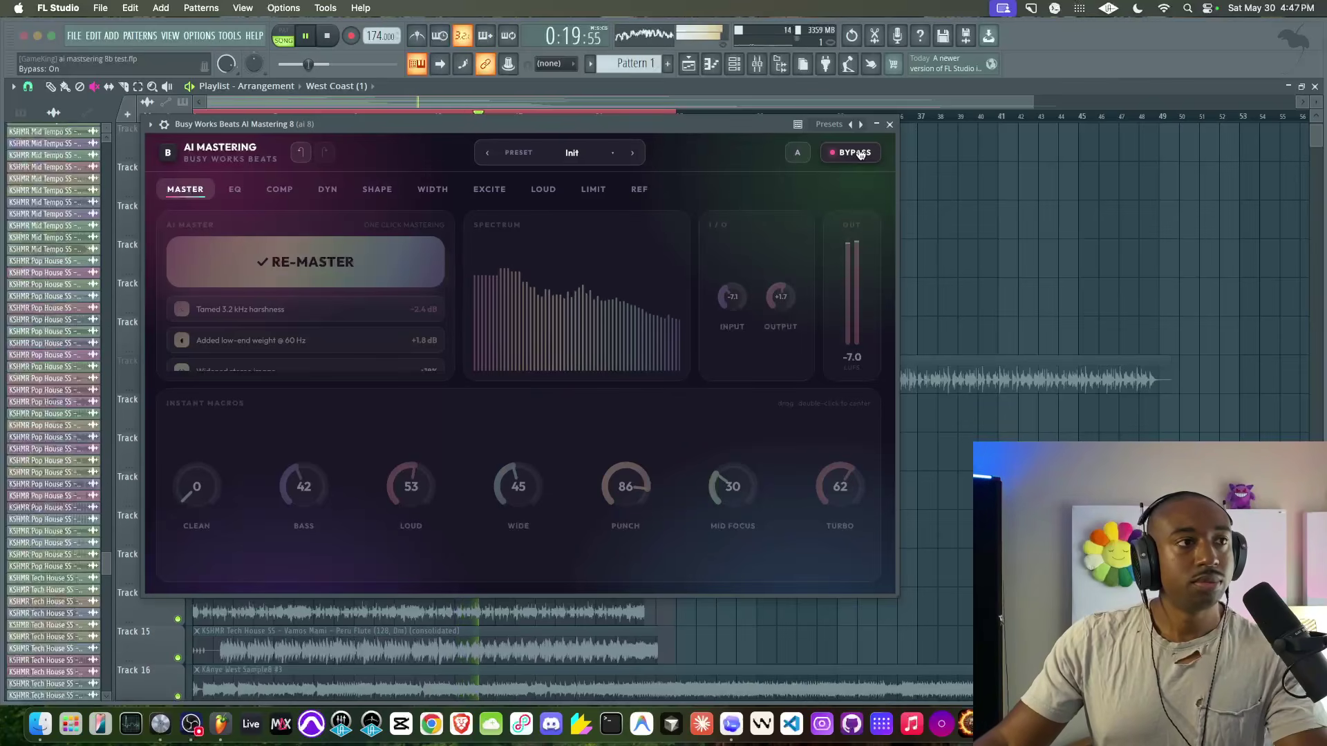
pyautogui.click(857, 153)
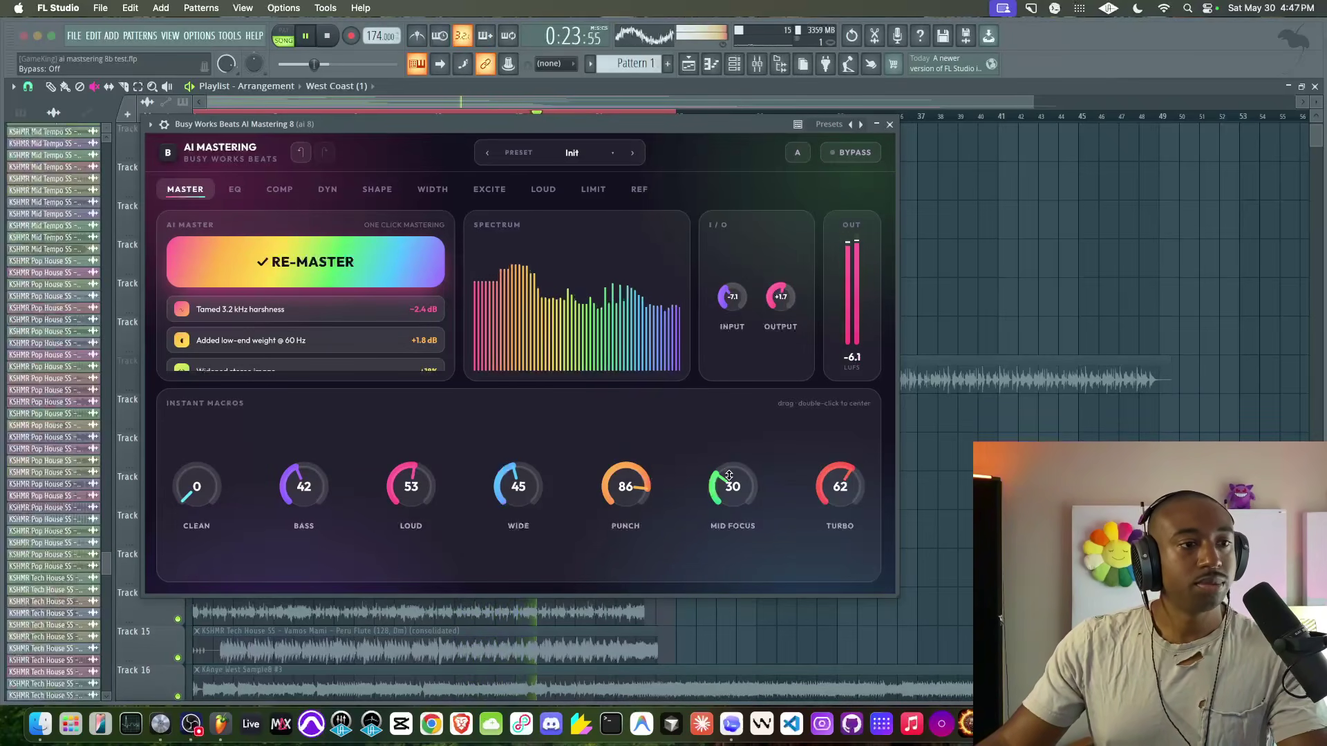
# Step: Lower the Mid Focus macro to 15, stop playback and close the plugin window
pyautogui.moveTo(732, 485); pyautogui.dragTo(686, 562)
pyautogui.moveTo(737, 488); pyautogui.dragTo(768, 505)
pyautogui.press('space')
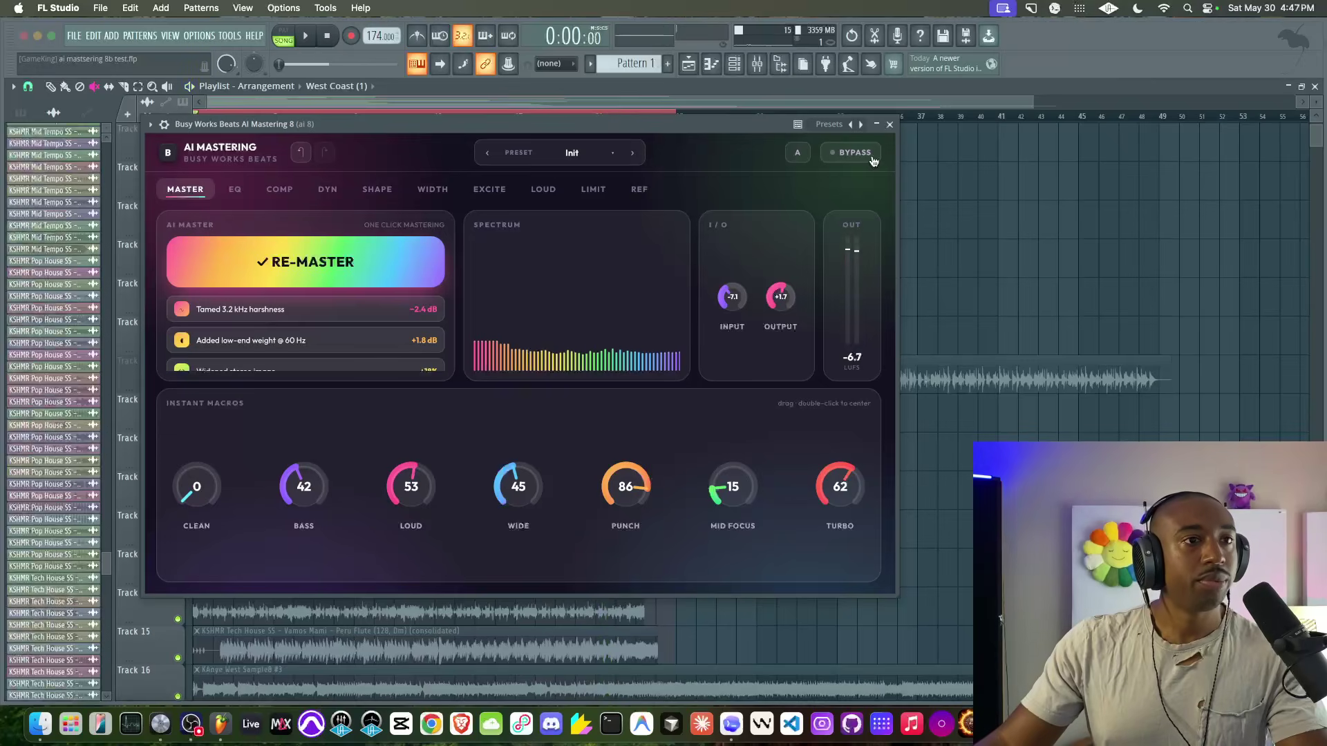
pyautogui.click(889, 125)
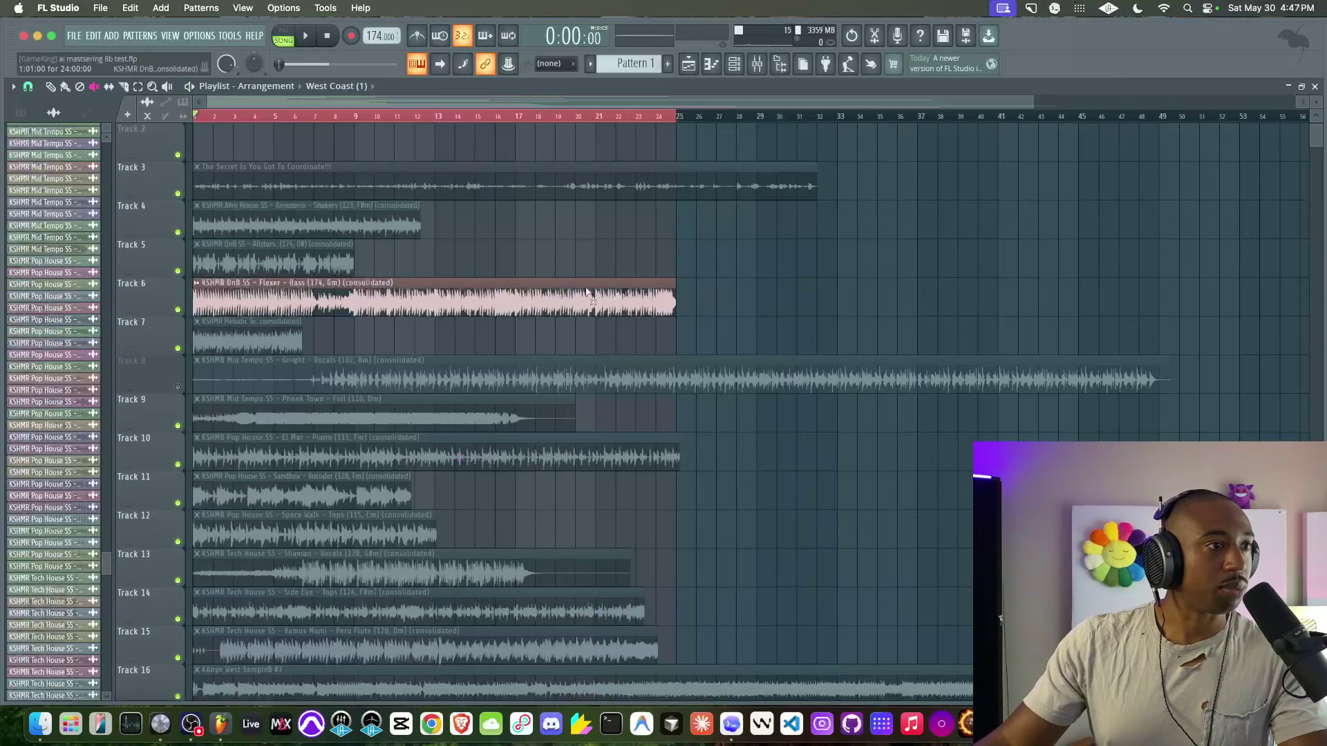
# Step: Solo the KSHMR Melodic Techno bass clip on Track 7, set the tempo to 128 and fit the loop selection to the clip, bars 1 to 5
pyautogui.click(240, 324)
pyautogui.scroll(3, 329, 315)
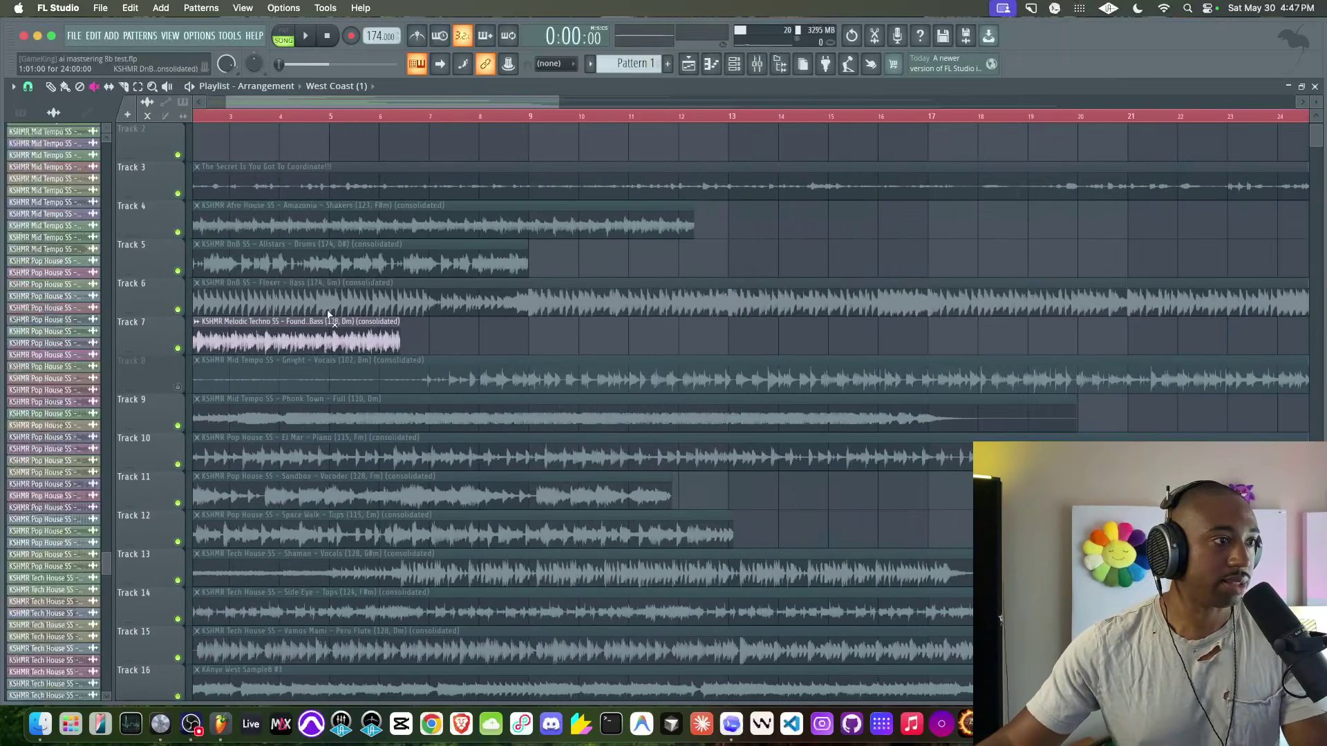
pyautogui.moveTo(373, 35); pyautogui.dragTo(373, 100)
pyautogui.scroll(2, 356, 138)
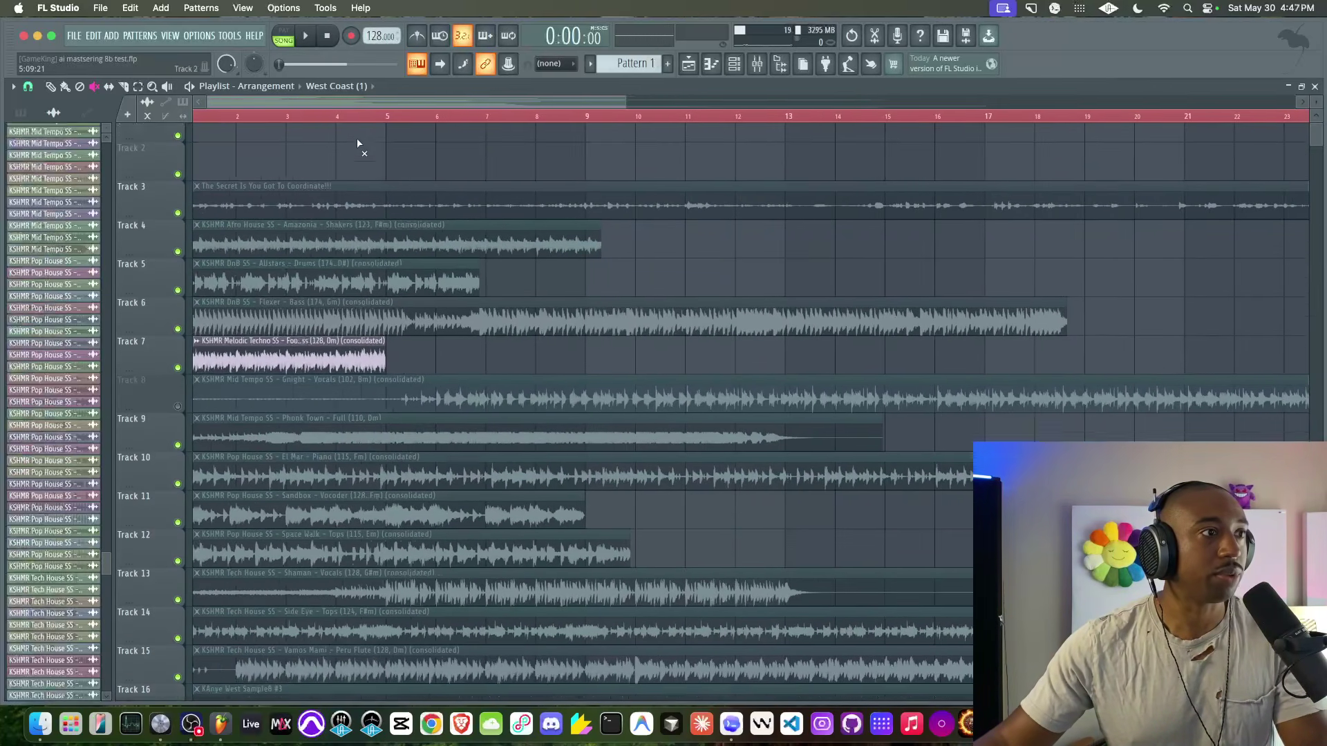
pyautogui.hotkey('ctrl', 'a')
pyautogui.click(354, 147)
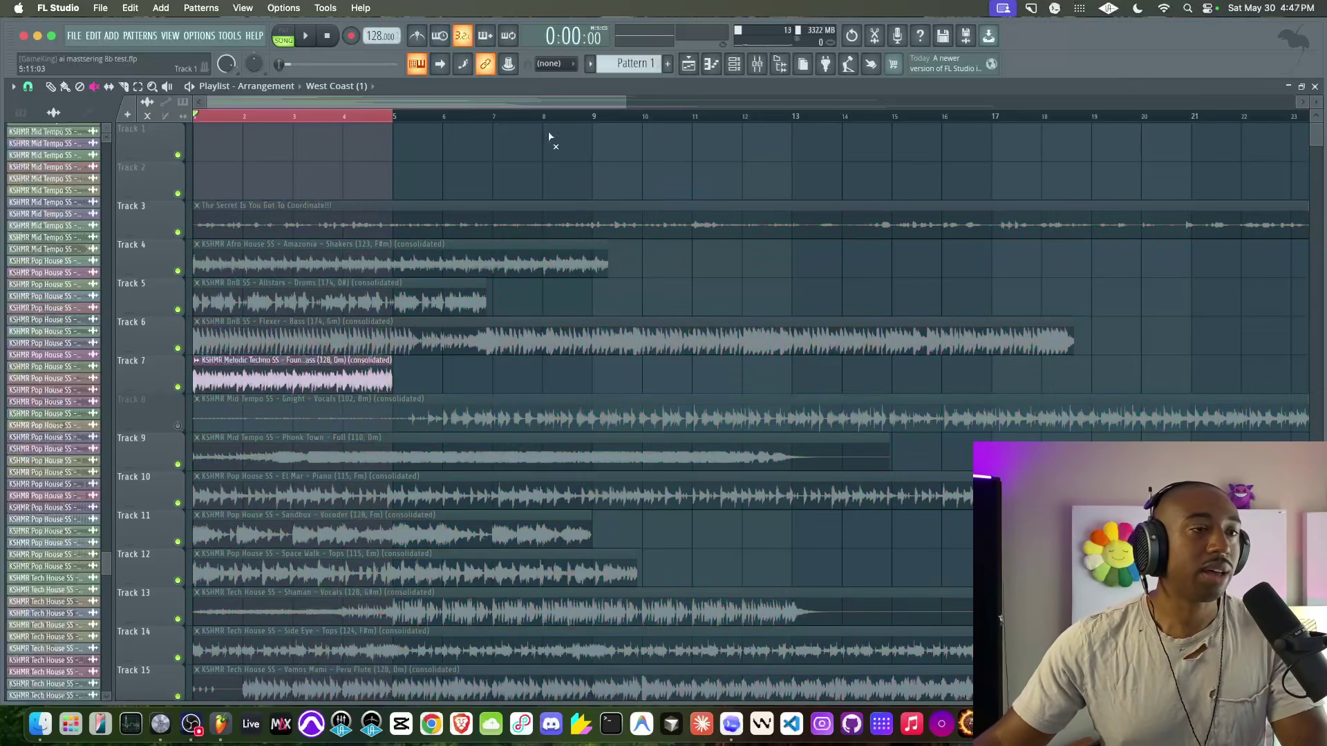
# Step: Reopen the AI Mastering plugin from the mixer's first effect slot and load the Init preset
pyautogui.click(756, 68)
pyautogui.click(1167, 299)
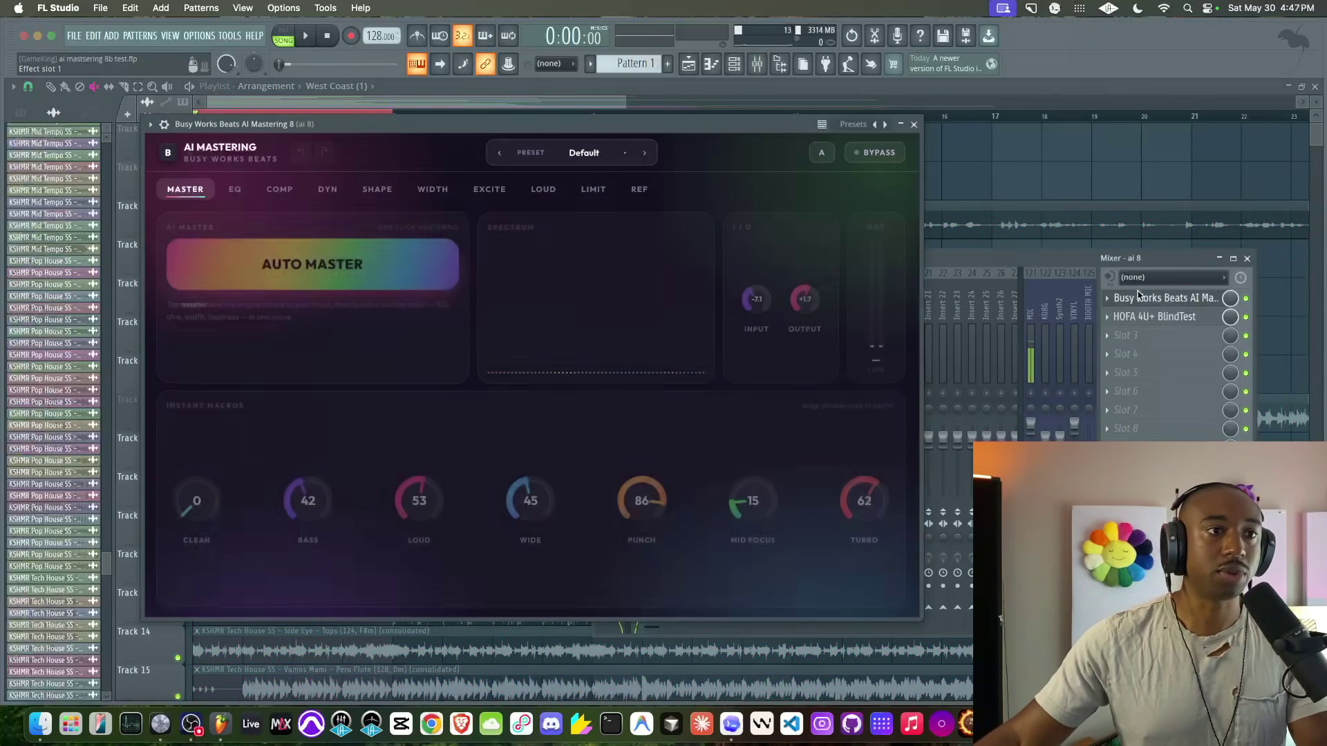
pyautogui.click(564, 160)
pyautogui.click(568, 187)
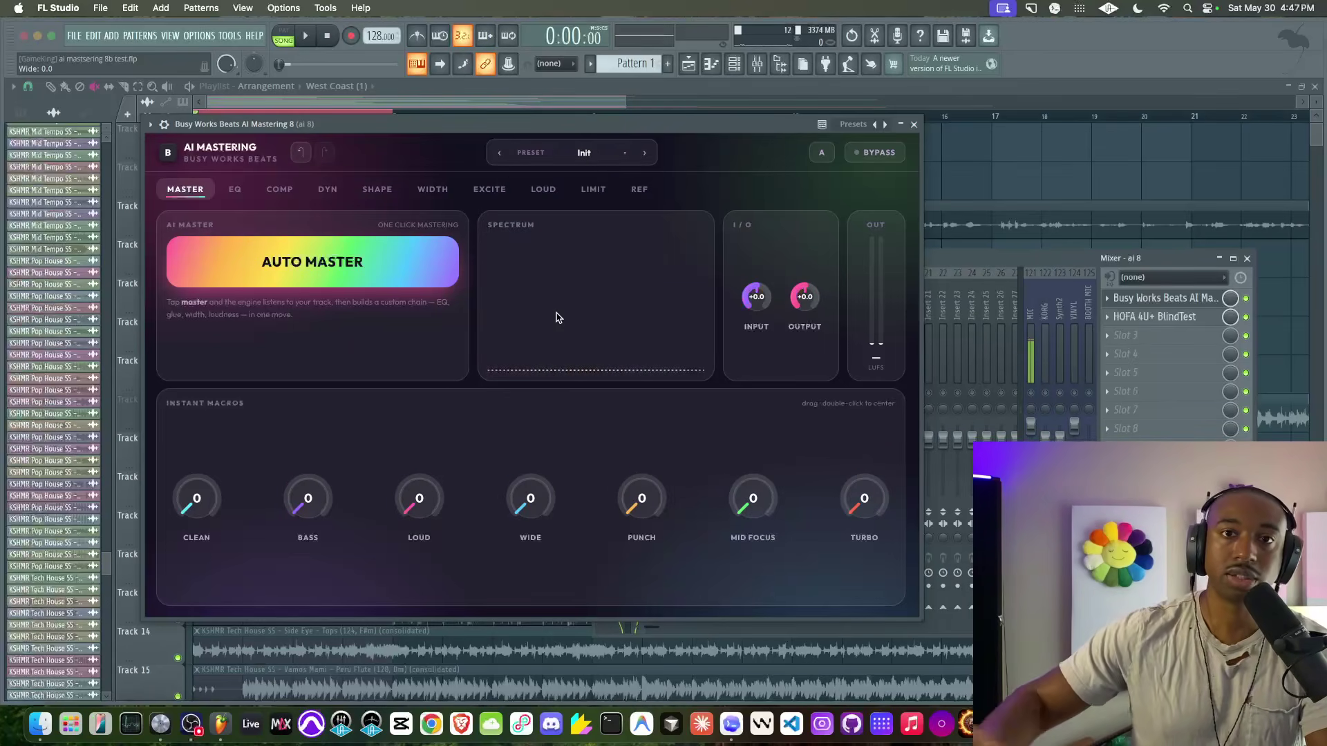
# Step: Try the Loud macro at 53 while the Track 7 bass clip plays, and reset it to 0
pyautogui.press('space')
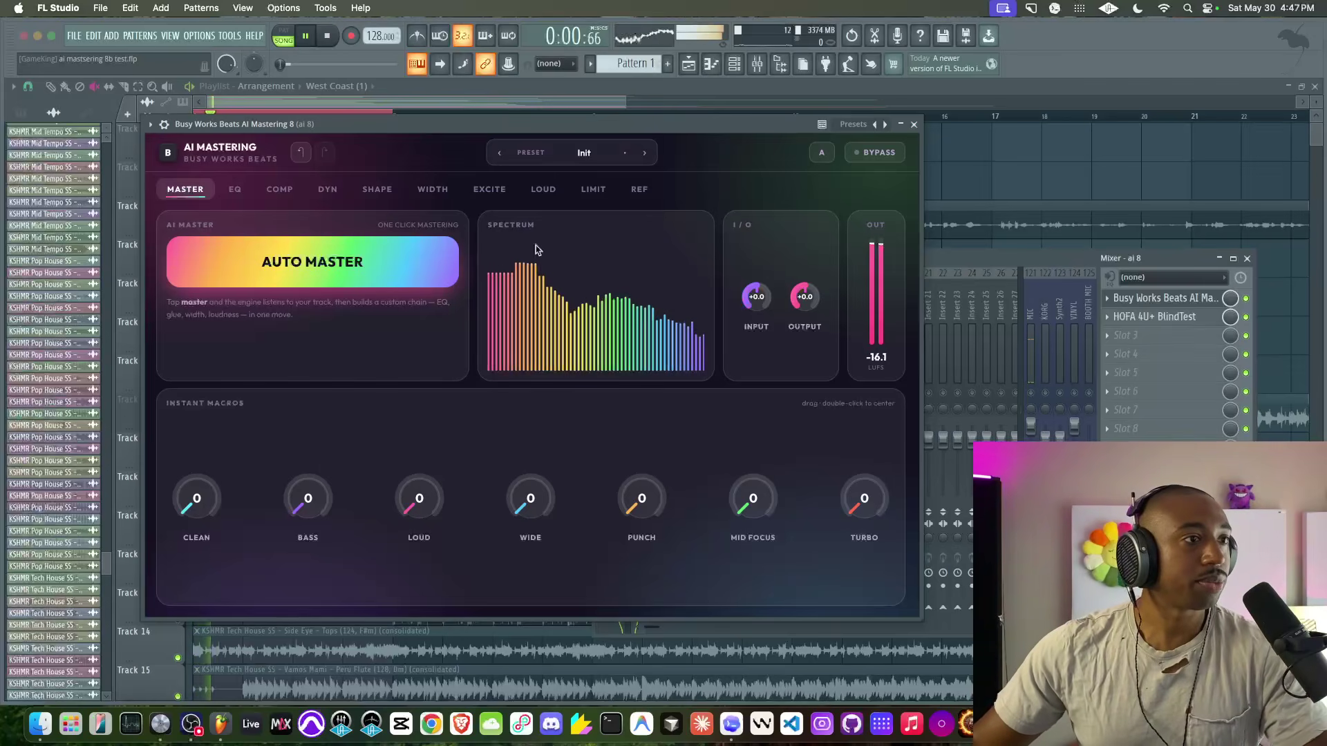
pyautogui.moveTo(525, 133)
pyautogui.mouseDown()
pyautogui.moveTo(684, 298)
pyautogui.moveTo(660, 217)
pyautogui.moveTo(550, 140)
pyautogui.mouseUp()
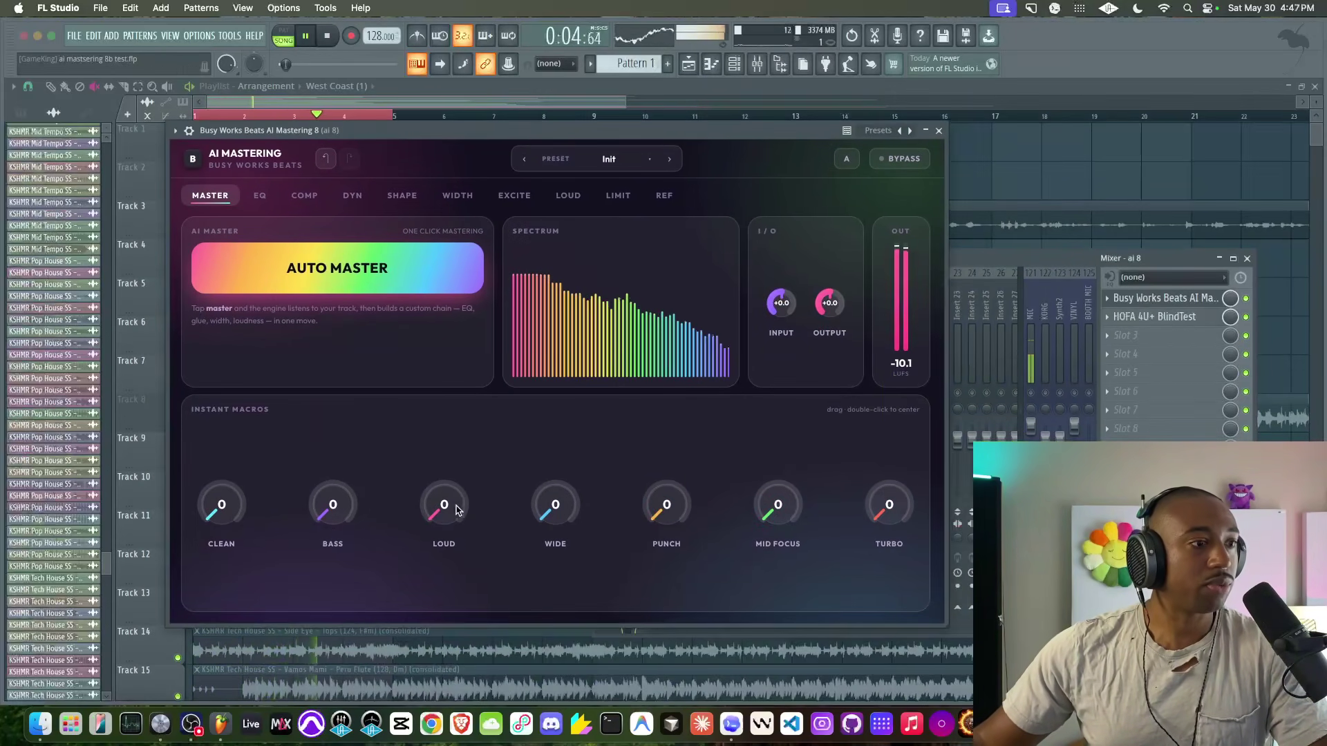
pyautogui.moveTo(443, 504); pyautogui.dragTo(475, 417)
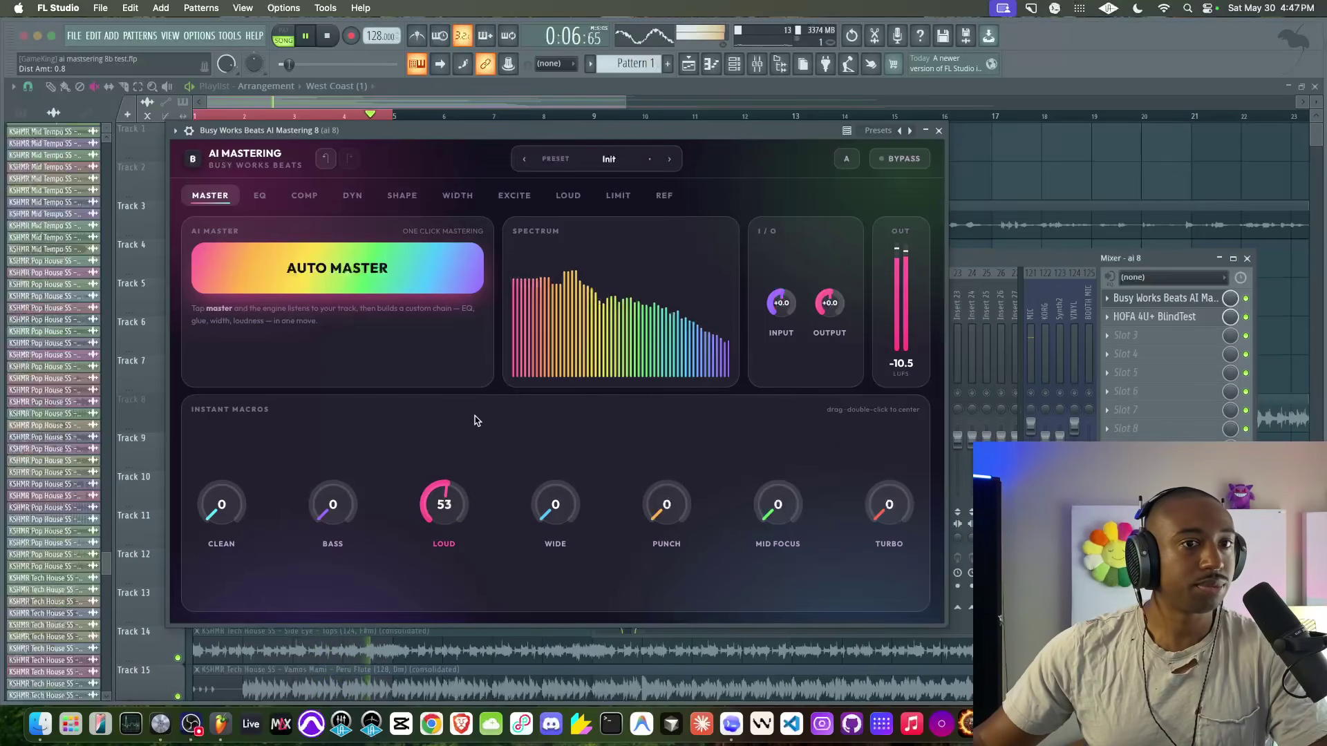
pyautogui.doubleClick(447, 503)
pyautogui.press('space')
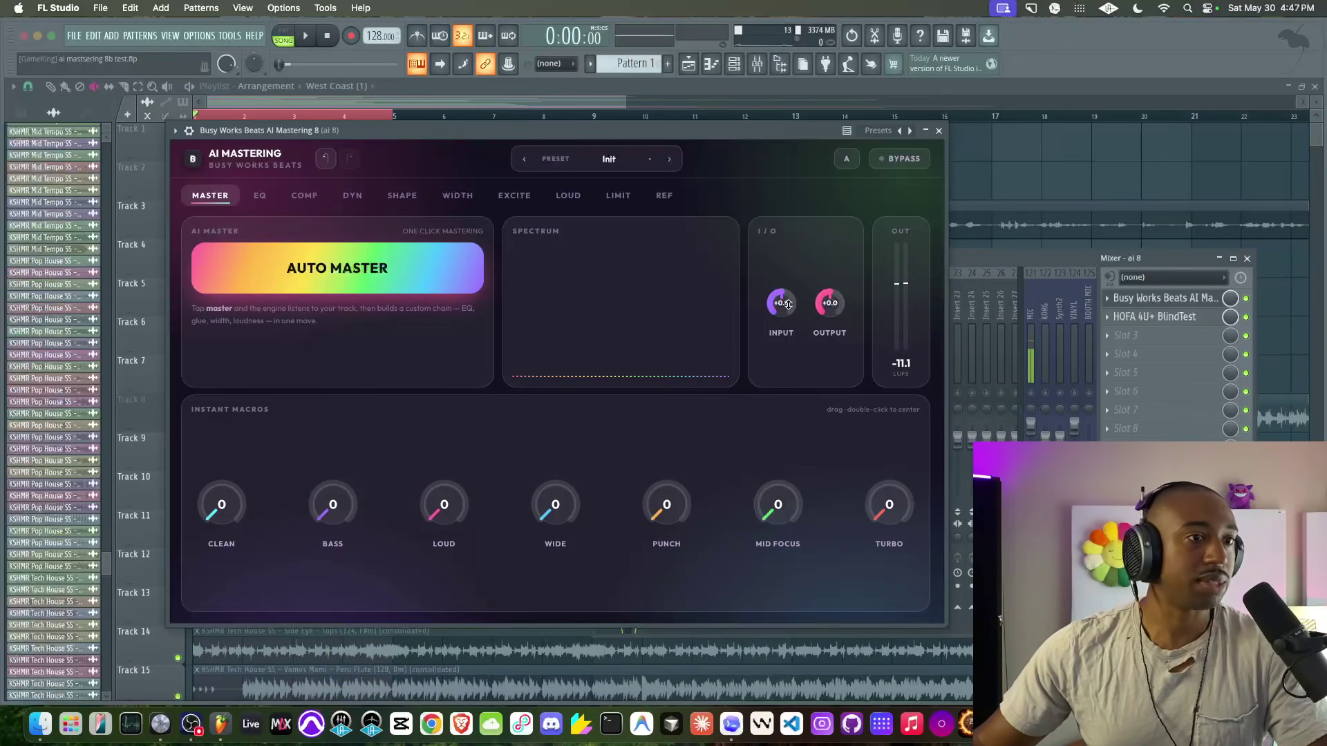
# Step: Play the clip, lower the Input gain to -5.4 and set the Loud macro to 63
pyautogui.click(354, 263)
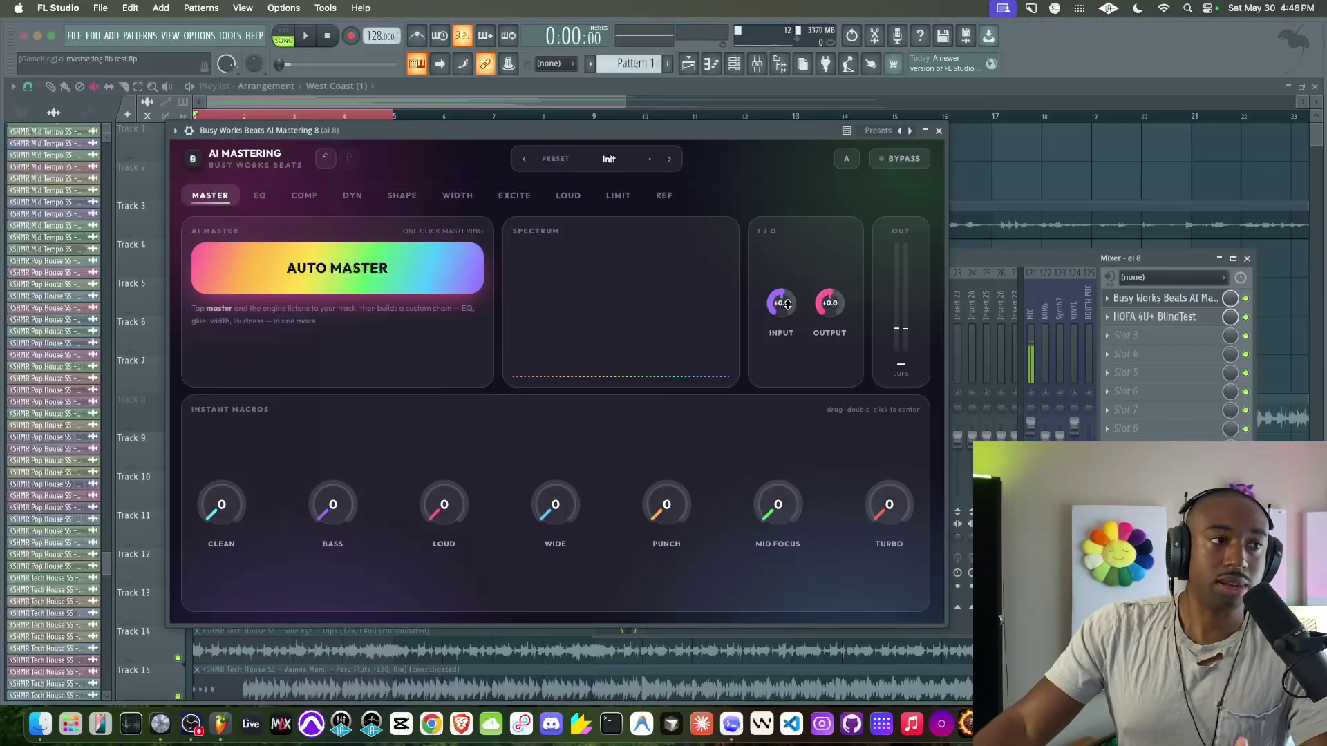
pyautogui.press('space')
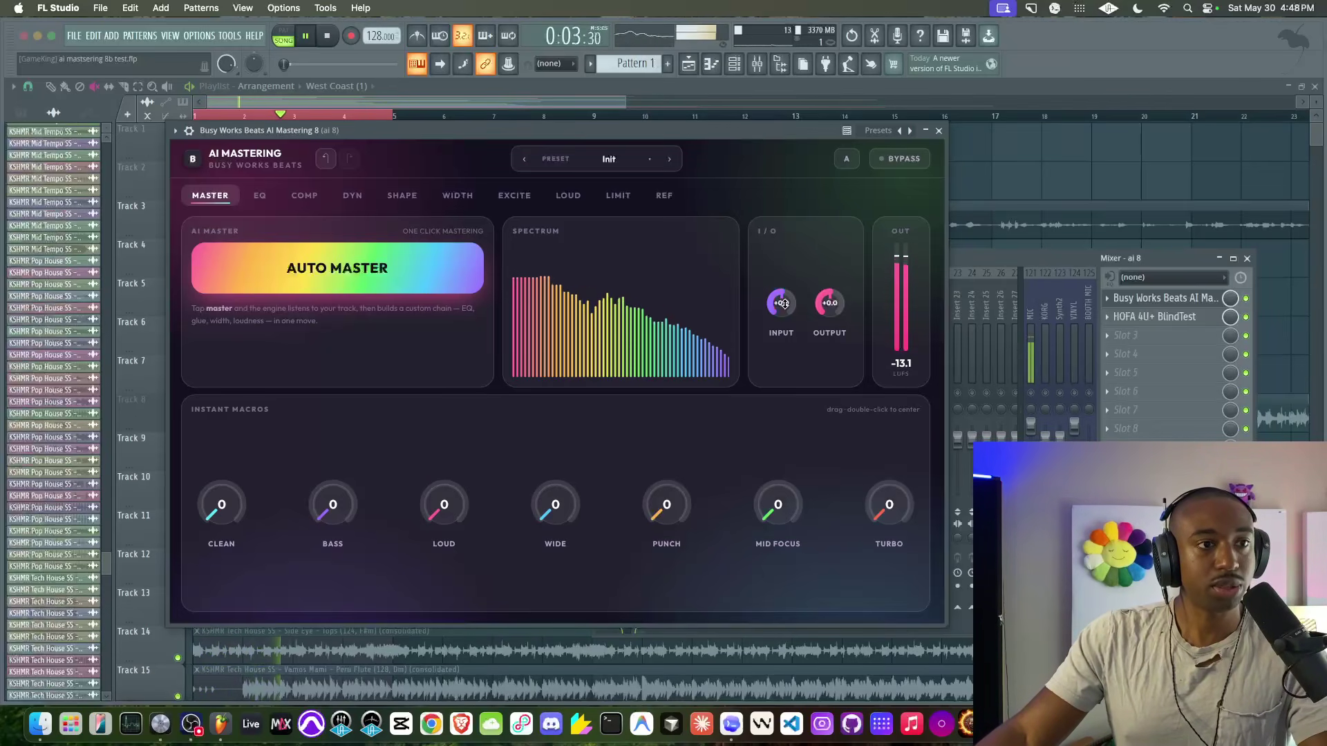
pyautogui.moveTo(787, 308); pyautogui.dragTo(768, 330)
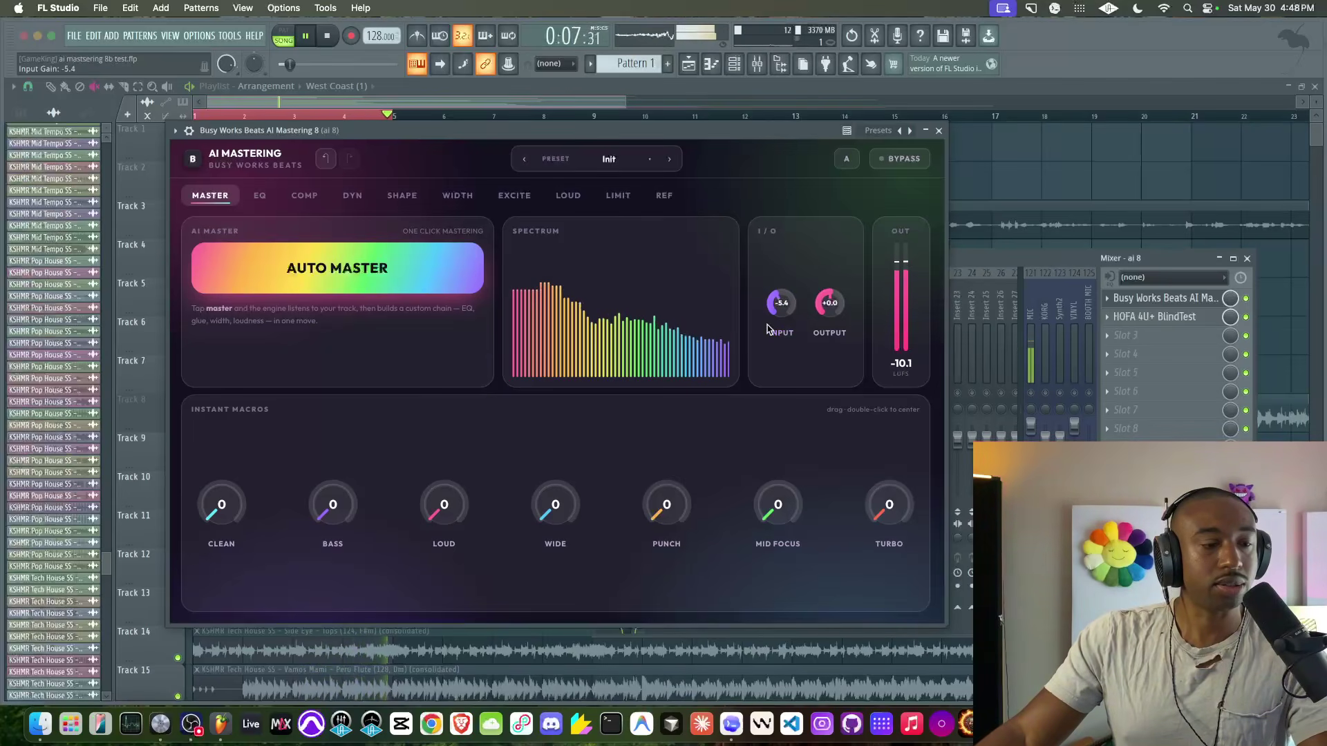
pyautogui.moveTo(444, 508); pyautogui.dragTo(610, 487)
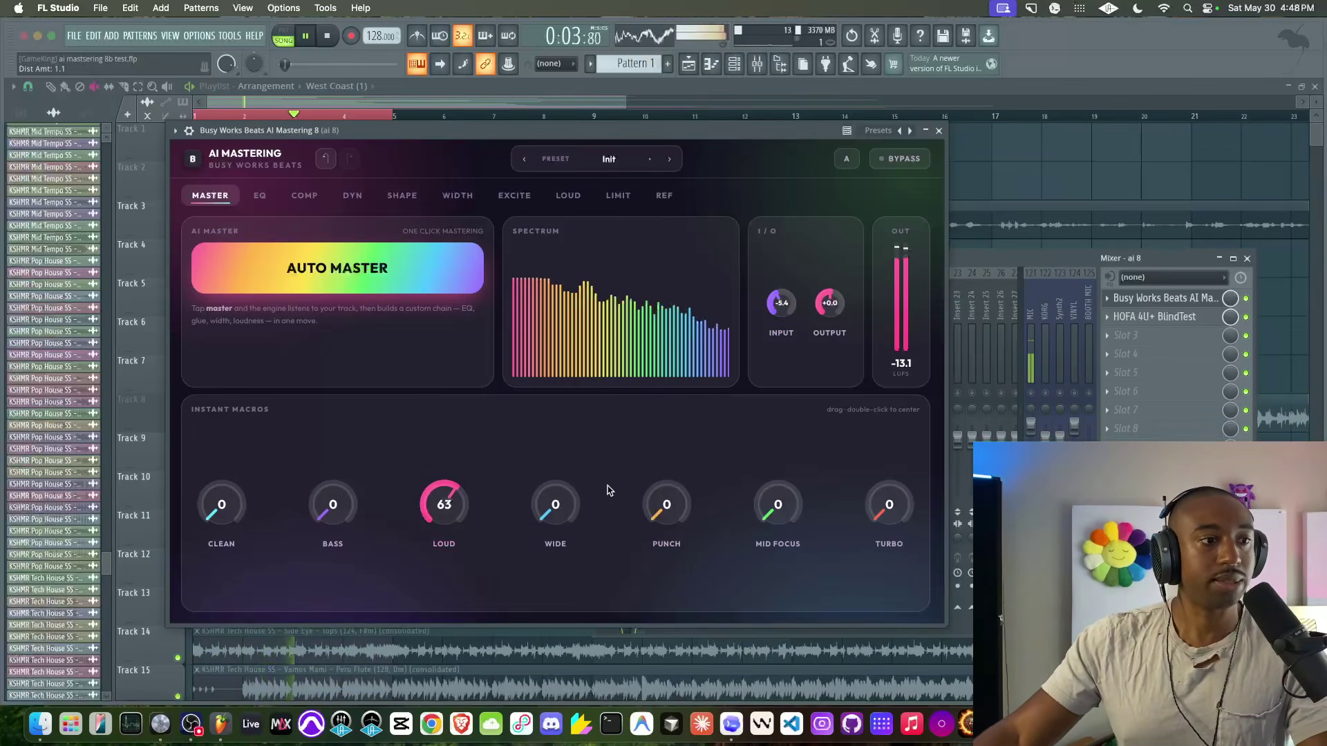
# Step: Compare the Loud setting with the bypassed signal, leave the plugin active and stop playback
pyautogui.click(885, 158)
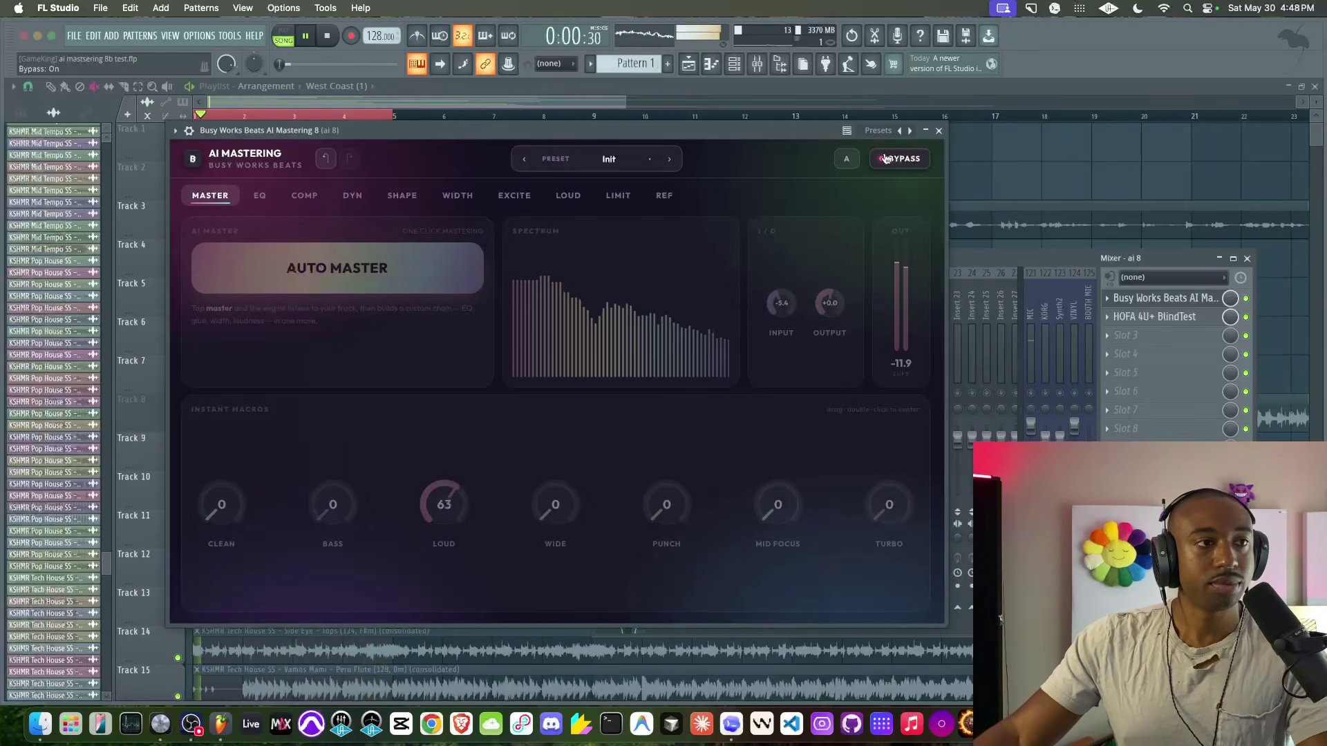
pyautogui.click(885, 158)
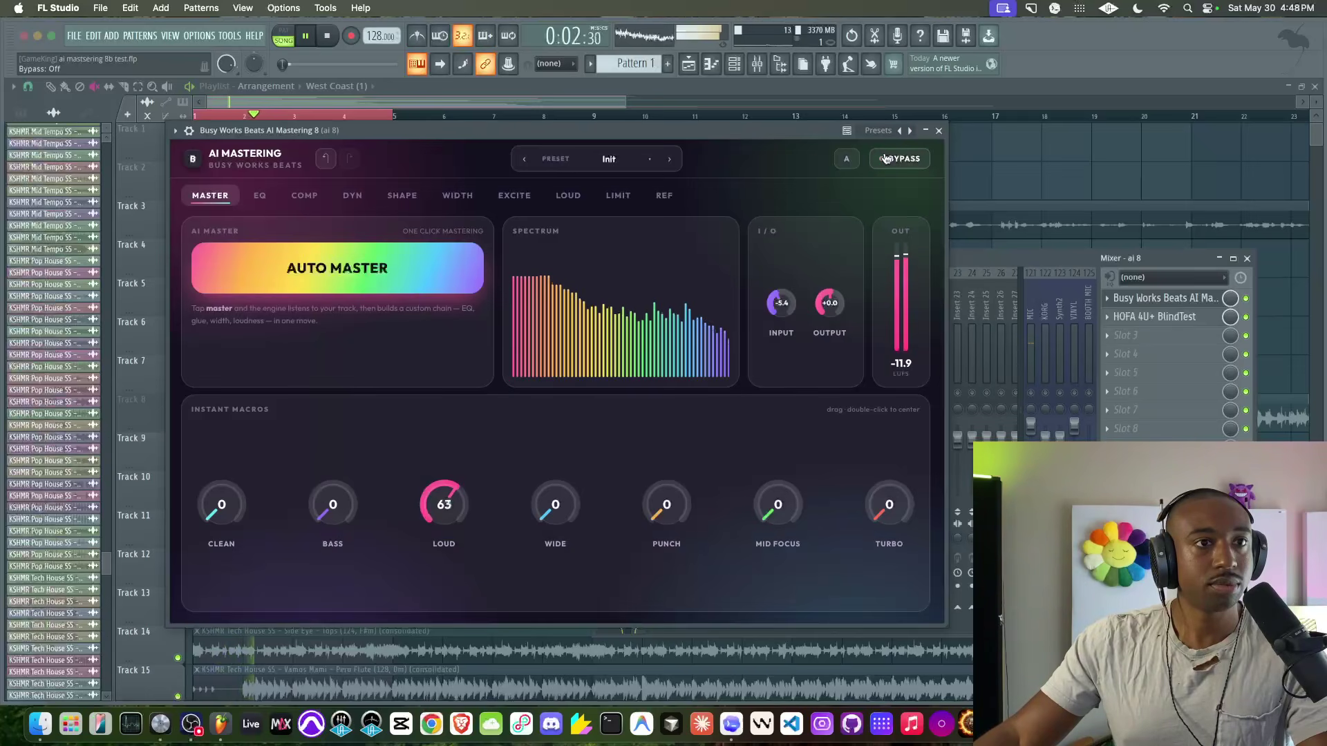
pyautogui.press('space')
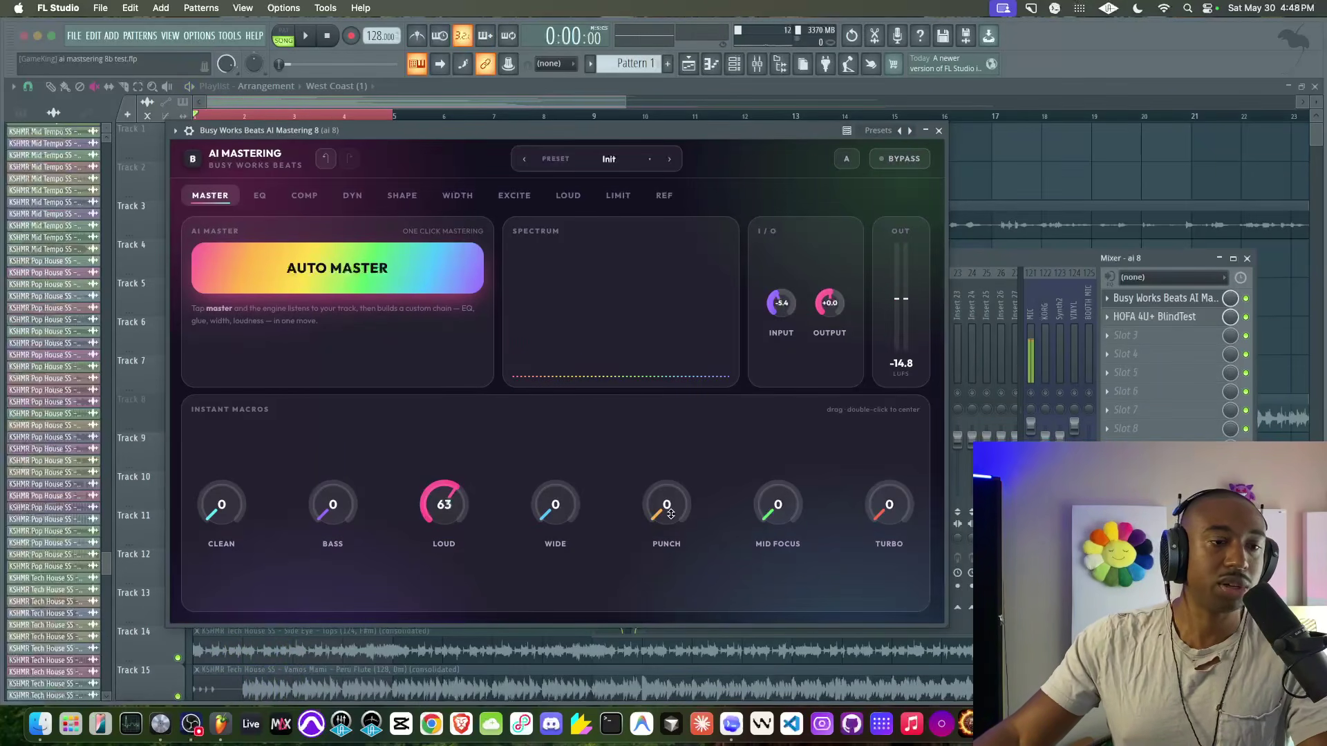
# Step: Play the clip, set the Punch macro to 75 and compare the result with the bypassed signal
pyautogui.press('space')
pyautogui.moveTo(670, 514); pyautogui.dragTo(706, 382)
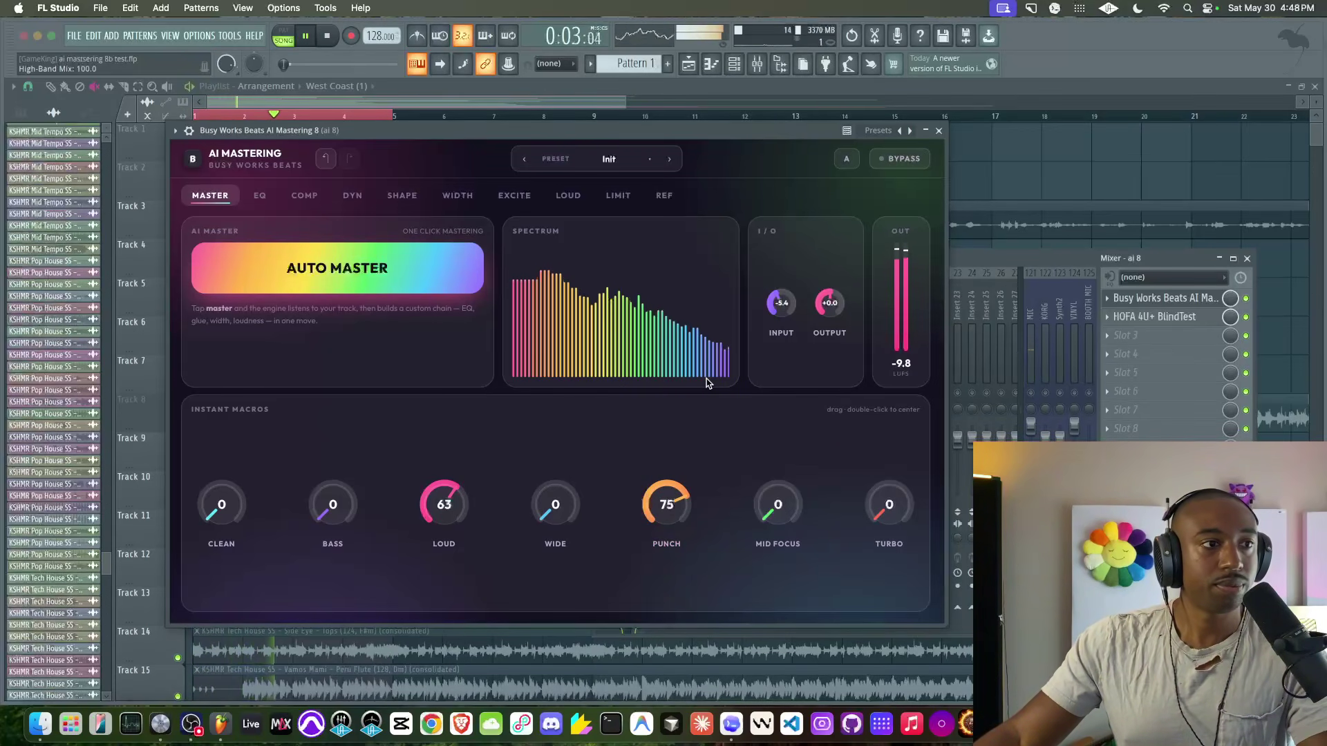
pyautogui.click(895, 168)
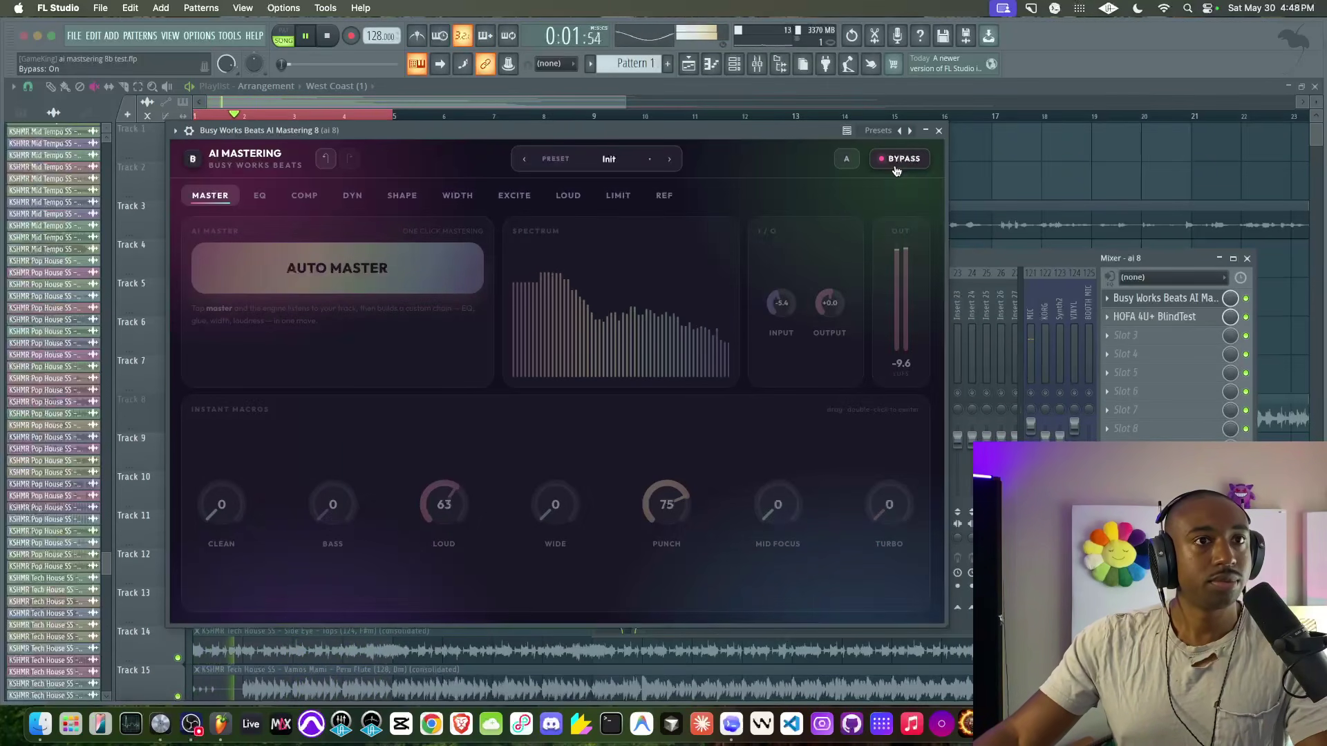
pyautogui.click(896, 168)
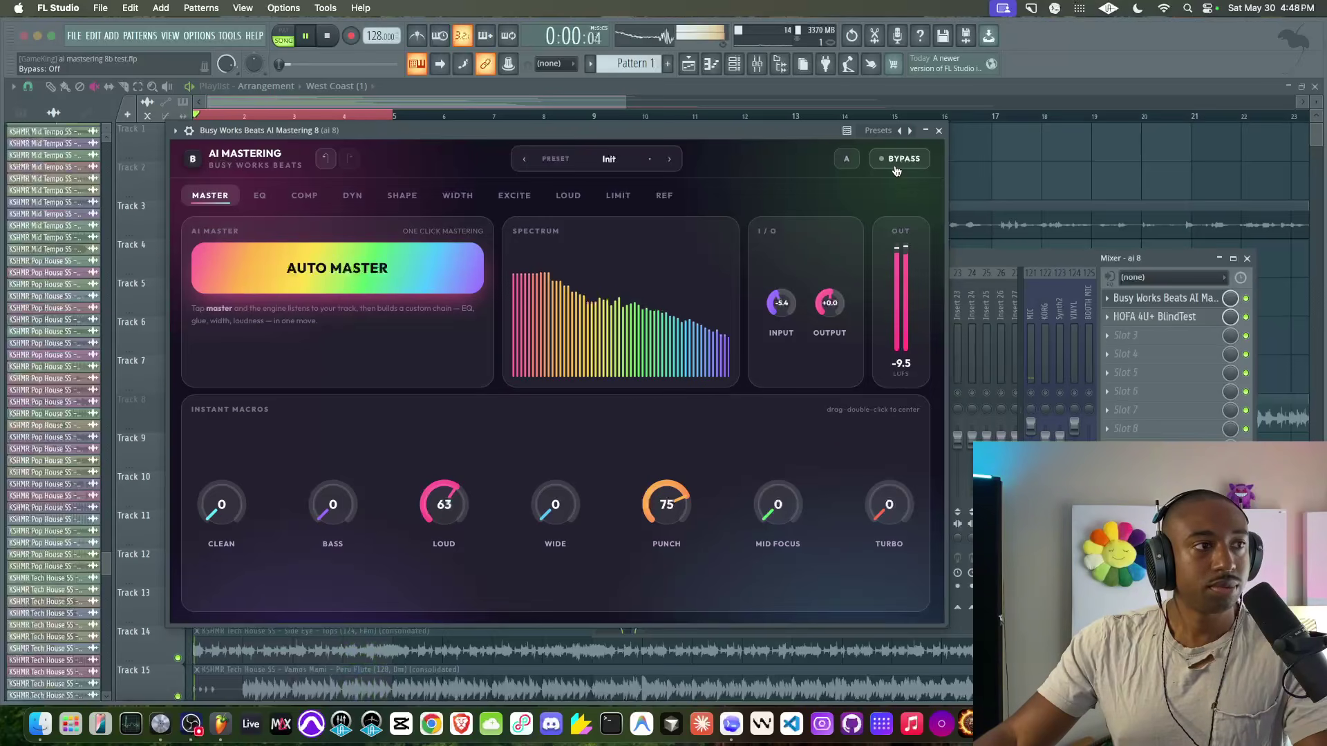
pyautogui.press('space')
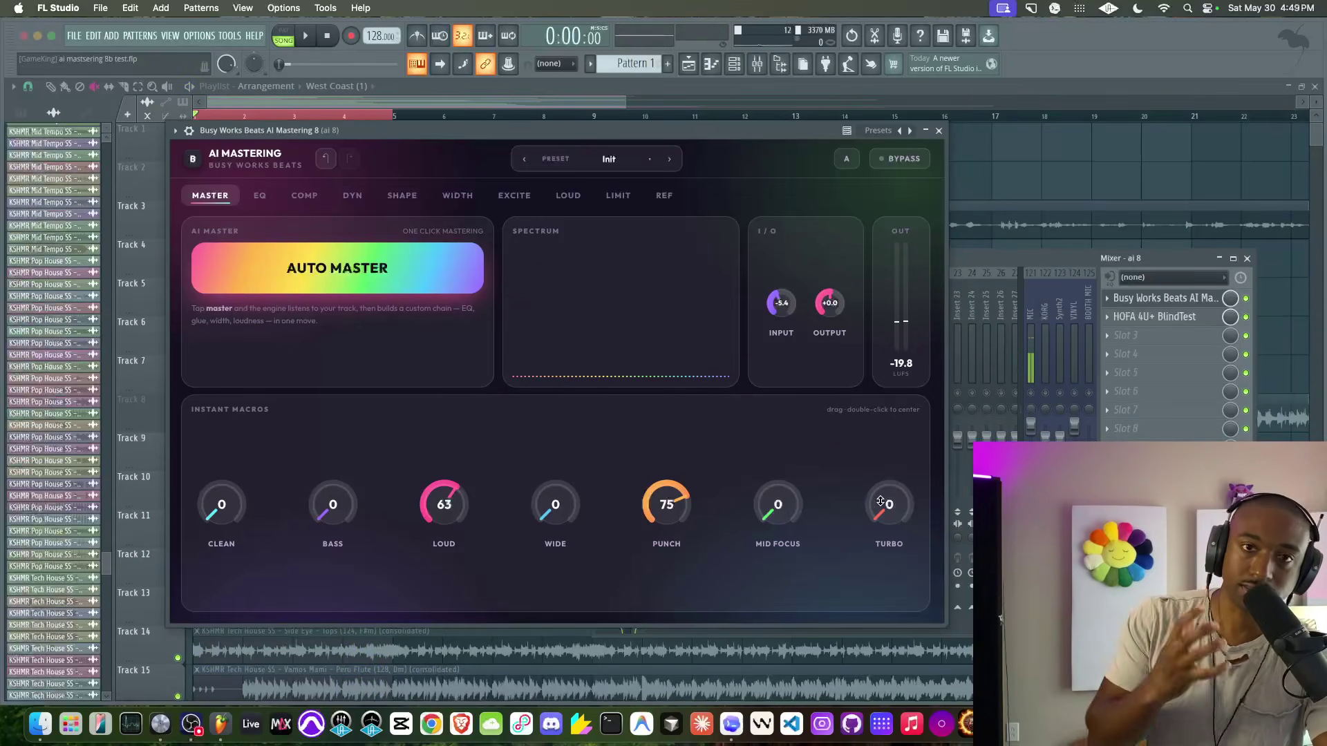
# Step: Restart playback and set the Turbo macro to 82
pyautogui.press('space')
pyautogui.moveTo(881, 502); pyautogui.dragTo(921, 342)
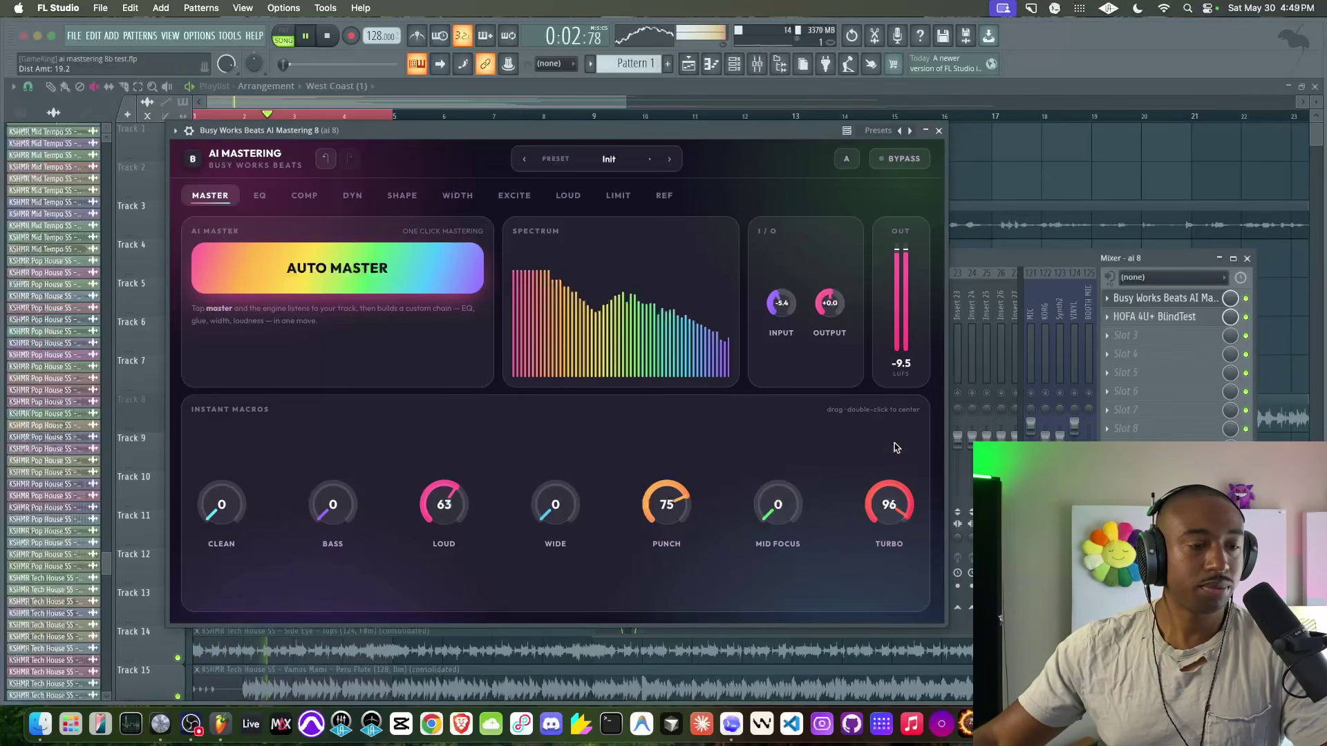
pyautogui.moveTo(892, 491); pyautogui.dragTo(889, 508)
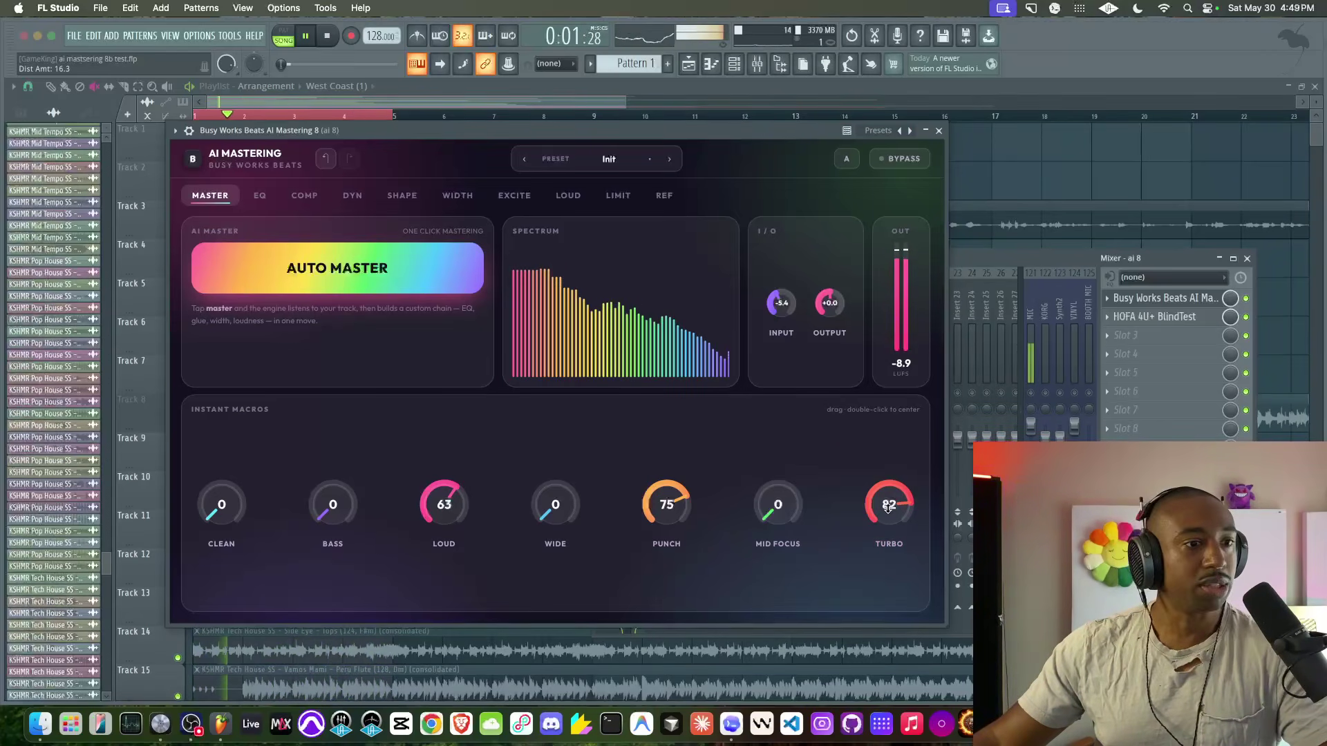
# Step: Set the Mid Focus macro to 30 and the Wide macro to 45, and compare the result with the bypassed signal
pyautogui.moveTo(781, 506); pyautogui.dragTo(759, 563)
pyautogui.moveTo(554, 470); pyautogui.dragTo(576, 417)
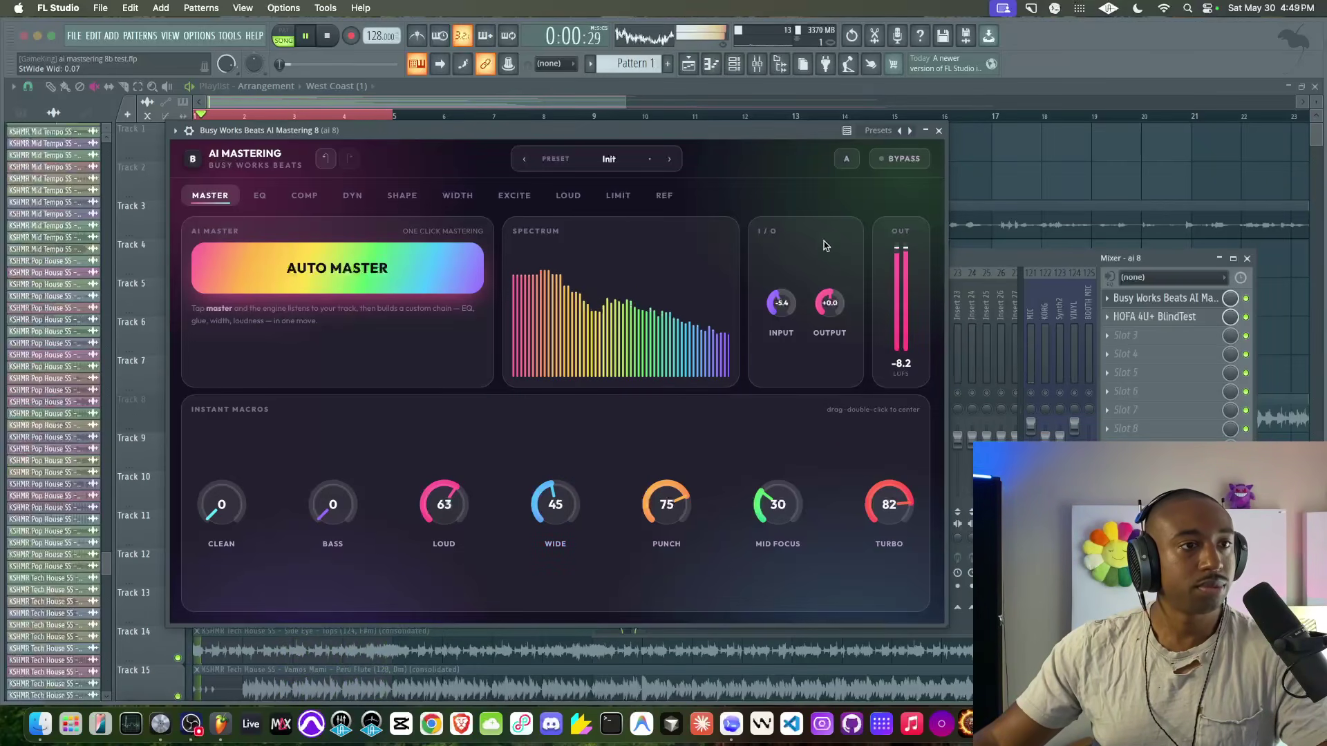
pyautogui.click(912, 156)
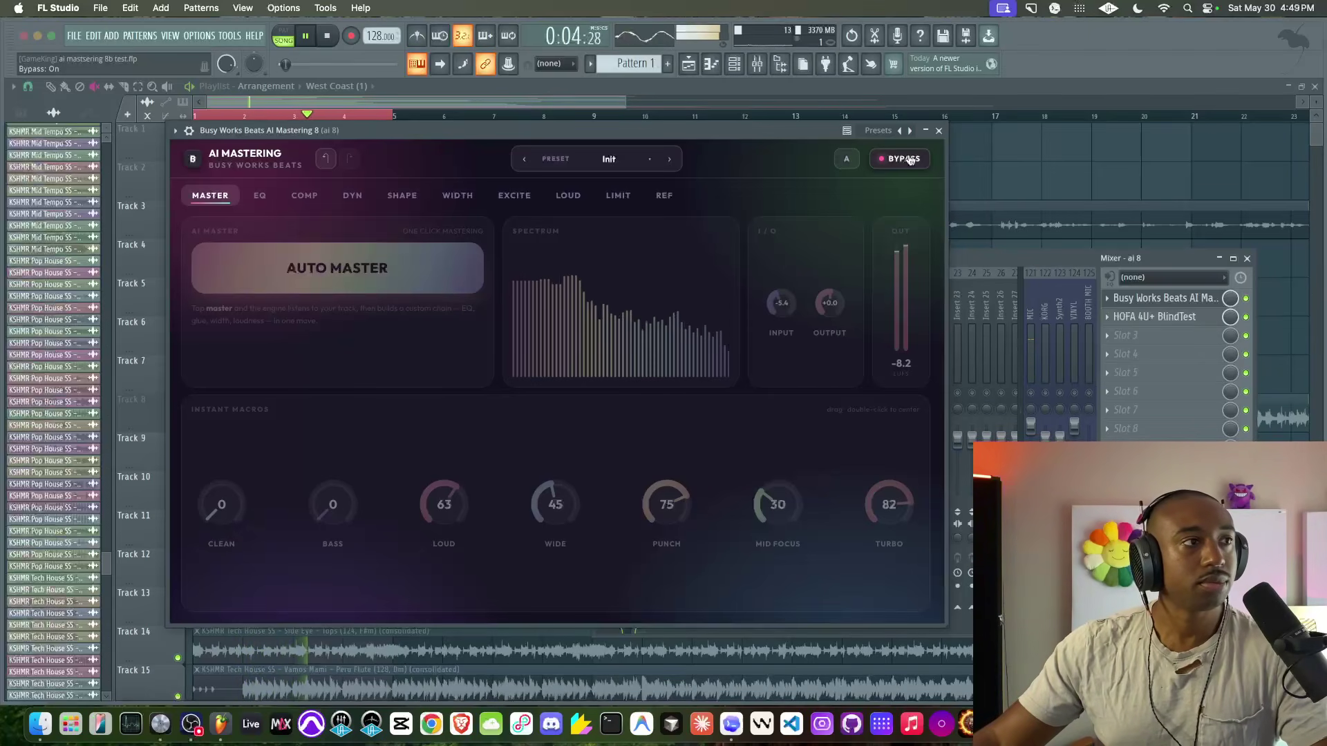
pyautogui.click(910, 160)
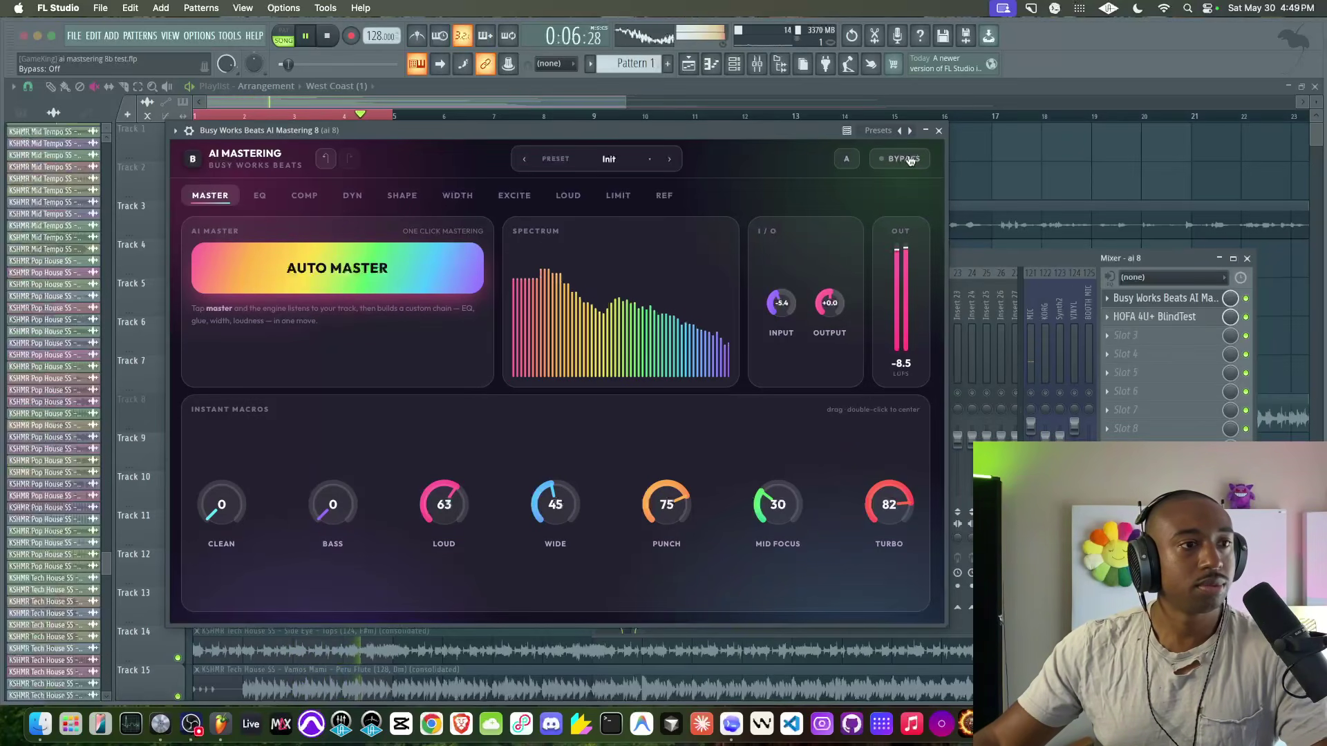
pyautogui.press('space')
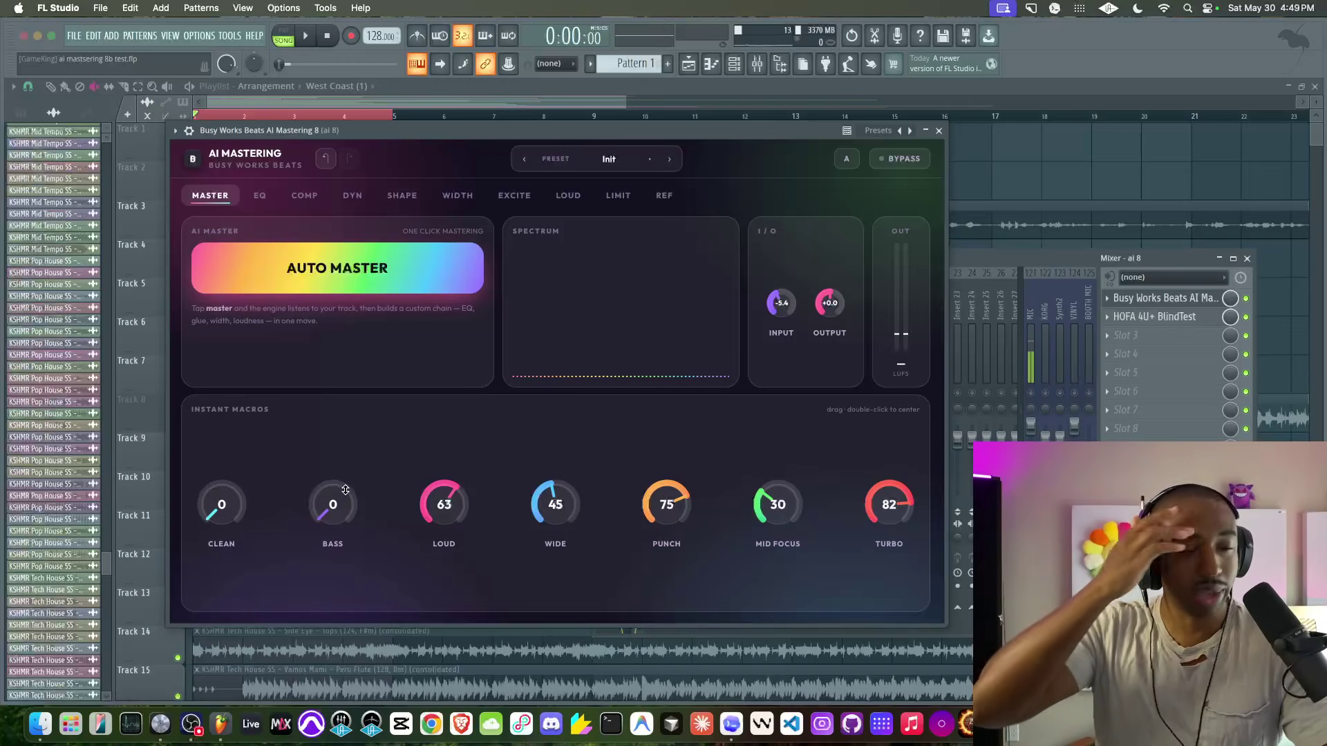
# Step: Play the clip and compare the sound with the EQ's high-pass filter off and back on
pyautogui.press('space')
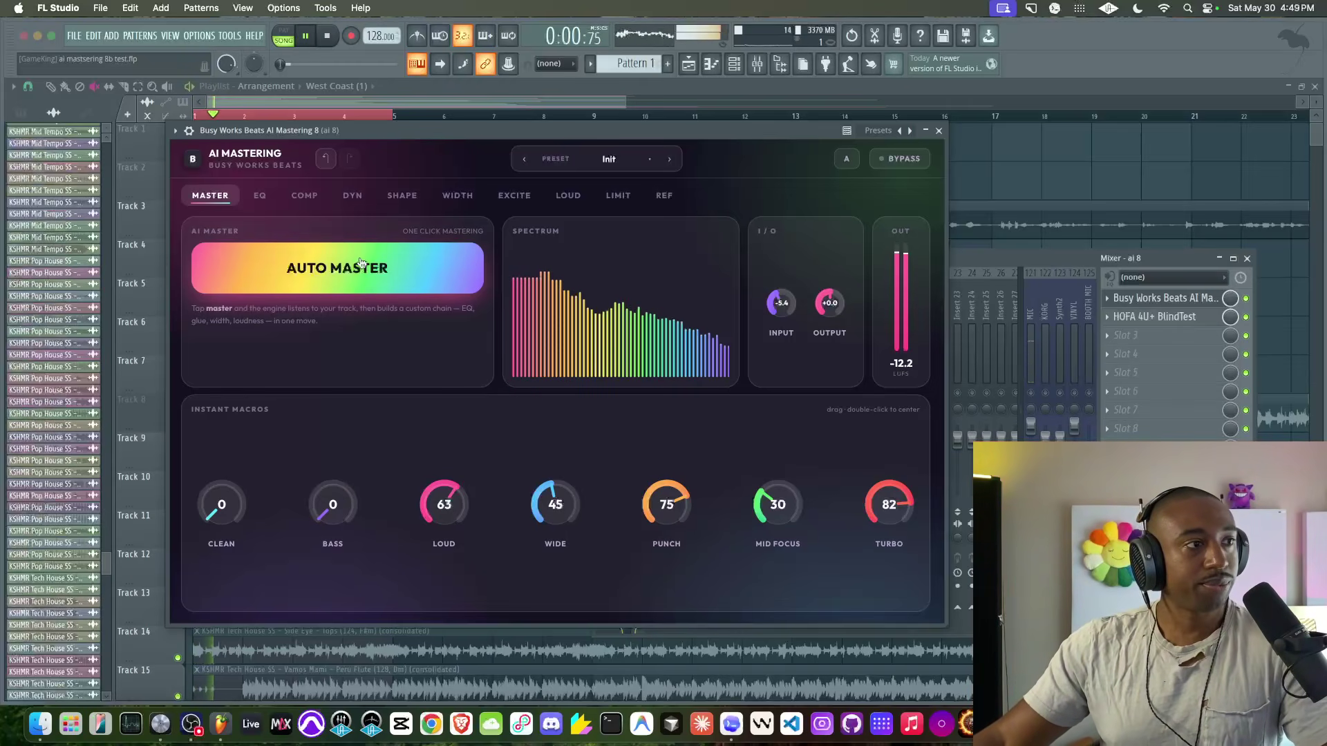
pyautogui.click(260, 195)
pyautogui.click(517, 523)
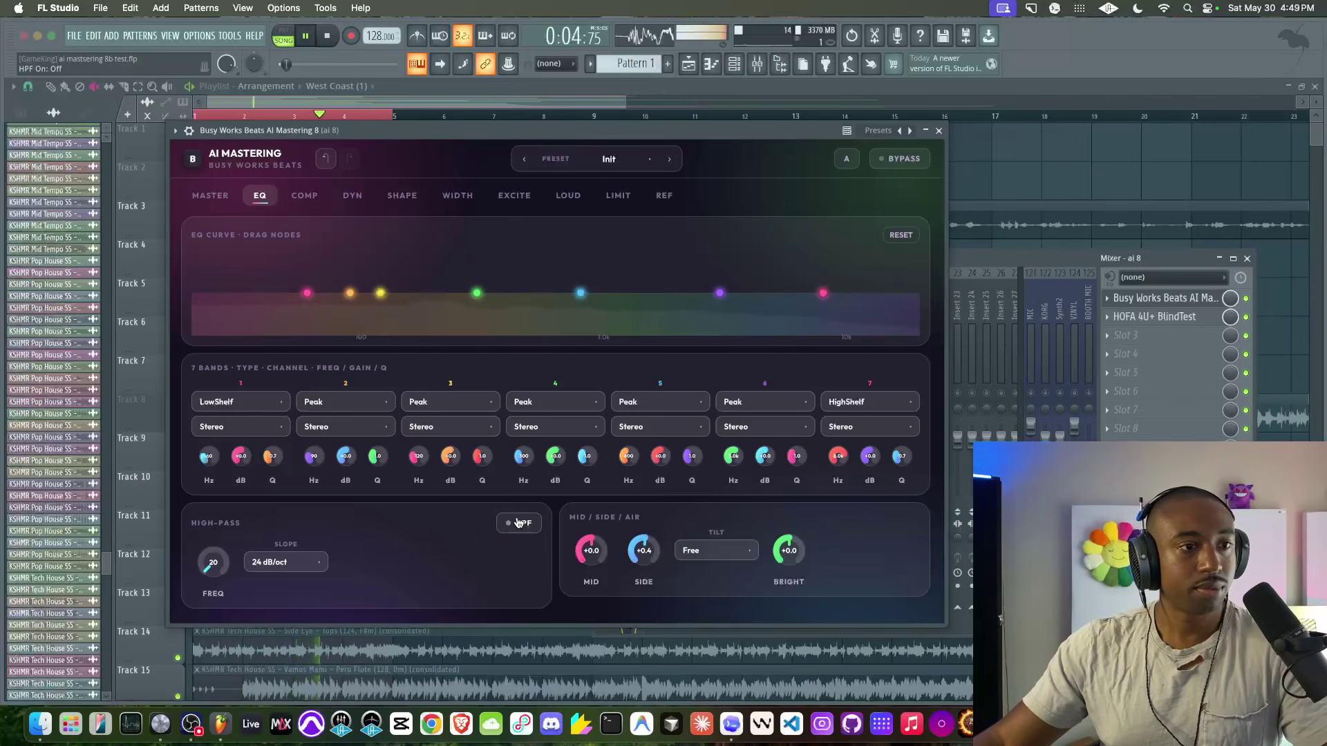
pyautogui.click(516, 523)
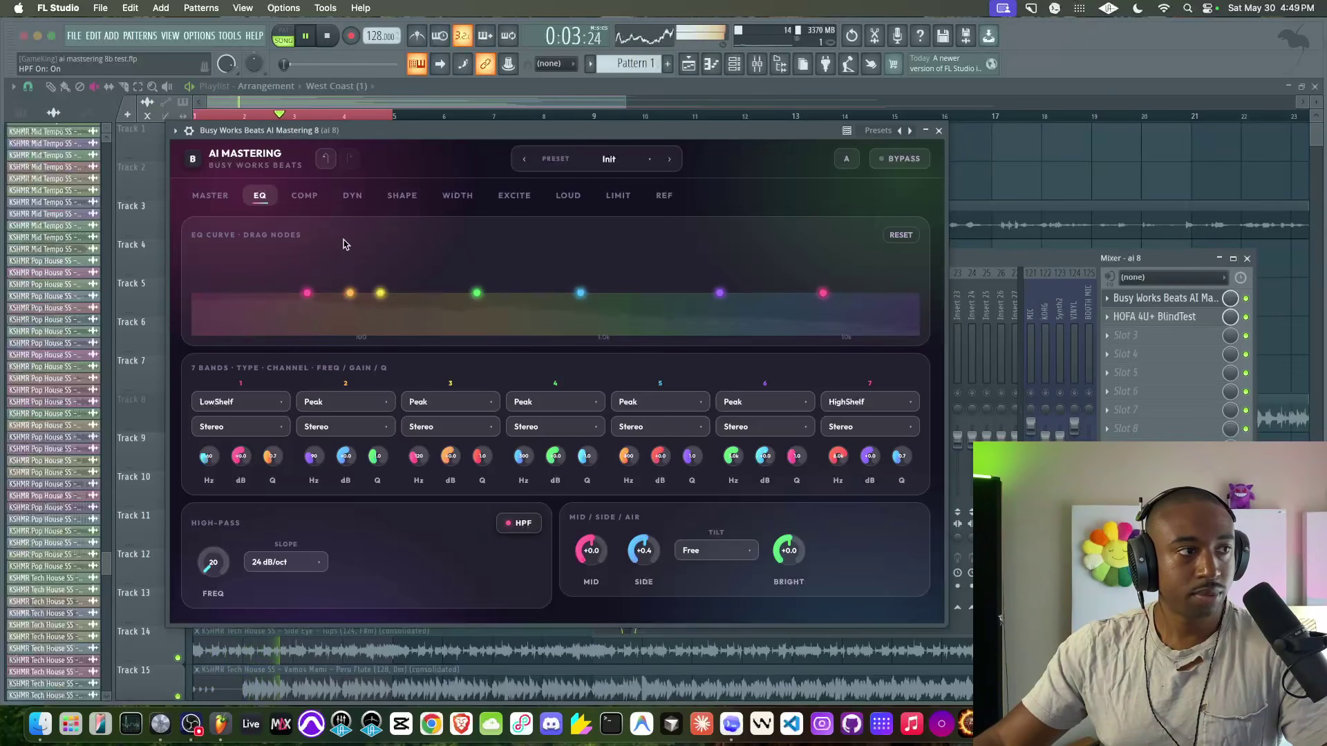
# Step: Raise the master Output gain to +2.4 and stop playback
pyautogui.click(210, 195)
pyautogui.moveTo(836, 314)
pyautogui.mouseDown()
pyautogui.moveTo(838, 290)
pyautogui.moveTo(831, 308)
pyautogui.mouseUp()
pyautogui.press('space')
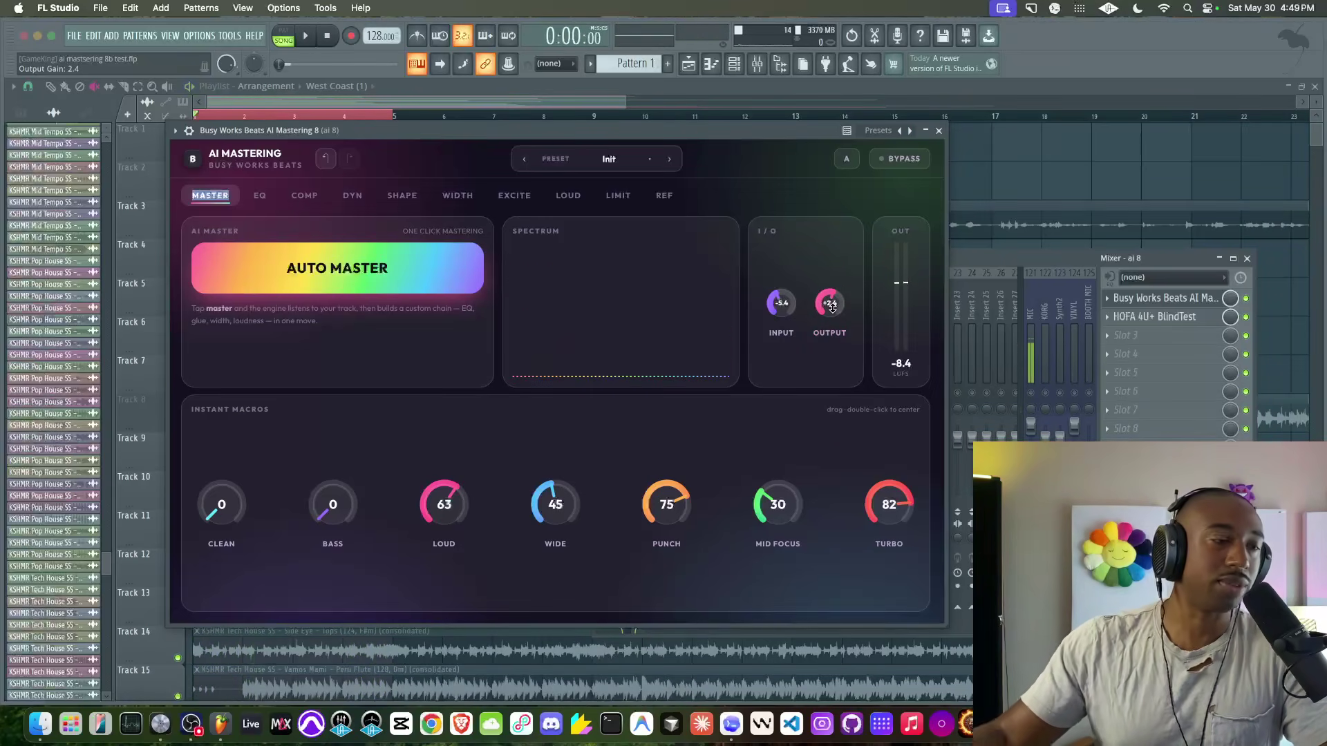
# Step: Lower the gain of the EQ's band 1 low shelf to -6.7 dB and play the clip
pyautogui.click(259, 195)
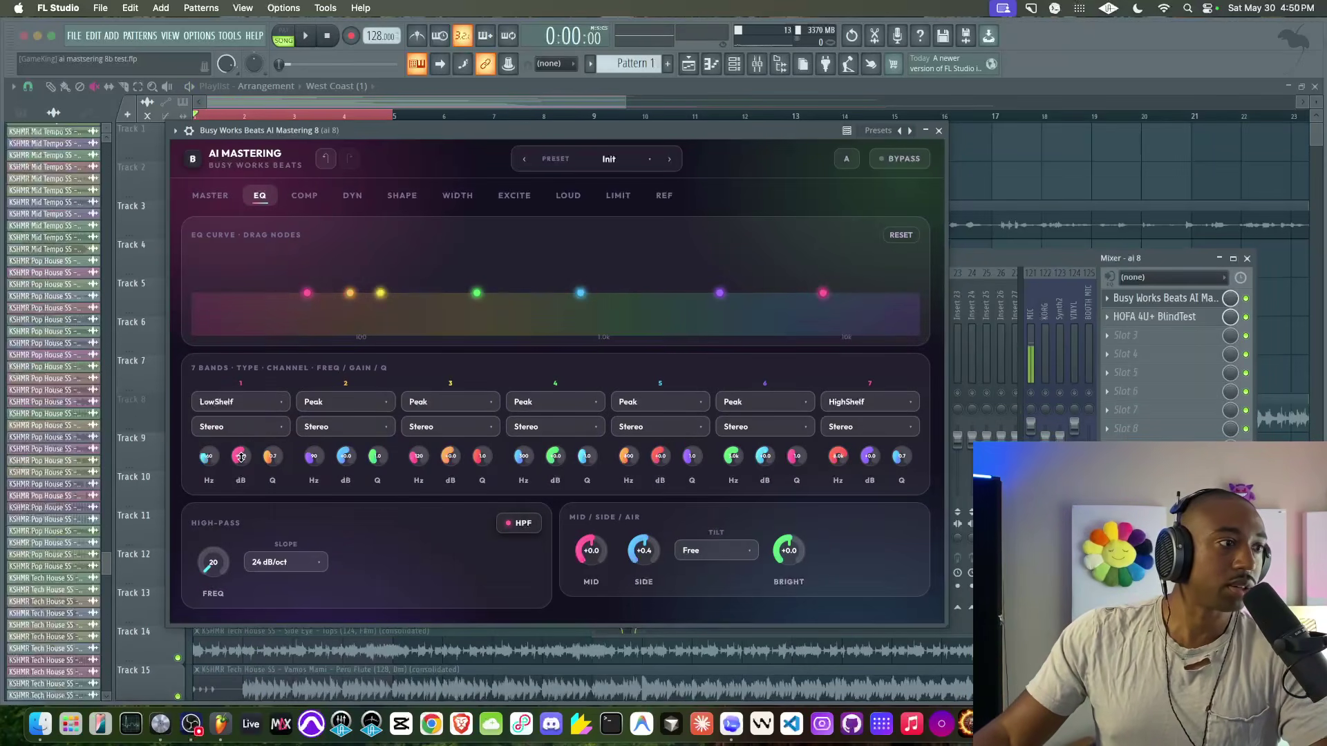
pyautogui.moveTo(240, 457); pyautogui.dragTo(240, 458)
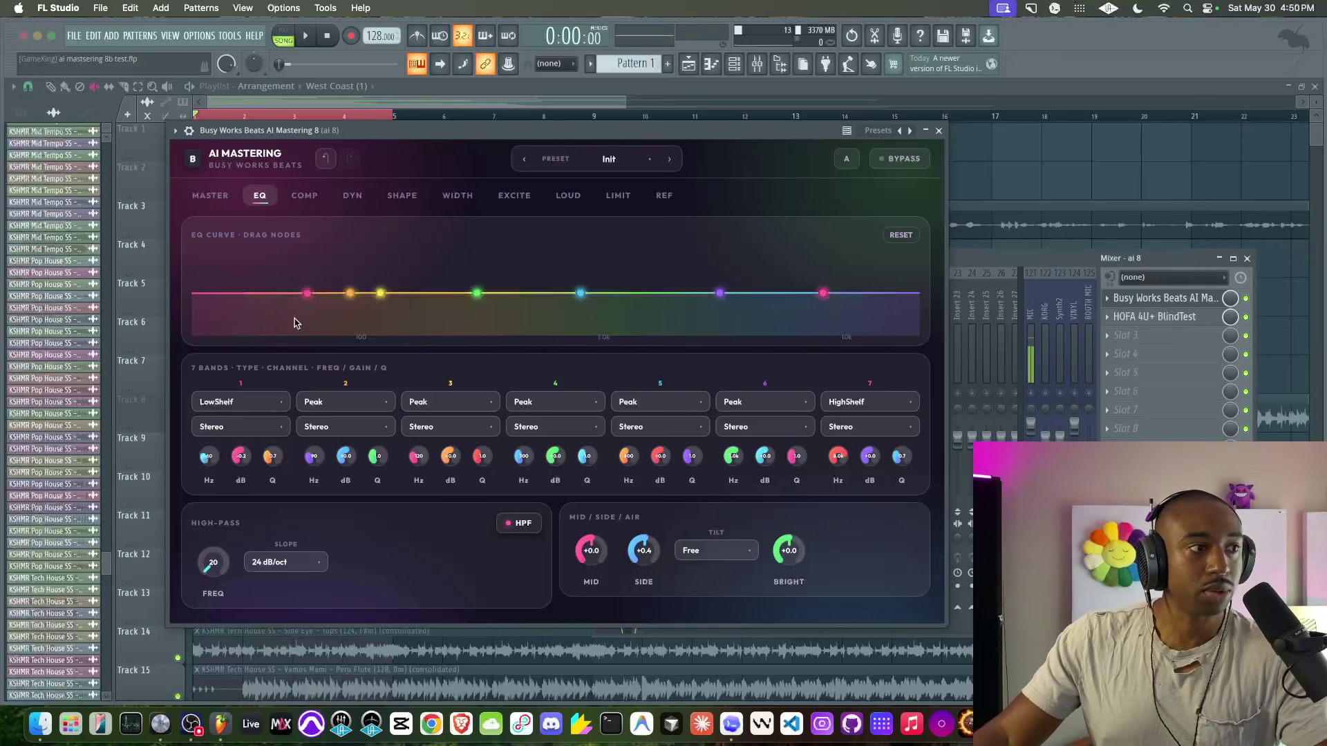
pyautogui.moveTo(241, 453)
pyautogui.mouseDown()
pyautogui.moveTo(239, 471)
pyautogui.moveTo(242, 401)
pyautogui.moveTo(234, 455)
pyautogui.mouseUp()
pyautogui.press('space')
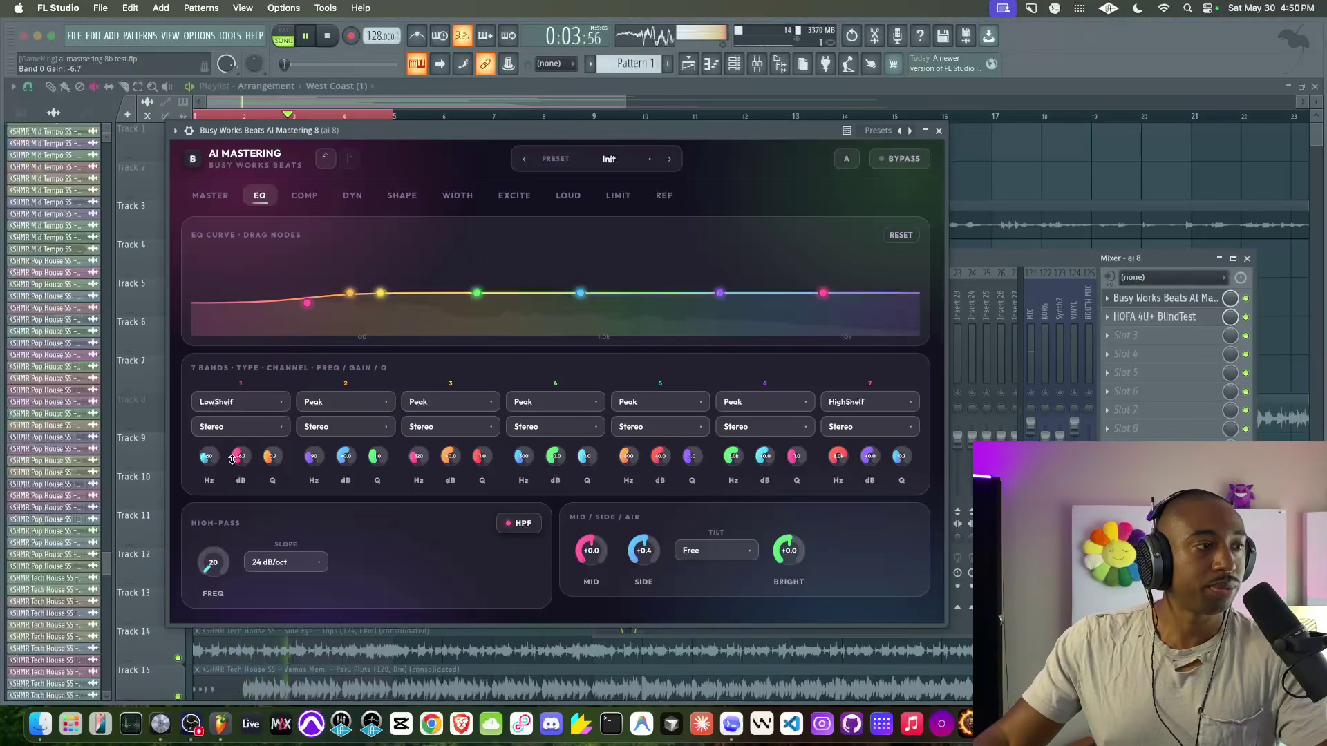
# Step: Return to the master page and compare the EQ-adjusted master with the bypassed signal
pyautogui.click(226, 204)
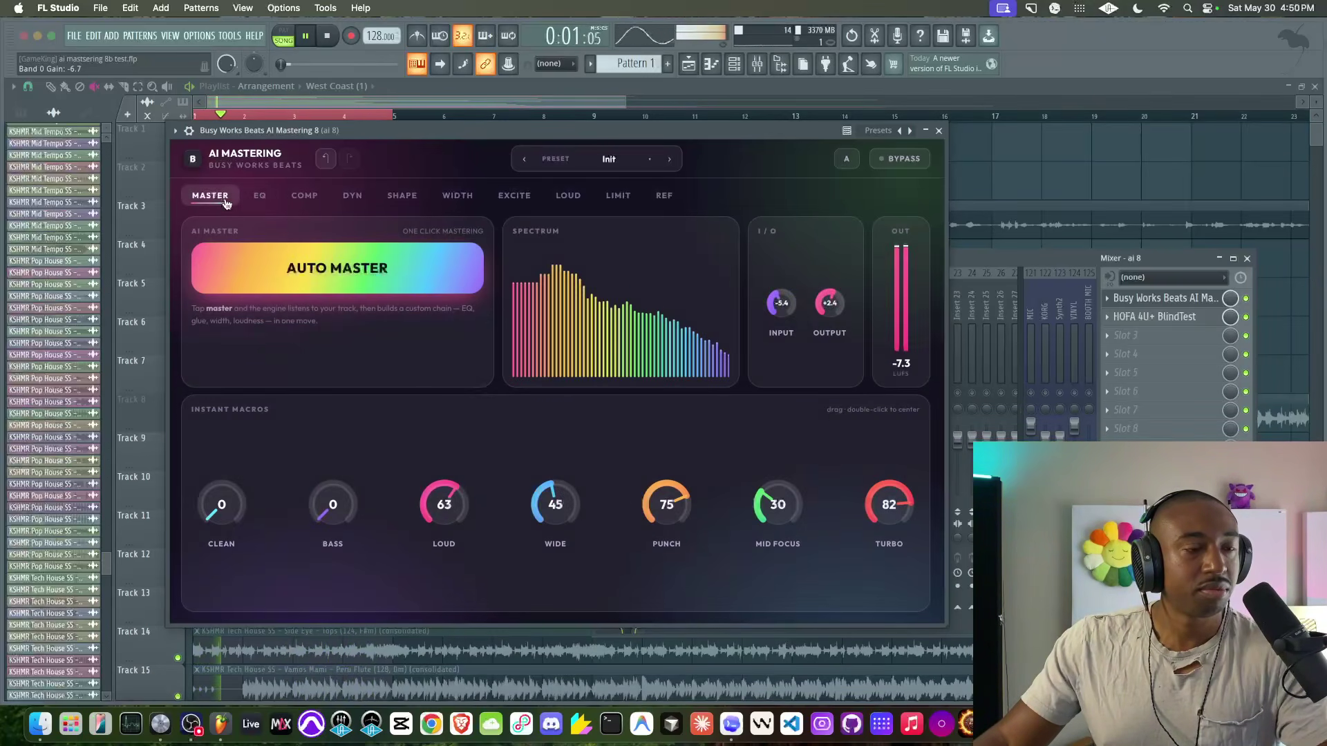
pyautogui.click(911, 164)
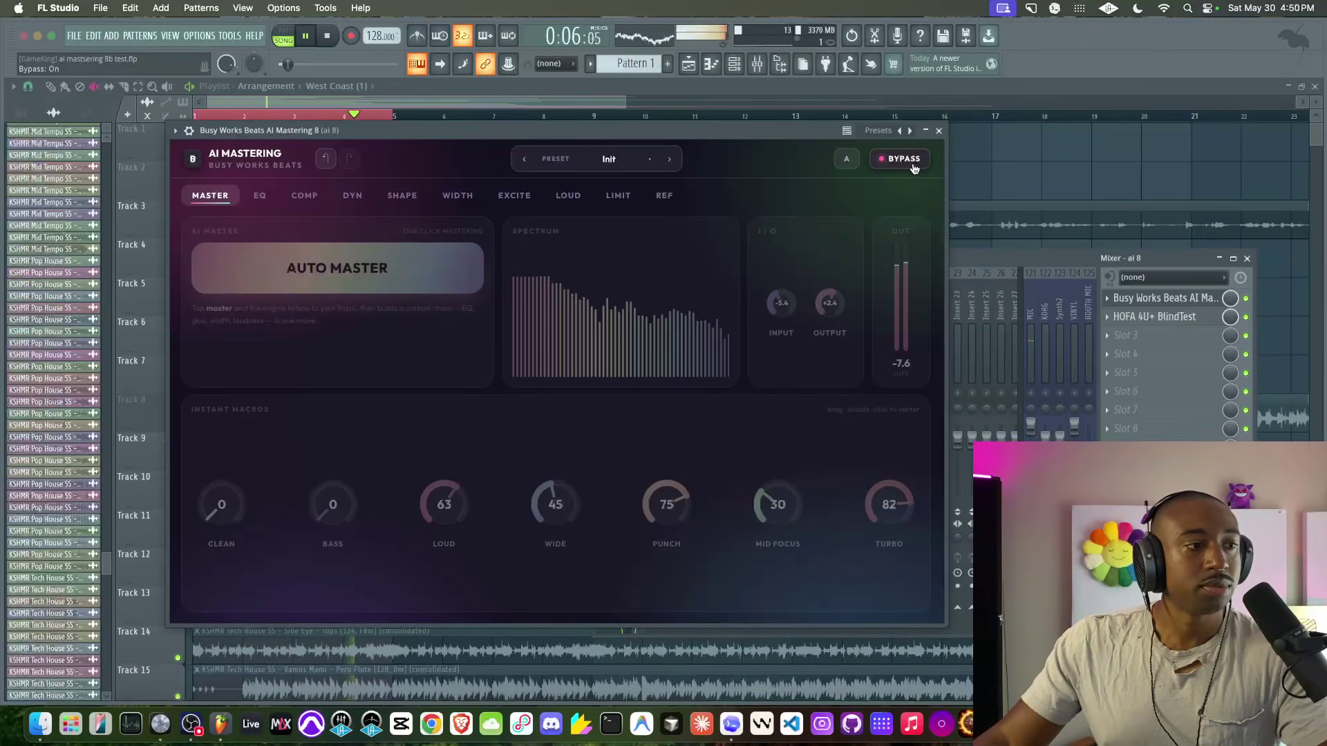
pyautogui.click(913, 168)
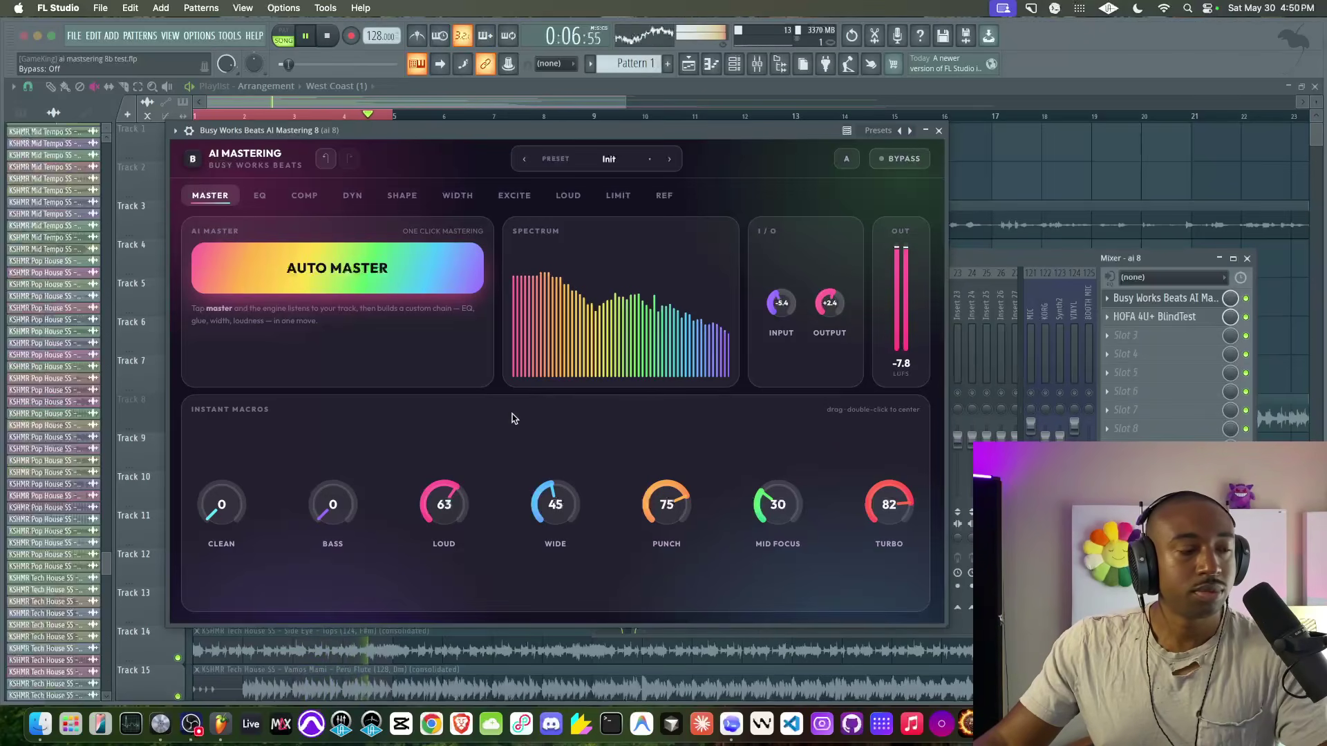
# Step: Set the Clean macro to 71, auditioning the clip between adjustments
pyautogui.moveTo(216, 517); pyautogui.dragTo(266, 406)
pyautogui.press('space')
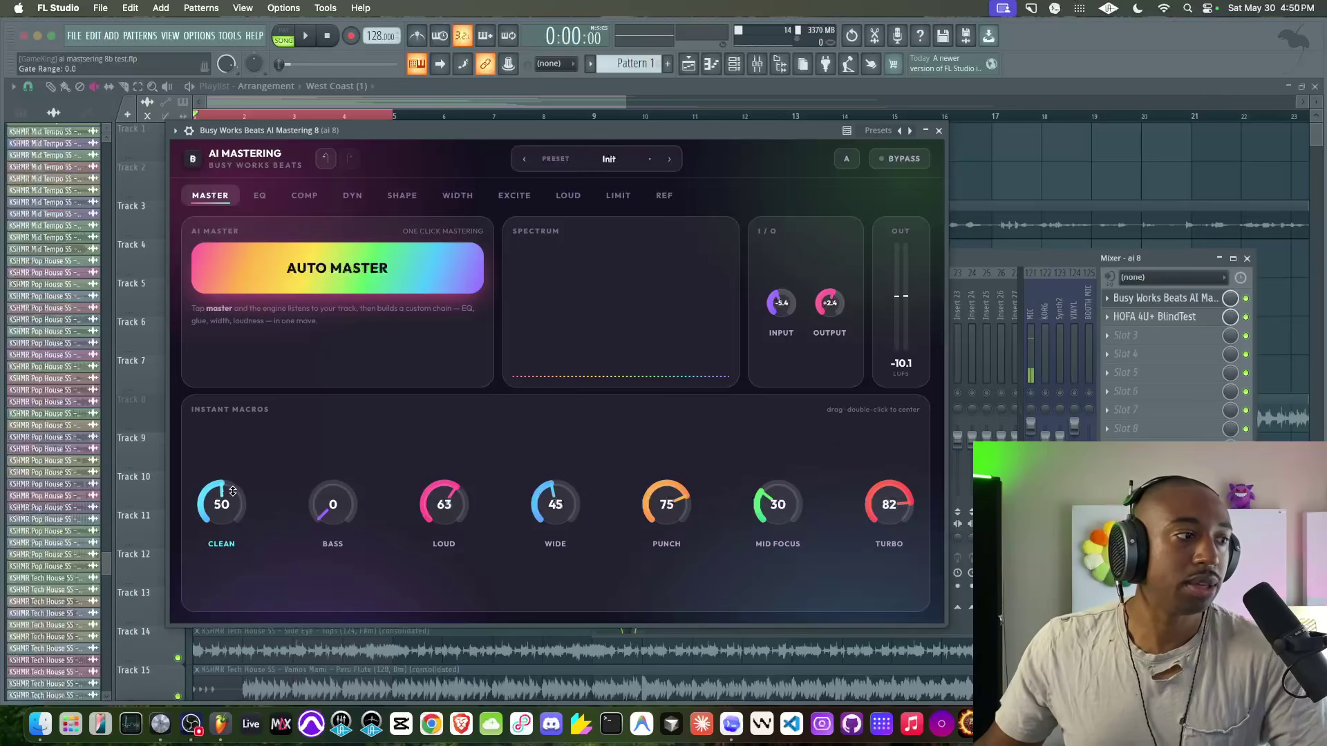
pyautogui.moveTo(220, 517); pyautogui.dragTo(228, 499)
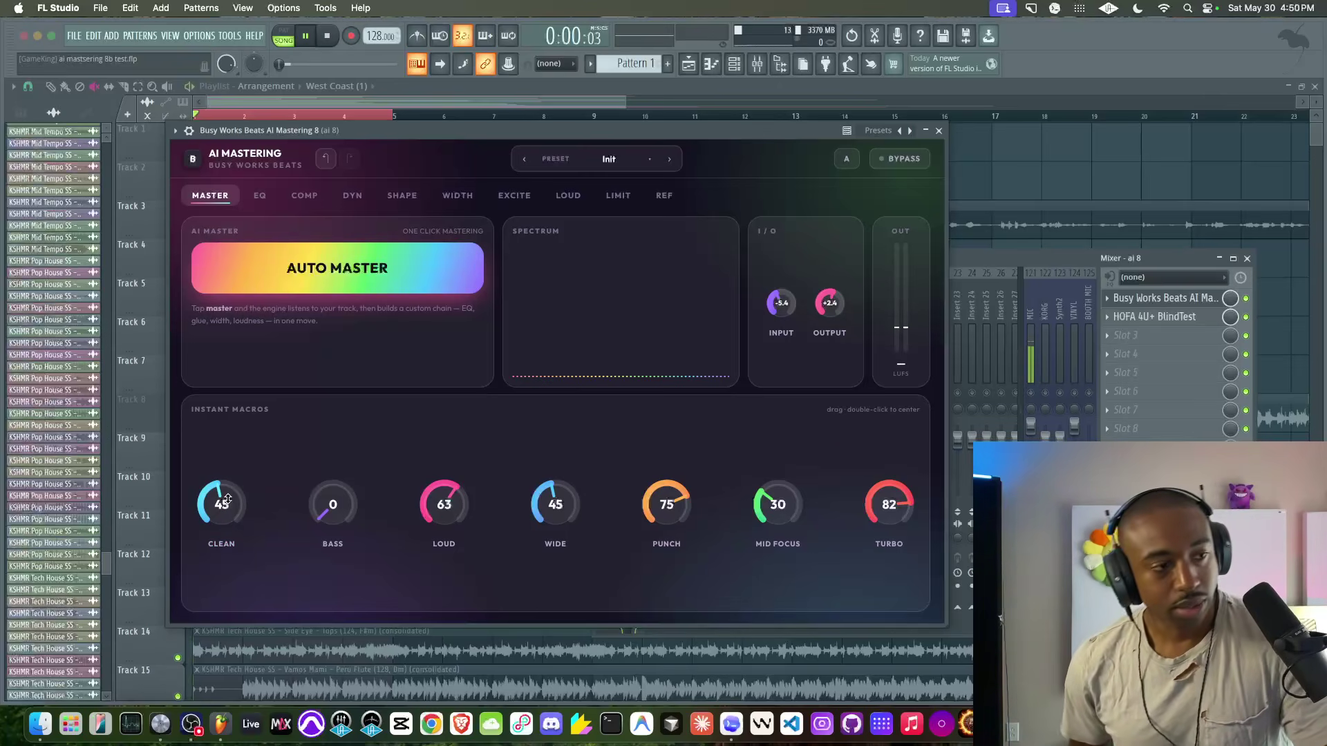
pyautogui.press('space')
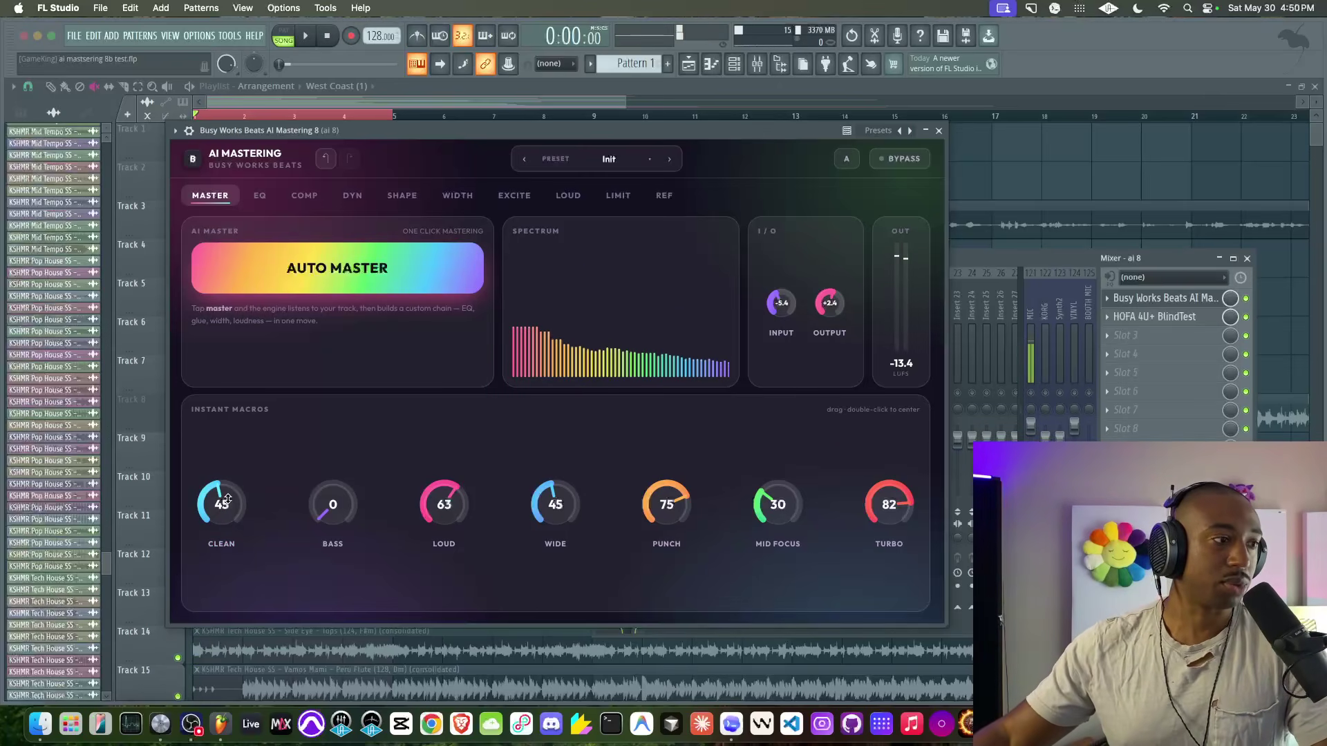
pyautogui.moveTo(227, 499); pyautogui.dragTo(231, 452)
# Step: Change the de-esser routing in the Shape cleanup section to Post-Clipper
pyautogui.click(401, 196)
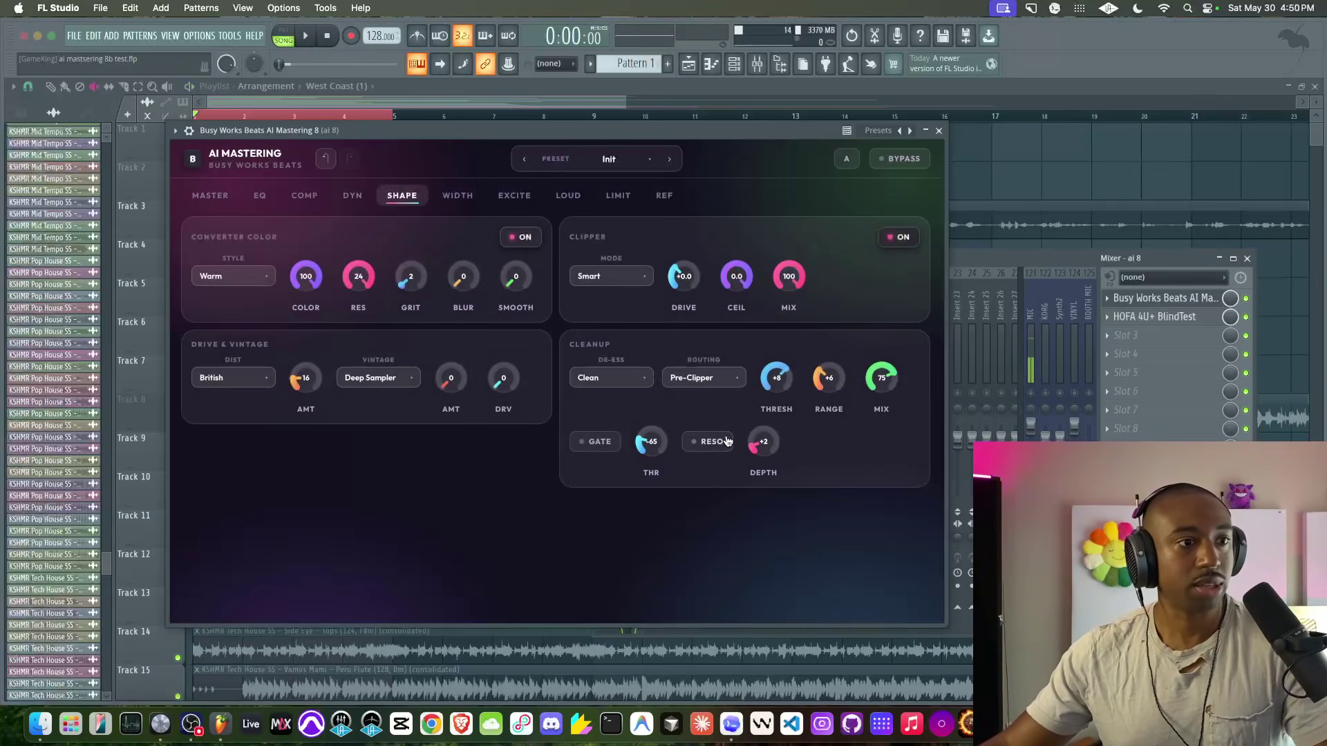
pyautogui.click(726, 377)
pyautogui.click(710, 423)
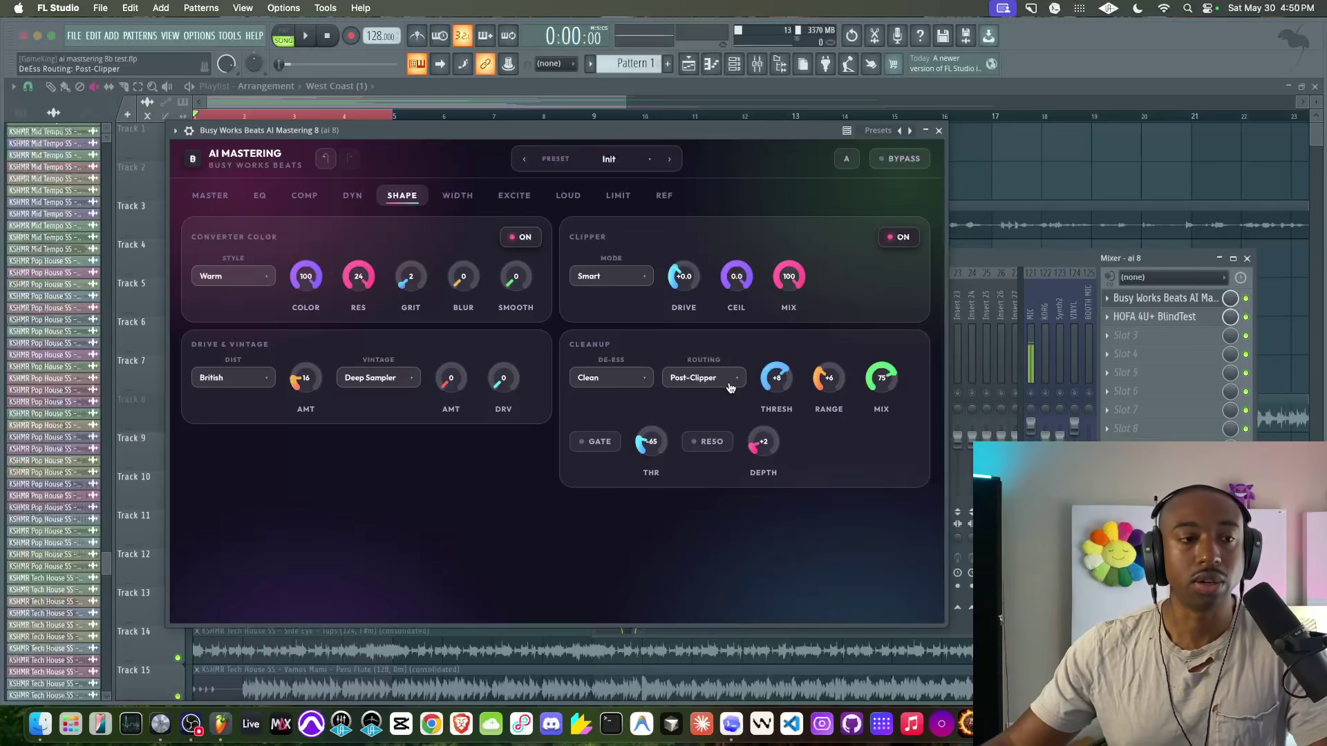
# Step: Return to the master page, compare the cleaned-up master with the bypassed signal during playback, and stop
pyautogui.click(210, 196)
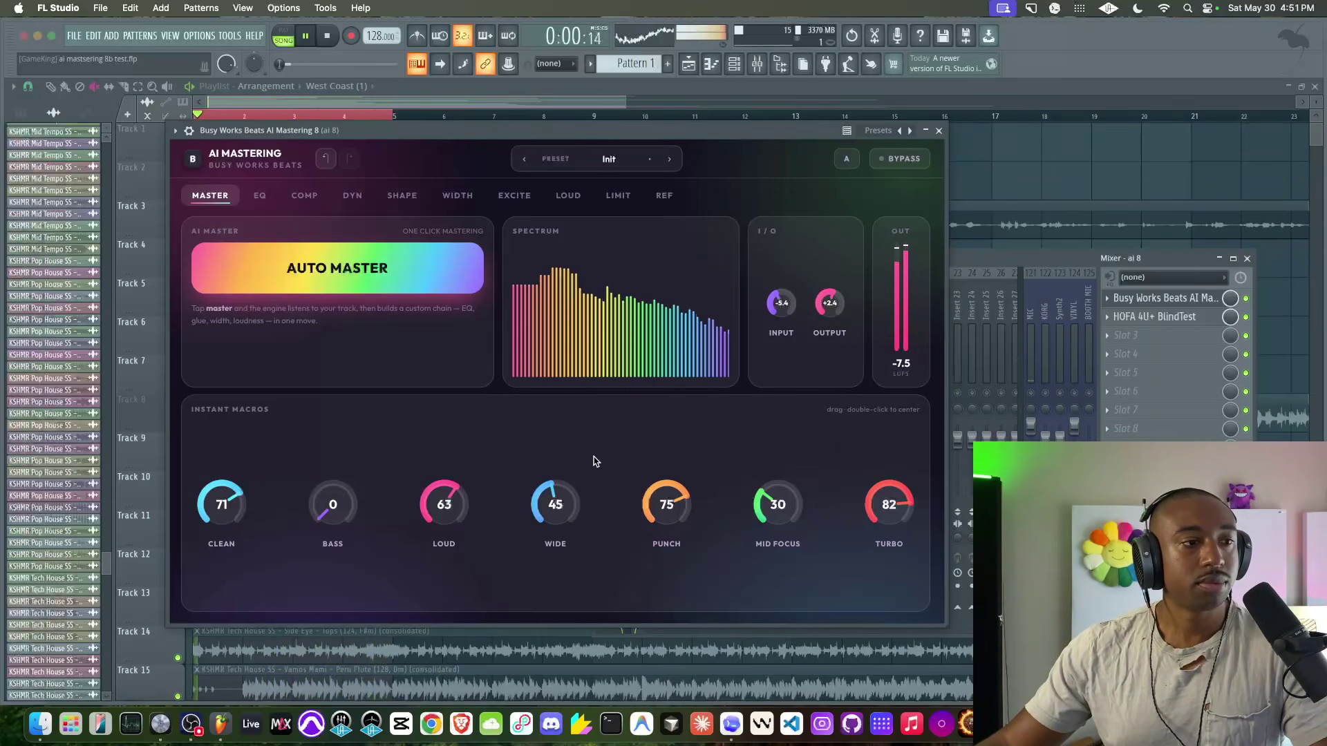
pyautogui.click(890, 164)
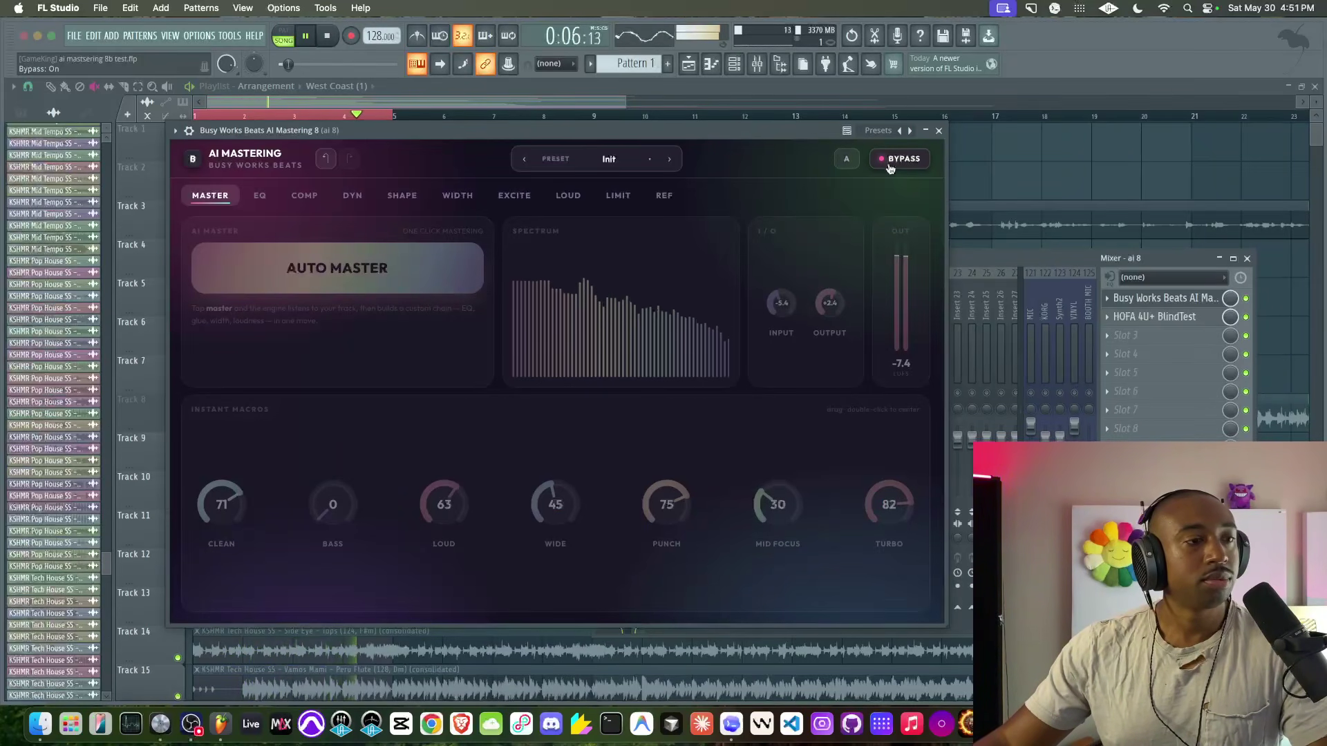
pyautogui.click(890, 165)
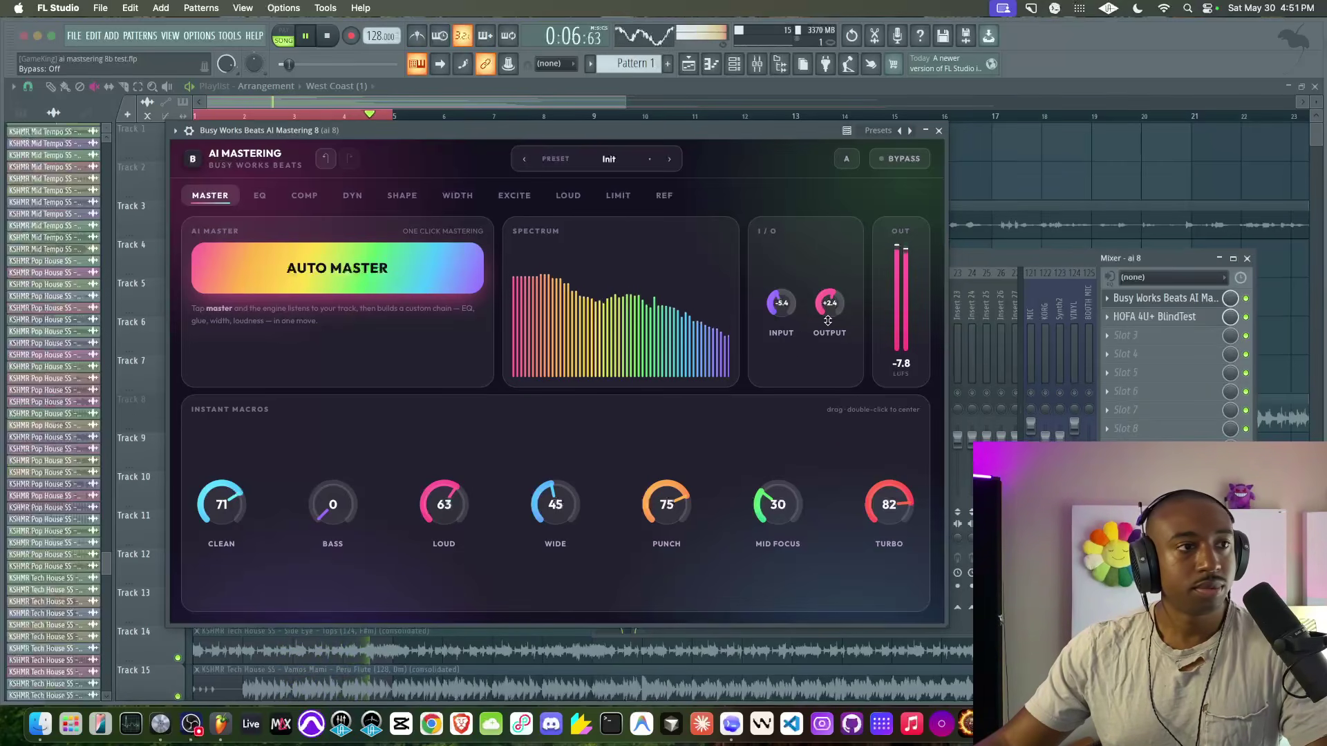
pyautogui.press('space')
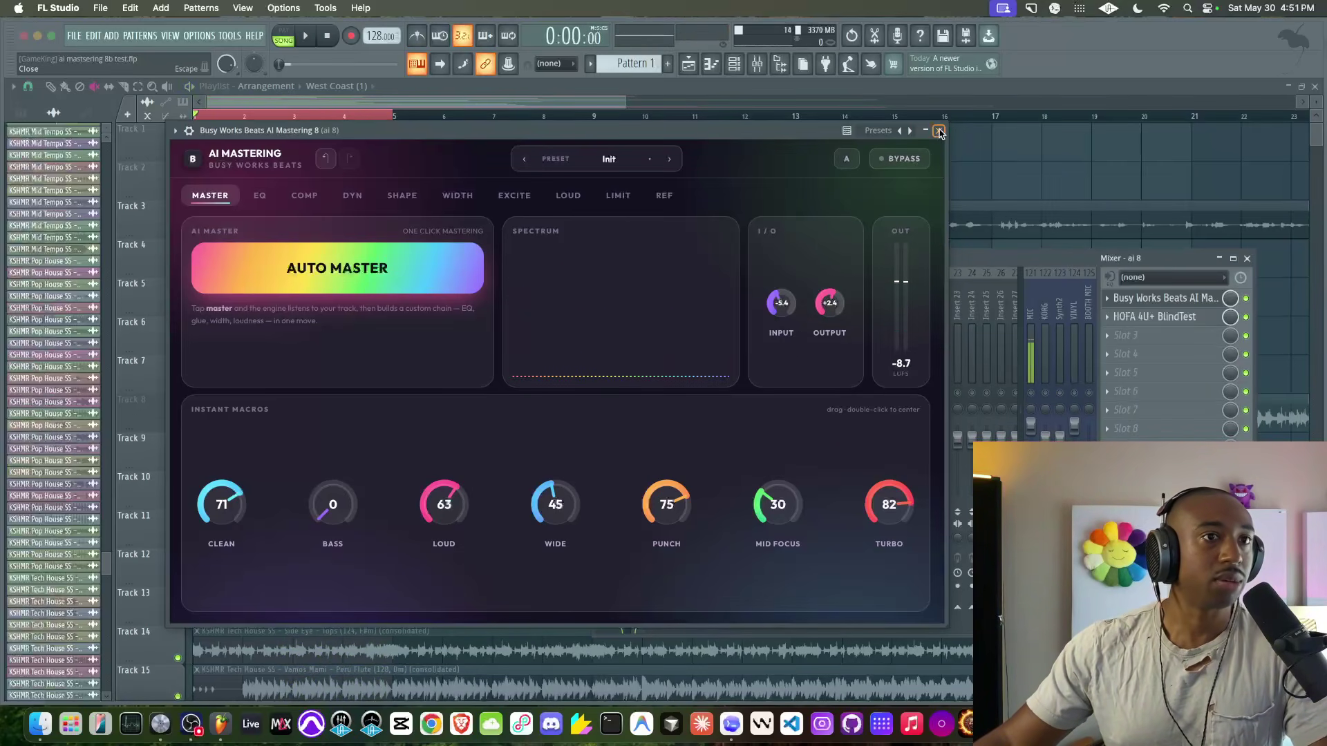
# Step: Close the plugin and mixer windows, mute the Track 7 clip and unmute Track 8
pyautogui.click(939, 130)
pyautogui.click(939, 144)
pyautogui.click(313, 358)
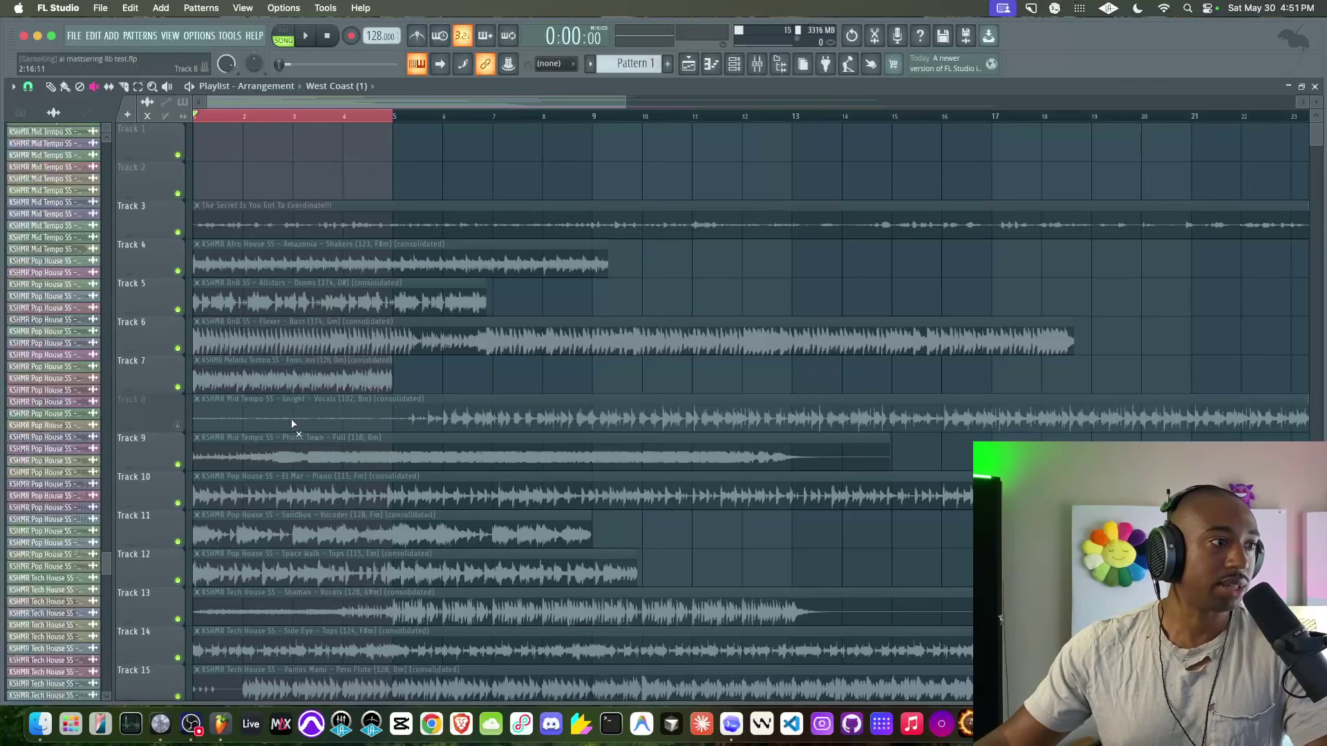
pyautogui.click(178, 425)
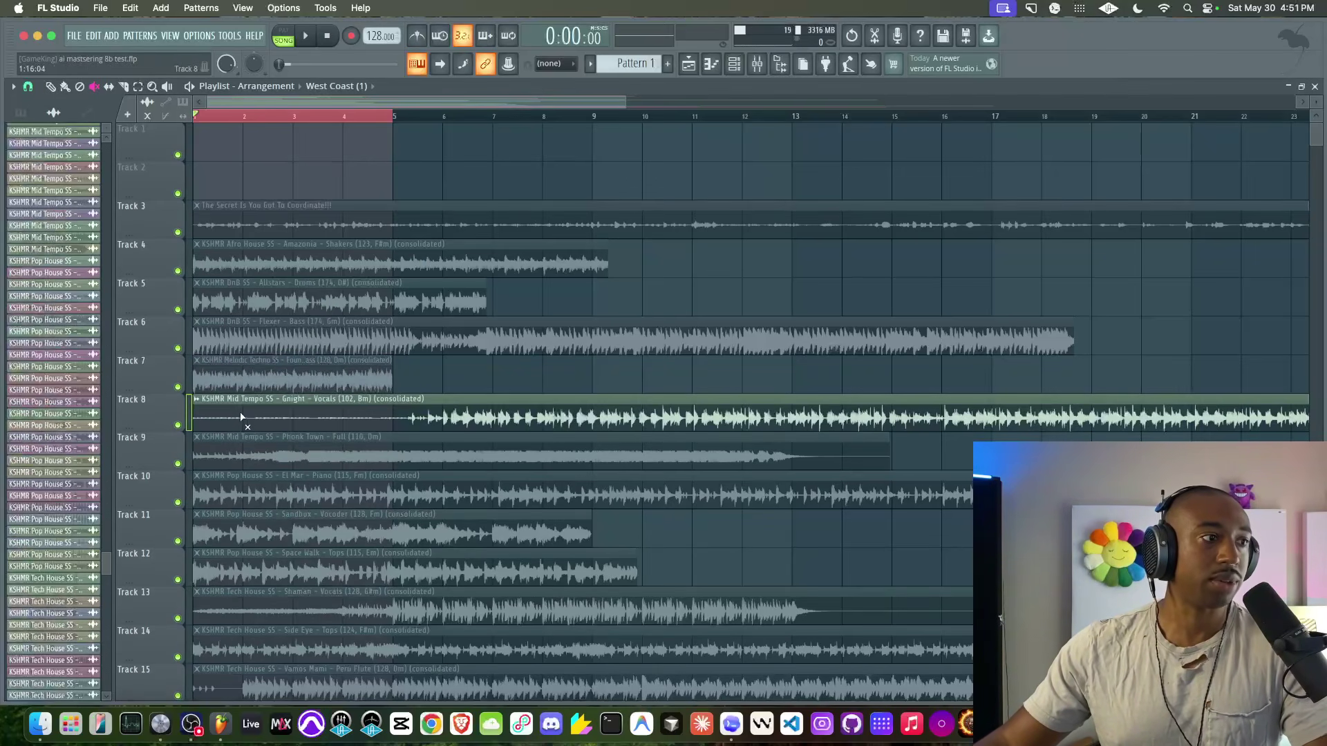
# Step: Set the project tempo to 102 BPM and mark bars 1 to 29 as the playback range
pyautogui.scroll(-6, 338, 361)
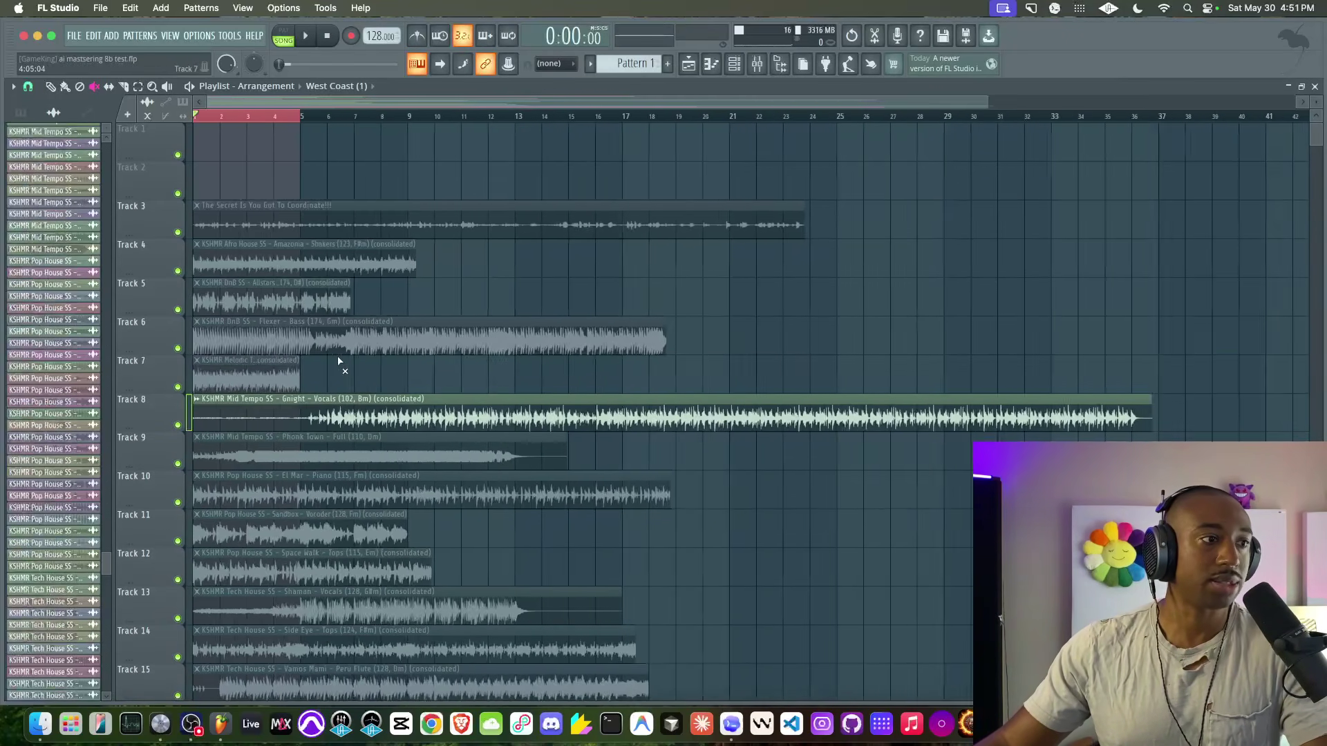
pyautogui.moveTo(381, 36); pyautogui.dragTo(381, 67)
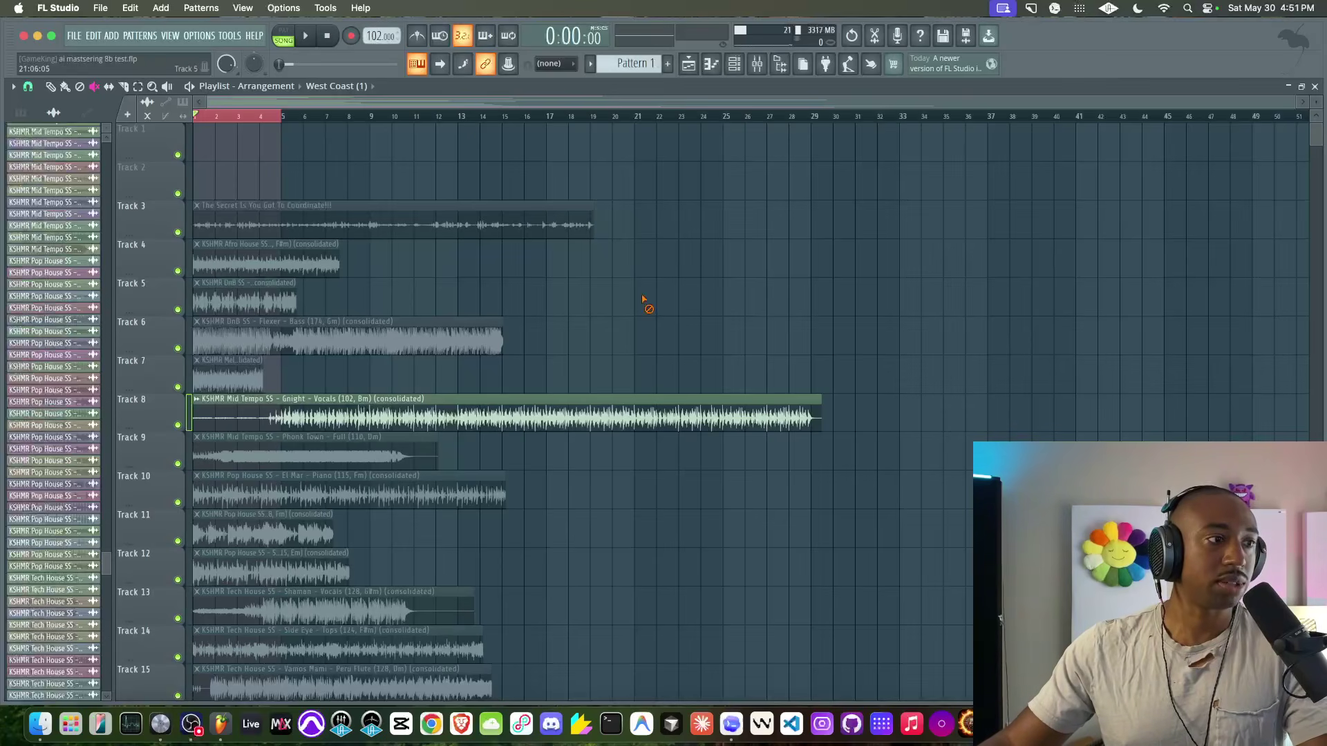
pyautogui.moveTo(818, 127); pyautogui.dragTo(196, 180)
pyautogui.click(705, 297)
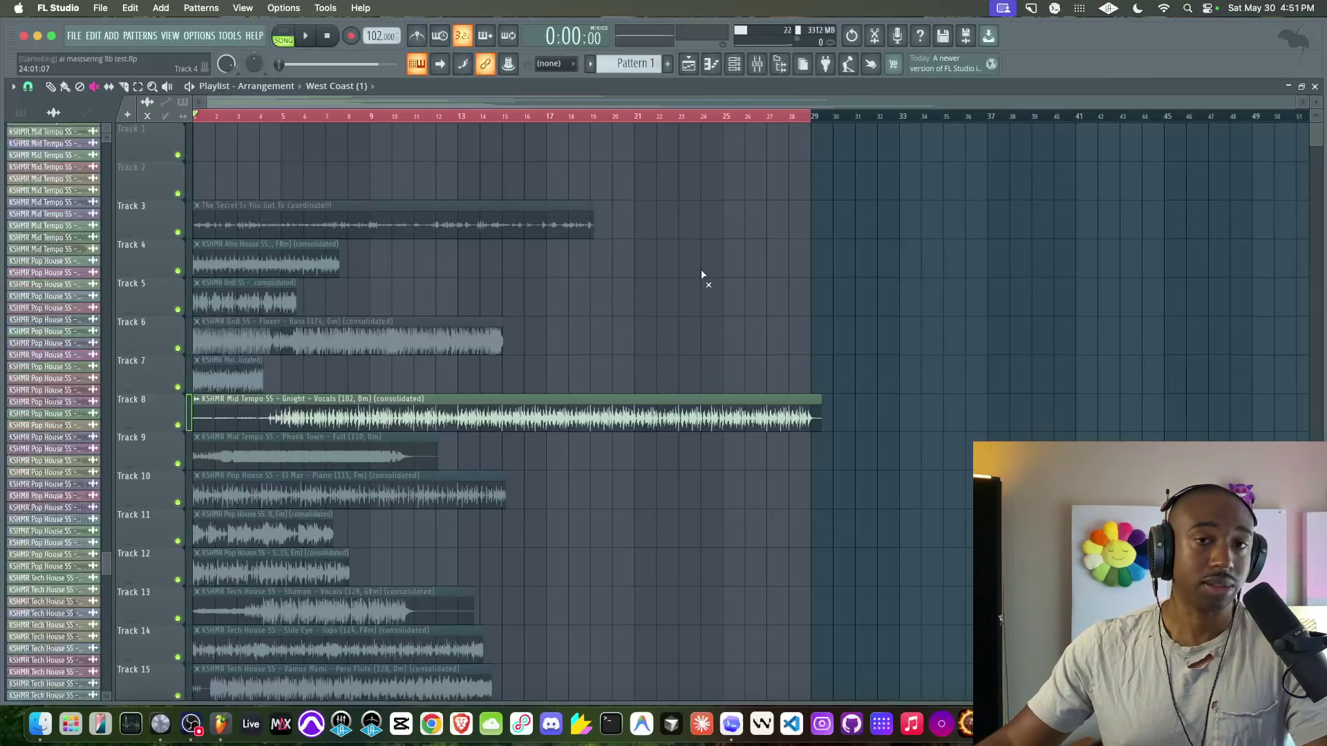
# Step: Briefly play the Track 8 clip, reopen the mastering plugin from the mixer and initialize its settings
pyautogui.press('space')
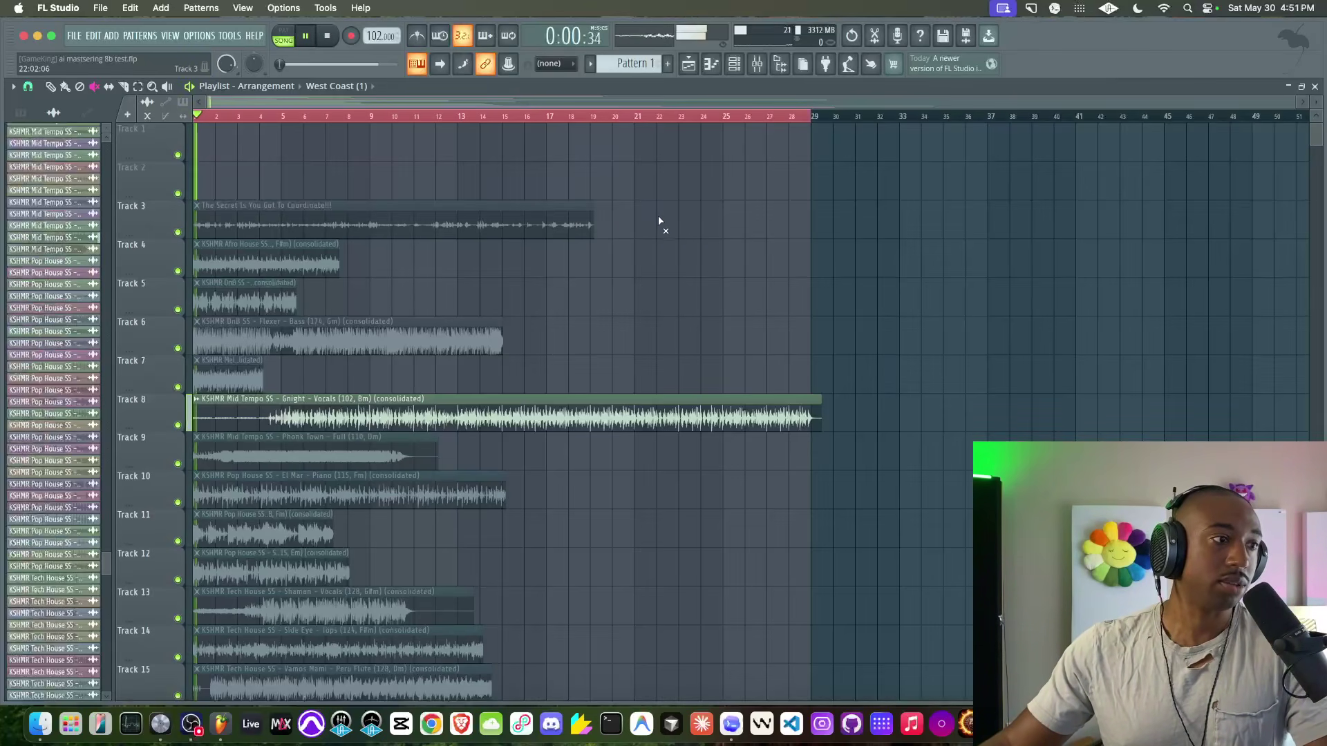
pyautogui.click(756, 64)
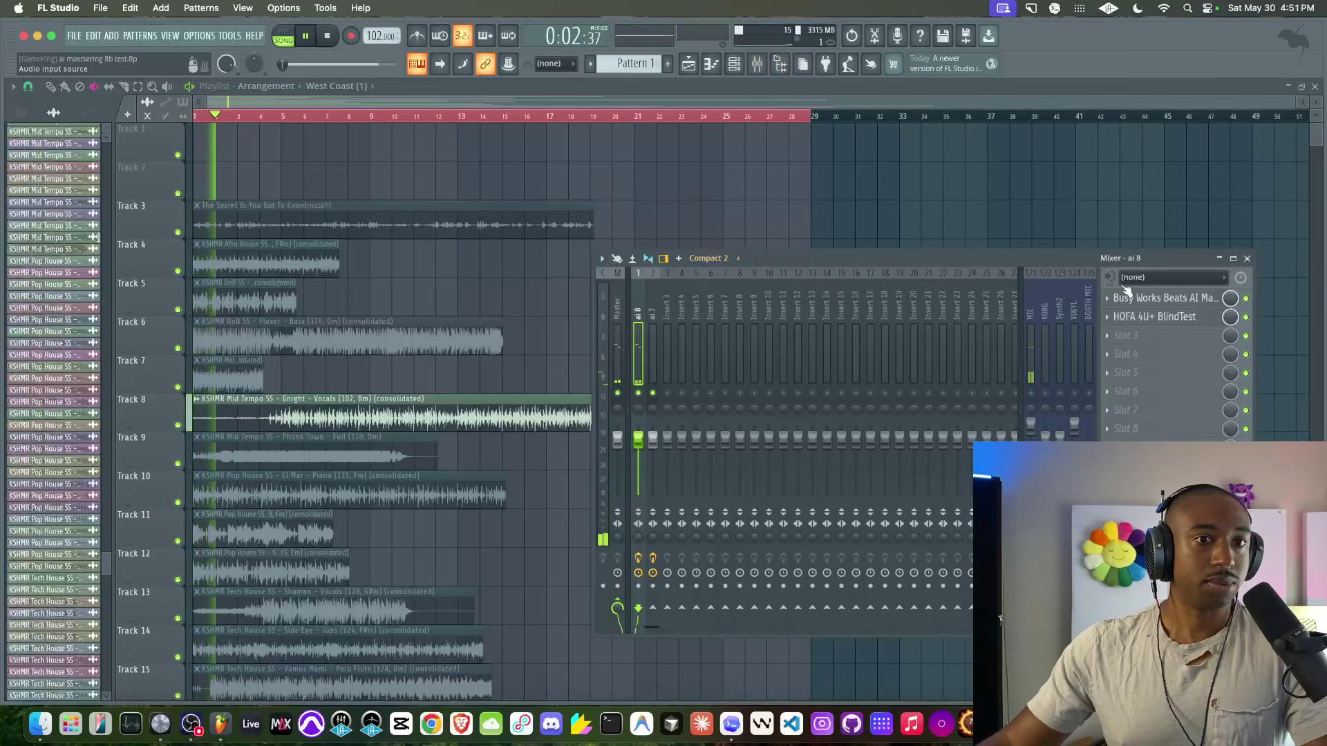
pyautogui.press('space')
pyautogui.click(1150, 298)
pyautogui.click(617, 161)
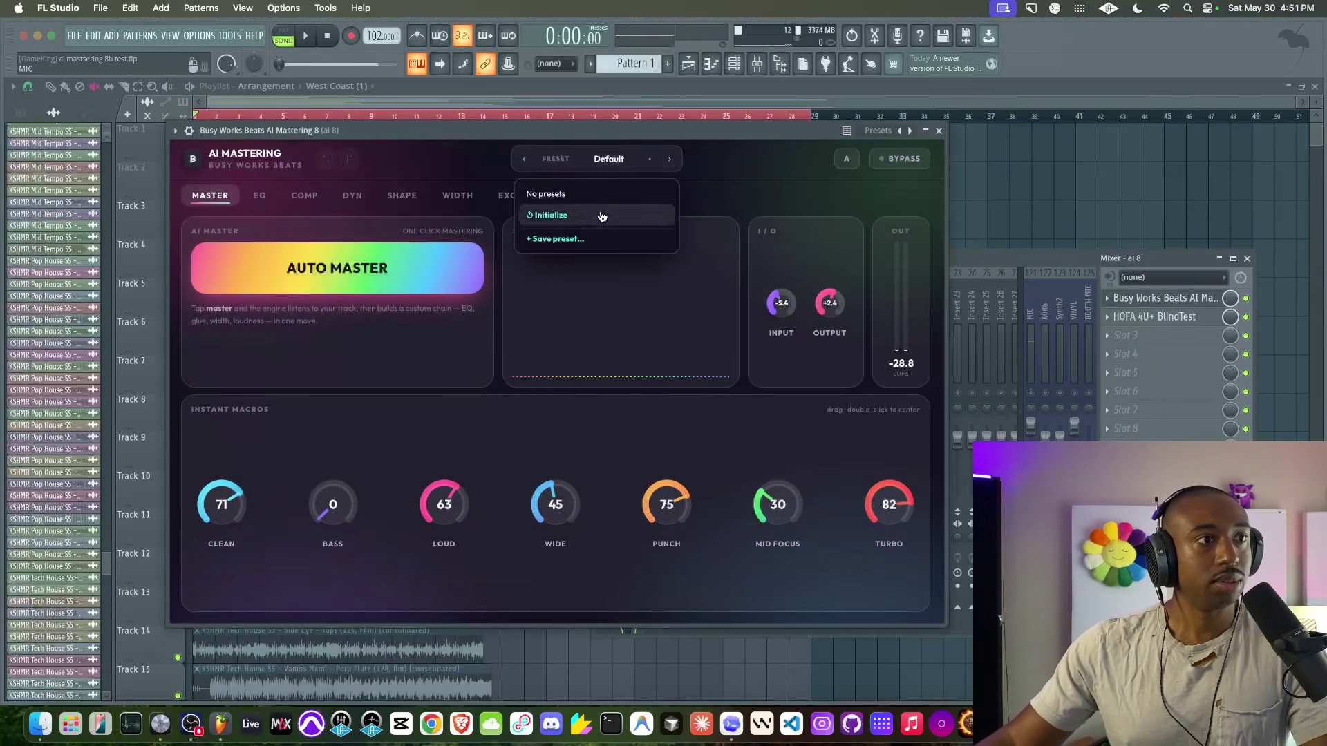
pyautogui.click(602, 214)
# Step: Run Auto Master while the Track 8 clip plays and review the list of changes it applied
pyautogui.press('space')
pyautogui.moveTo(745, 128); pyautogui.dragTo(946, 117)
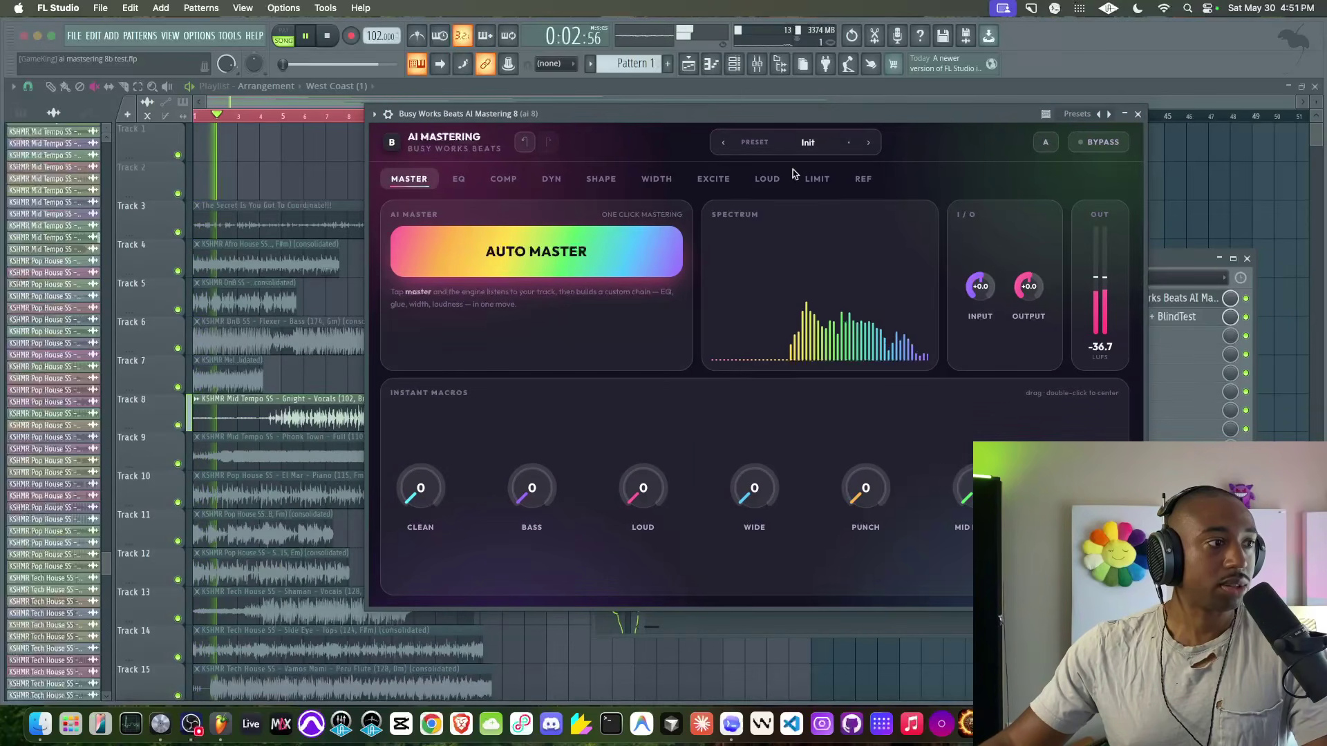
pyautogui.moveTo(467, 117); pyautogui.dragTo(514, 115)
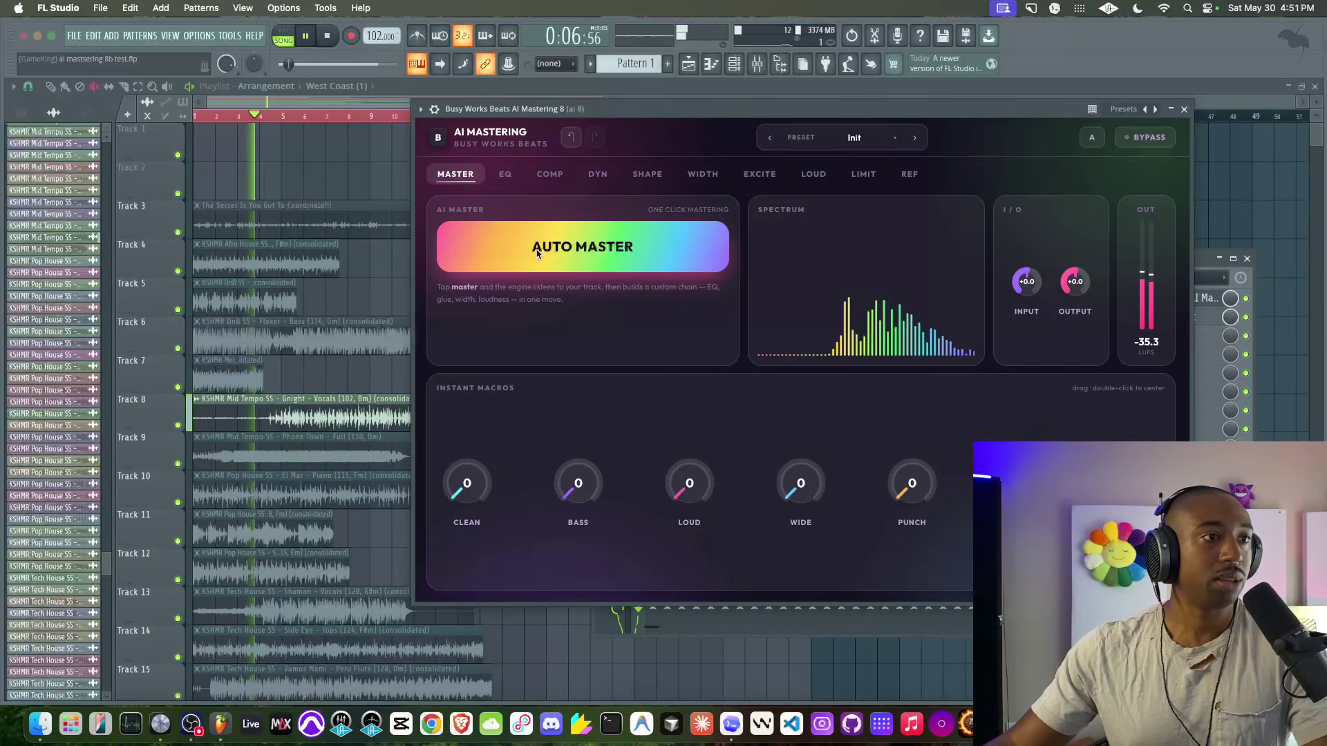
pyautogui.click(580, 256)
pyautogui.moveTo(653, 109); pyautogui.dragTo(479, 115)
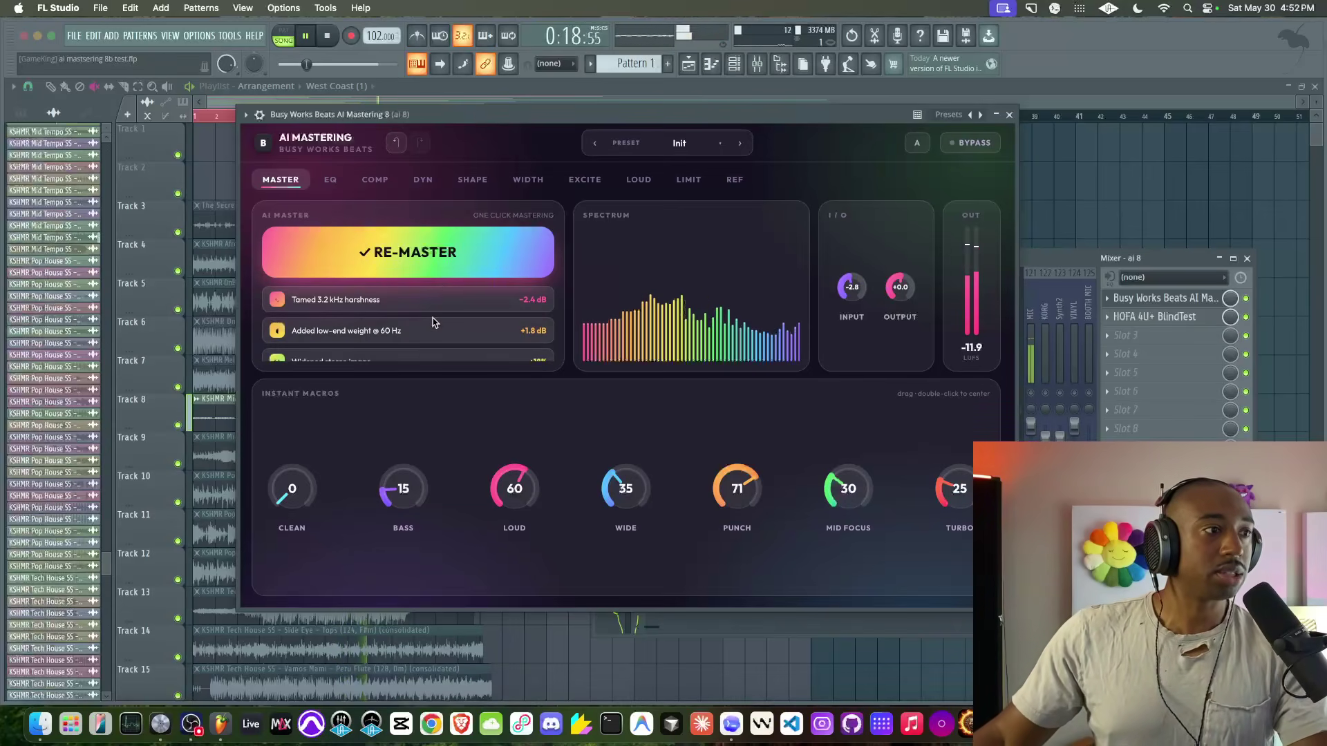
pyautogui.scroll(-1, 430, 319)
pyautogui.scroll(1, 430, 319)
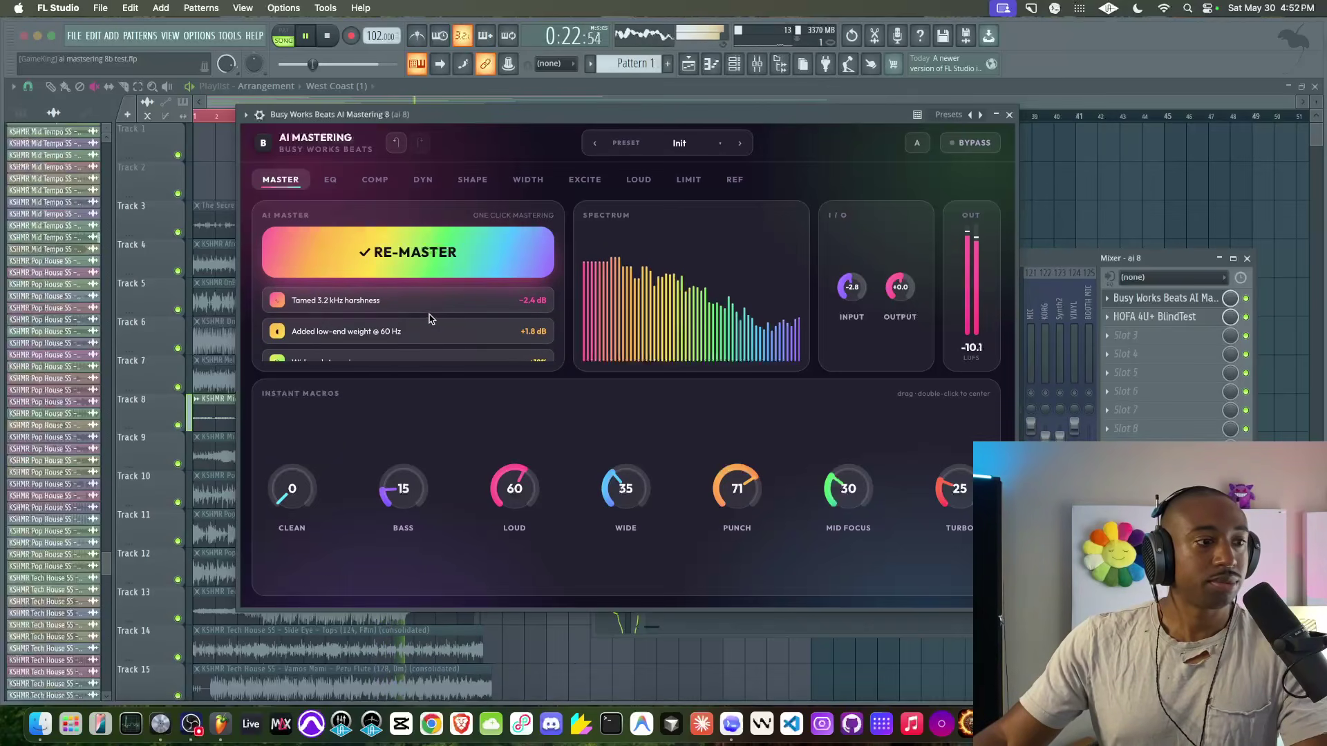
# Step: Inspect the Auto Master EQ curve and compare the Track 8 master with bypass on and off
pyautogui.click(332, 180)
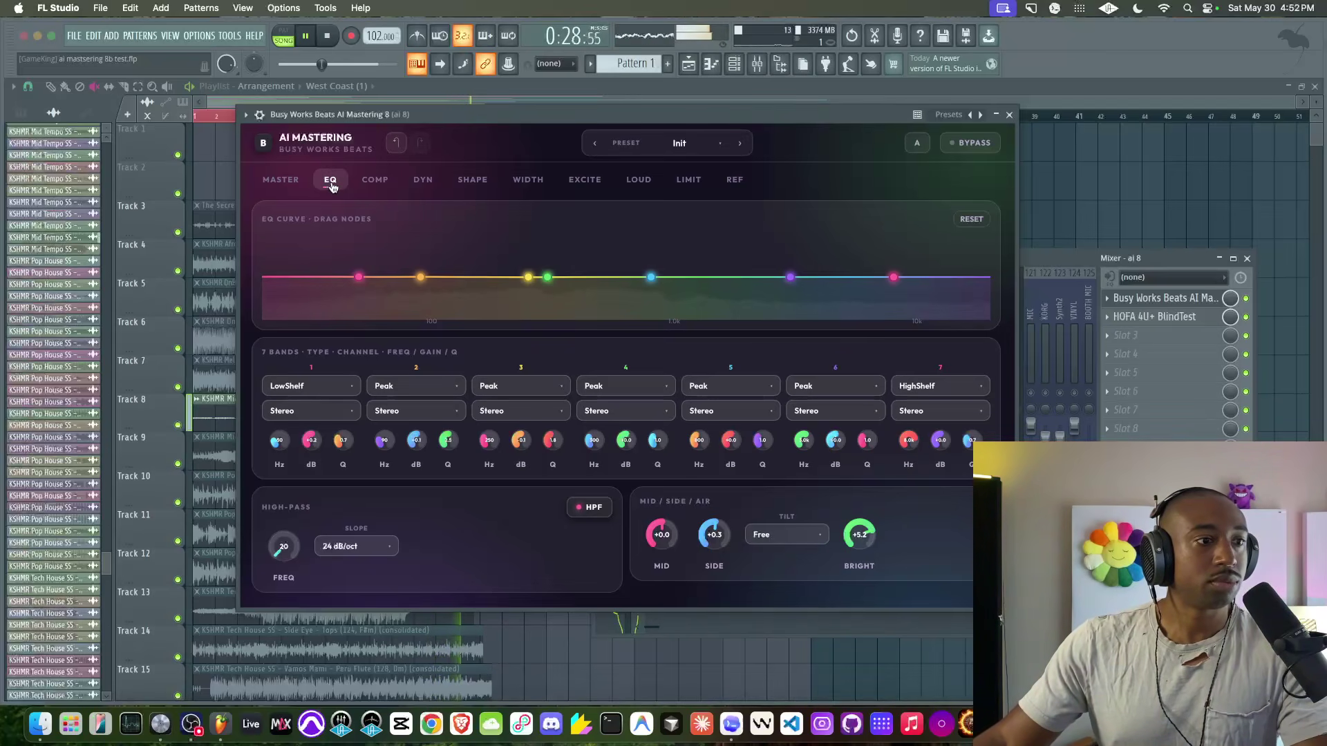
pyautogui.click(281, 180)
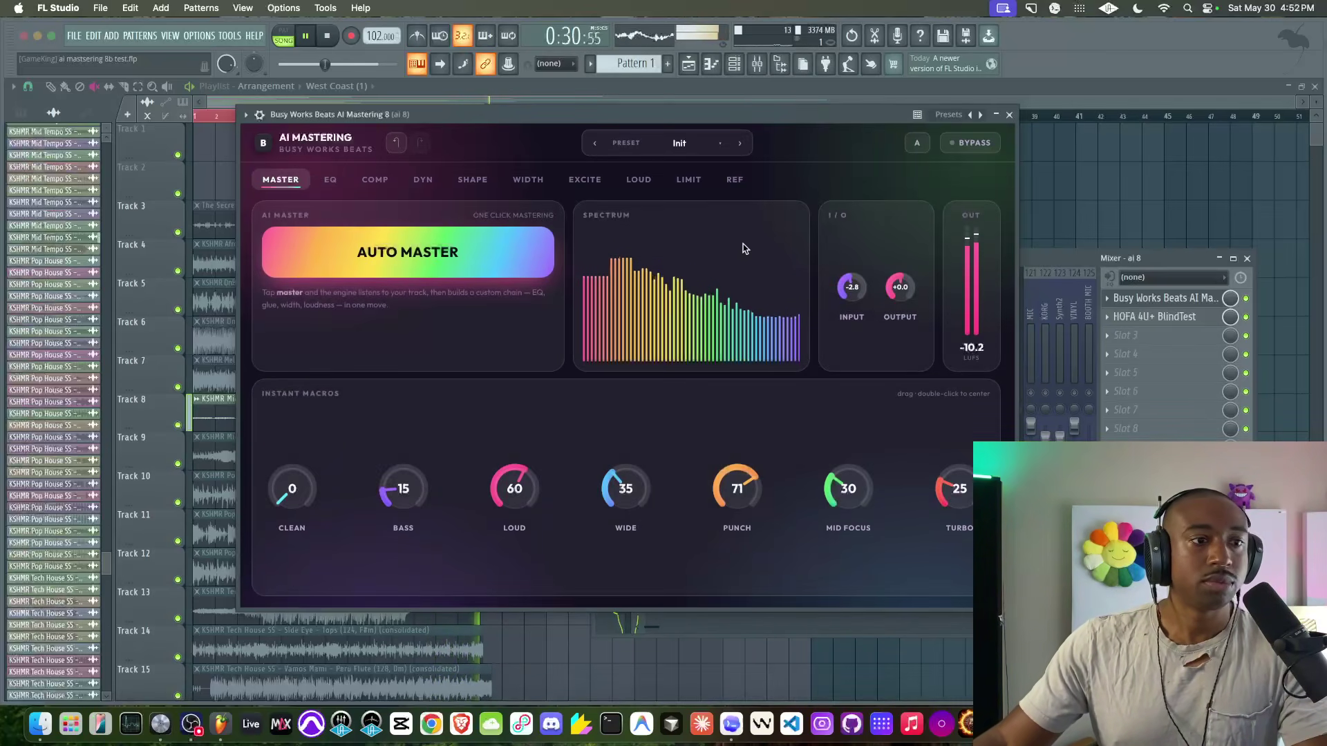
pyautogui.click(977, 143)
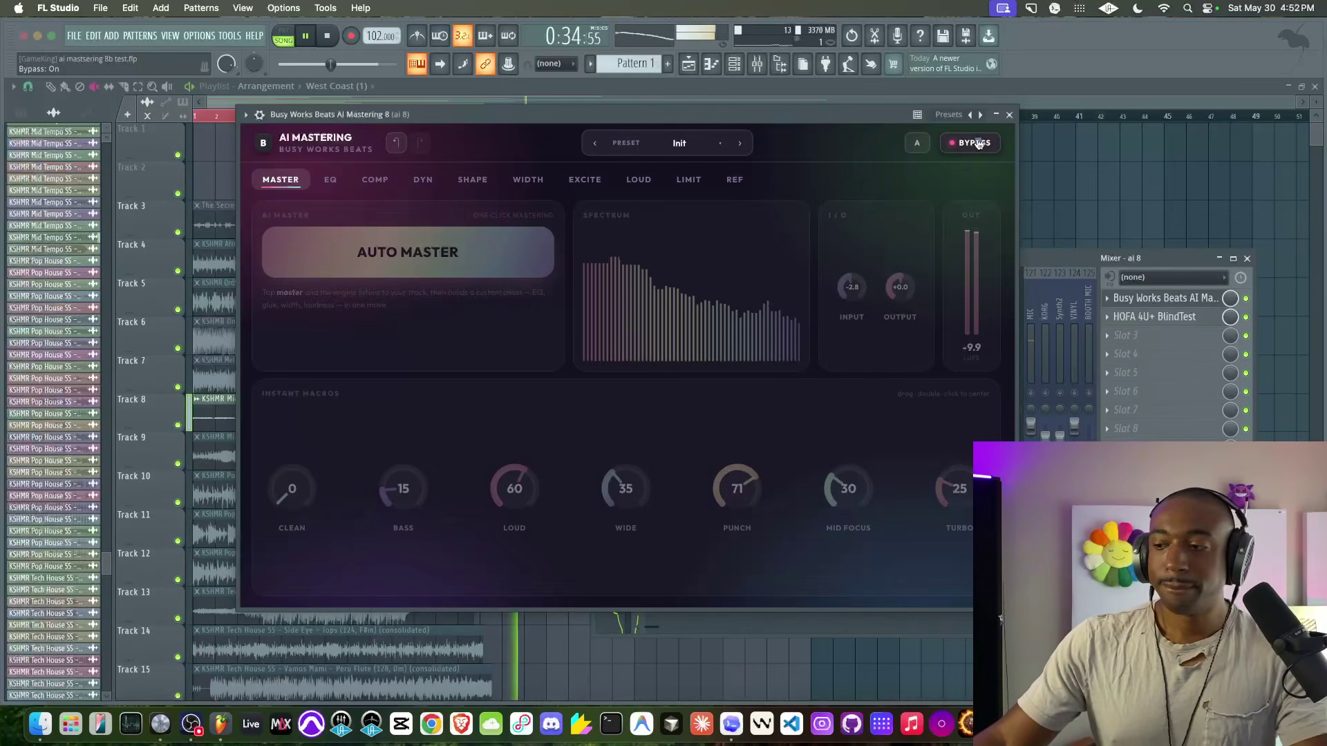
pyautogui.click(976, 143)
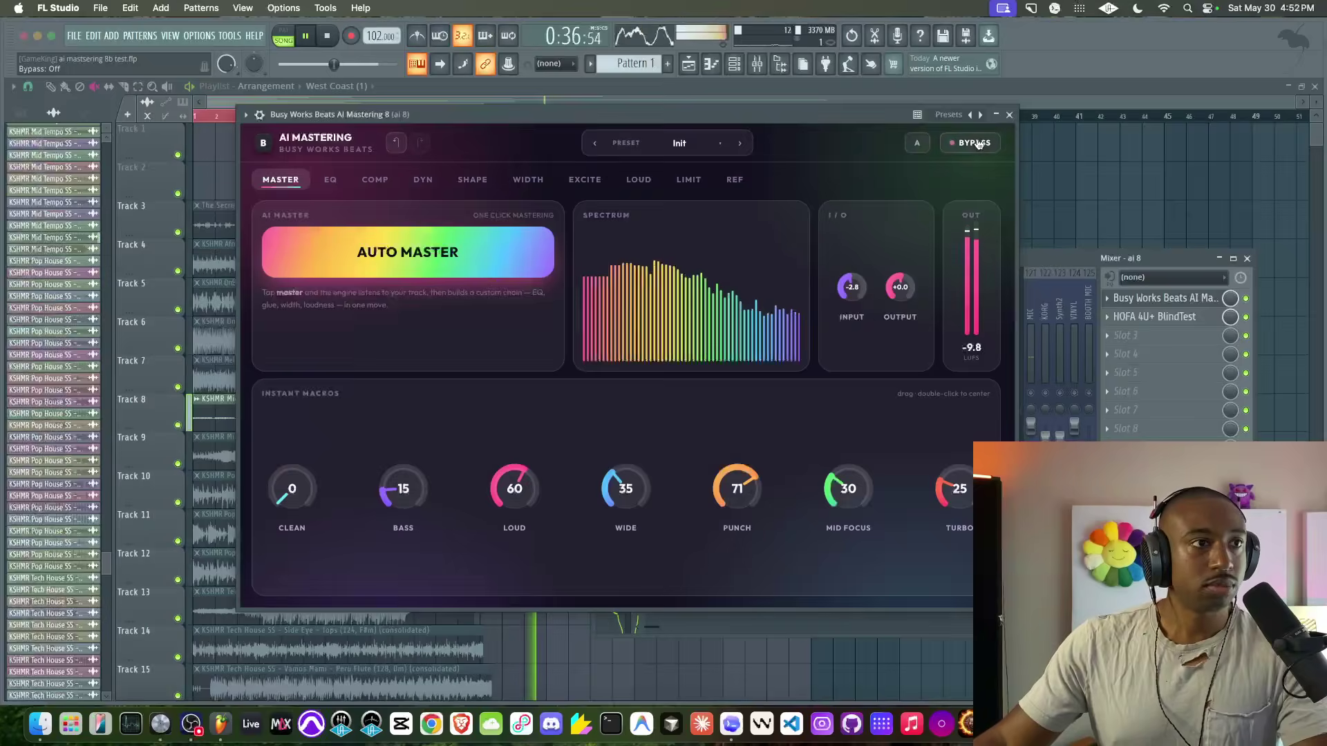
# Step: Set the Turbo macro to 82, the Wide macro to 55 and the output gain to +2.5
pyautogui.moveTo(809, 121); pyautogui.dragTo(816, 156)
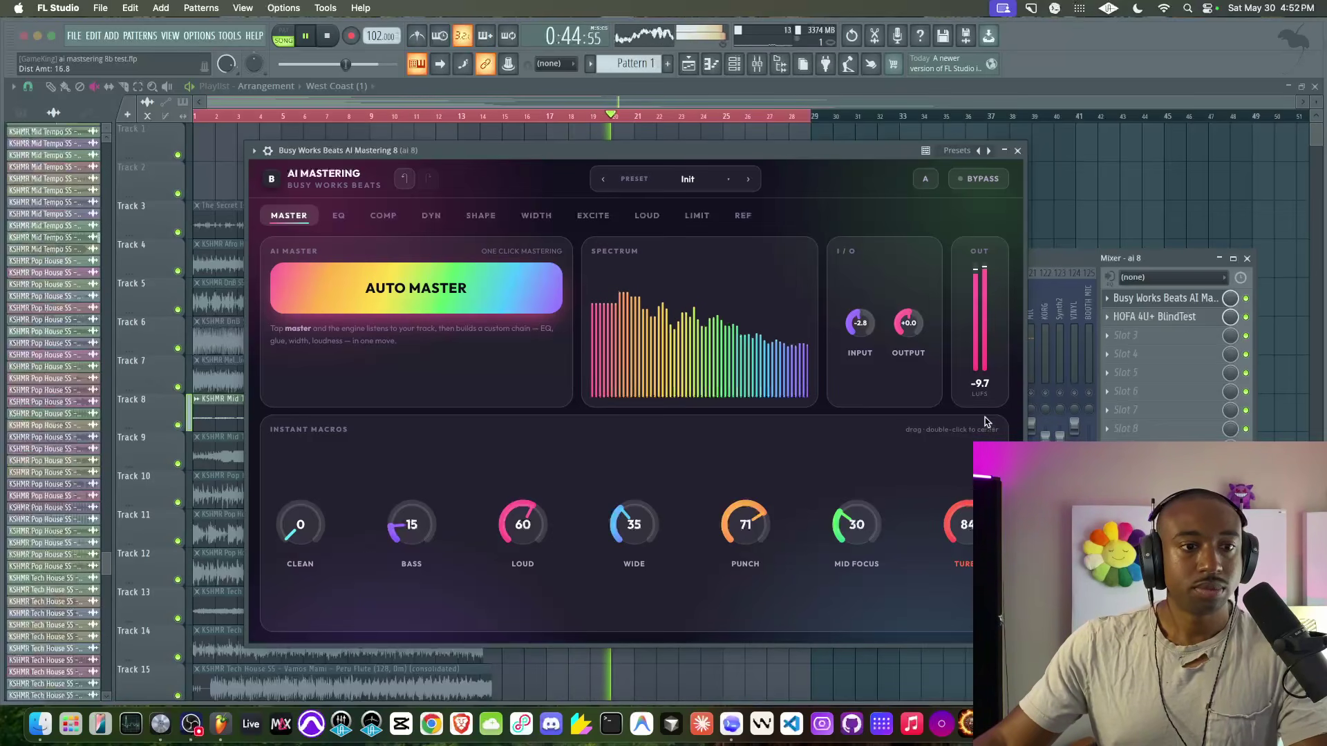
pyautogui.moveTo(993, 406); pyautogui.dragTo(971, 431)
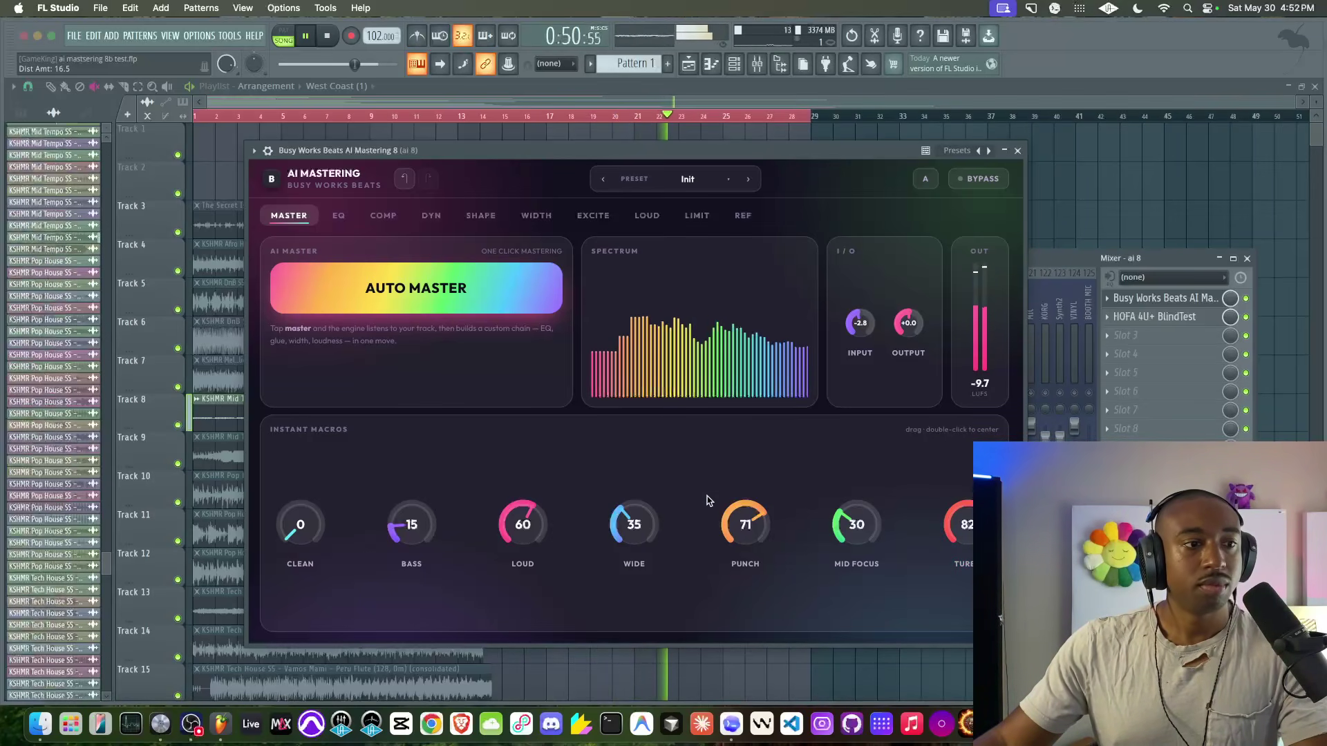
pyautogui.moveTo(654, 471); pyautogui.dragTo(631, 513)
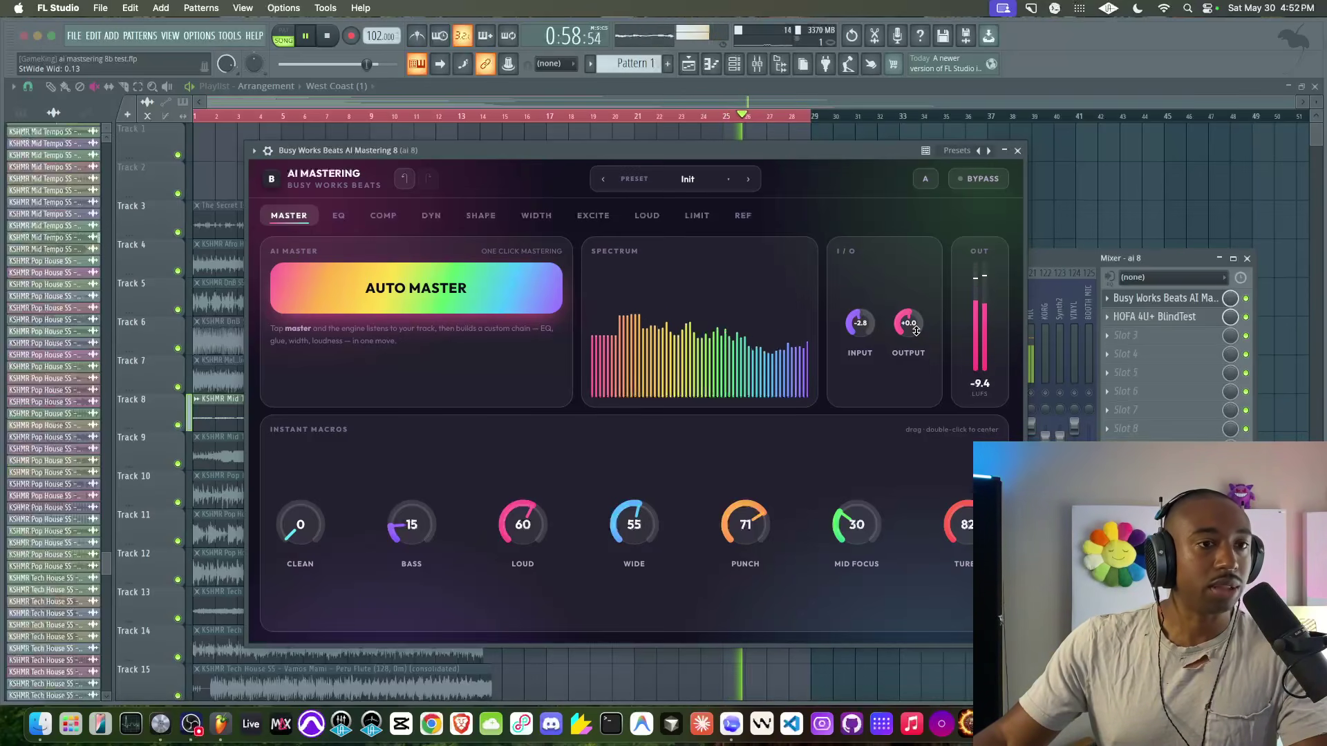
pyautogui.moveTo(915, 331); pyautogui.dragTo(916, 320)
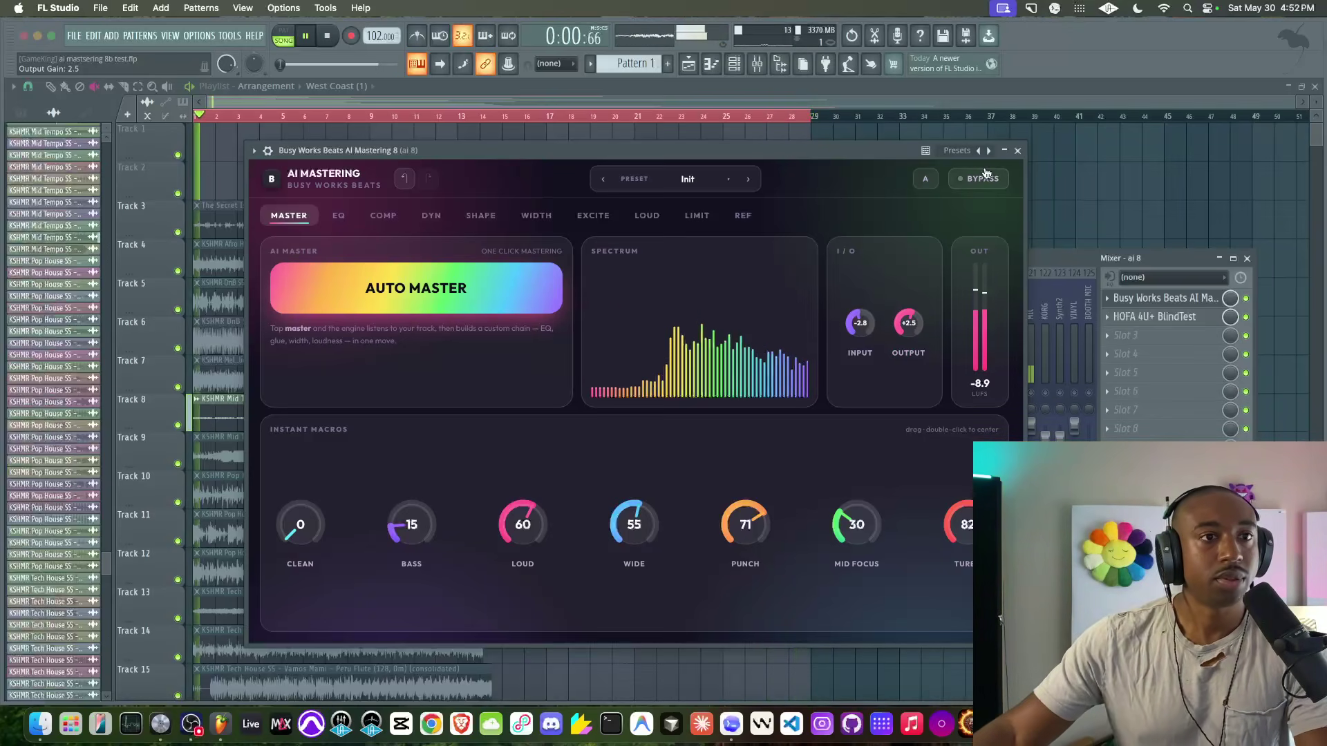
# Step: Clear the view of the playlist and limit the playback range to bars 5 to 29
pyautogui.moveTo(738, 145); pyautogui.dragTo(717, 452)
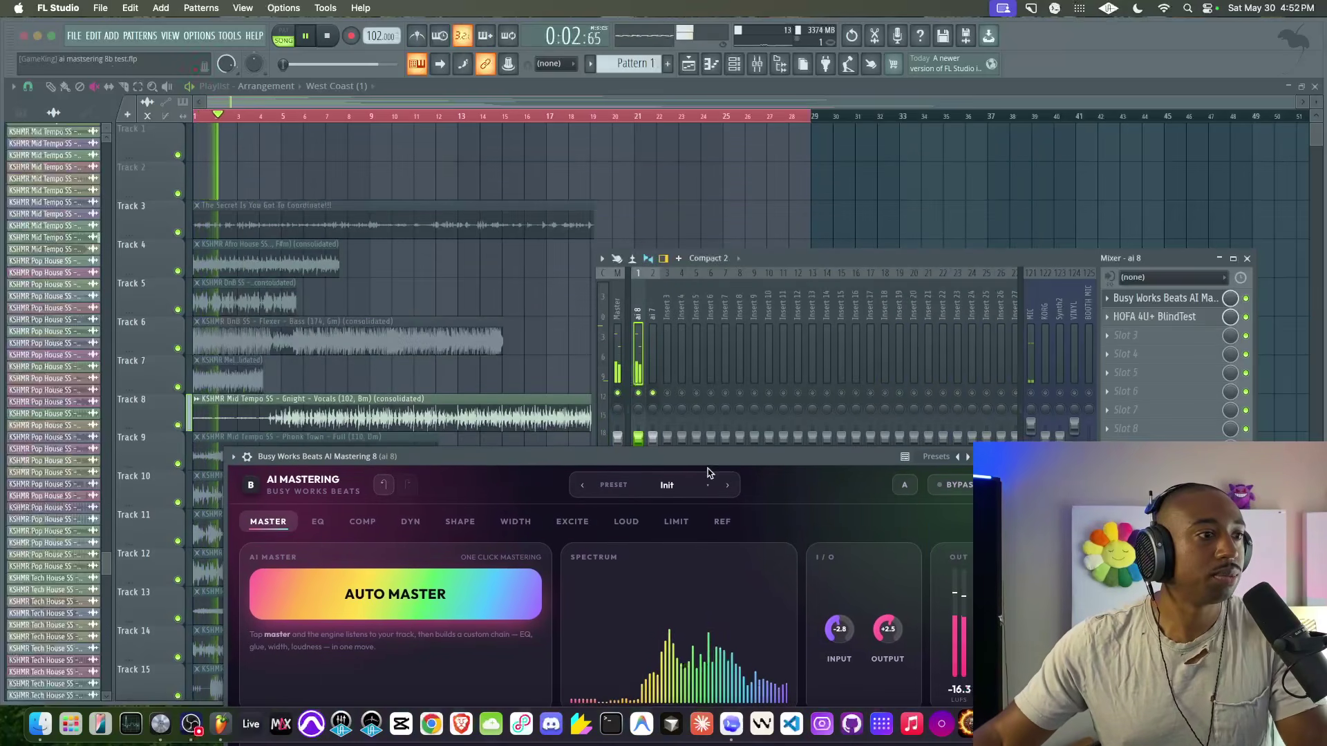
pyautogui.moveTo(908, 260); pyautogui.dragTo(986, 267)
pyautogui.moveTo(282, 116); pyautogui.dragTo(809, 130)
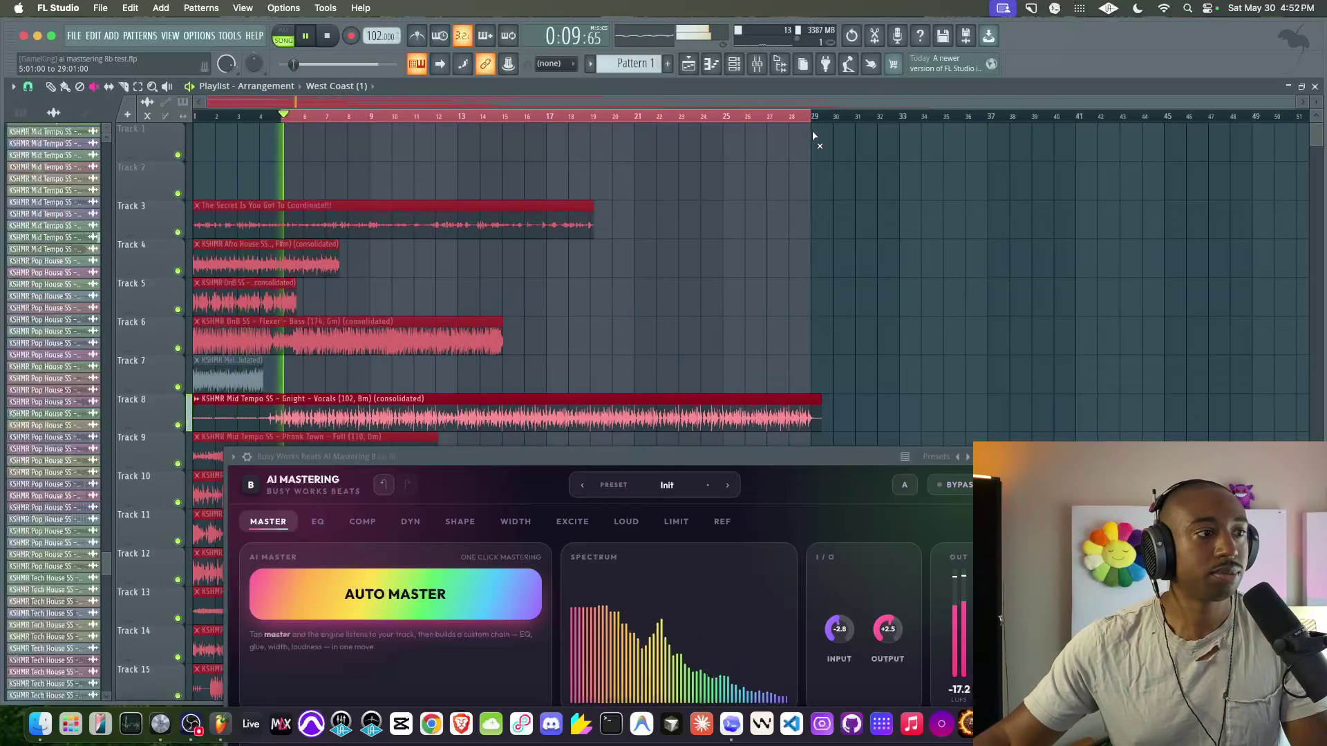
# Step: Bring the mastering plugin back into view and compare the adjusted master with bypass on and off
pyautogui.moveTo(832, 457); pyautogui.dragTo(842, 179)
pyautogui.click(981, 206)
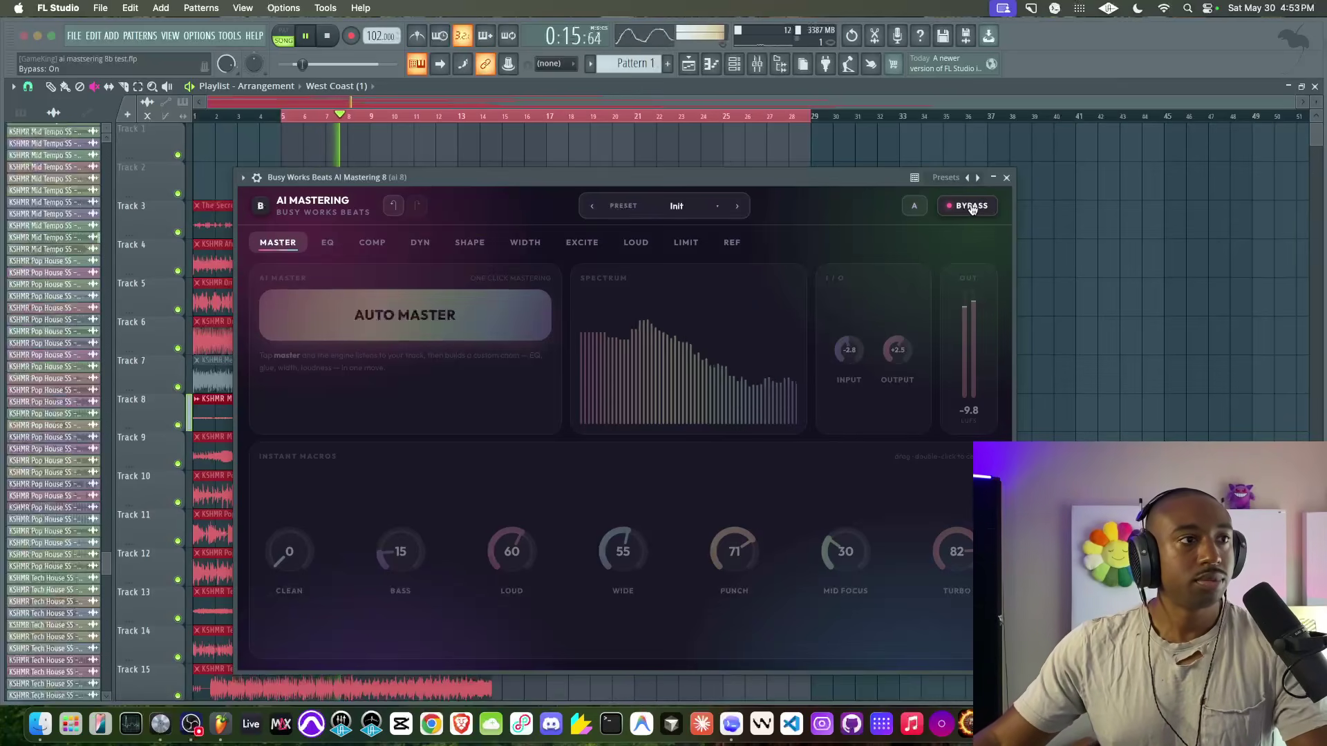
pyautogui.click(972, 207)
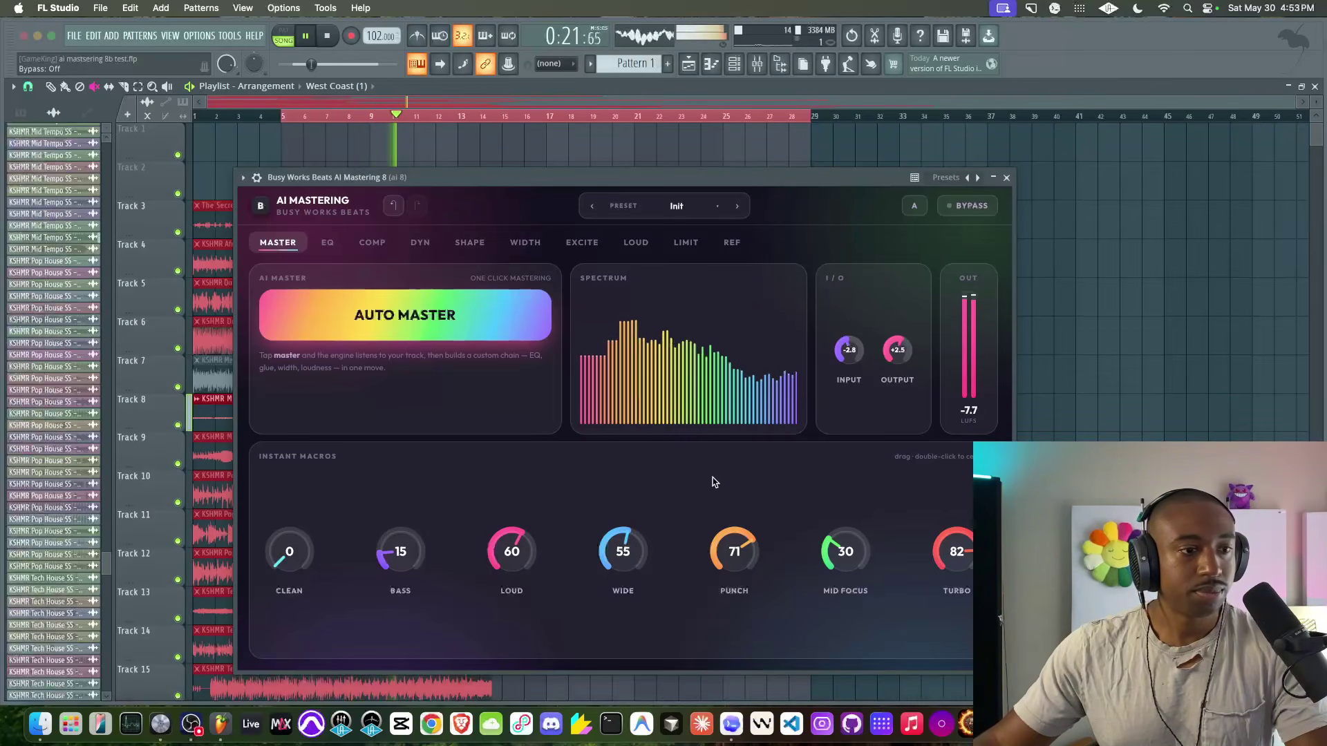
# Step: Set the de-esser in the Shape section to Clean mode with Post-Clipper routing and a range of about +4
pyautogui.click(419, 242)
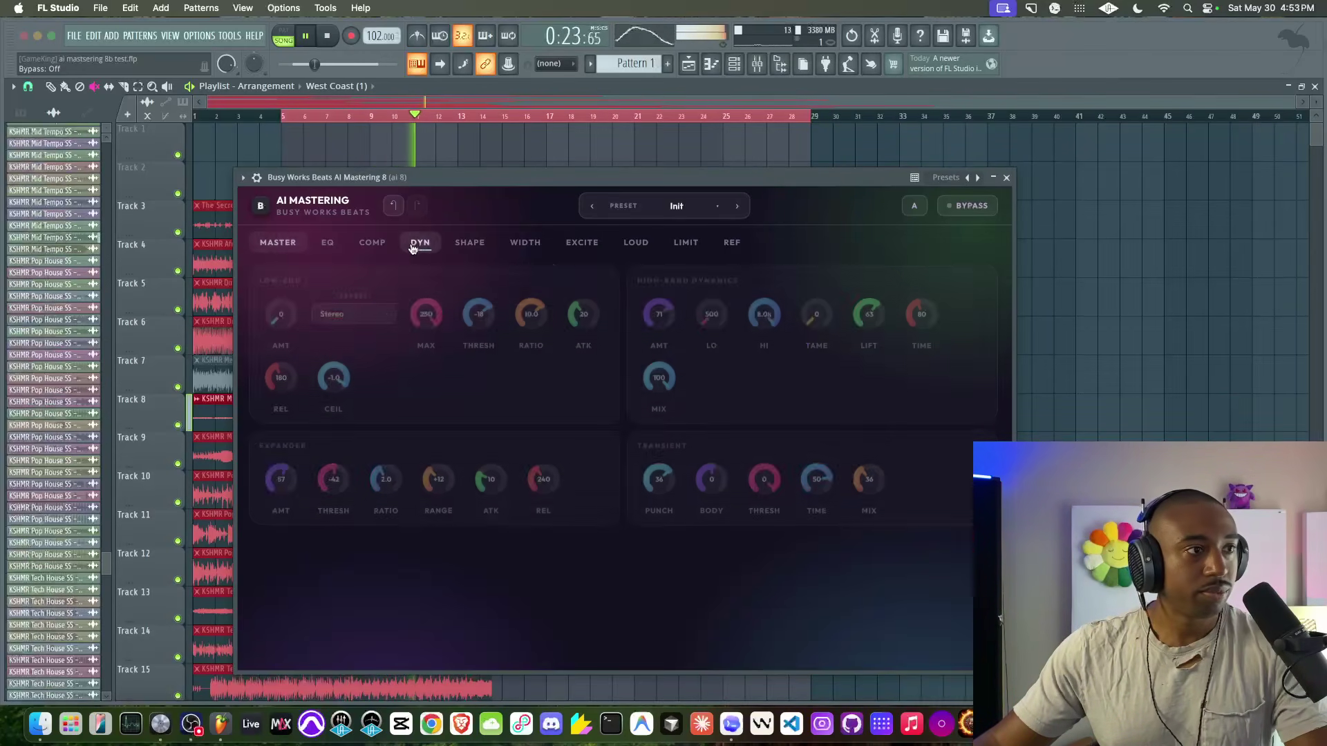
pyautogui.click(469, 243)
pyautogui.click(770, 424)
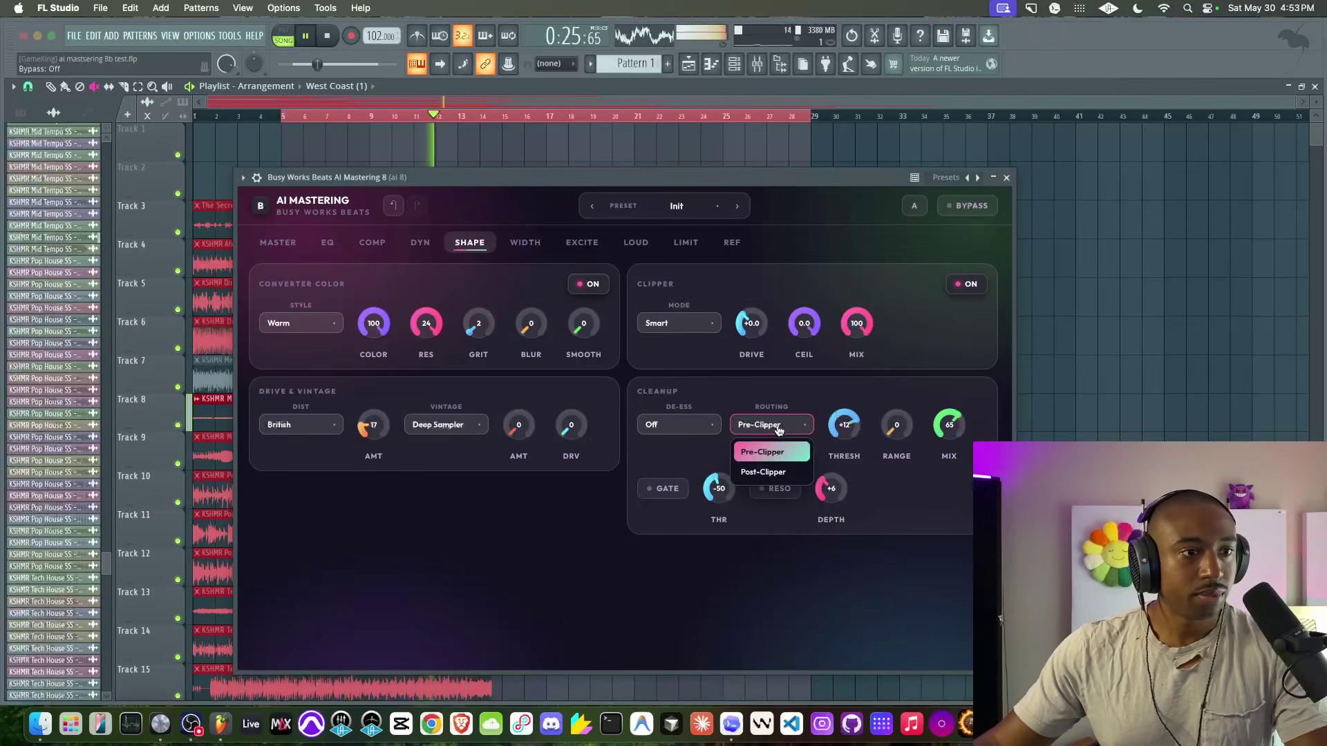
pyautogui.click(763, 468)
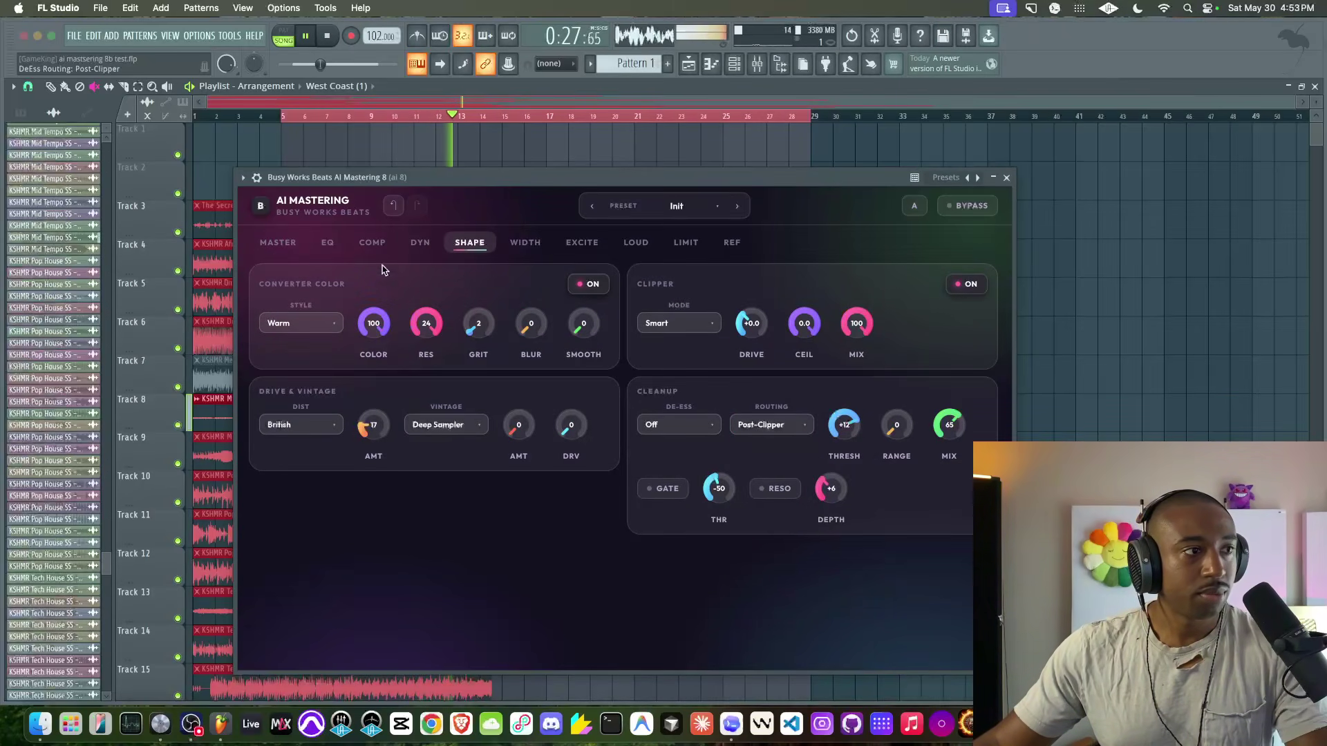
pyautogui.click(278, 243)
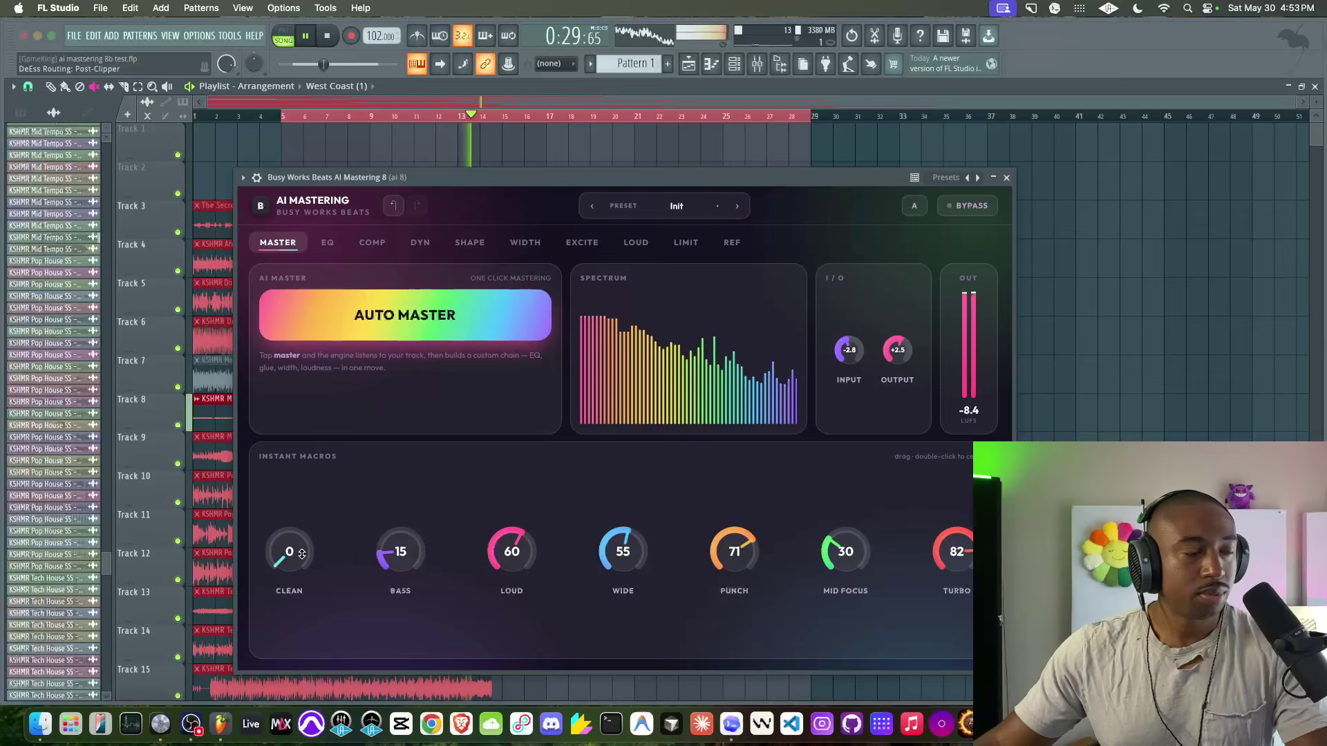
pyautogui.click(469, 243)
pyautogui.click(705, 424)
pyautogui.click(686, 474)
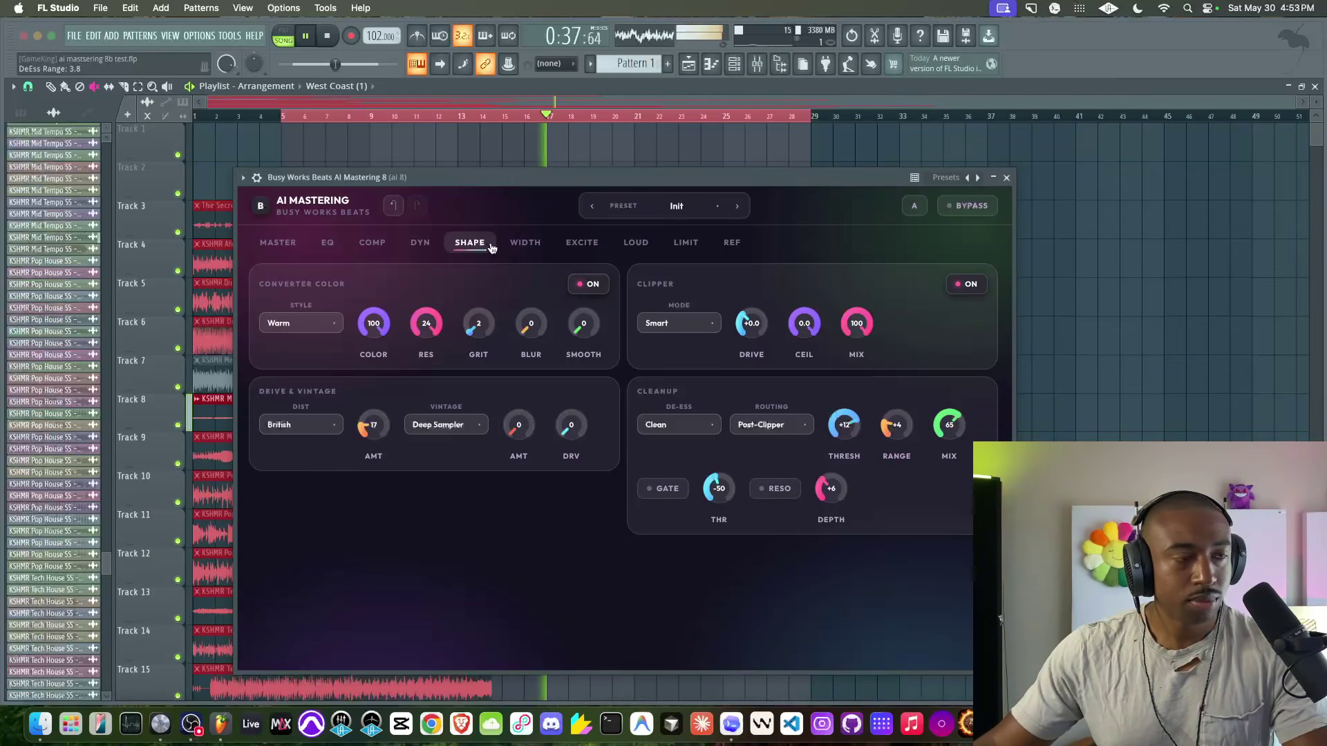
# Step: Review the dynamics, compressor and EQ settings of the Track 8 master
pyautogui.click(417, 244)
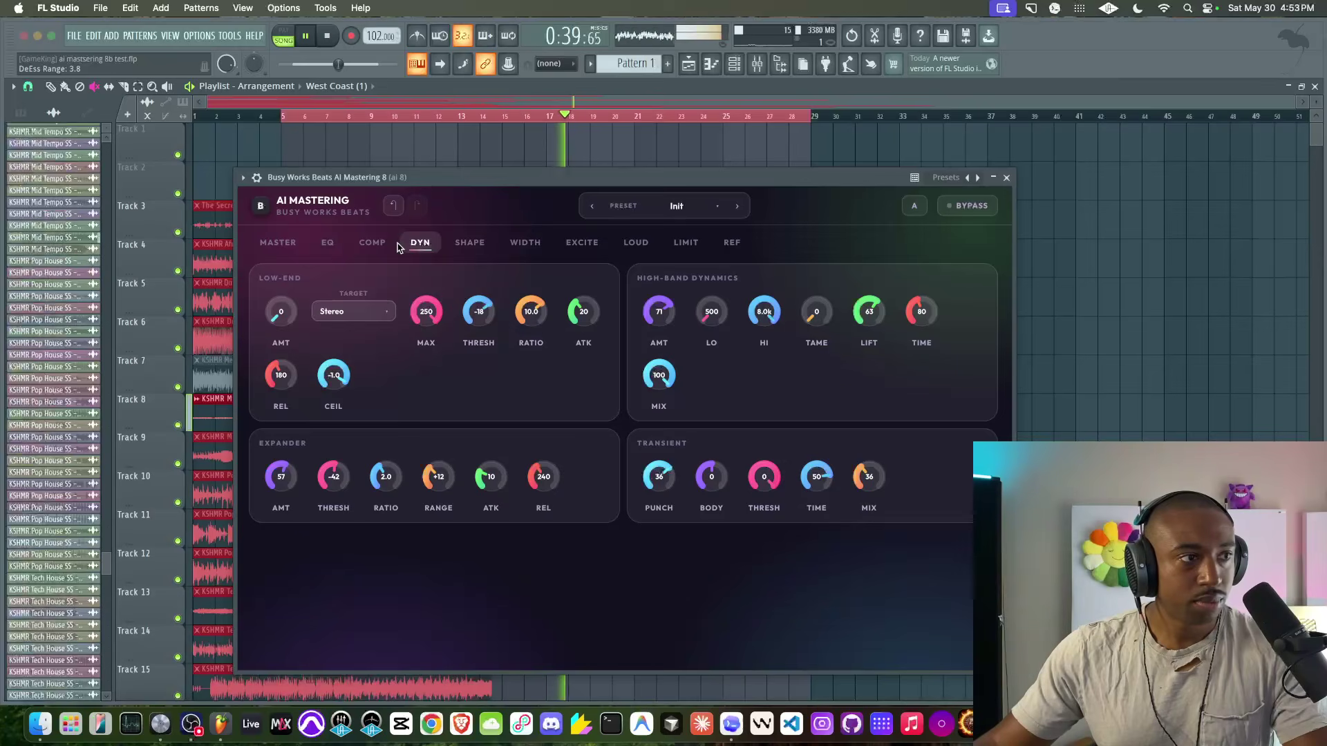
pyautogui.click(391, 246)
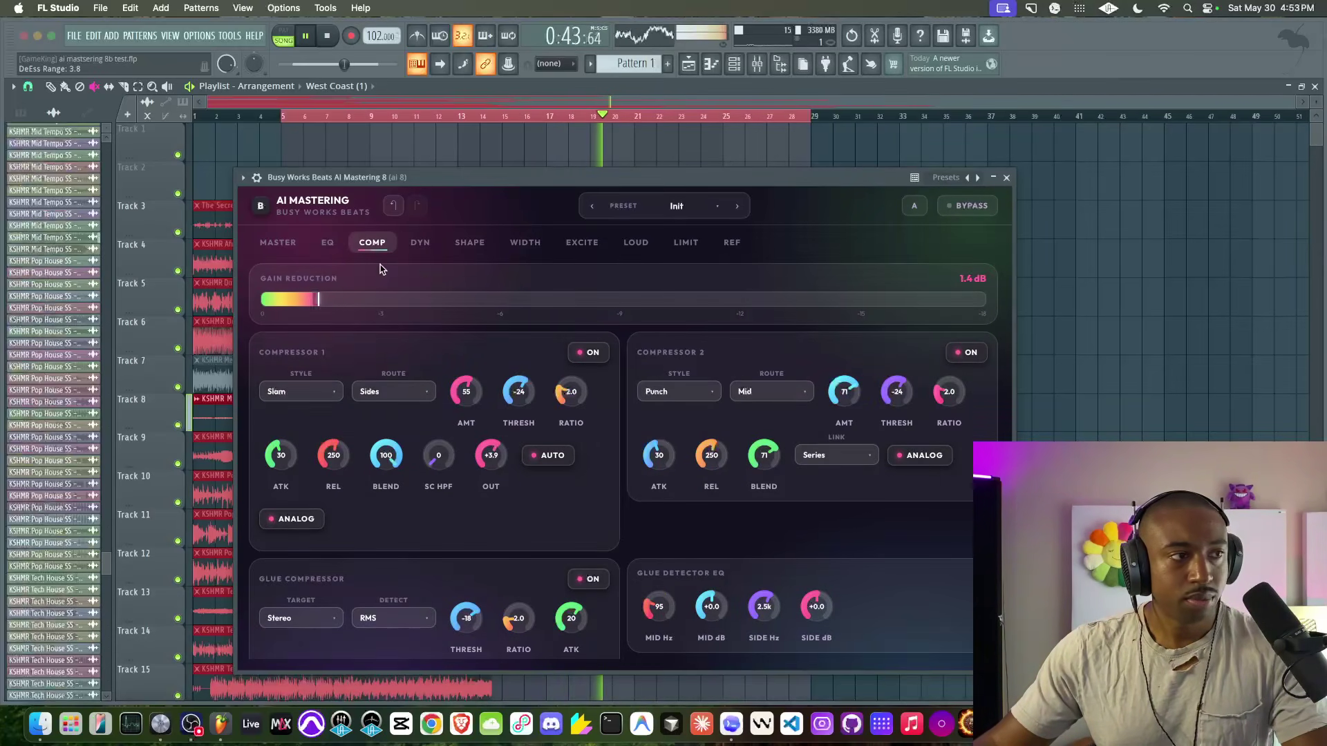
pyautogui.click(326, 244)
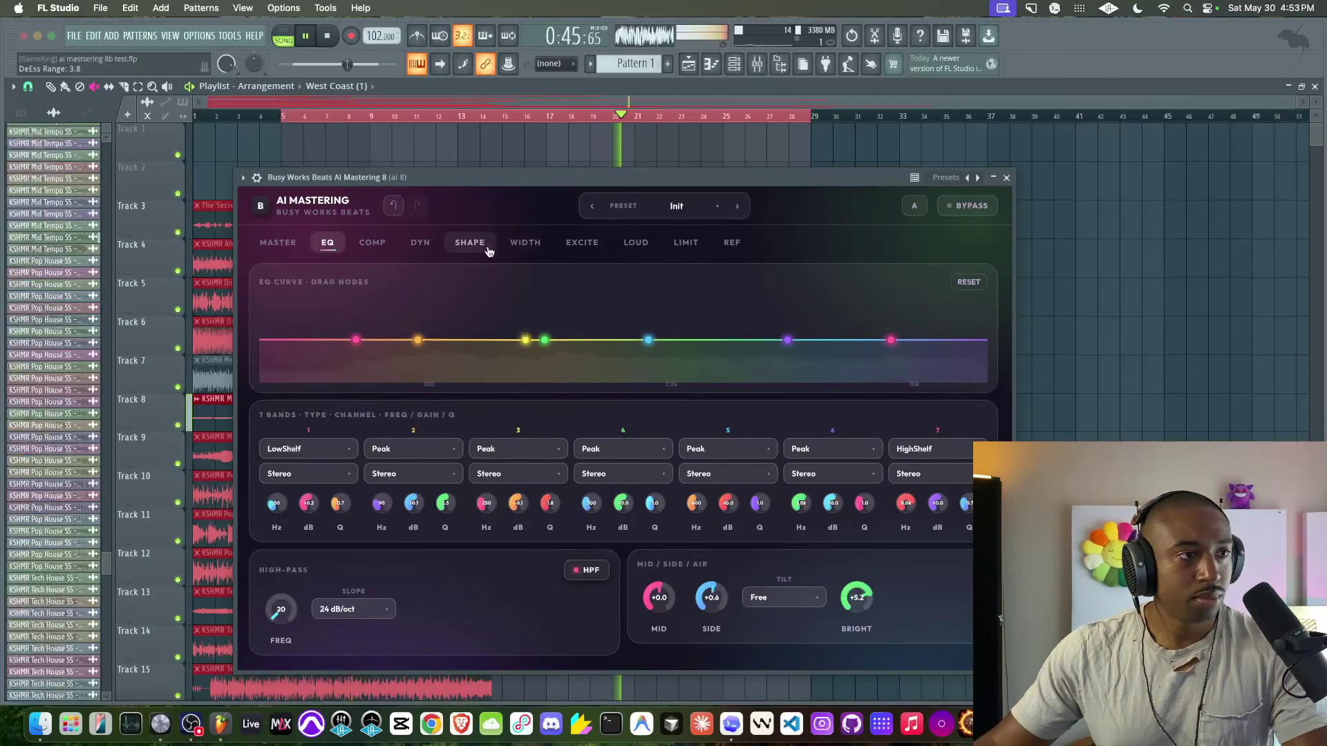
# Step: Audition the harmonic shift exciter during playback and set Triode to 0 and Pentode to 10
pyautogui.click(583, 249)
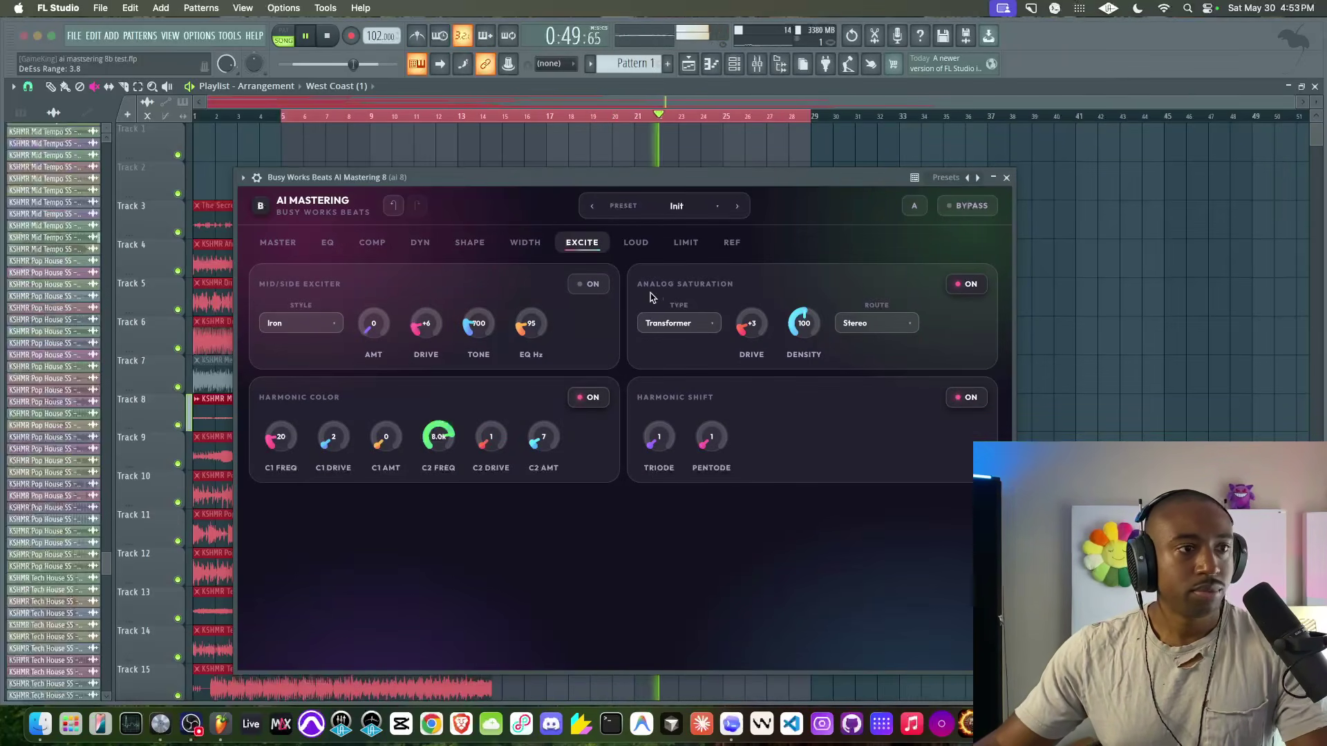
pyautogui.press('space')
pyautogui.press('space')
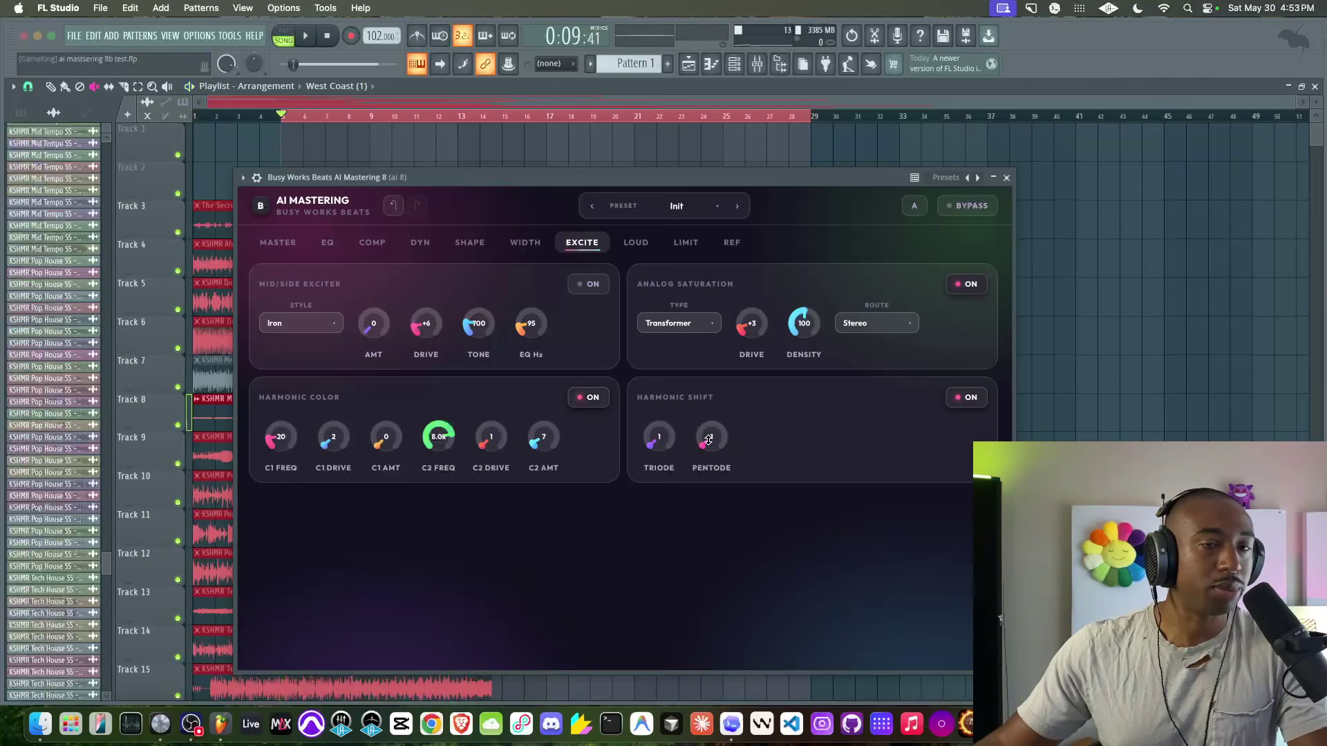
pyautogui.press('space')
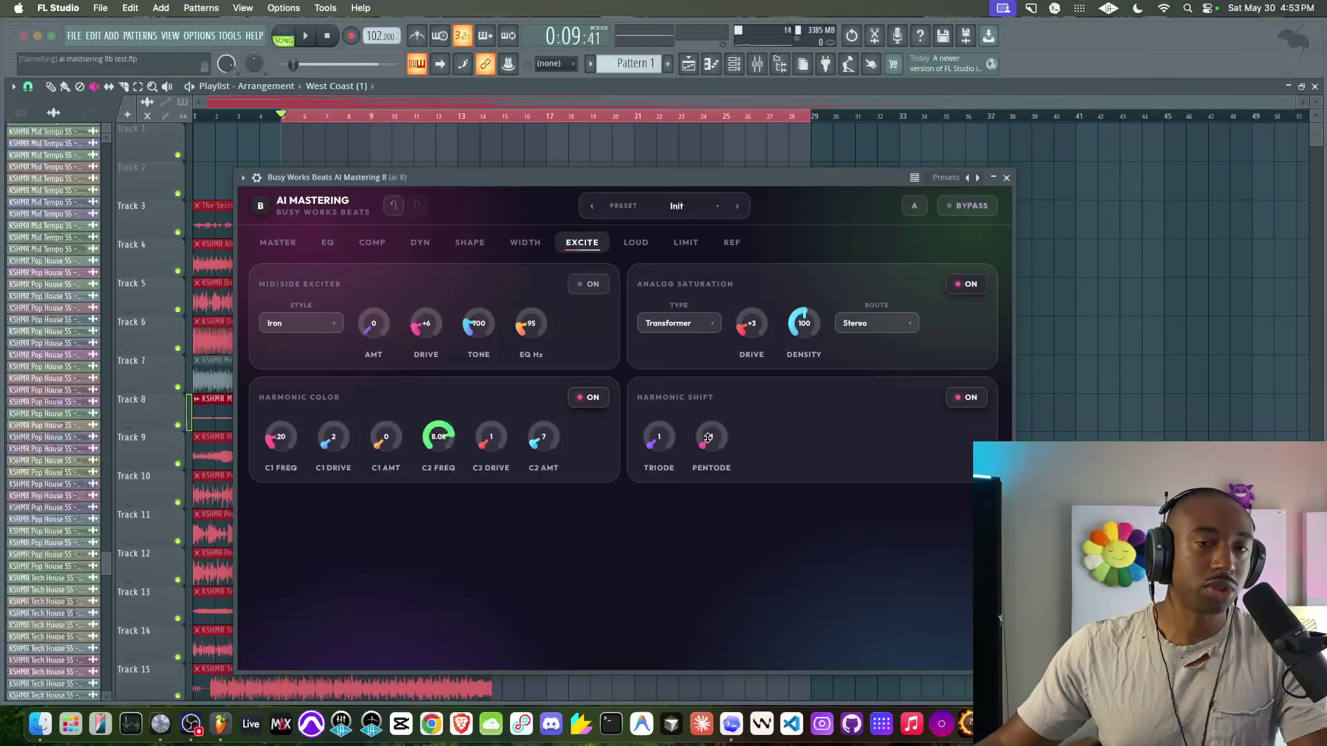
pyautogui.moveTo(661, 436); pyautogui.dragTo(676, 353)
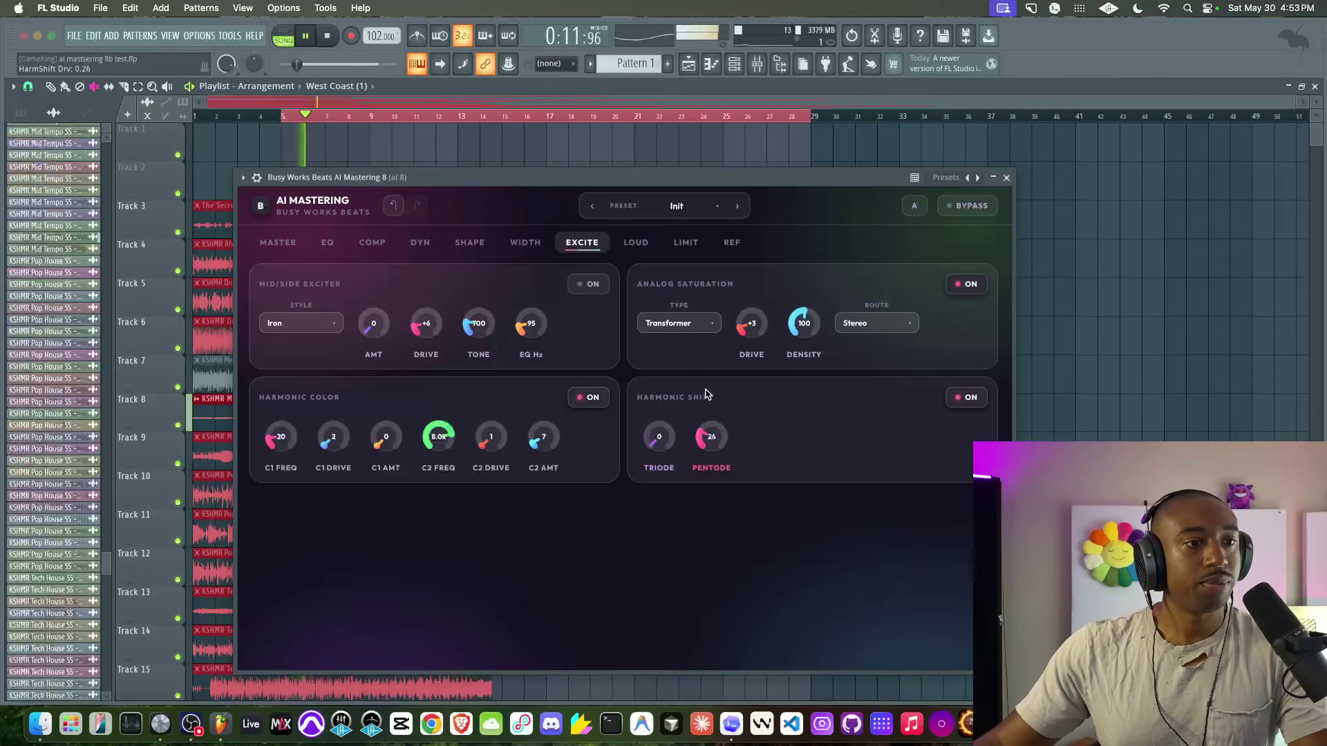
pyautogui.scroll(4, 719, 453)
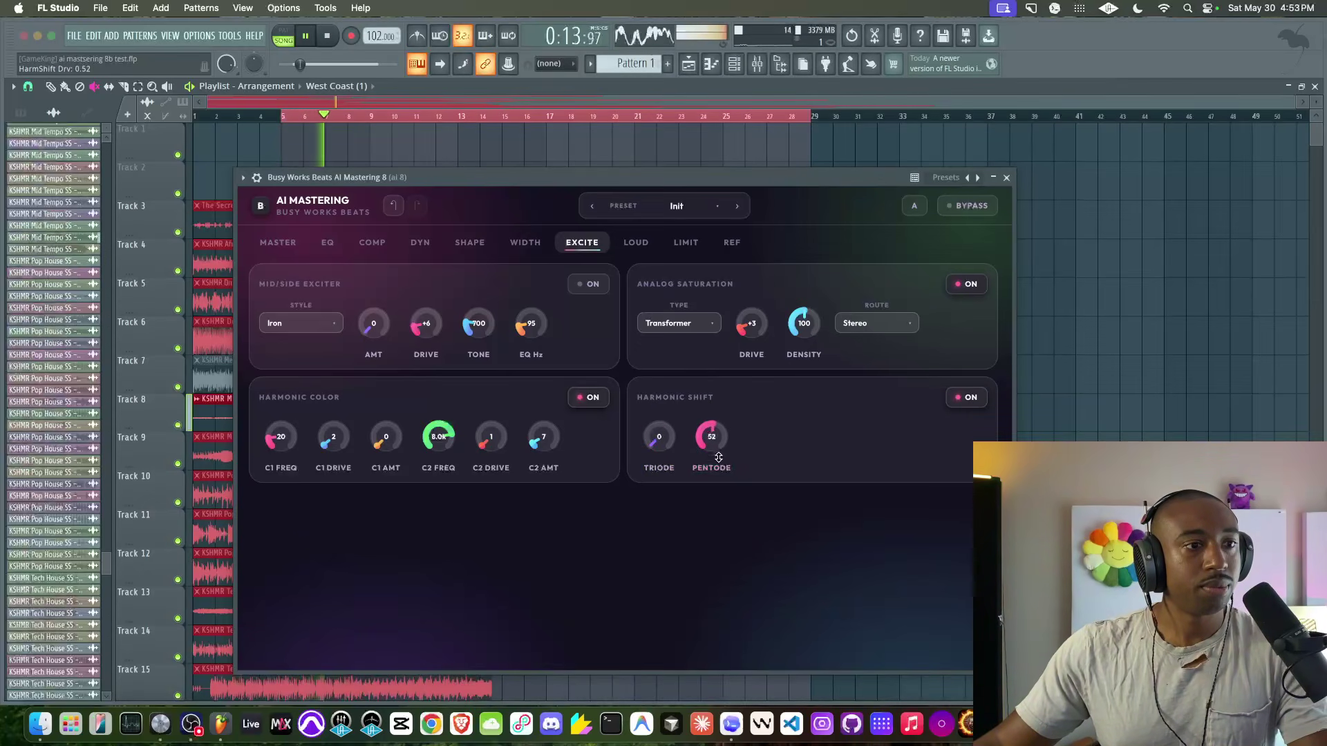
pyautogui.moveTo(714, 427); pyautogui.dragTo(699, 525)
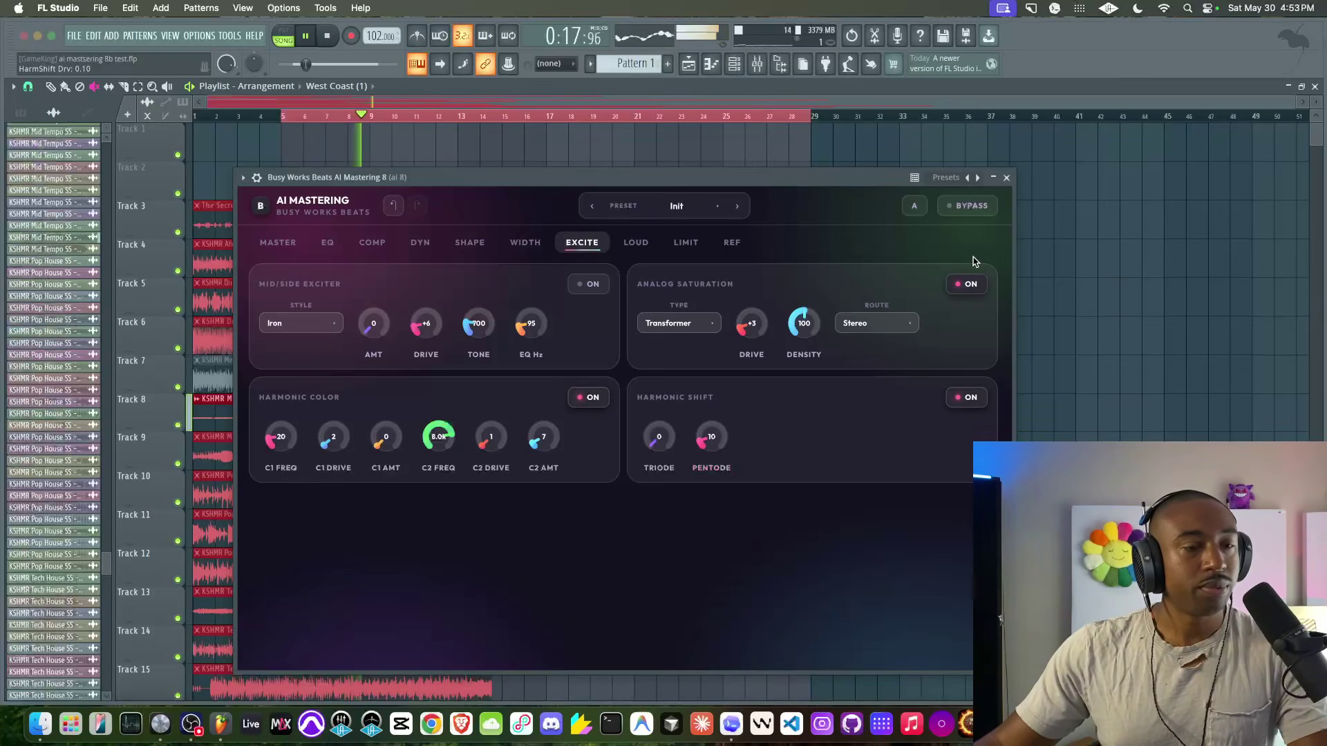
# Step: Close the plugin, switch from the Track 8 clip to the Track 9 clip and set the tempo to 110 BPM
pyautogui.click(1007, 178)
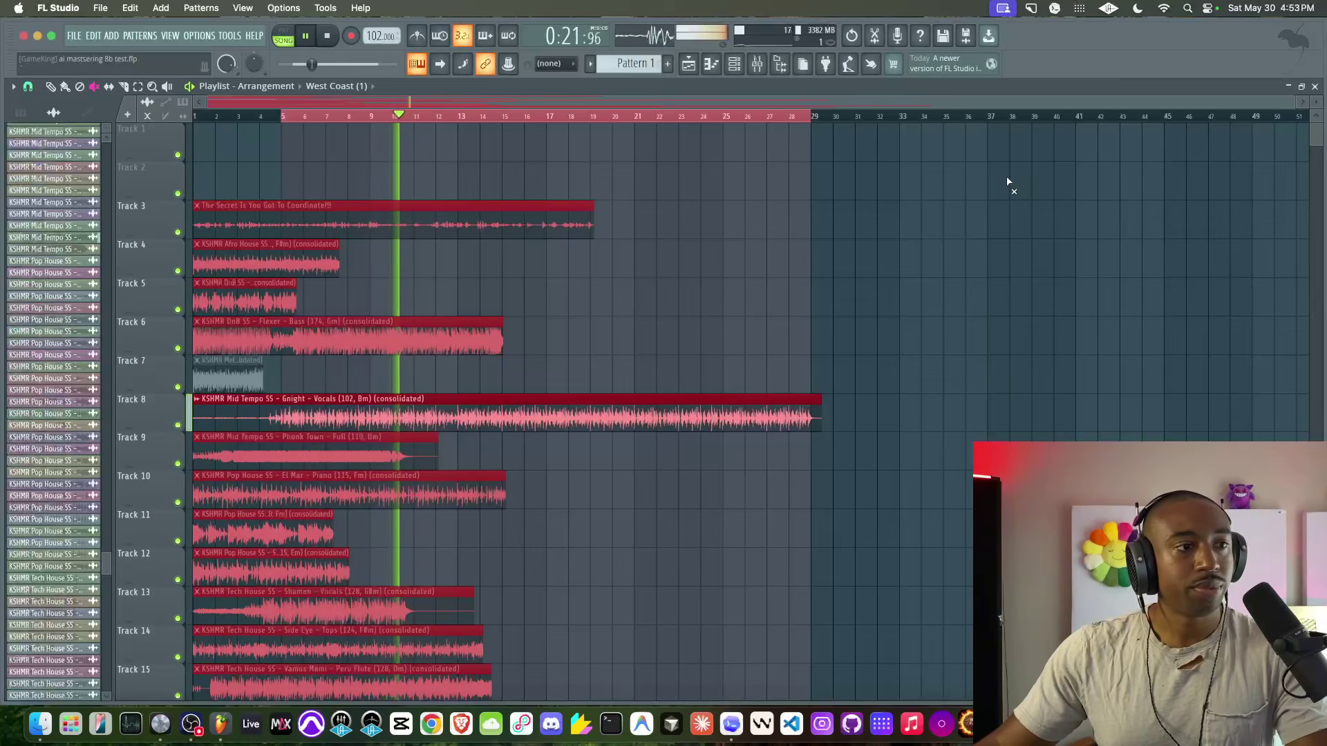
pyautogui.press('space')
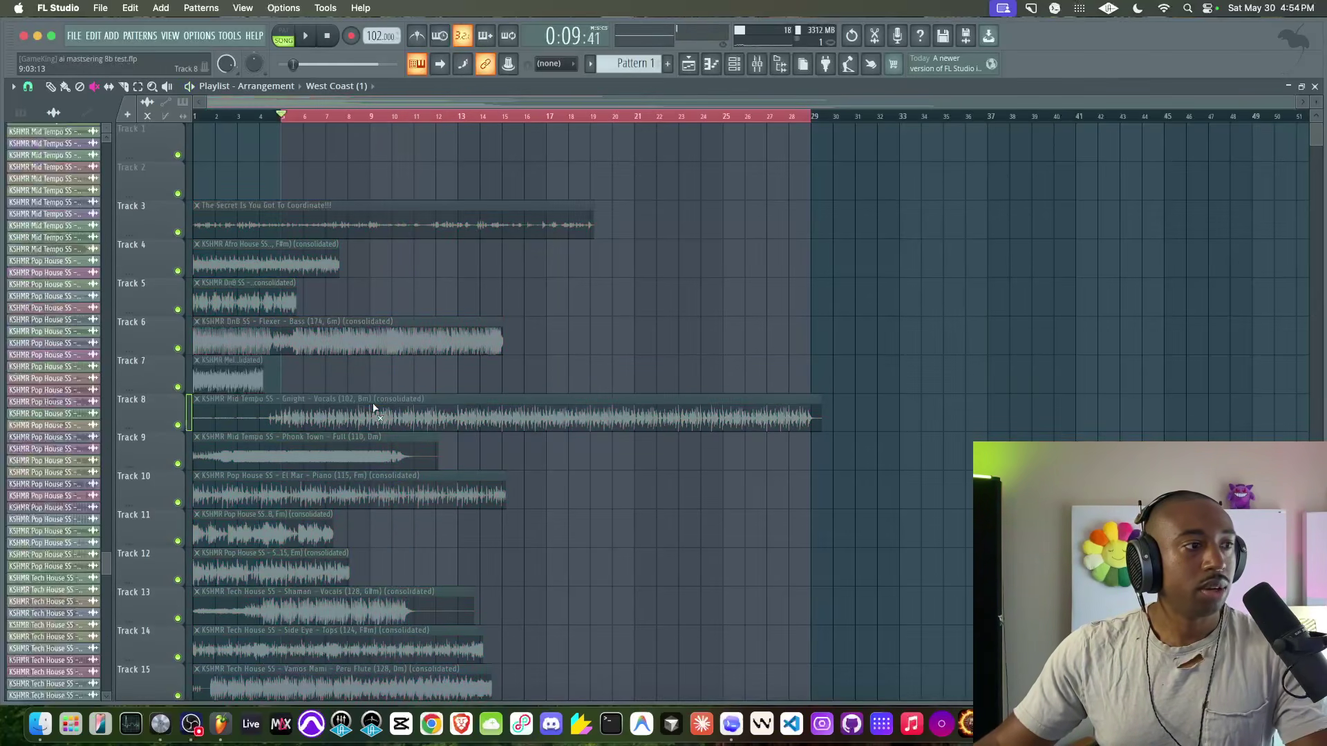
pyautogui.scroll(-1, 360, 404)
pyautogui.moveTo(372, 34); pyautogui.dragTo(372, 34)
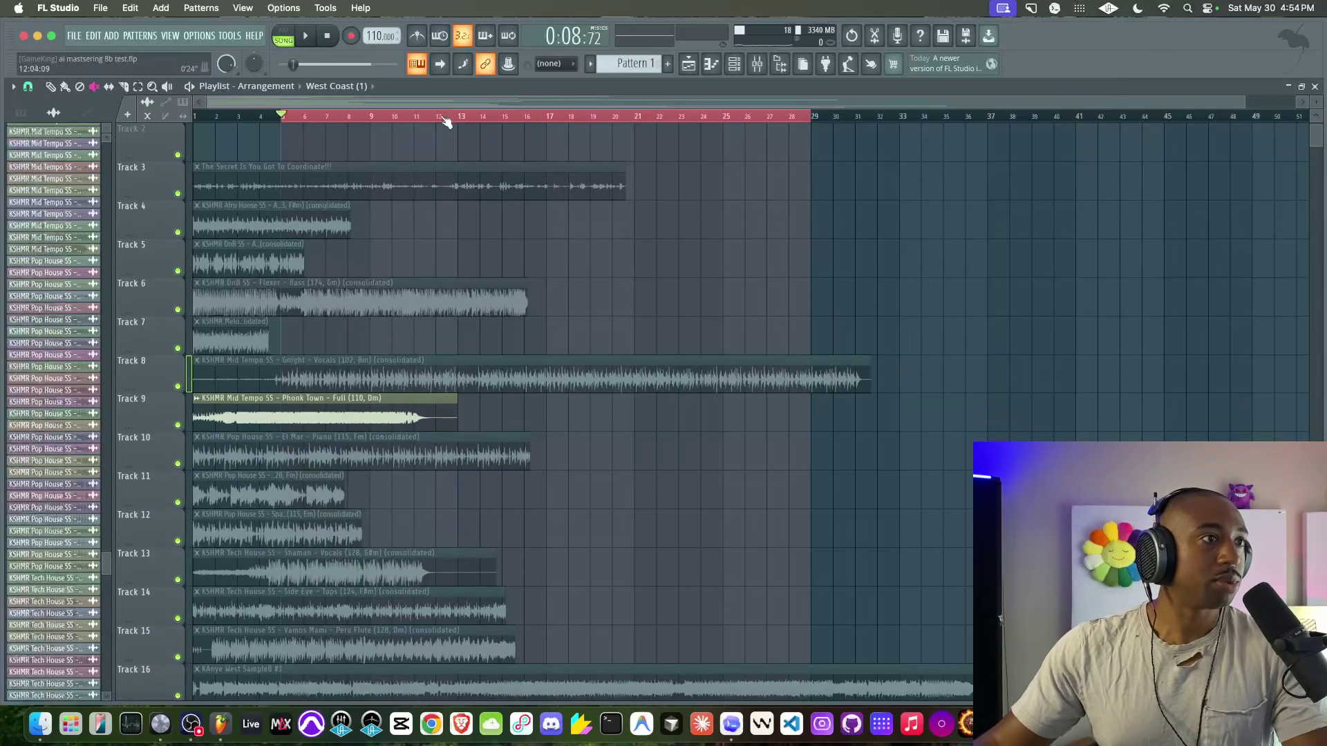
# Step: Mark bars 1 to 13 as the playback range and return the playhead to the start
pyautogui.moveTo(461, 118); pyautogui.dragTo(191, 117)
pyautogui.click(571, 250)
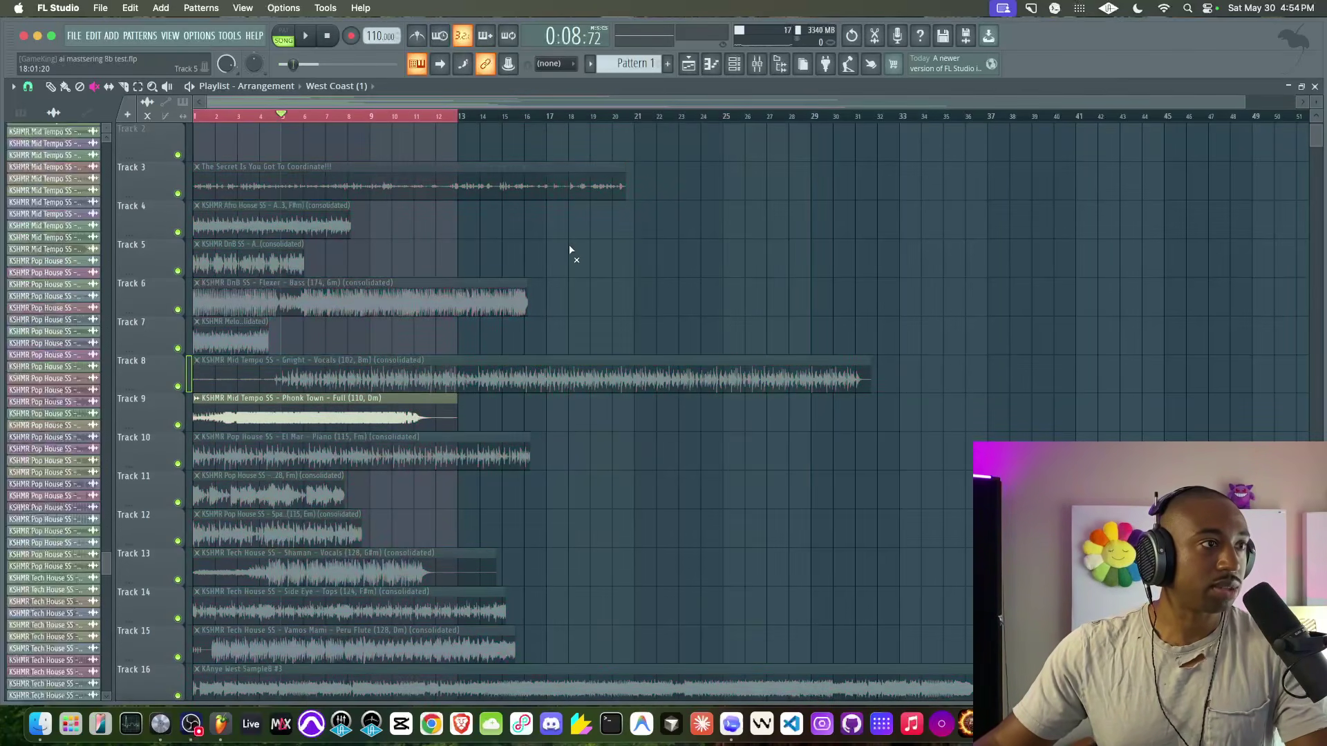
pyautogui.click(329, 38)
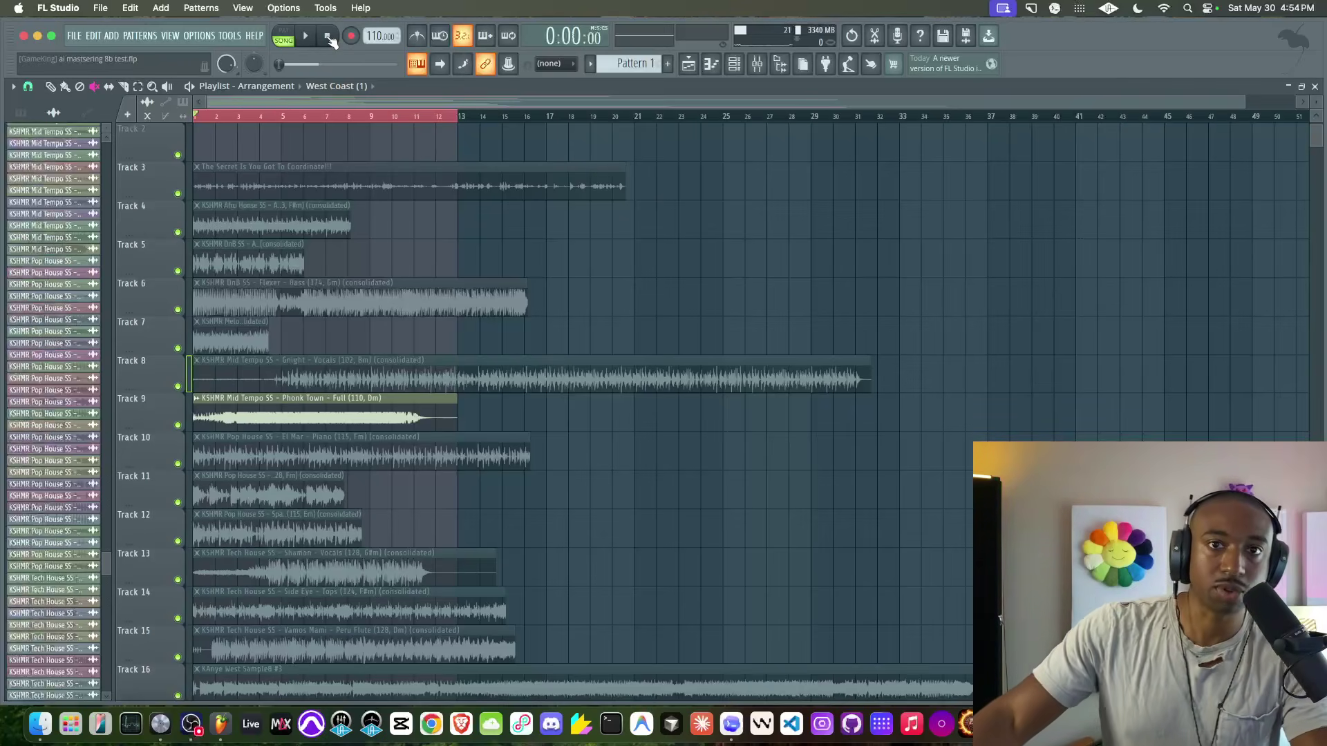
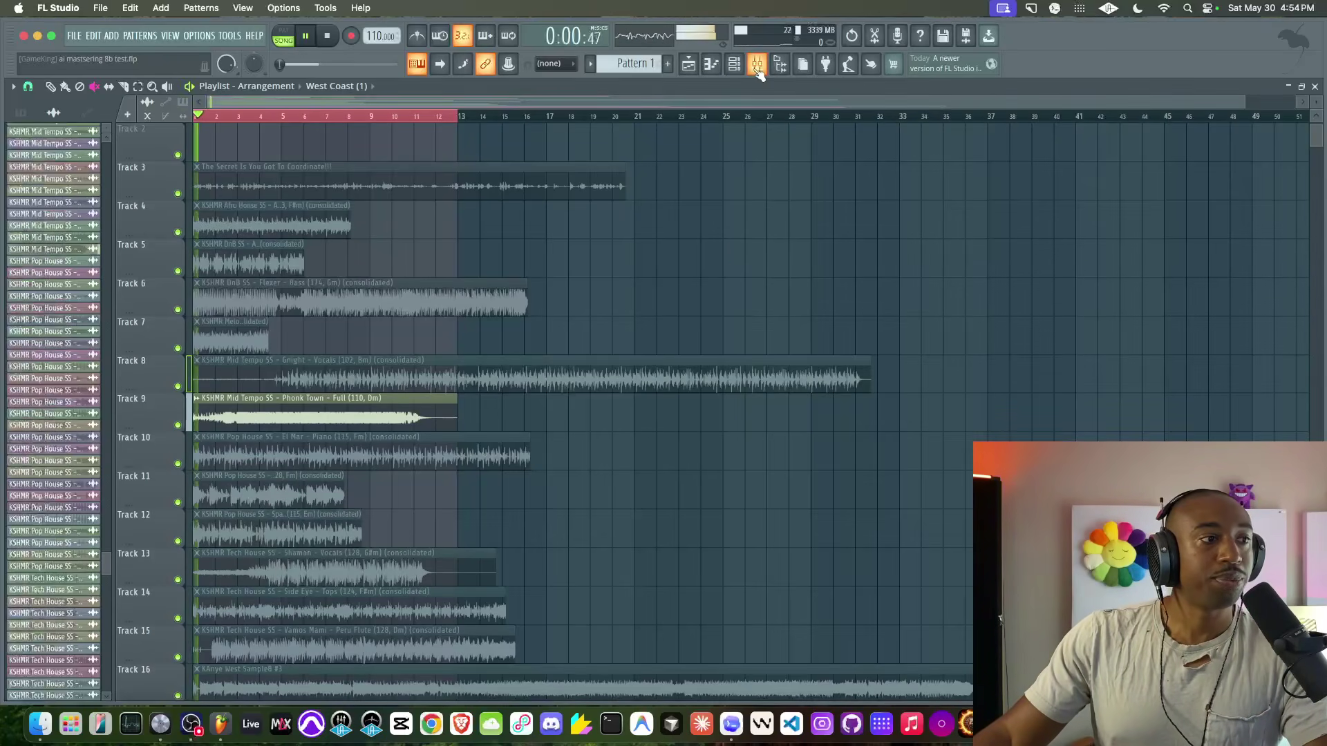
# Step: Reopen the mastering plugin from the mixer and initialize its settings
pyautogui.click(756, 69)
pyautogui.click(1218, 310)
pyautogui.click(684, 208)
pyautogui.click(671, 255)
pyautogui.moveTo(768, 181); pyautogui.dragTo(729, 108)
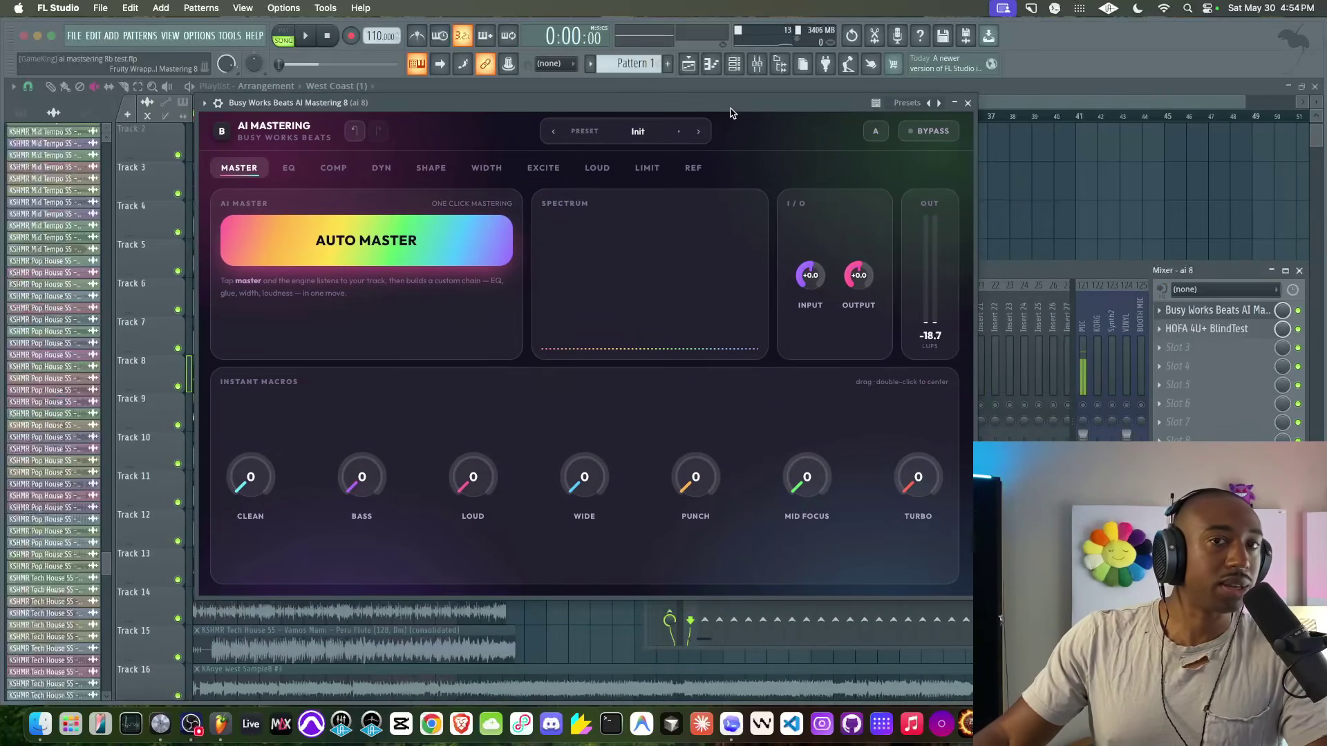
# Step: Briefly play the Track 9 clip through the initialized mastering plugin, repositioning its window meanwhile
pyautogui.press('space')
pyautogui.moveTo(395, 108); pyautogui.dragTo(568, 118)
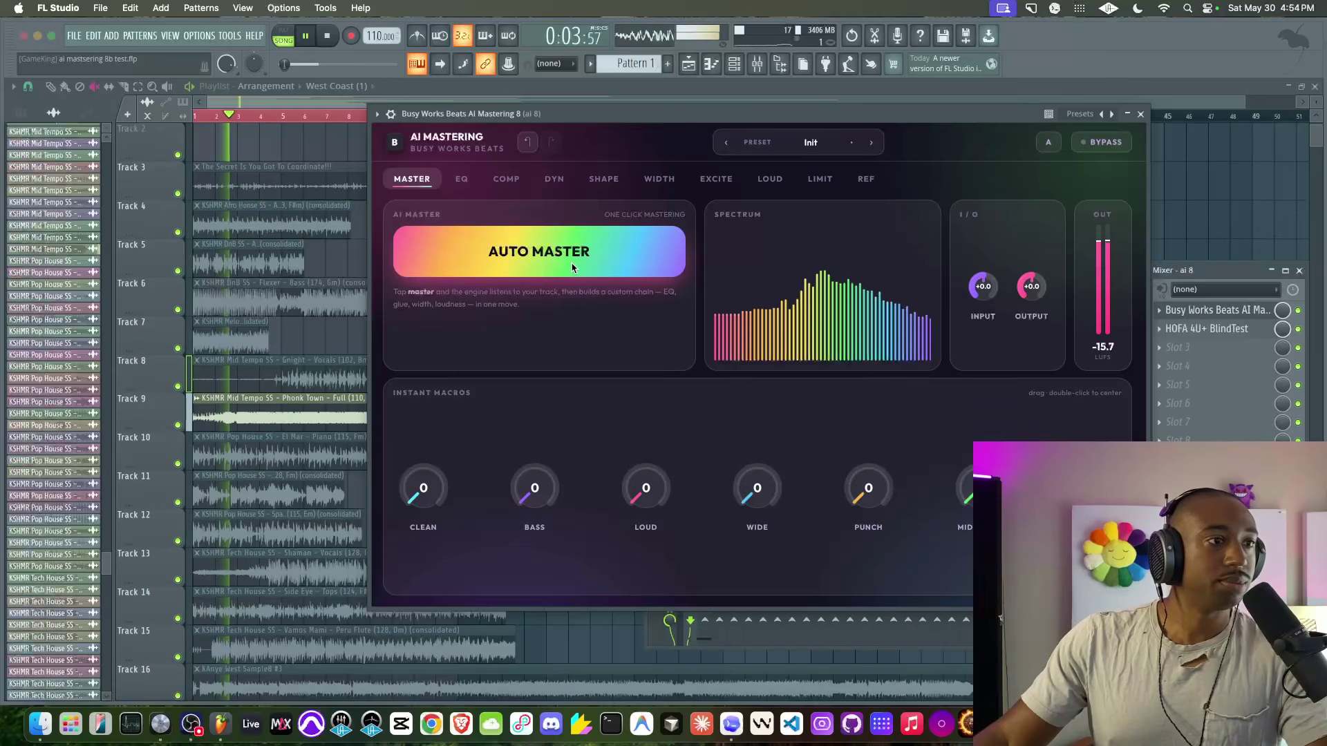
pyautogui.press('space')
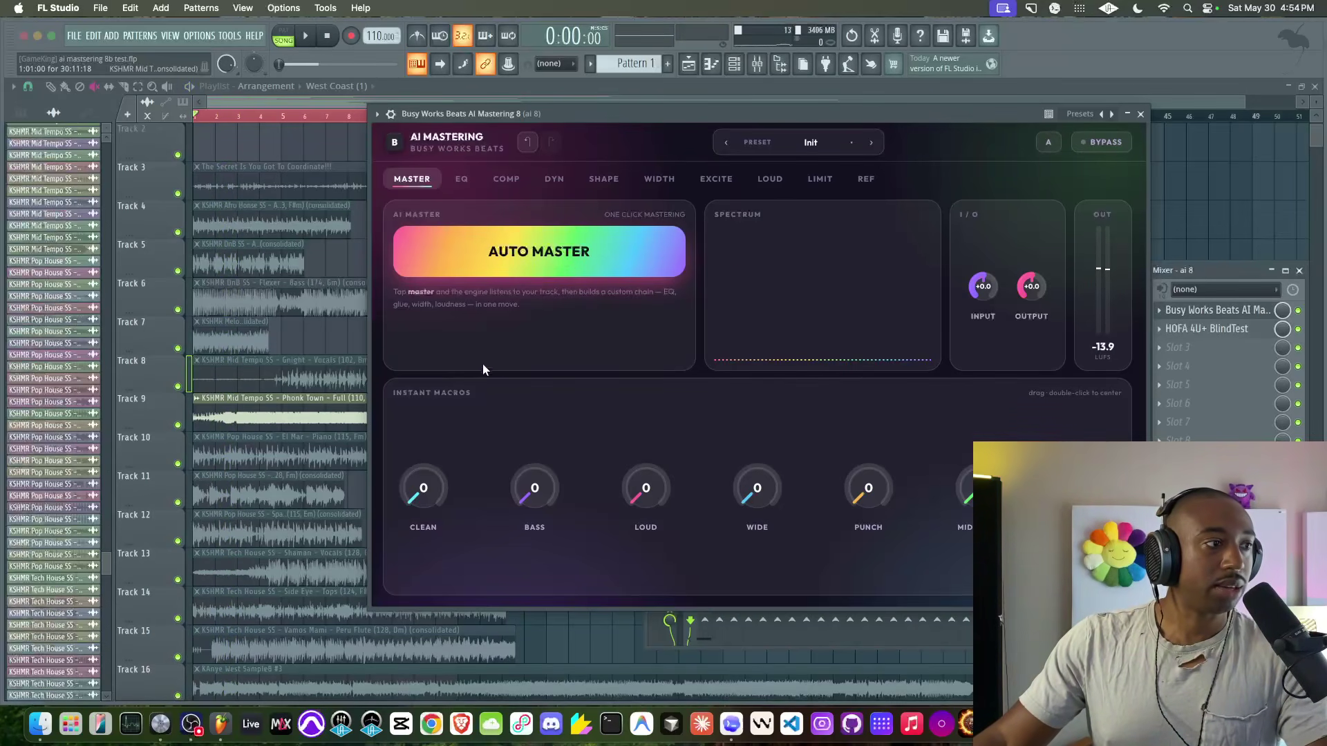
# Step: Play the Track 9 clip, run Auto Master on it and review the list of applied changes
pyautogui.moveTo(174, 430)
pyautogui.mouseDown()
pyautogui.moveTo(154, 543)
pyautogui.moveTo(169, 456)
pyautogui.moveTo(182, 455)
pyautogui.mouseUp()
pyautogui.press('space')
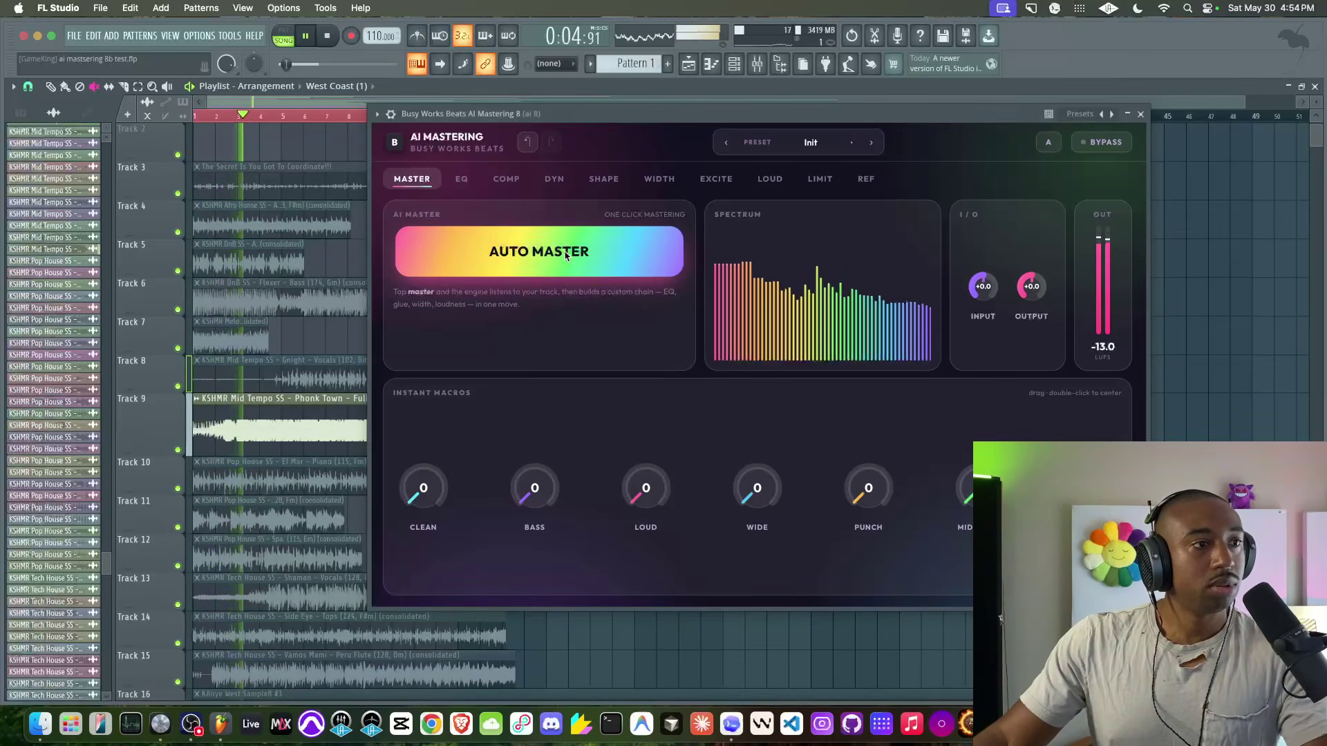
pyautogui.click(568, 253)
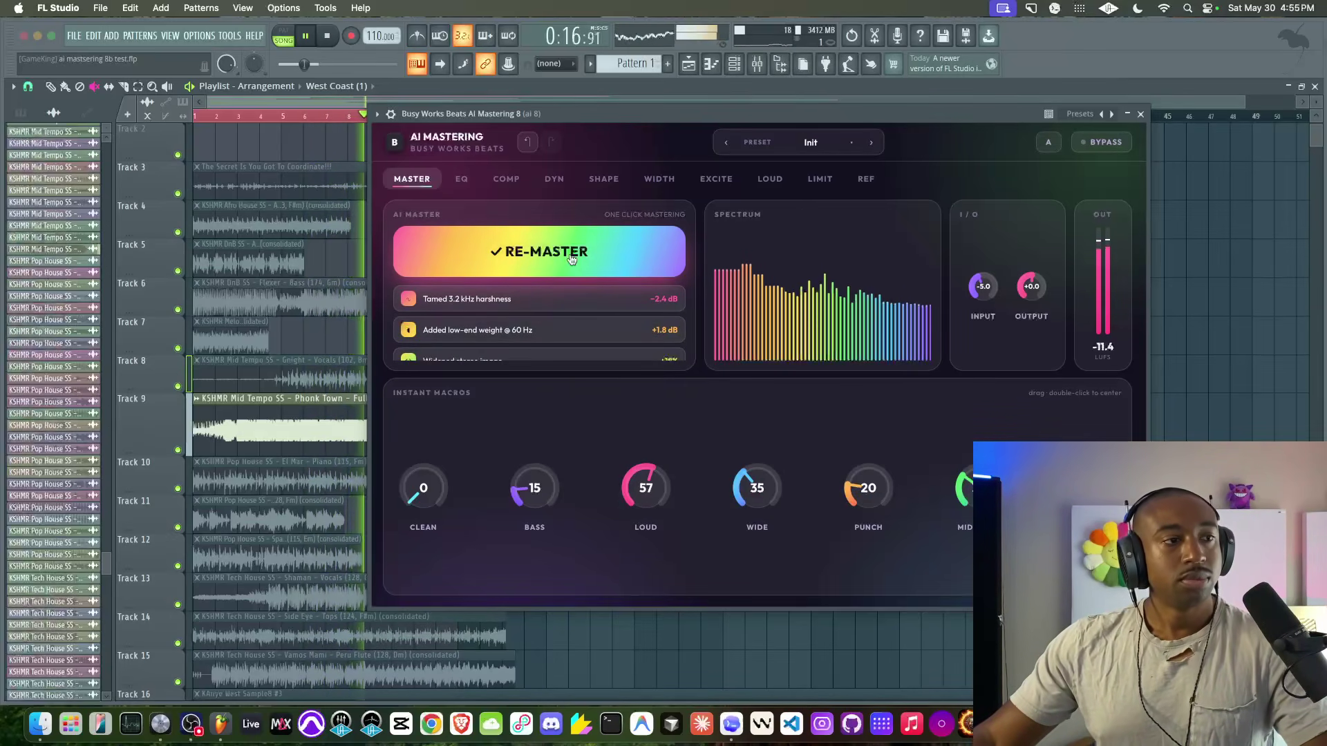
pyautogui.scroll(-3, 568, 336)
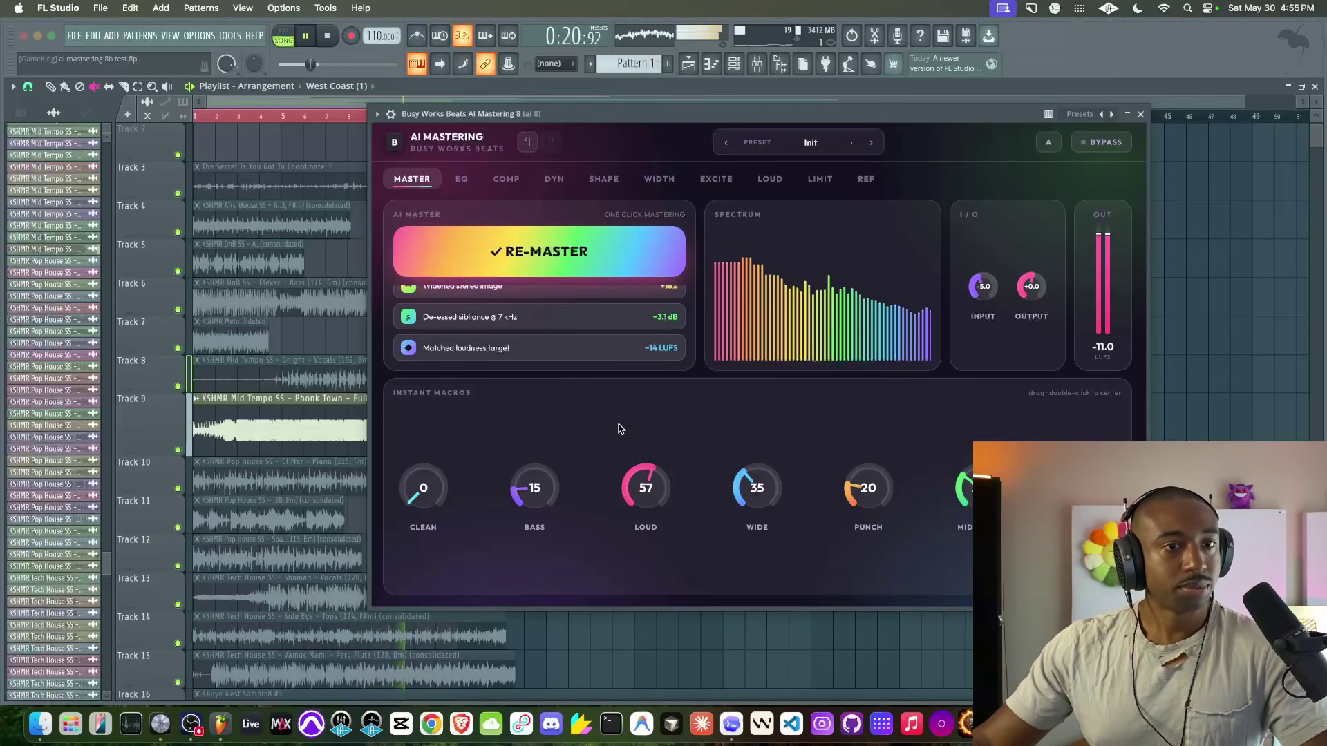
# Step: Restart playback and compare the auto-mastered Track 9 clip with the bypassed signal, moving the plugin window aside
pyautogui.press('space')
pyautogui.press('space')
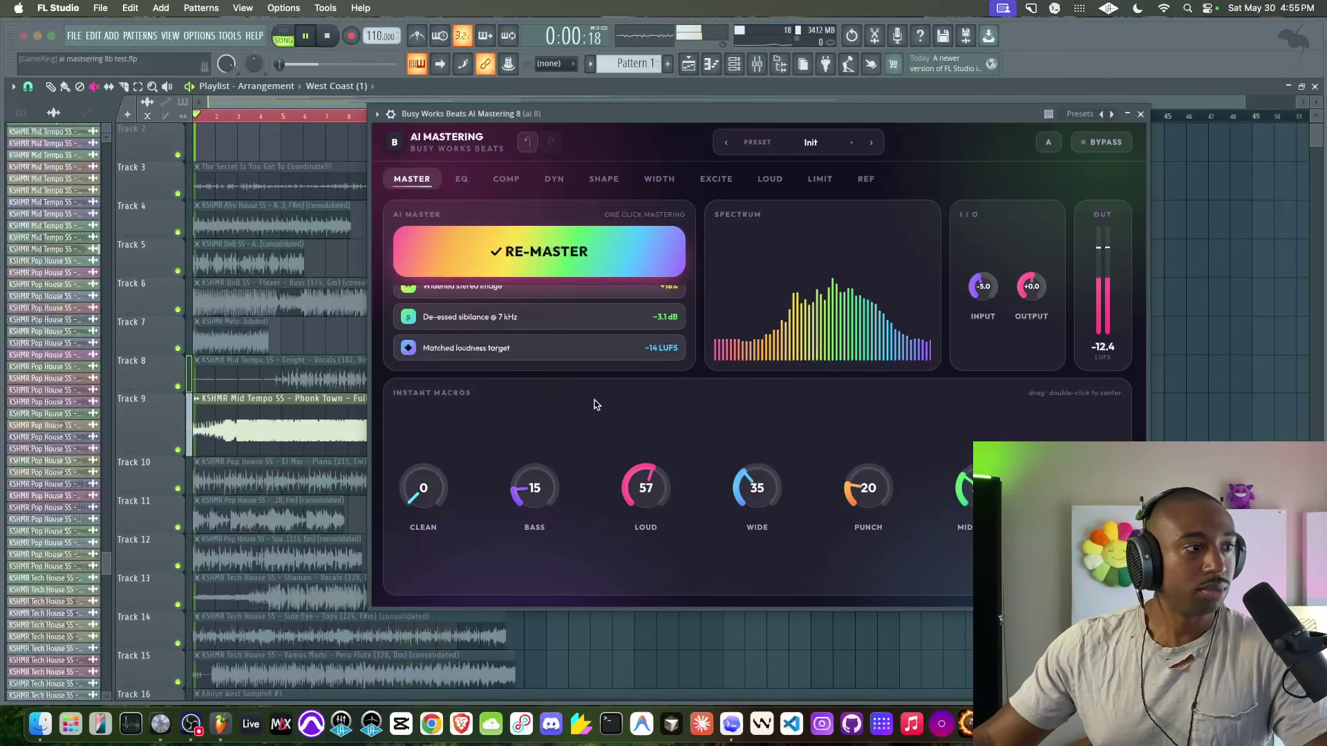
pyautogui.click(1087, 142)
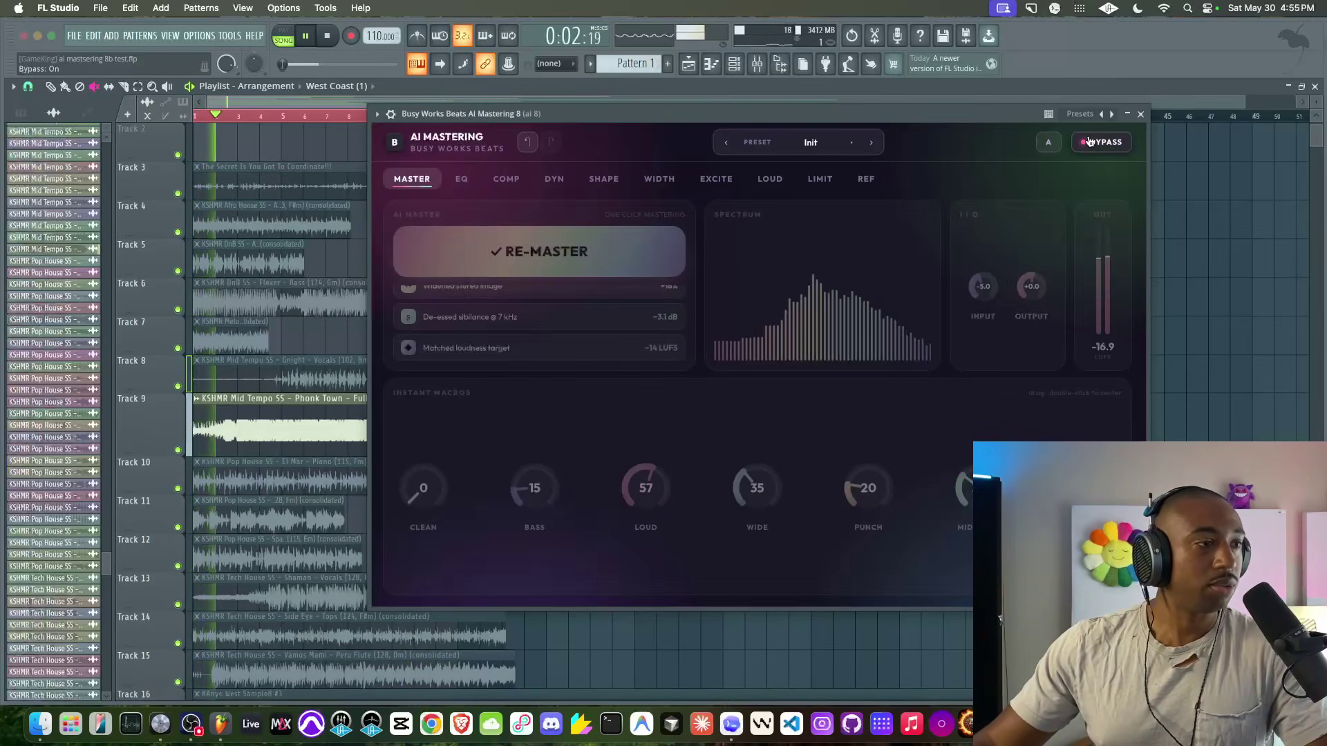
pyautogui.moveTo(1087, 142); pyautogui.dragTo(1002, 181)
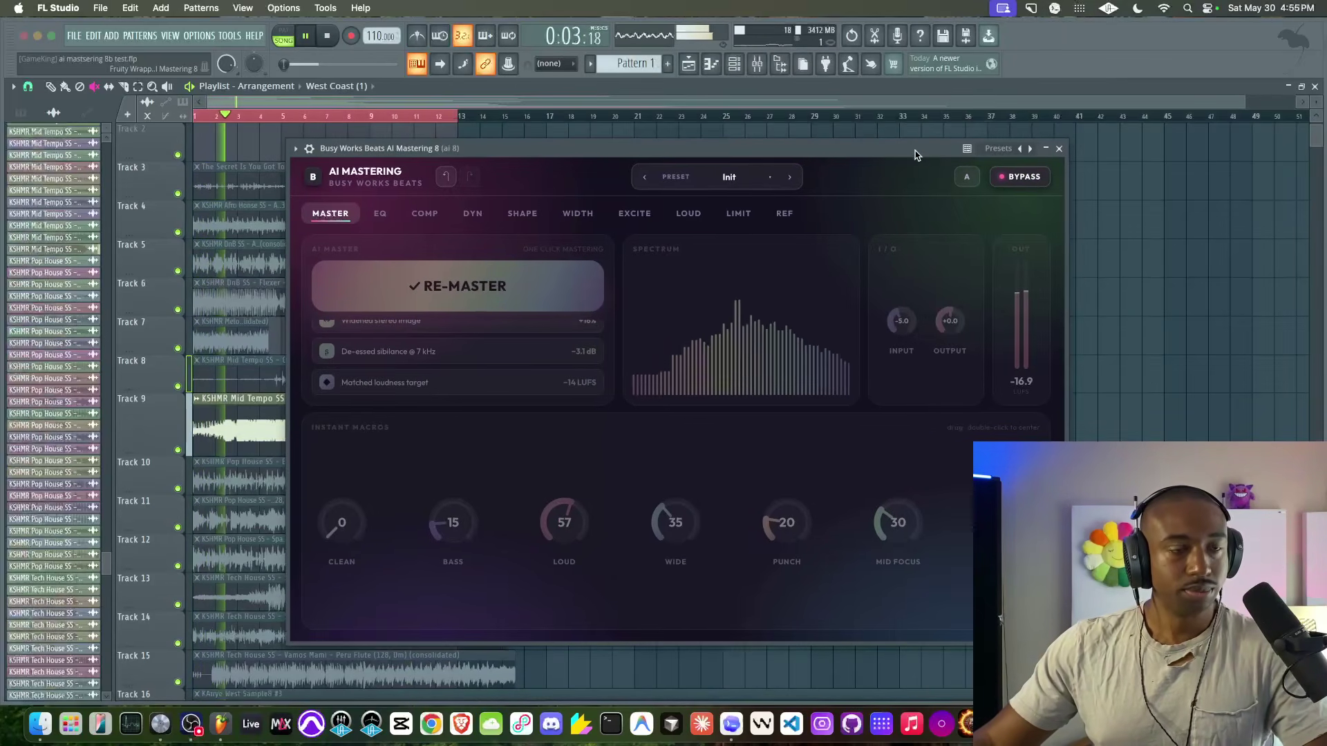
pyautogui.click(1002, 179)
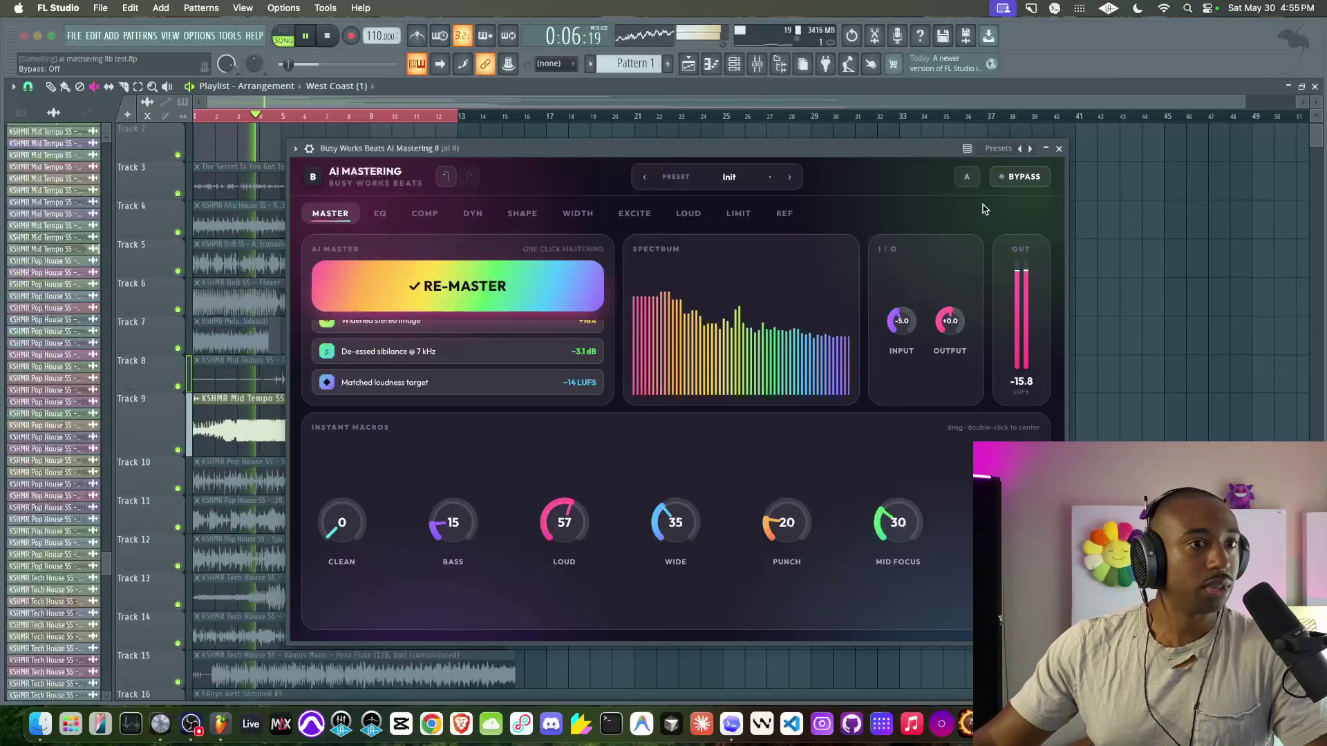
pyautogui.click(1016, 179)
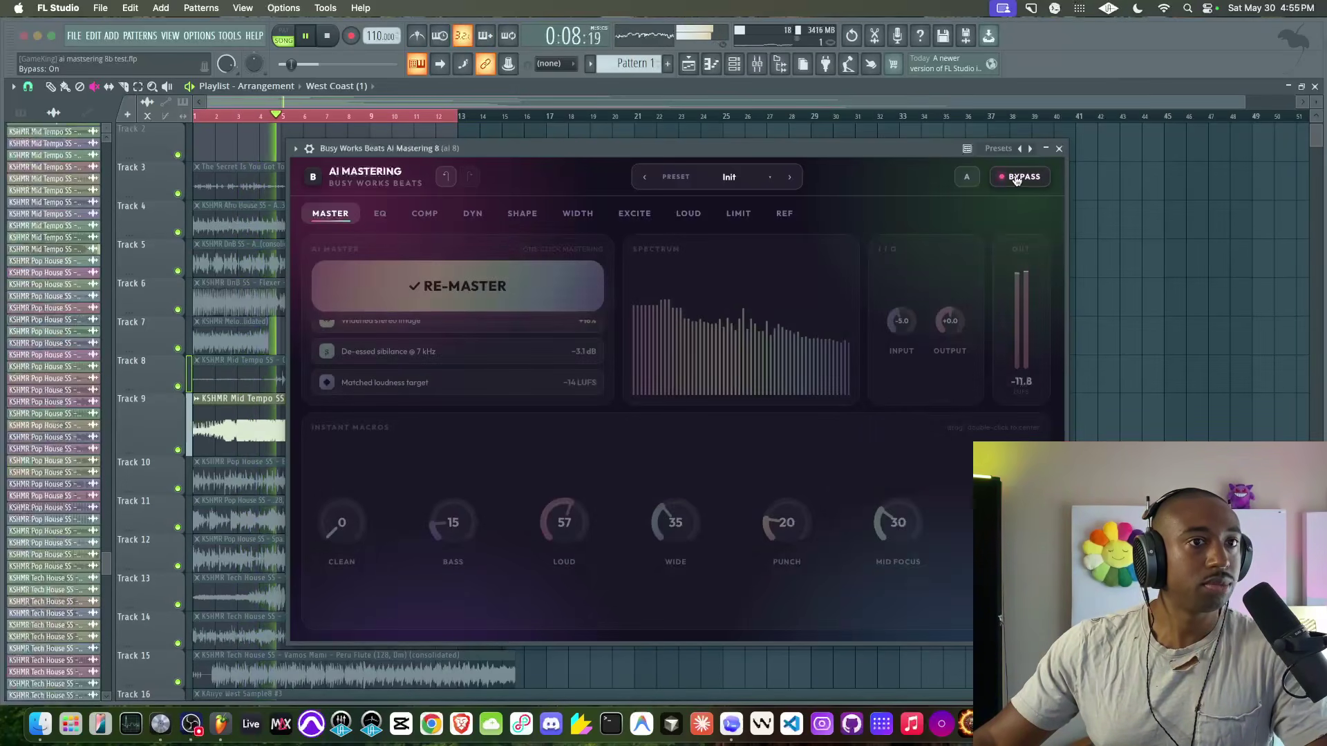
pyautogui.click(1016, 178)
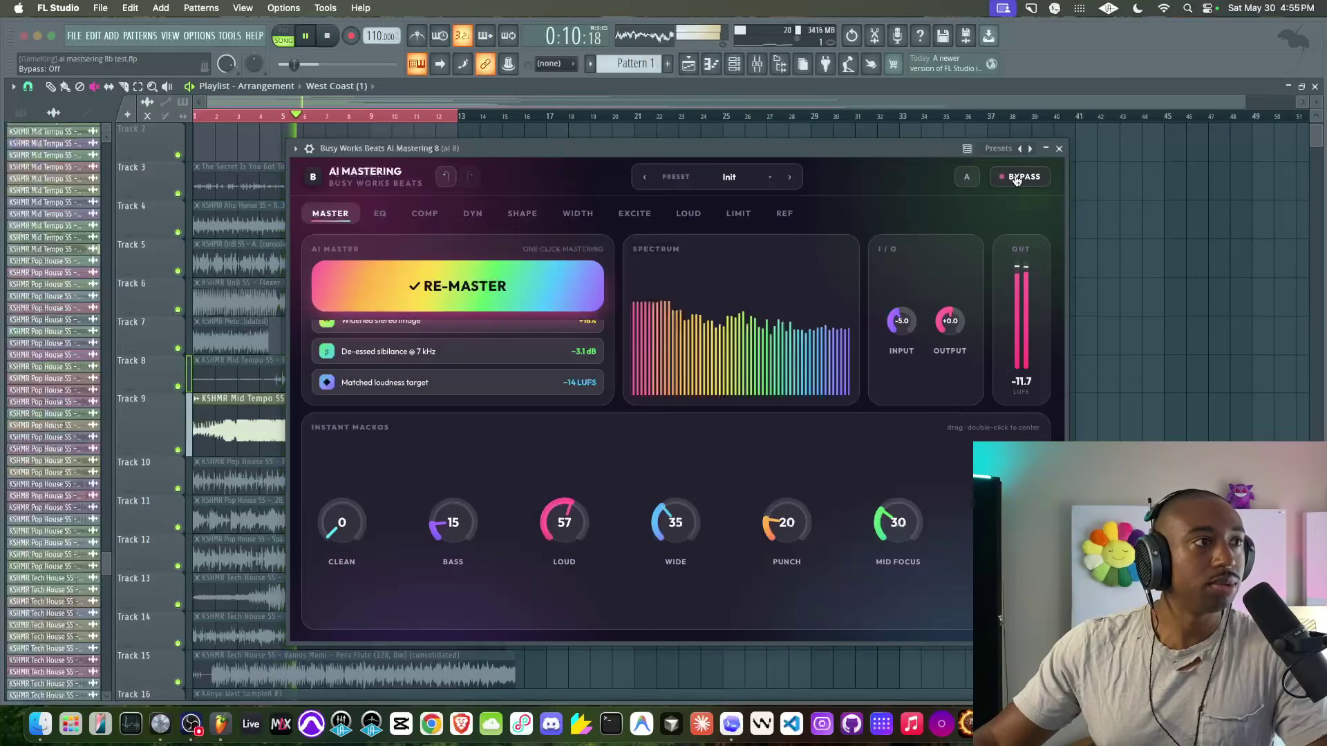
# Step: Limit the playback range to bars 3 to 11 and compare that section with the mastering bypassed and active
pyautogui.moveTo(453, 161); pyautogui.dragTo(407, 473)
pyautogui.moveTo(415, 116); pyautogui.dragTo(237, 119)
pyautogui.moveTo(470, 463); pyautogui.dragTo(480, 144)
pyautogui.click(967, 172)
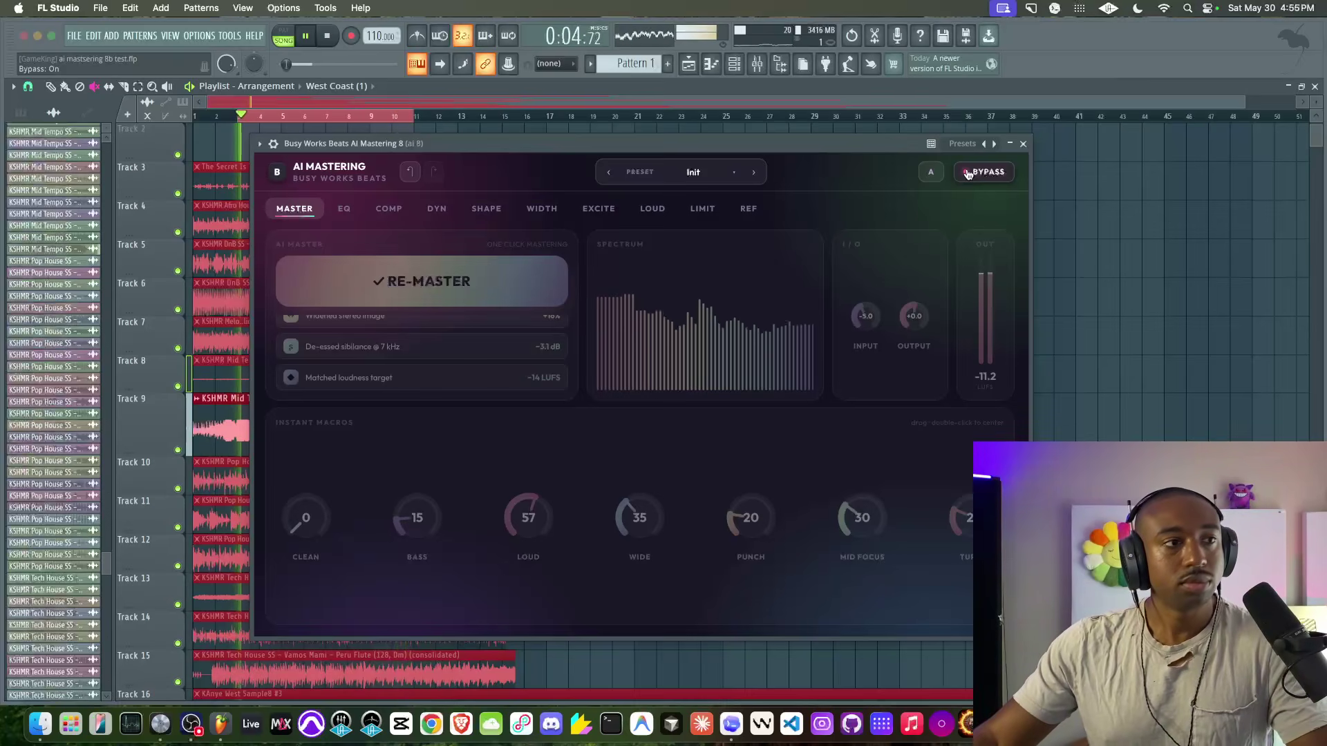
pyautogui.click(968, 173)
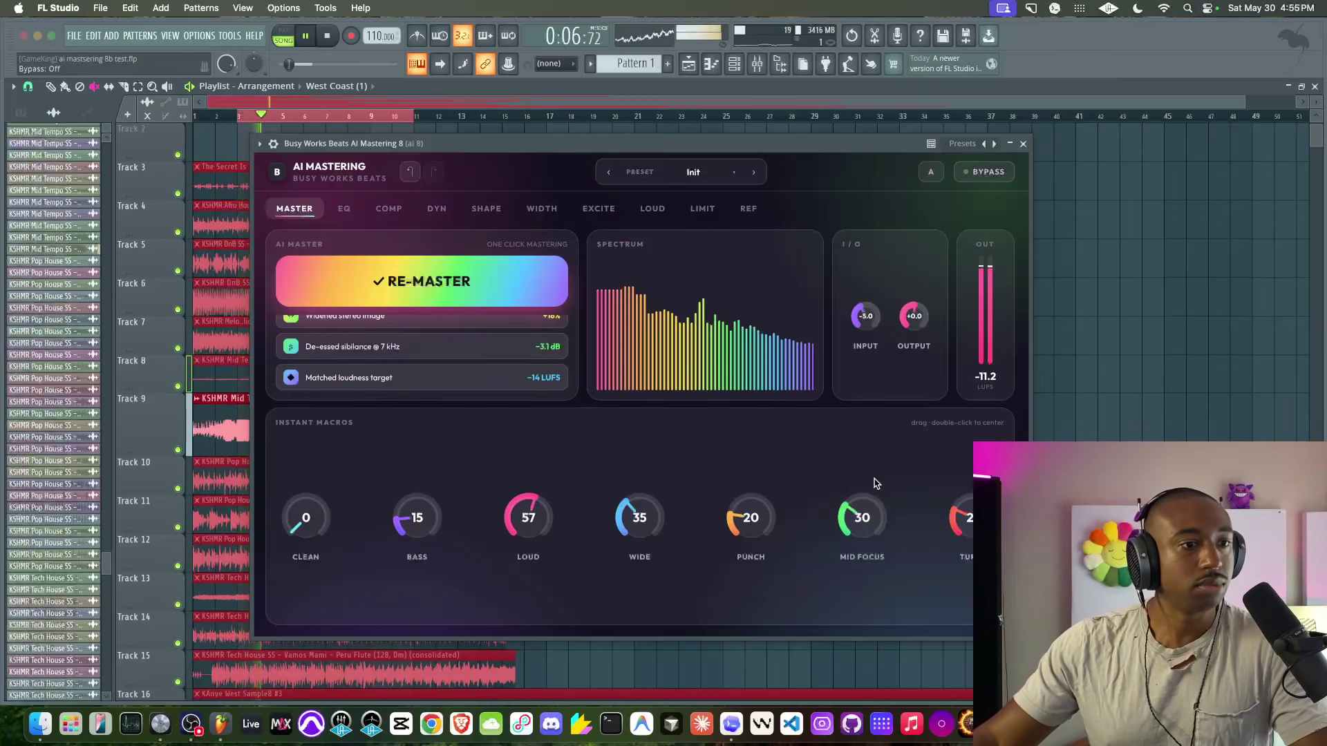
# Step: Raise the macro following Mid Focus, and set the Punch macro to 45 and the Bass macro to 48
pyautogui.moveTo(954, 526); pyautogui.dragTo(971, 417)
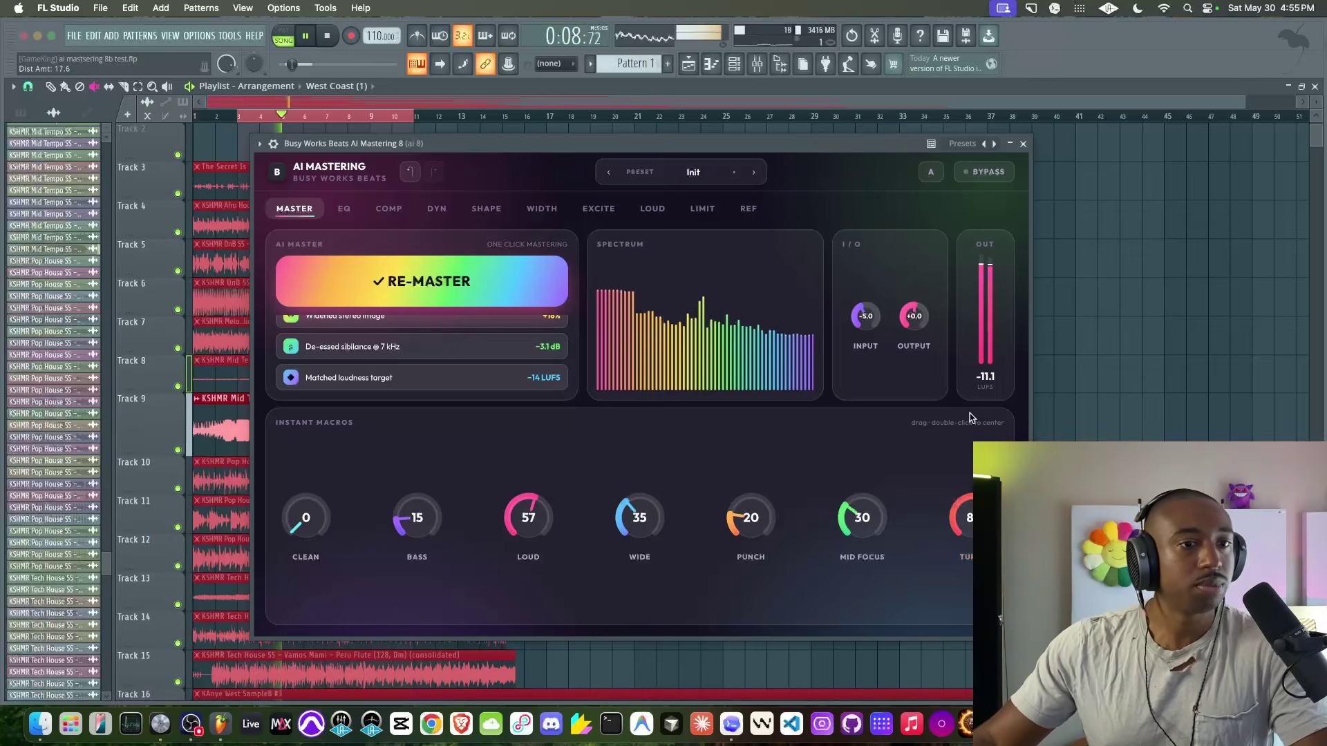
pyautogui.moveTo(968, 508); pyautogui.dragTo(968, 509)
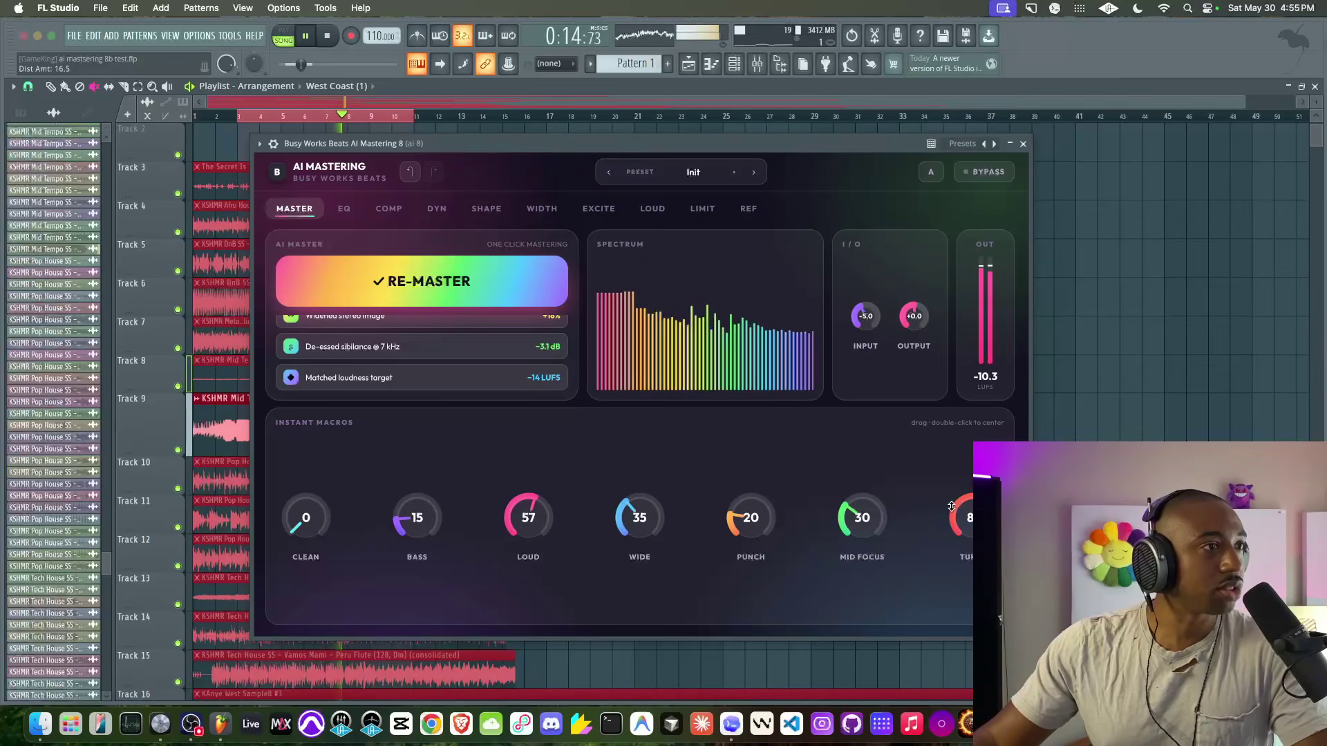
pyautogui.moveTo(745, 519); pyautogui.dragTo(745, 466)
pyautogui.doubleClick(763, 513)
pyautogui.doubleClick(745, 535)
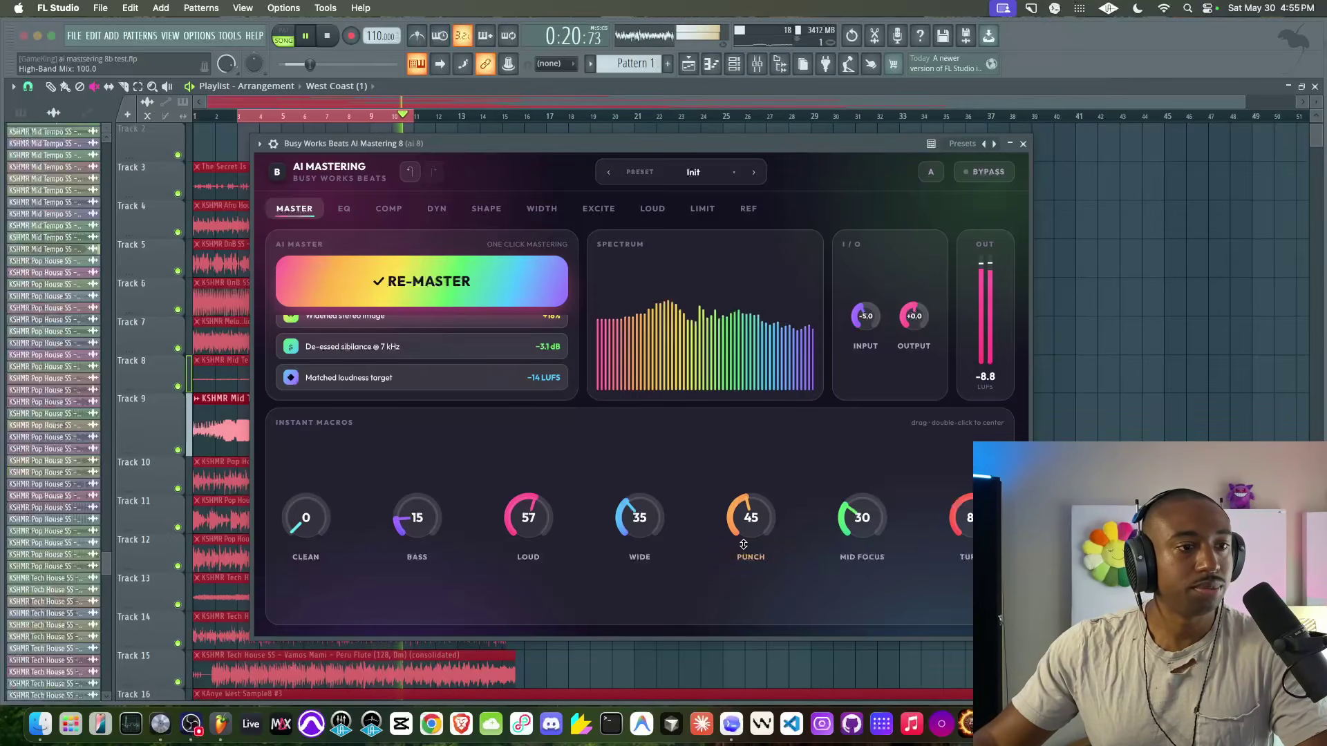
pyautogui.moveTo(417, 518); pyautogui.dragTo(407, 556)
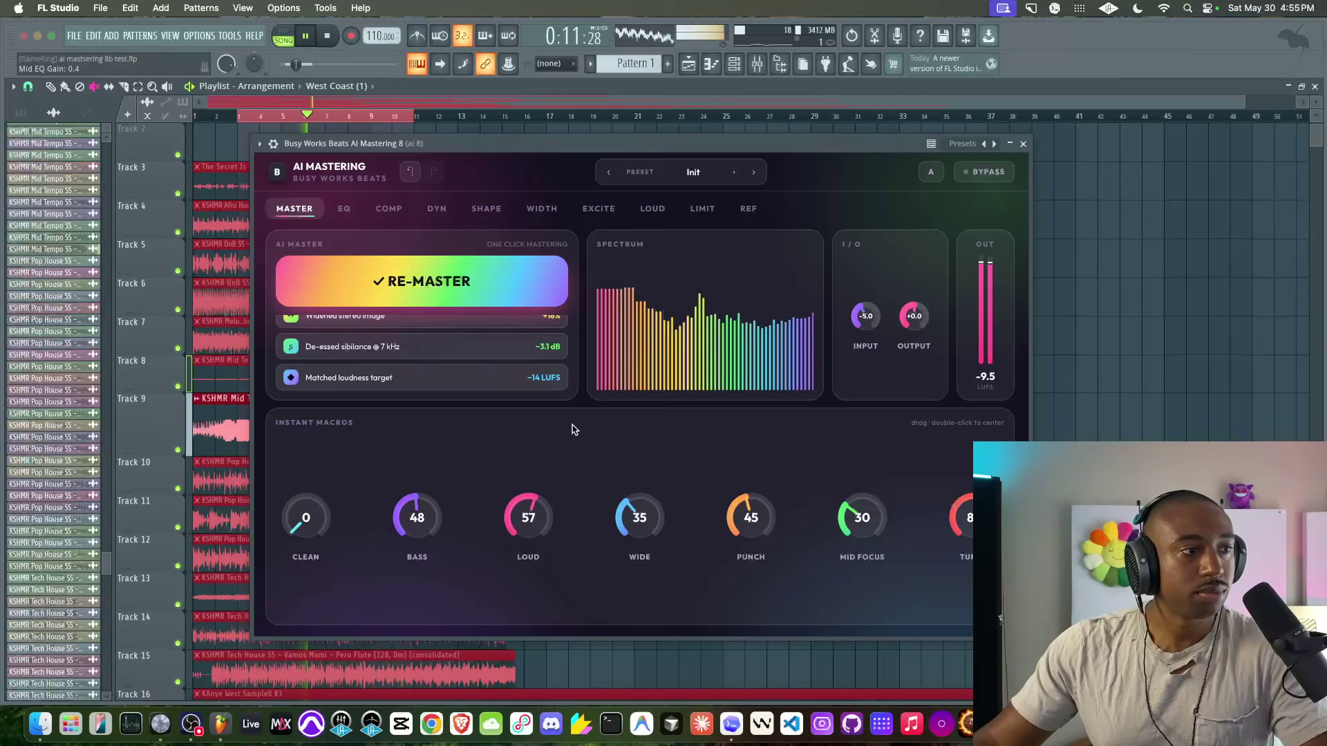
# Step: Replay the marked section, comparing the adjusted master with the bypassed signal
pyautogui.press('space')
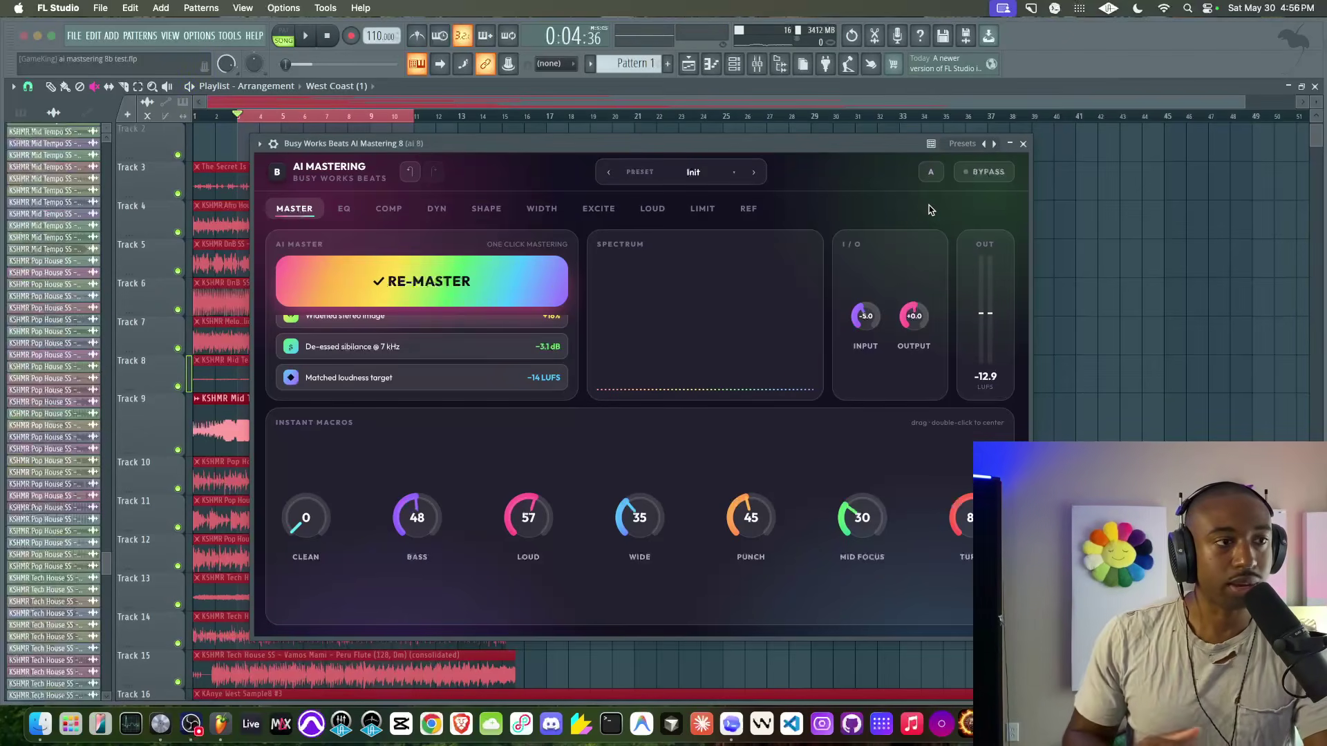
pyautogui.press('space')
pyautogui.click(981, 174)
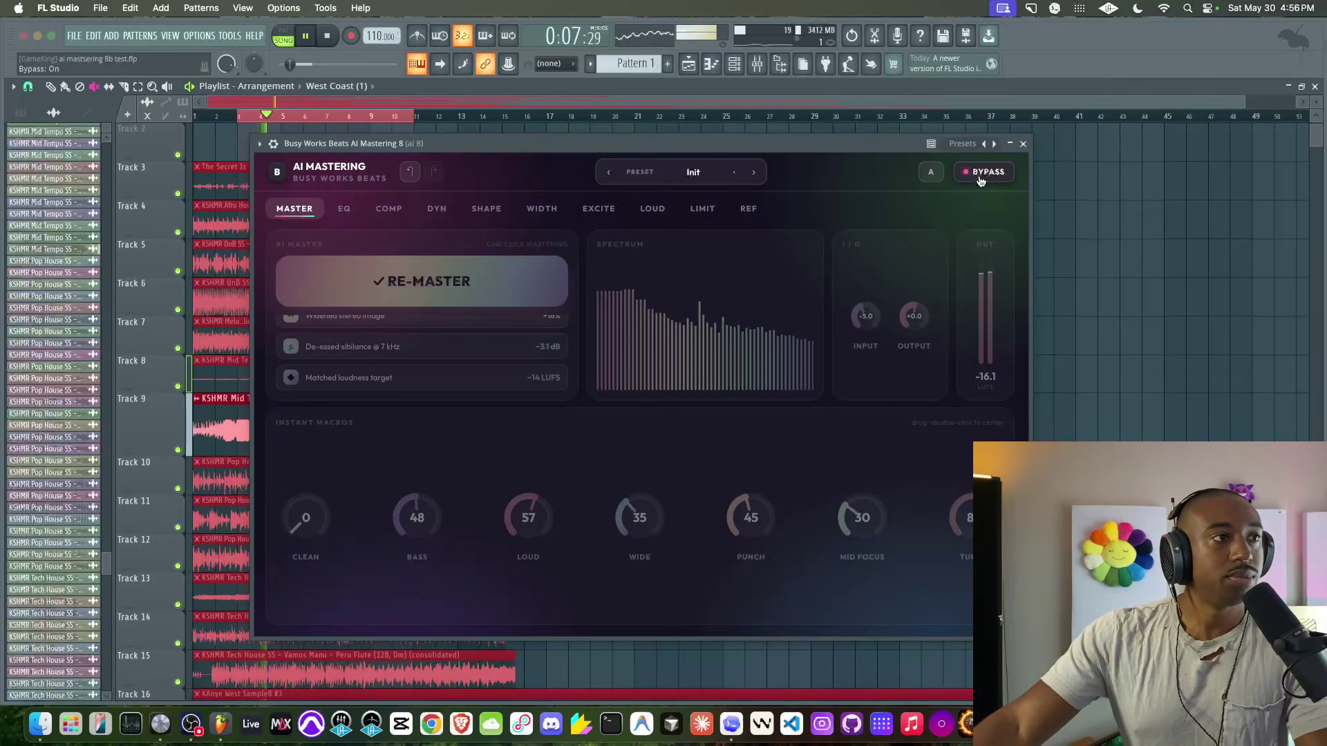
pyautogui.click(982, 174)
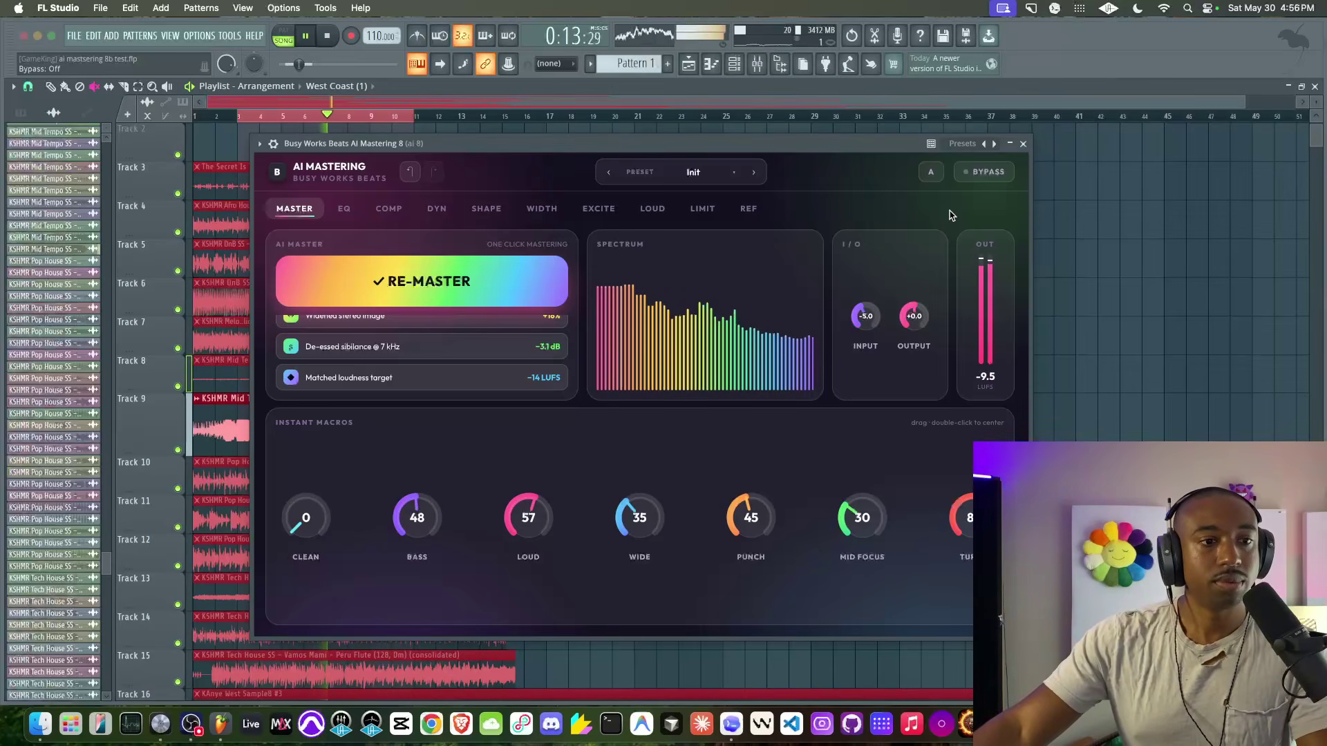
pyautogui.press('space')
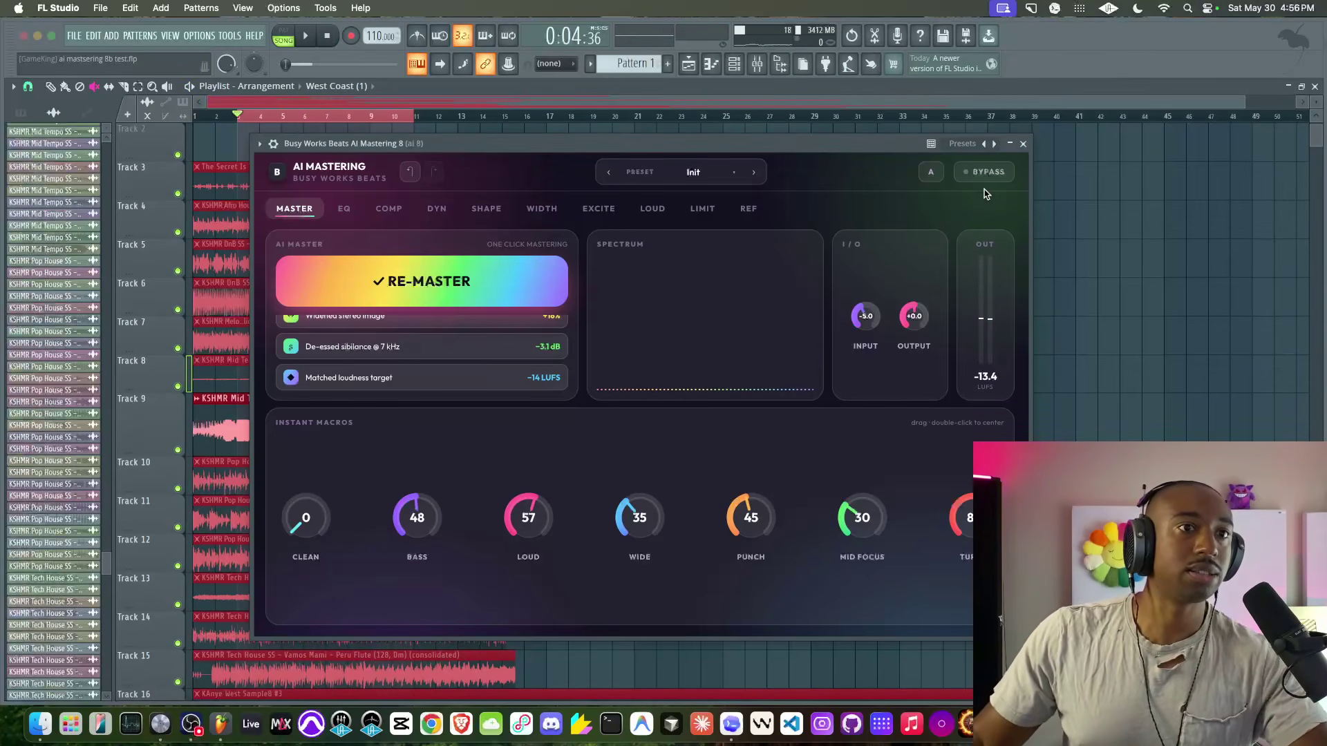
pyautogui.click(984, 172)
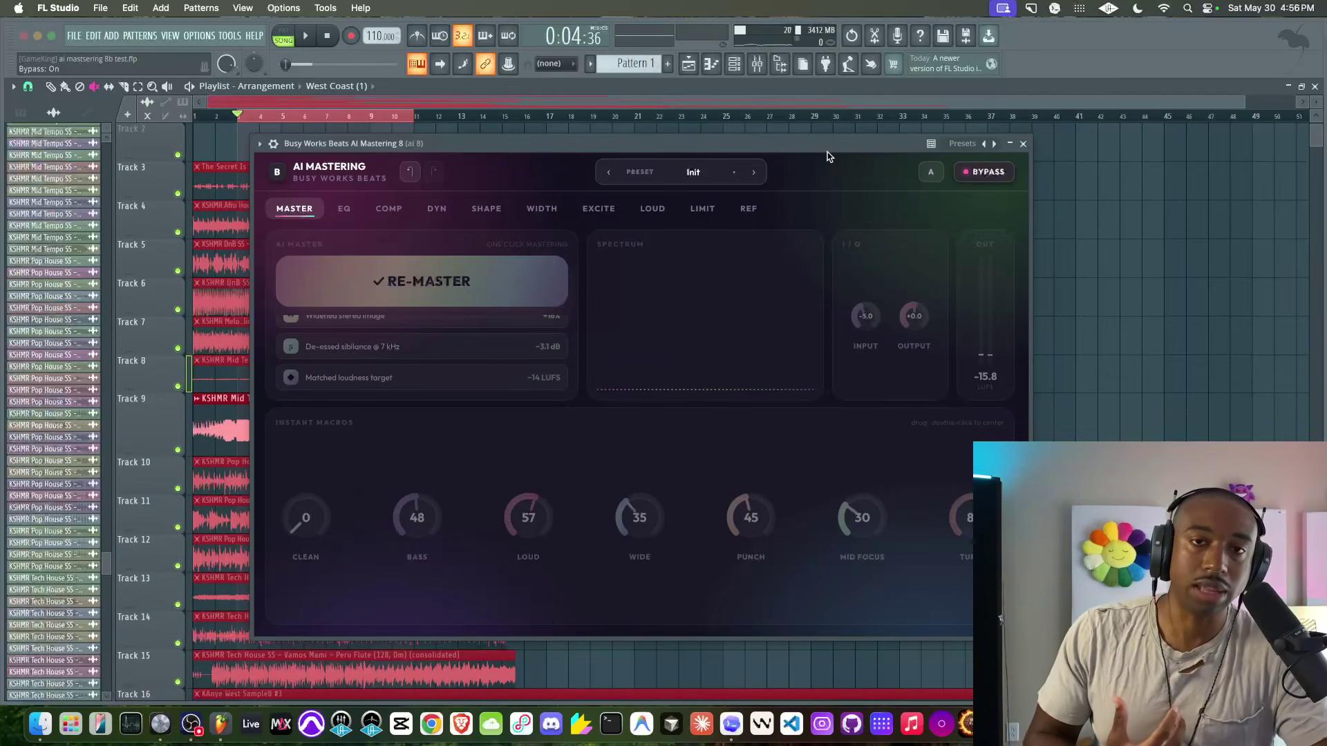
pyautogui.press('space')
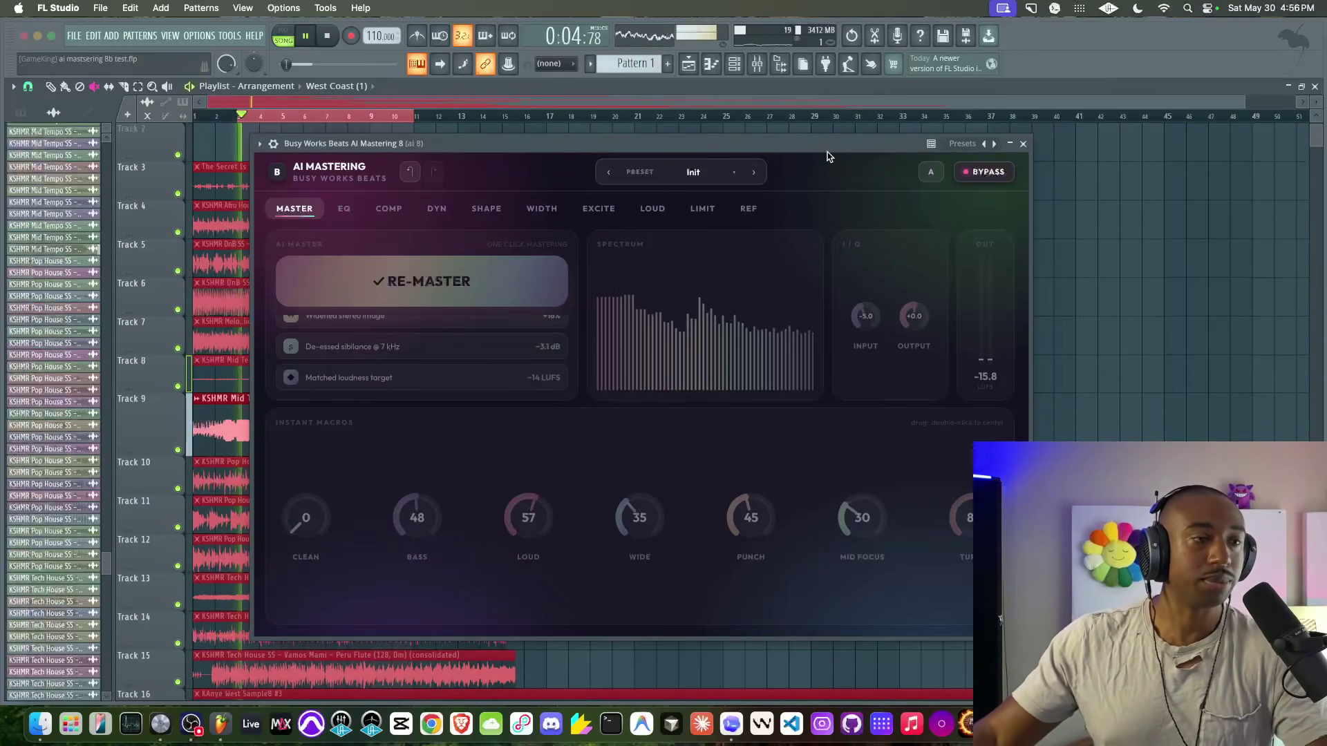
pyautogui.click(988, 172)
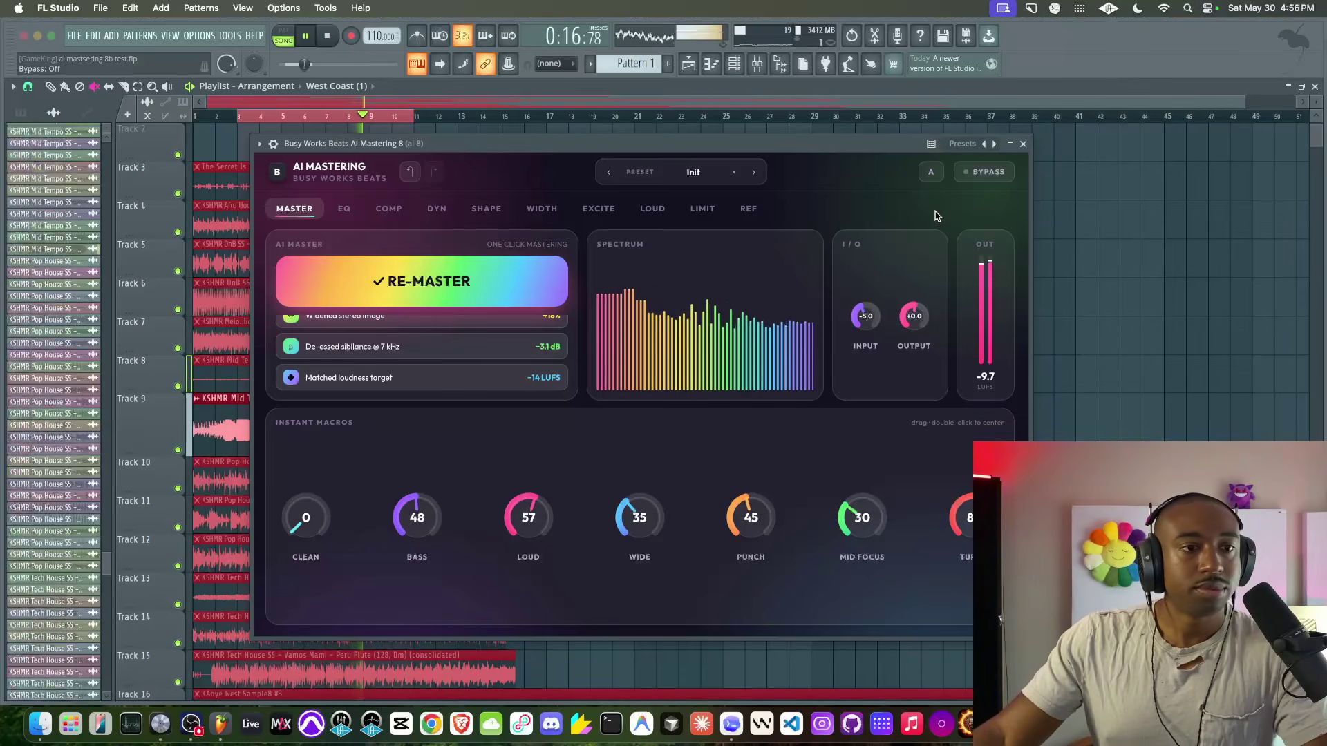
pyautogui.press('space')
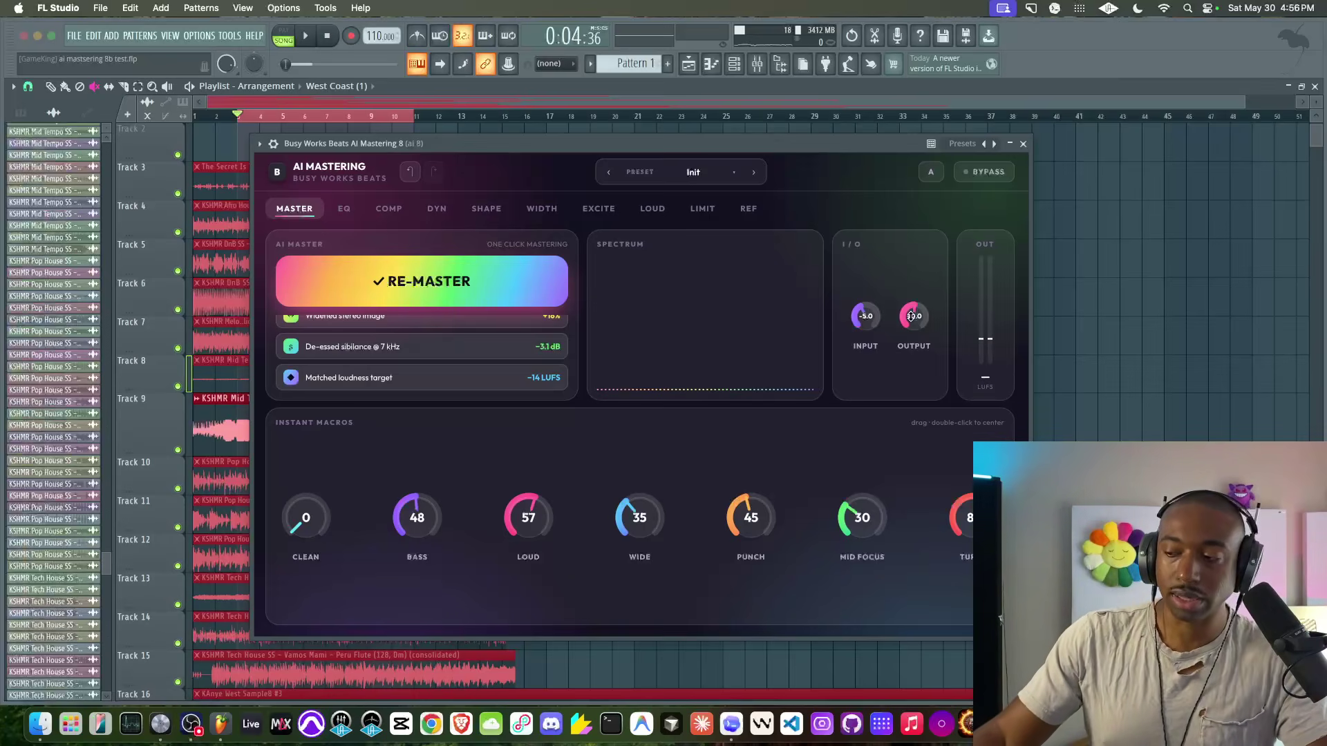
# Step: Try an output gain of +3.1 during playback and reset the output gain to its default
pyautogui.press('space')
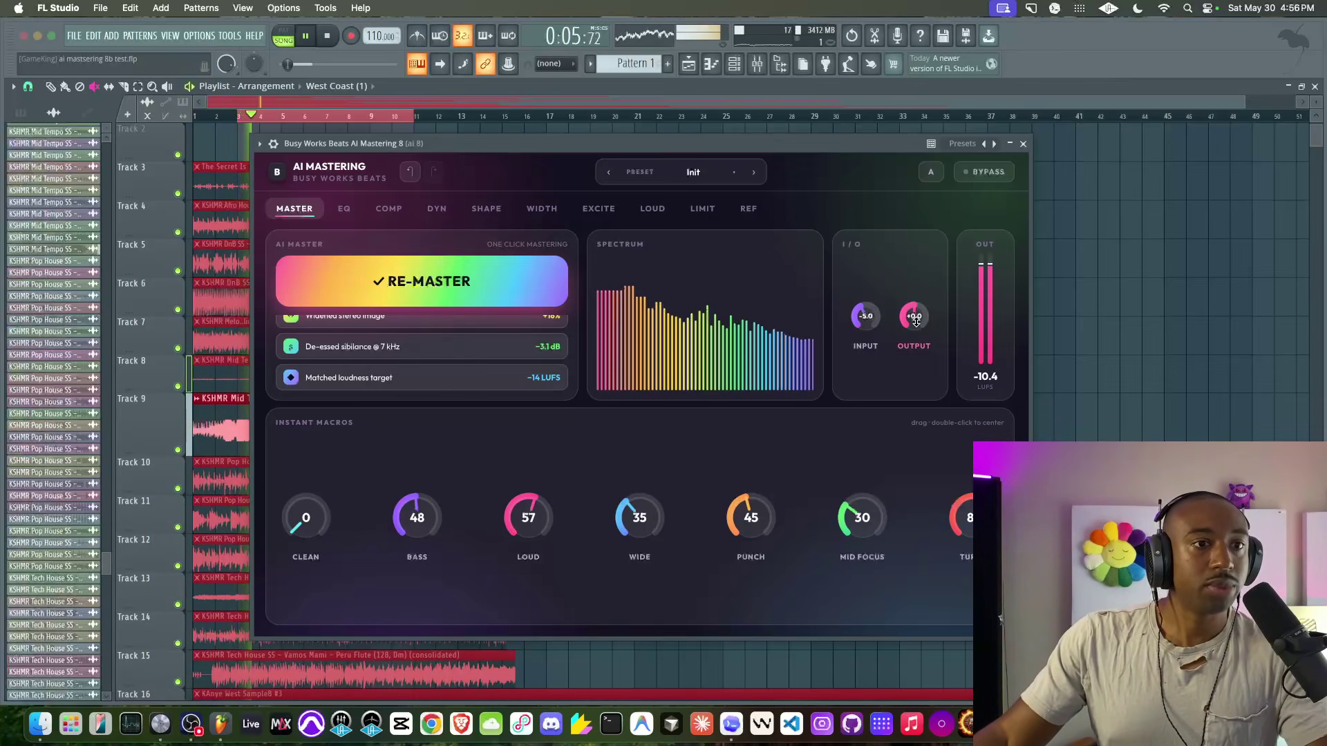
pyautogui.moveTo(920, 313); pyautogui.dragTo(922, 306)
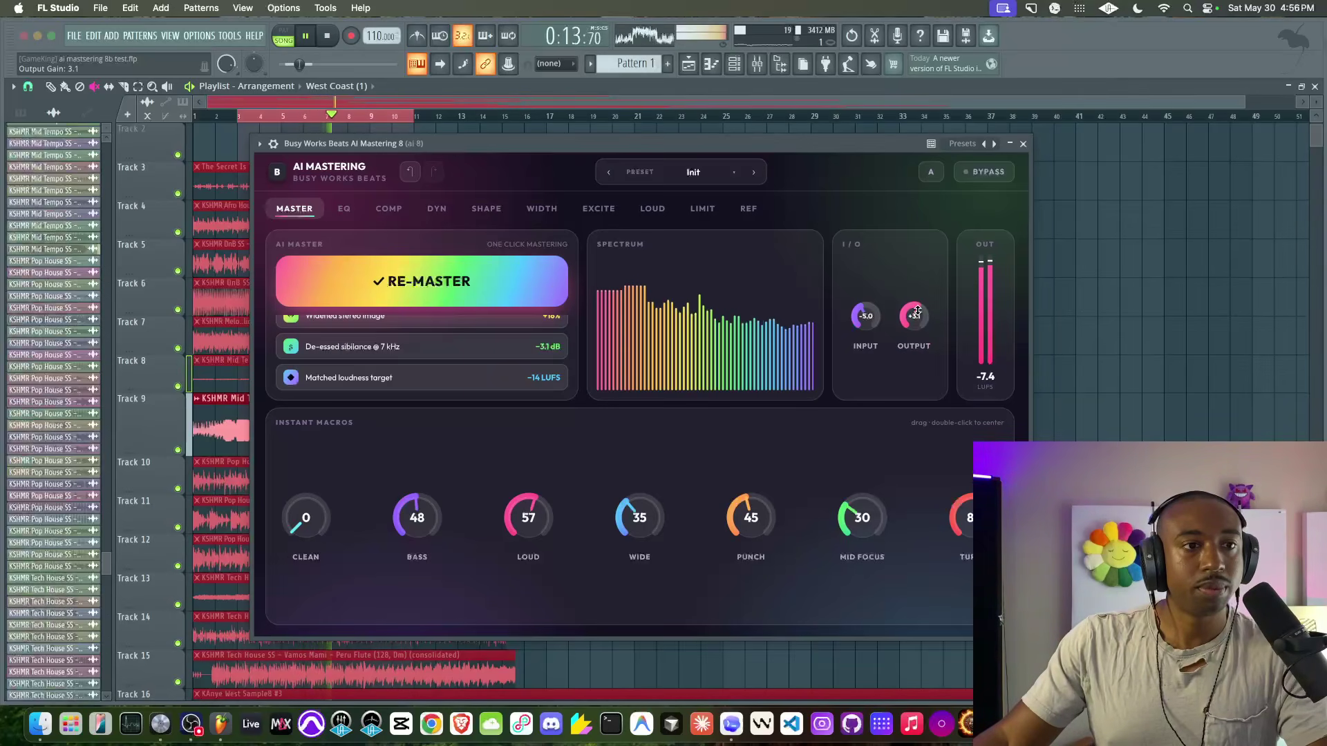
pyautogui.press('space')
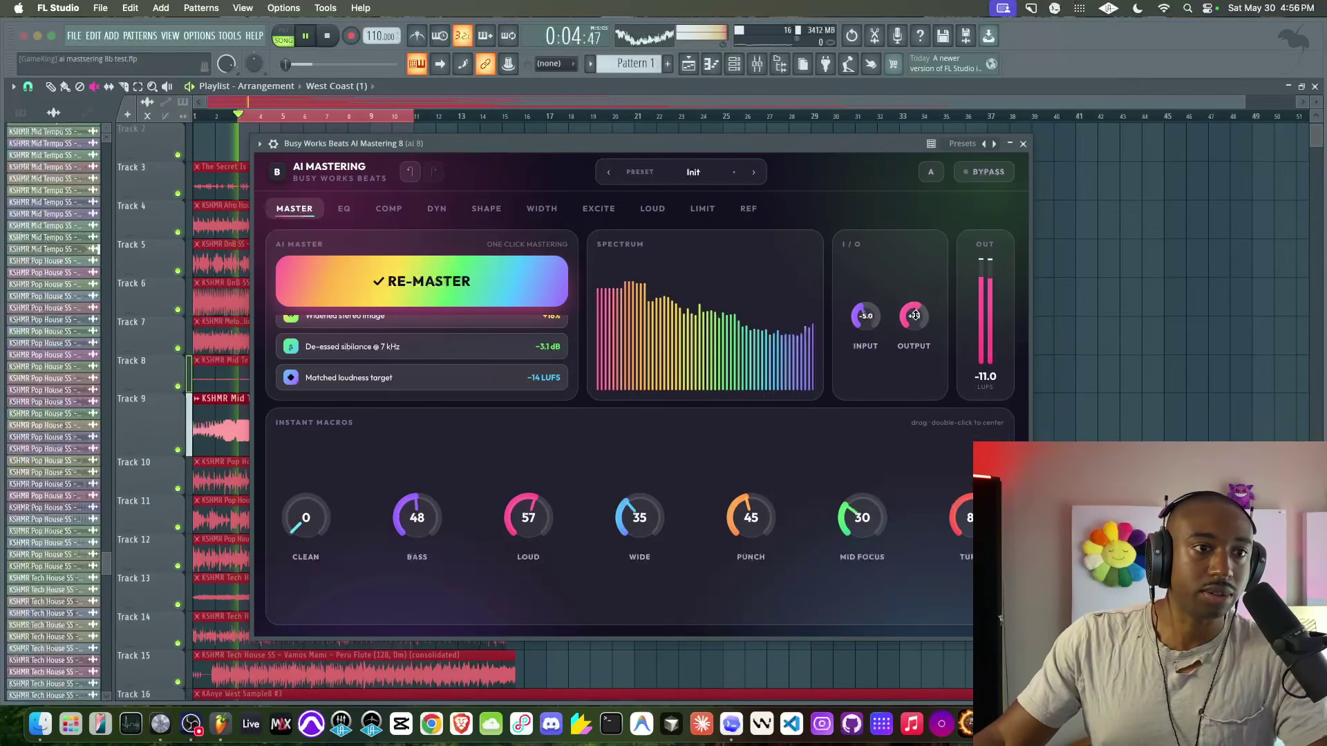
pyautogui.doubleClick(914, 316)
# Step: Close the plugin, mute the Track 9 clip and set the tempo to 115 BPM
pyautogui.click(1022, 144)
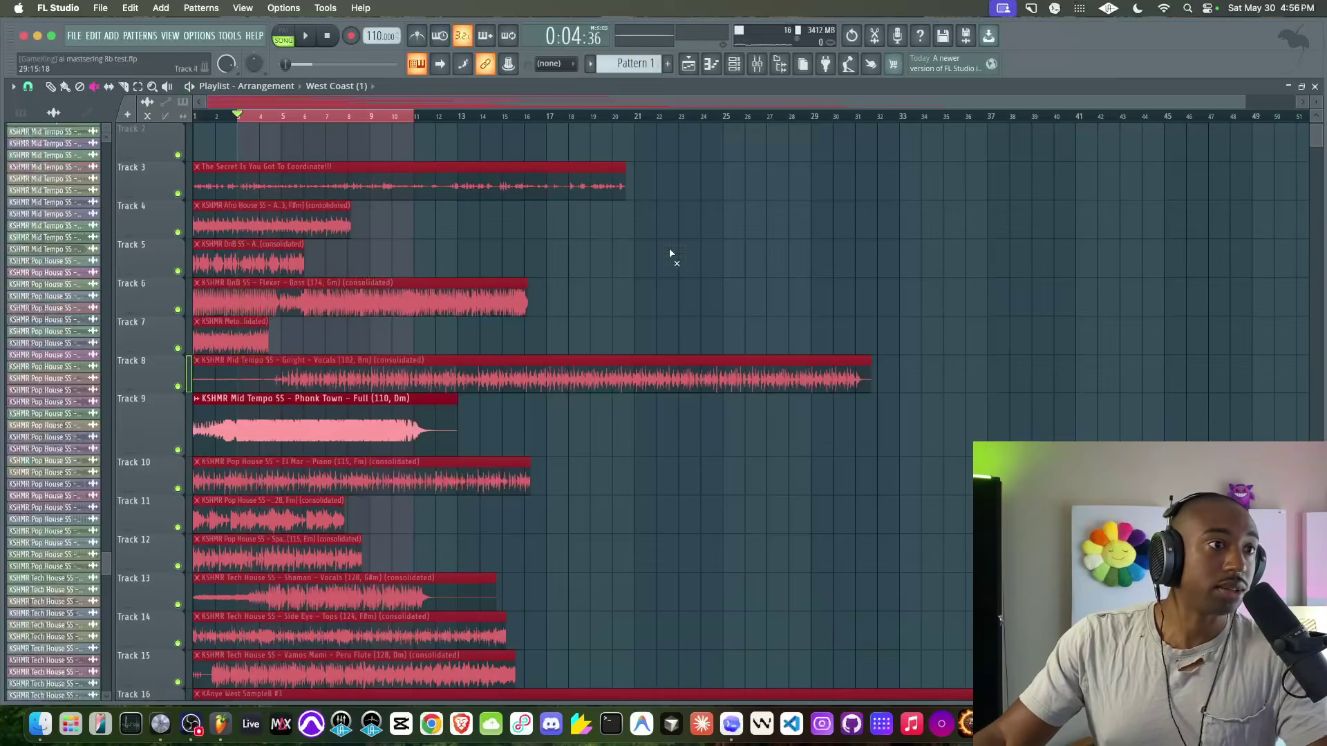
pyautogui.click(312, 400)
pyautogui.scroll(-2, 351, 365)
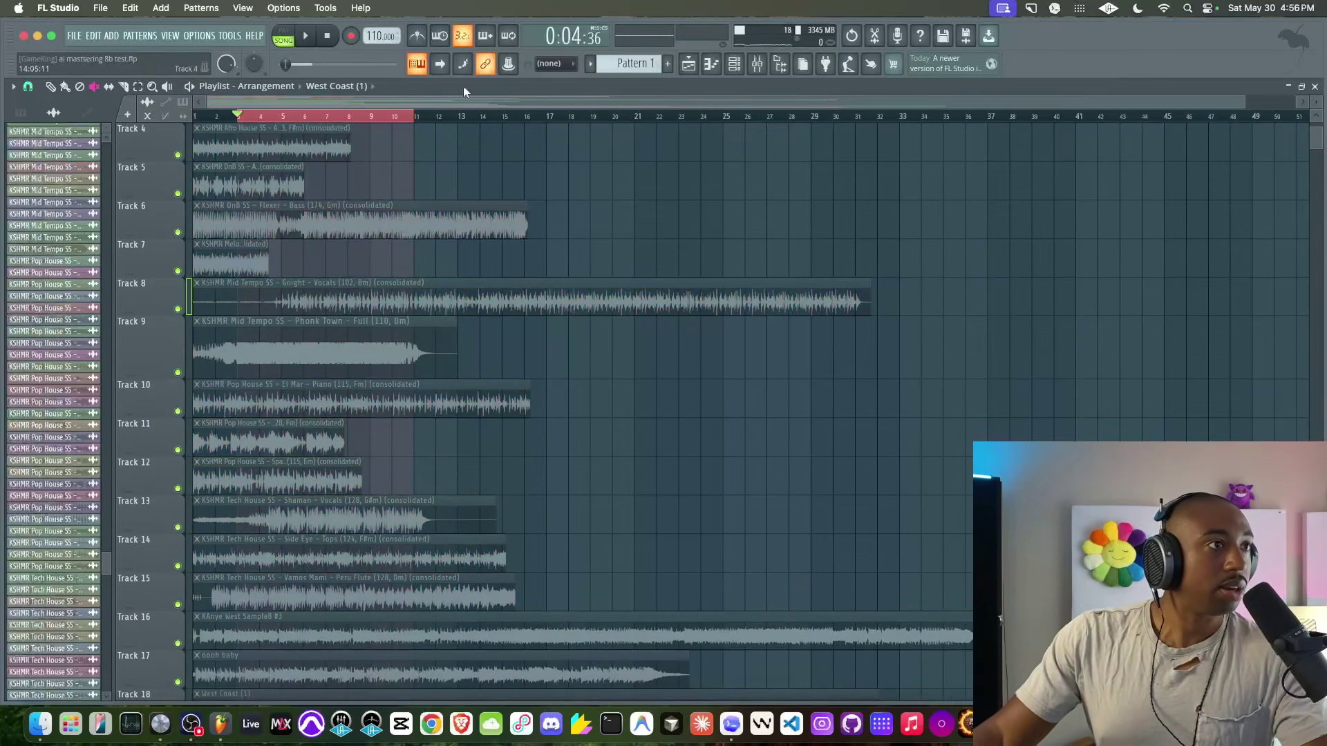
pyautogui.scroll(5, 372, 36)
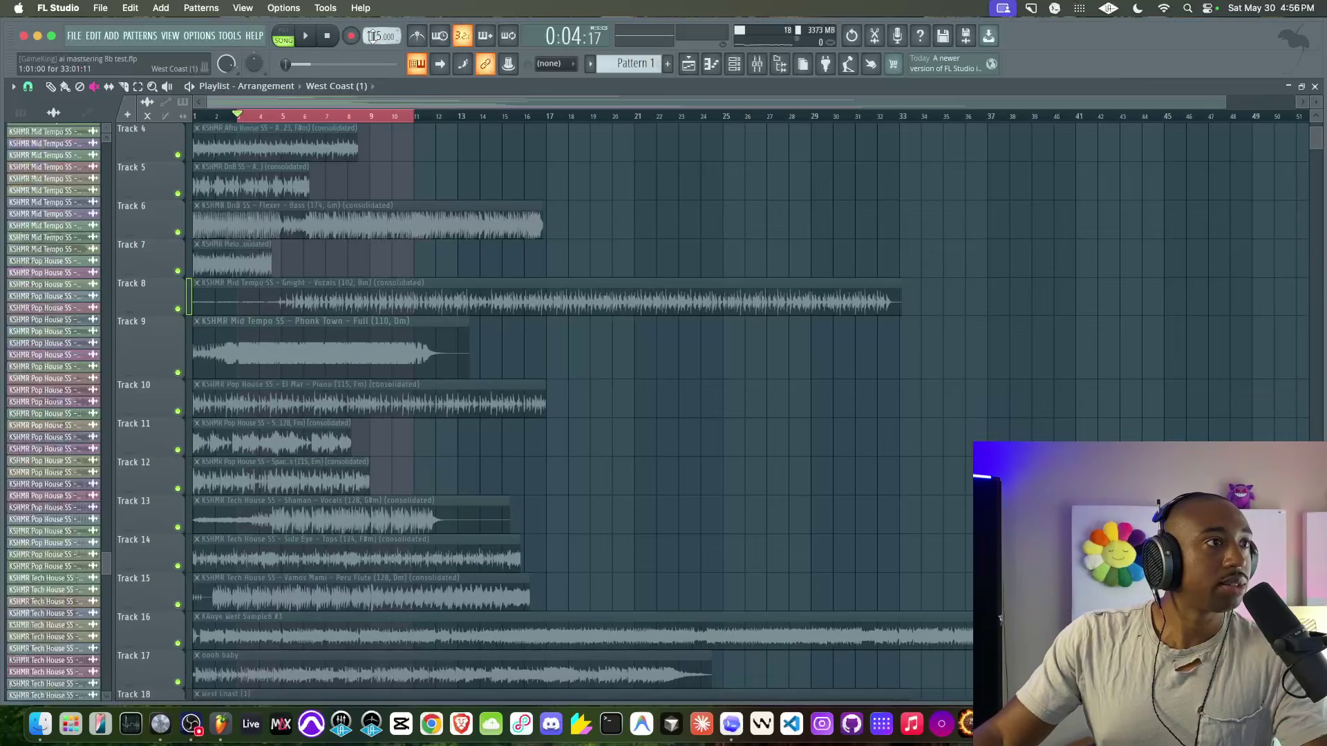
# Step: Activate the Track 10 clip, mark bars 1 to 17 as the playback range and play it
pyautogui.click(384, 401)
pyautogui.moveTo(544, 128); pyautogui.dragTo(546, 119)
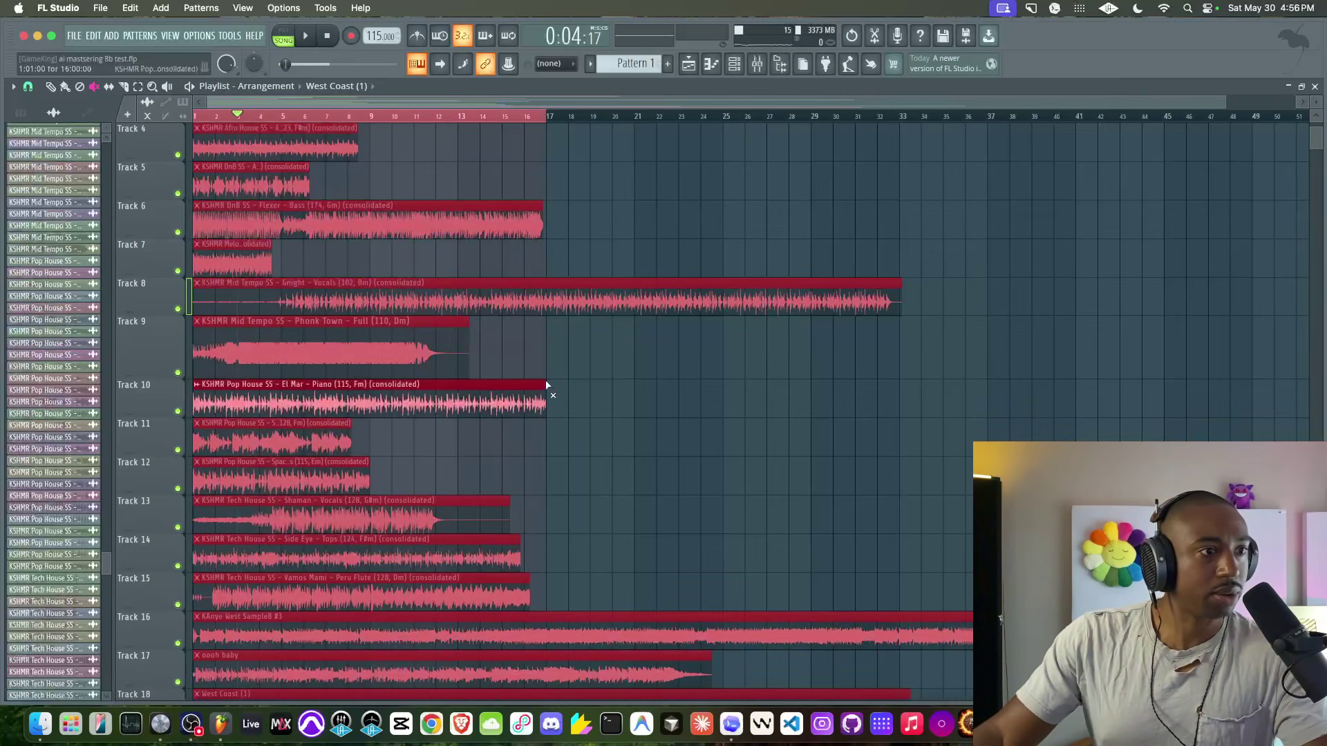
pyautogui.press('space')
# Step: Reopen the mastering plugin from the mixer and compare the playing Track 10 clip with bypass on and off
pyautogui.click(757, 63)
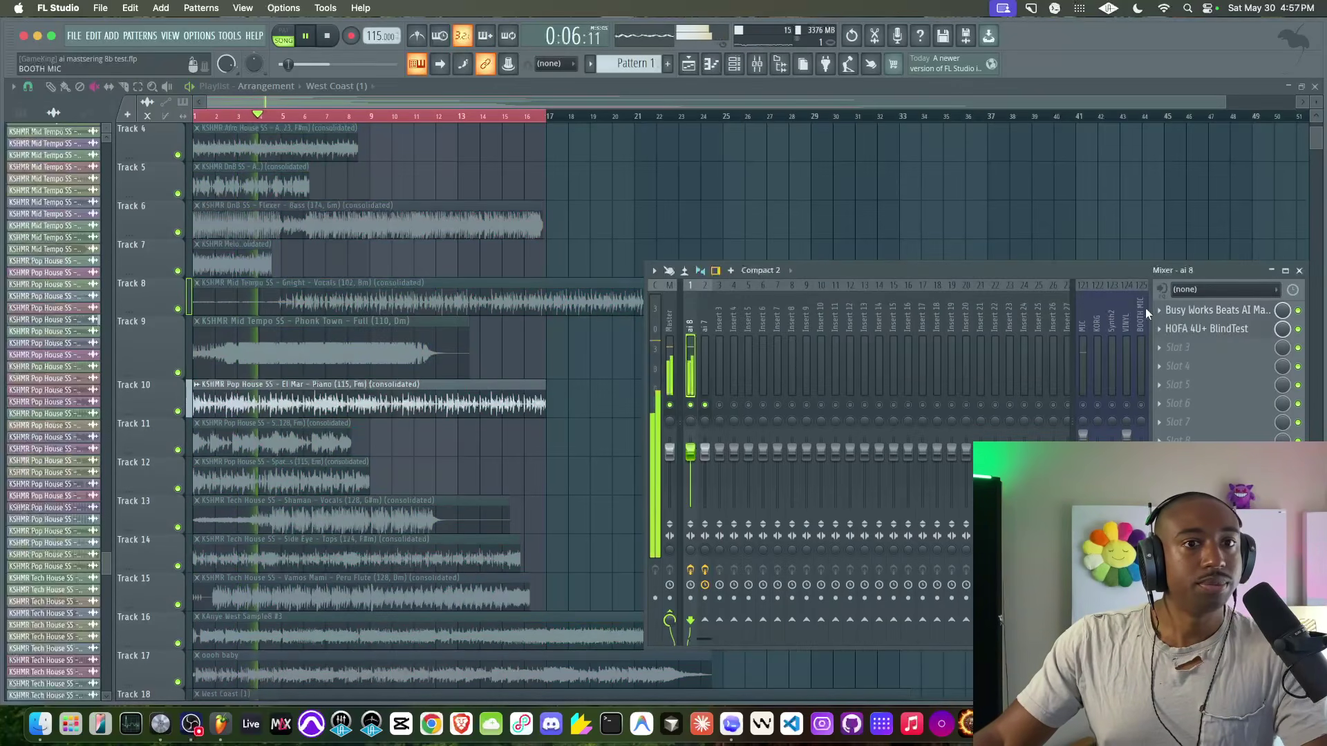
pyautogui.click(1195, 310)
pyautogui.click(995, 172)
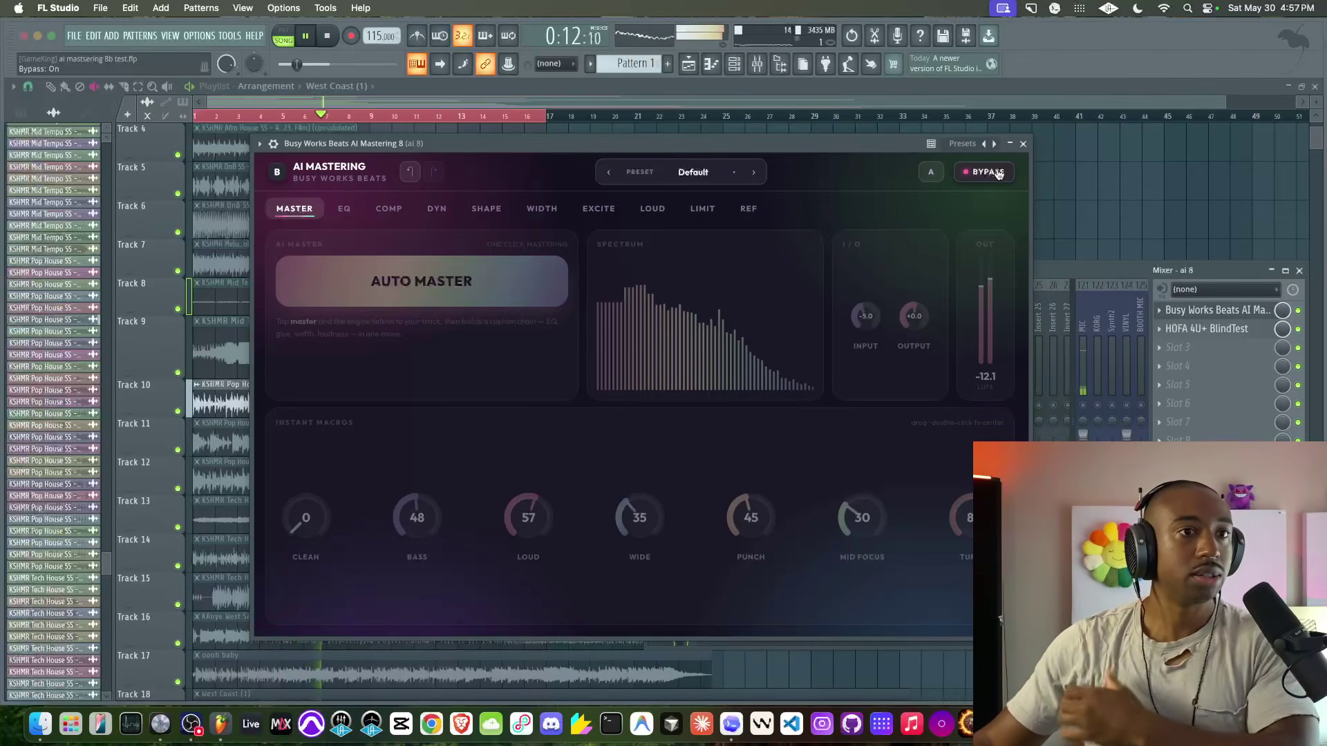
pyautogui.click(995, 173)
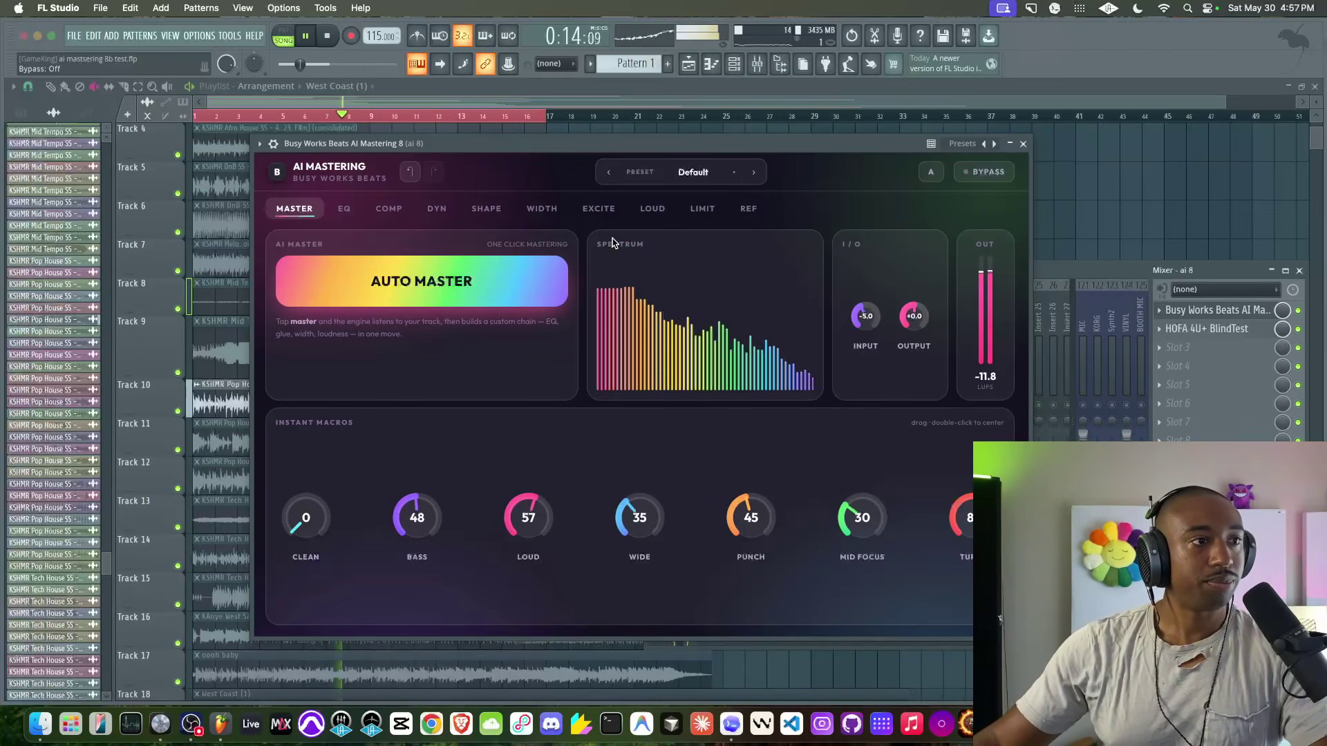
# Step: Stop playback and load the Init preset to reset the mastering plugin
pyautogui.click(677, 173)
pyautogui.click(677, 172)
pyautogui.press('space')
pyautogui.click(677, 173)
pyautogui.click(673, 230)
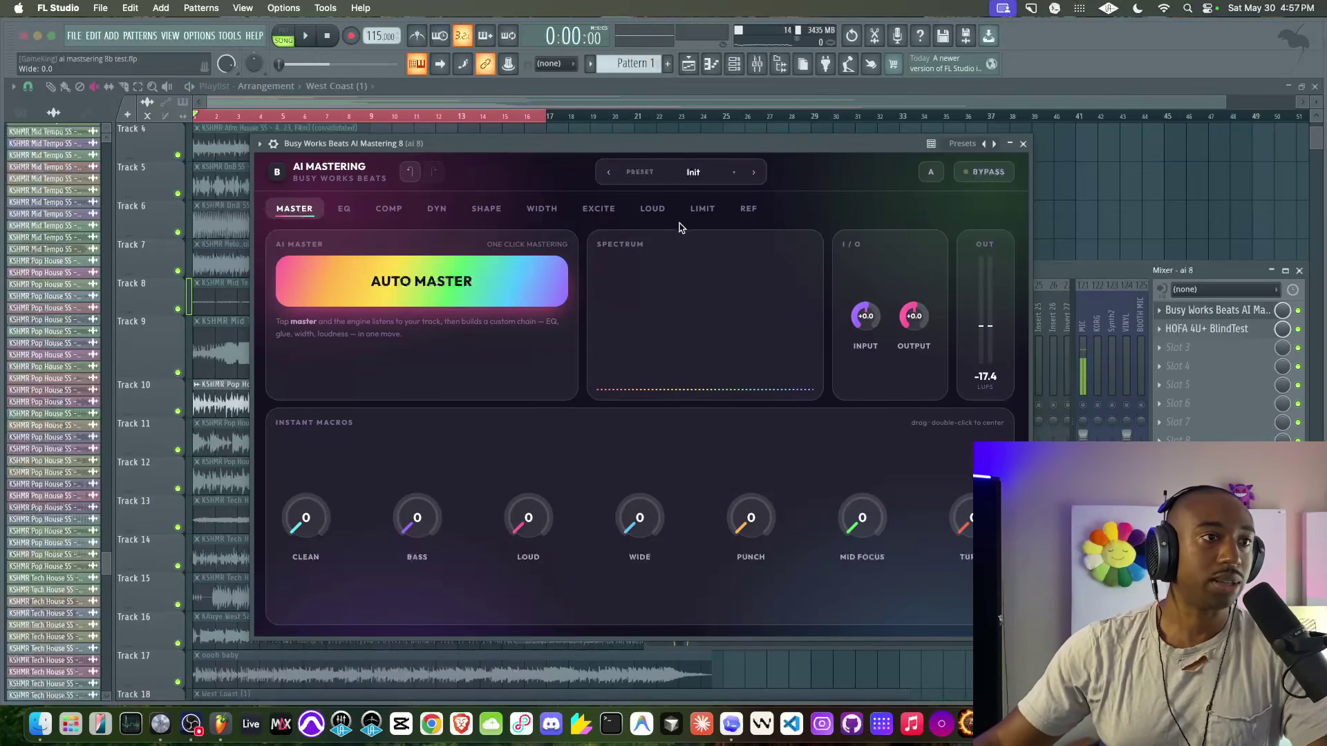
# Step: Play the Track 10 clip and start the Auto Master analysis on it
pyautogui.click(481, 288)
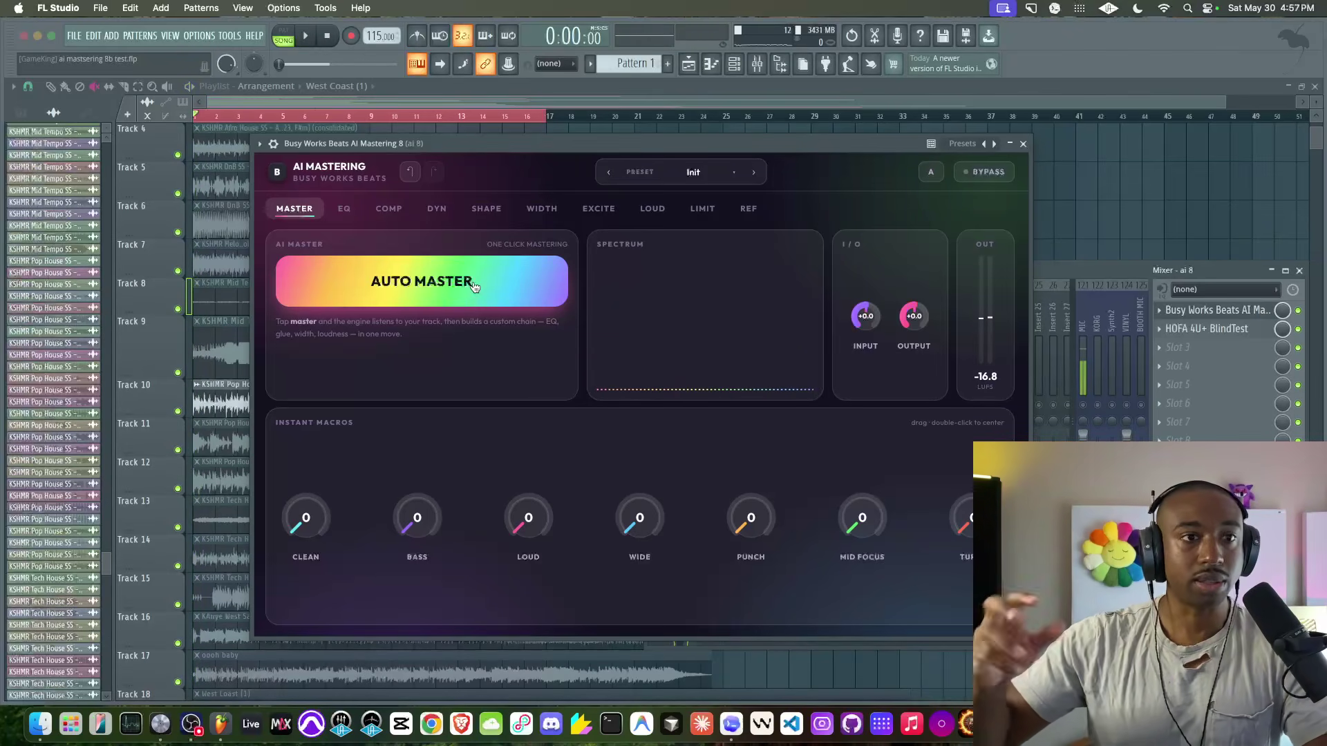
pyautogui.press('space')
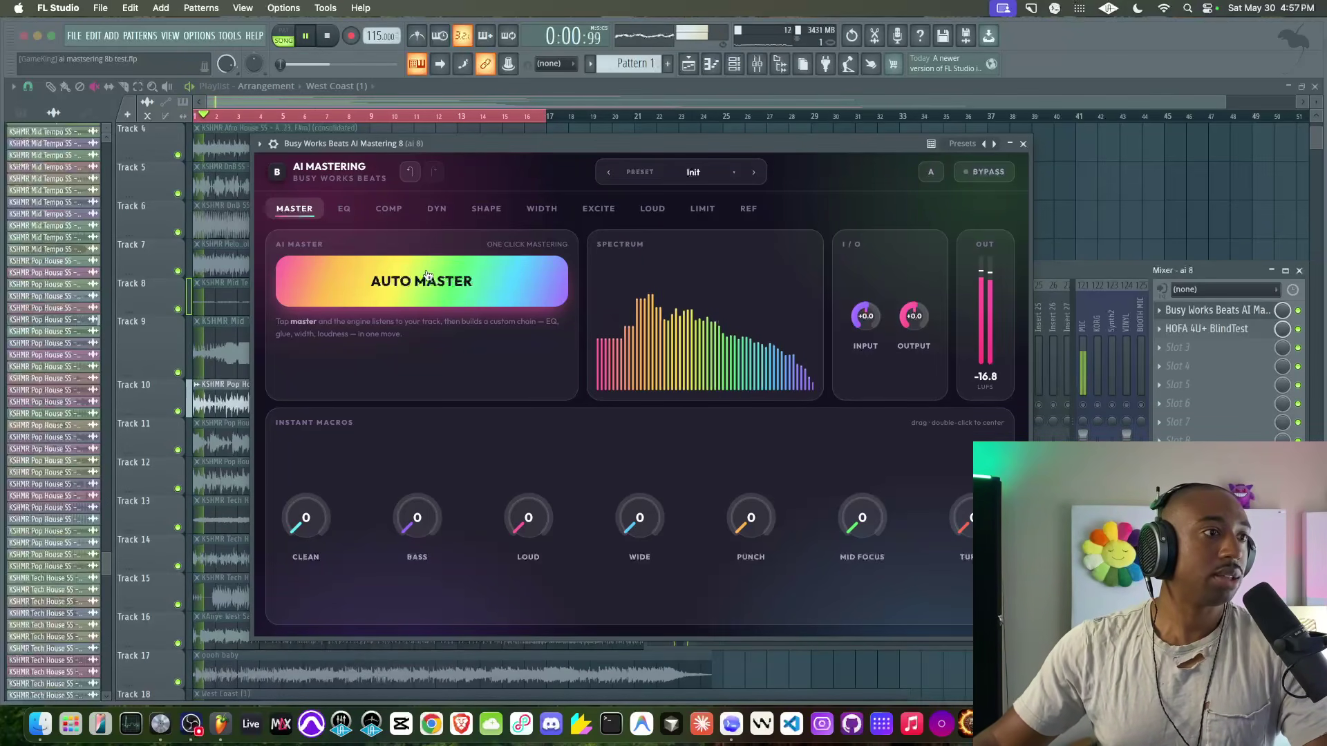
pyautogui.click(426, 276)
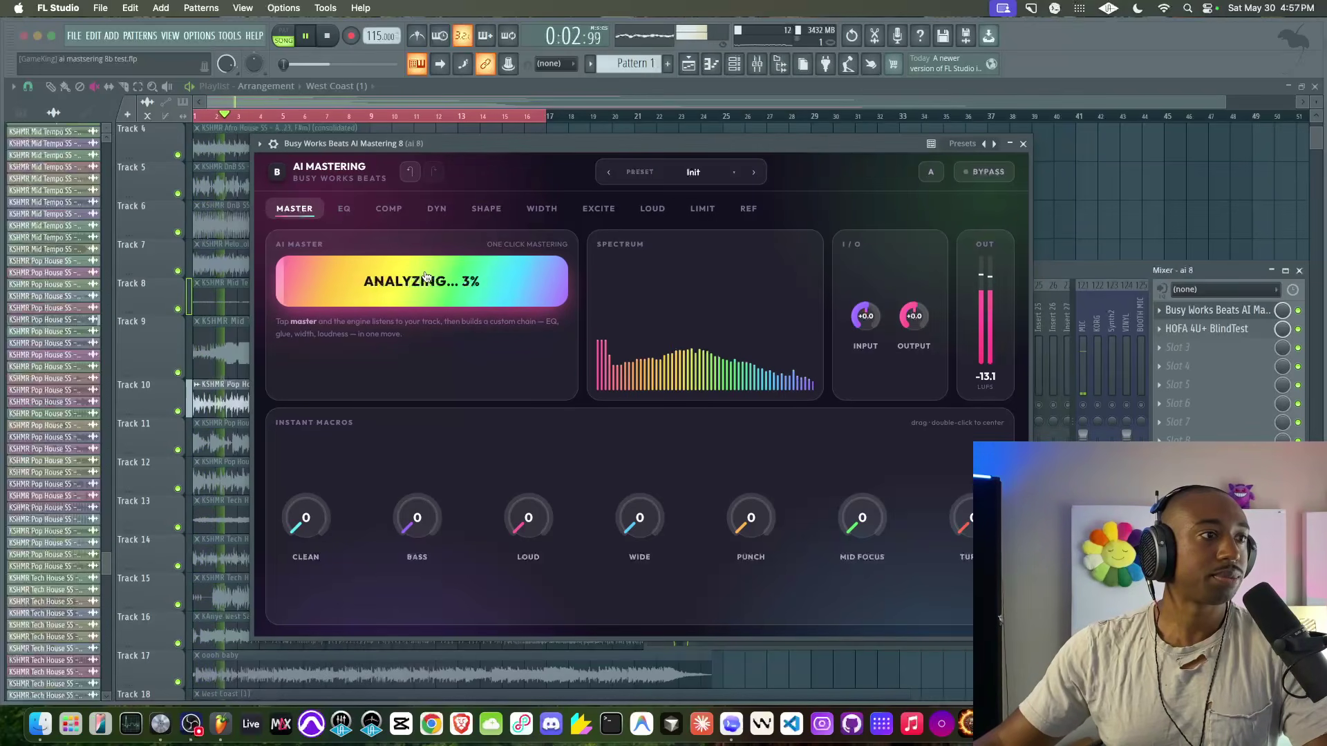
# Step: Compare the auto-mastered El Mar piano clip with its unprocessed sound by bypassing and re-enabling the mastering plugin
pyautogui.moveTo(563, 152); pyautogui.dragTo(551, 145)
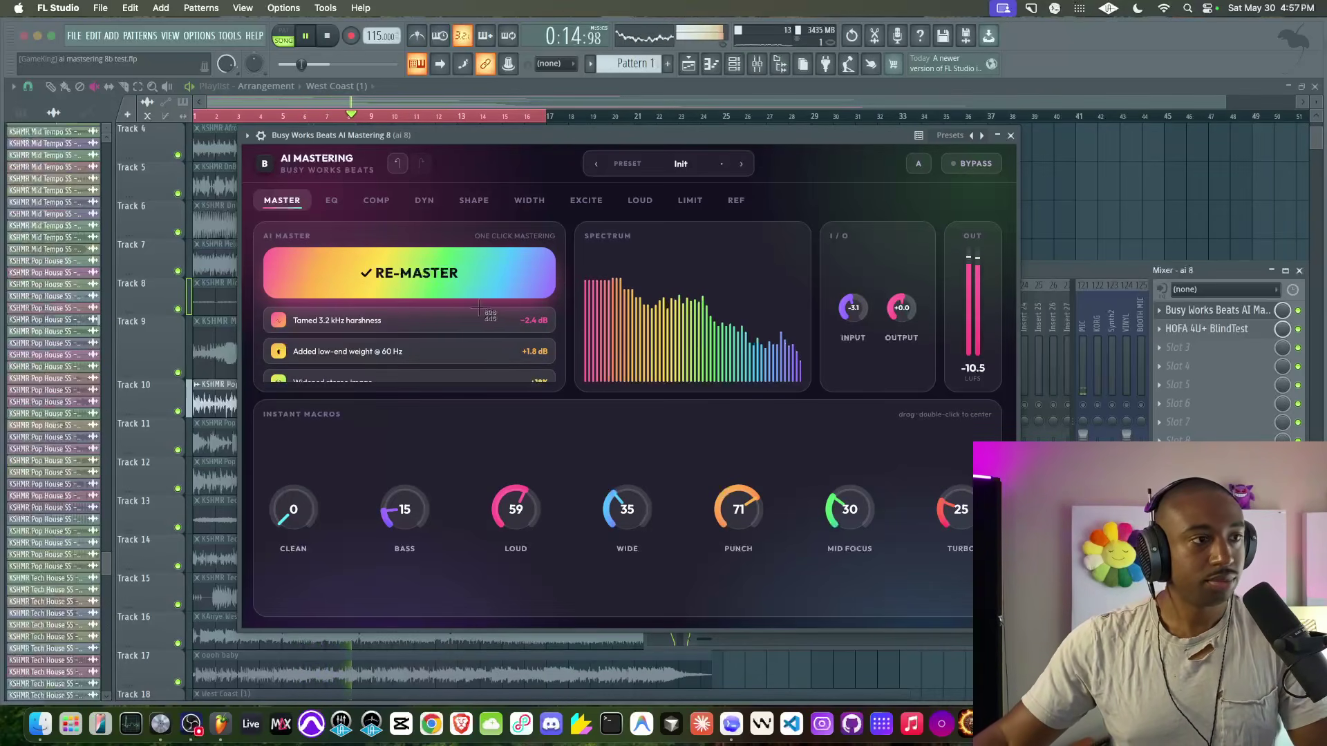
pyautogui.moveTo(255, 303); pyautogui.dragTo(593, 409)
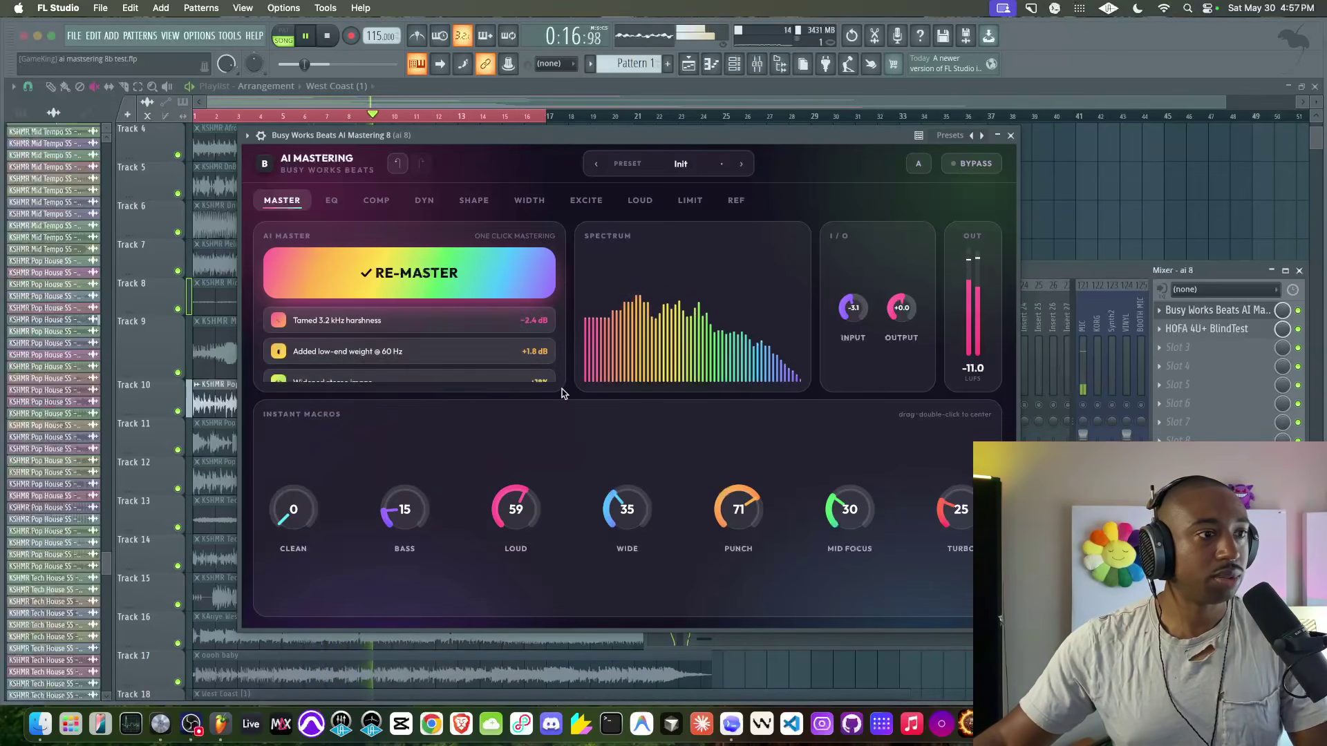
pyautogui.click(101, 638)
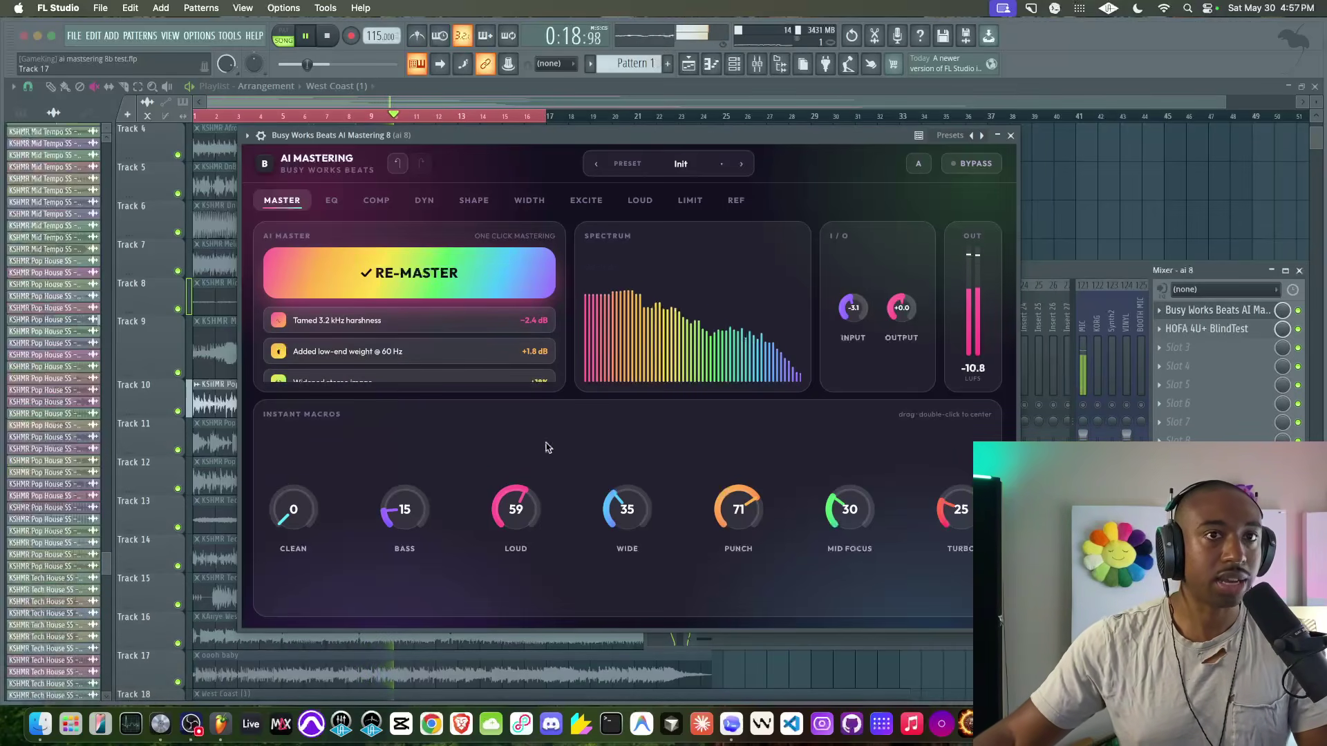
pyautogui.click(968, 164)
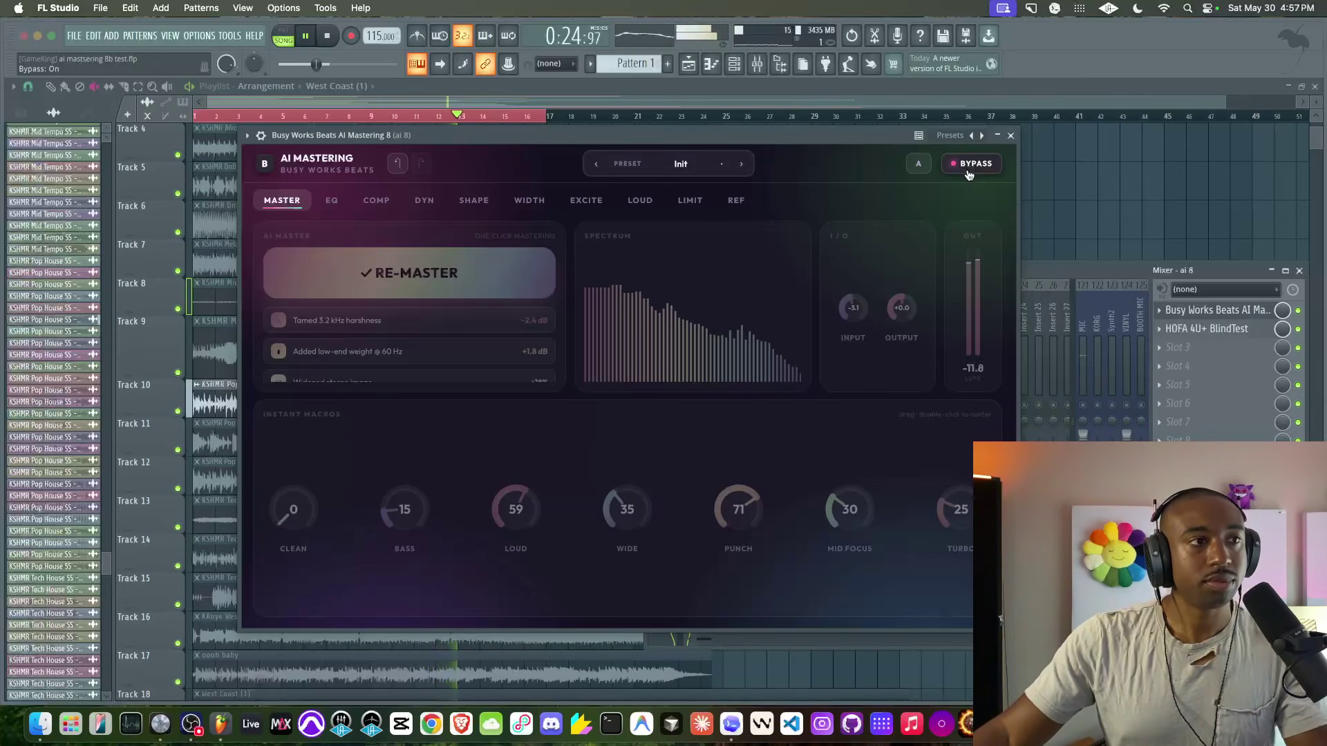
pyautogui.click(968, 175)
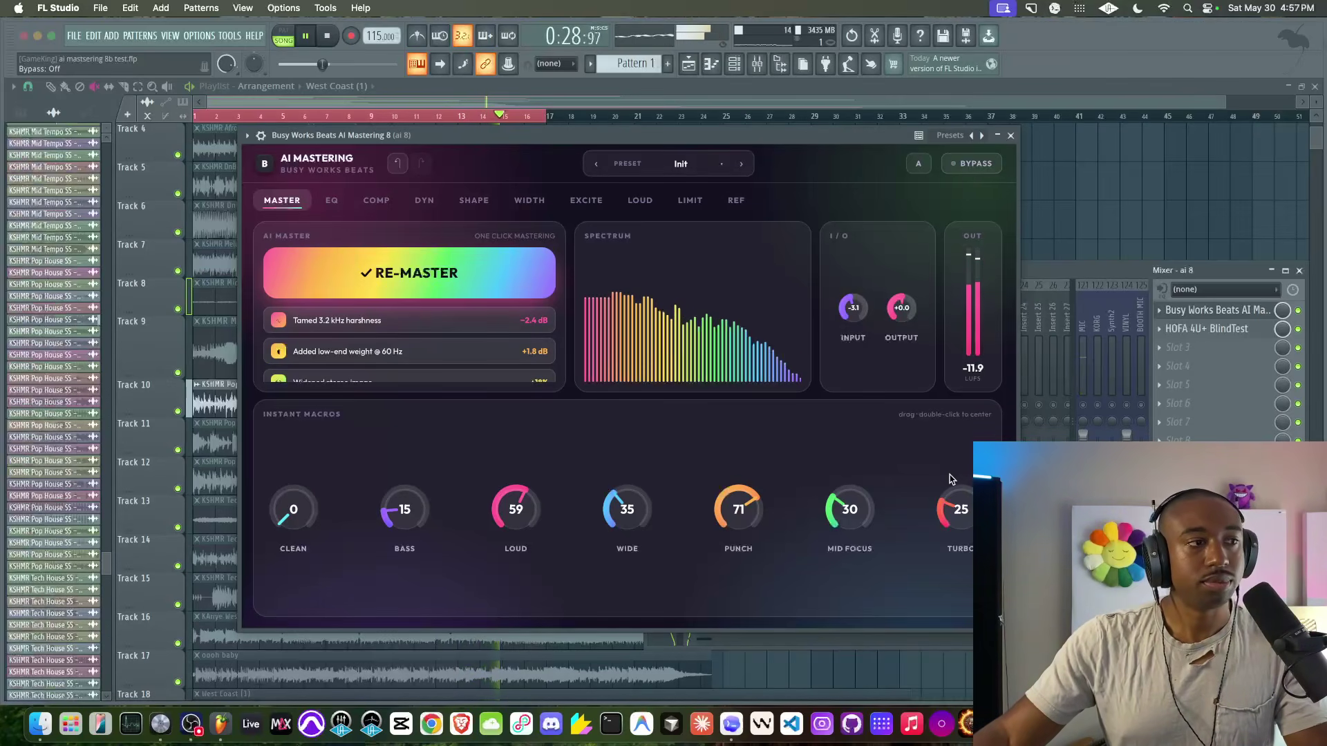
pyautogui.moveTo(678, 137); pyautogui.dragTo(749, 150)
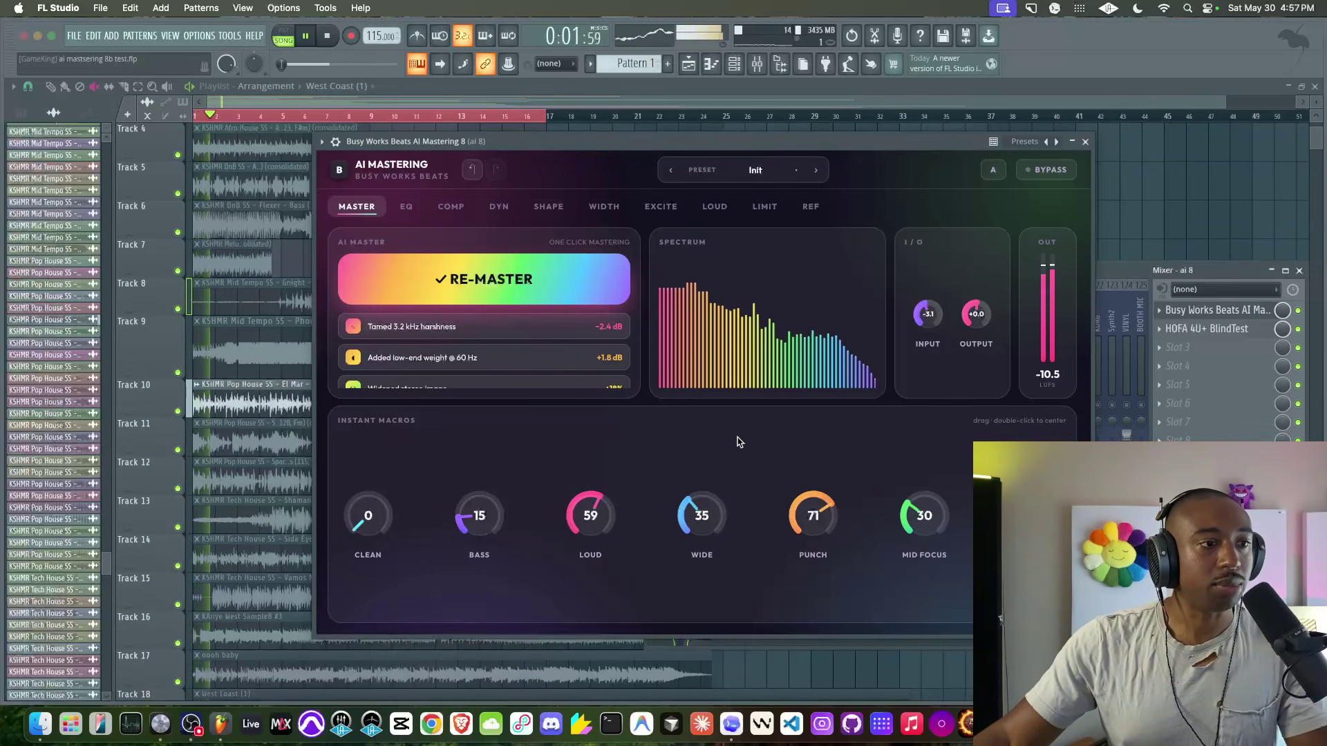
# Step: Review the DYN and EQ pages of the mastering plugin and return to its Master page
pyautogui.click(498, 206)
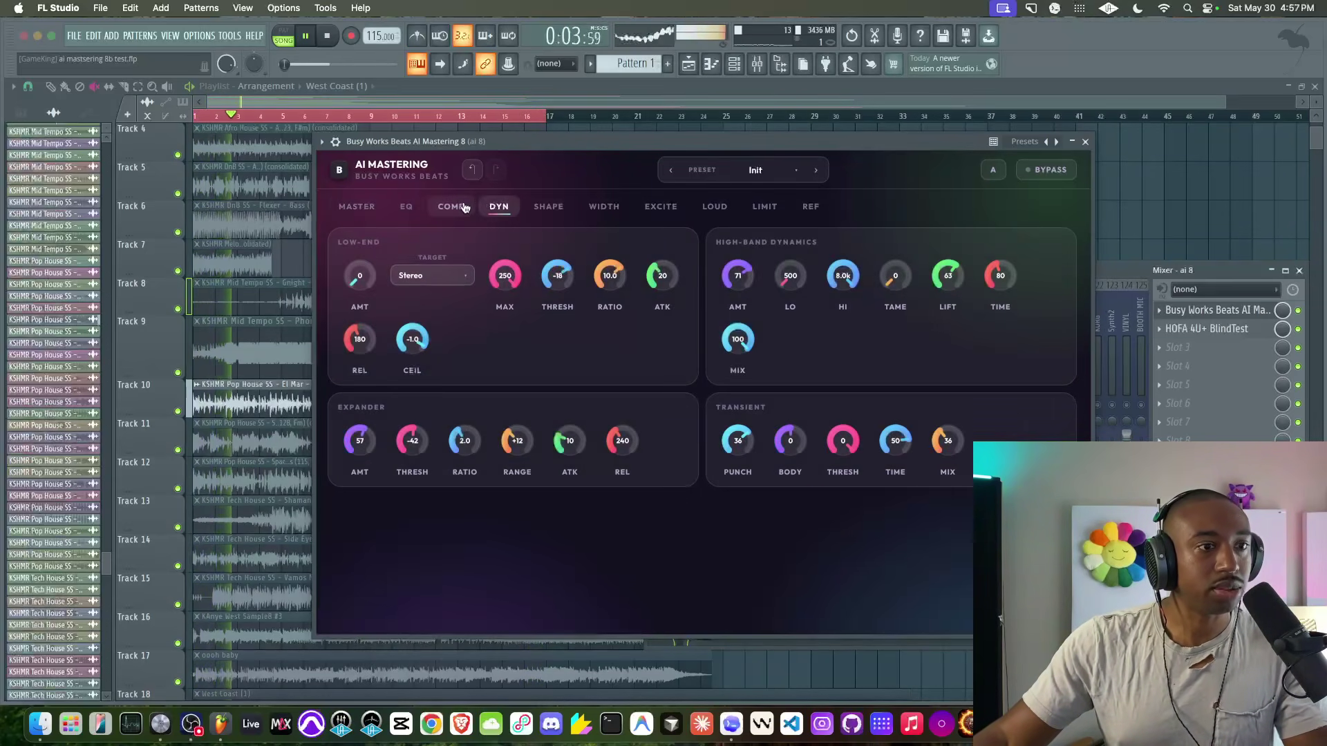
pyautogui.click(429, 207)
pyautogui.click(406, 207)
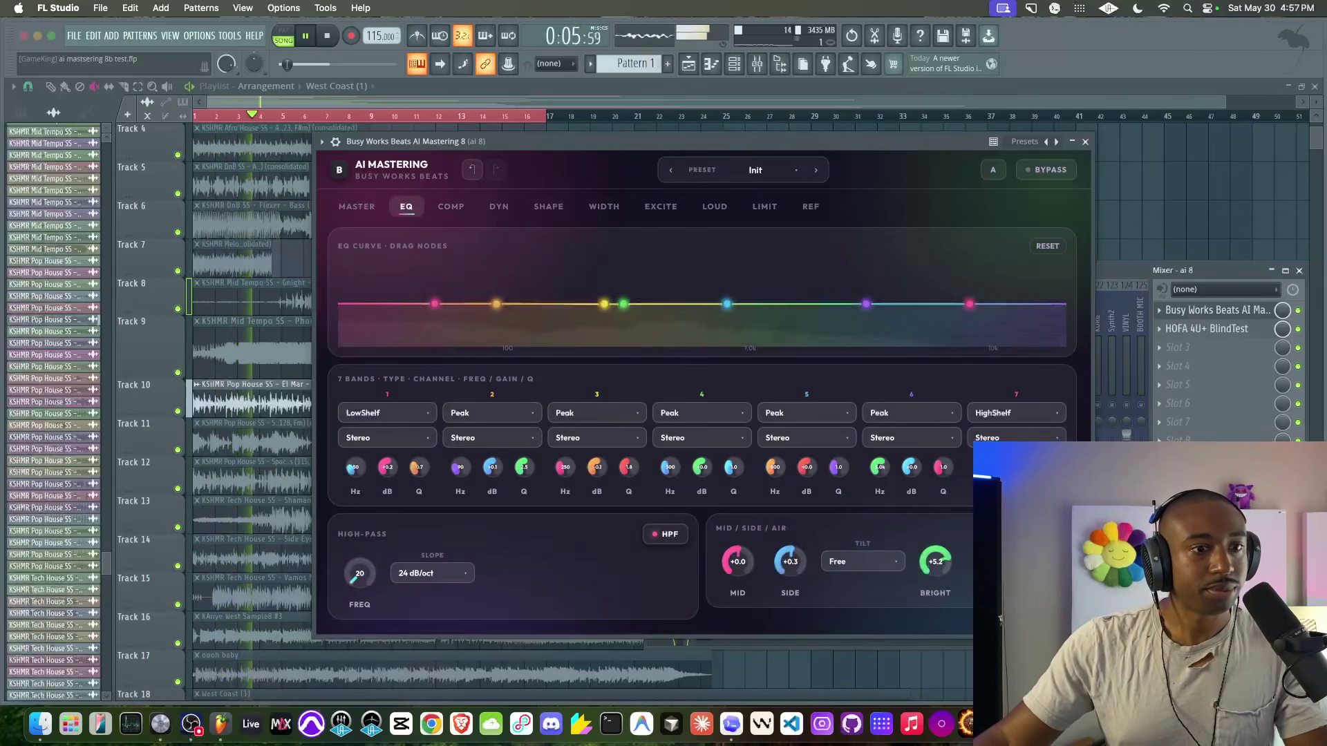
pyautogui.moveTo(657, 143); pyautogui.dragTo(549, 142)
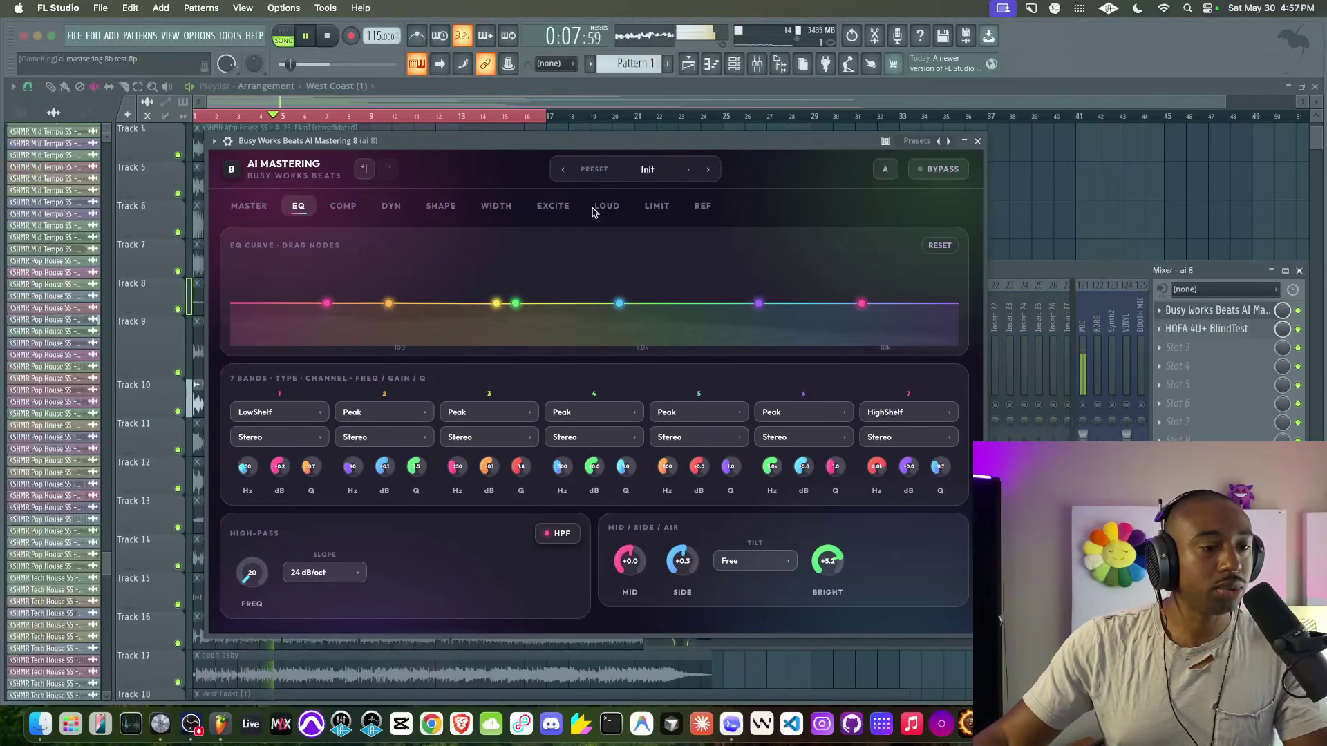
pyautogui.moveTo(862, 303); pyautogui.dragTo(830, 296)
pyautogui.click(250, 206)
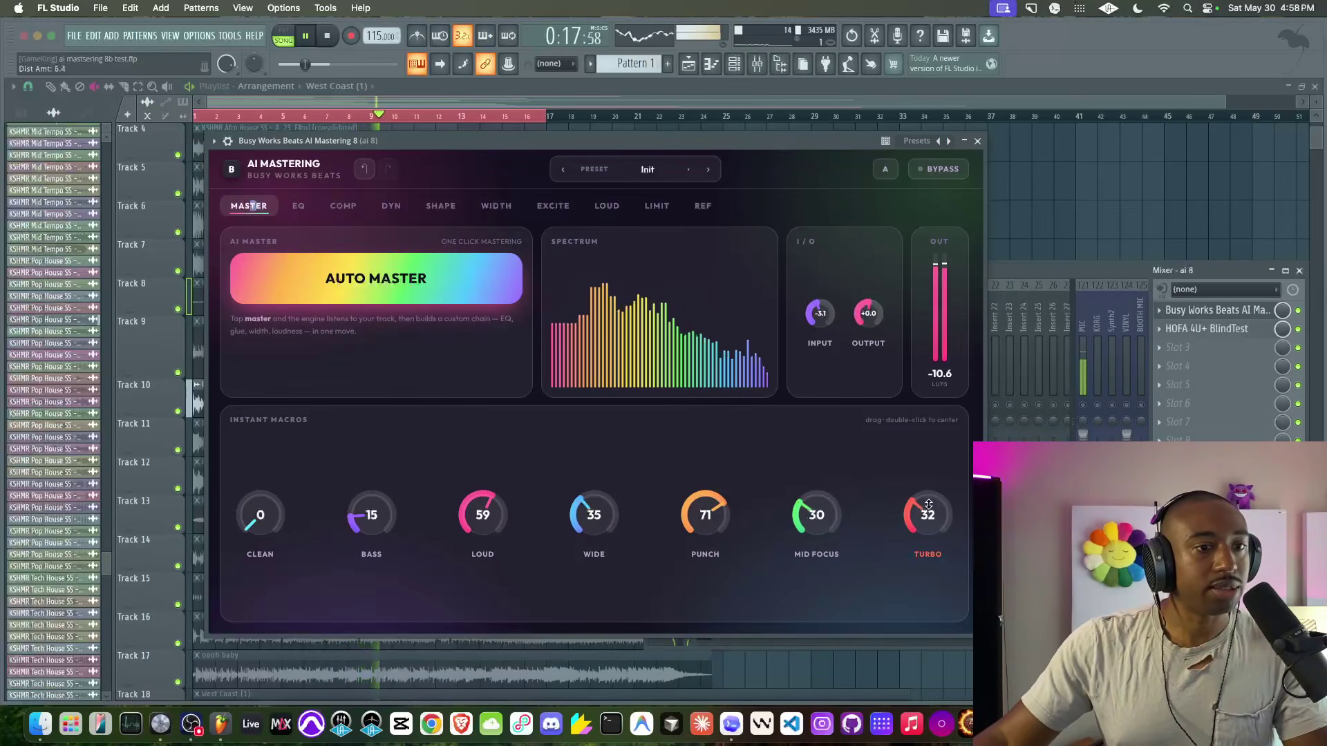
# Step: Set the mastering macros to Turbo 75, Wide 61 and Mid Focus 65 for the piano clip
pyautogui.moveTo(927, 514); pyautogui.dragTo(922, 496)
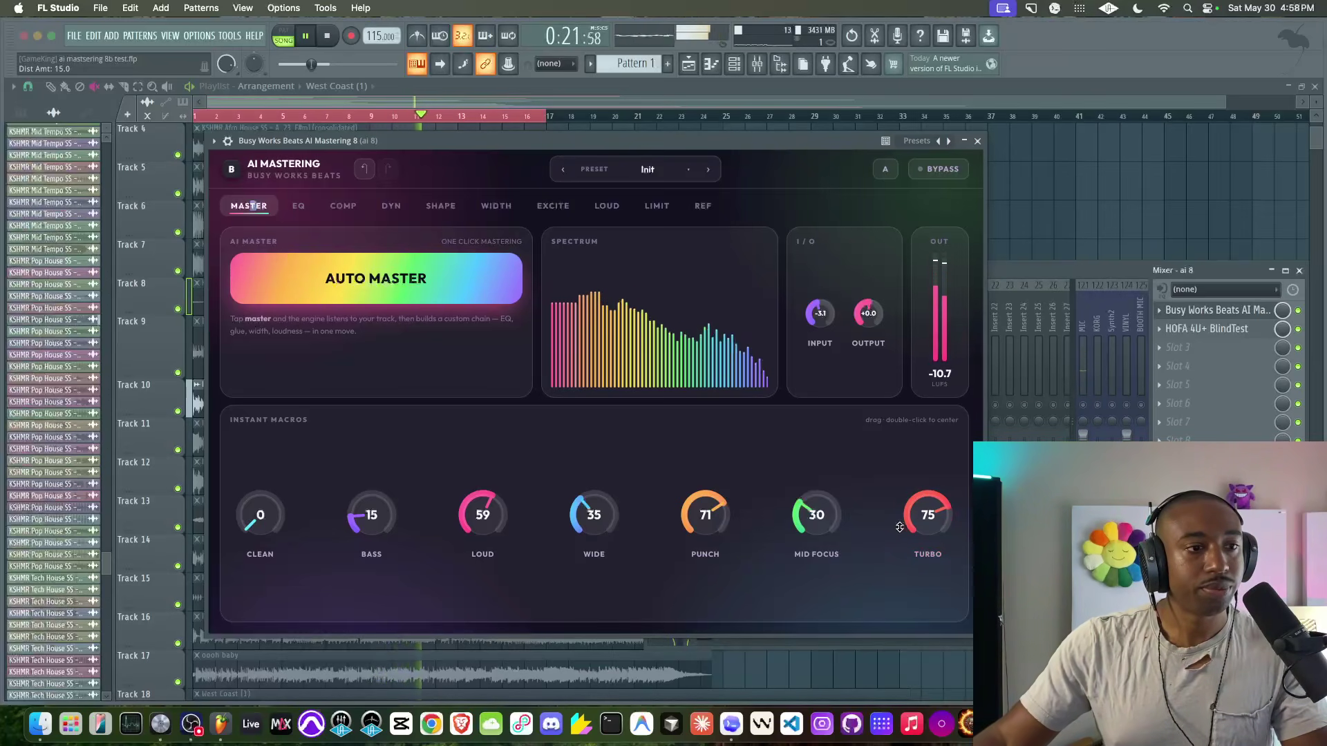
pyautogui.moveTo(592, 523)
pyautogui.mouseDown()
pyautogui.moveTo(598, 485)
pyautogui.moveTo(593, 516)
pyautogui.mouseUp()
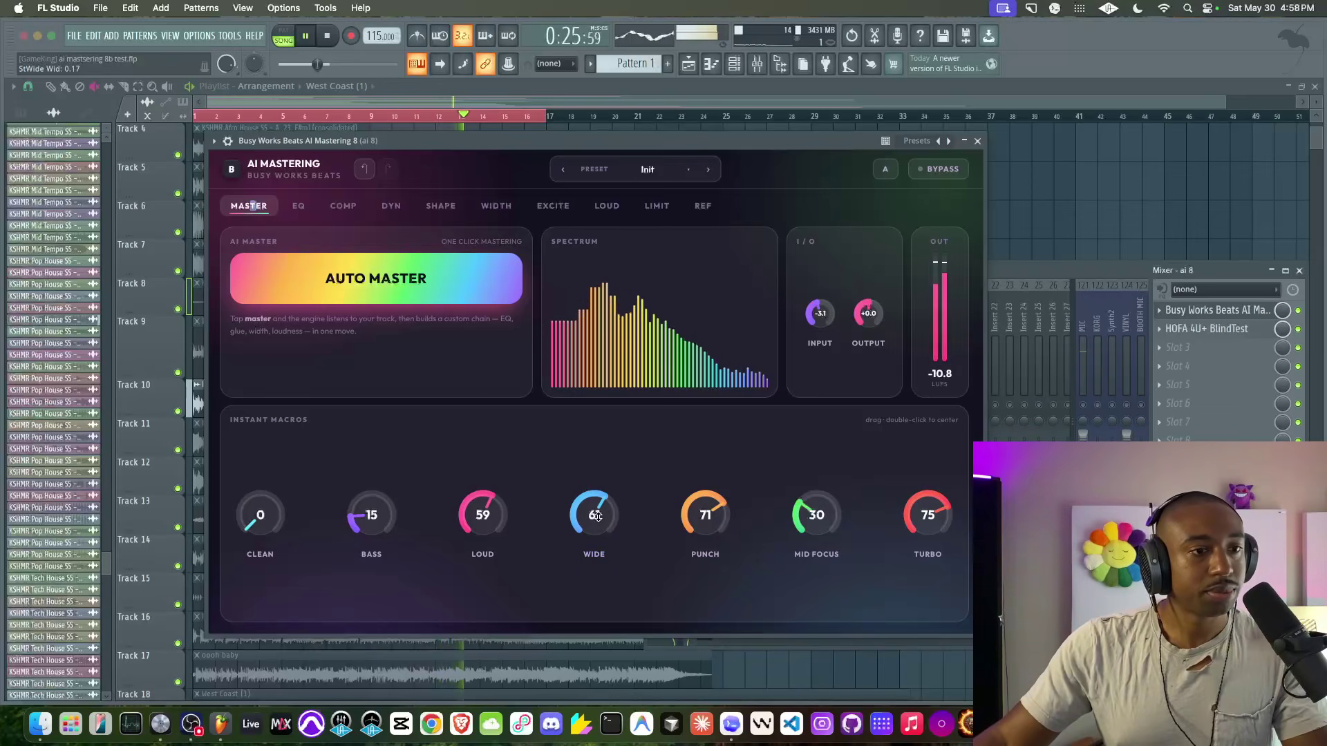
pyautogui.moveTo(822, 440); pyautogui.dragTo(818, 457)
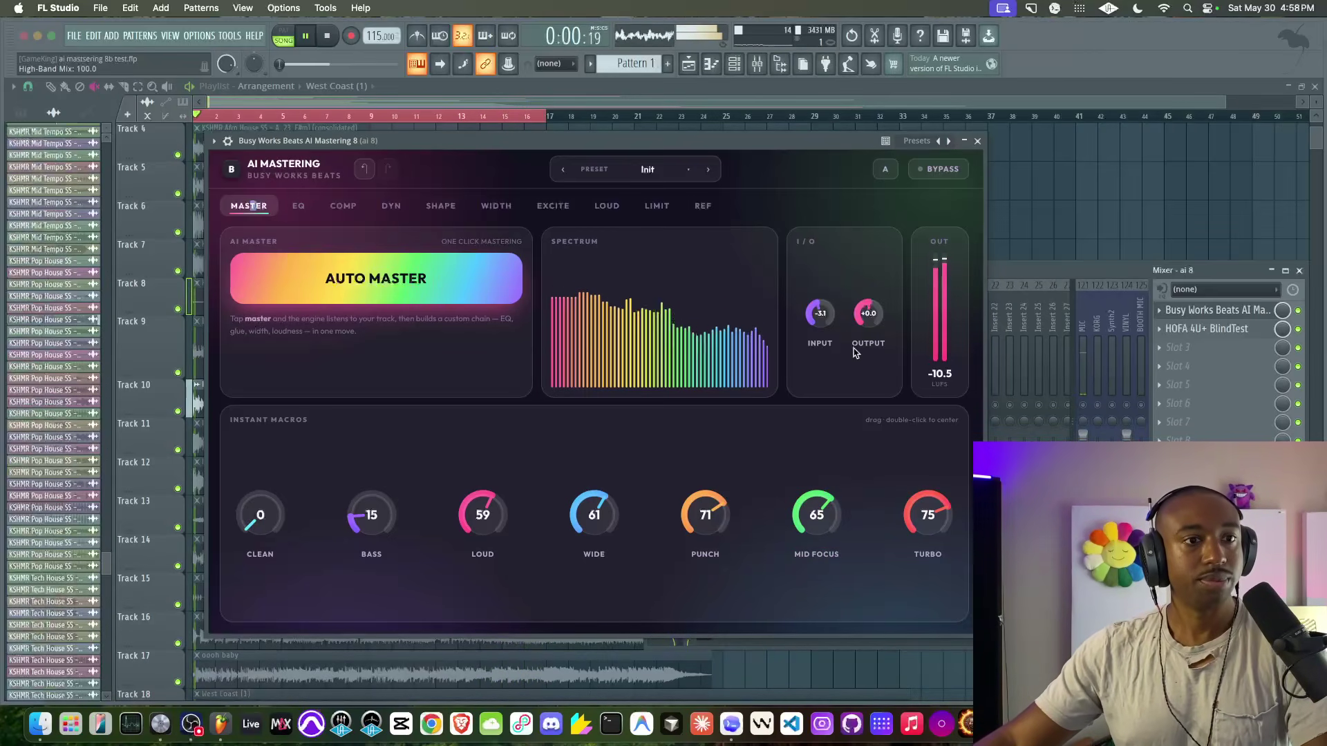
# Step: Compare the adjusted piano master with the bypassed sound, and close the plugin and mixer with playback stopped
pyautogui.click(933, 172)
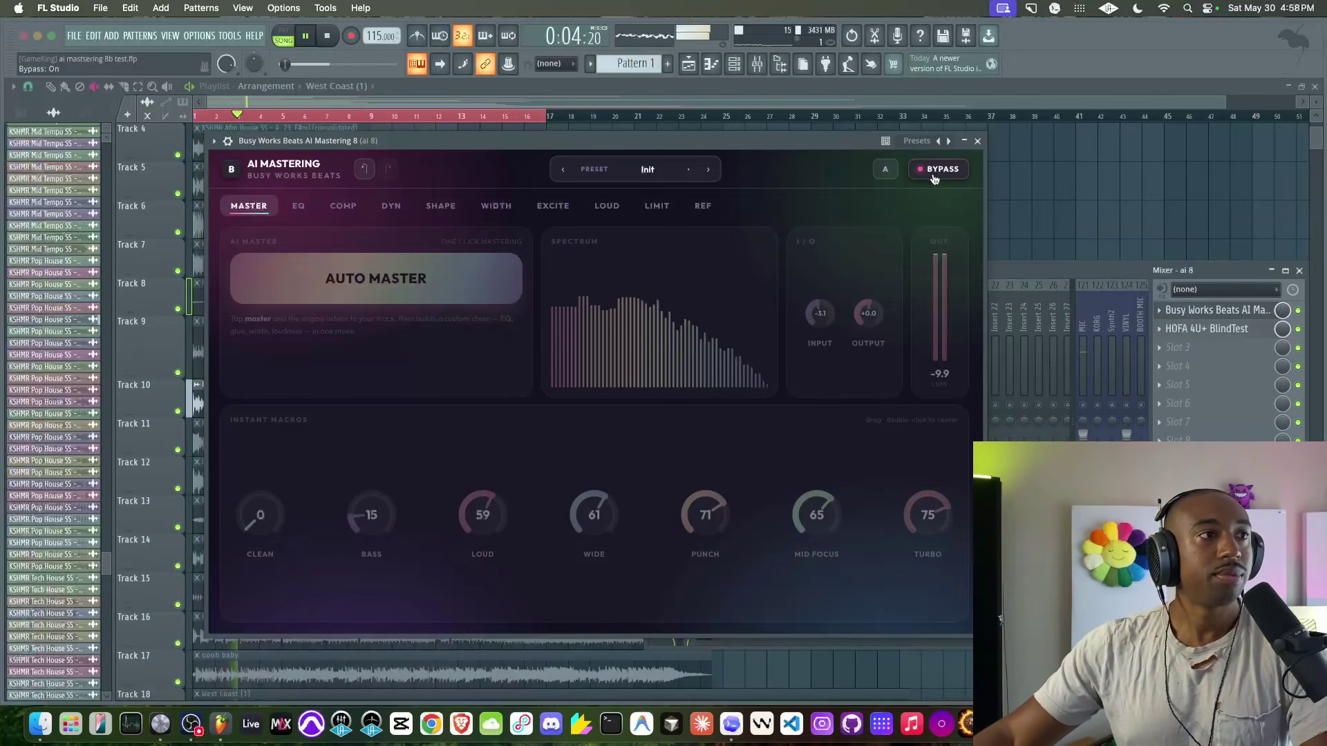
pyautogui.click(933, 179)
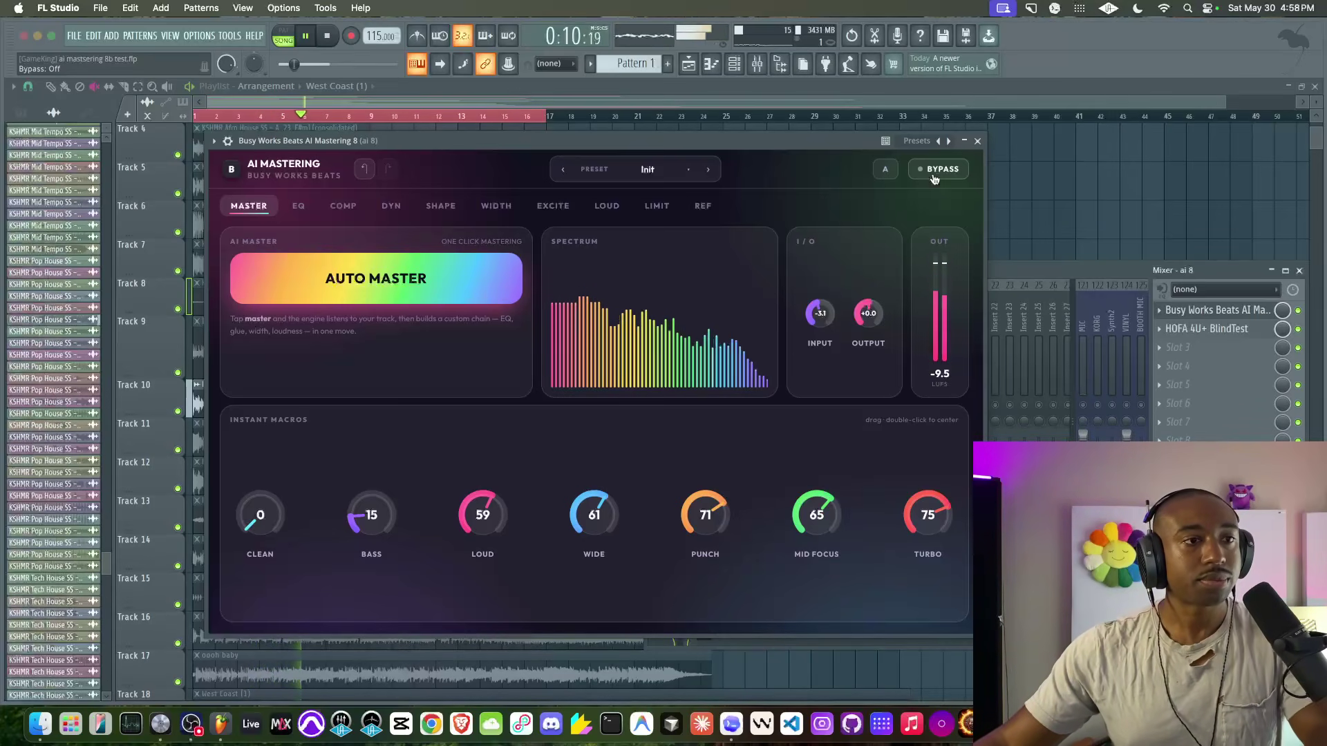
pyautogui.click(975, 141)
pyautogui.press('F9')
pyautogui.press('space')
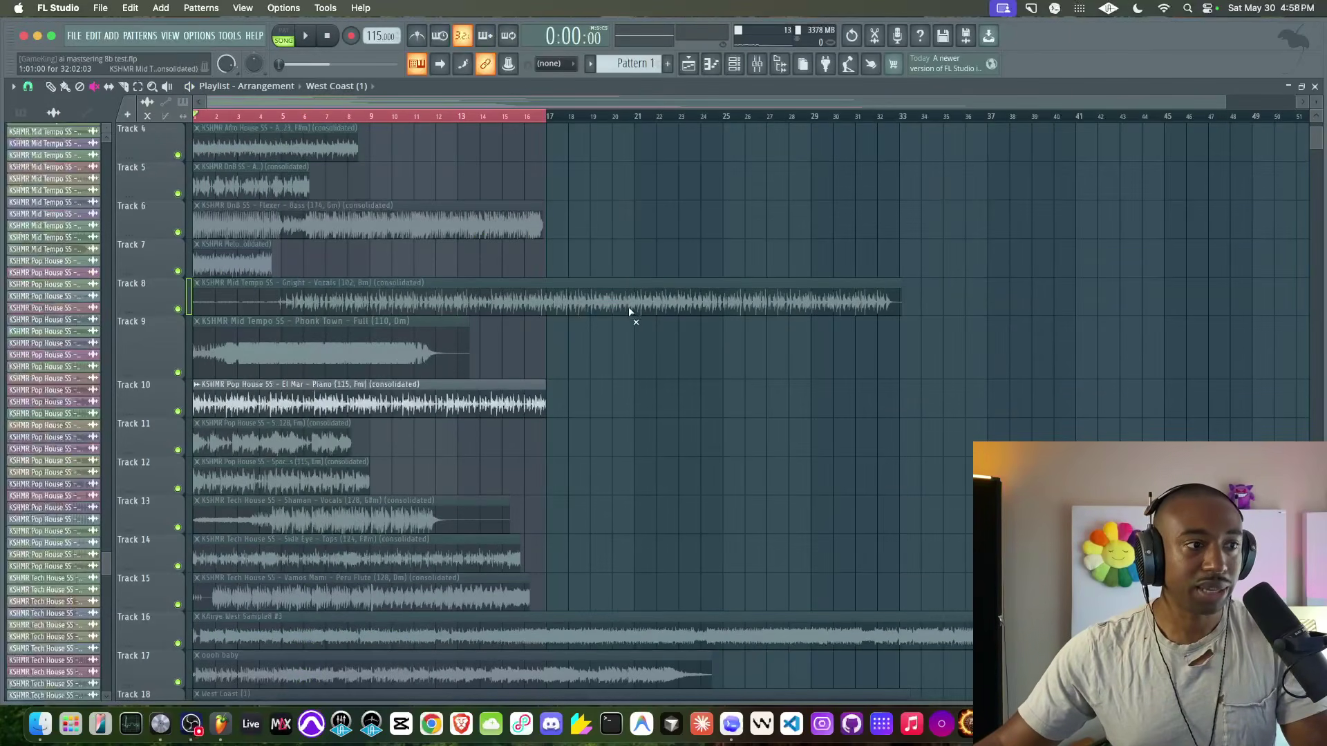
# Step: Set the project tempo to 128 BPM and play only the Sandbox Vocoder clip on track 11
pyautogui.scroll(-2, 628, 309)
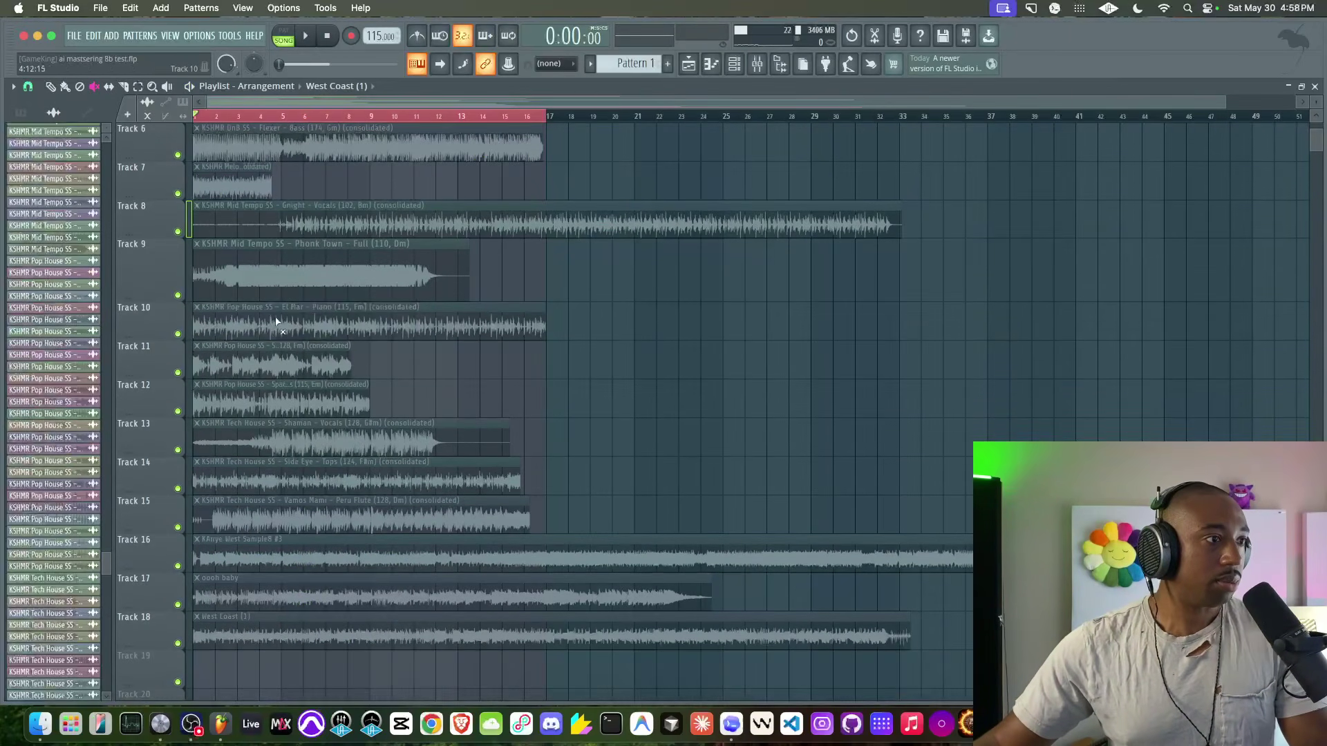
pyautogui.moveTo(381, 36); pyautogui.dragTo(380, 21)
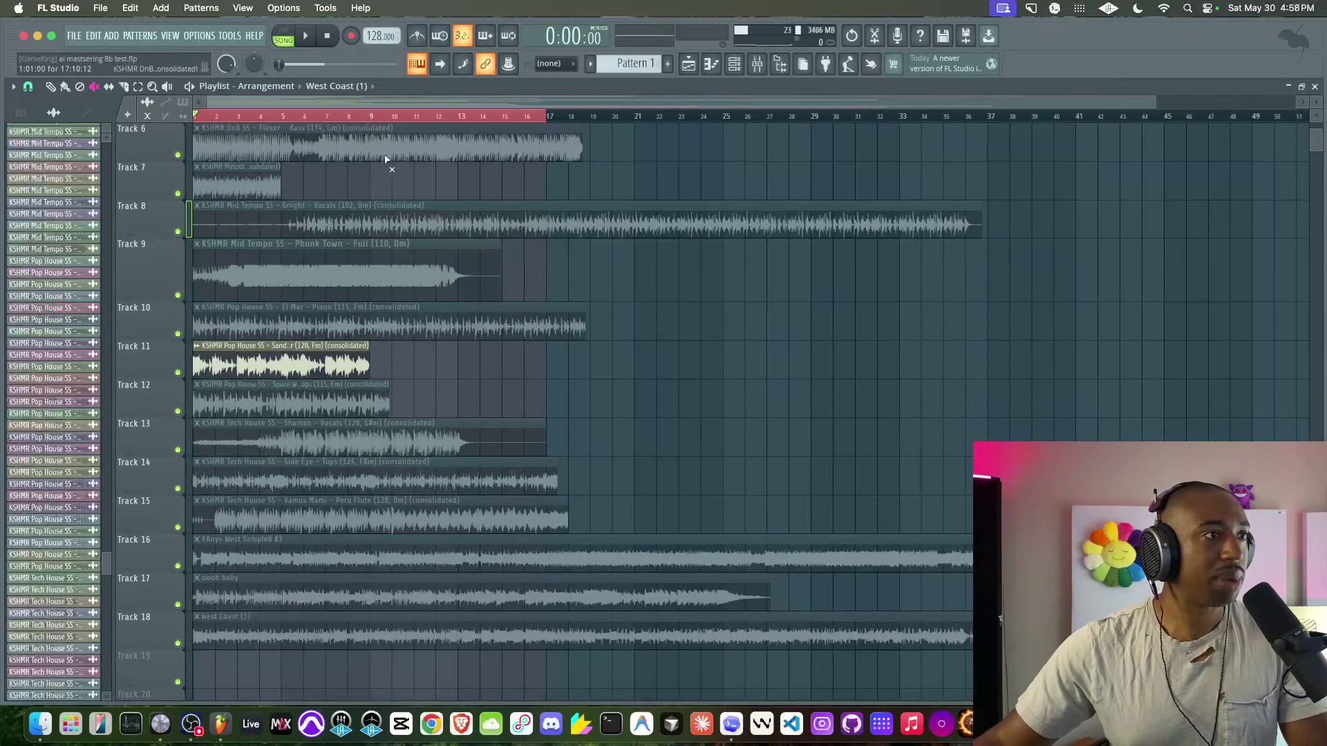
pyautogui.press('space')
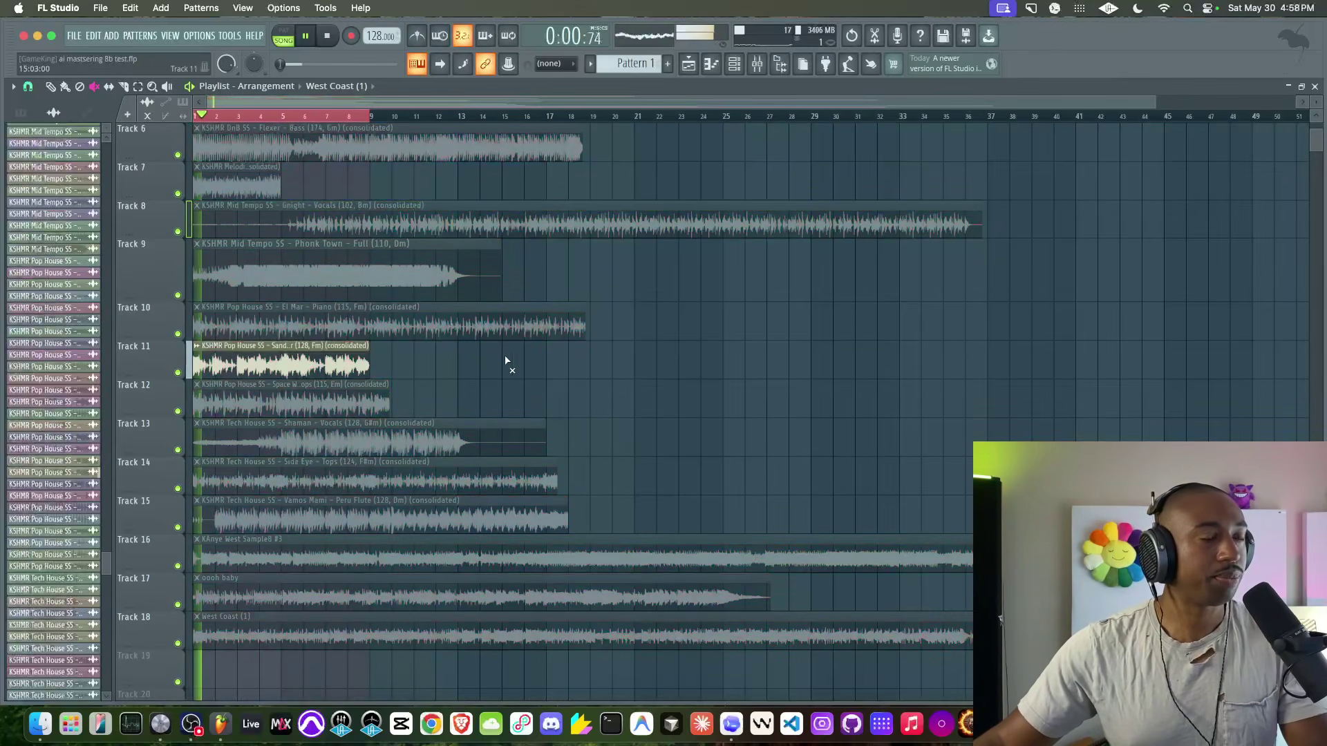
# Step: Stop playback and route the Sandbox Vocoder clip on track 11 to mixer track 1
pyautogui.press('F9')
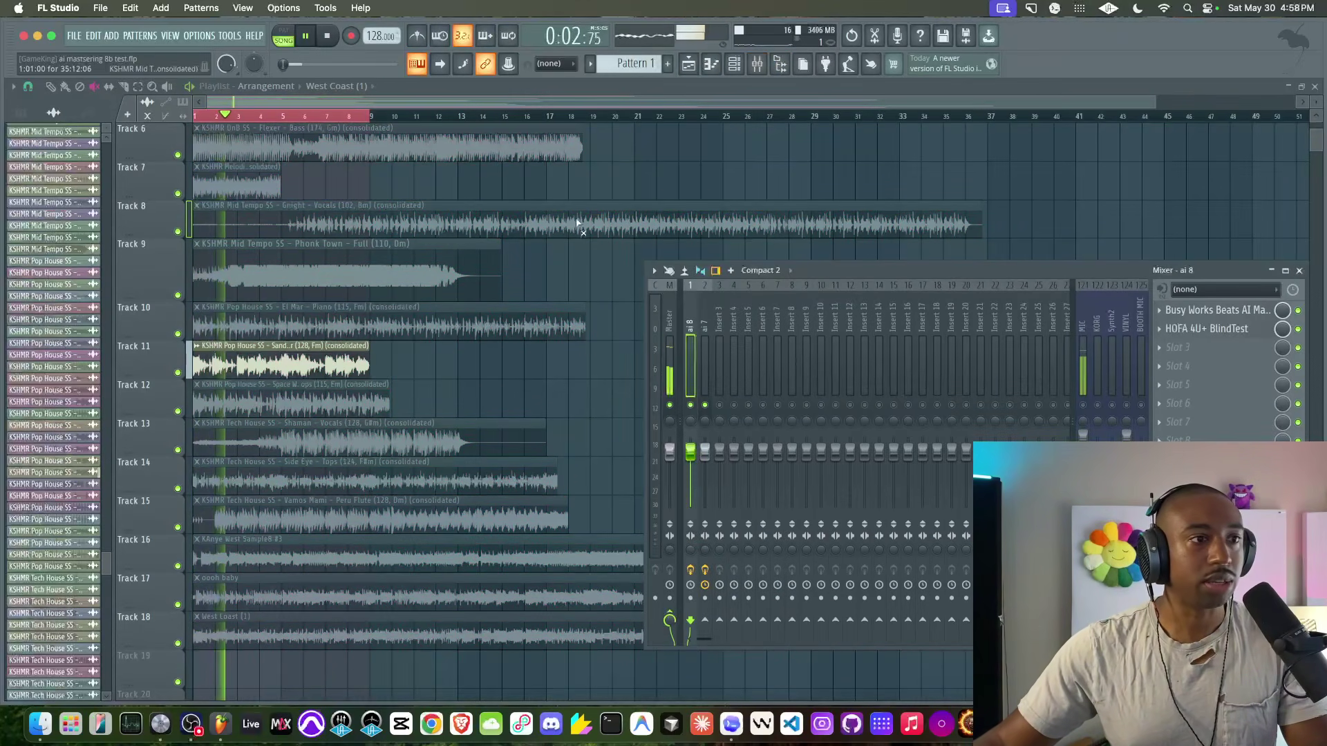
pyautogui.press('space')
pyautogui.press('F9')
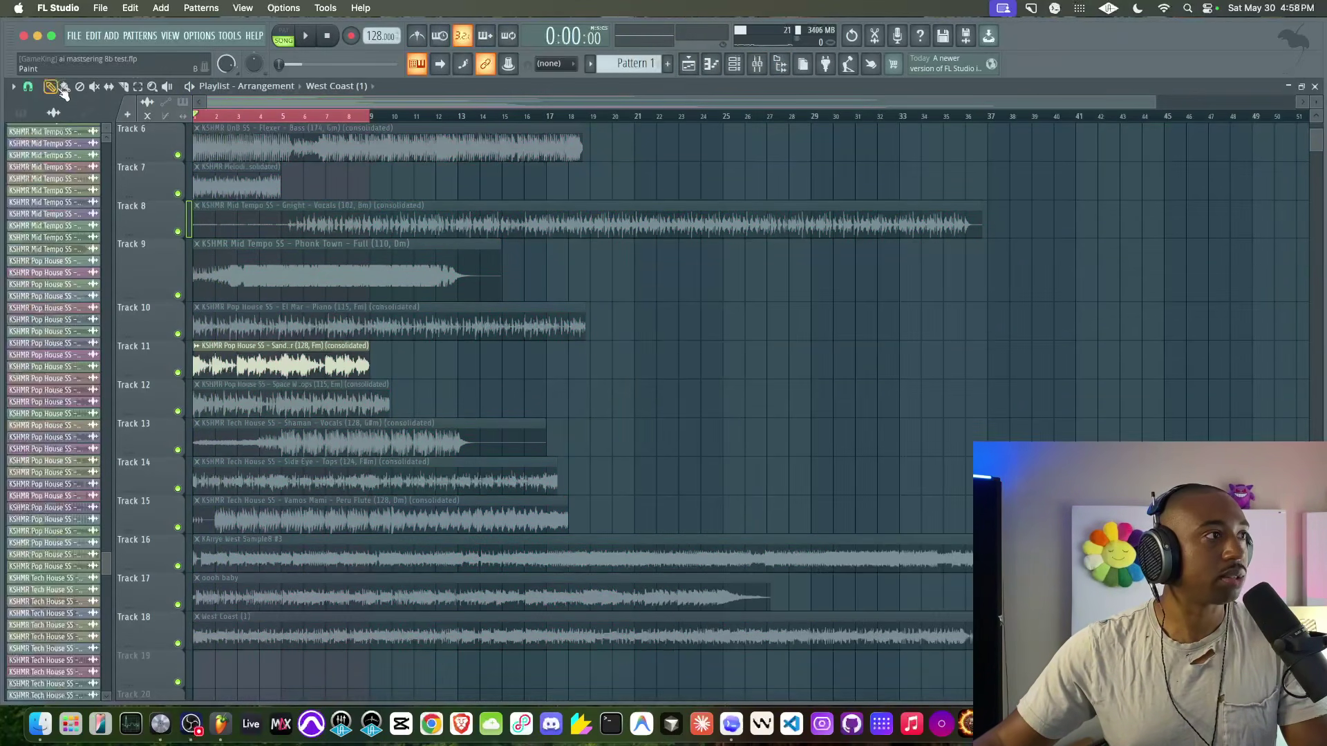
pyautogui.doubleClick(263, 363)
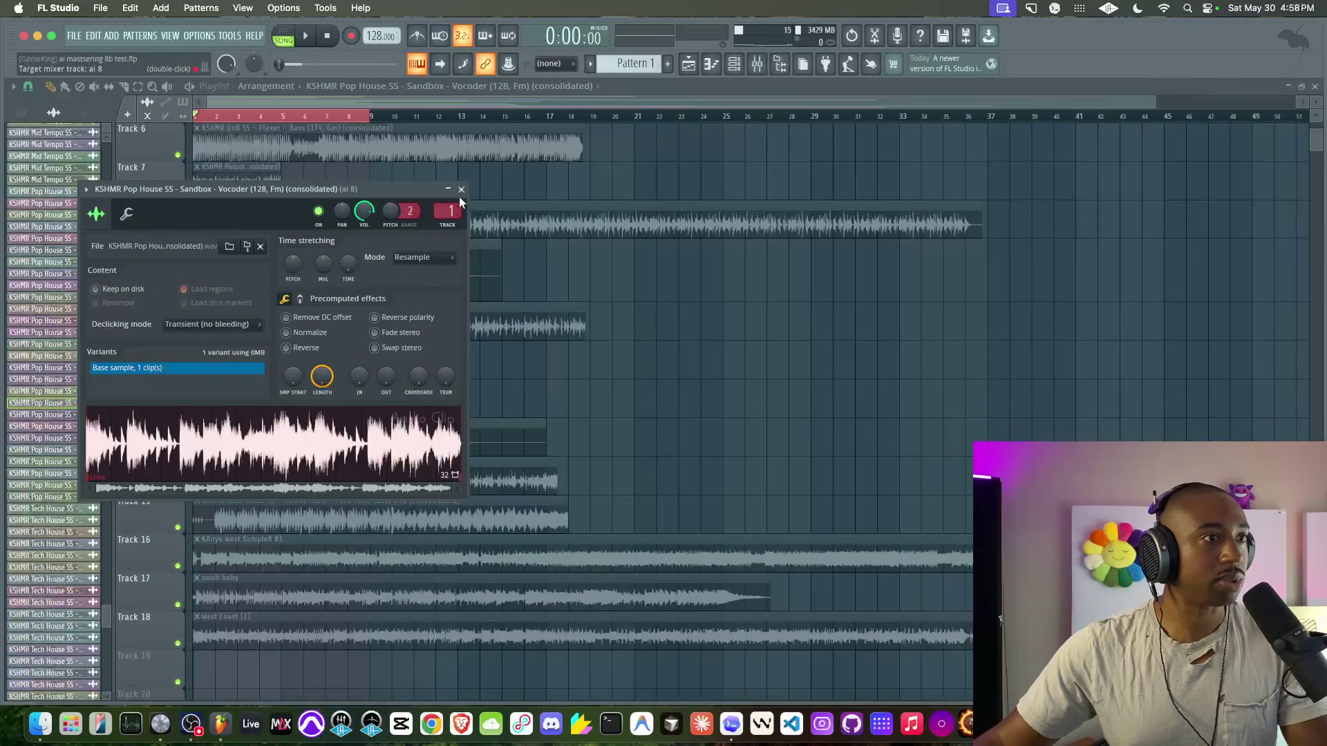
pyautogui.click(461, 190)
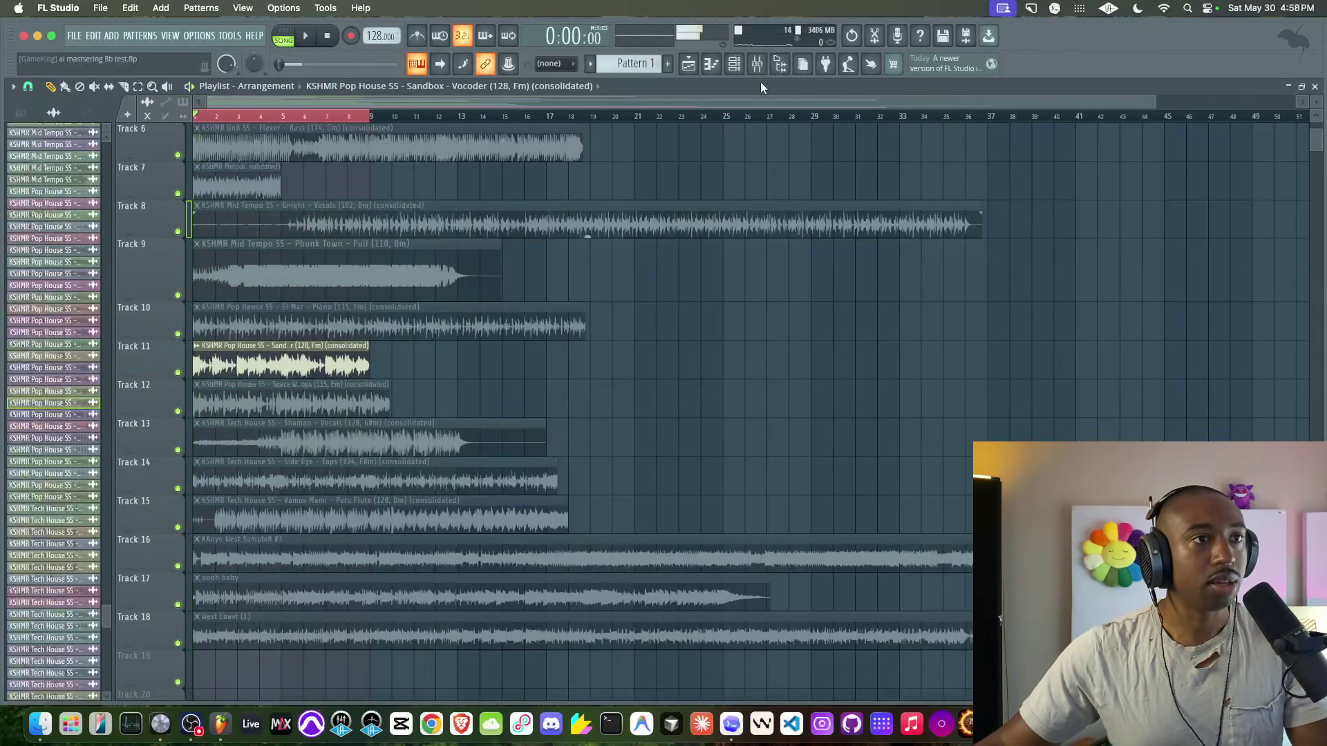
# Step: Open the Busy Works Beats AI Mastering 8 plugin from the mixer and load its Init preset
pyautogui.click(757, 64)
pyautogui.click(1191, 312)
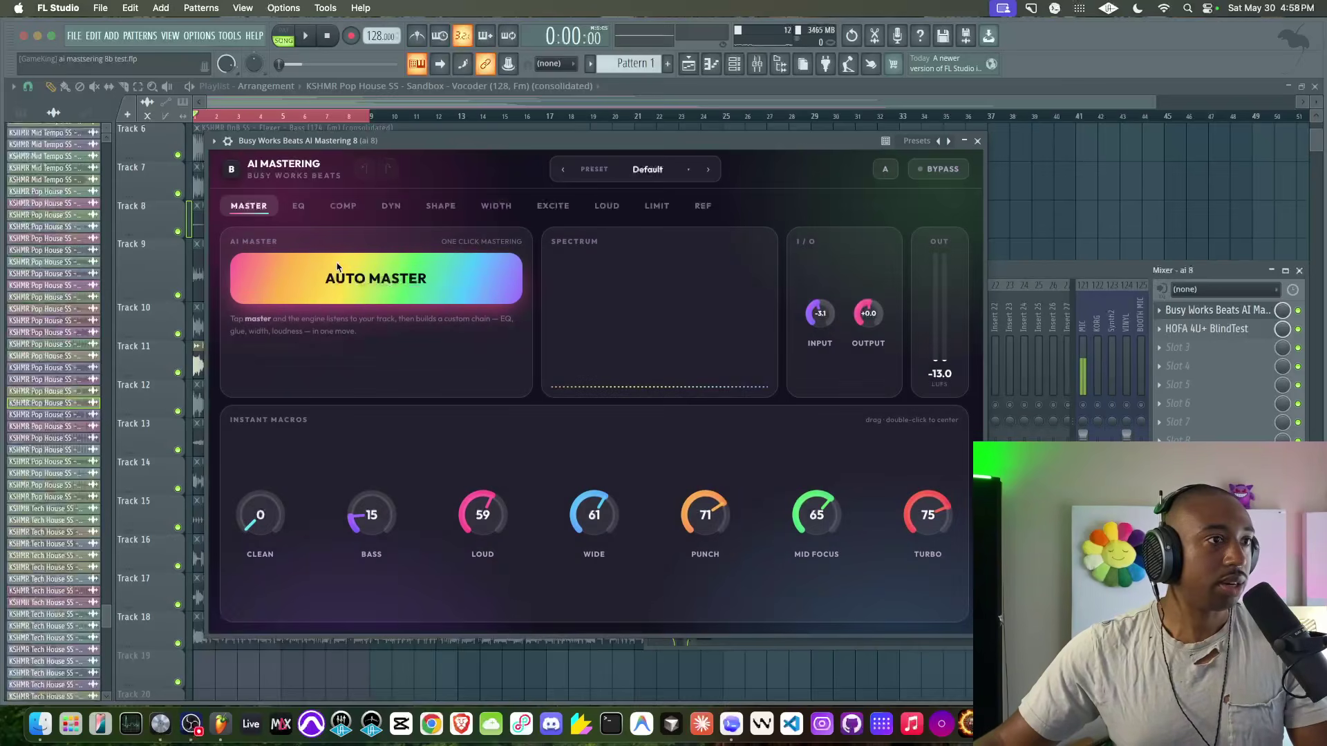
pyautogui.click(620, 179)
pyautogui.click(601, 221)
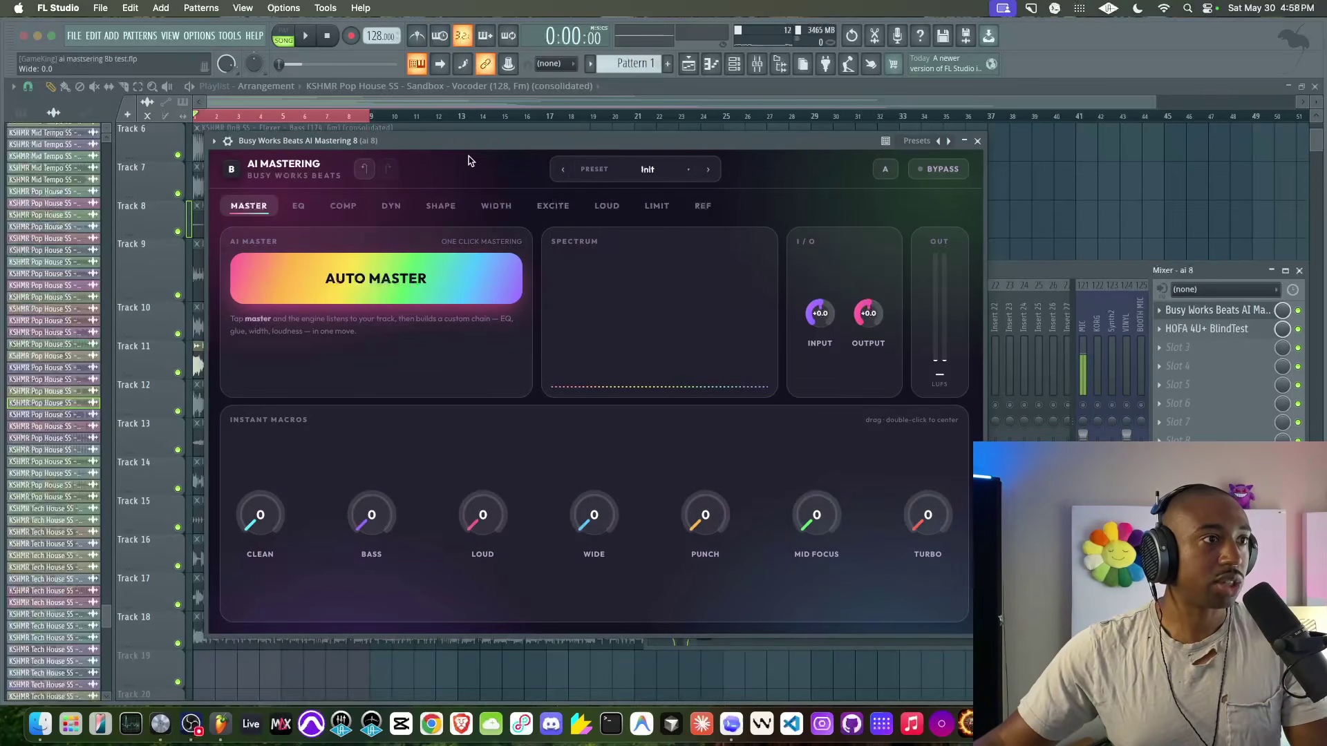
# Step: Run Auto Master on the playing vocoder clip and set the Wide macro to 50
pyautogui.press('space')
pyautogui.click(398, 282)
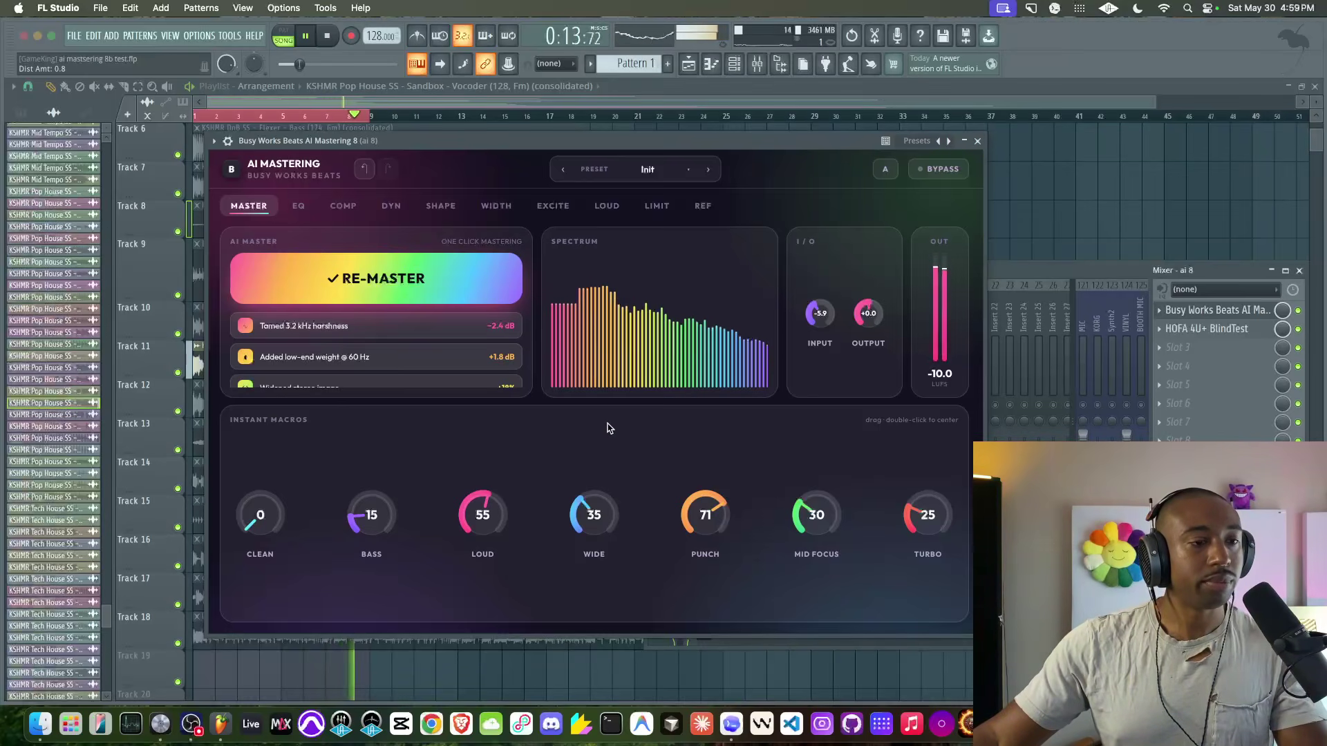
pyautogui.moveTo(586, 514); pyautogui.dragTo(586, 512)
# Step: Compare the vocoder master with its bypassed sound, and set the Turbo macro to 43 and the output gain to 3.6
pyautogui.click(934, 170)
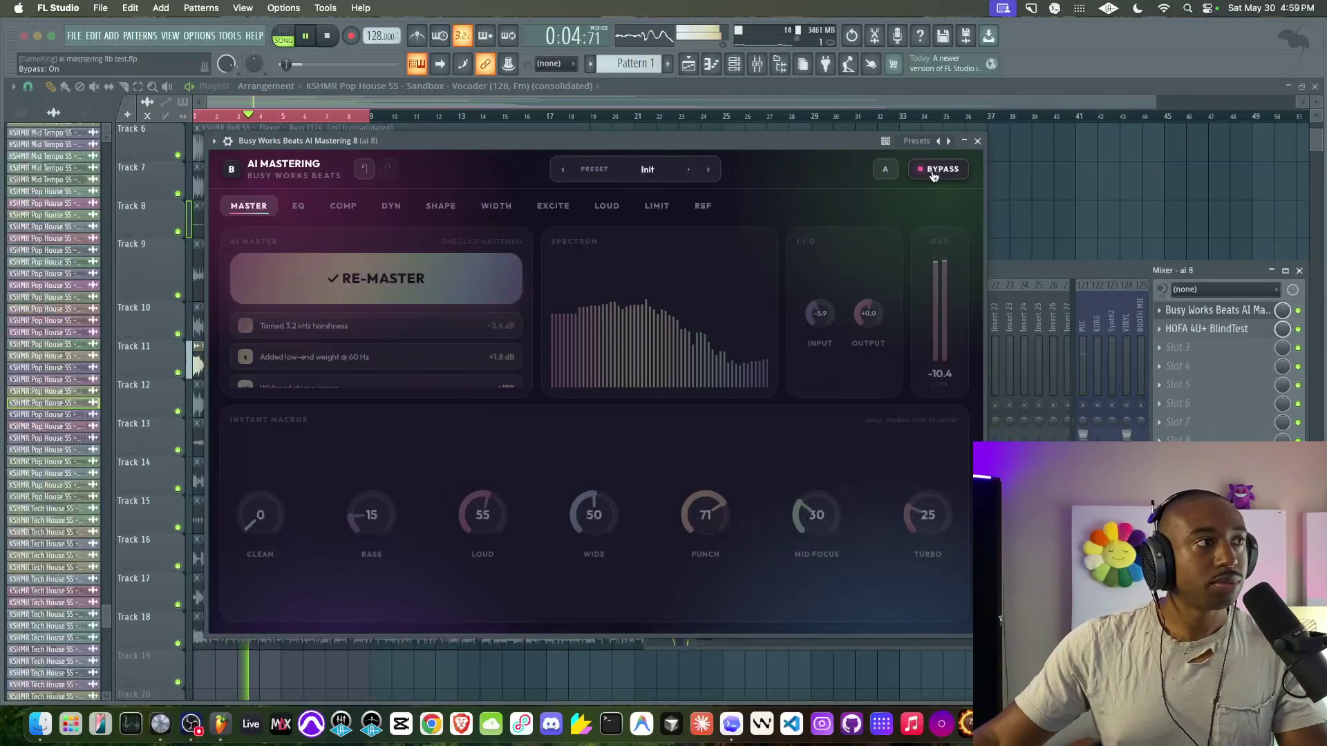
pyautogui.click(934, 170)
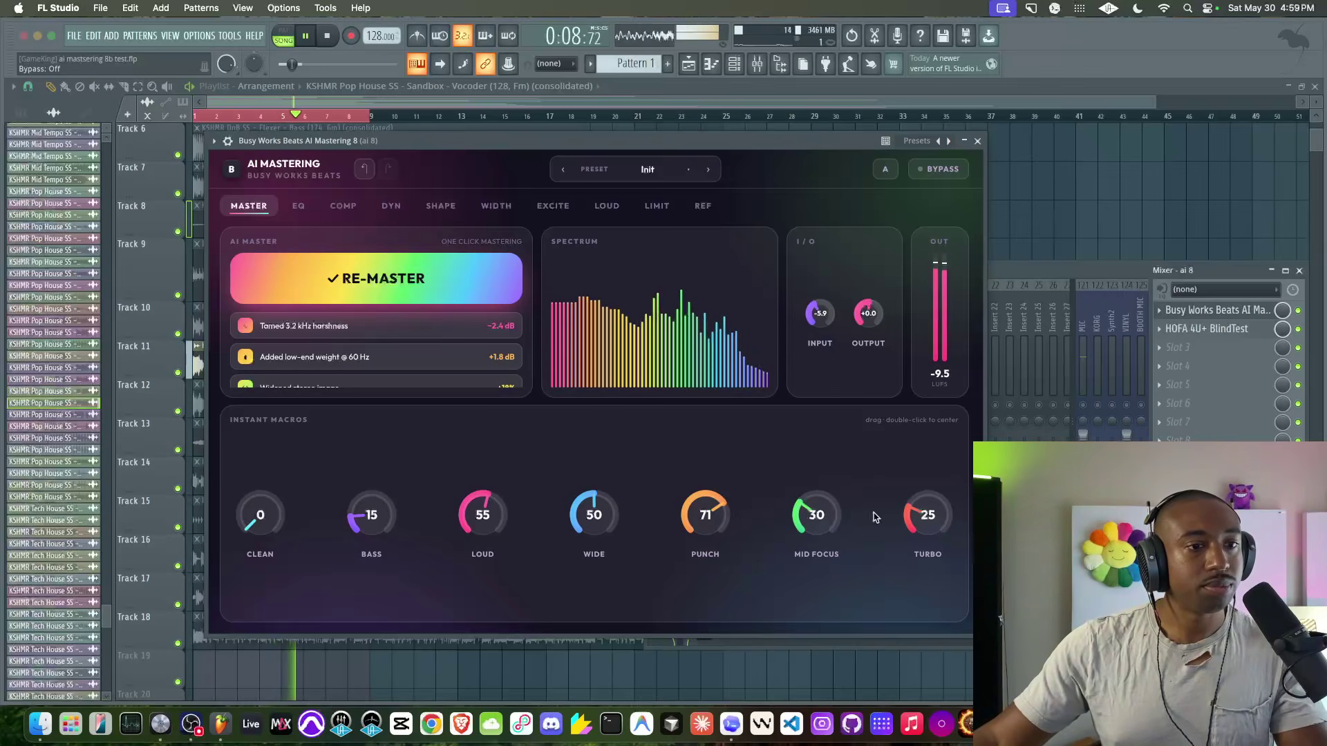
pyautogui.moveTo(926, 523); pyautogui.dragTo(929, 502)
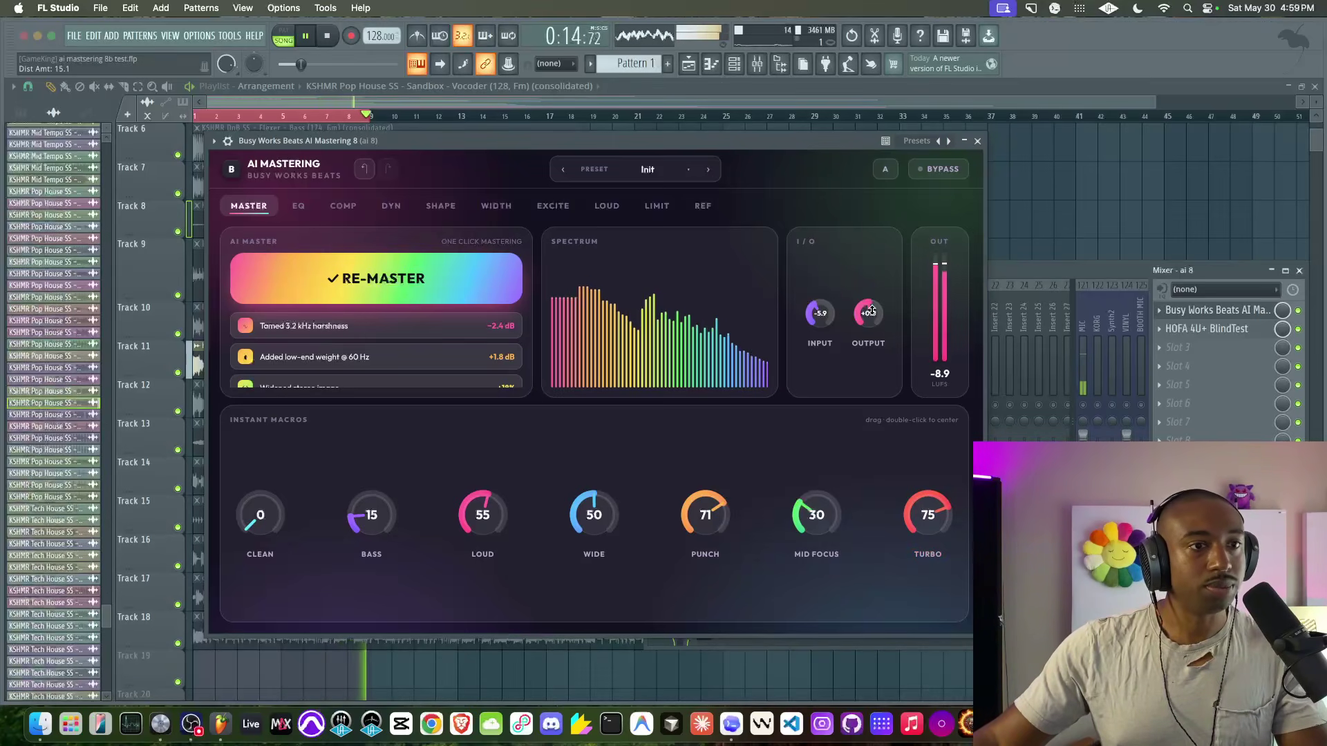
pyautogui.moveTo(870, 314); pyautogui.dragTo(872, 310)
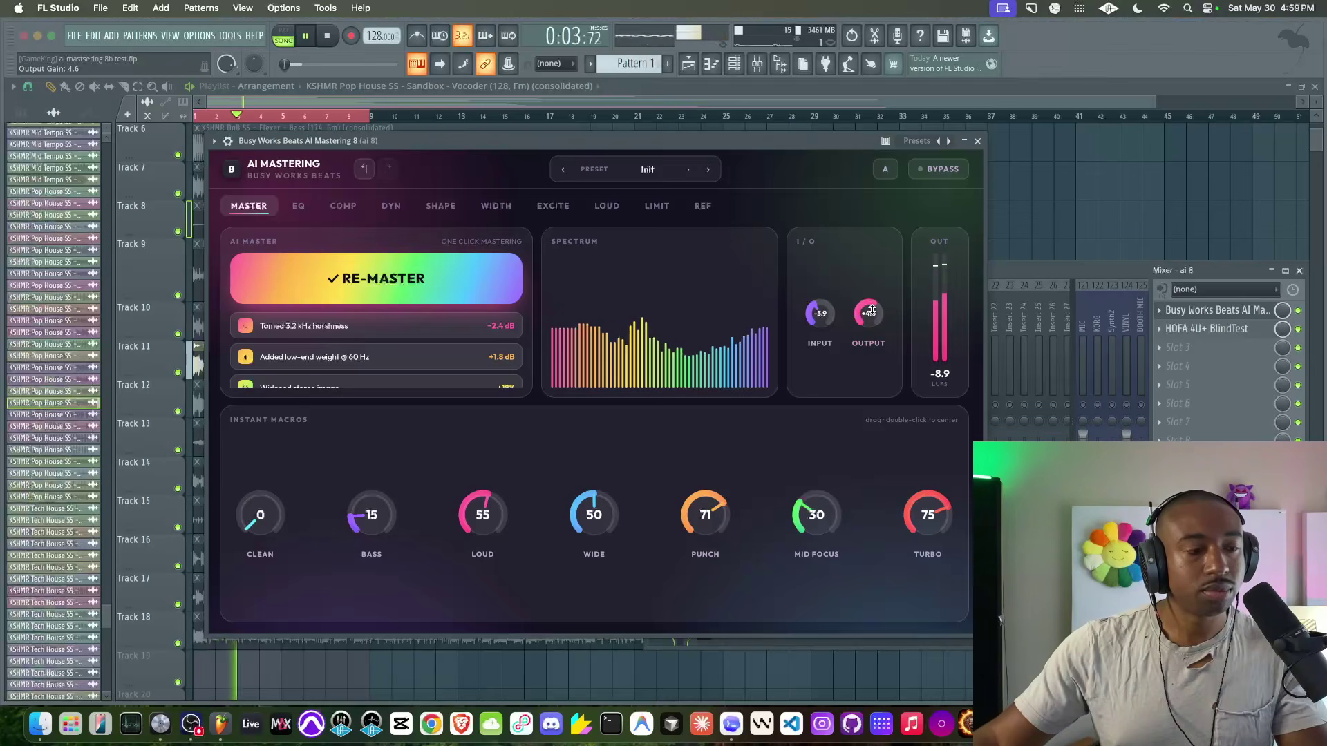
pyautogui.moveTo(925, 514); pyautogui.dragTo(874, 580)
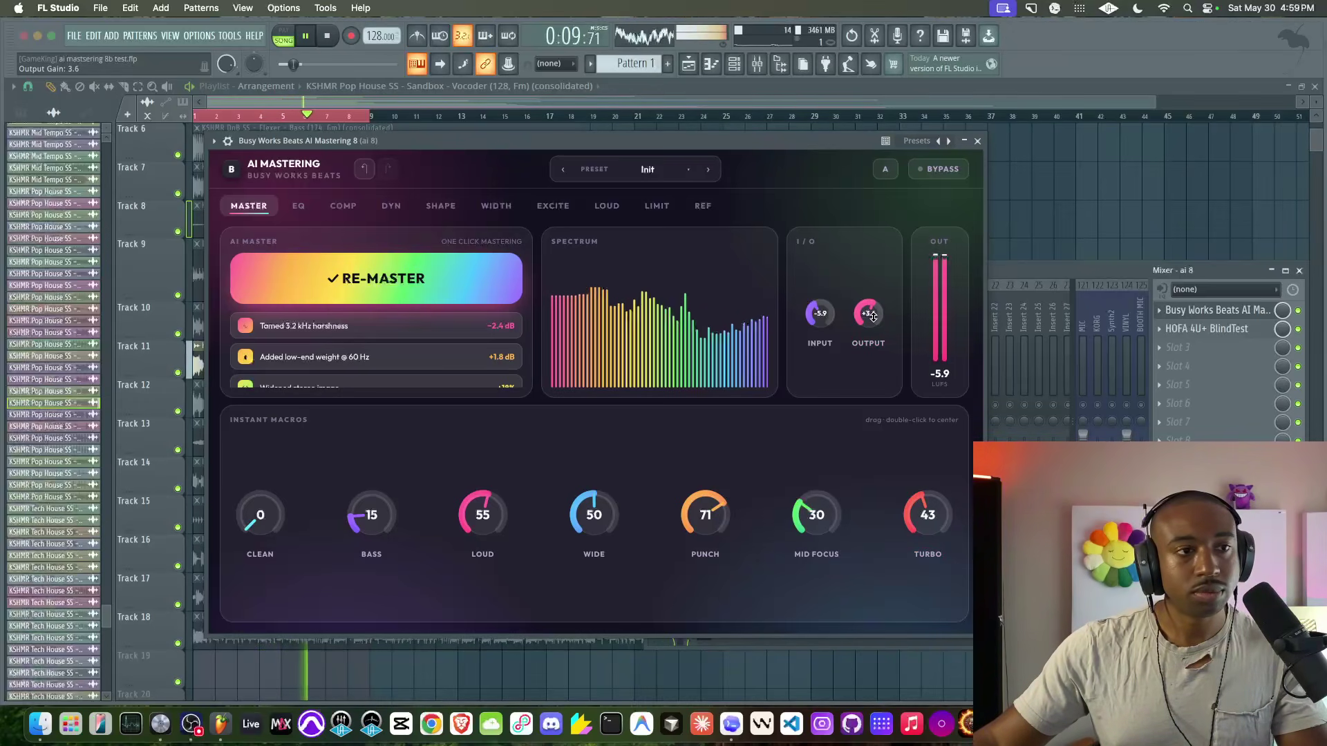
# Step: Compare the louder vocoder master with the original by bypassing and re-enabling the plugin
pyautogui.click(952, 169)
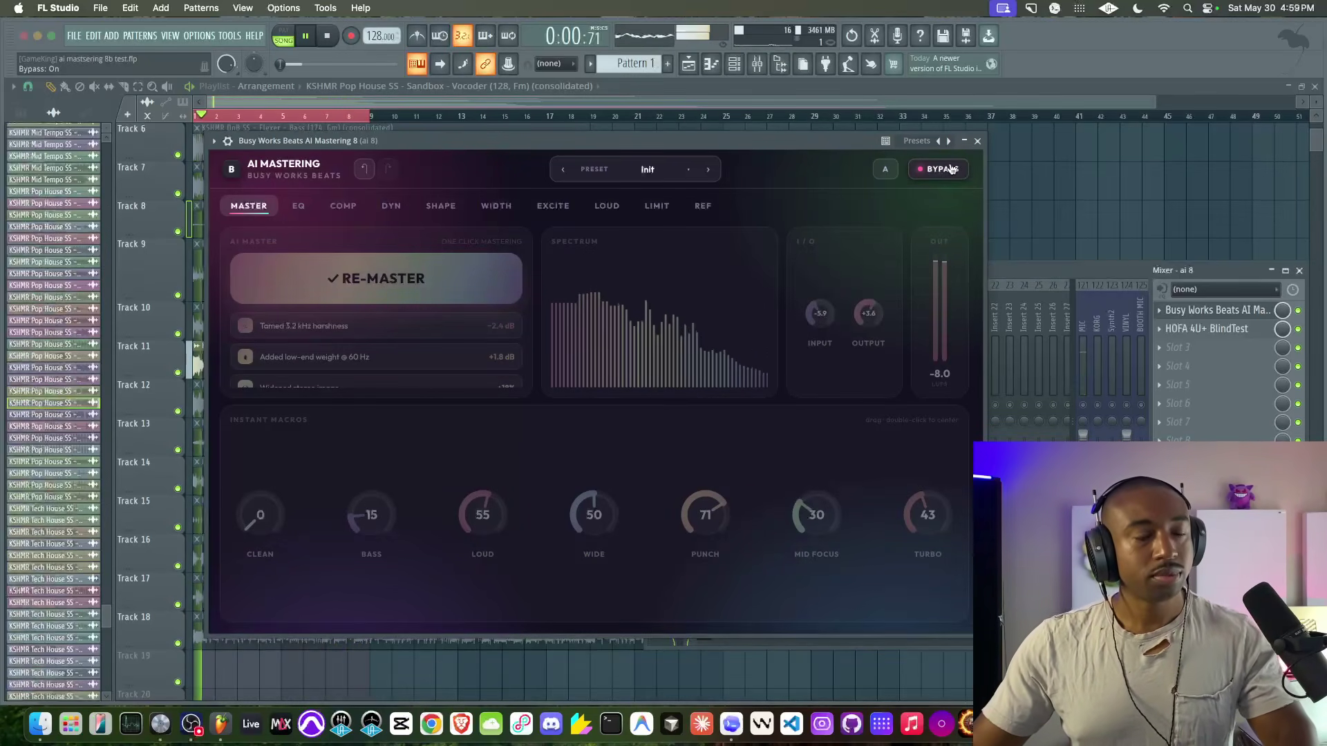
pyautogui.click(936, 172)
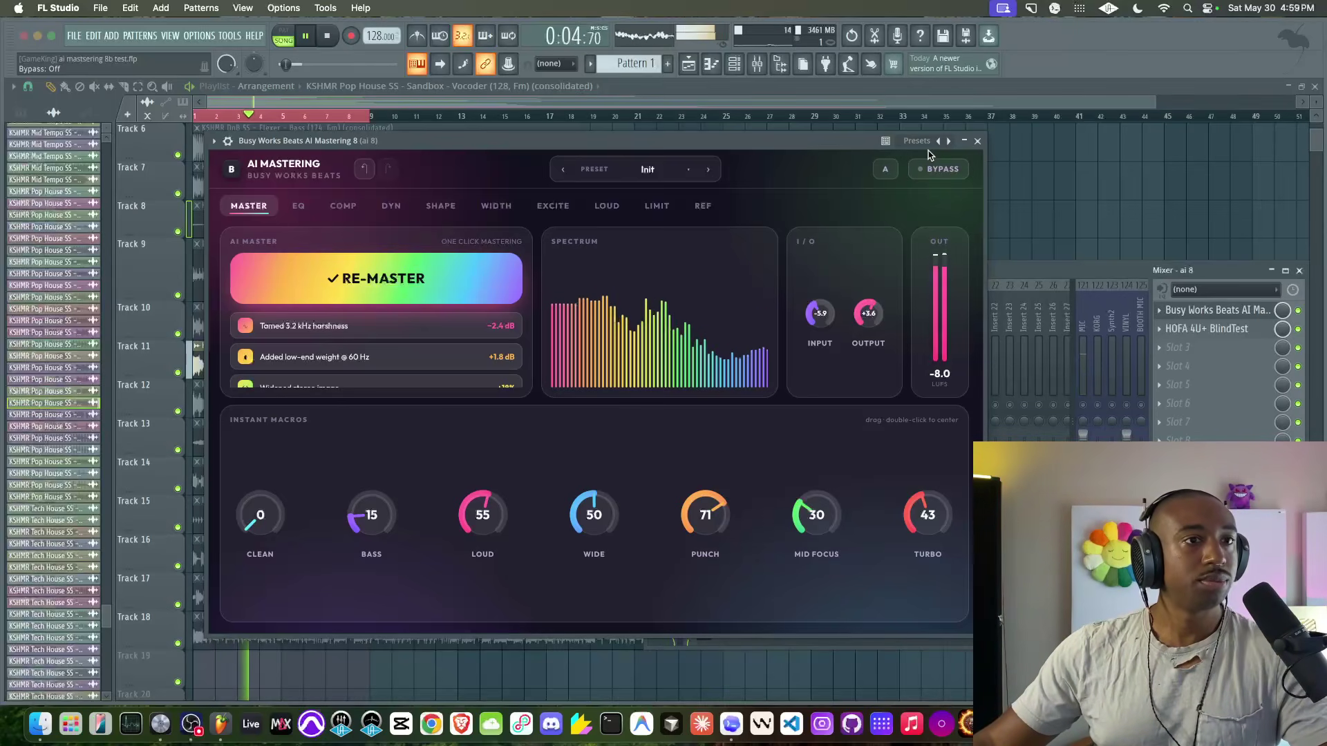
# Step: Stop playback with the plugin and mixer closed, and make the track 12 Space clip active instead of the vocoder clip
pyautogui.click(977, 142)
pyautogui.press('space')
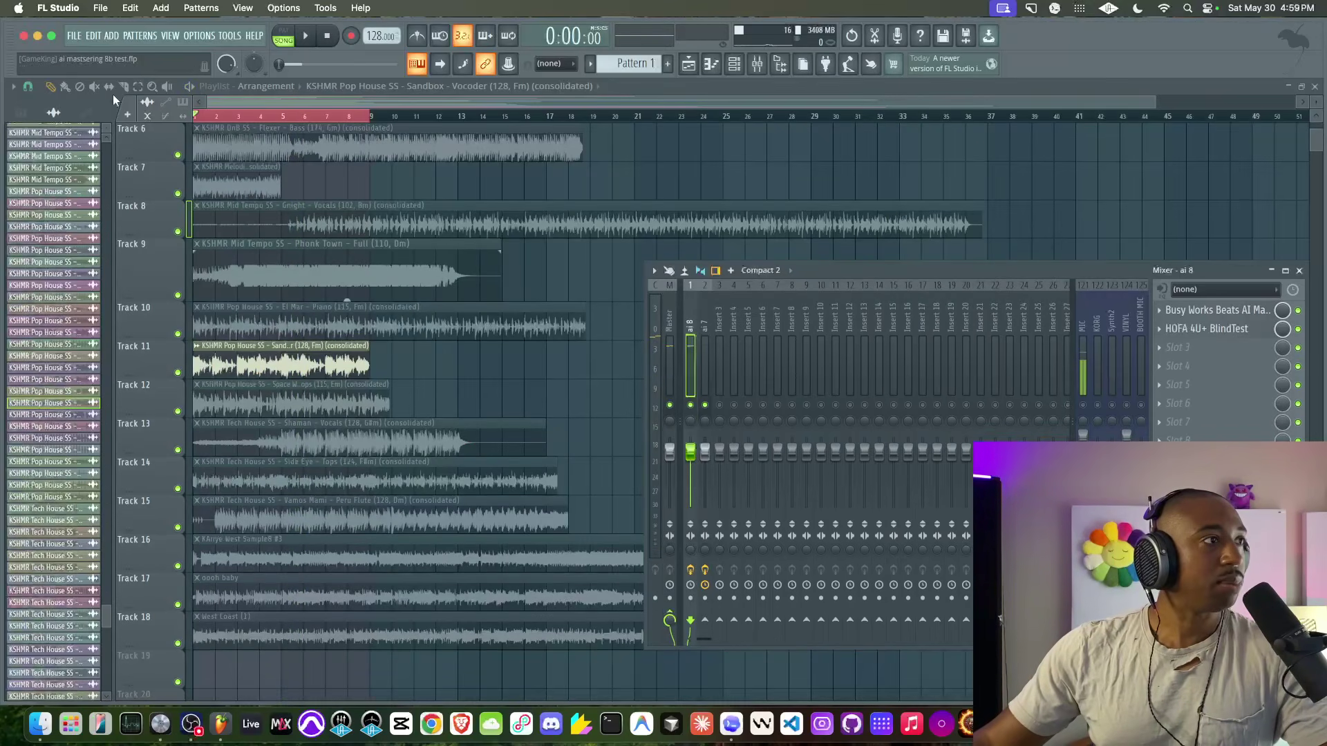
pyautogui.press('F9')
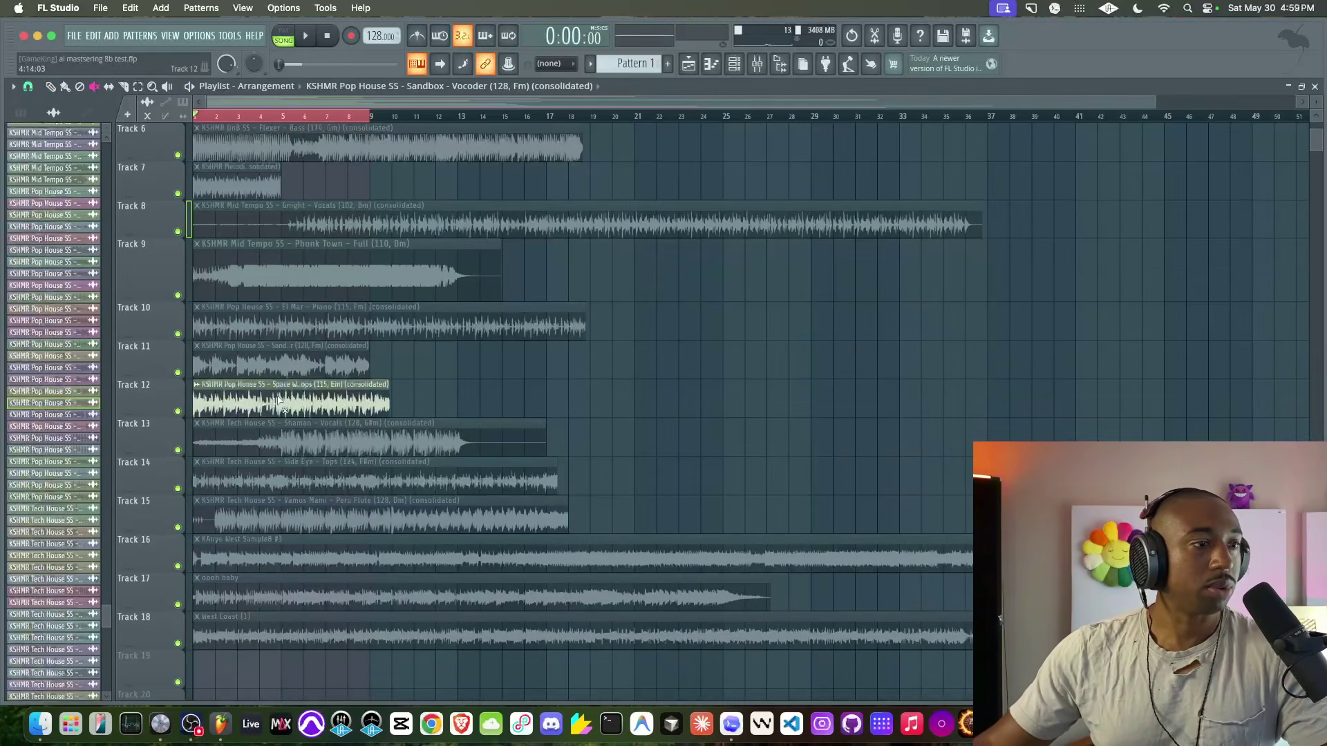
# Step: Set the project tempo to 115 BPM, audition the Space Walk clip and show the mixer to check its routing
pyautogui.scroll(-1, 273, 387)
pyautogui.moveTo(373, 38)
pyautogui.mouseDown()
pyautogui.moveTo(373, 62)
pyautogui.moveTo(379, 40)
pyautogui.mouseUp()
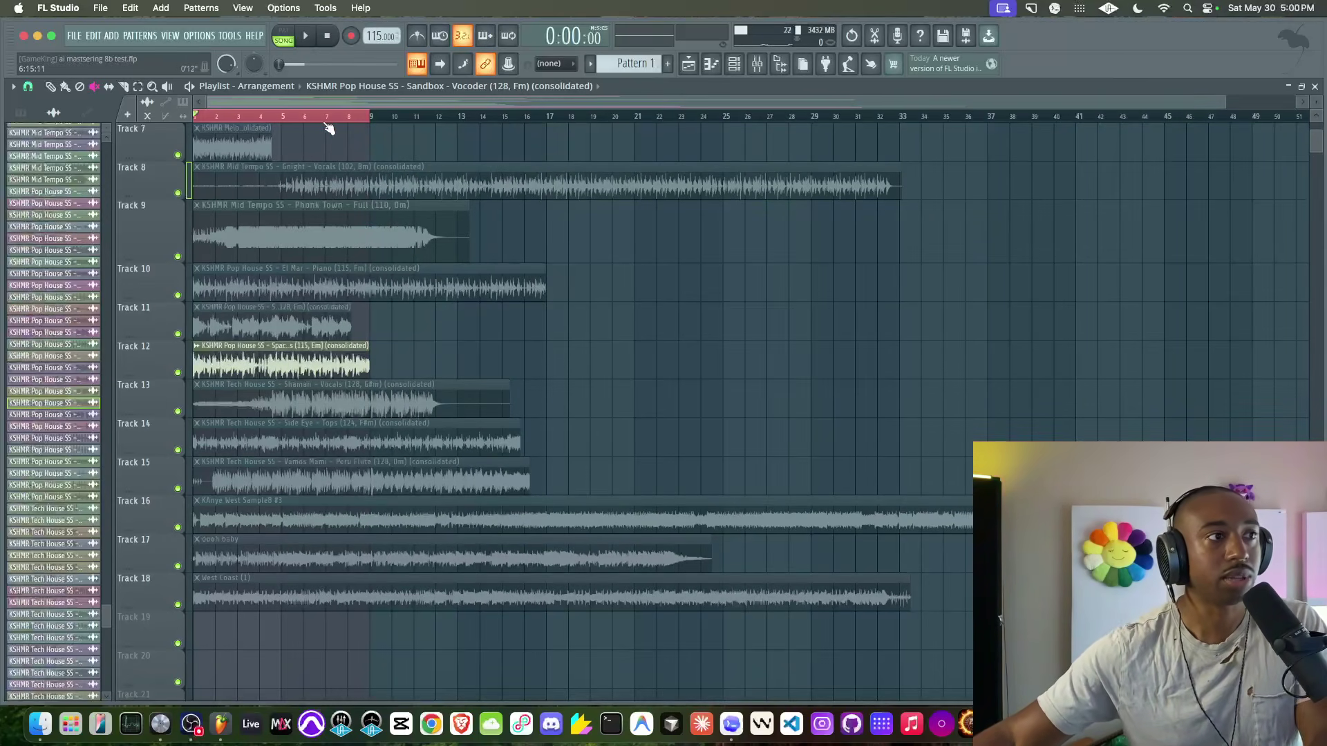
pyautogui.scroll(8, 328, 125)
pyautogui.scroll(-8, 332, 126)
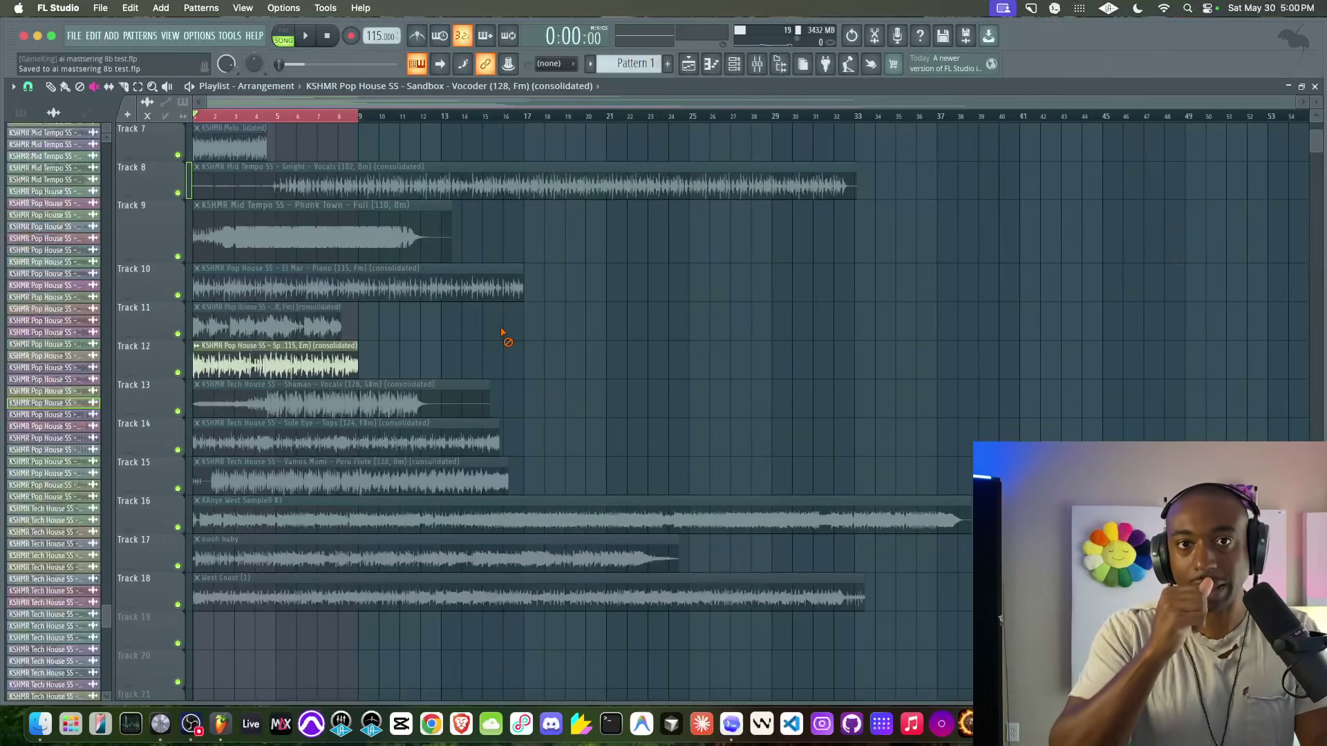
pyautogui.press('space')
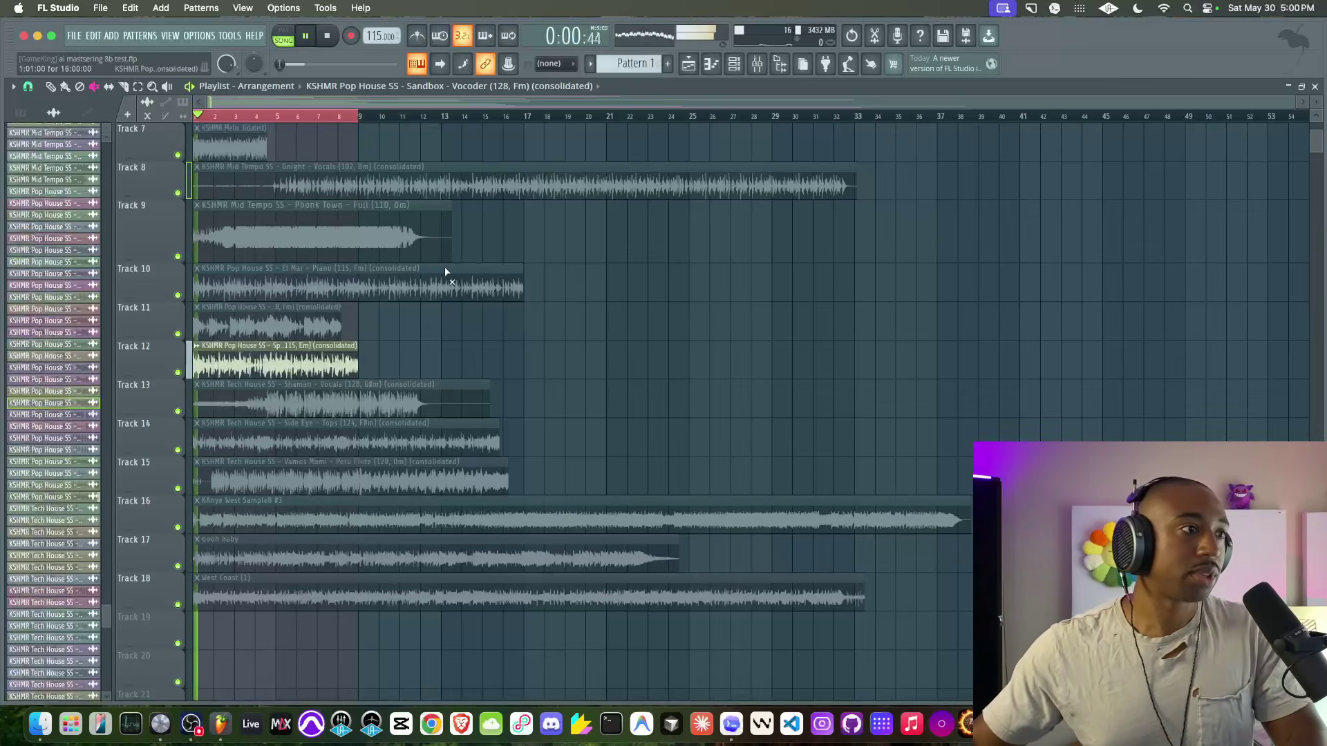
pyautogui.click(757, 64)
pyautogui.press('space')
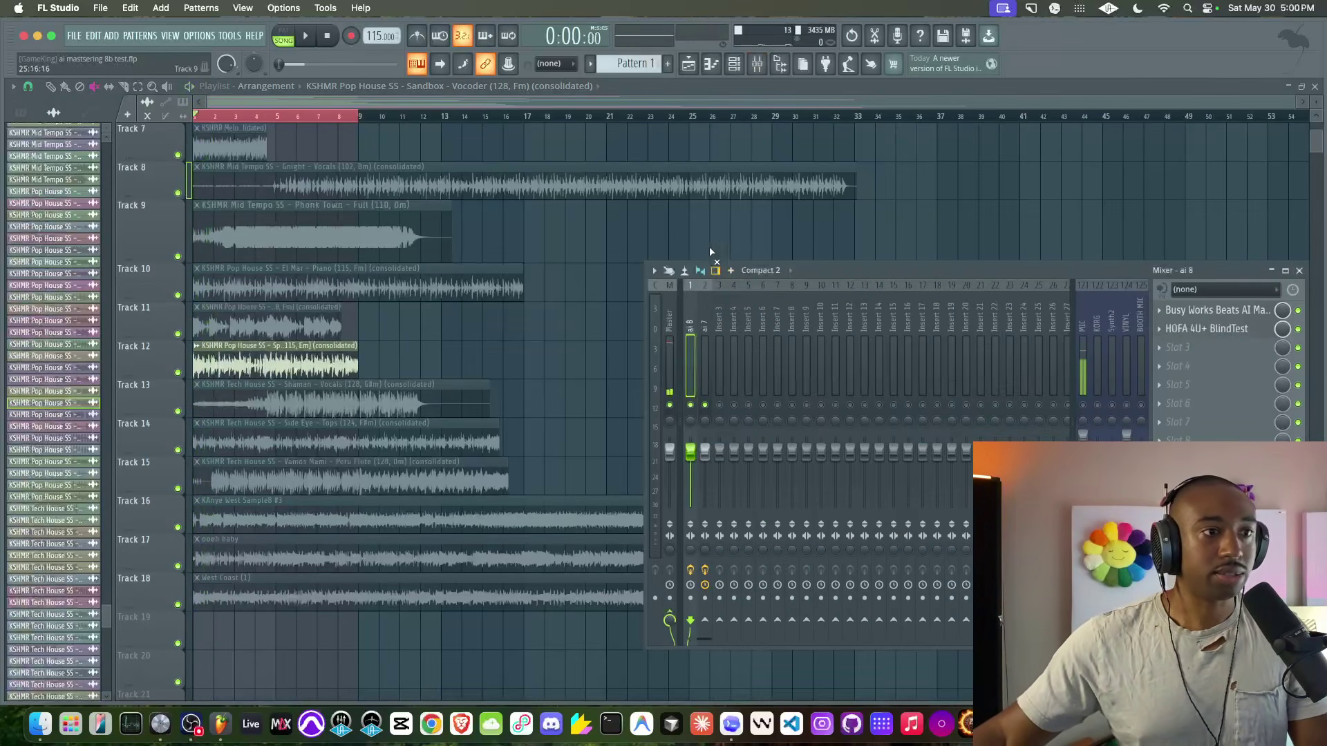
# Step: Route the Space Walk and Shaman clips to mixer track 1 (ai 8), and open the Side Eye clip's channel settings
pyautogui.click(65, 88)
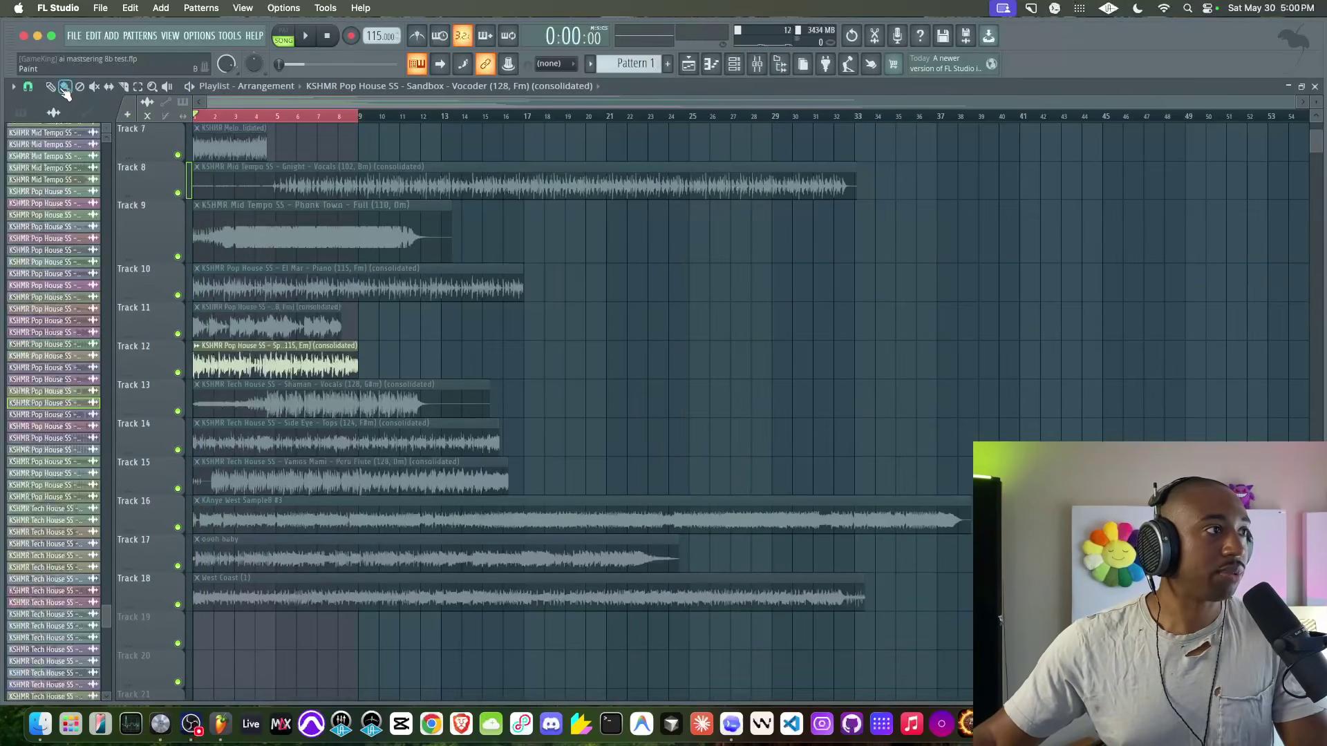
pyautogui.doubleClick(270, 344)
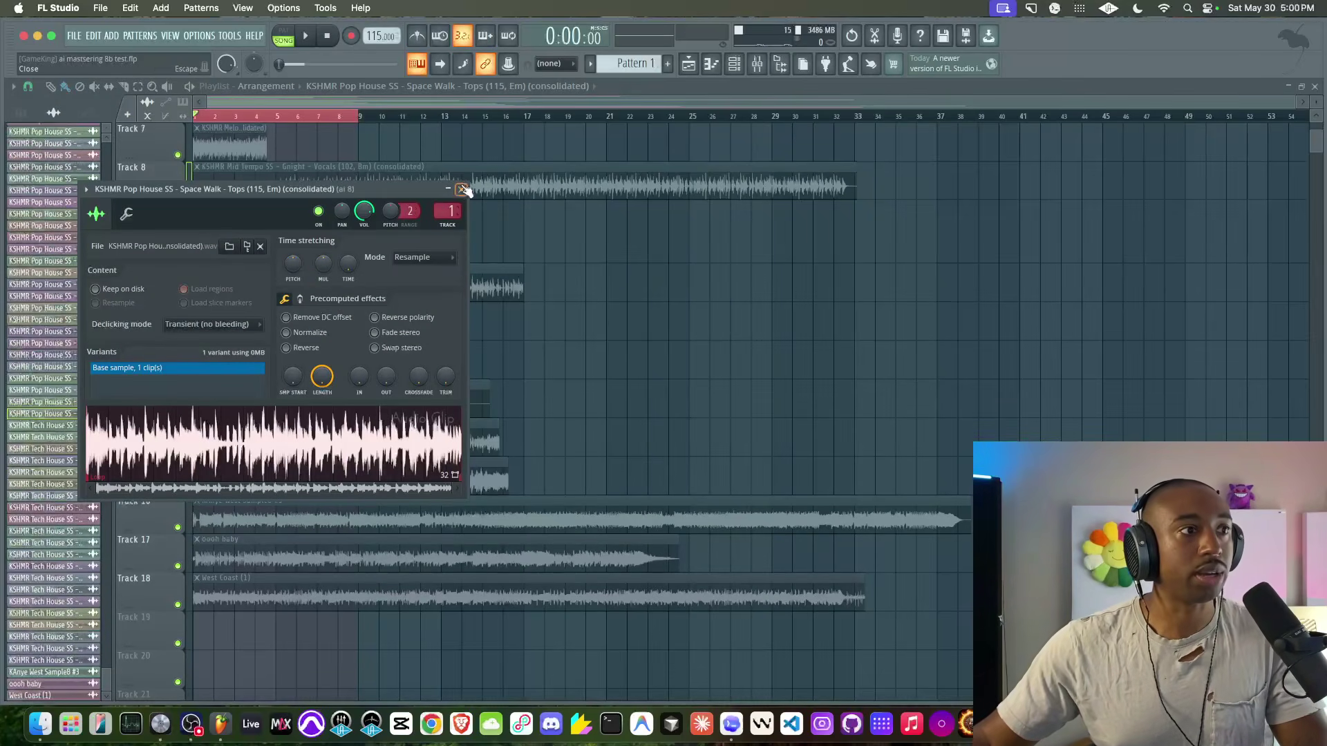
pyautogui.click(463, 189)
pyautogui.doubleClick(332, 392)
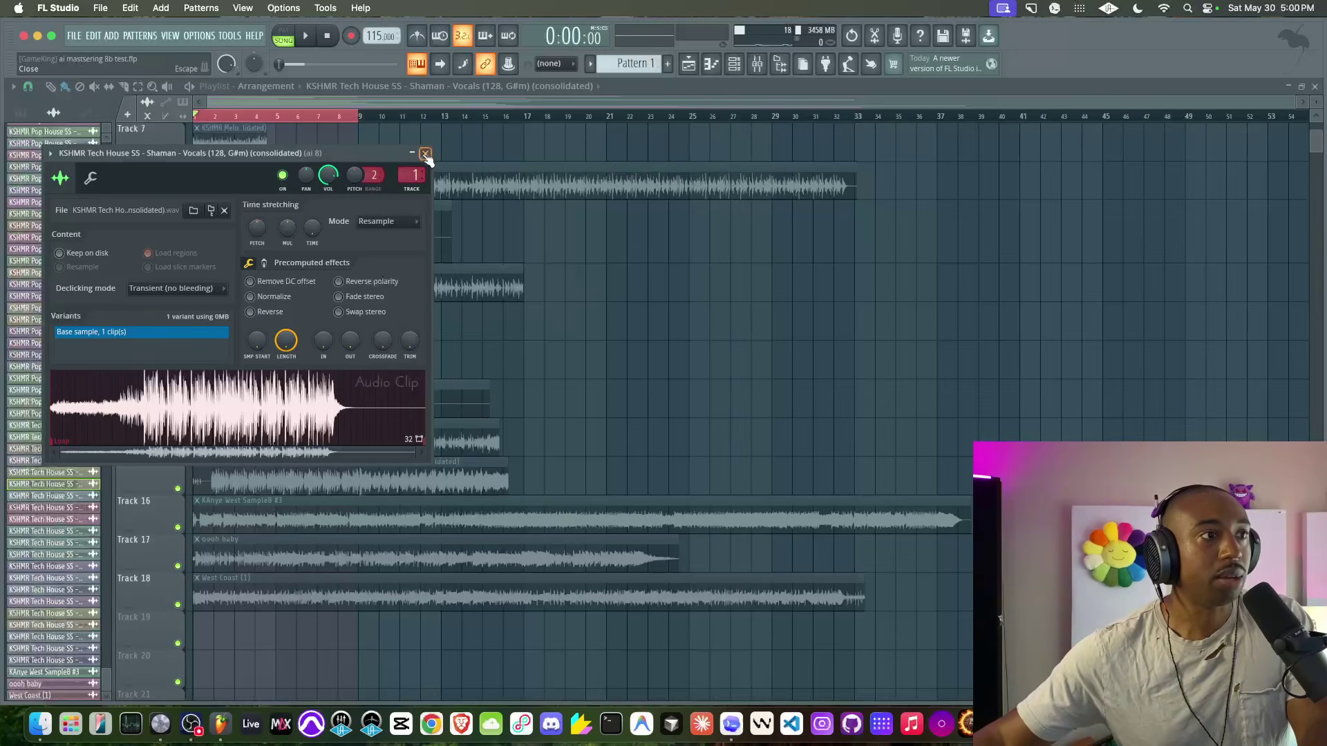
pyautogui.click(425, 152)
pyautogui.doubleClick(387, 214)
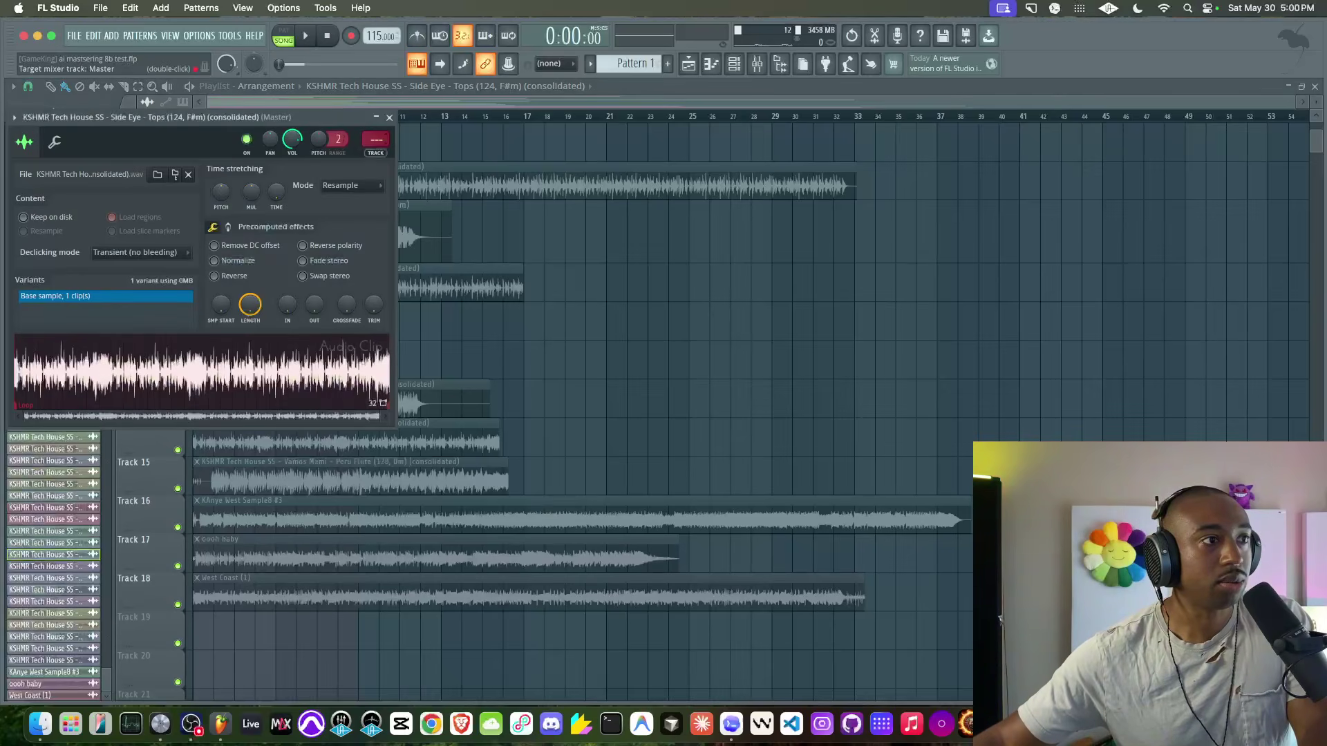
pyautogui.click(389, 118)
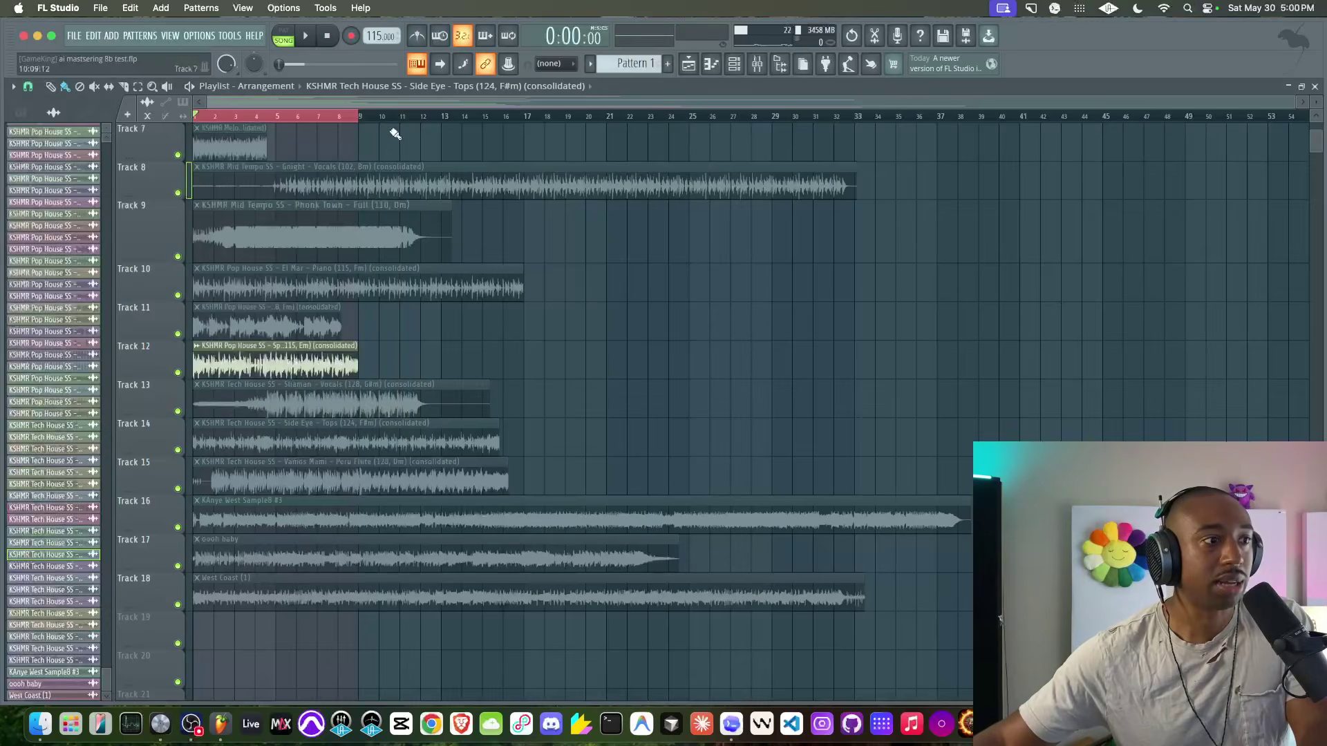
# Step: Route the KAnye West Sample8 #3 and West Coast (1) clips to mixer track 1 (ai 8) and the oooh baby clip to track 2 (ai 7)
pyautogui.doubleClick(299, 531)
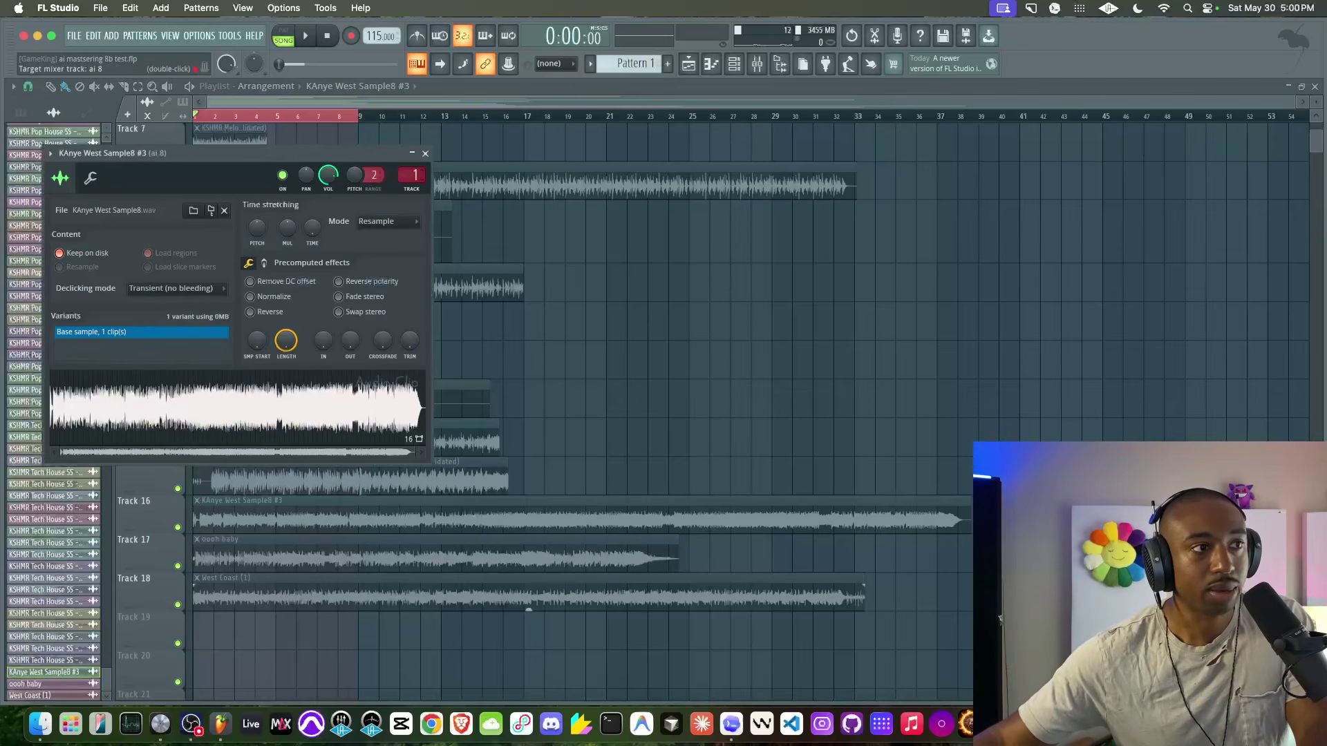
pyautogui.click(425, 152)
pyautogui.doubleClick(278, 545)
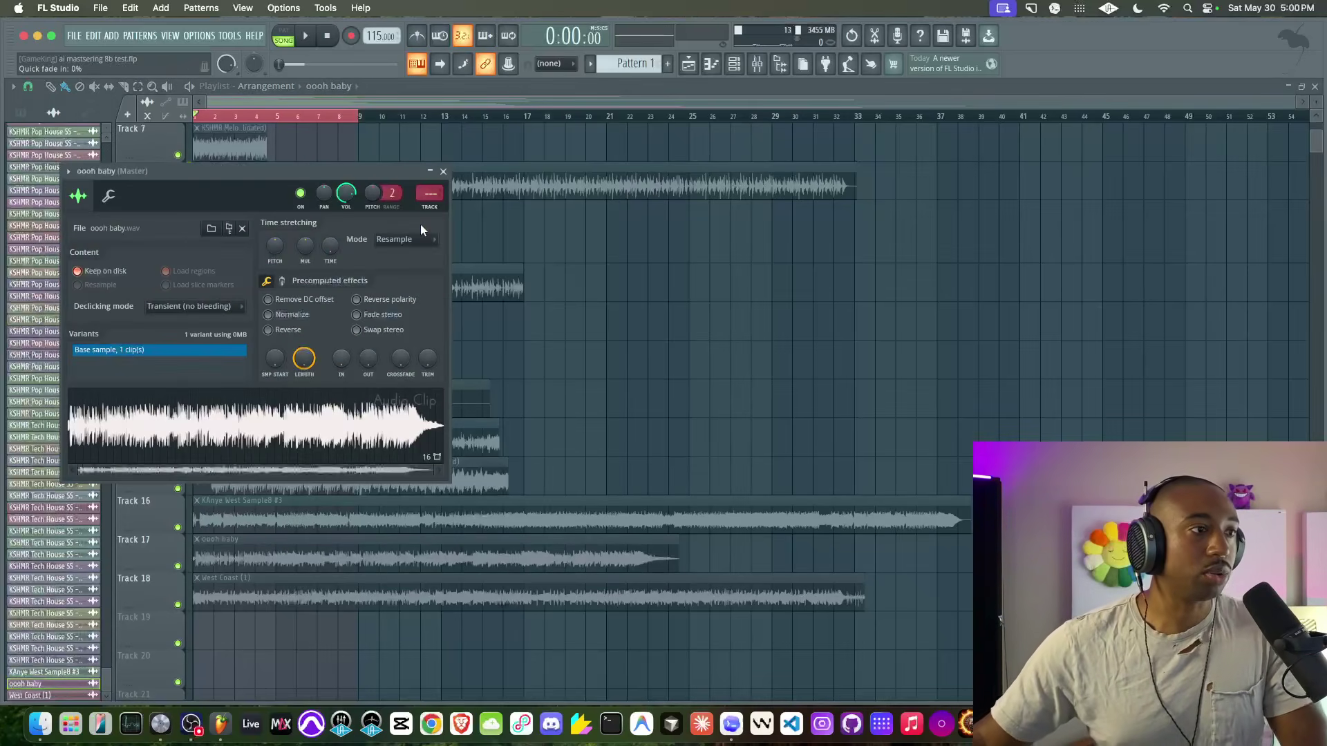
pyautogui.moveTo(432, 193); pyautogui.dragTo(432, 188)
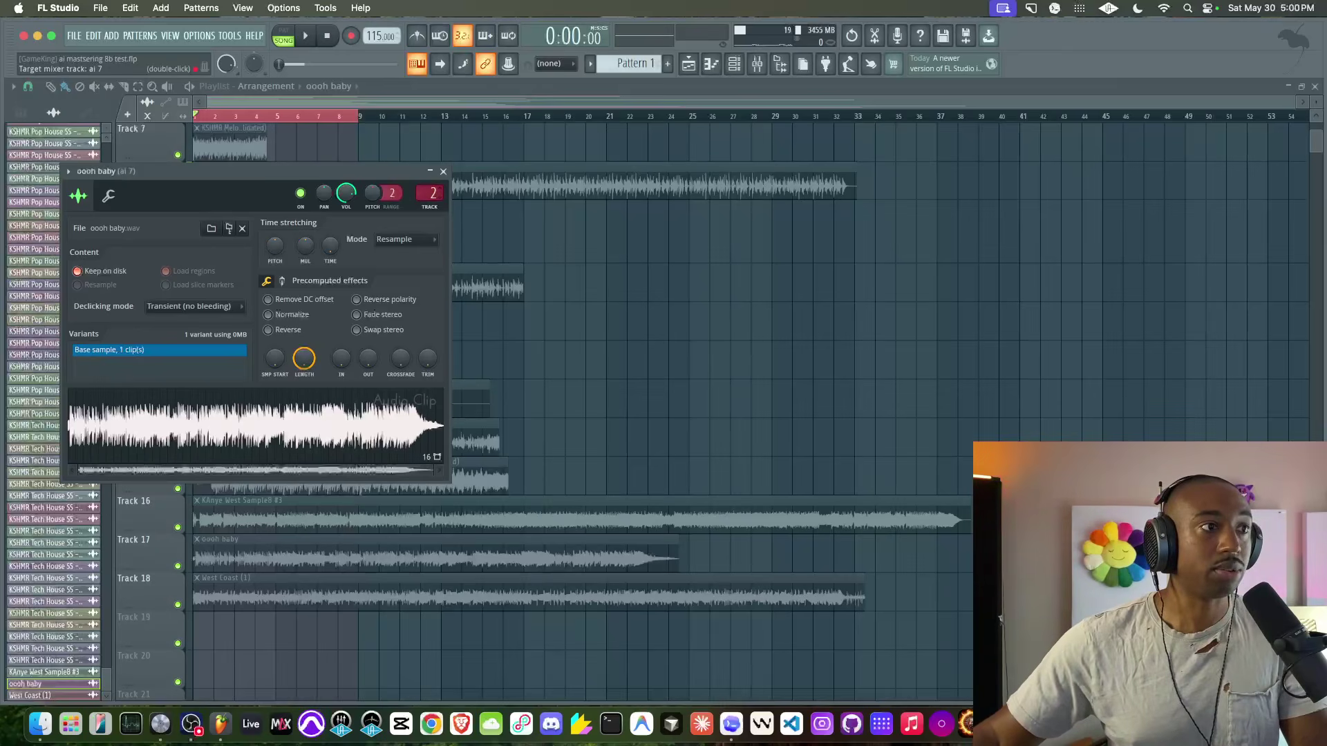
pyautogui.click(443, 172)
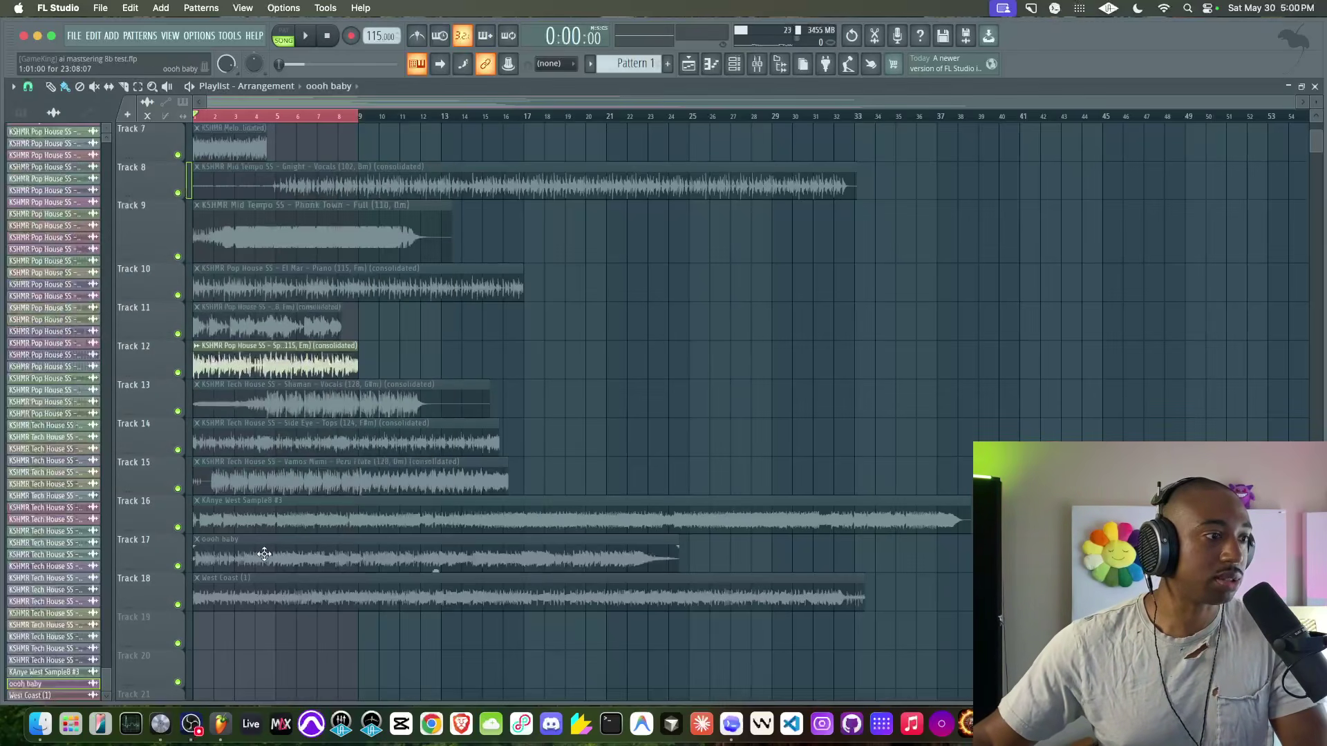
pyautogui.doubleClick(269, 589)
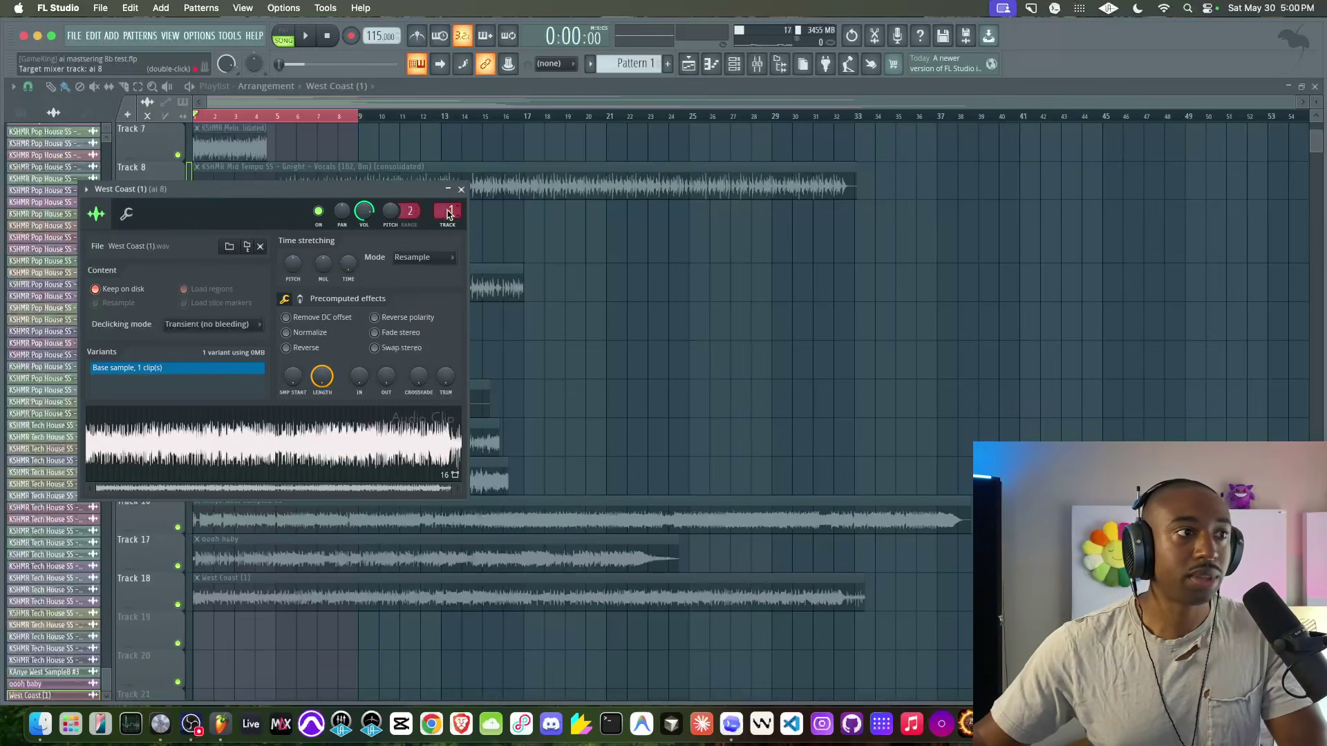
pyautogui.click(461, 188)
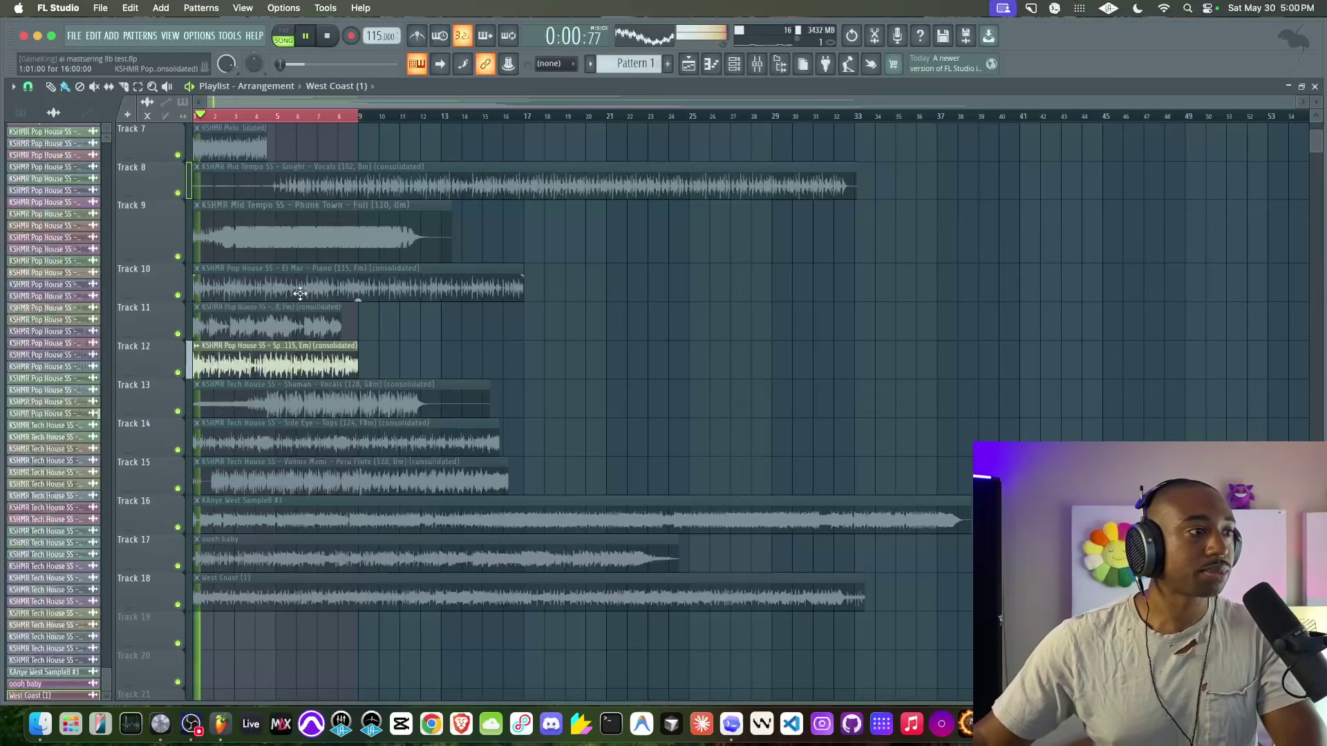
# Step: Open Busy Works Beats AI Mastering 8 on the ai 8 mixer track and initialize its preset
pyautogui.press('F9')
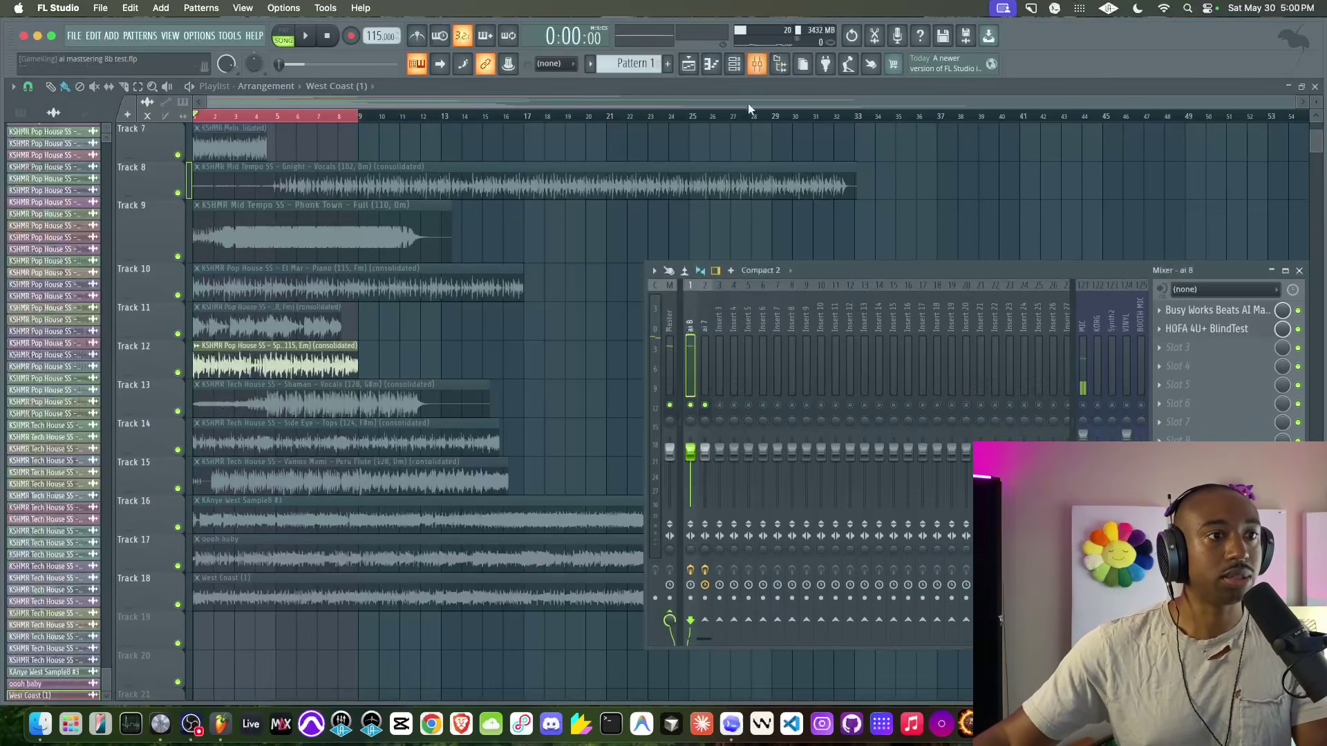
pyautogui.click(1234, 309)
pyautogui.click(648, 169)
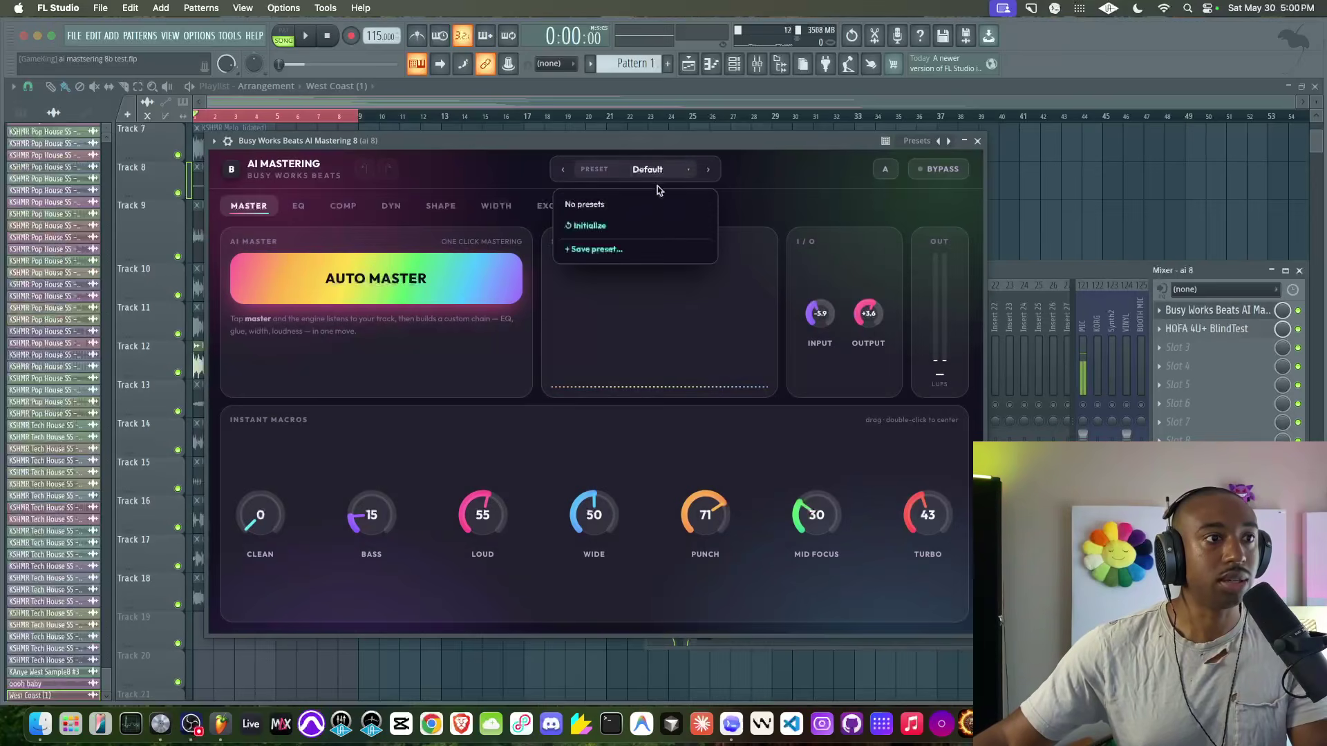
pyautogui.click(645, 221)
# Step: Run Auto Master on the playing Space Walk clip and replay the mastered result from the start
pyautogui.press('space')
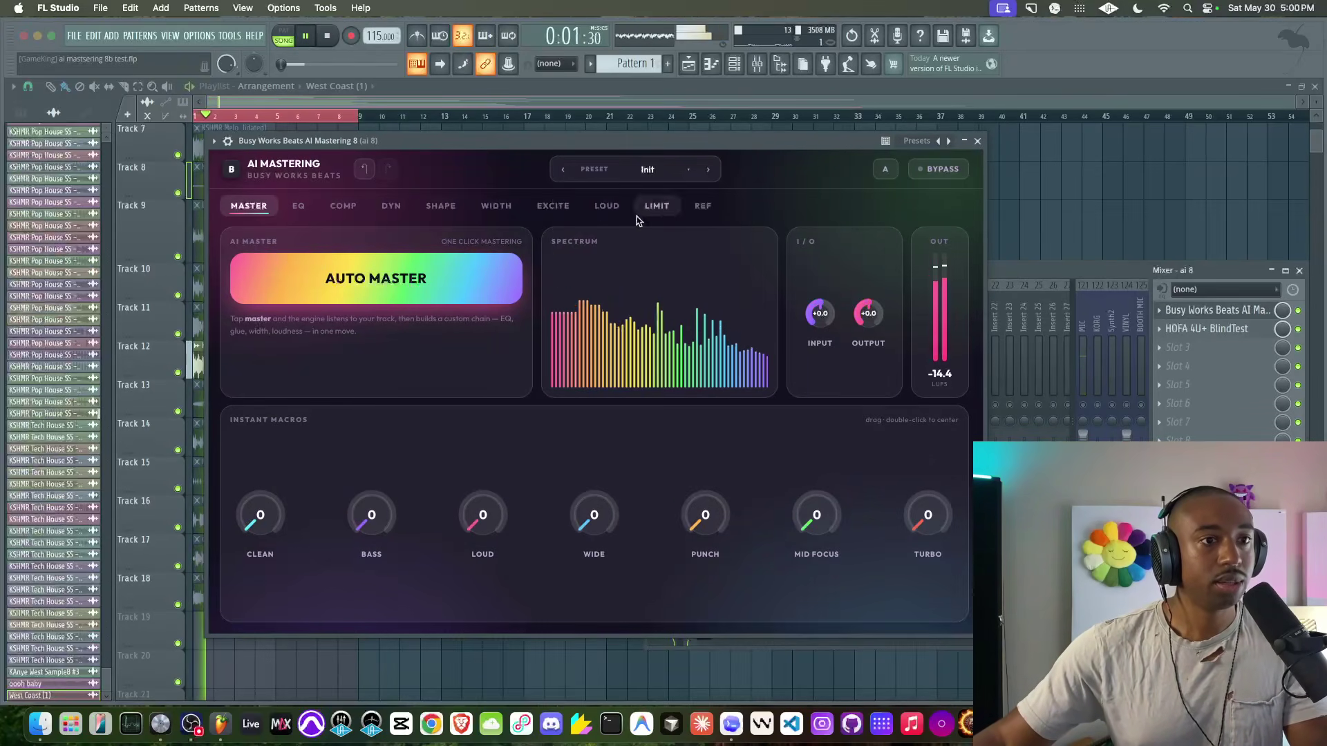
pyautogui.click(396, 269)
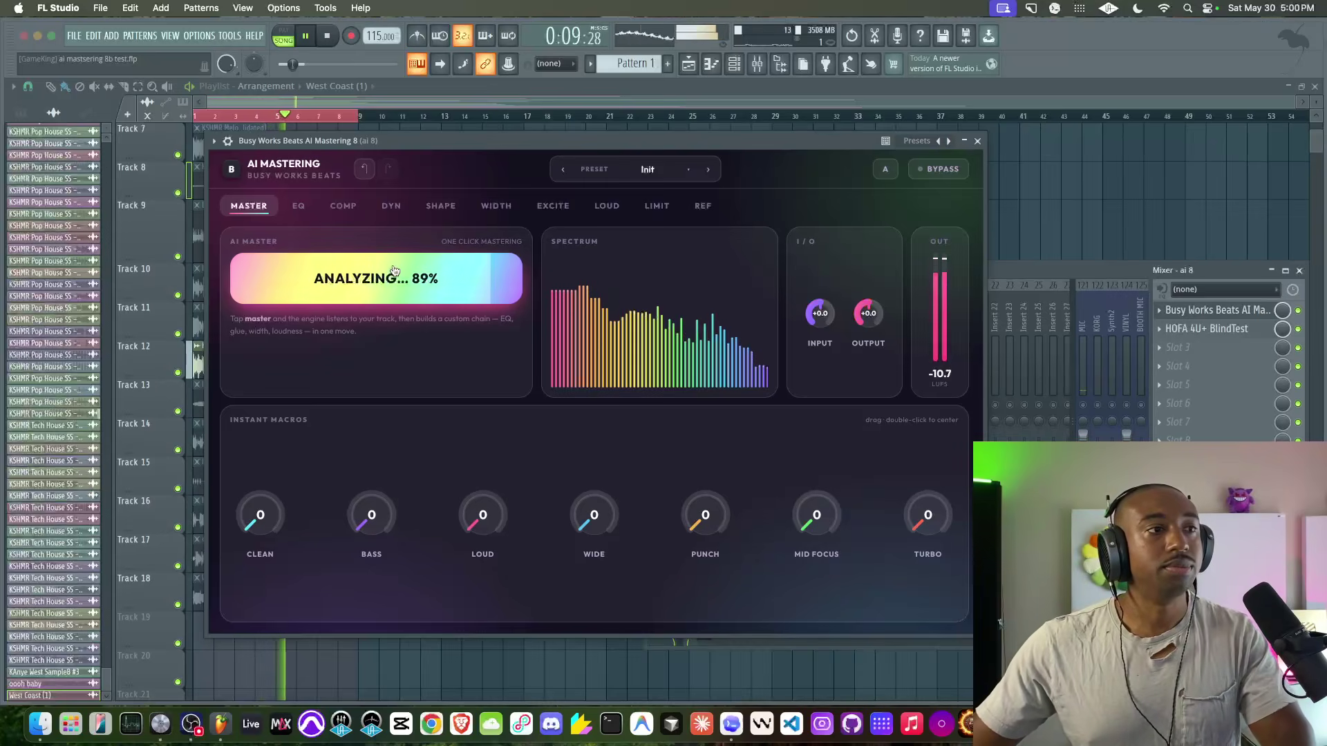
pyautogui.press('space')
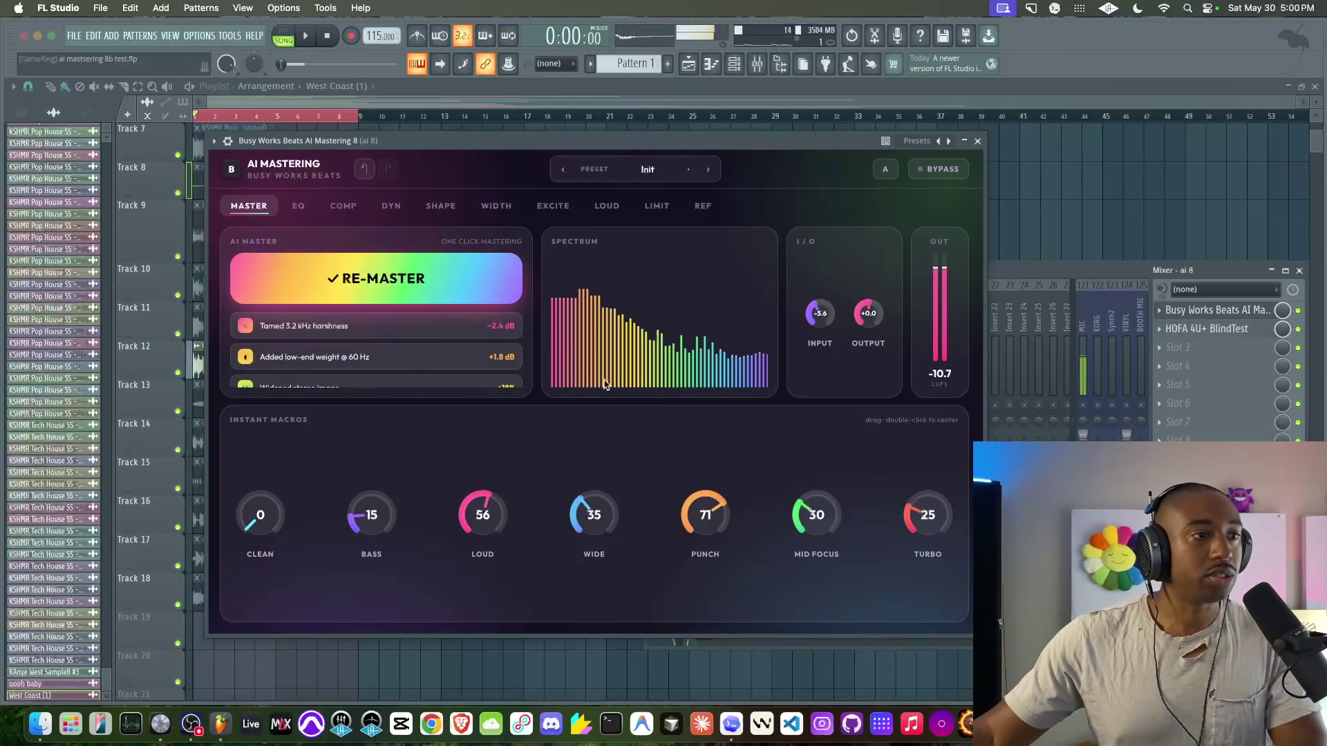
pyautogui.press('space')
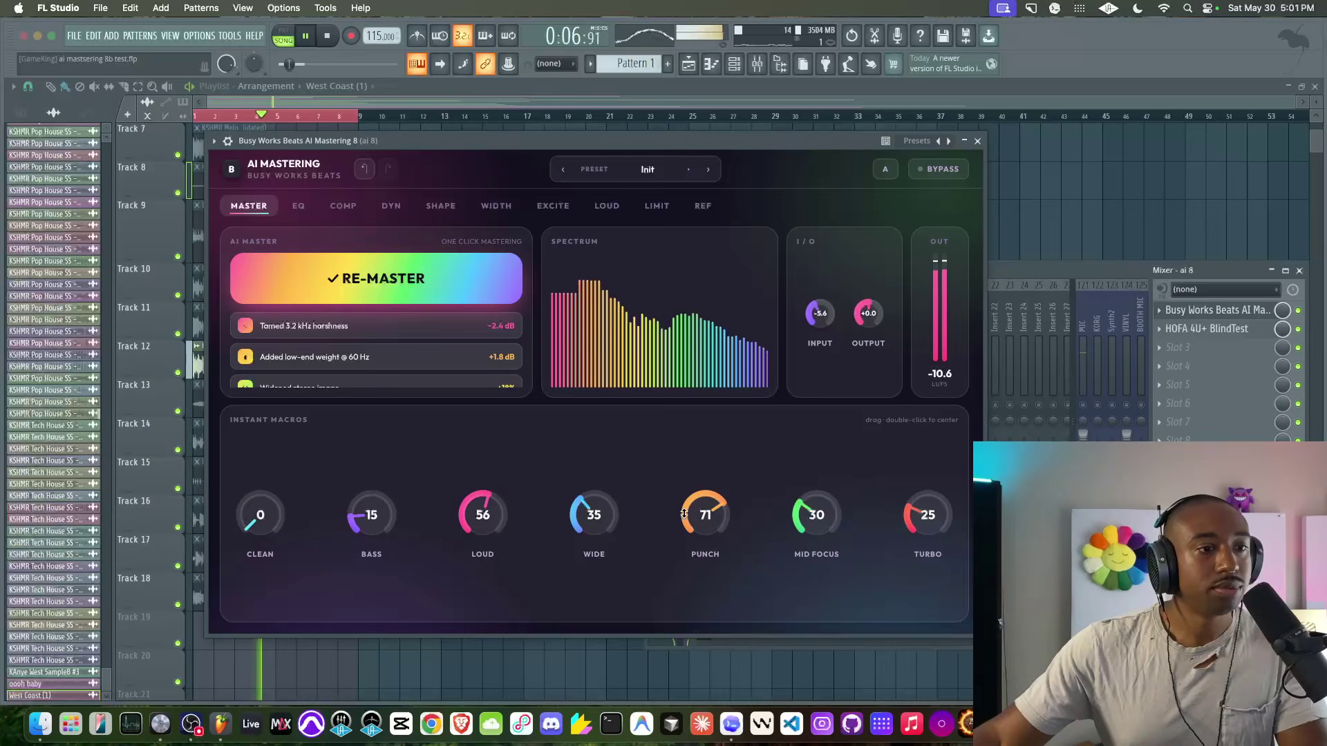
# Step: Set the clipper's mode to Punch and leave its mix at 100 while auditioning the Space Walk clip
pyautogui.click(439, 206)
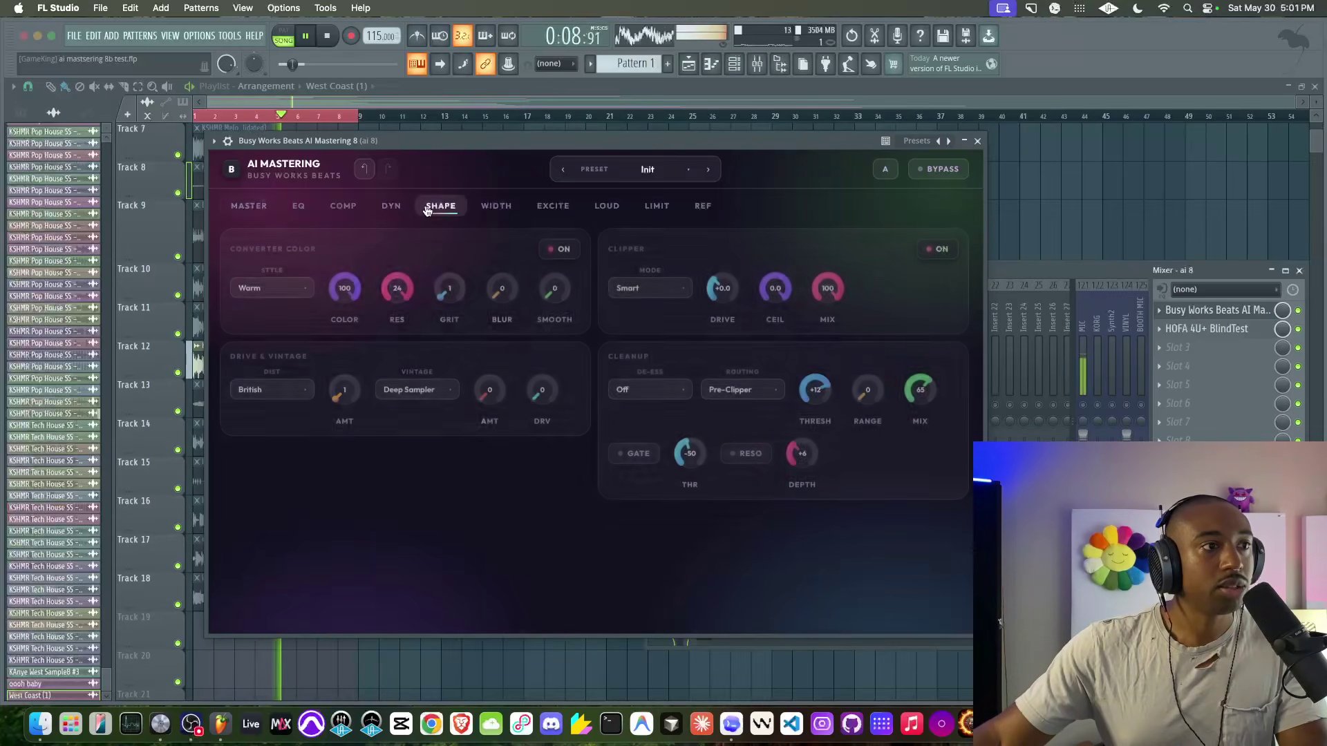
pyautogui.press('space')
pyautogui.click(636, 287)
pyautogui.click(639, 337)
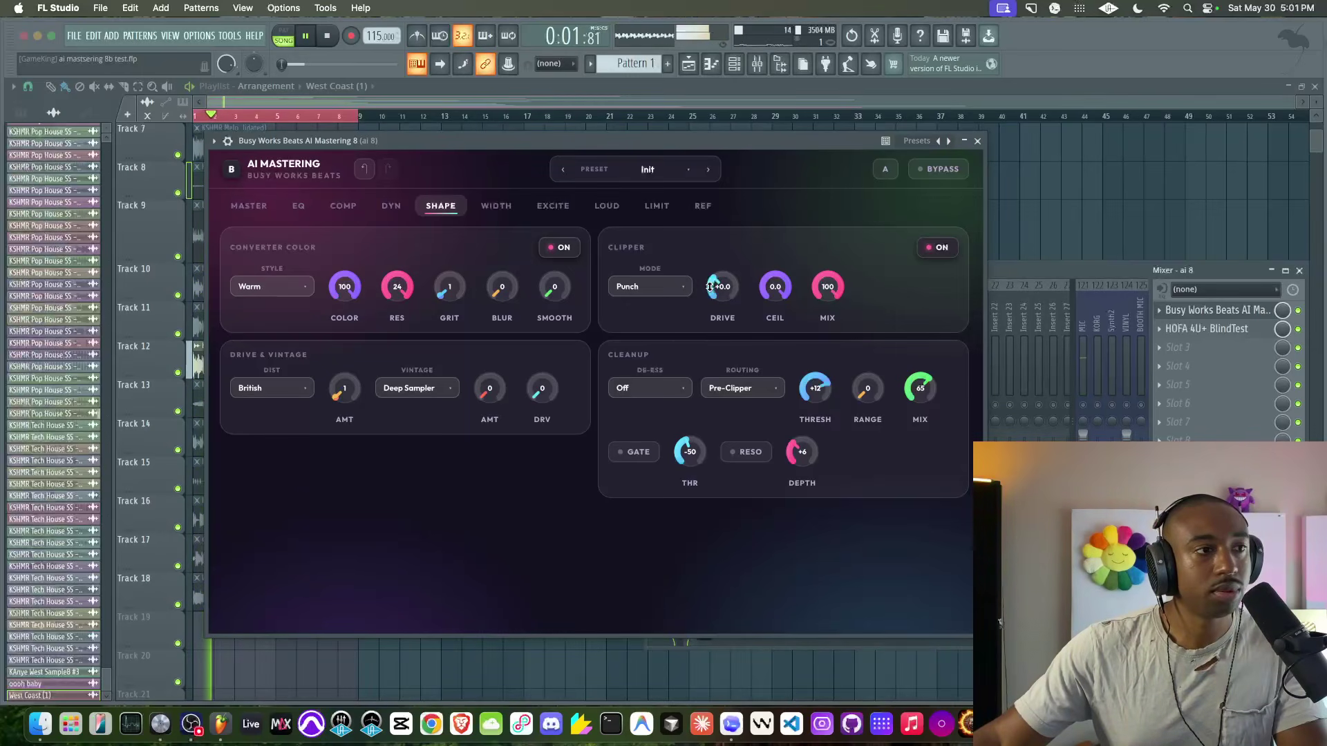
pyautogui.press('space')
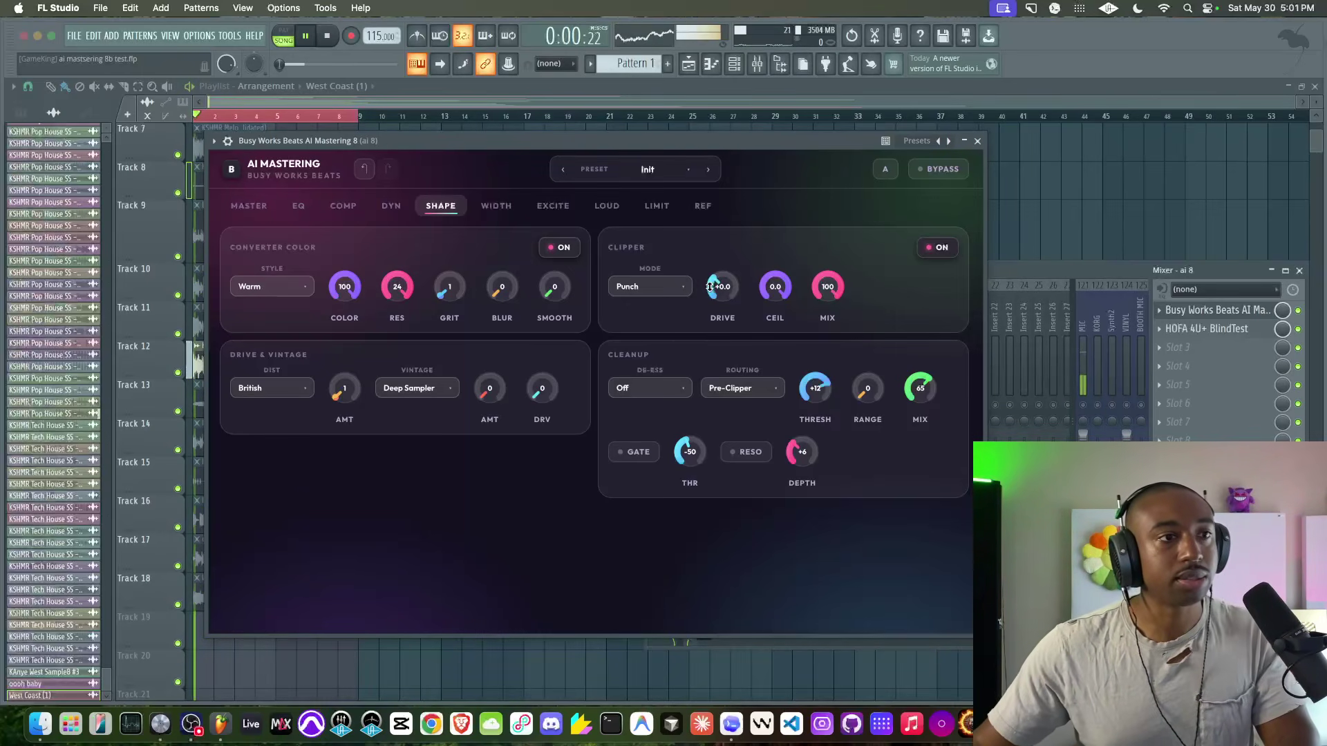
pyautogui.moveTo(825, 288); pyautogui.dragTo(761, 360)
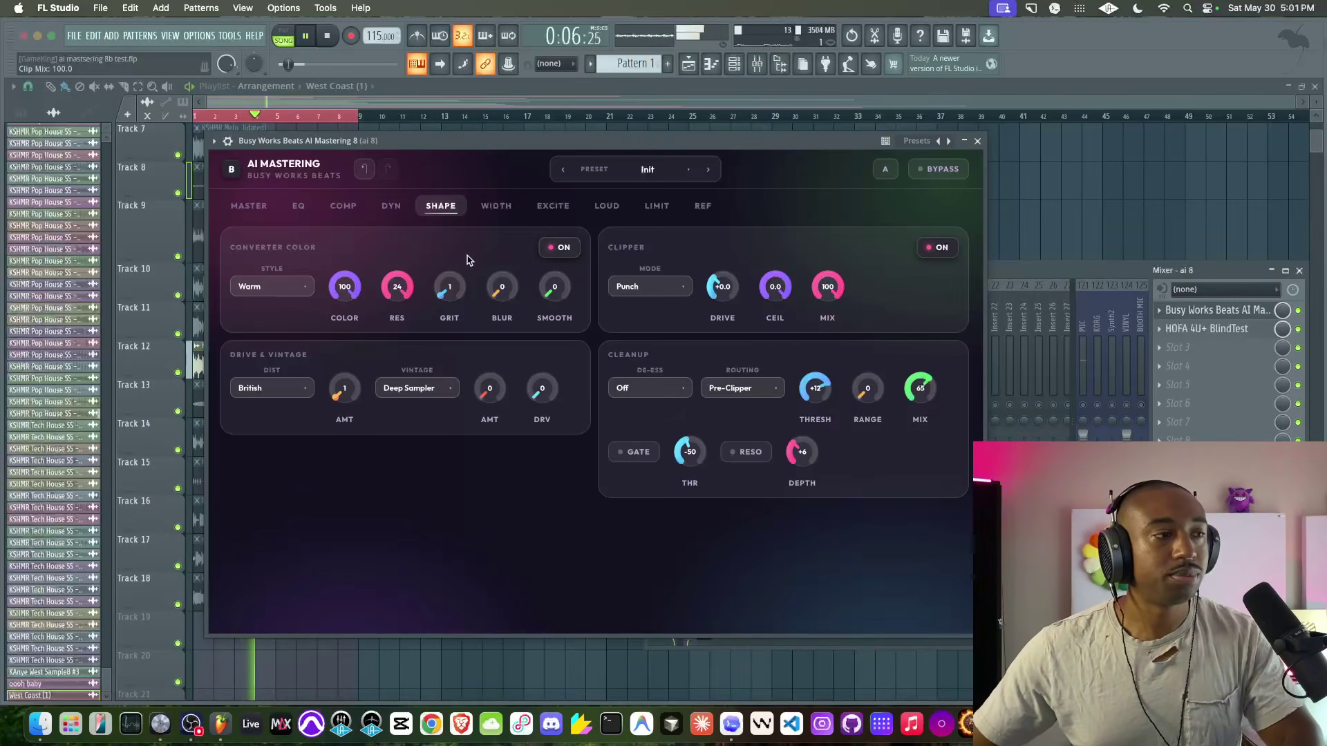
# Step: Set the Wide macro to 55, Mid Focus to 17, Turbo to 84 and Punch to 79 during playback, and stop
pyautogui.click(249, 206)
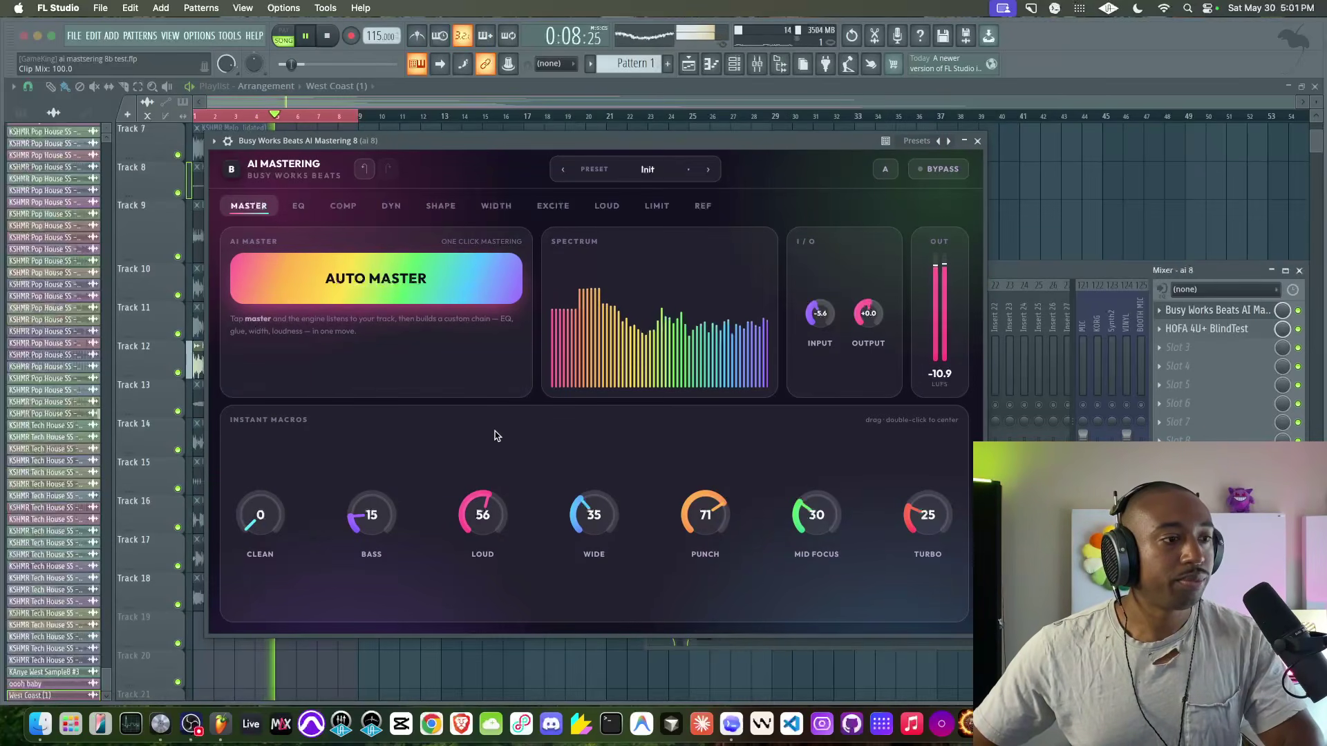
pyautogui.moveTo(591, 515)
pyautogui.mouseDown()
pyautogui.moveTo(582, 480)
pyautogui.moveTo(596, 524)
pyautogui.mouseUp()
pyautogui.moveTo(816, 530); pyautogui.dragTo(811, 538)
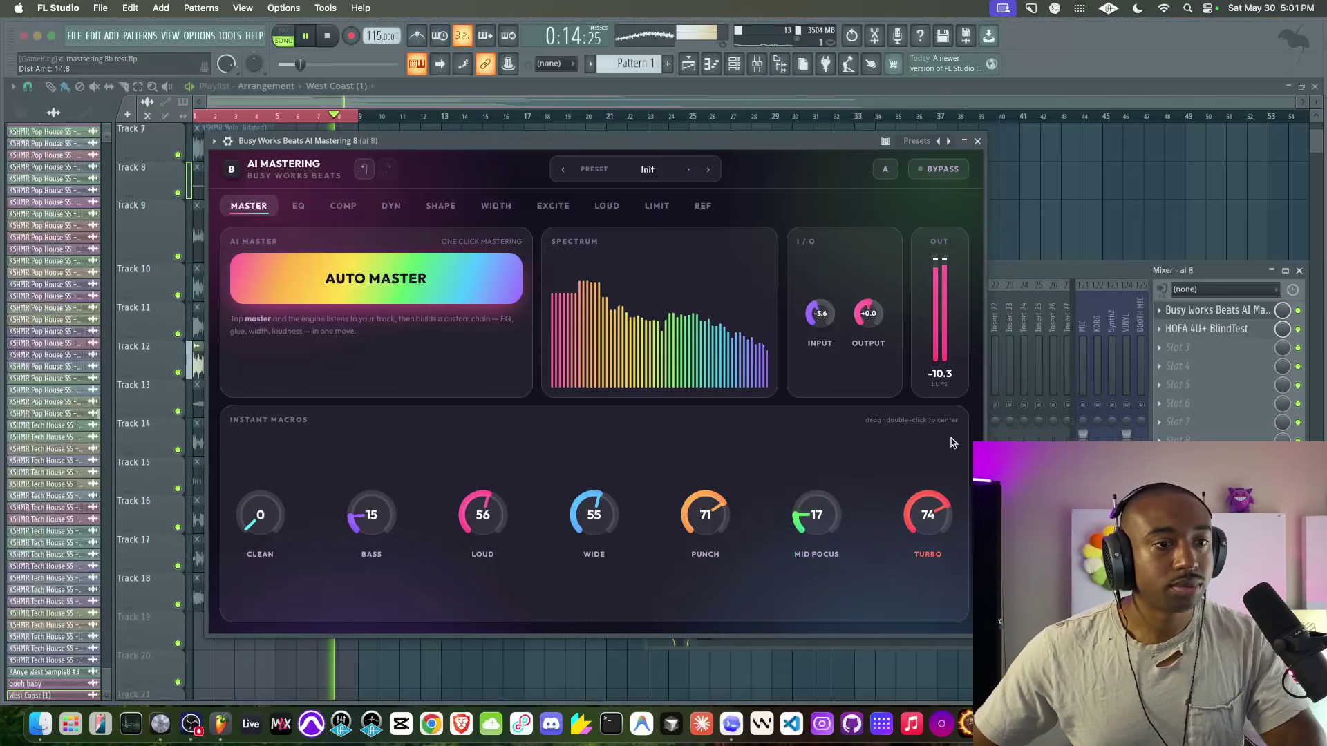
pyautogui.moveTo(932, 513); pyautogui.dragTo(931, 513)
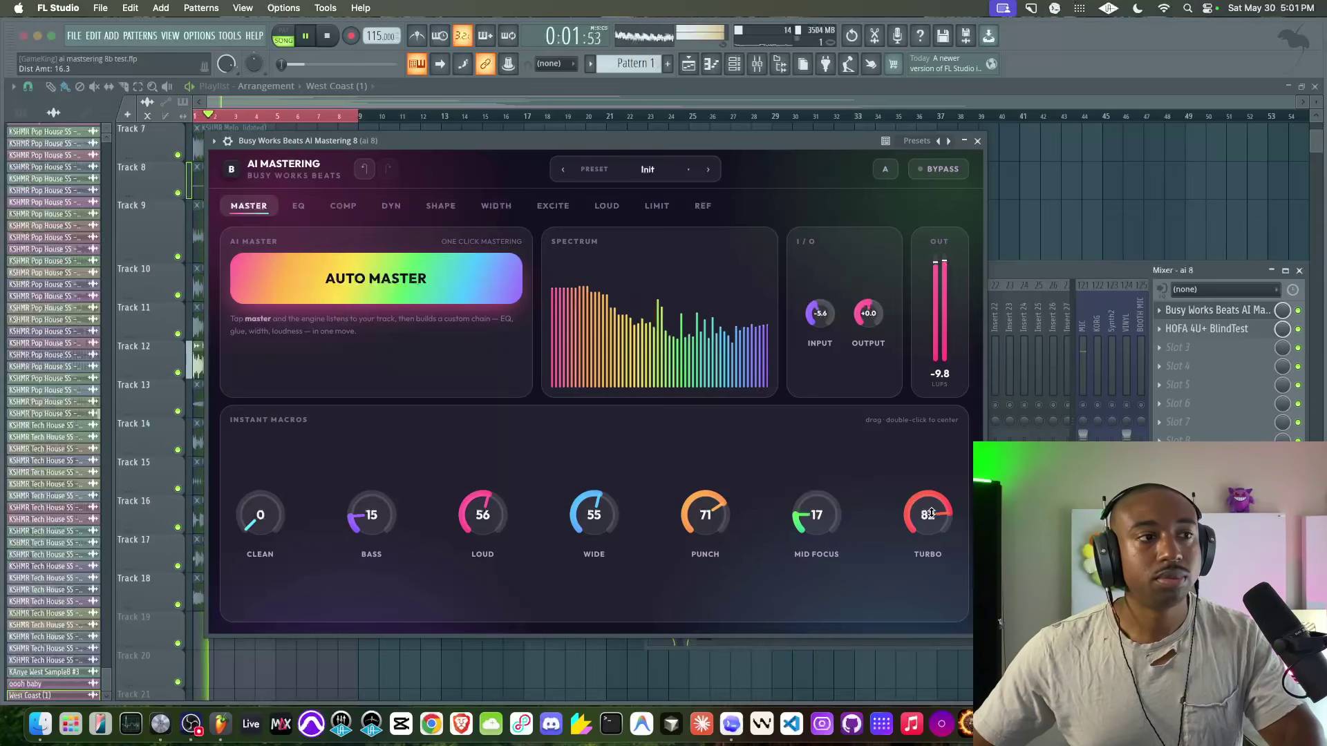
pyautogui.moveTo(700, 503); pyautogui.dragTo(699, 492)
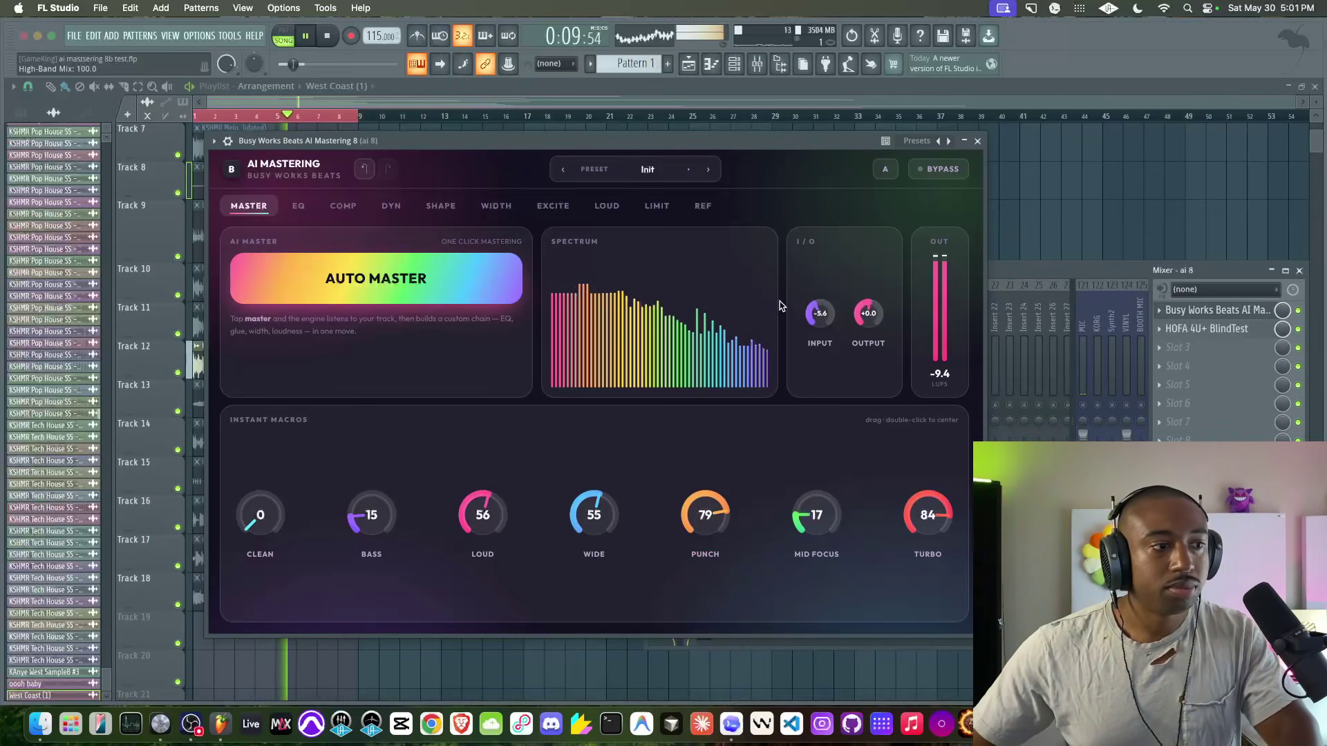
pyautogui.press('space')
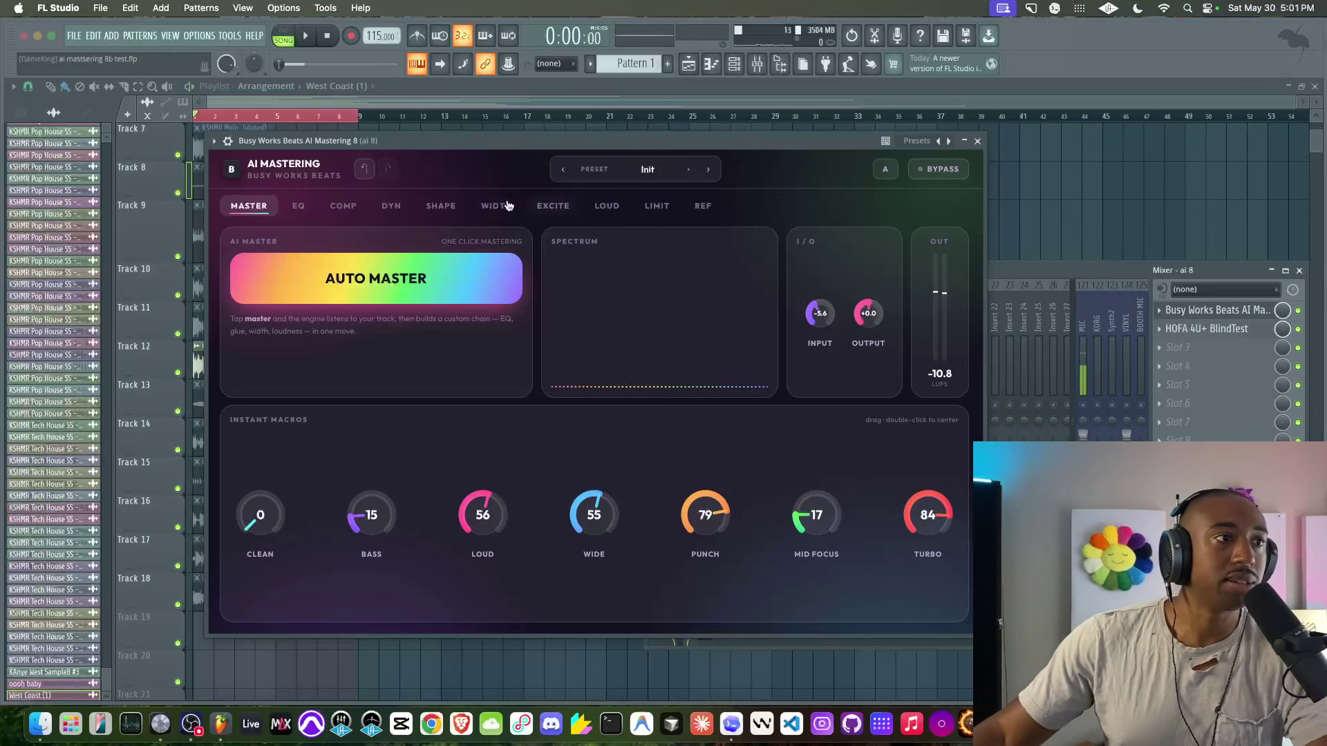
# Step: Lower the gain of EQ band 6 to -3.1 dB and play the clip to hear the change
pyautogui.click(313, 206)
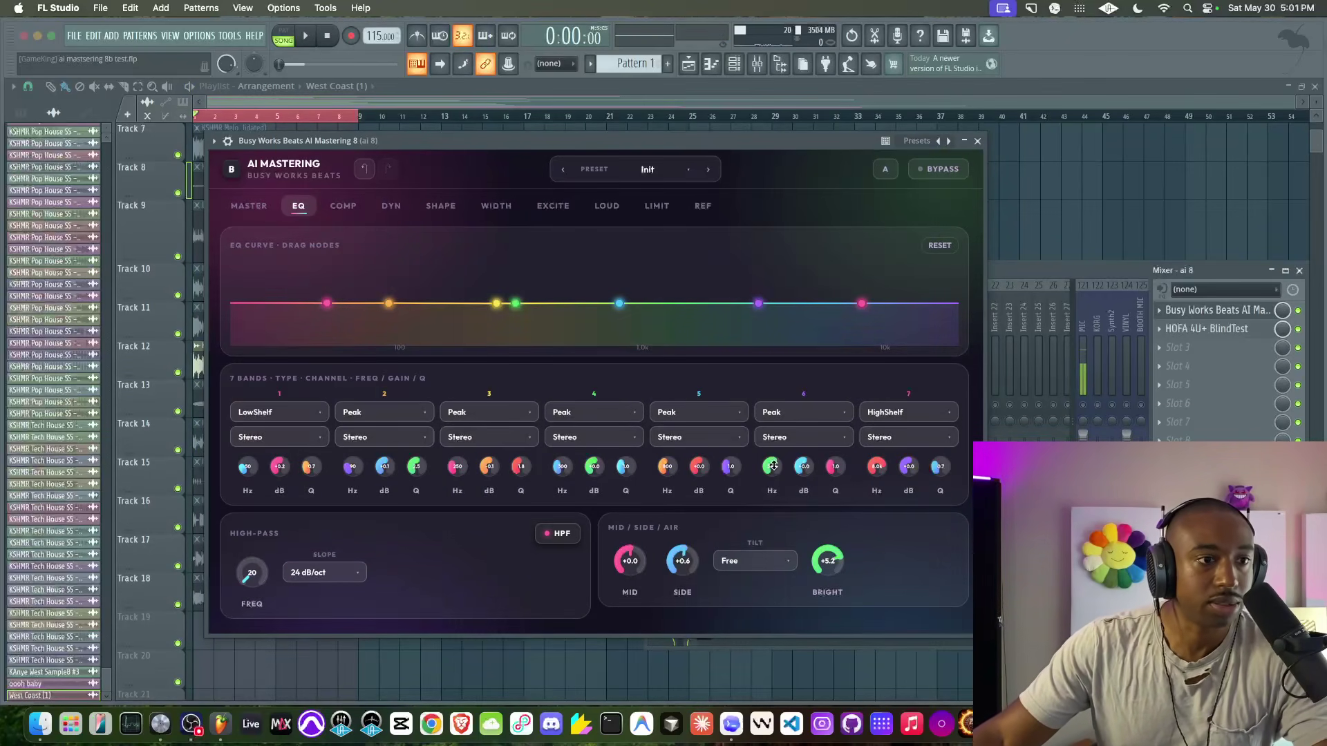
pyautogui.moveTo(803, 469)
pyautogui.mouseDown()
pyautogui.moveTo(805, 449)
pyautogui.moveTo(804, 483)
pyautogui.mouseUp()
pyautogui.press('space')
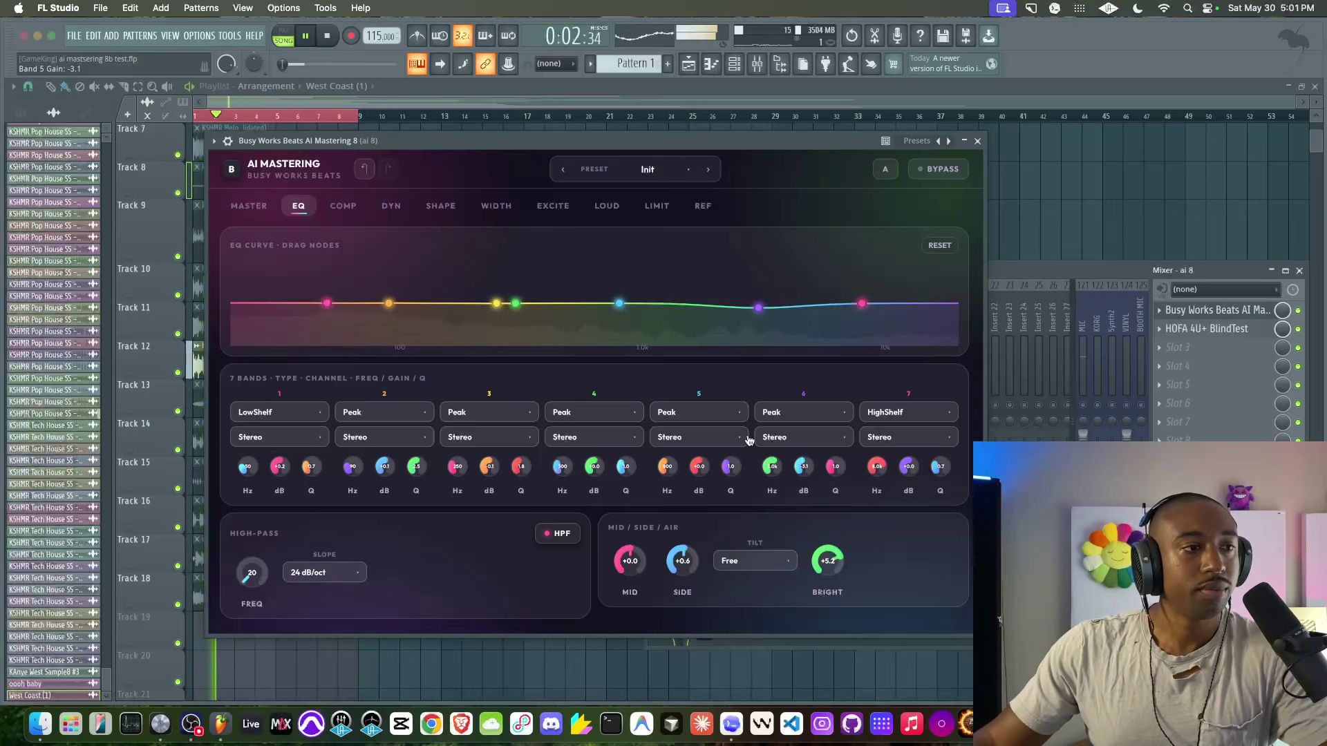
# Step: Set the Mid Focus macro to 46 while replaying the Space Walk clip, and stop playback
pyautogui.click(251, 206)
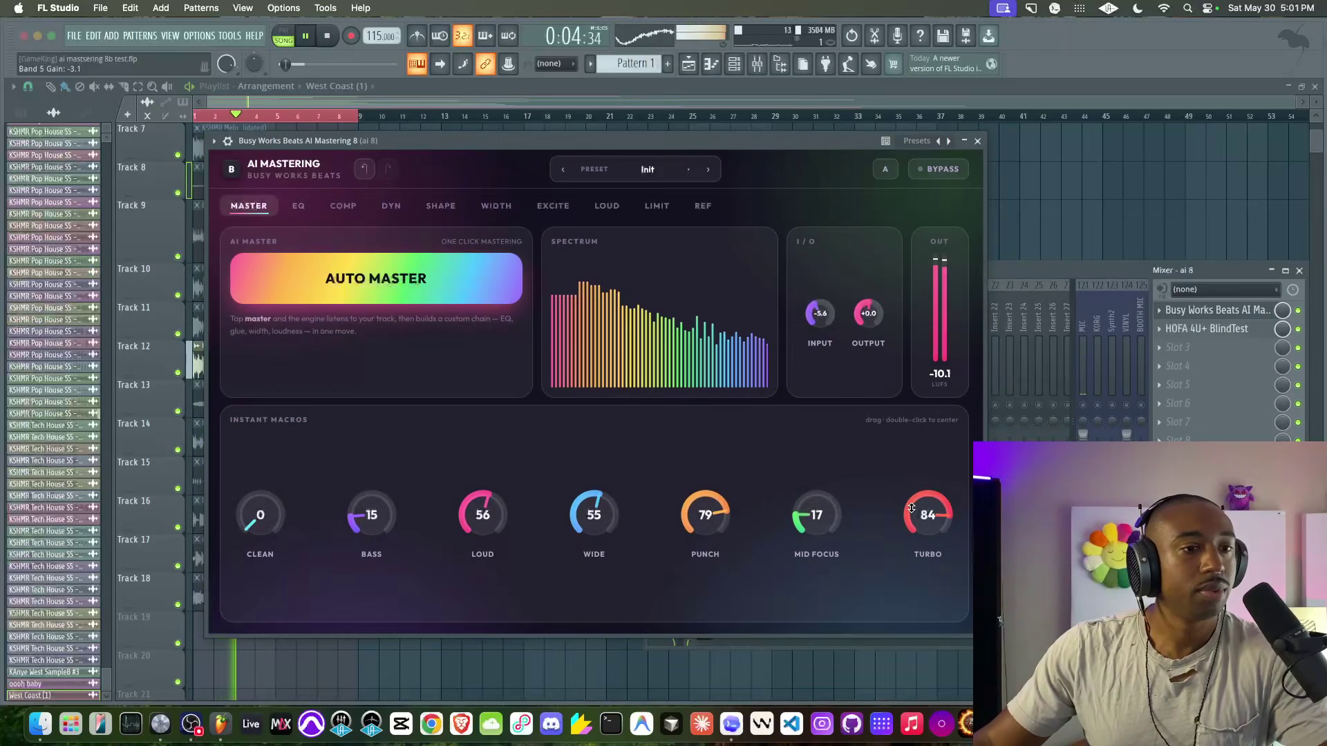
pyautogui.press('space')
pyautogui.press('space')
pyautogui.moveTo(805, 504); pyautogui.dragTo(830, 456)
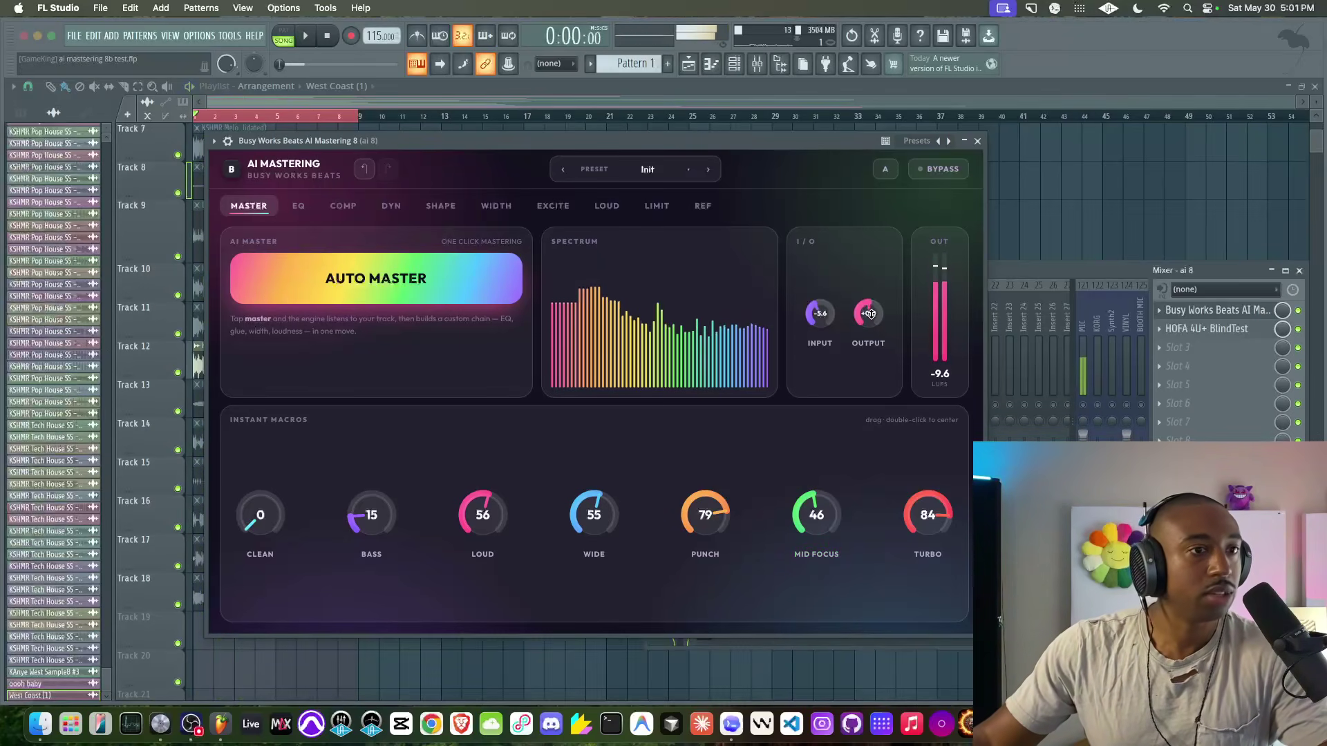
pyautogui.press('space')
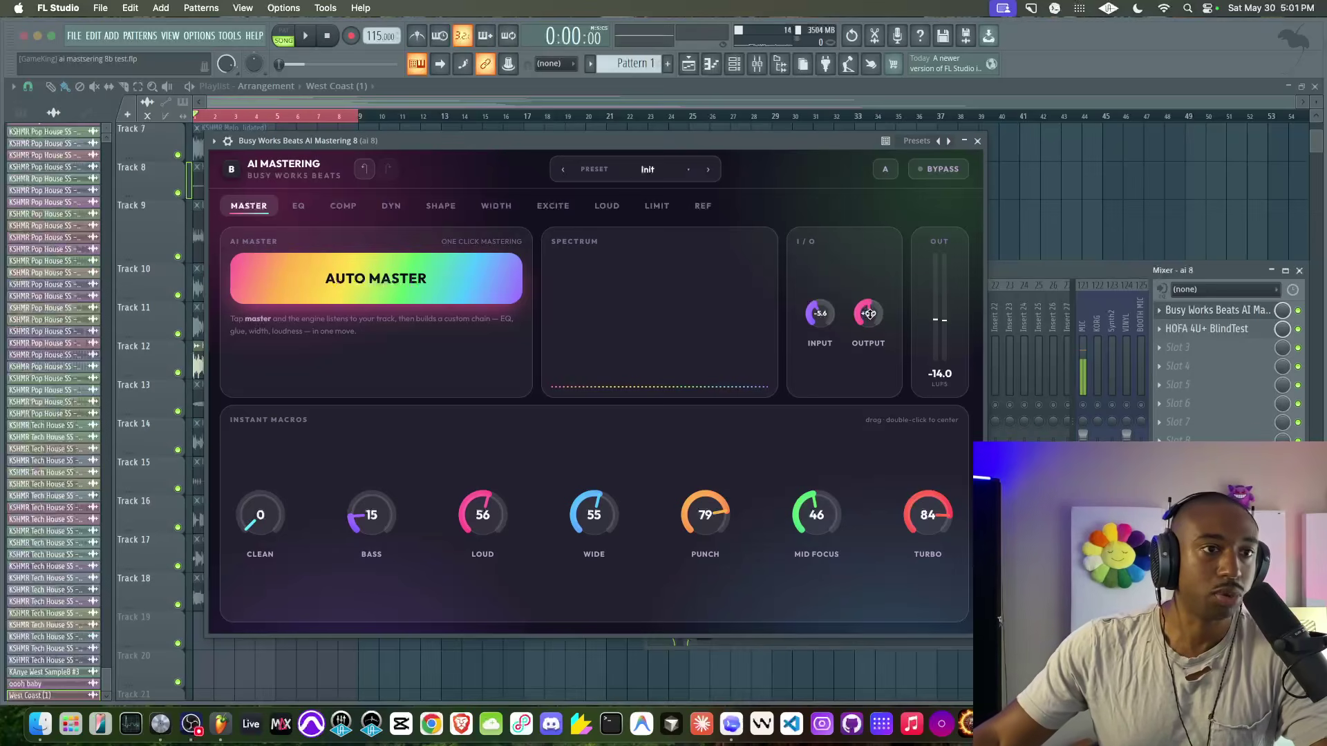
# Step: Set the output gain to +3.3, the Punch macro to 73 and Turbo to 53 while playing the Space Walk clip, and stop
pyautogui.press('space')
pyautogui.moveTo(869, 312); pyautogui.dragTo(872, 306)
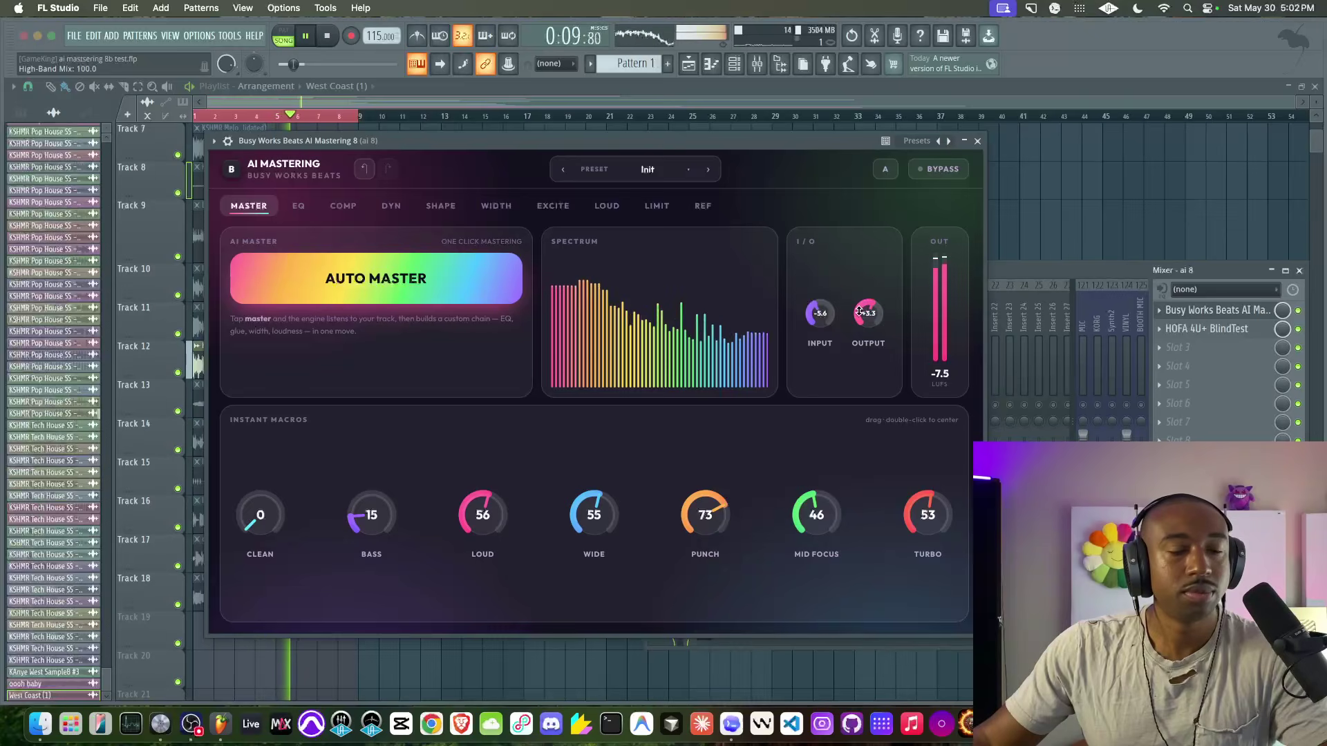
pyautogui.press('space')
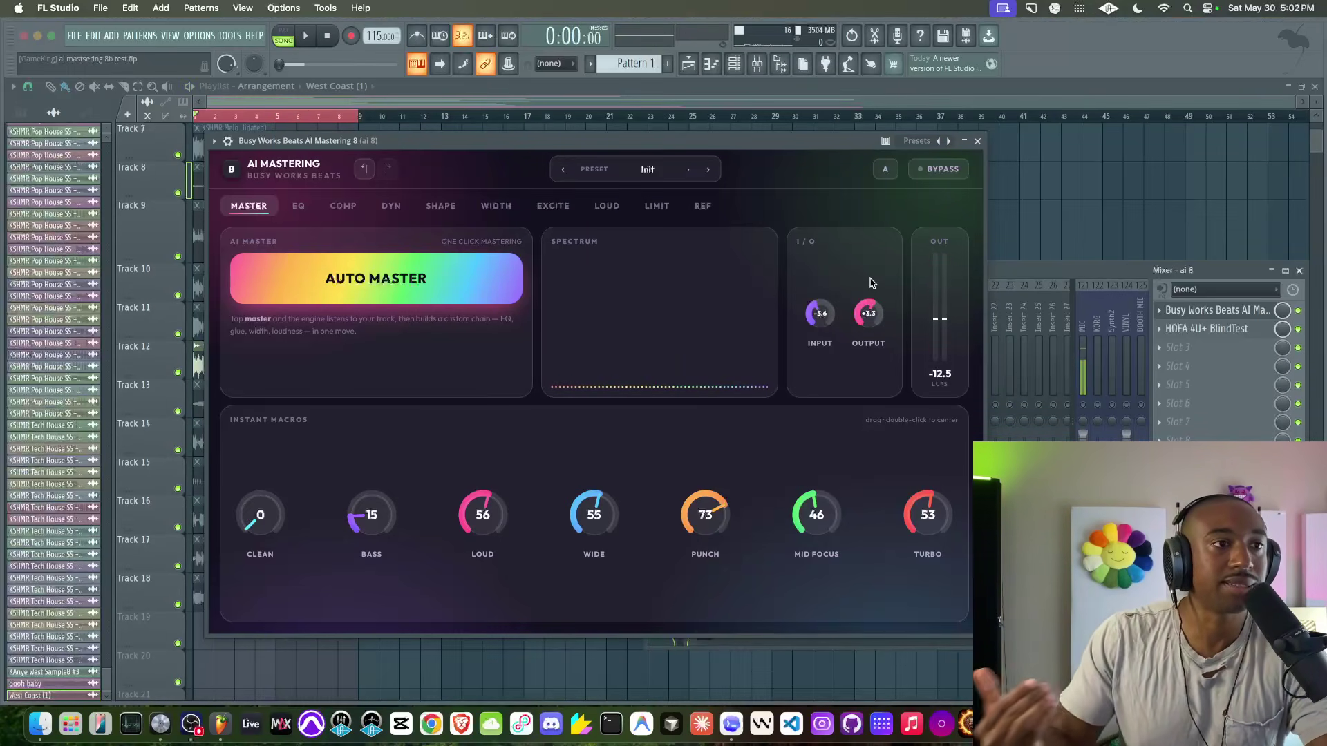
# Step: Replay the Space Walk clip and compare it with the mastering bypassed and active
pyautogui.press('space')
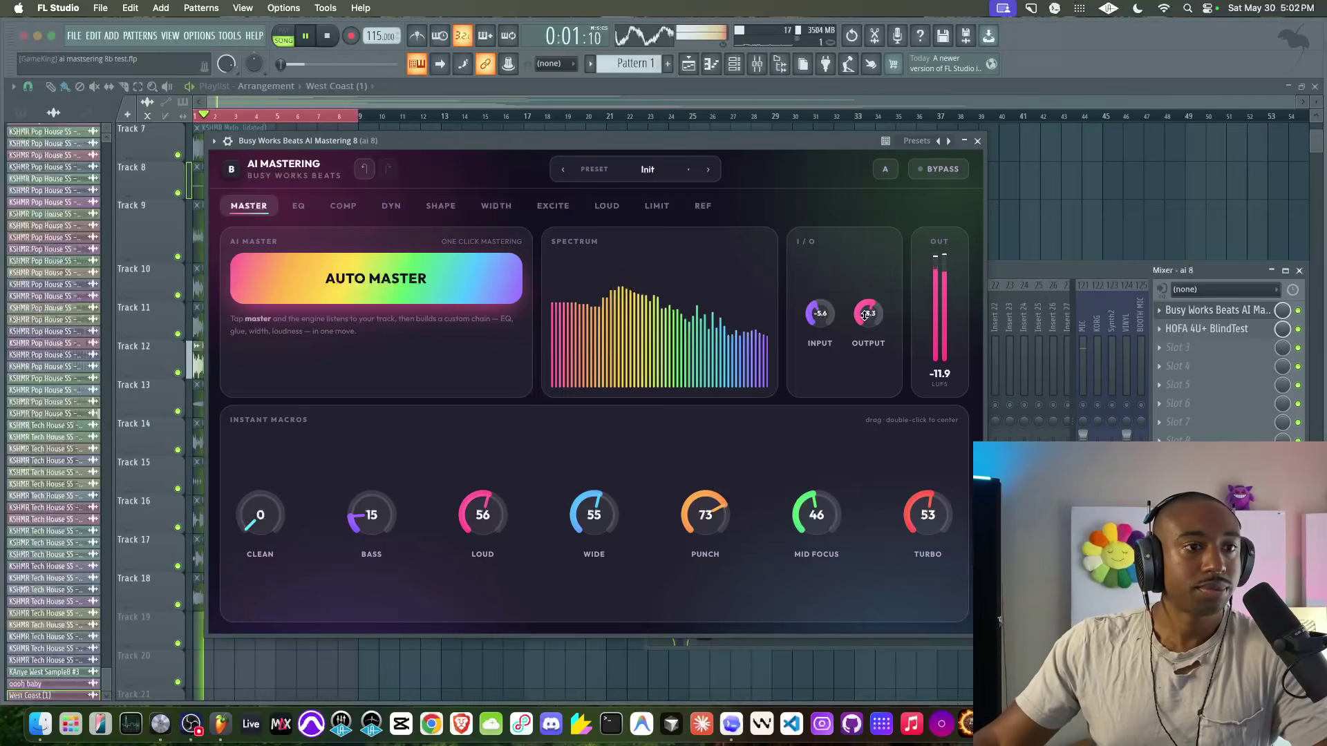
pyautogui.click(933, 170)
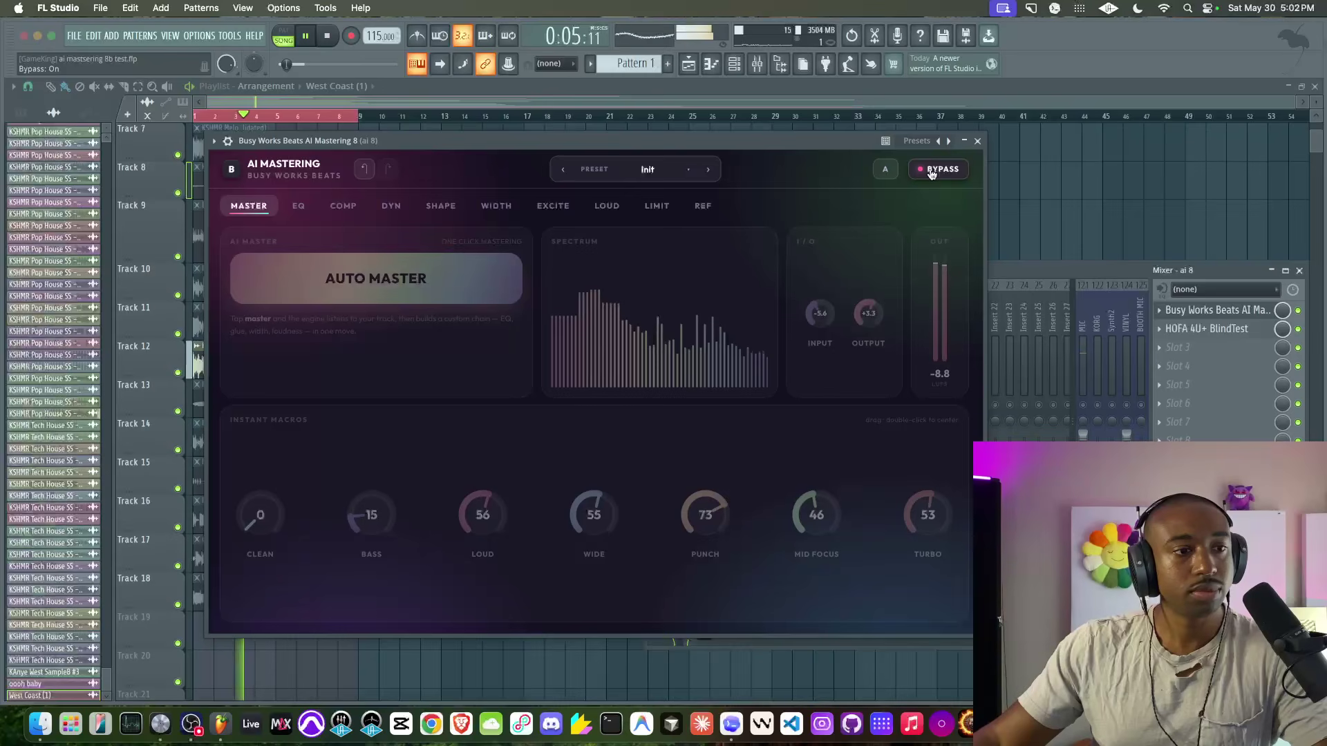
pyautogui.click(934, 170)
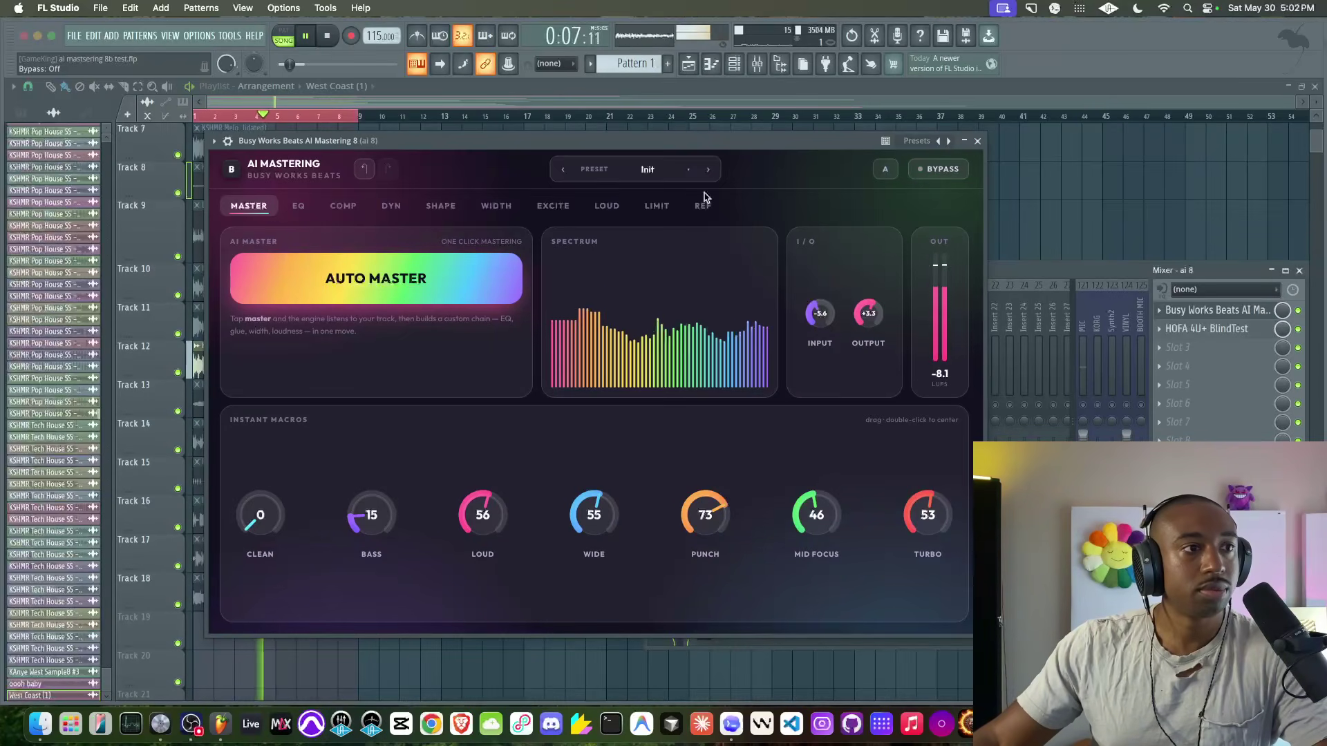
# Step: Change the clipper's mode to Smart and set its mix to 48 after auditioning a reduced mix on the clip
pyautogui.click(429, 209)
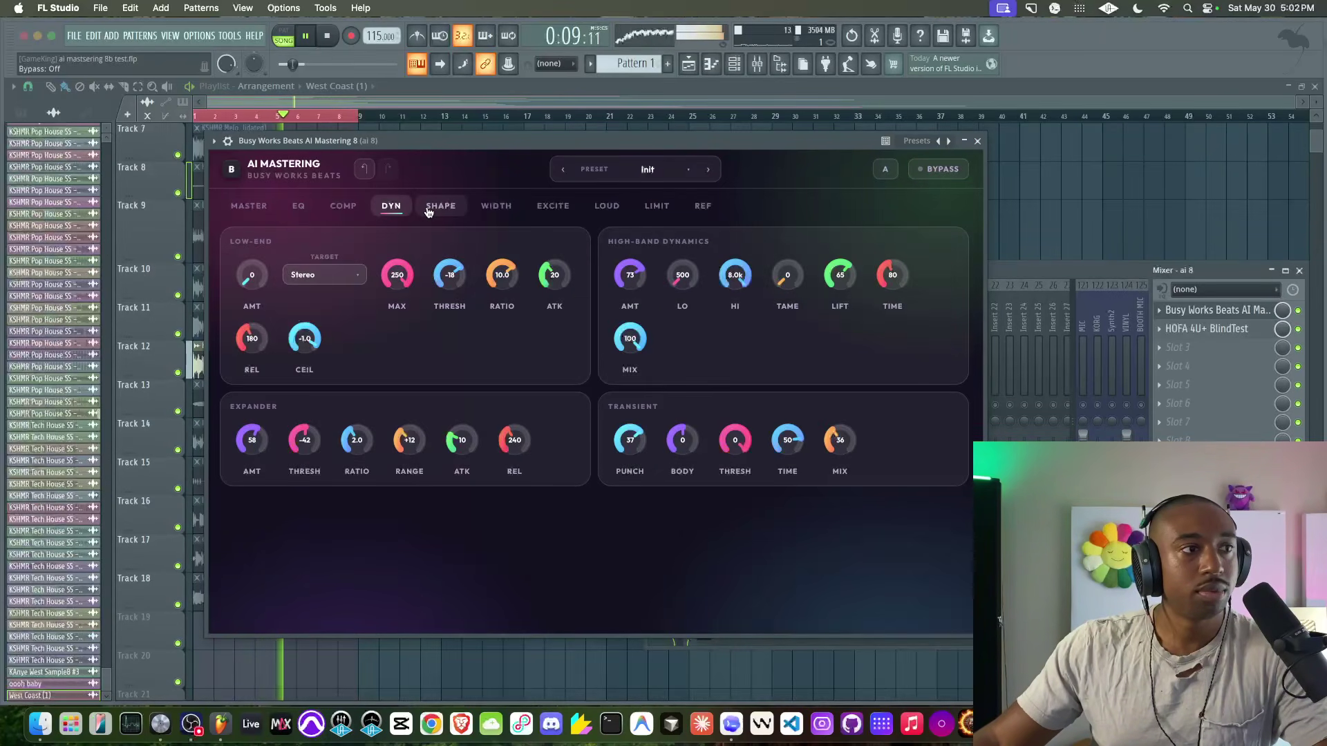
pyautogui.press('space')
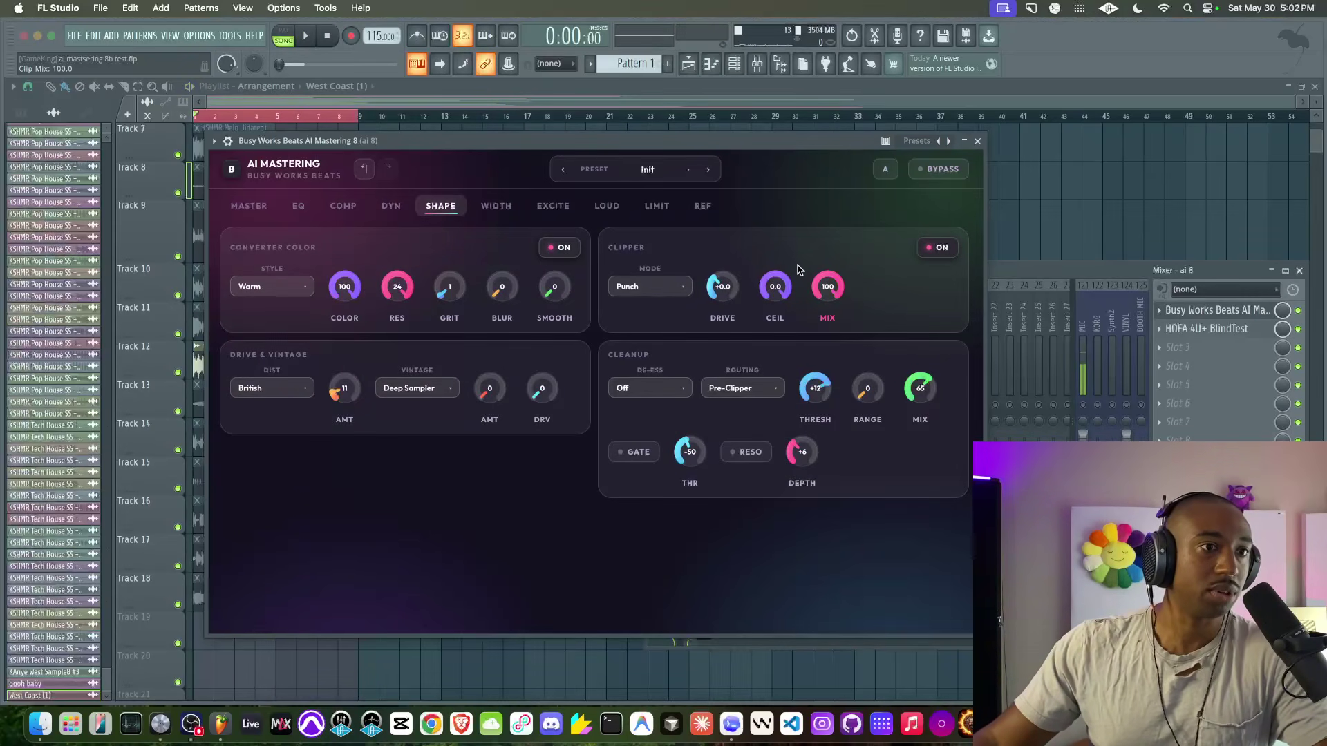
pyautogui.press('space')
pyautogui.moveTo(827, 286); pyautogui.dragTo(725, 396)
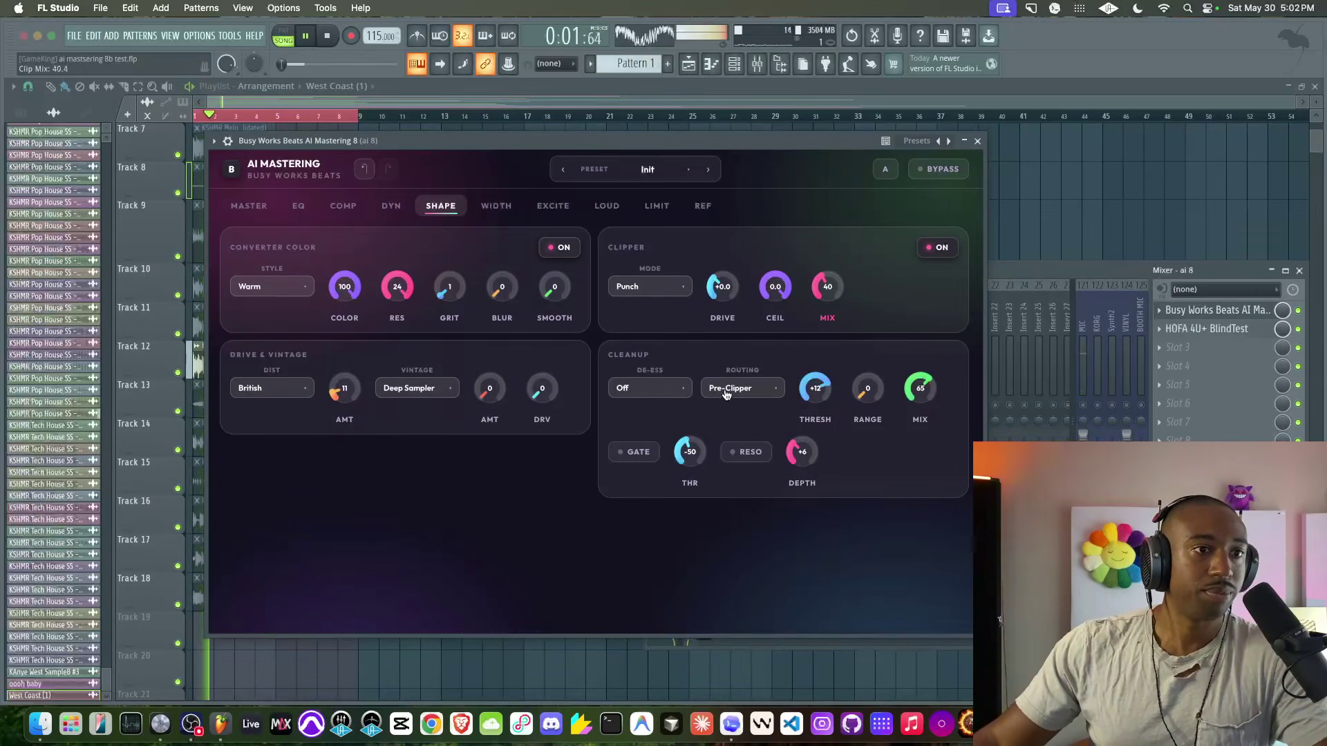
pyautogui.press('space')
pyautogui.click(650, 286)
pyautogui.click(635, 355)
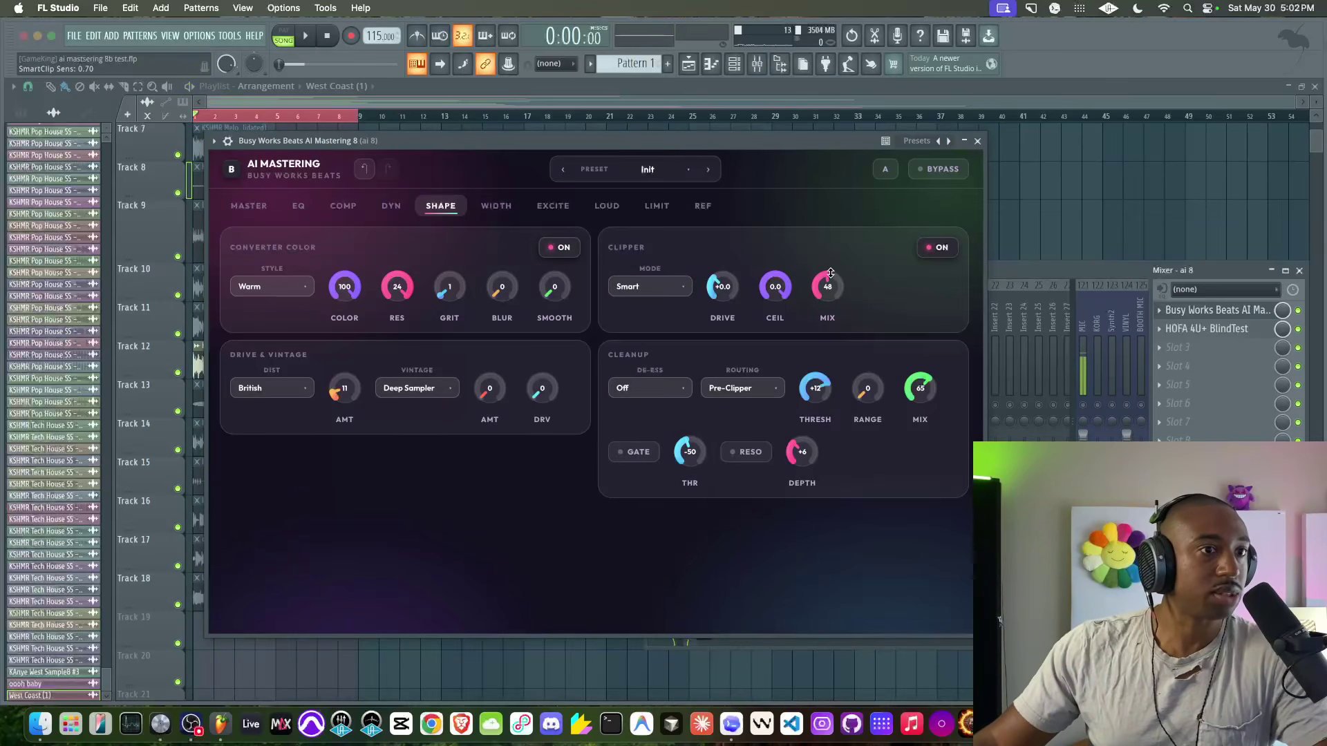
# Step: Set the Mid Focus macro to 8 and the output gain to +1.7 during playback, and stop
pyautogui.press('space')
pyautogui.click(249, 205)
pyautogui.moveTo(865, 316); pyautogui.dragTo(876, 308)
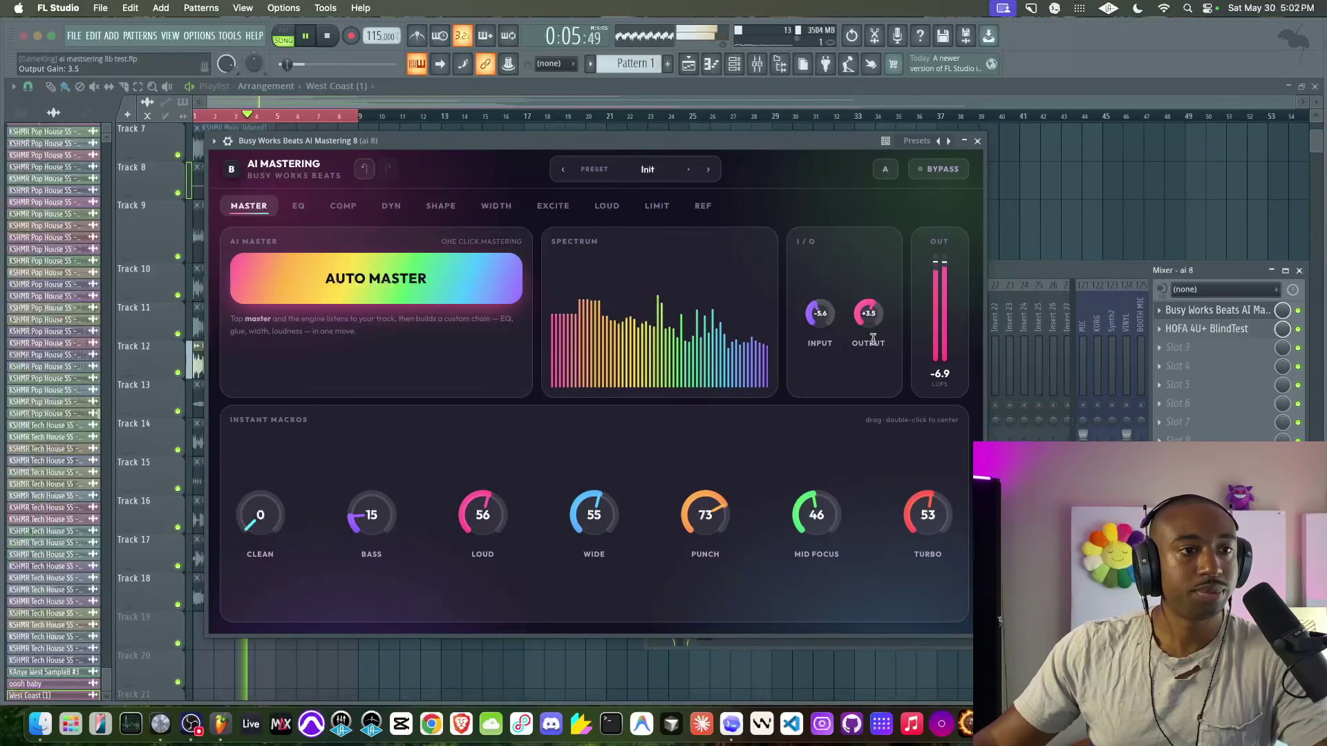
pyautogui.moveTo(816, 487); pyautogui.dragTo(816, 517)
pyautogui.moveTo(868, 315); pyautogui.dragTo(876, 328)
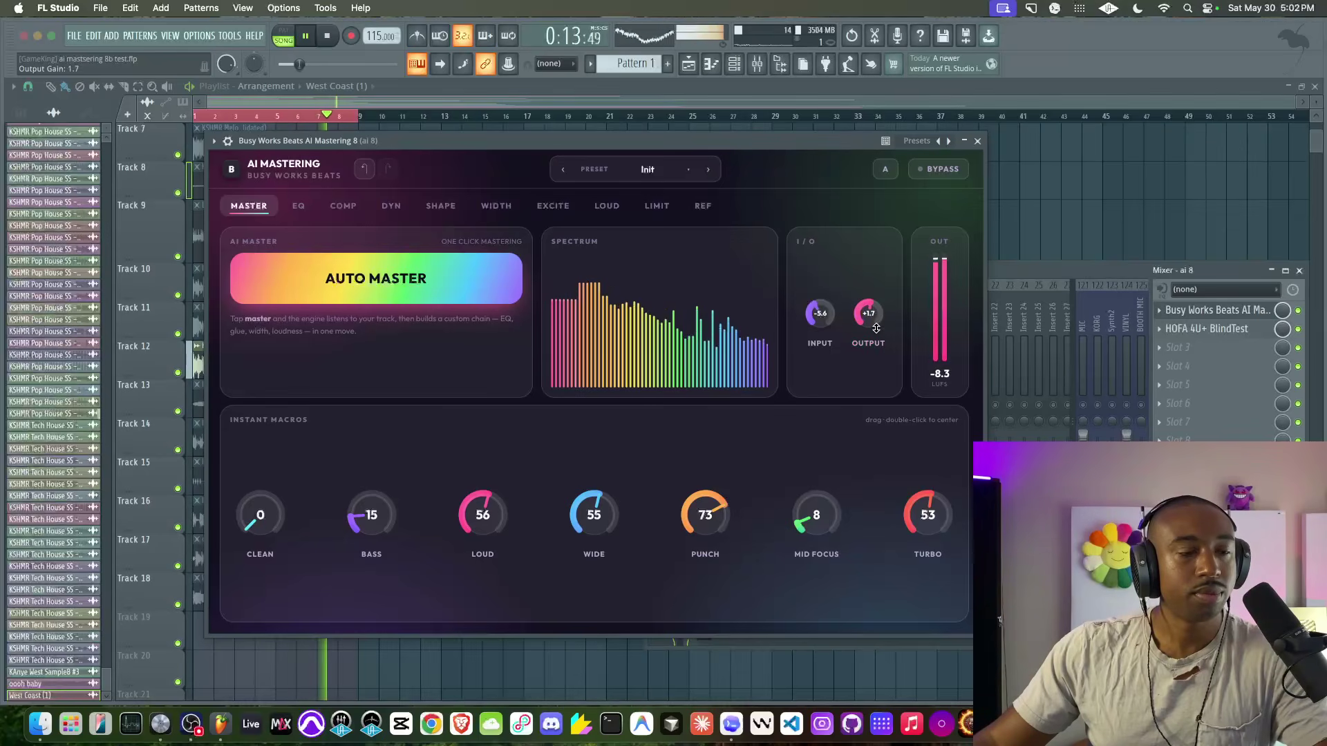
pyautogui.press('space')
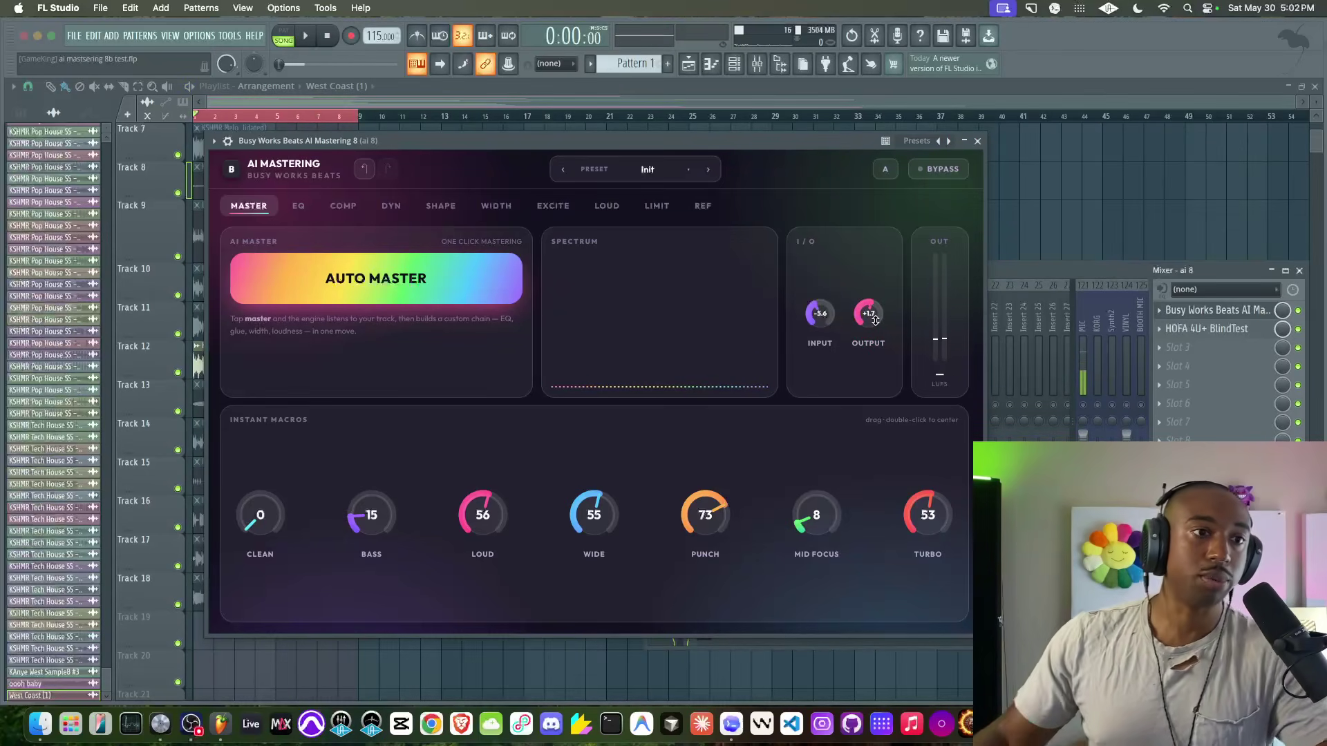
# Step: Move the mastering plugin window off the mixer and raise the output gain to +5.4 while the clip plays
pyautogui.moveTo(830, 148); pyautogui.dragTo(645, 252)
pyautogui.press('space')
pyautogui.moveTo(683, 421)
pyautogui.mouseDown()
pyautogui.moveTo(692, 377)
pyautogui.moveTo(675, 415)
pyautogui.mouseUp()
# Step: Lower the ai 8 mixer track's volume to 90% (-2.4 dB) and bring the mastering plugin window back into view
pyautogui.moveTo(675, 250); pyautogui.dragTo(656, 589)
pyautogui.moveTo(690, 492); pyautogui.dragTo(690, 456)
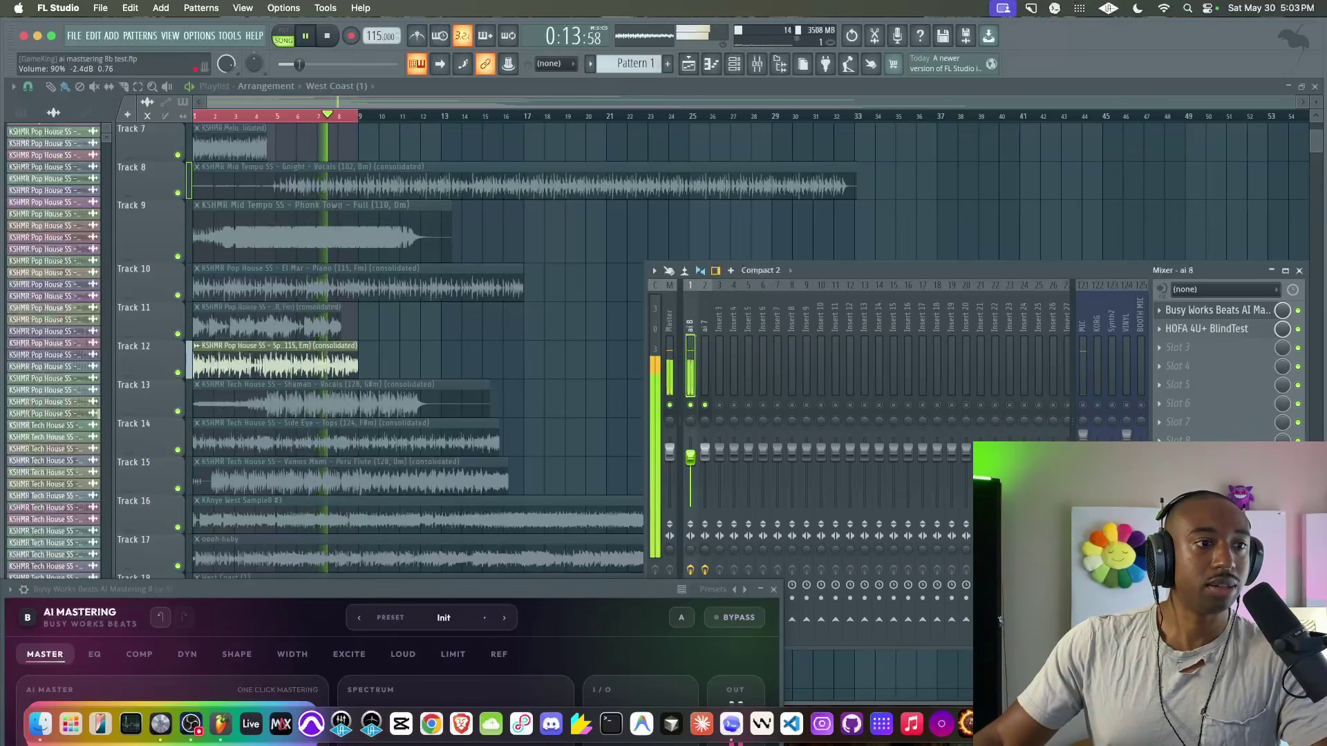
pyautogui.rightClick(690, 457)
pyautogui.moveTo(627, 573); pyautogui.dragTo(692, 268)
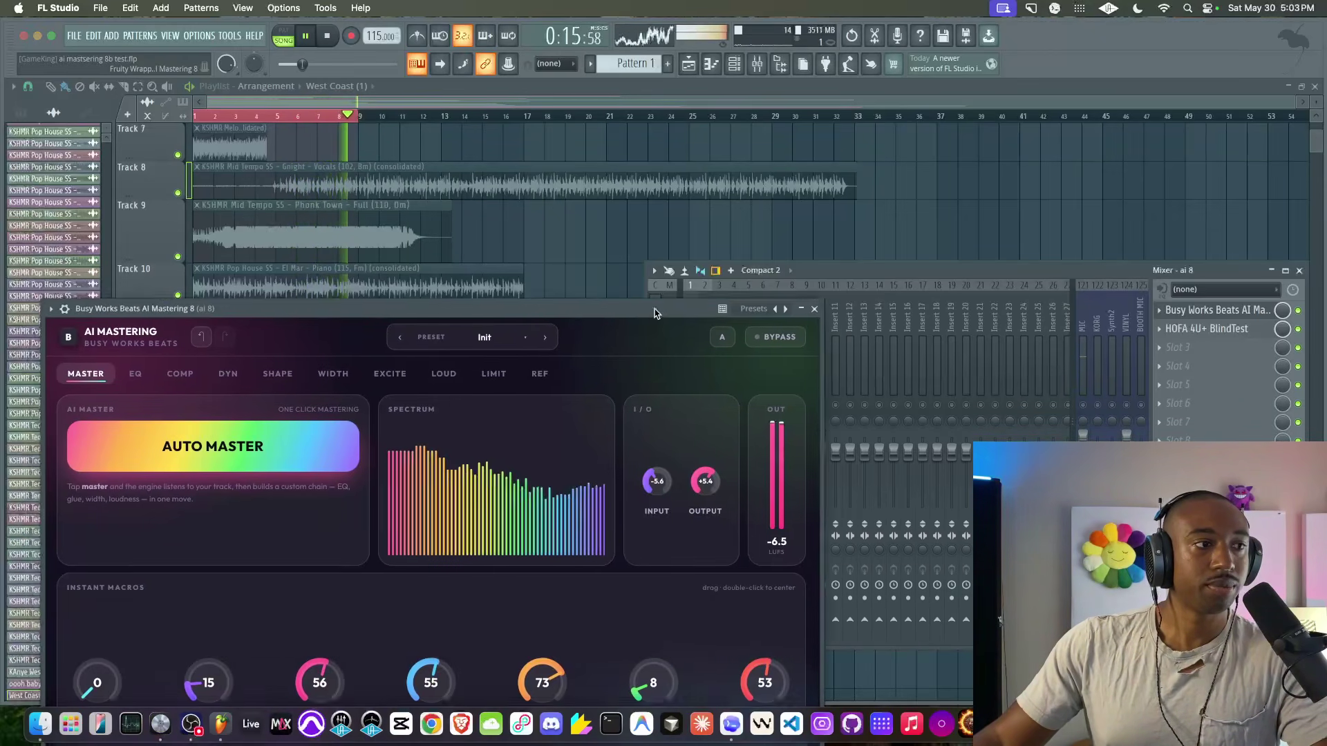
# Step: Compare the clip with the mastering bypassed and active, examine the EQ curve during playback, and stop
pyautogui.click(787, 294)
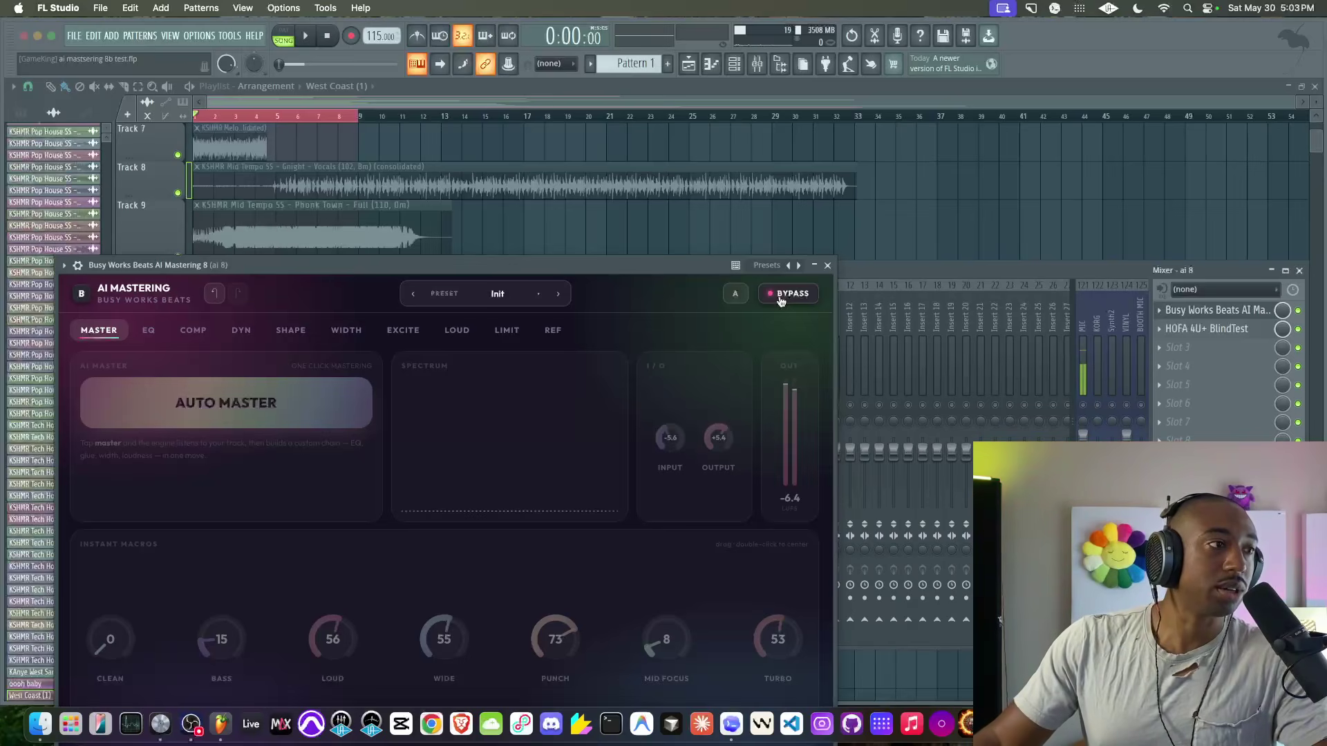
pyautogui.press('space')
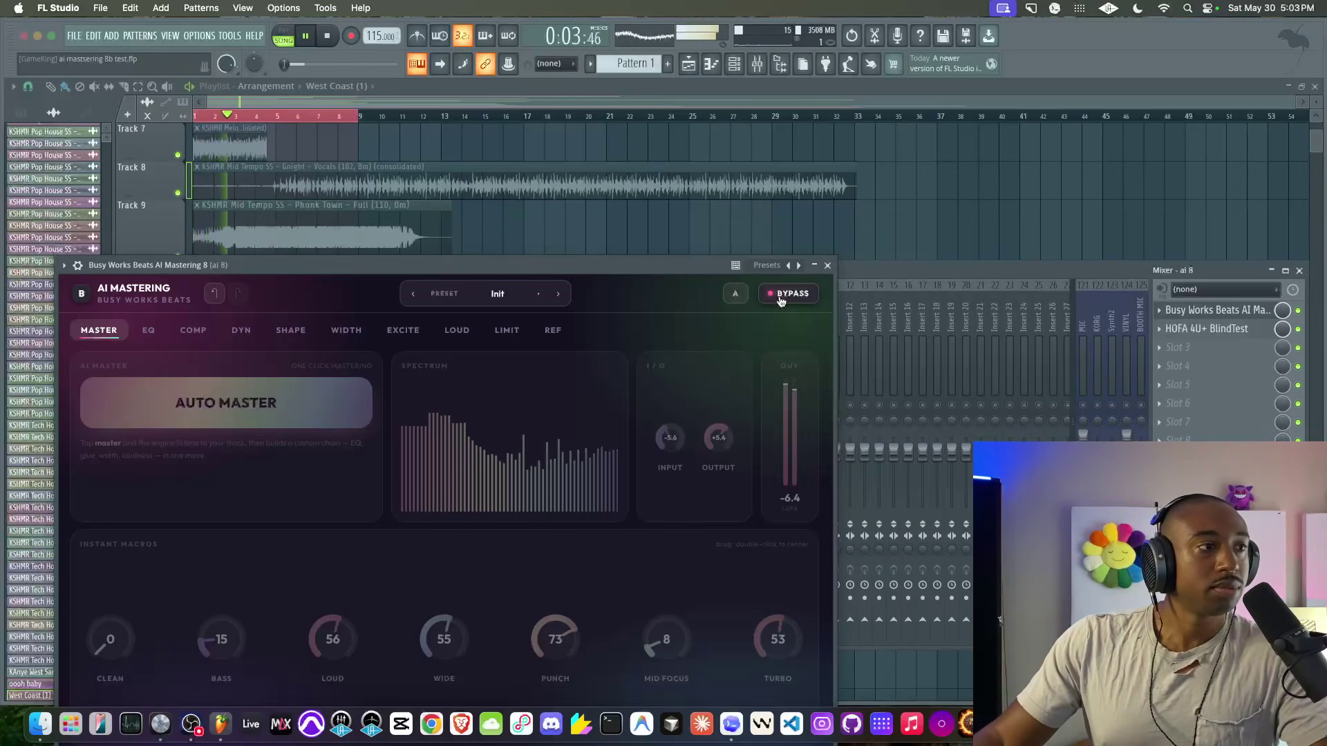
pyautogui.click(780, 296)
pyautogui.moveTo(714, 269); pyautogui.dragTo(718, 211)
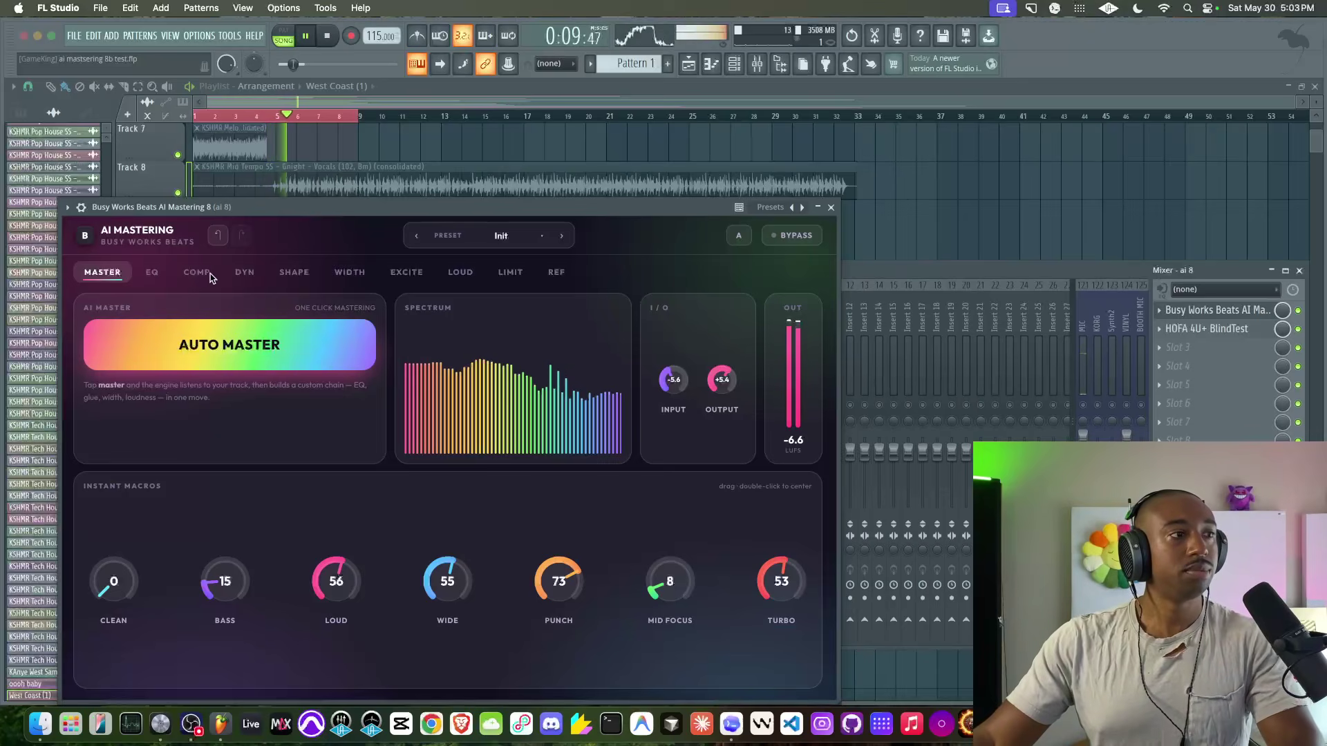
pyautogui.click(151, 272)
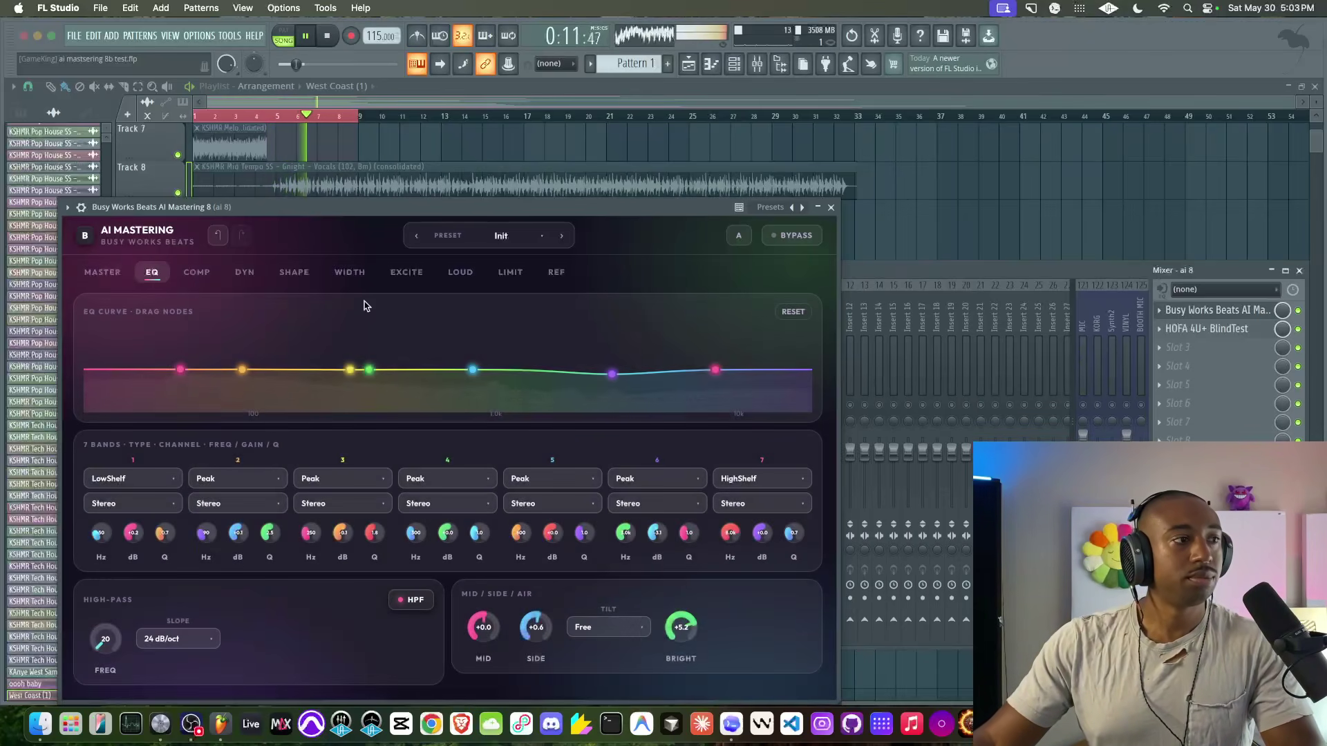
pyautogui.click(102, 271)
pyautogui.press('space')
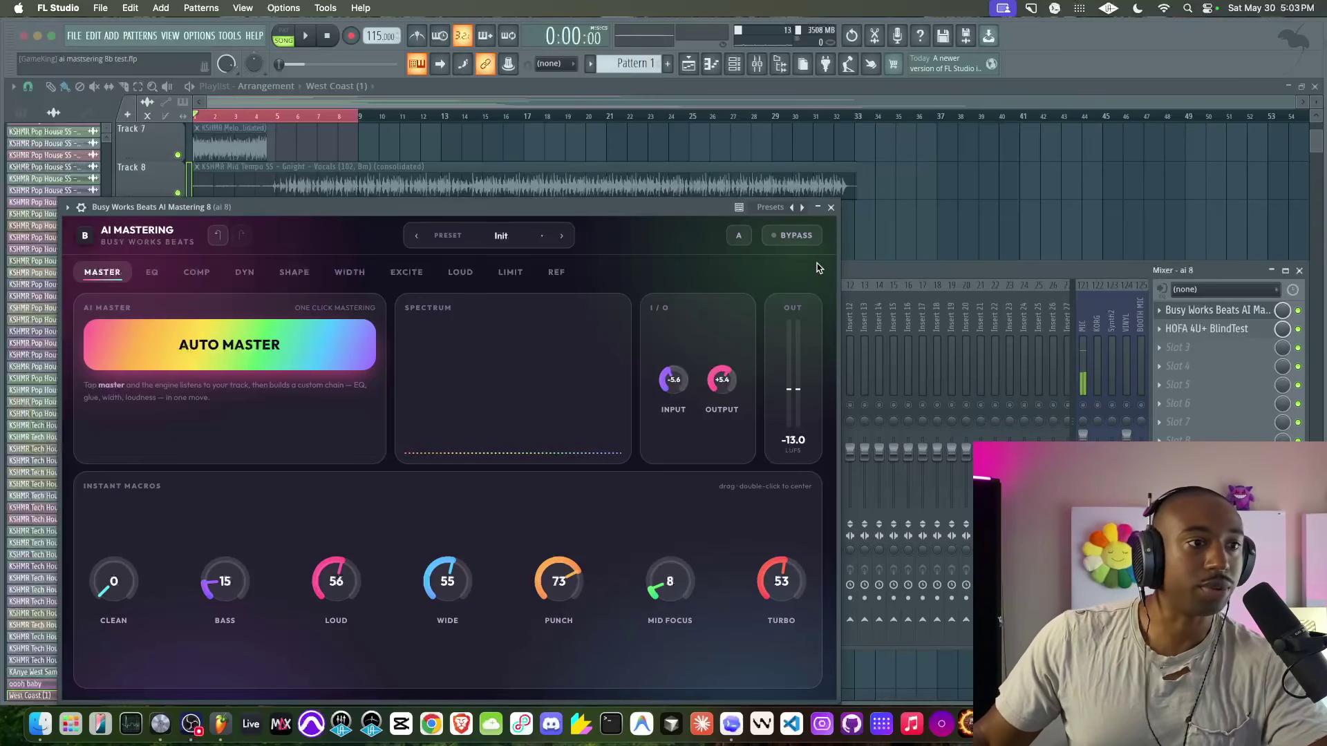
# Step: Play the clip bypassed once more, switch the mastering back in to hear the difference, and stop playback
pyautogui.click(781, 244)
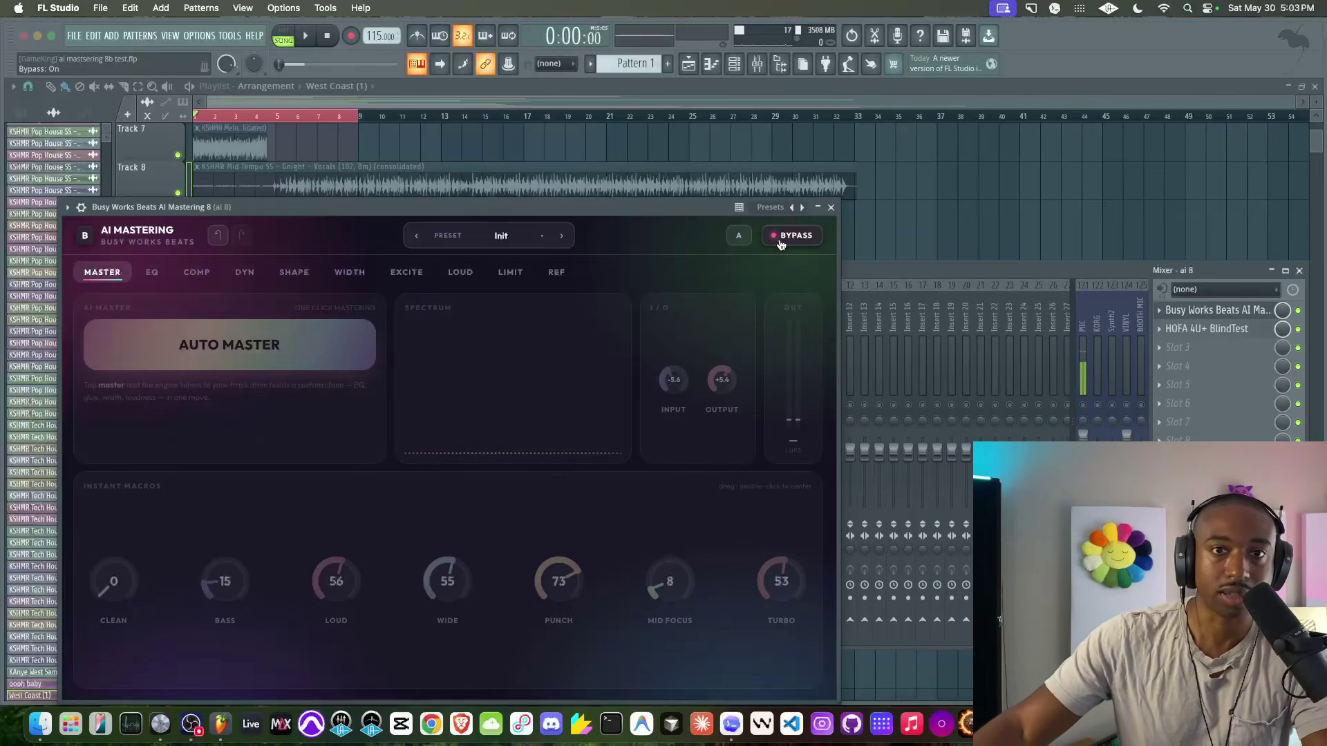
pyautogui.press('space')
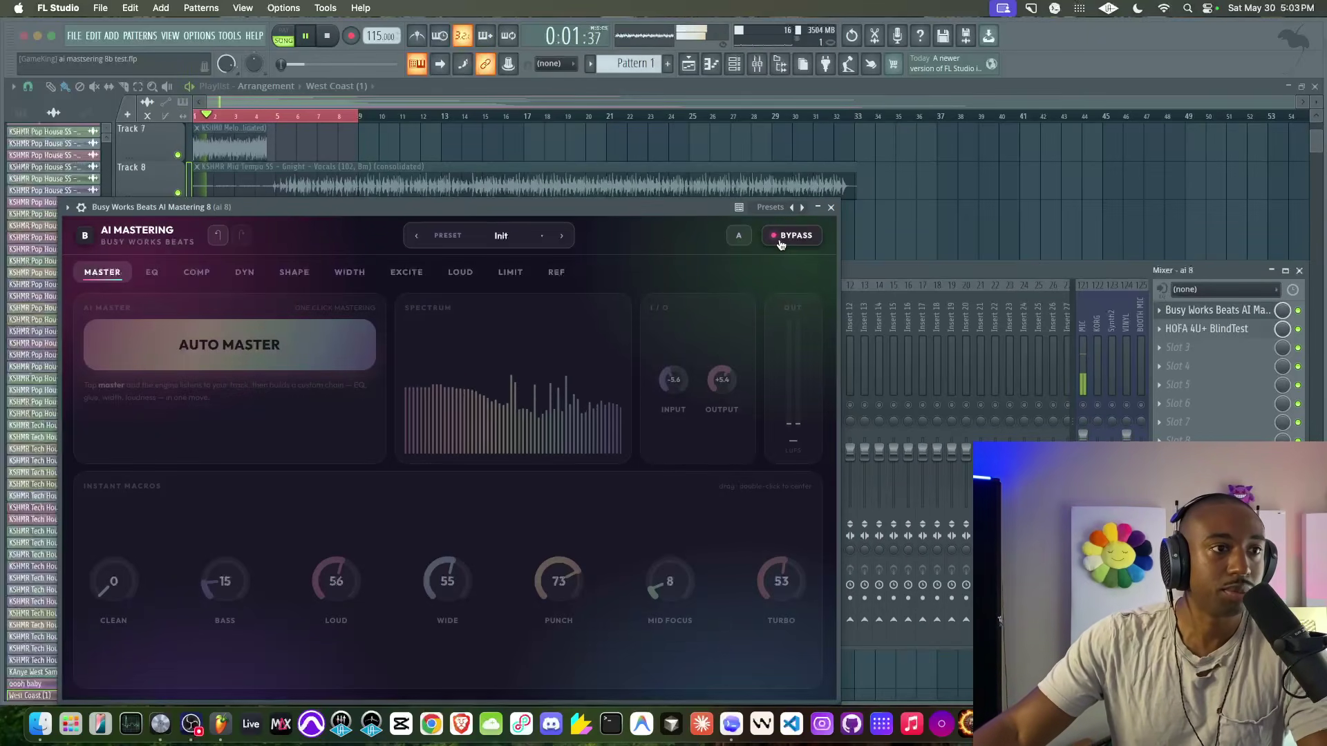
pyautogui.moveTo(710, 209); pyautogui.dragTo(712, 157)
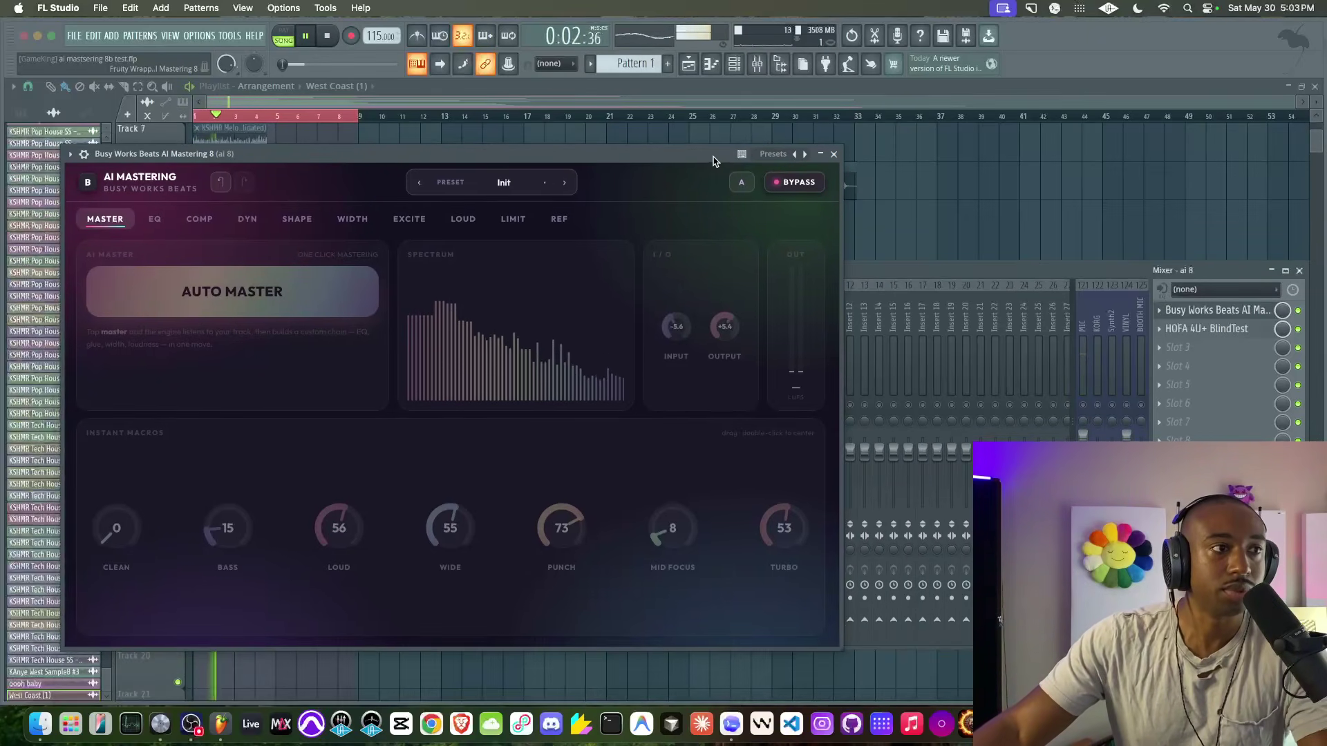
pyautogui.click(801, 183)
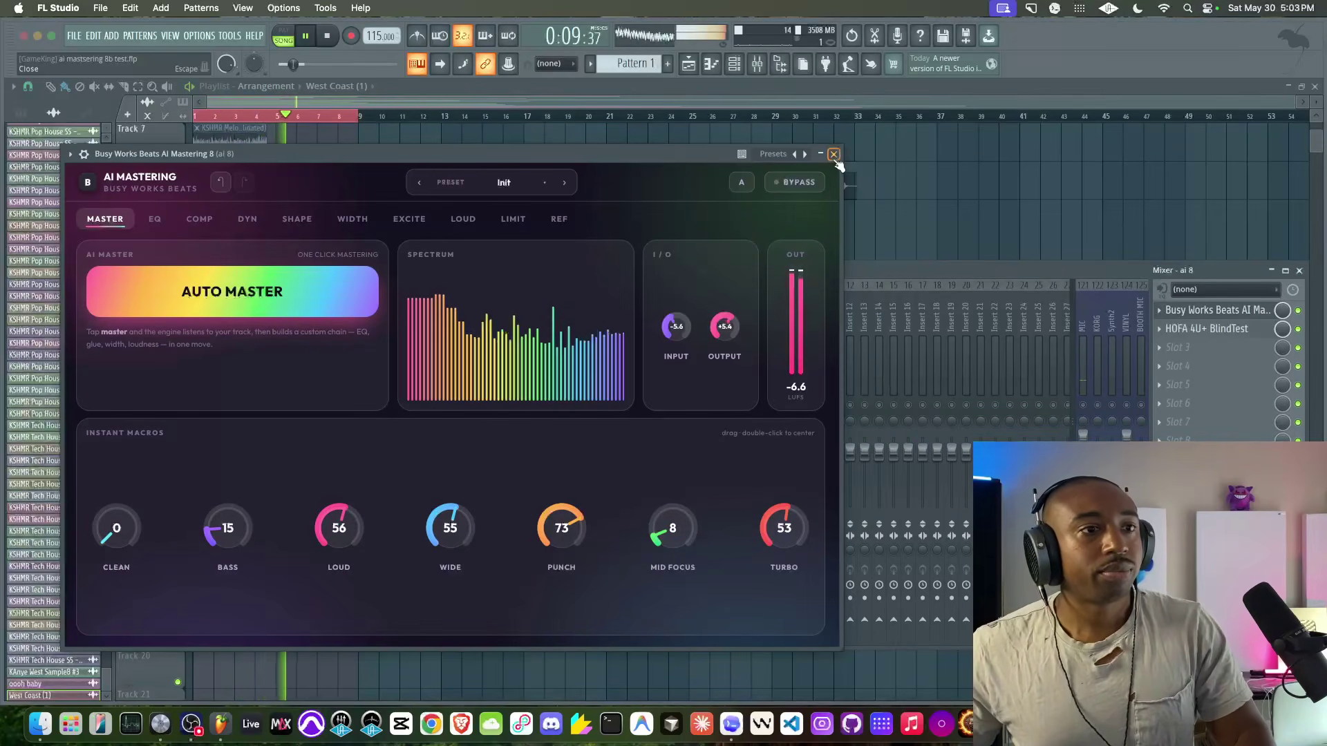
pyautogui.press('space')
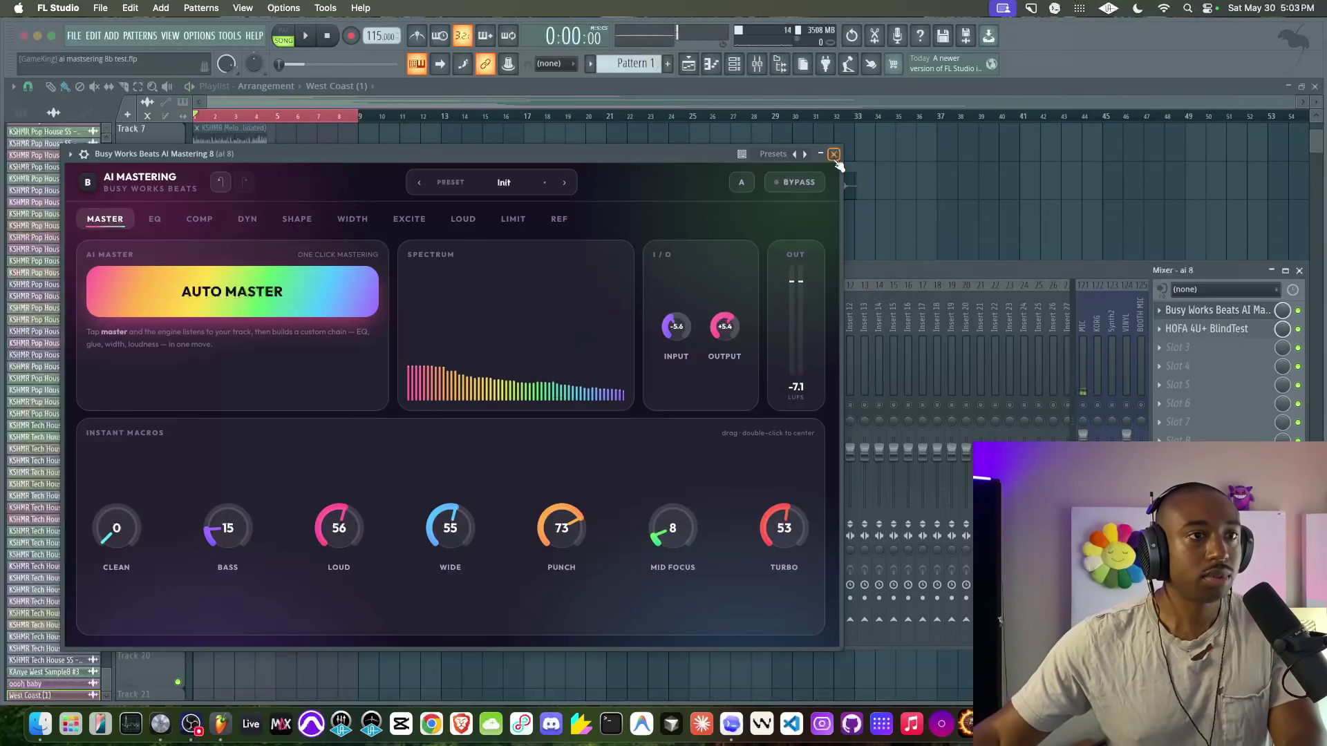
# Step: Reopen the mastering plugin on the ai 8 track, load the Init preset to reset all settings, and close the plugin
pyautogui.click(834, 154)
pyautogui.click(1212, 310)
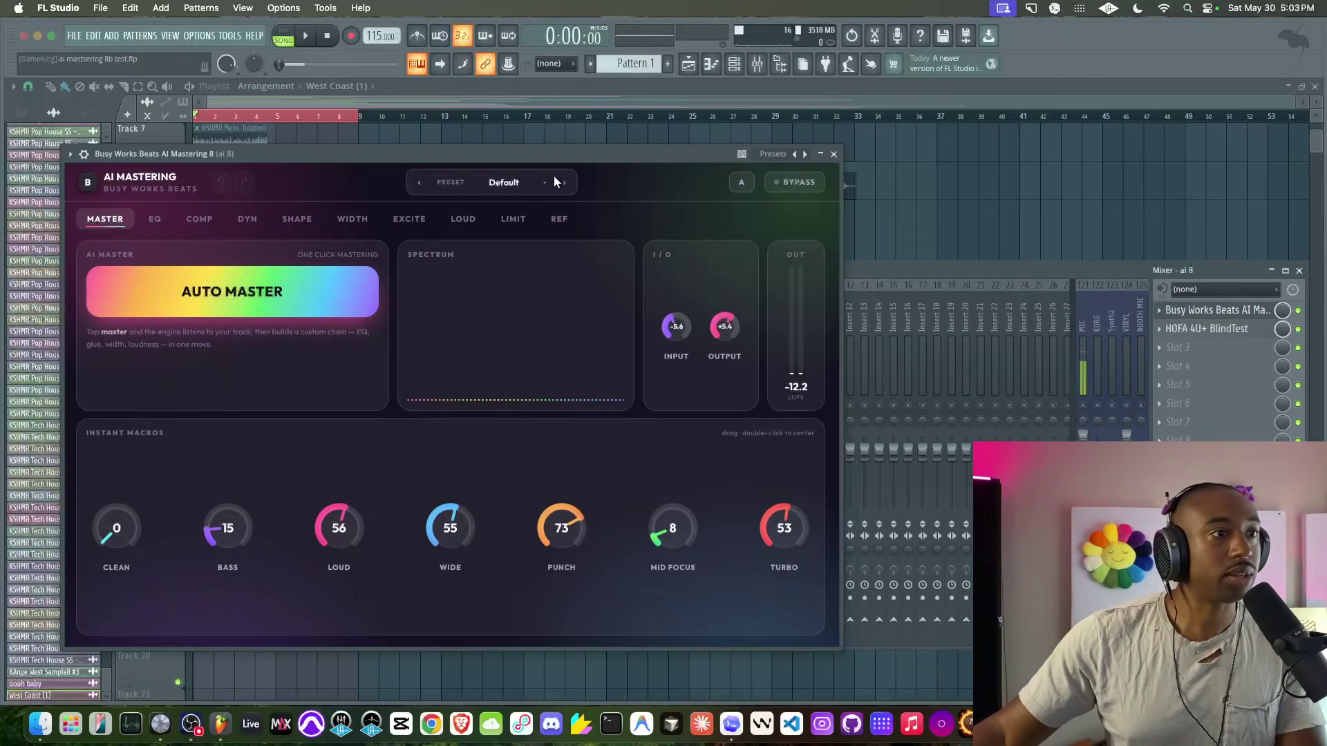
pyautogui.click(476, 193)
pyautogui.click(507, 237)
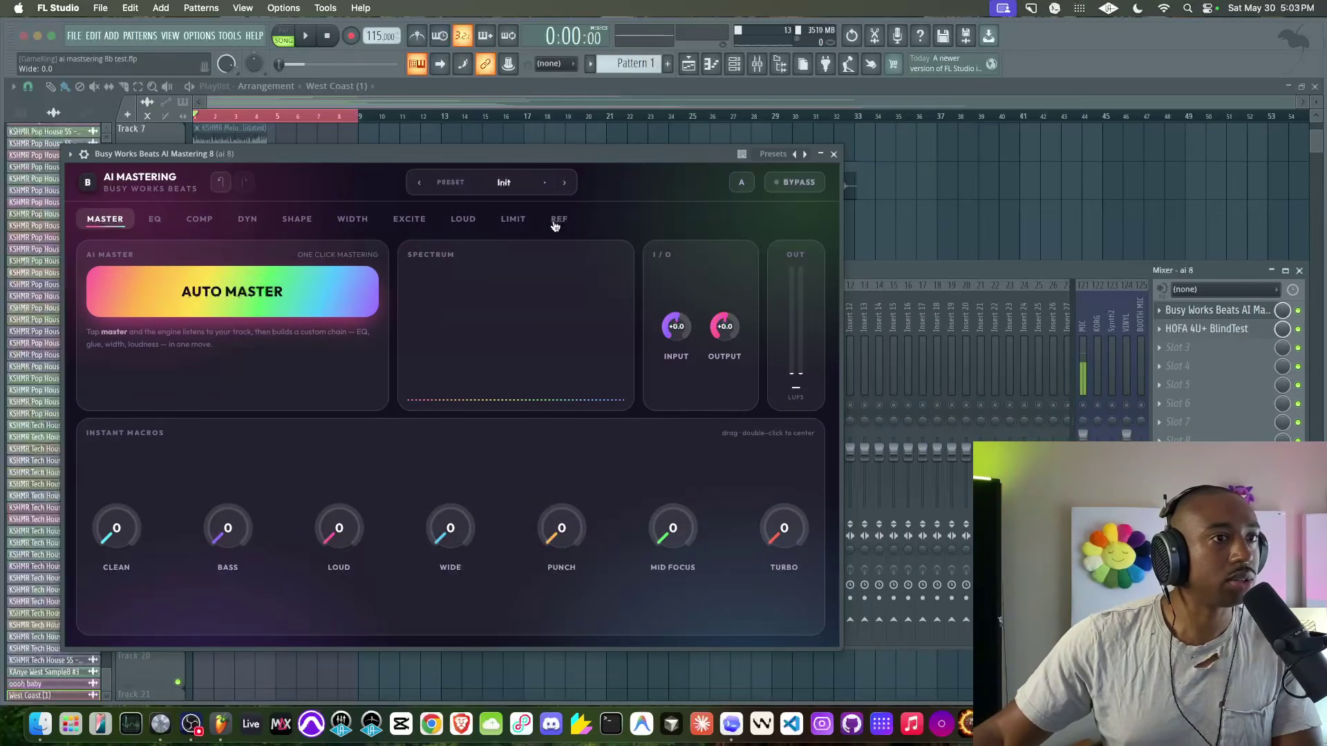
pyautogui.click(834, 154)
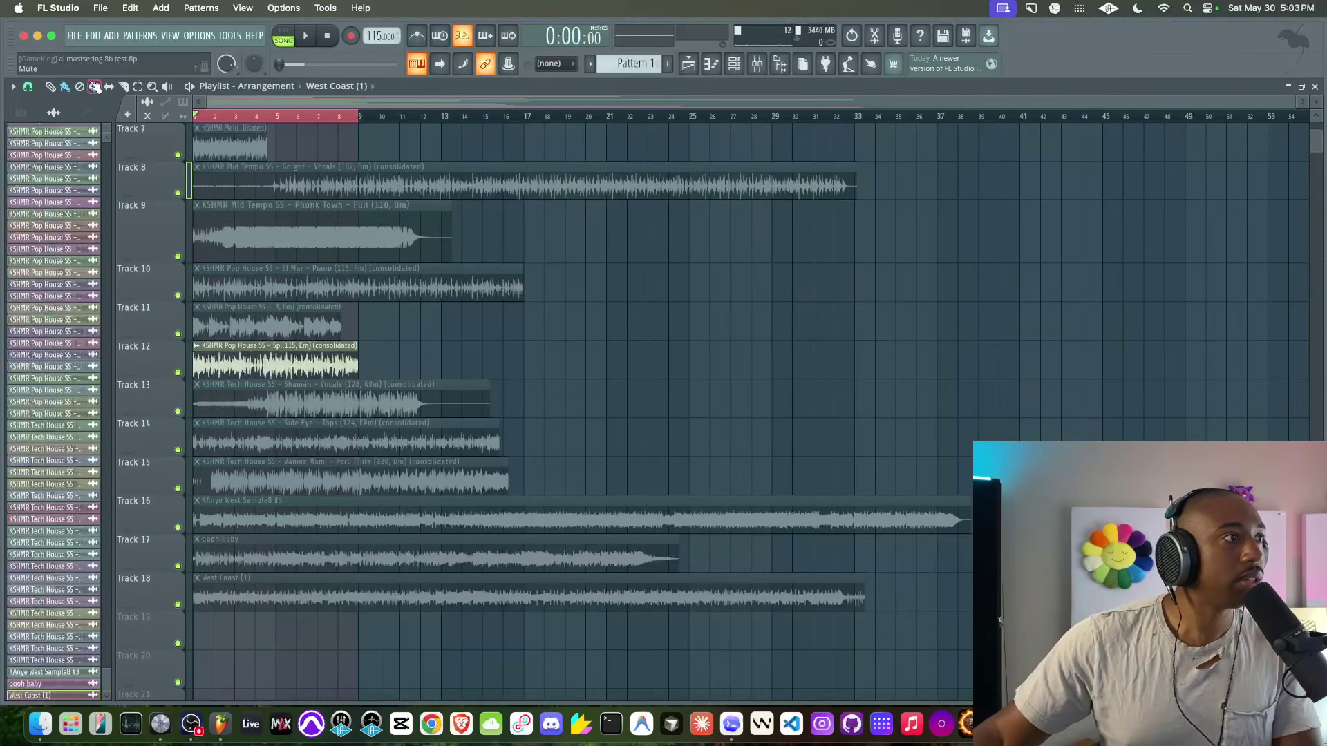
# Step: Solo the Shaman Vocals clip on track 13, set the tempo to 128 and extend the playback range through bar 13
pyautogui.click(273, 405)
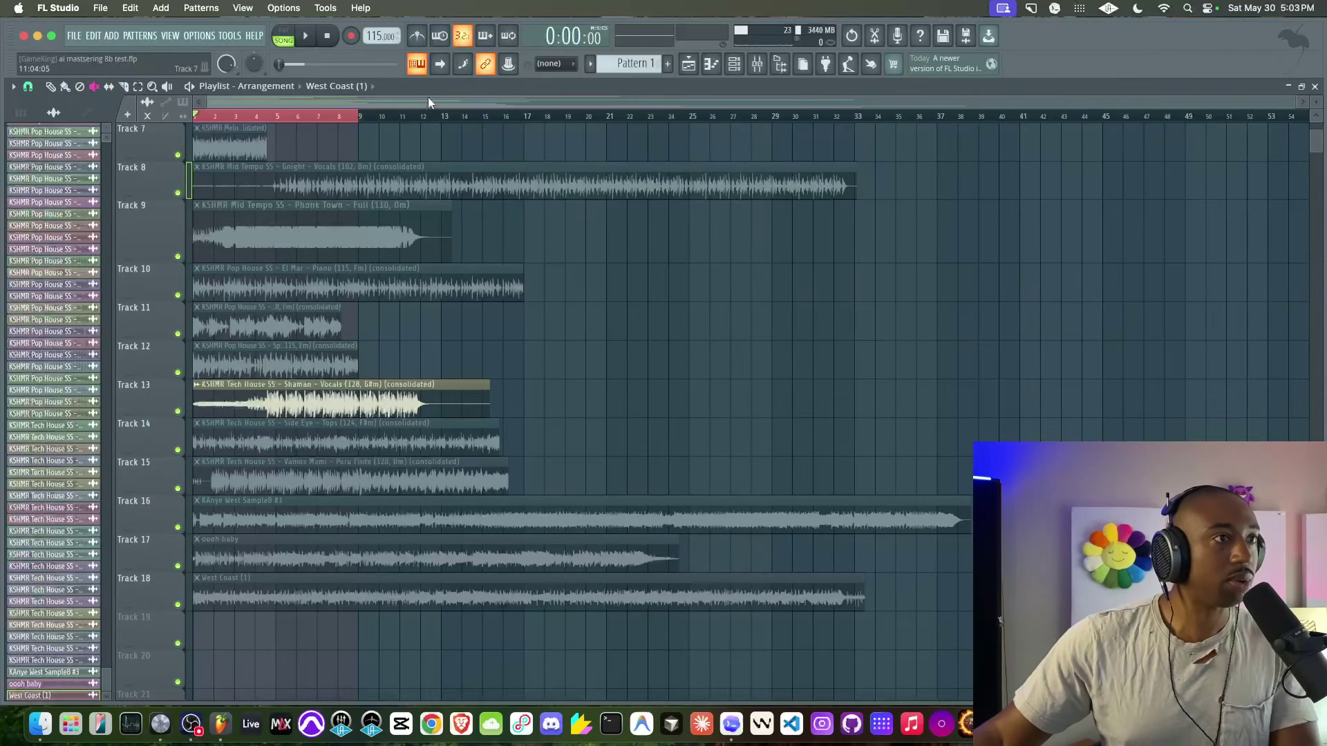
pyautogui.moveTo(365, 37); pyautogui.dragTo(366, 21)
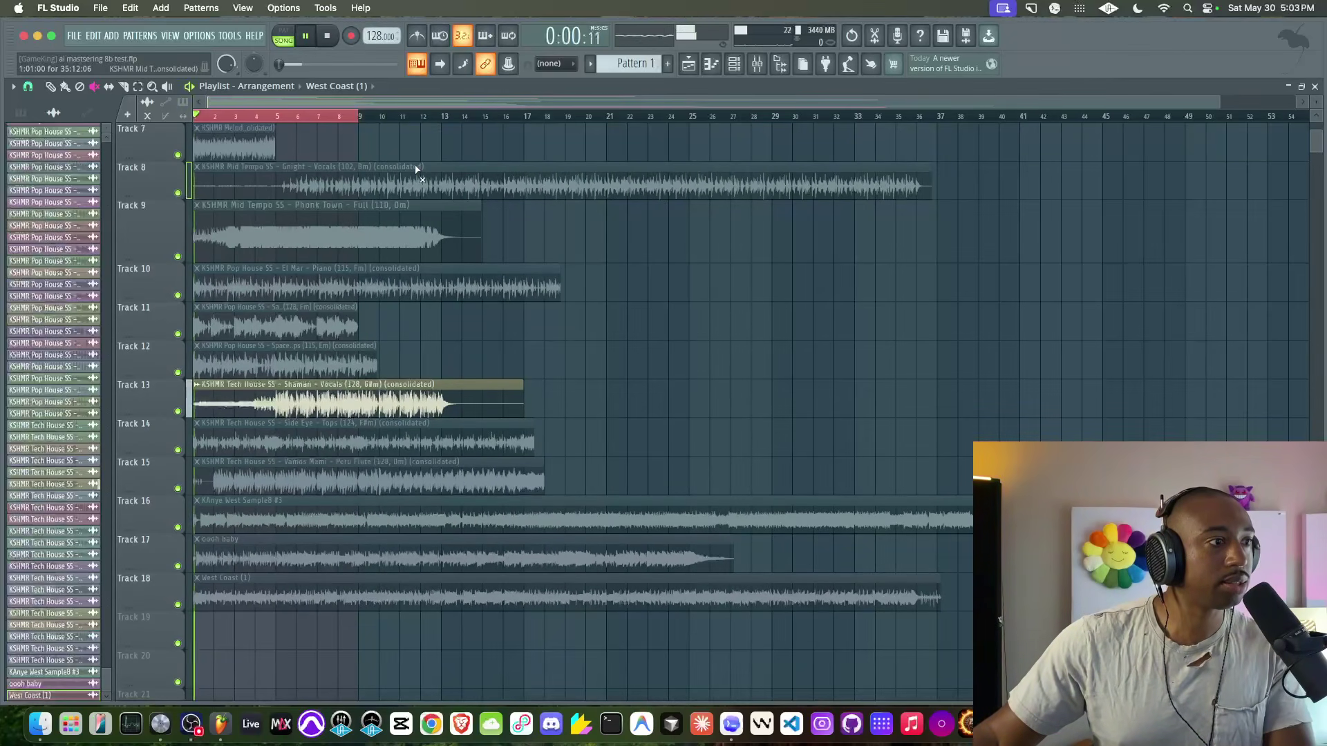
pyautogui.moveTo(472, 118); pyautogui.dragTo(195, 116)
pyautogui.press('space')
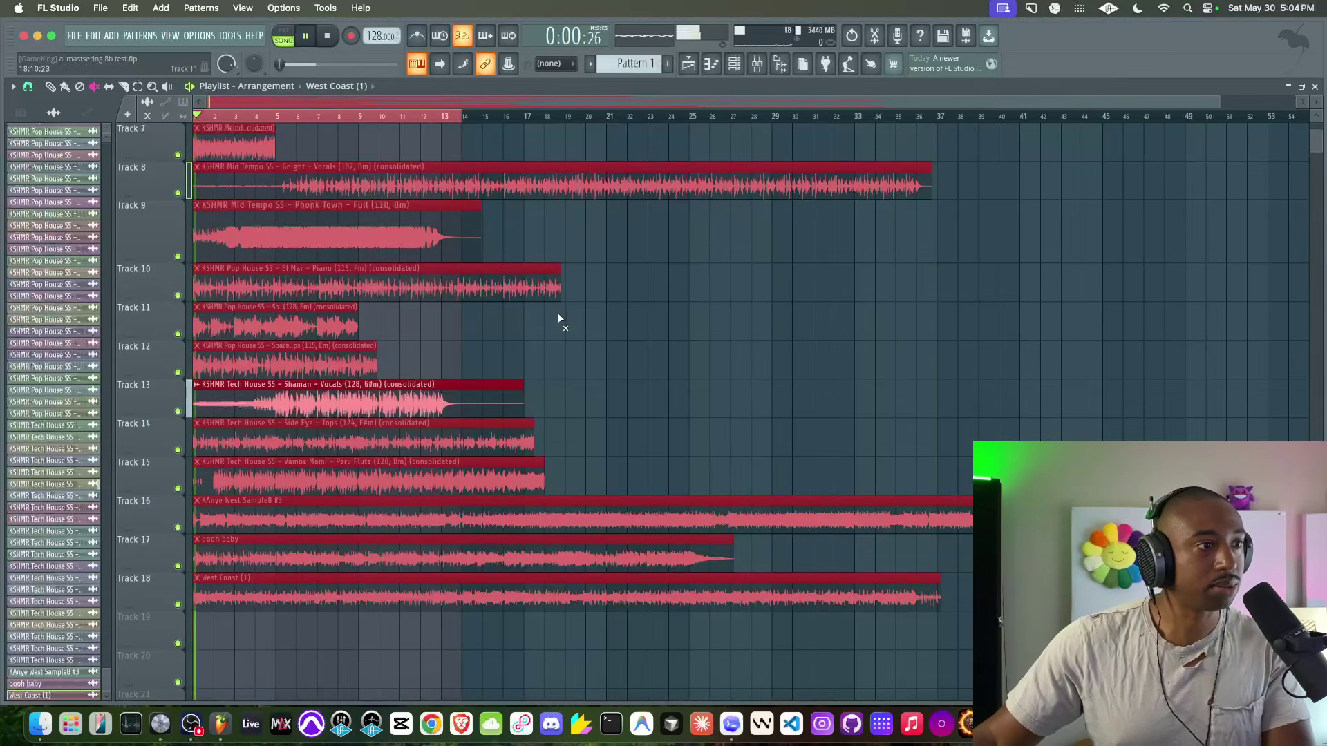
# Step: Open the Shaman Vocals clip's channel settings and the mixer, and open AI Mastering 8 on the ai 8 track
pyautogui.doubleClick(318, 385)
pyautogui.click(757, 63)
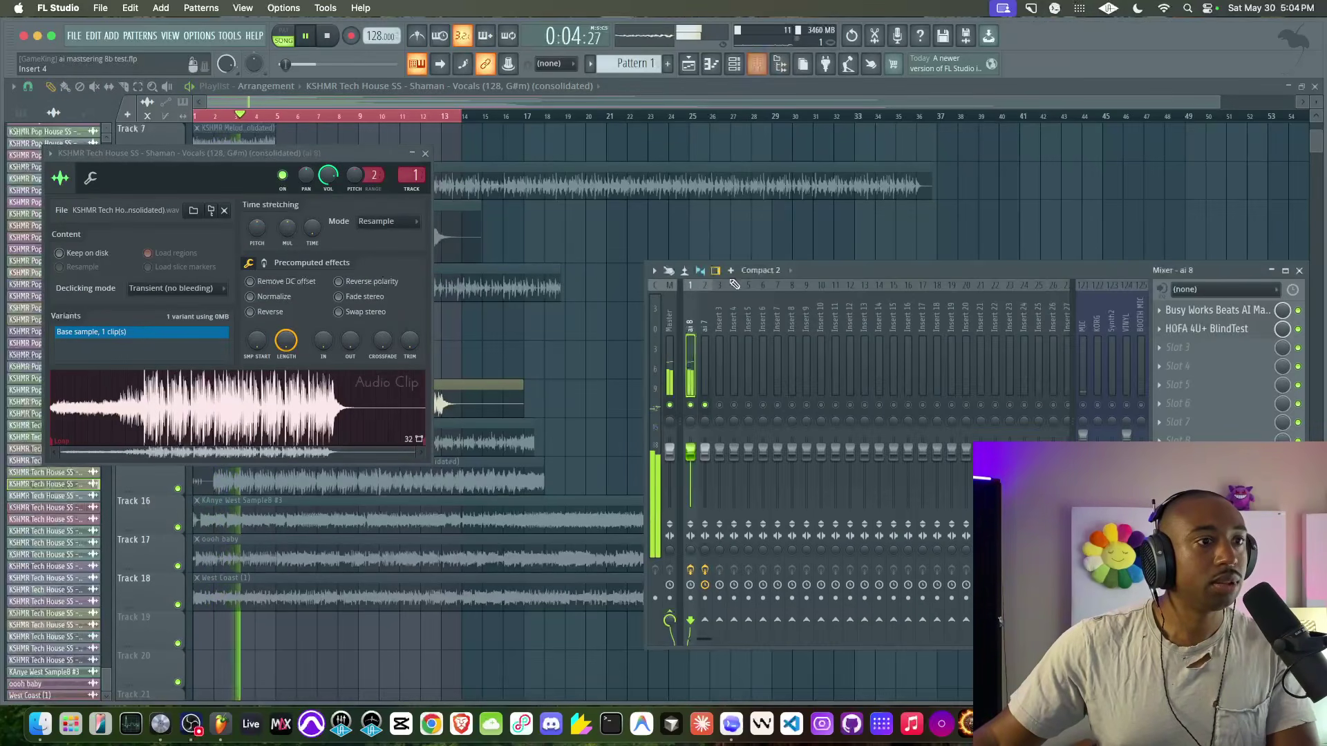
pyautogui.moveTo(894, 269); pyautogui.dragTo(729, 232)
pyautogui.click(1078, 269)
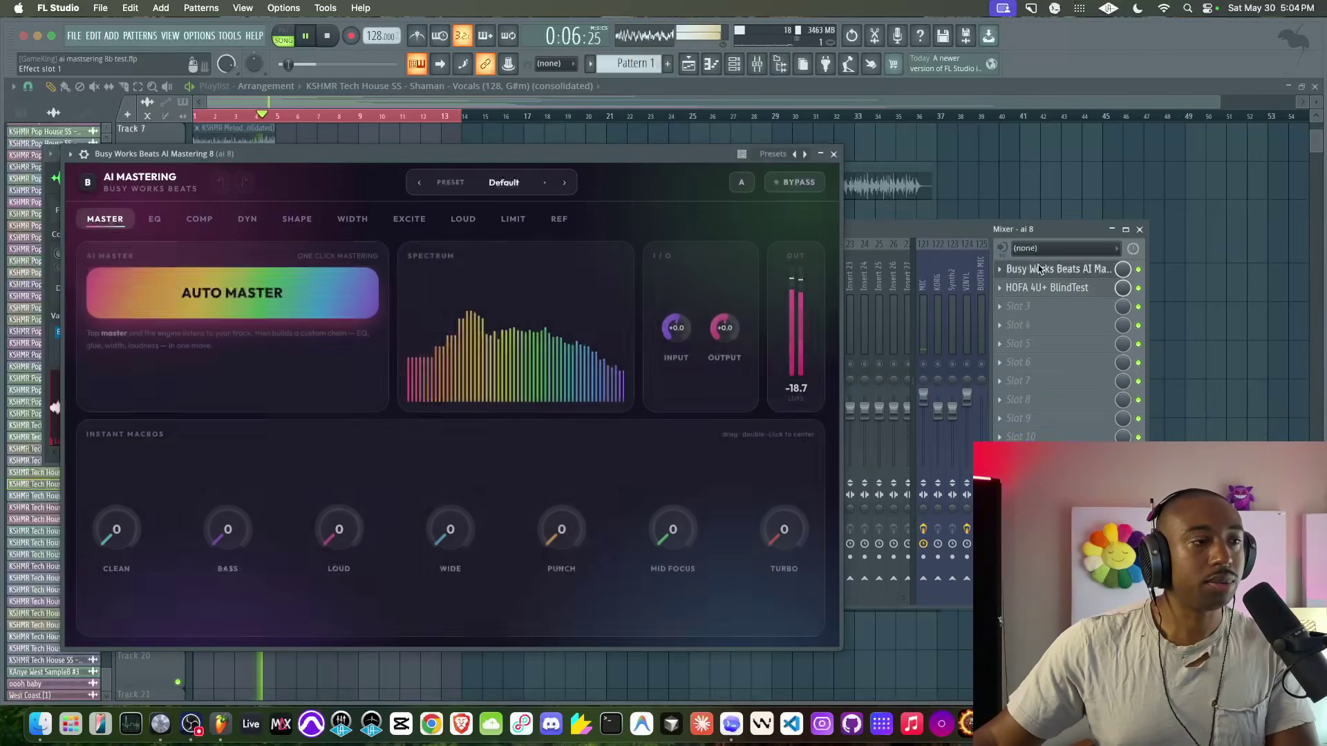
# Step: Auto-master the Shaman Vocals clip and change the playback range to bars 5 through 12
pyautogui.click(301, 291)
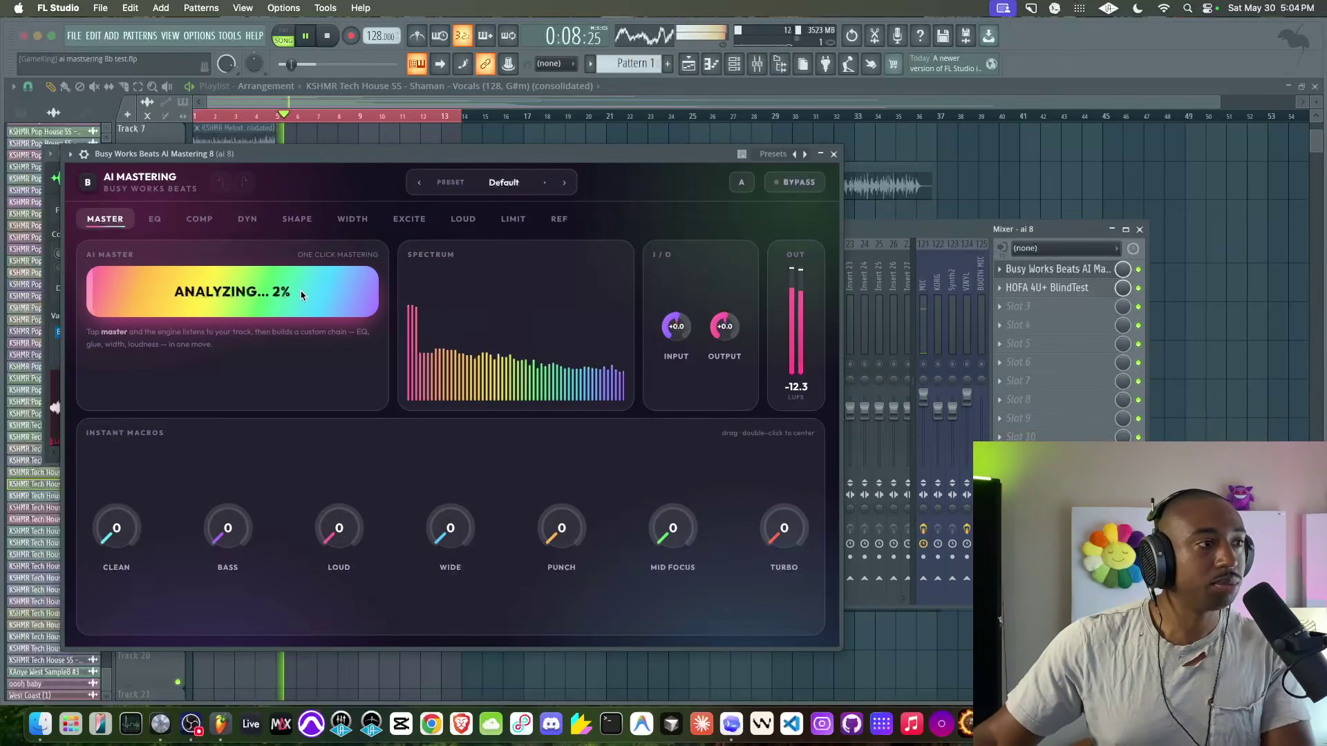
pyautogui.click(391, 108)
pyautogui.moveTo(407, 154); pyautogui.dragTo(874, 154)
pyautogui.moveTo(446, 117); pyautogui.dragTo(273, 147)
pyautogui.moveTo(729, 154); pyautogui.dragTo(330, 149)
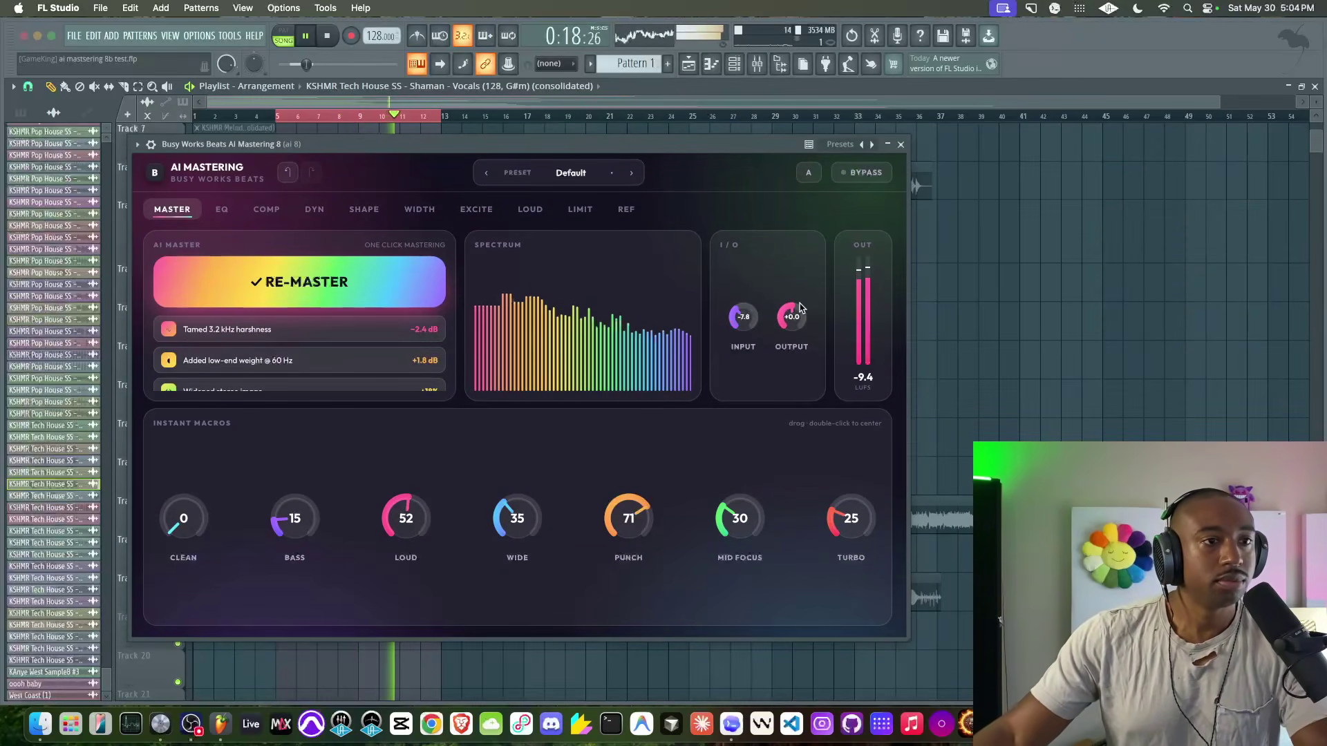
# Step: Compare the mastered vocals with the bypassed signal, and raise the Turbo macro to 78 and the Loud macro to 80
pyautogui.click(864, 173)
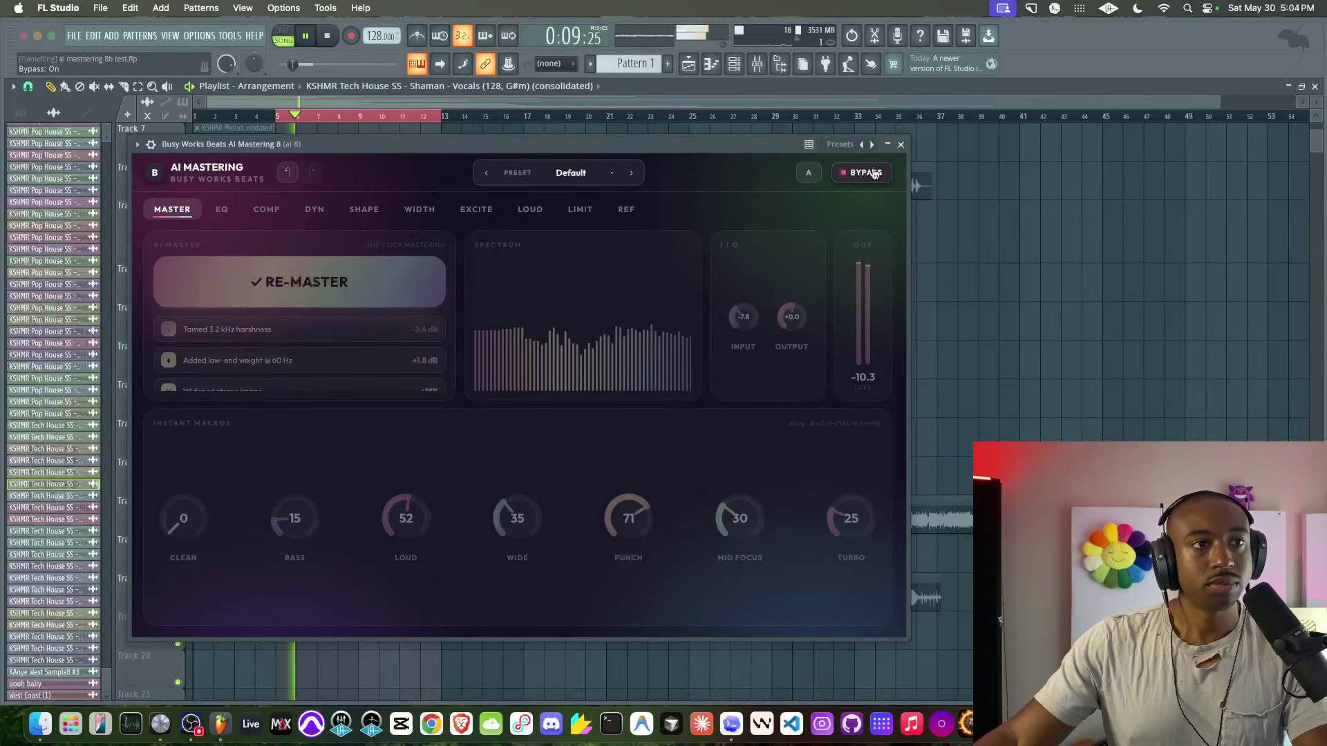
pyautogui.click(872, 172)
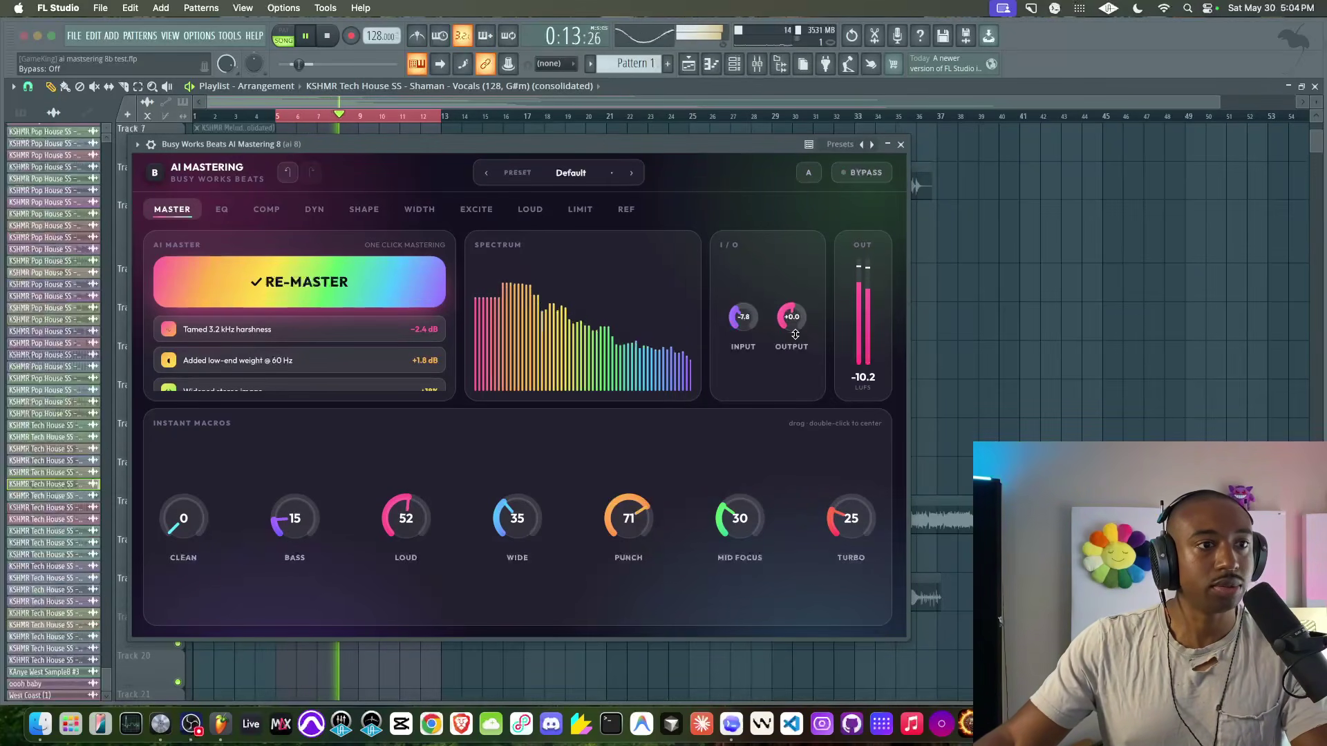
pyautogui.moveTo(845, 517); pyautogui.dragTo(853, 509)
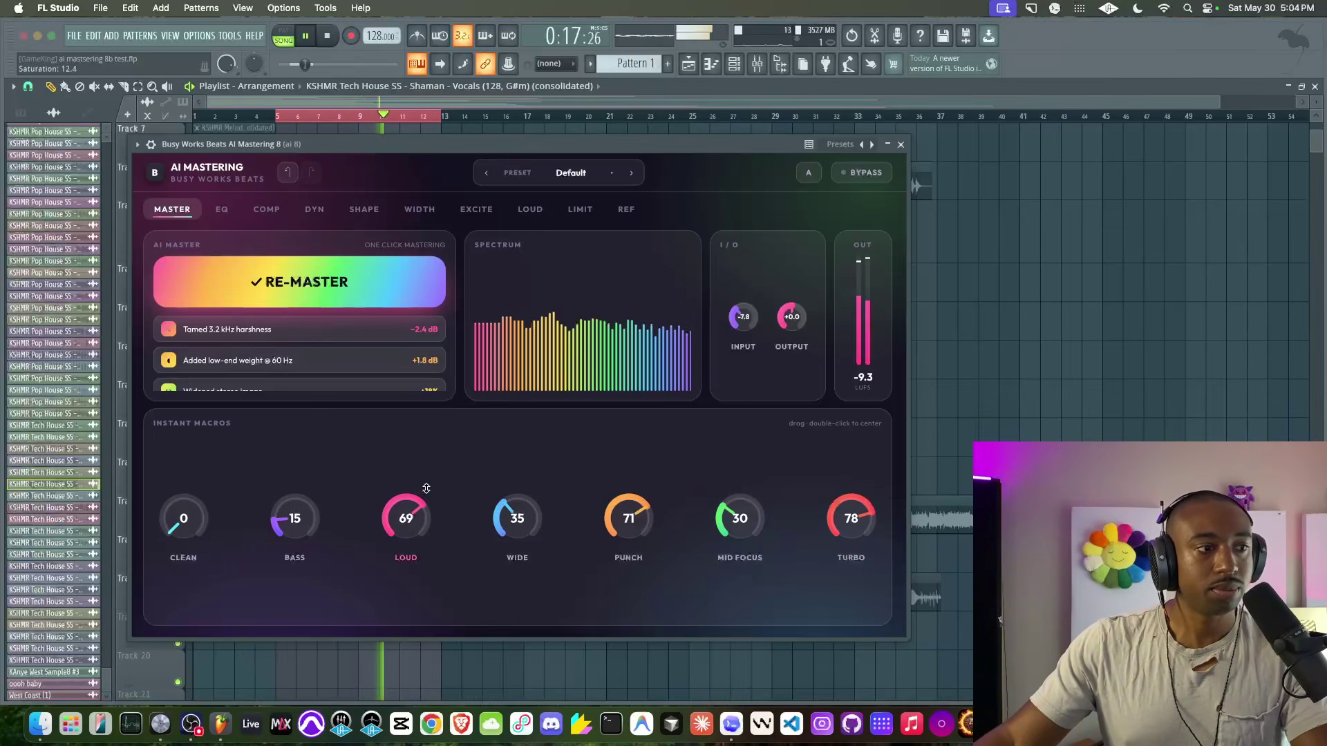
pyautogui.moveTo(440, 471); pyautogui.dragTo(433, 473)
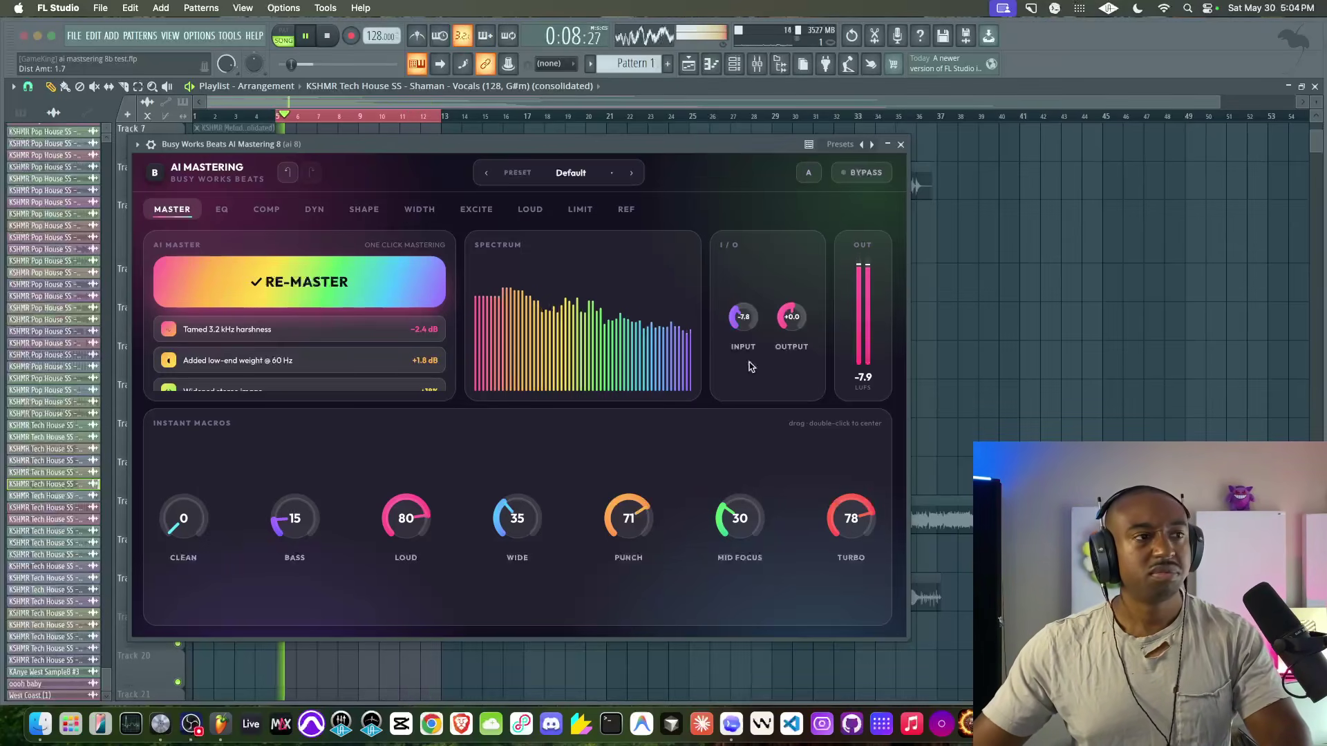
# Step: Check the adjusted master against the bypassed vocals and raise the Wide macro to 67
pyautogui.click(844, 177)
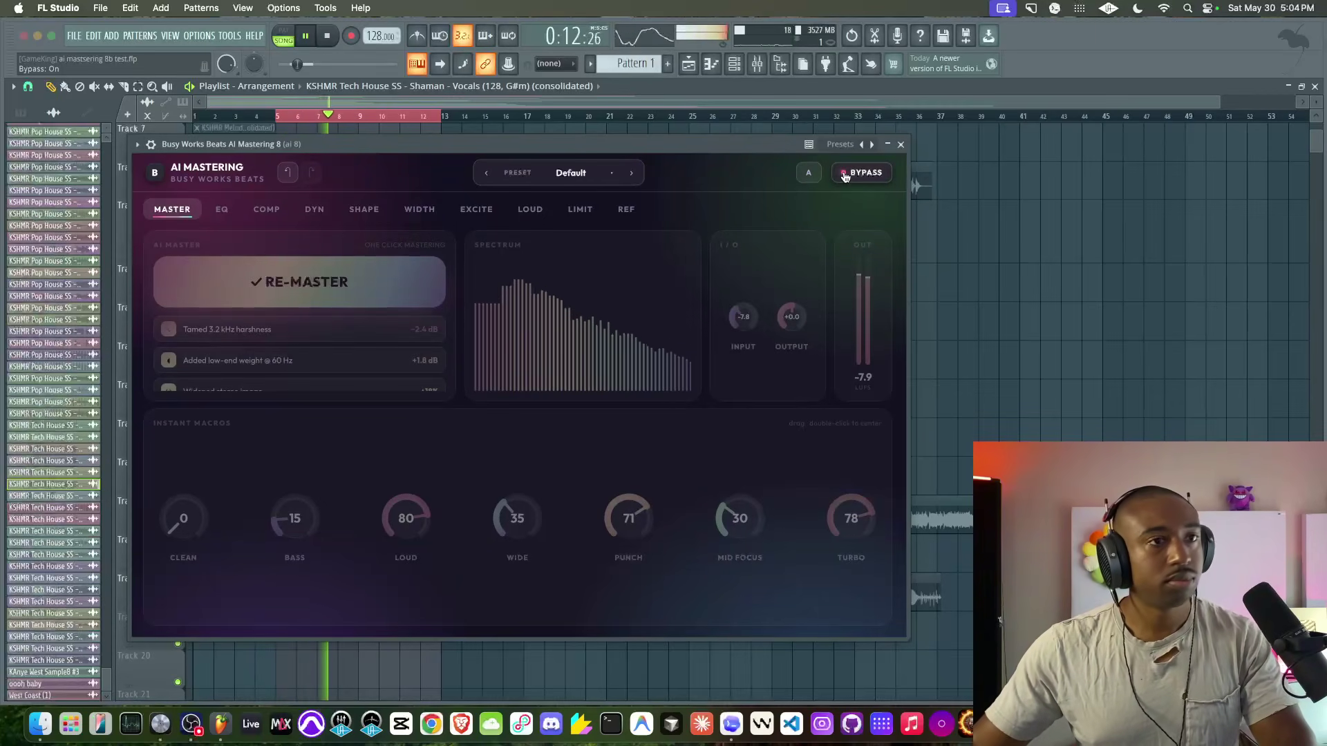
pyautogui.click(845, 177)
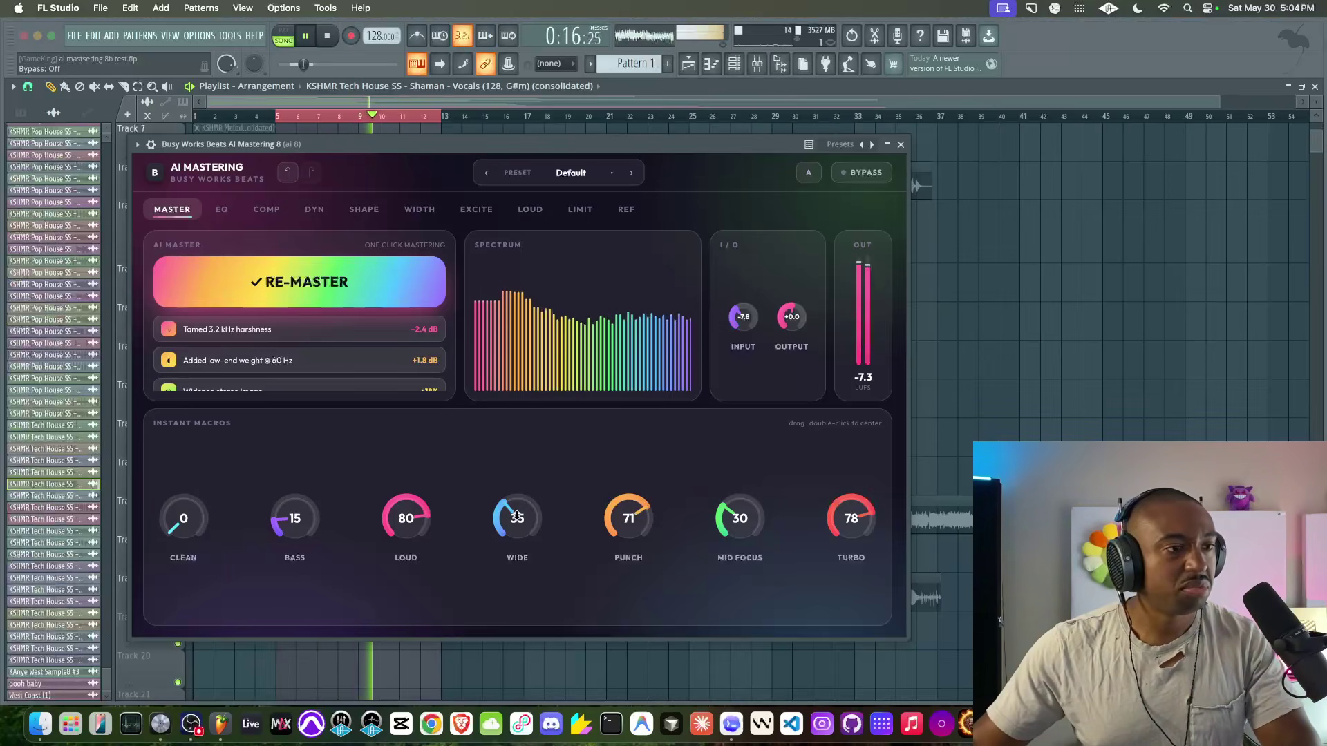
pyautogui.moveTo(518, 500); pyautogui.dragTo(538, 462)
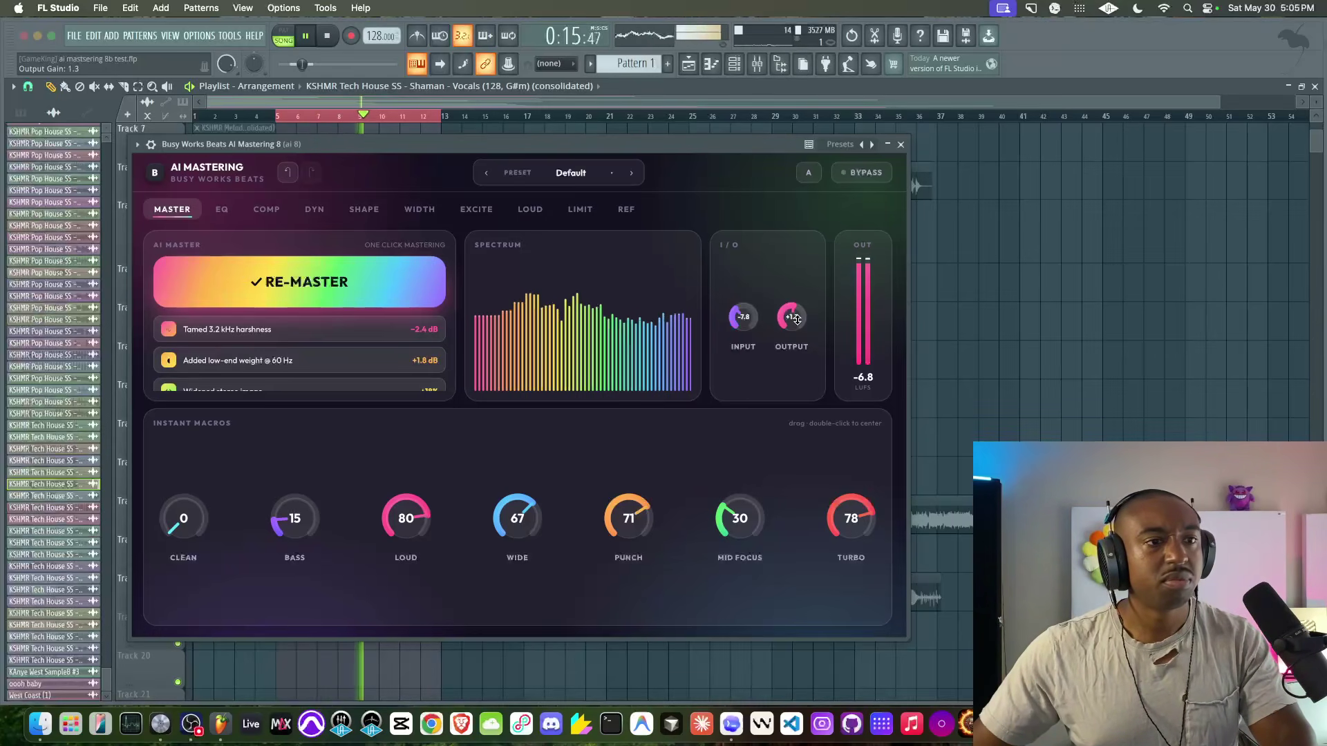
# Step: Raise the mastering plugin's output gain to +3.5 and replay the vocals from the start of the playback range
pyautogui.moveTo(796, 319); pyautogui.dragTo(796, 317)
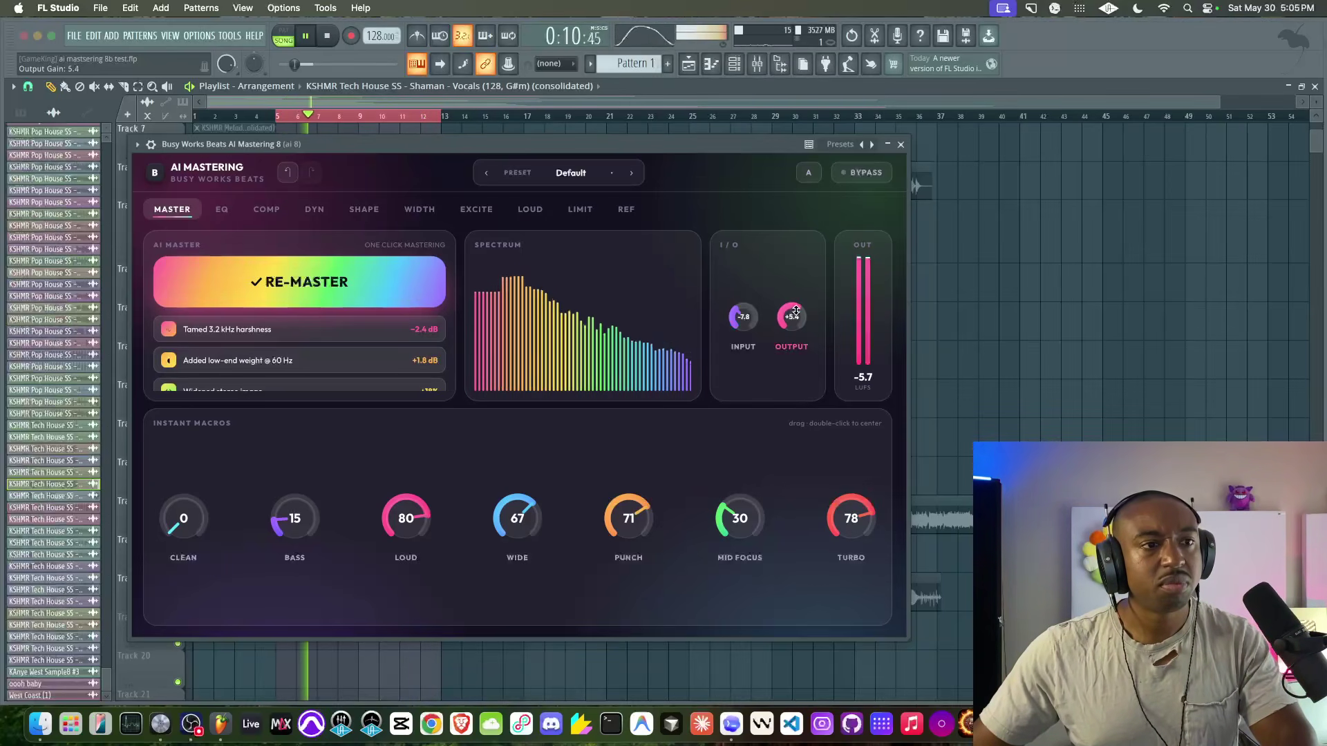
pyautogui.moveTo(796, 311); pyautogui.dragTo(796, 309)
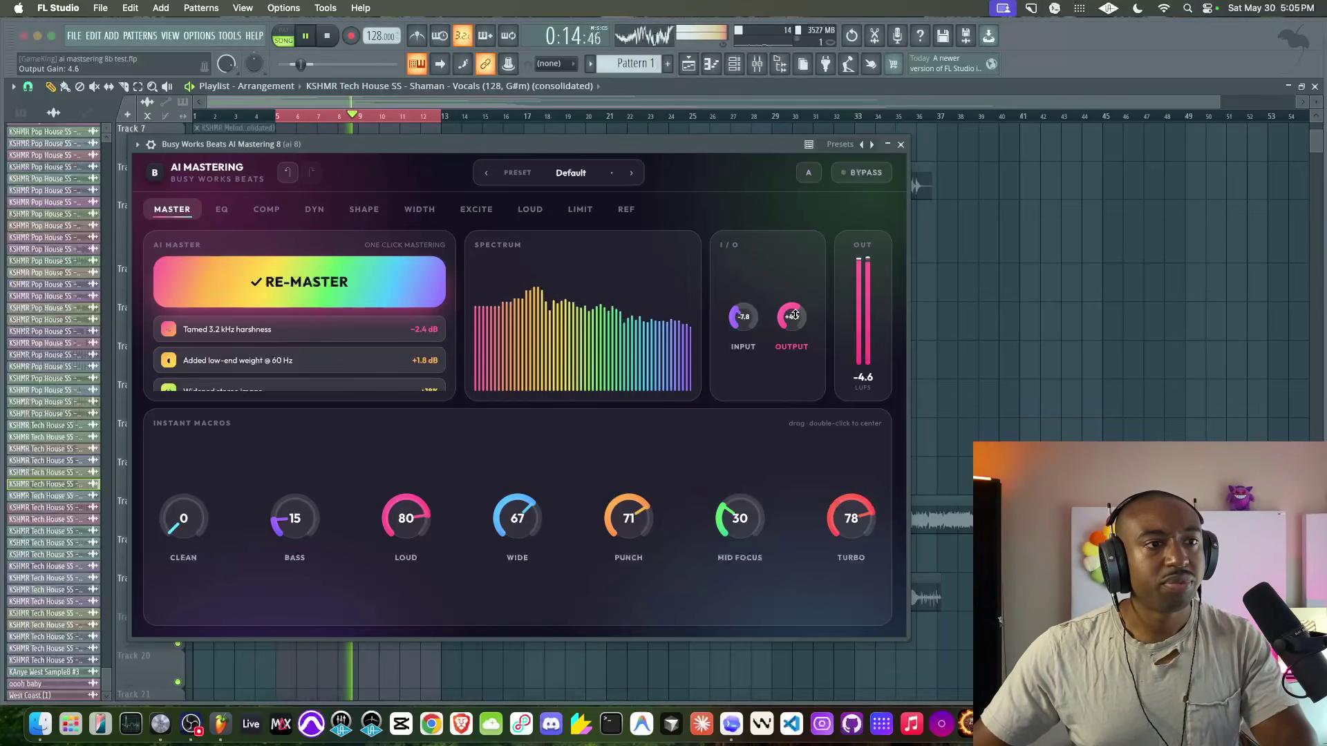
pyautogui.moveTo(796, 313); pyautogui.dragTo(793, 318)
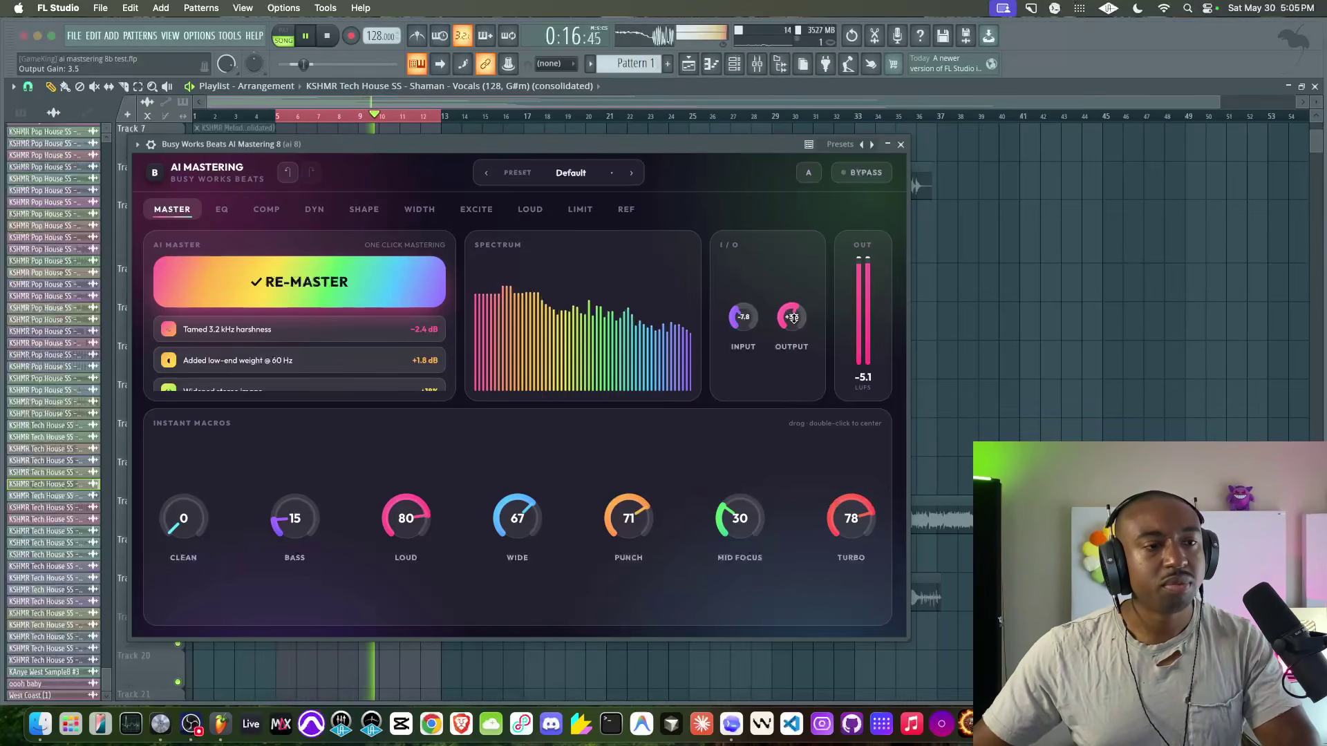
pyautogui.press('space')
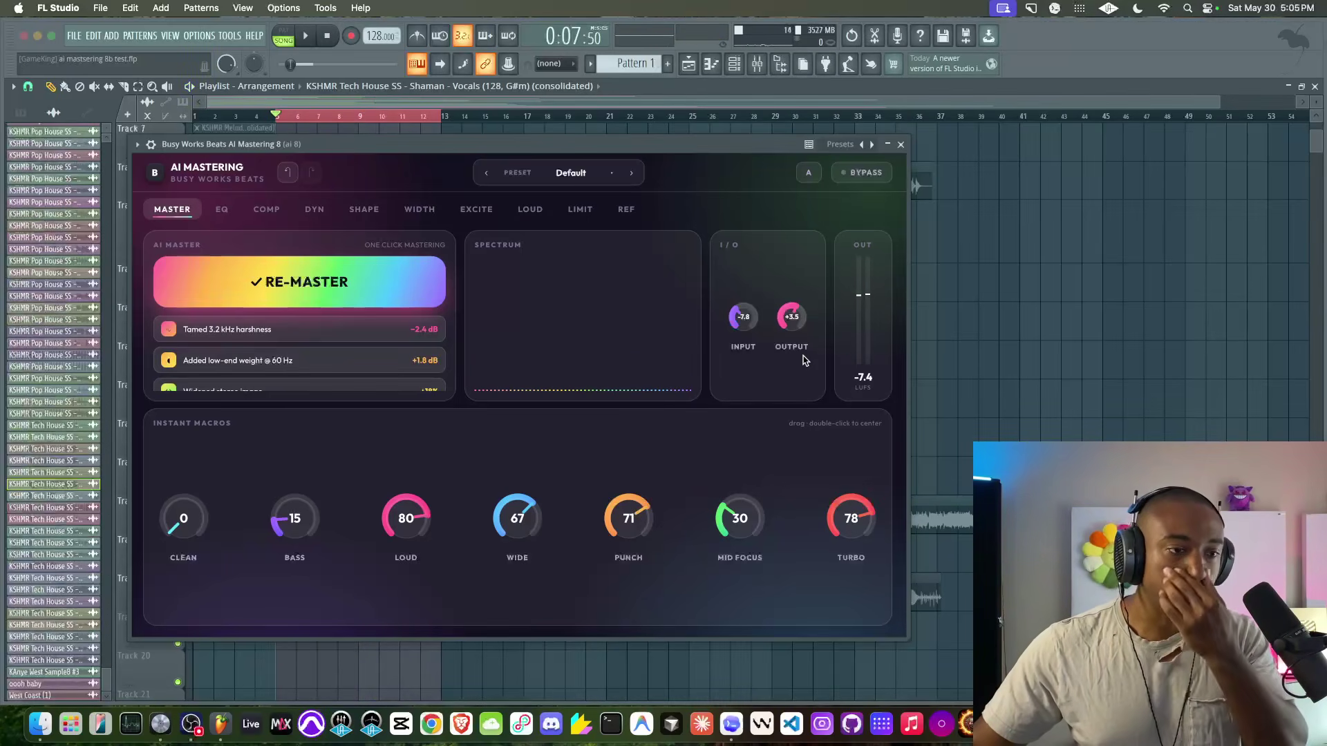
pyautogui.press('space')
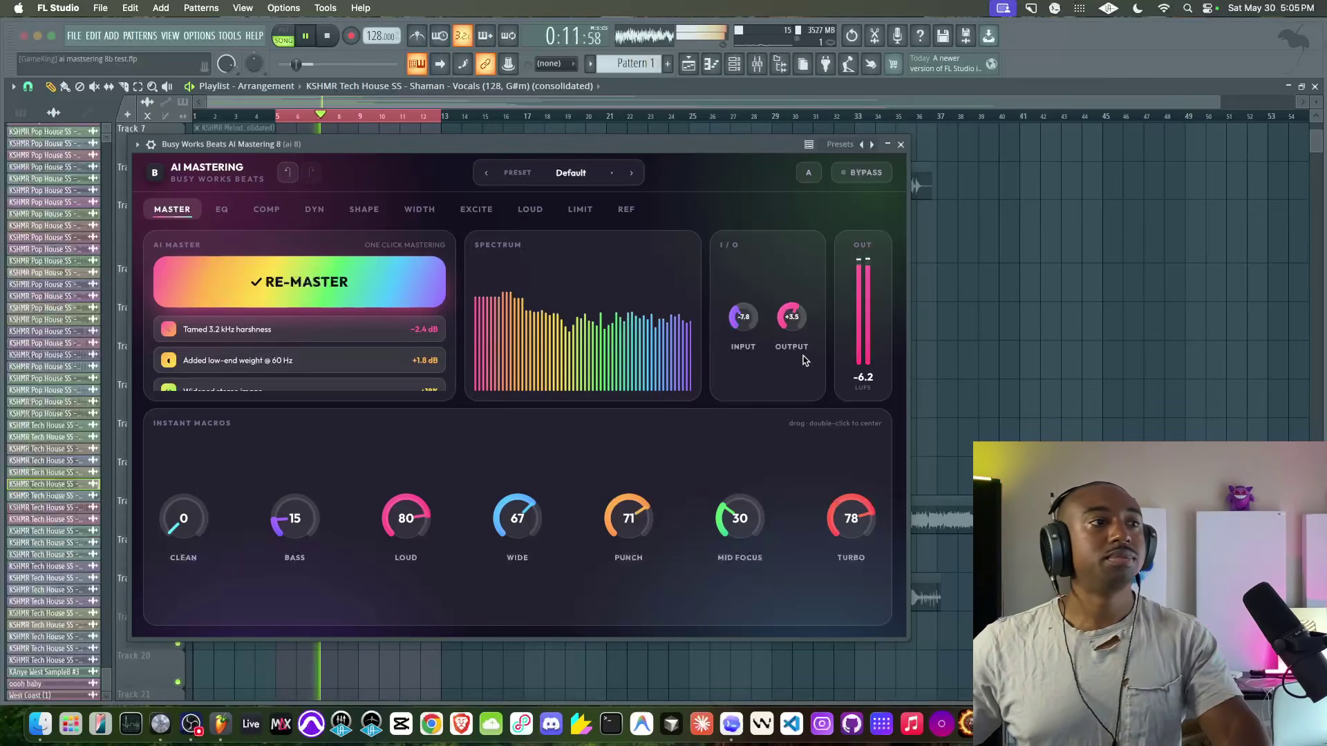
# Step: Compare the louder master with the bypassed vocals and lower the output gain to +1.6
pyautogui.click(878, 175)
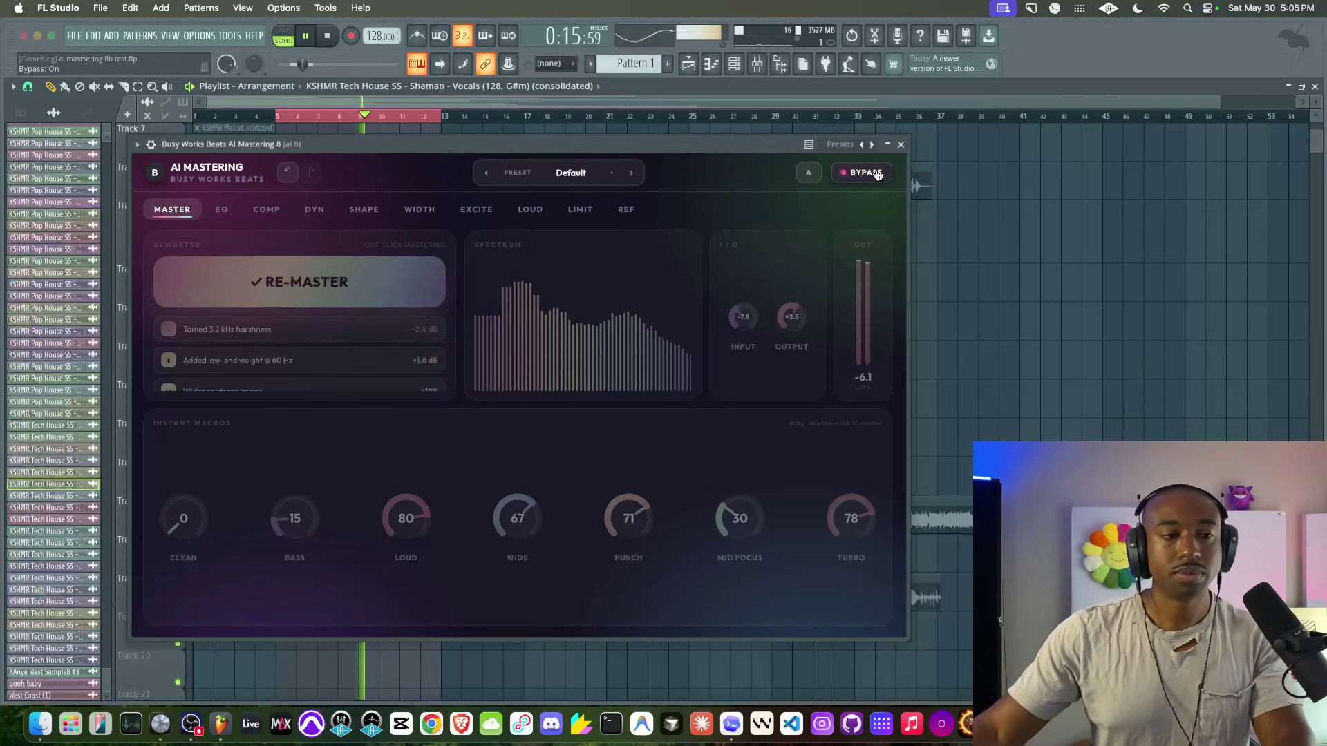
pyautogui.click(878, 174)
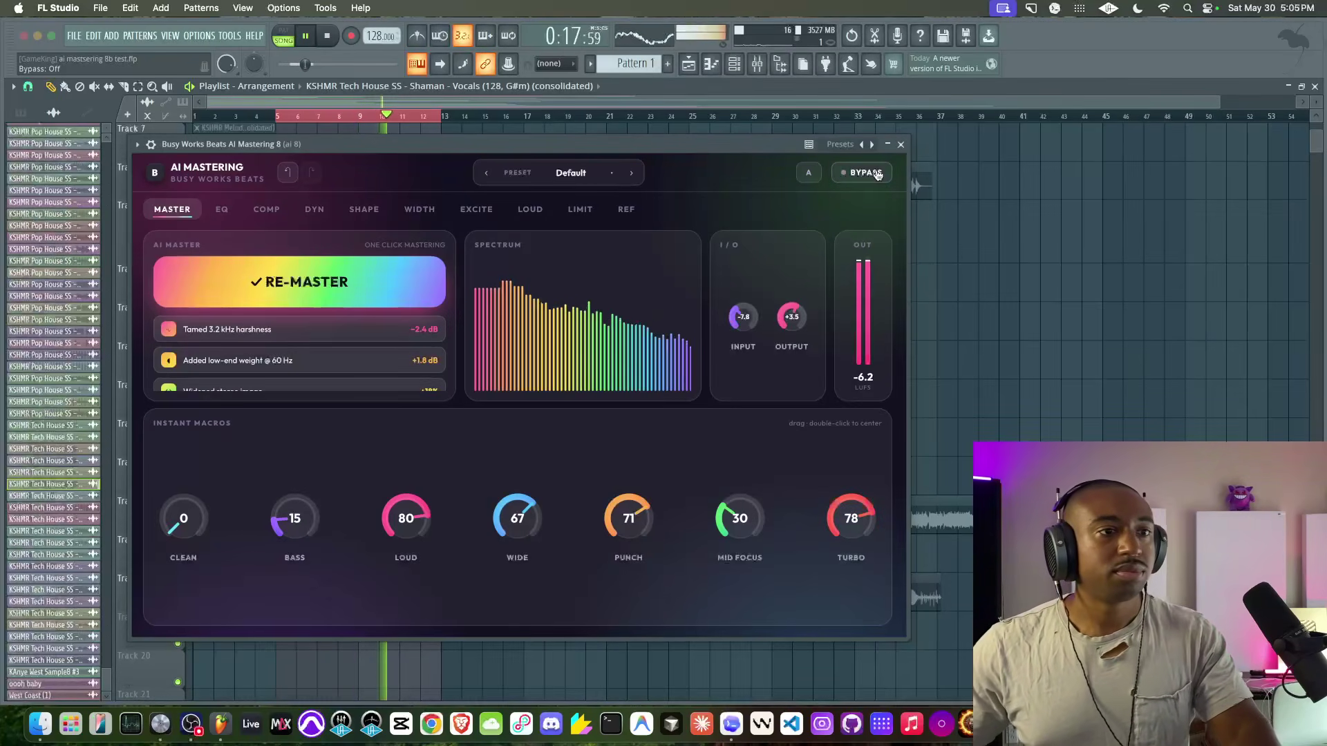
pyautogui.moveTo(791, 315); pyautogui.dragTo(791, 326)
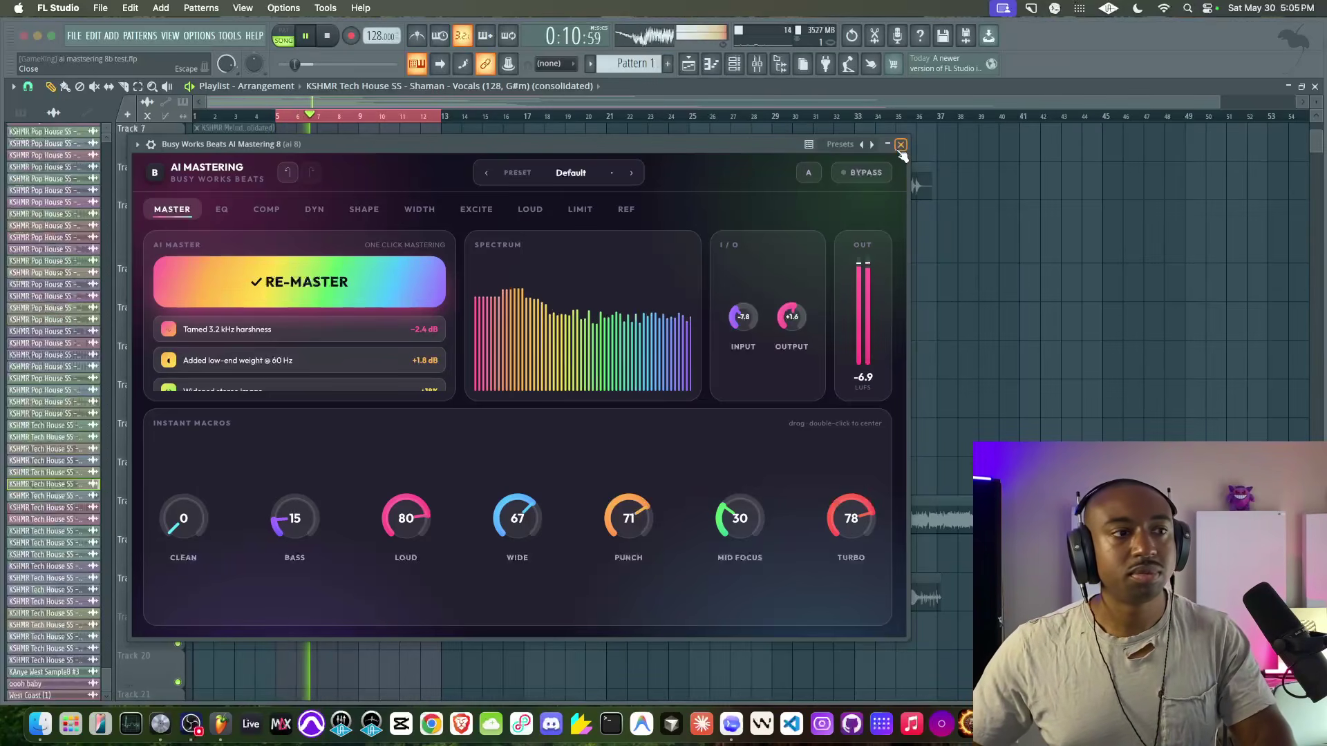
# Step: Bypass the mastering plugin, stop playback and close the plugin window
pyautogui.click(881, 176)
pyautogui.press('space')
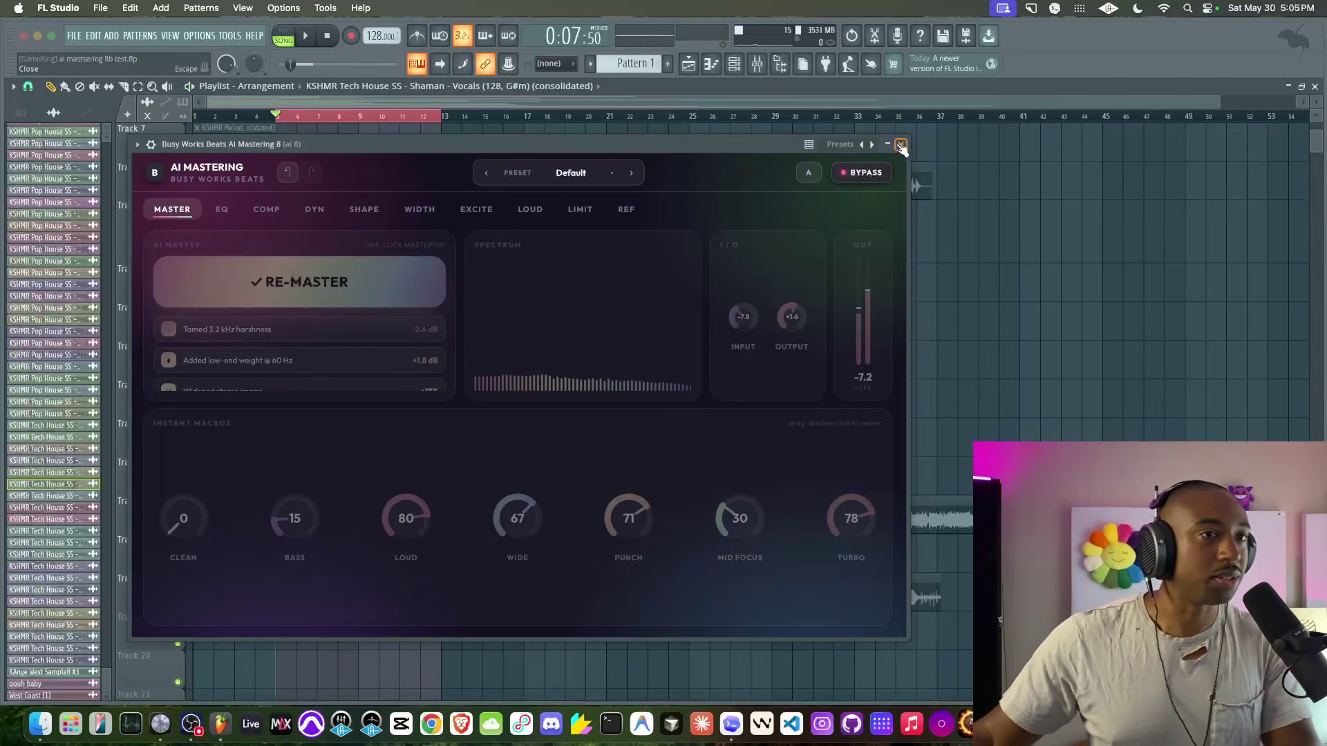
pyautogui.click(901, 145)
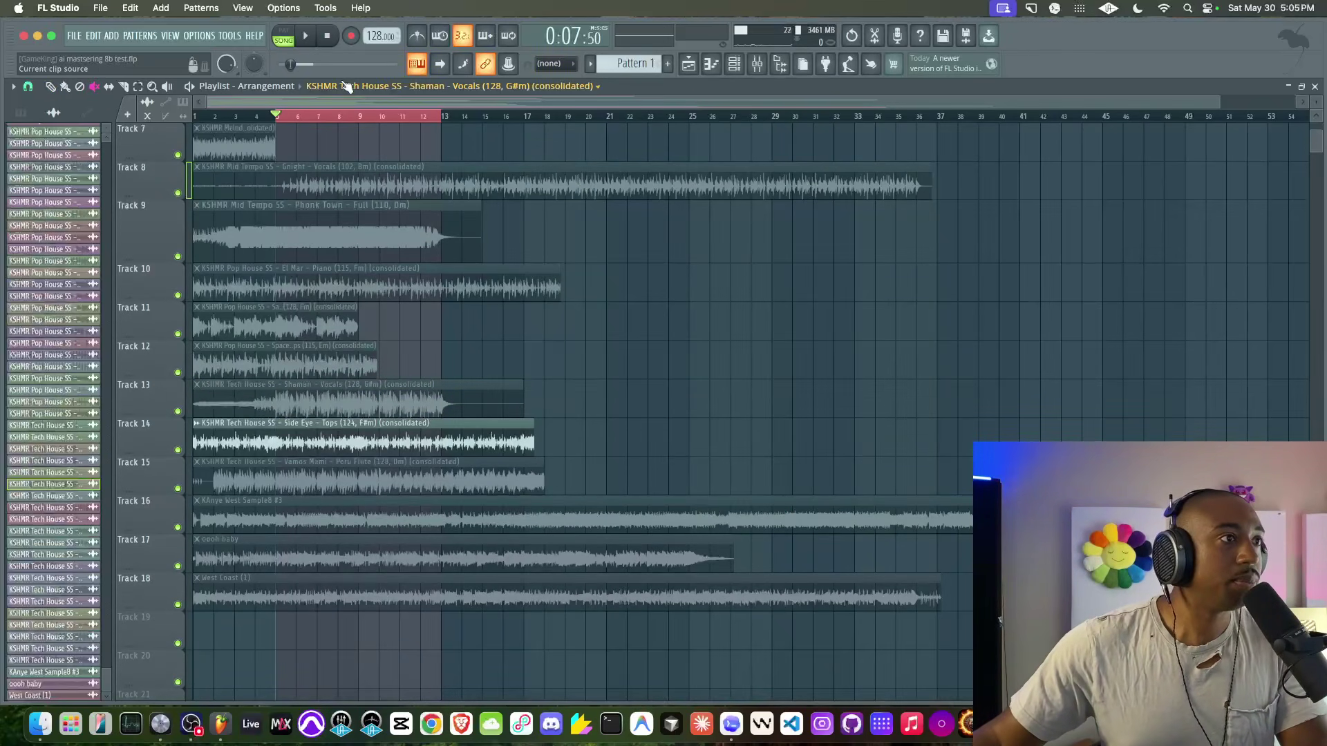
# Step: Set the tempo to 124 for the Side Eye Tops clip on track 14 and the playback range to bars 1 through 16
pyautogui.moveTo(381, 36); pyautogui.dragTo(381, 55)
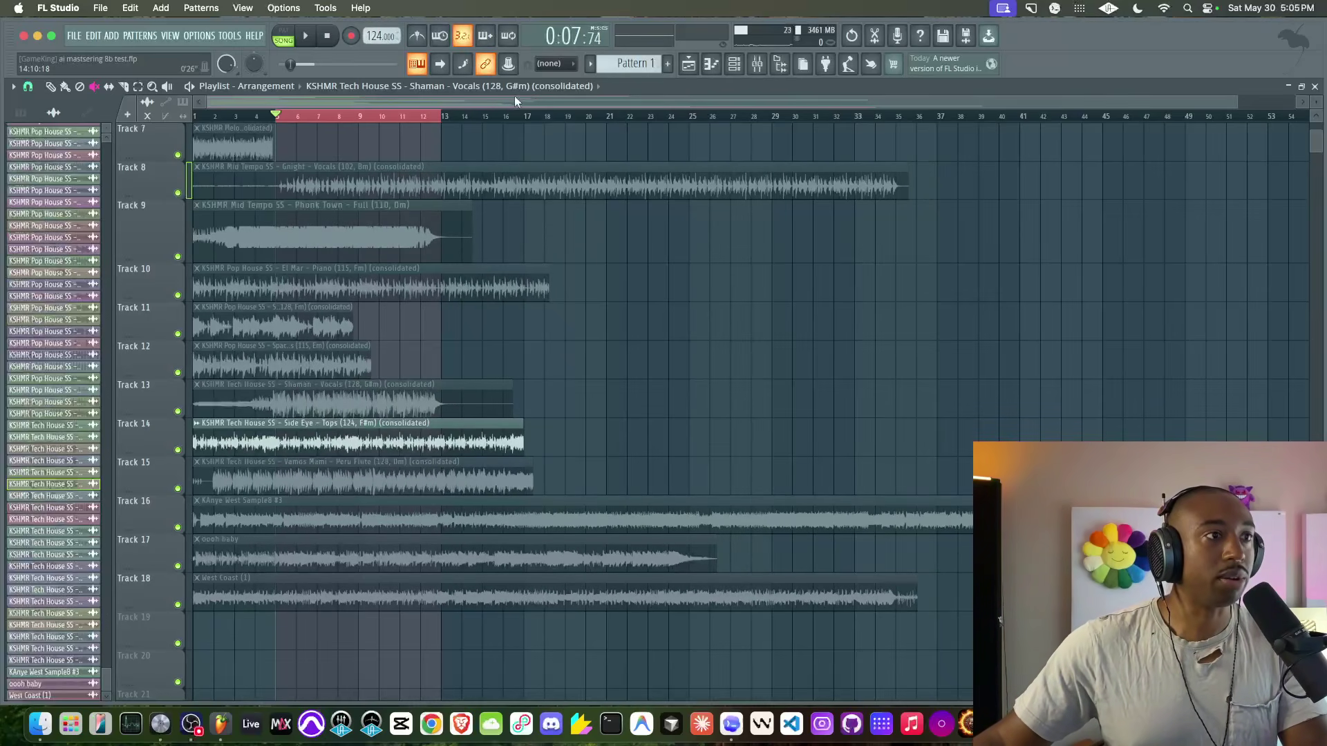
pyautogui.moveTo(533, 117); pyautogui.dragTo(2, 104)
pyautogui.click(521, 353)
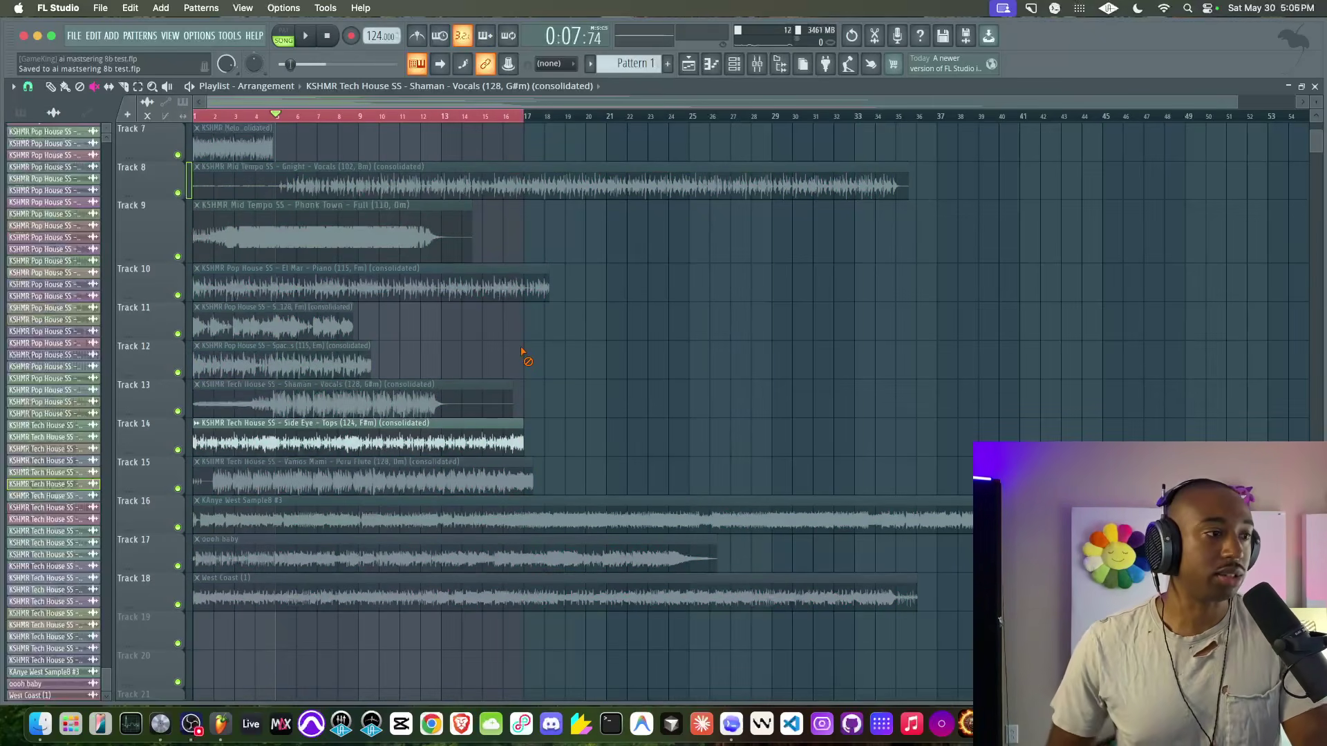
pyautogui.press('space')
# Step: Reopen AI Mastering 8 from the ai 8 mixer track, turn its bypass off and load the Init preset
pyautogui.click(756, 64)
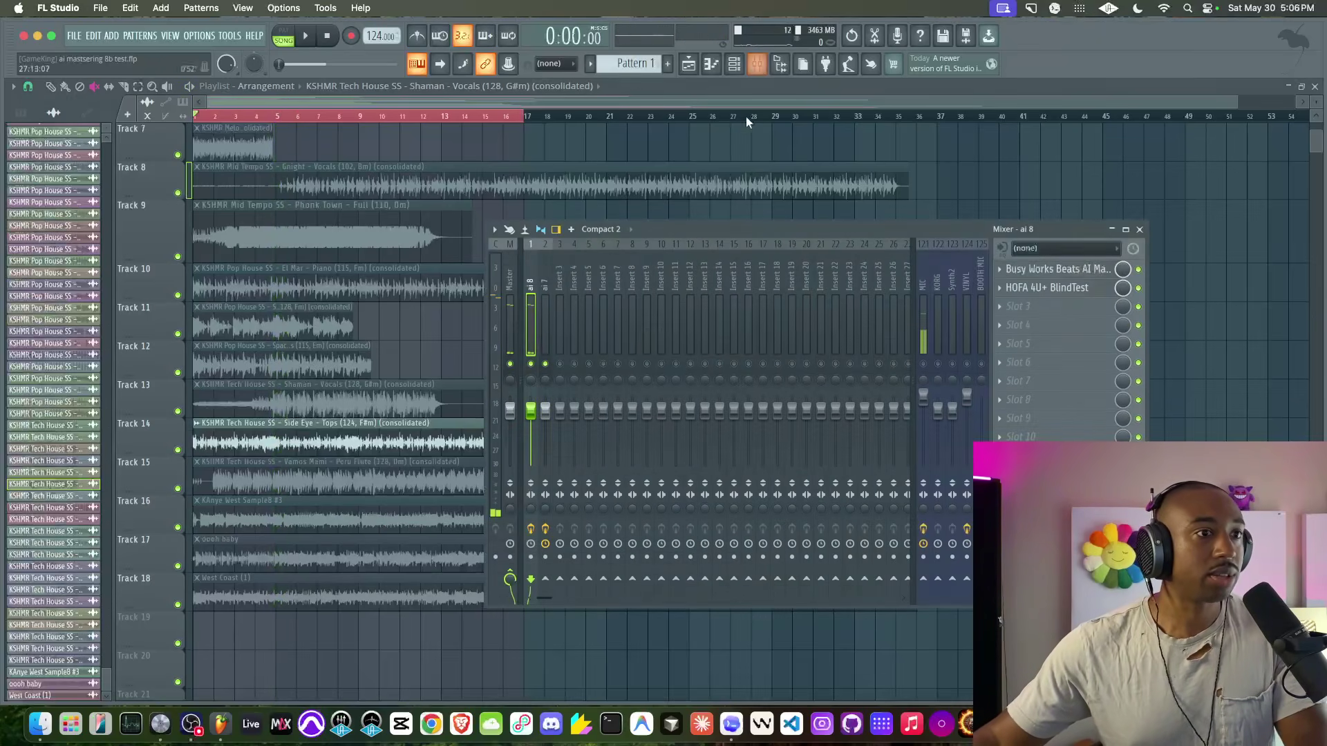
pyautogui.click(1057, 269)
pyautogui.click(866, 172)
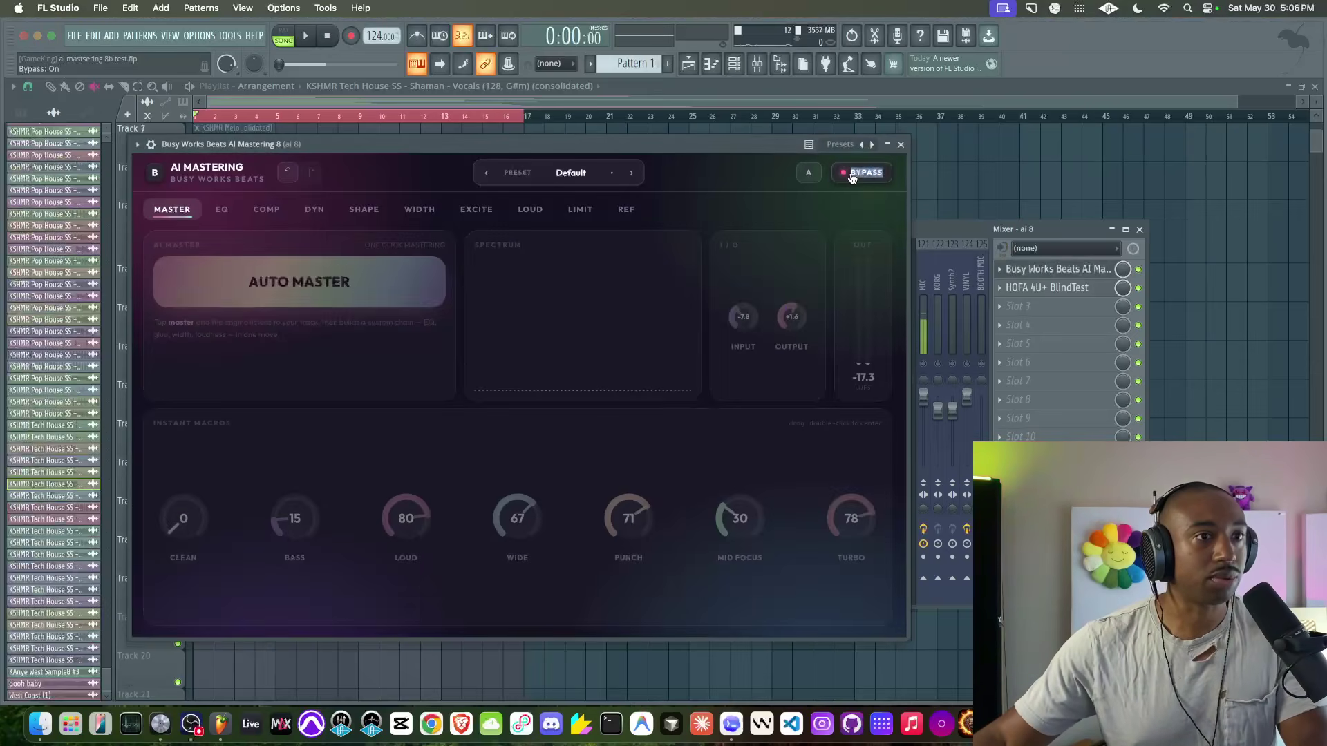
pyautogui.click(866, 172)
pyautogui.click(577, 173)
pyautogui.click(542, 208)
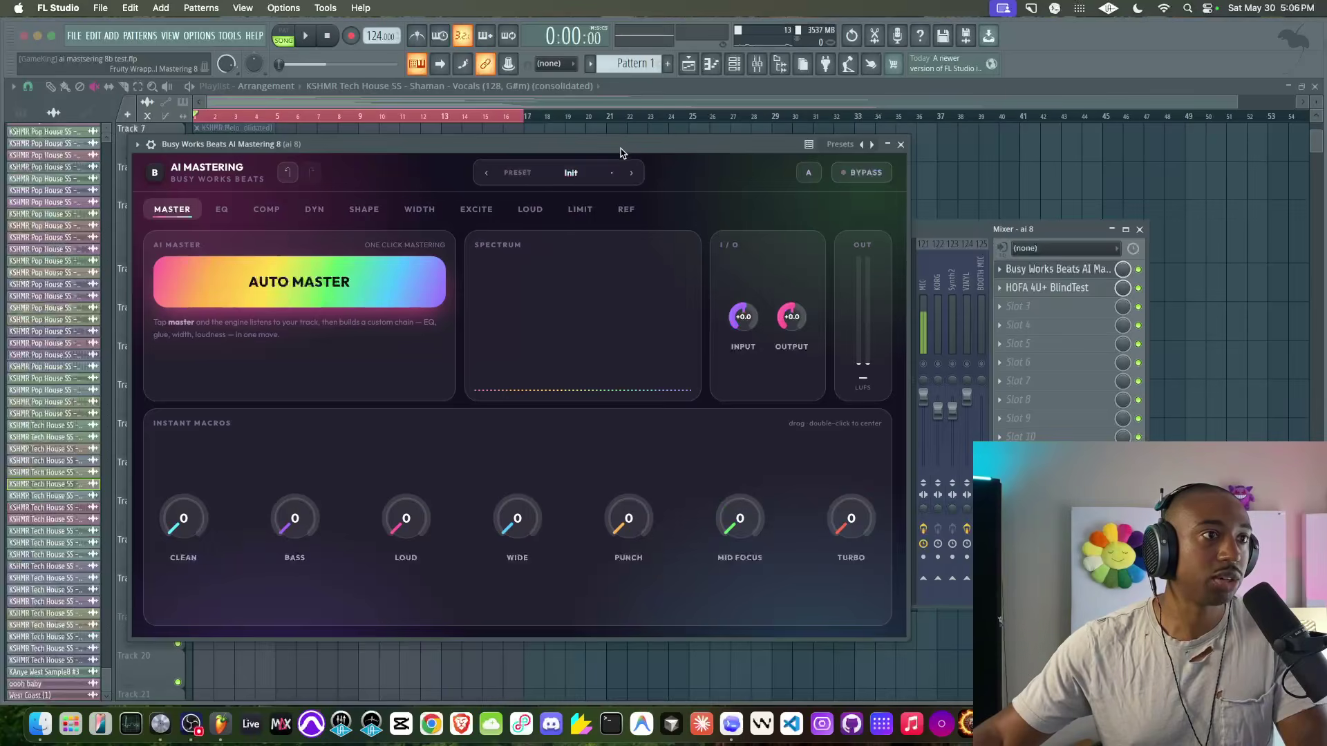
pyautogui.moveTo(621, 152); pyautogui.dragTo(939, 181)
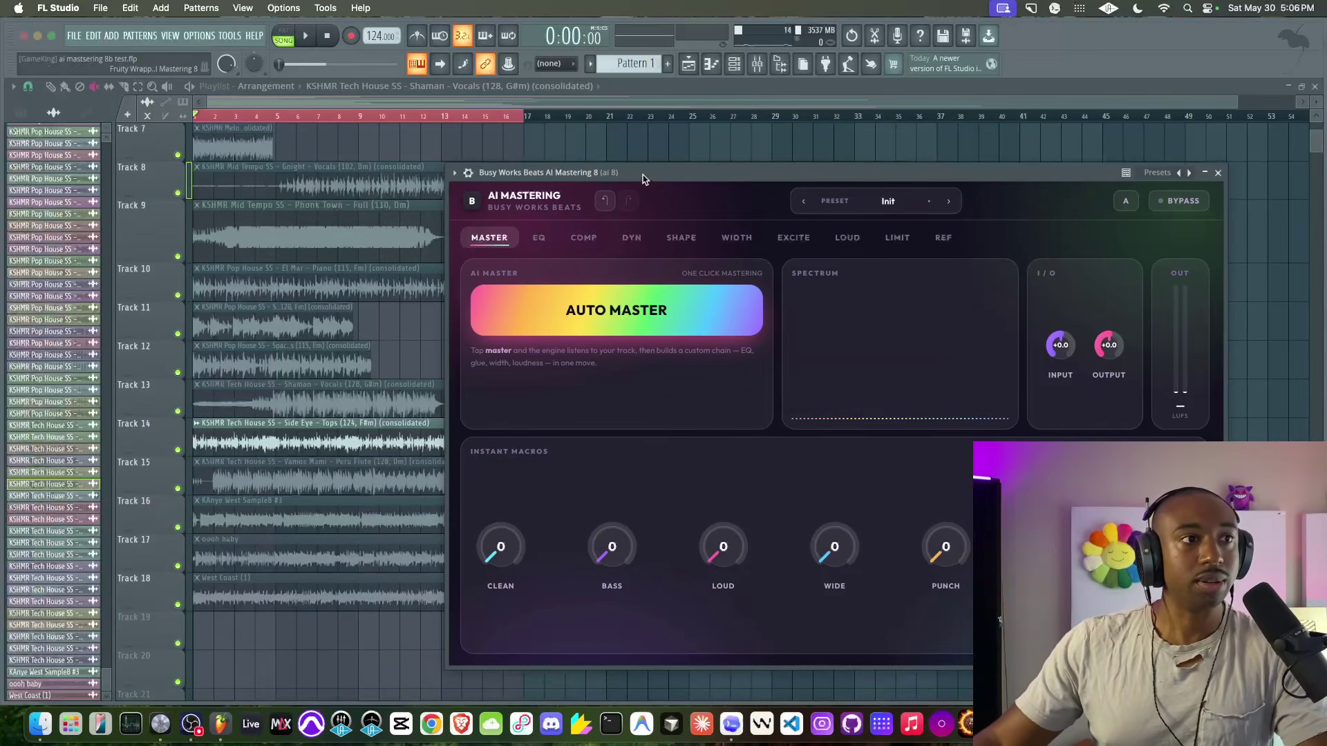
pyautogui.moveTo(646, 177); pyautogui.dragTo(432, 134)
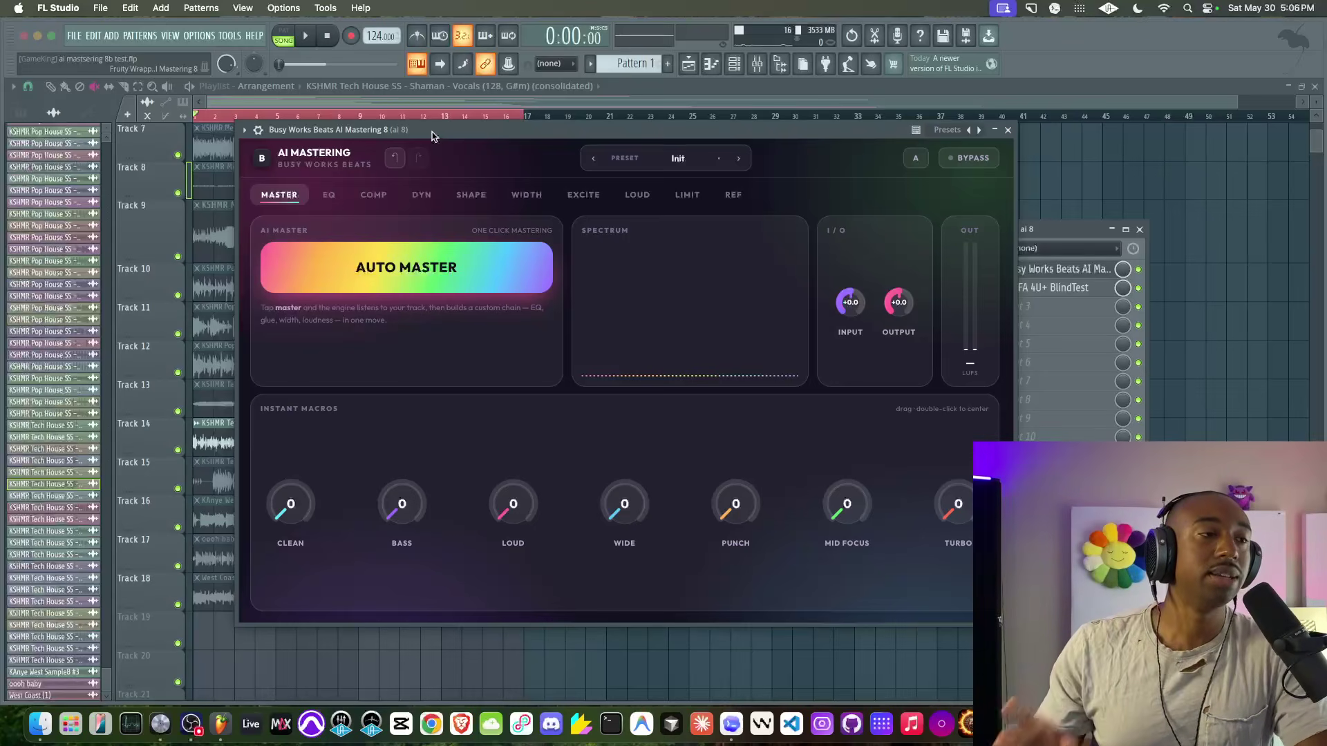
pyautogui.moveTo(432, 135); pyautogui.dragTo(394, 135)
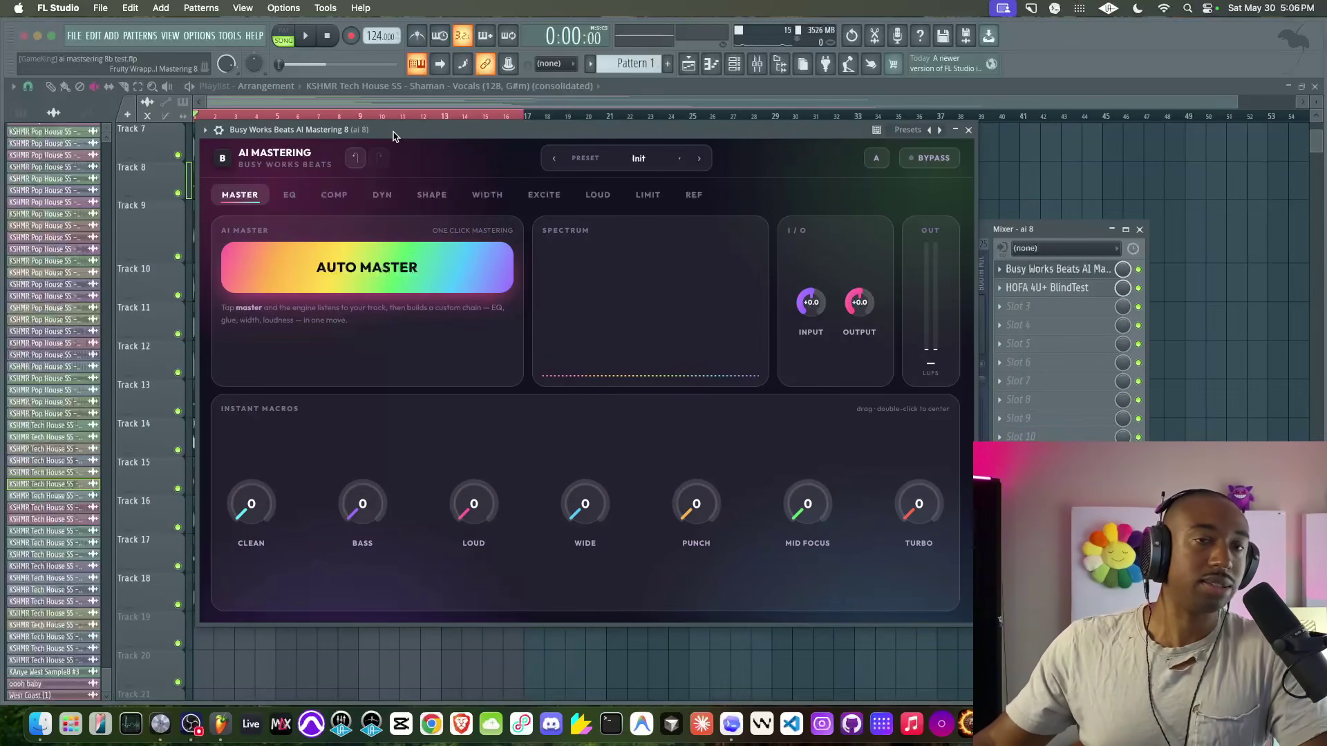
pyautogui.moveTo(483, 138); pyautogui.dragTo(417, 138)
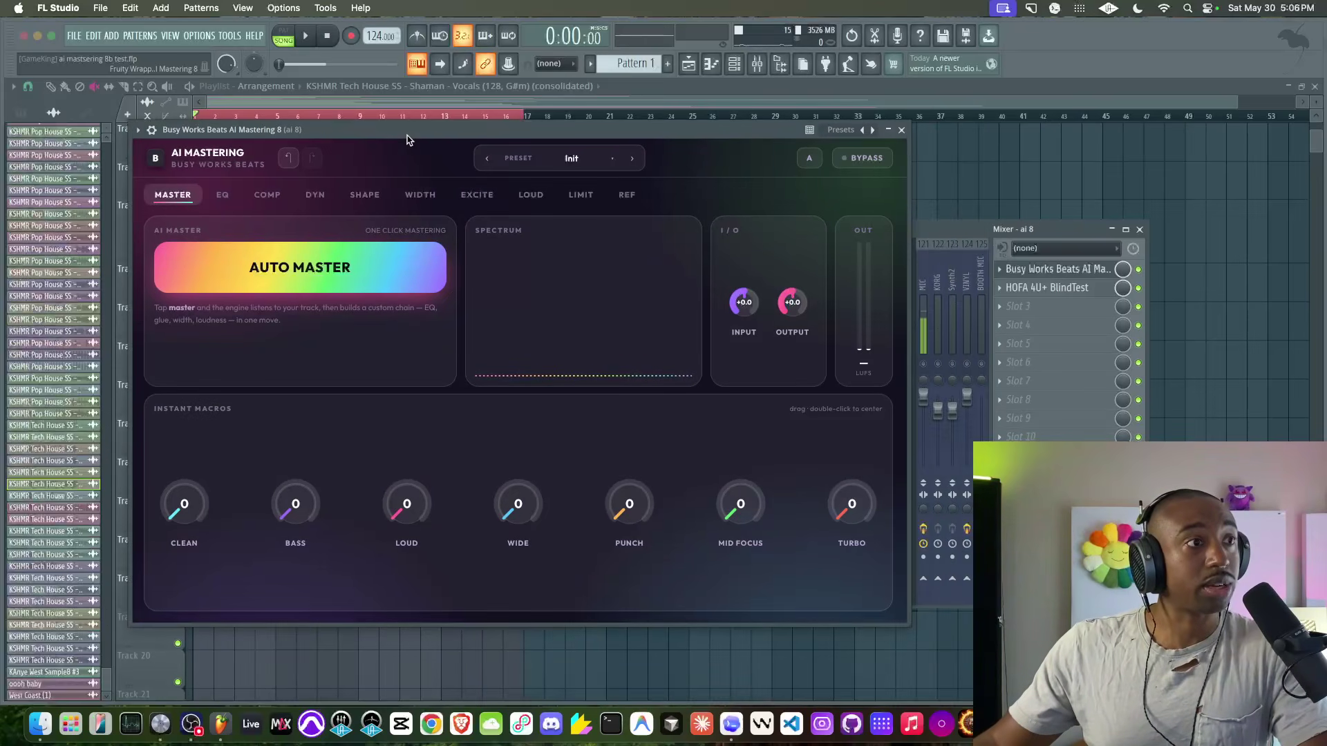
# Step: Play the Side Eye Tops clip and auto-master it
pyautogui.press('space')
pyautogui.moveTo(626, 136); pyautogui.dragTo(703, 131)
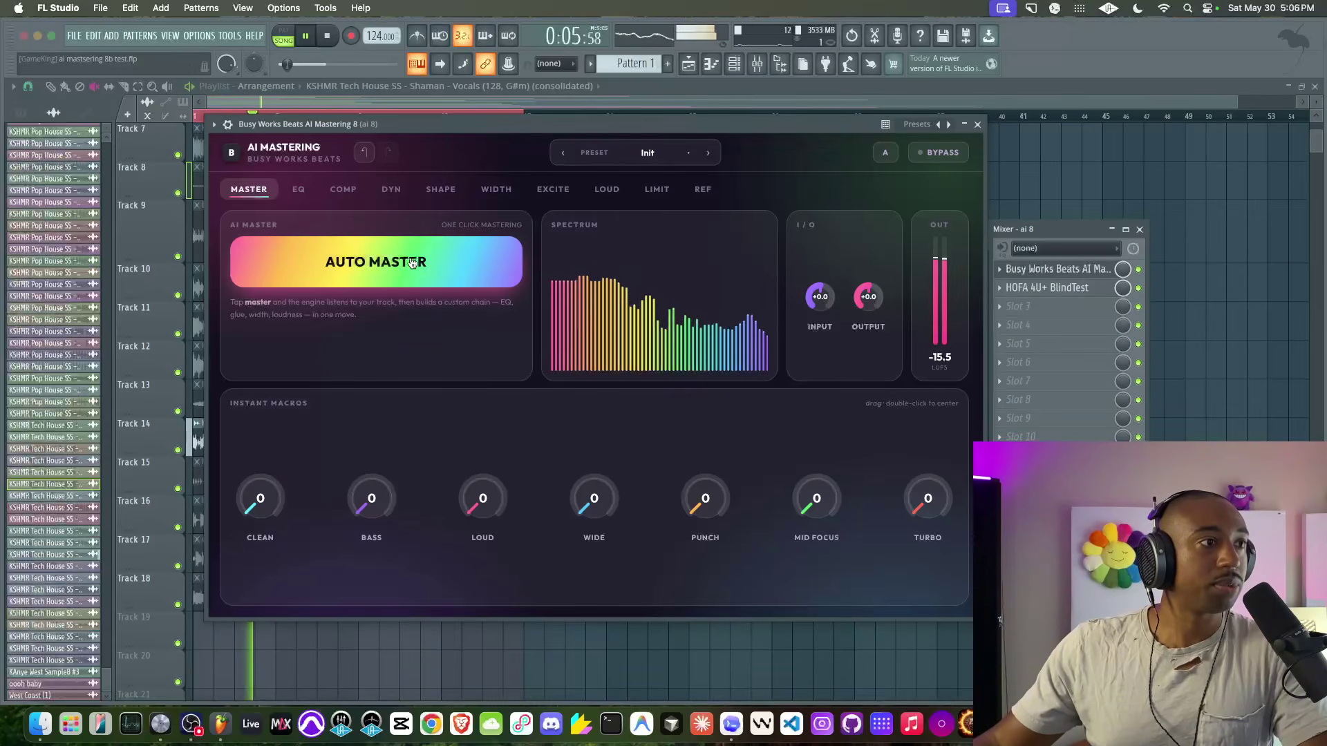
pyautogui.moveTo(443, 133)
pyautogui.mouseDown()
pyautogui.moveTo(722, 242)
pyautogui.moveTo(626, 175)
pyautogui.moveTo(449, 129)
pyautogui.mouseUp()
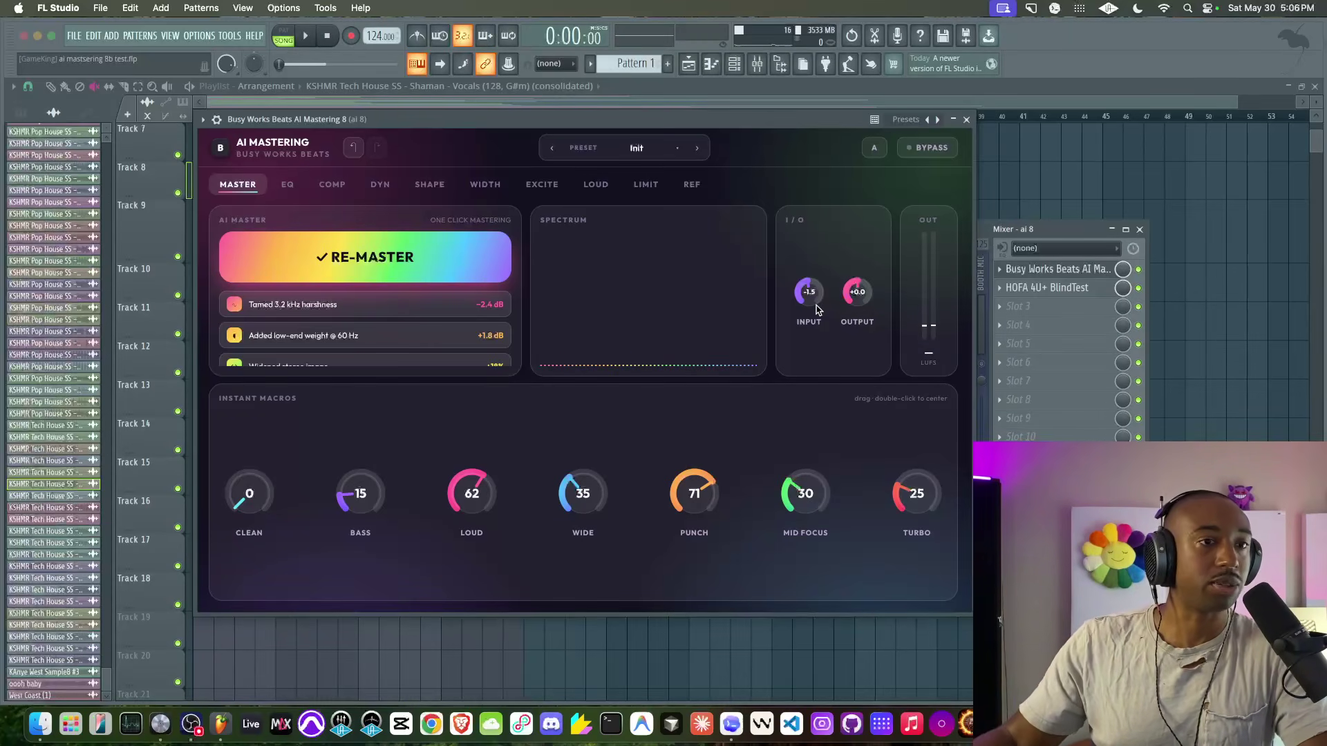
# Step: Replay the auto-mastered Side Eye Tops clip and compare it repeatedly with the bypassed signal
pyautogui.press('space')
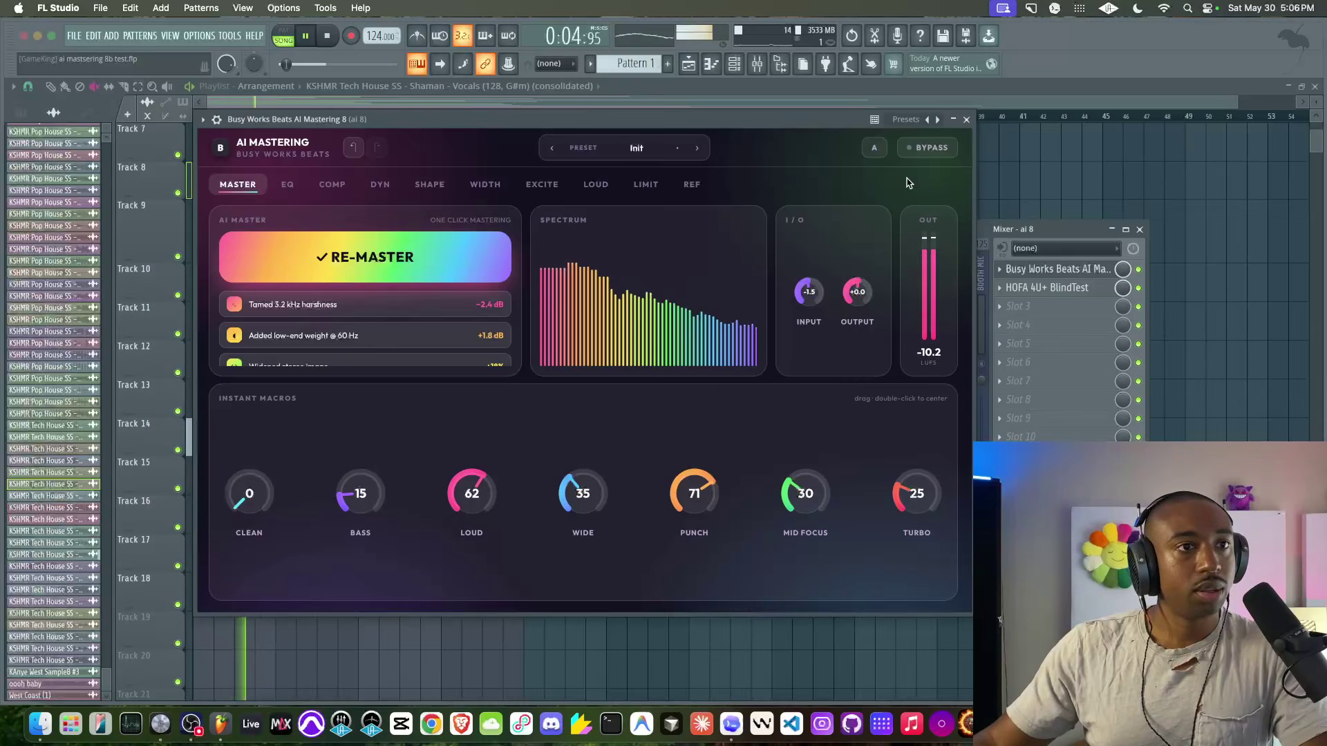
pyautogui.click(931, 149)
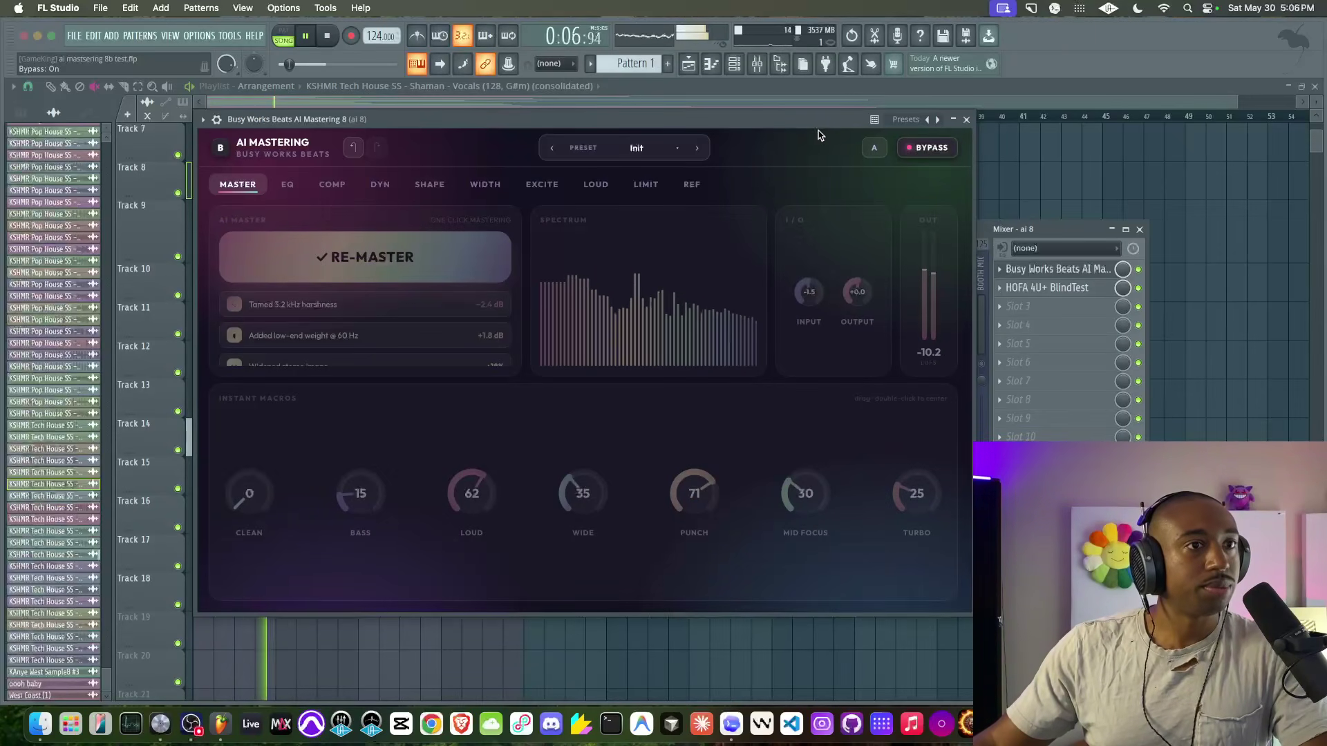
pyautogui.moveTo(837, 150); pyautogui.dragTo(872, 167)
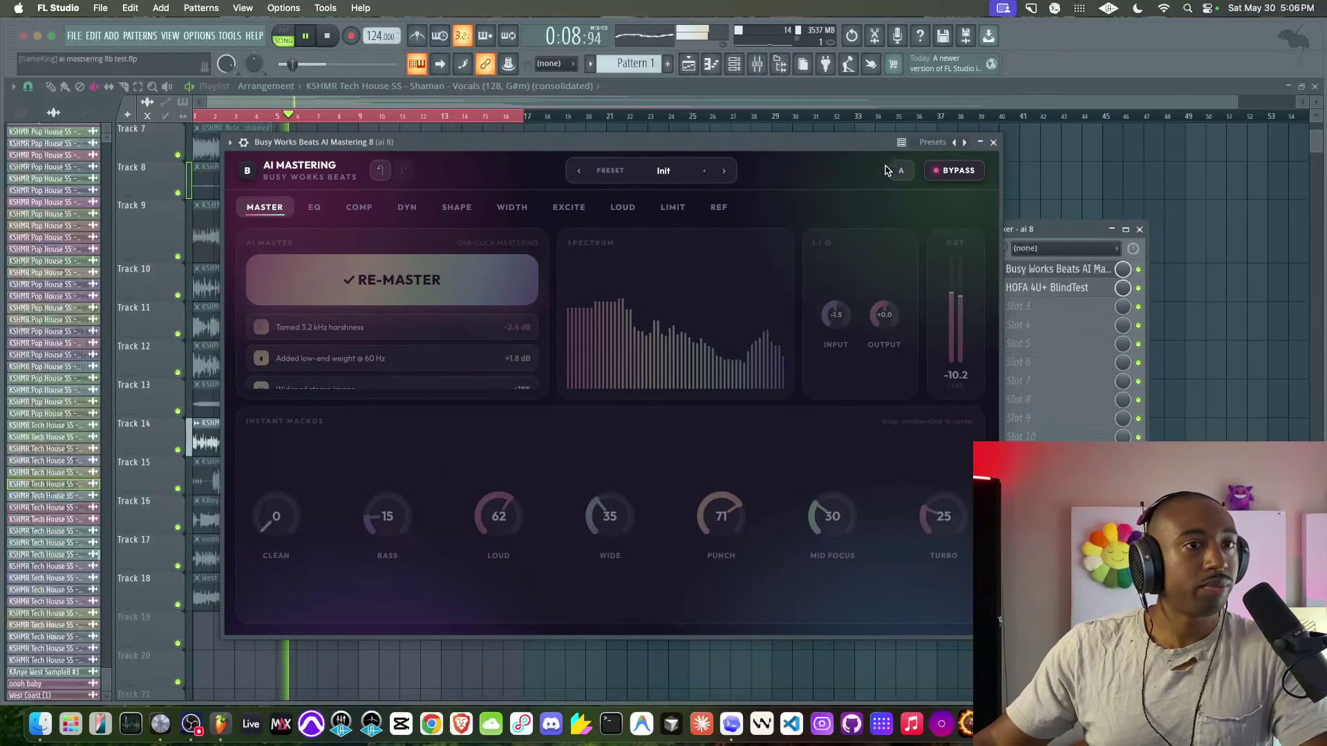
pyautogui.click(956, 173)
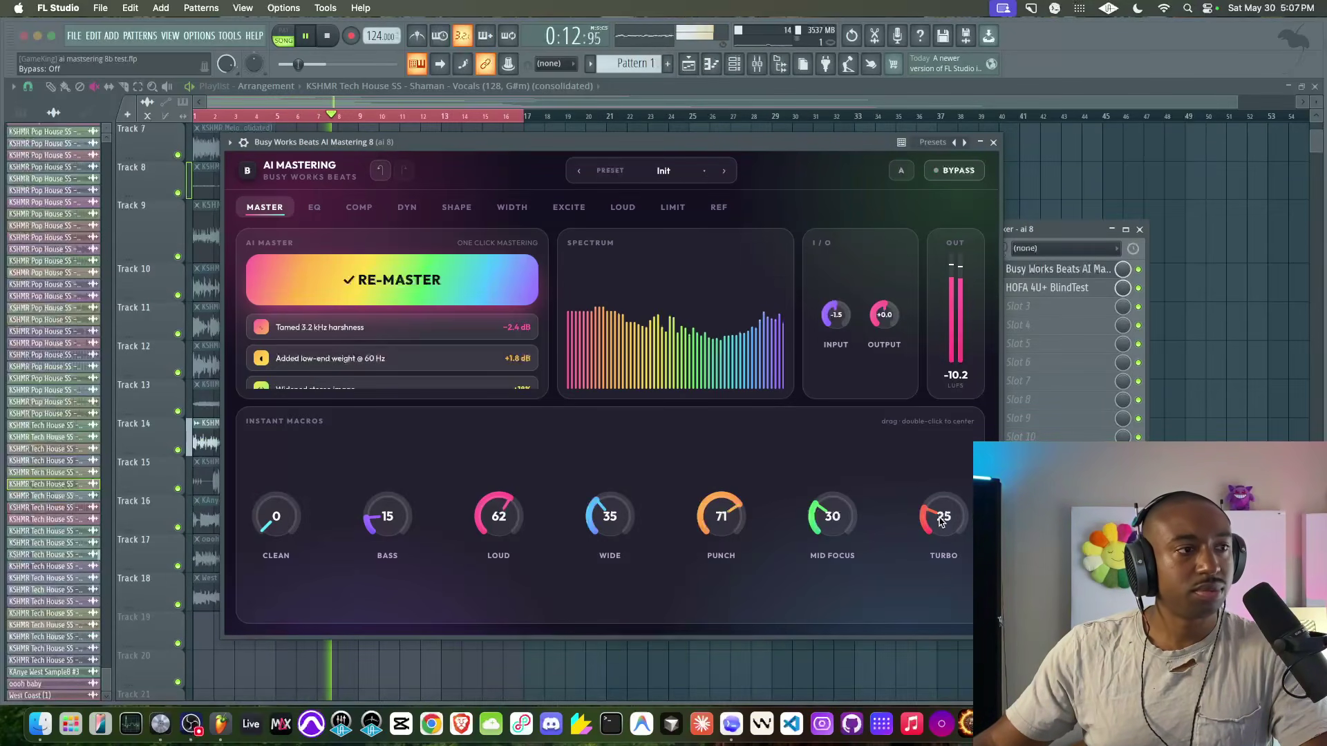
pyautogui.moveTo(543, 142); pyautogui.dragTo(665, 167)
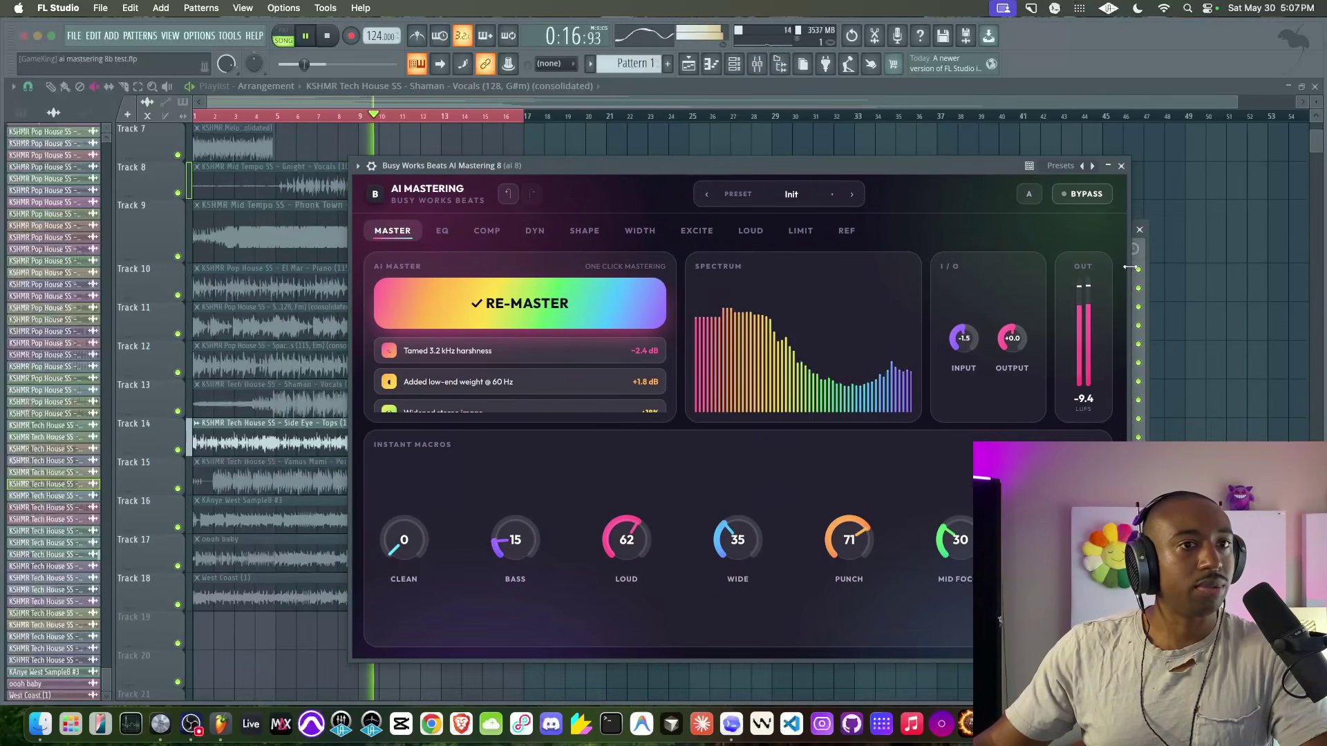
pyautogui.click(1086, 194)
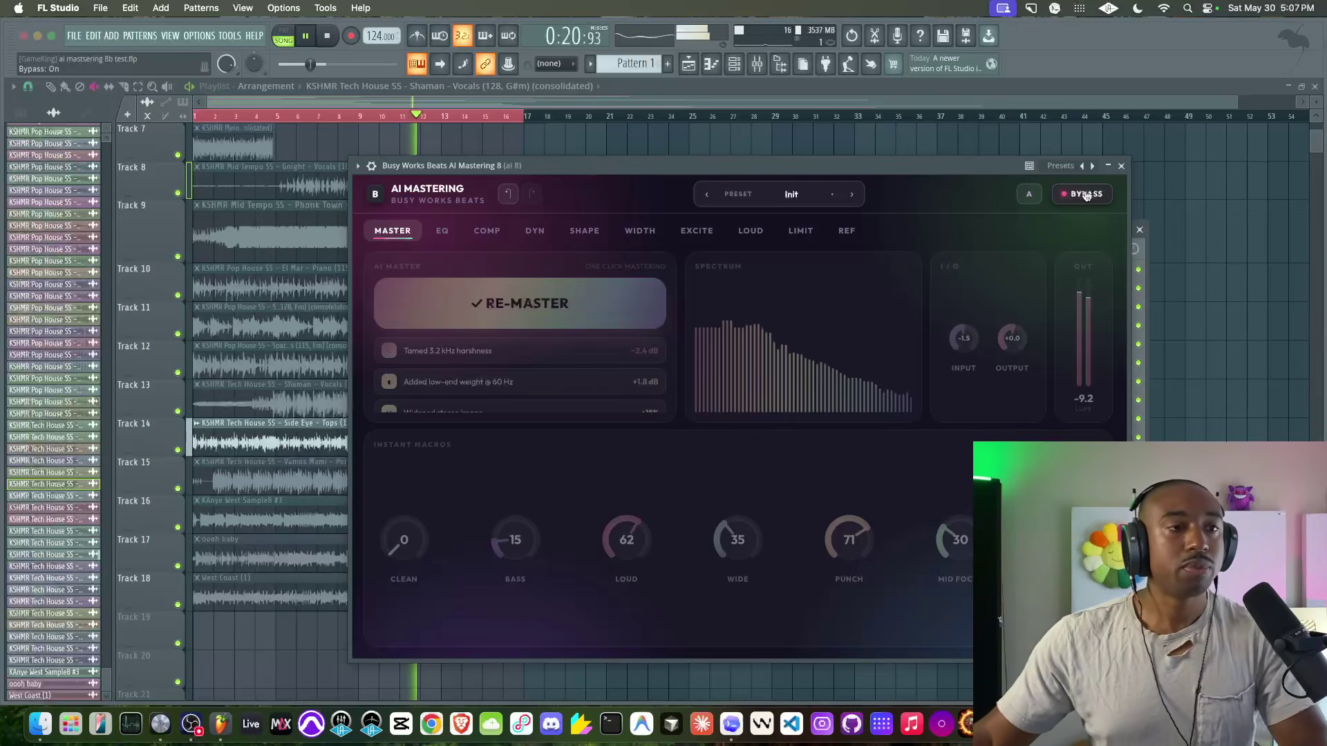
pyautogui.click(1086, 194)
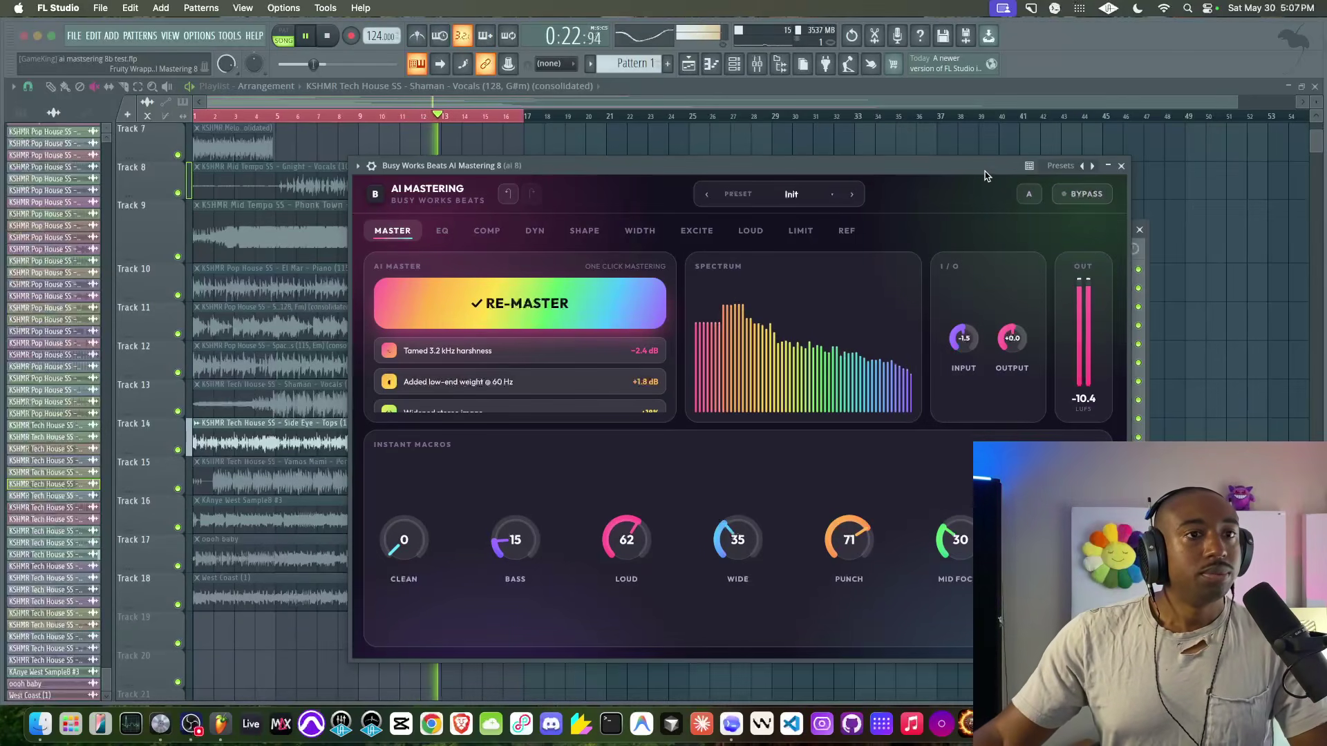
# Step: Set the Wide macro to 43, Mid Focus to 32 and the output gain to +1.9 while the Side Eye Tops clip plays
pyautogui.moveTo(898, 231); pyautogui.dragTo(818, 160)
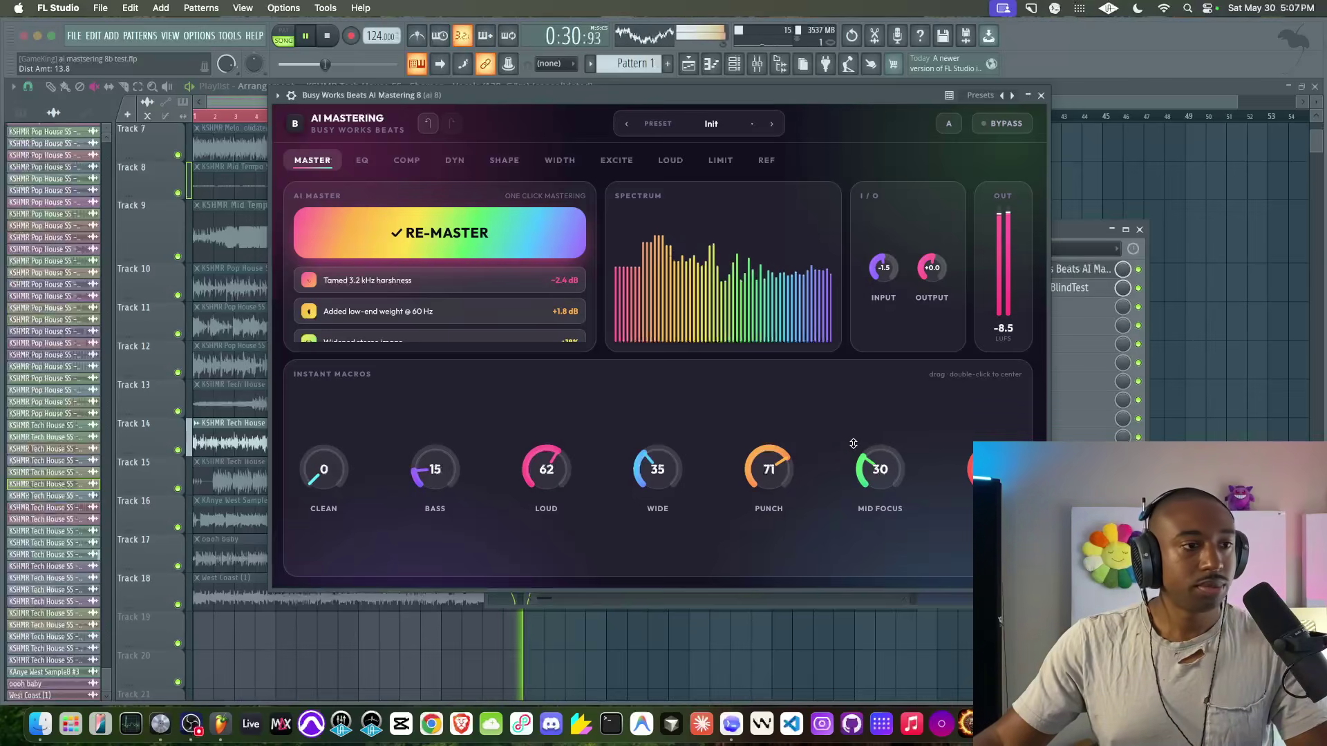
pyautogui.moveTo(659, 462); pyautogui.dragTo(696, 451)
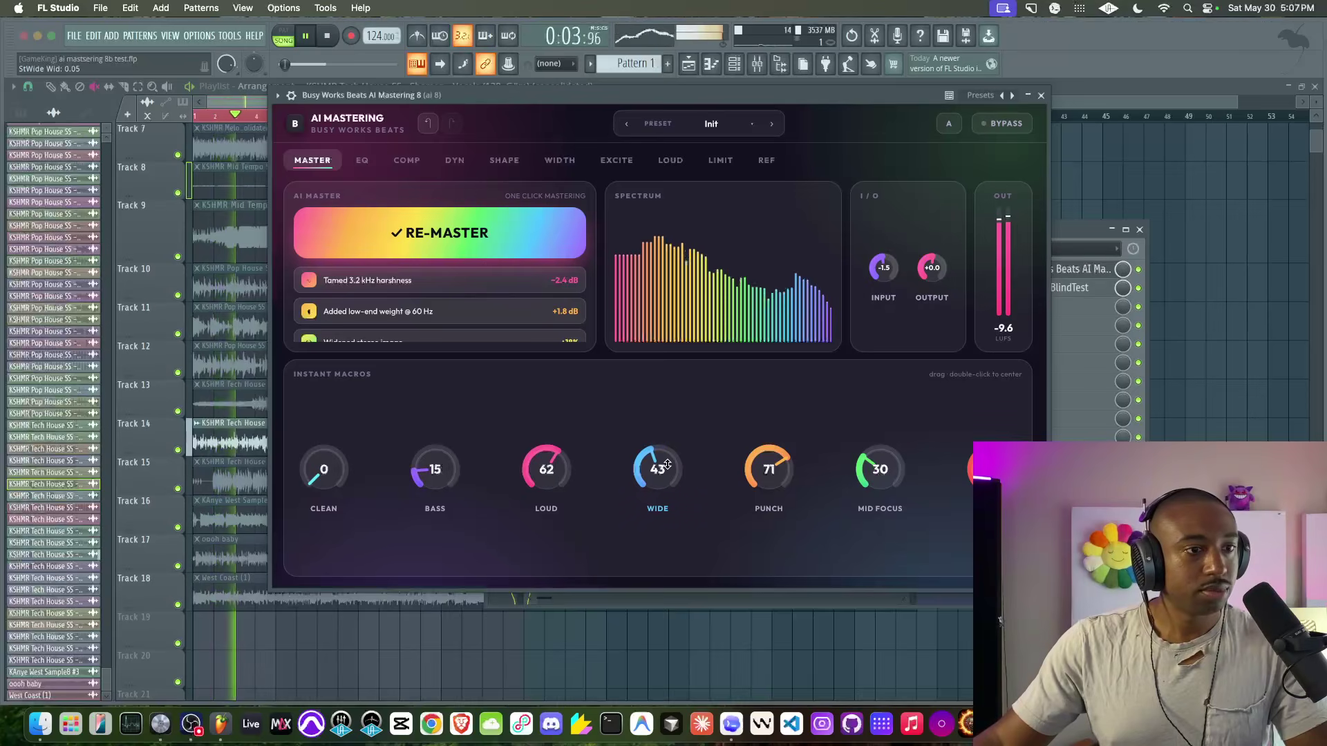
pyautogui.moveTo(890, 469); pyautogui.dragTo(888, 430)
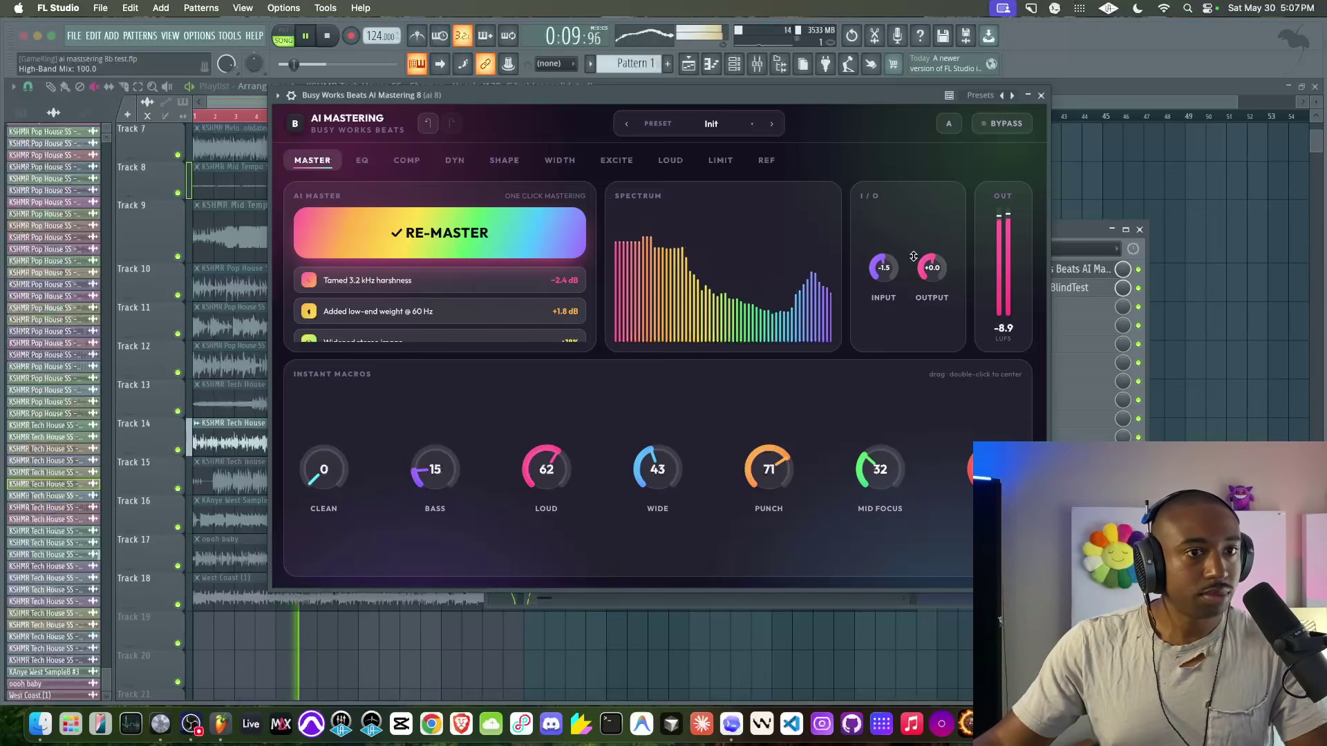
pyautogui.moveTo(932, 269); pyautogui.dragTo(939, 266)
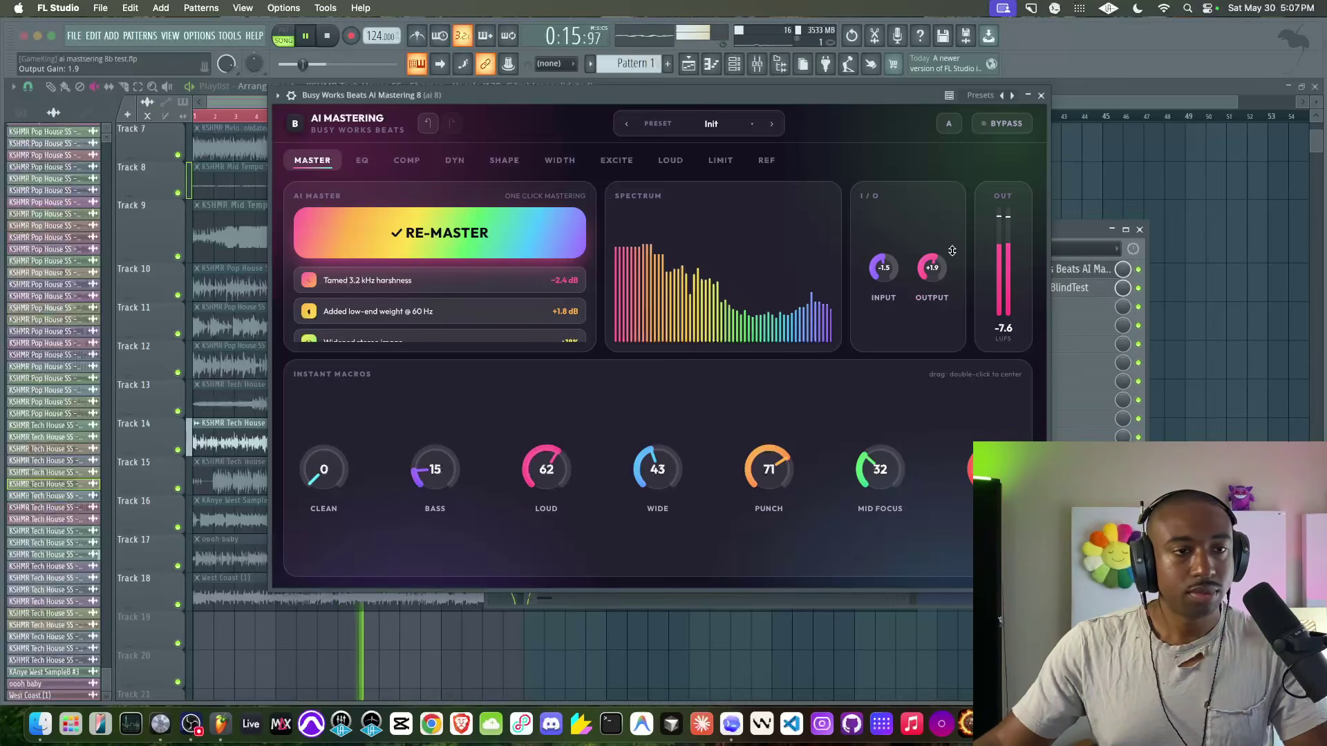
pyautogui.press('space')
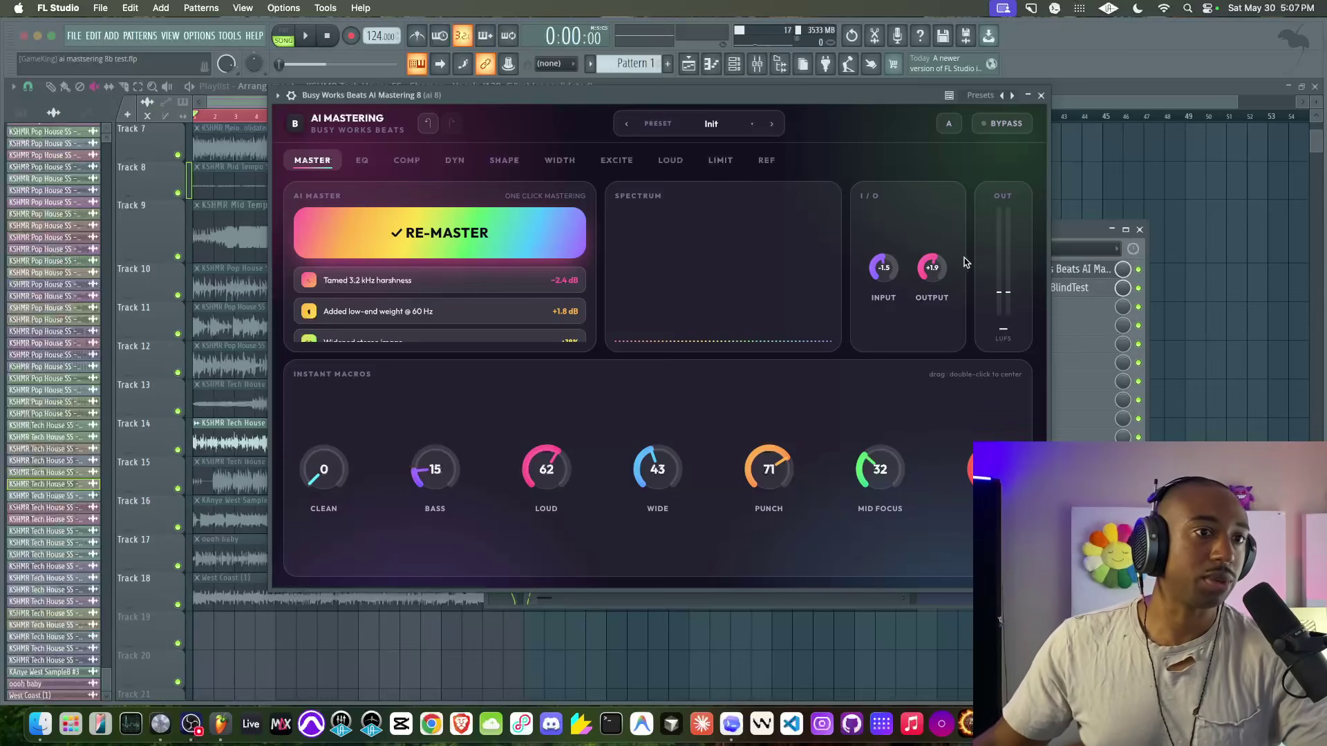
# Step: Replay the Side Eye Tops clip with the adjusted master and compare it with the bypassed signal
pyautogui.press('space')
pyautogui.click(1006, 123)
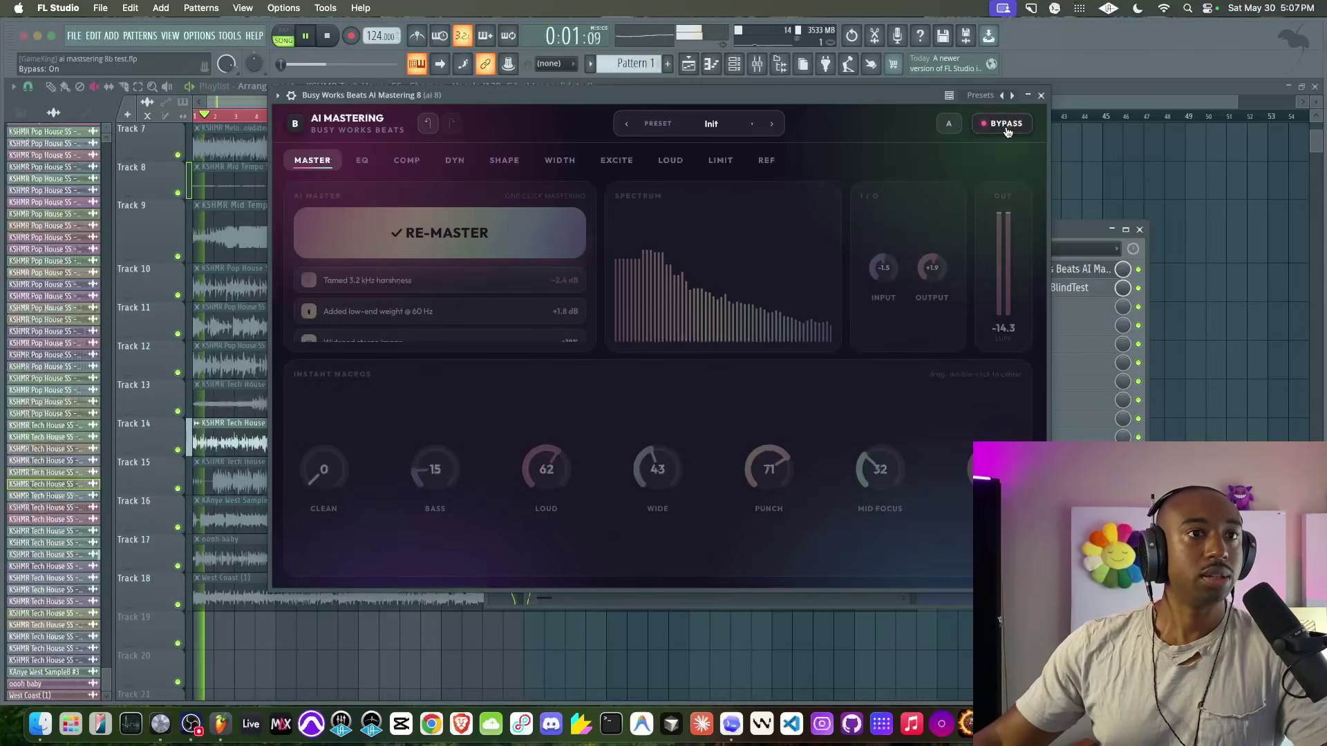
pyautogui.moveTo(922, 95); pyautogui.dragTo(726, 351)
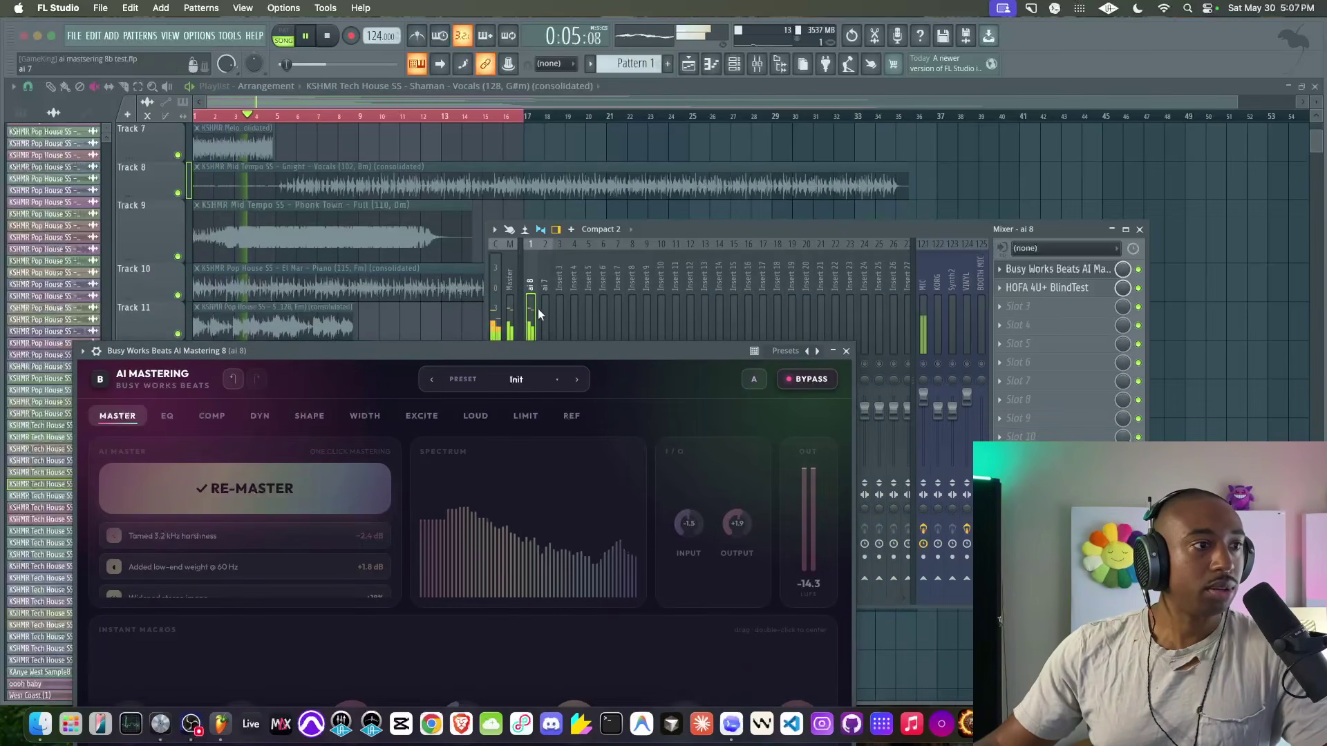
pyautogui.click(811, 380)
pyautogui.moveTo(681, 362); pyautogui.dragTo(775, 181)
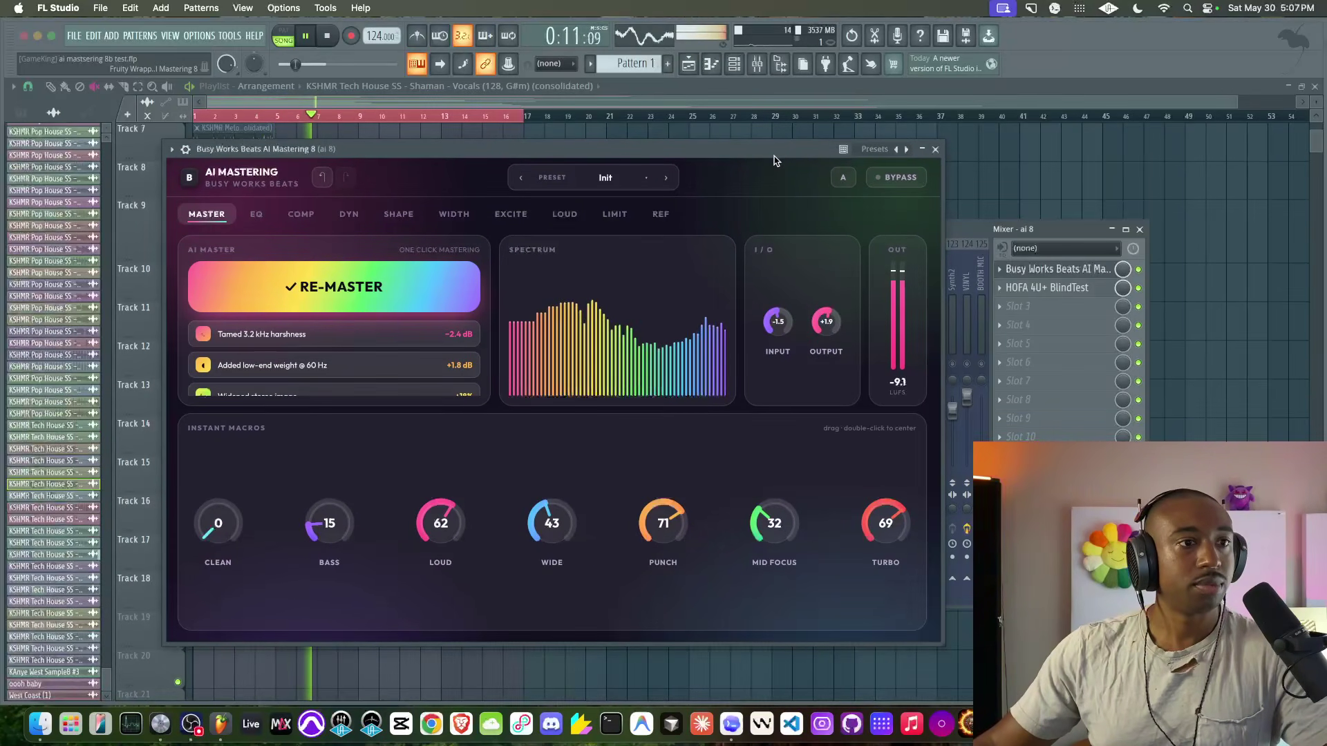
pyautogui.press('space')
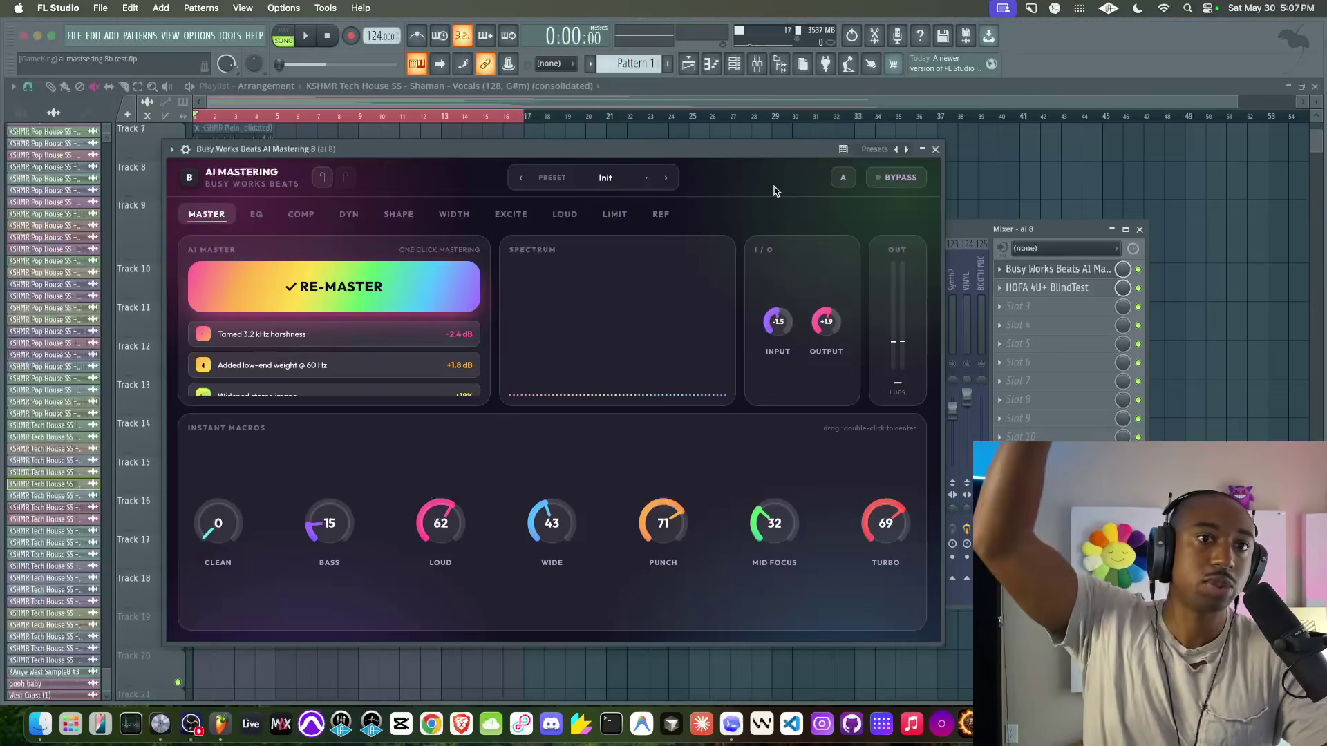
pyautogui.press('space')
pyautogui.click(901, 178)
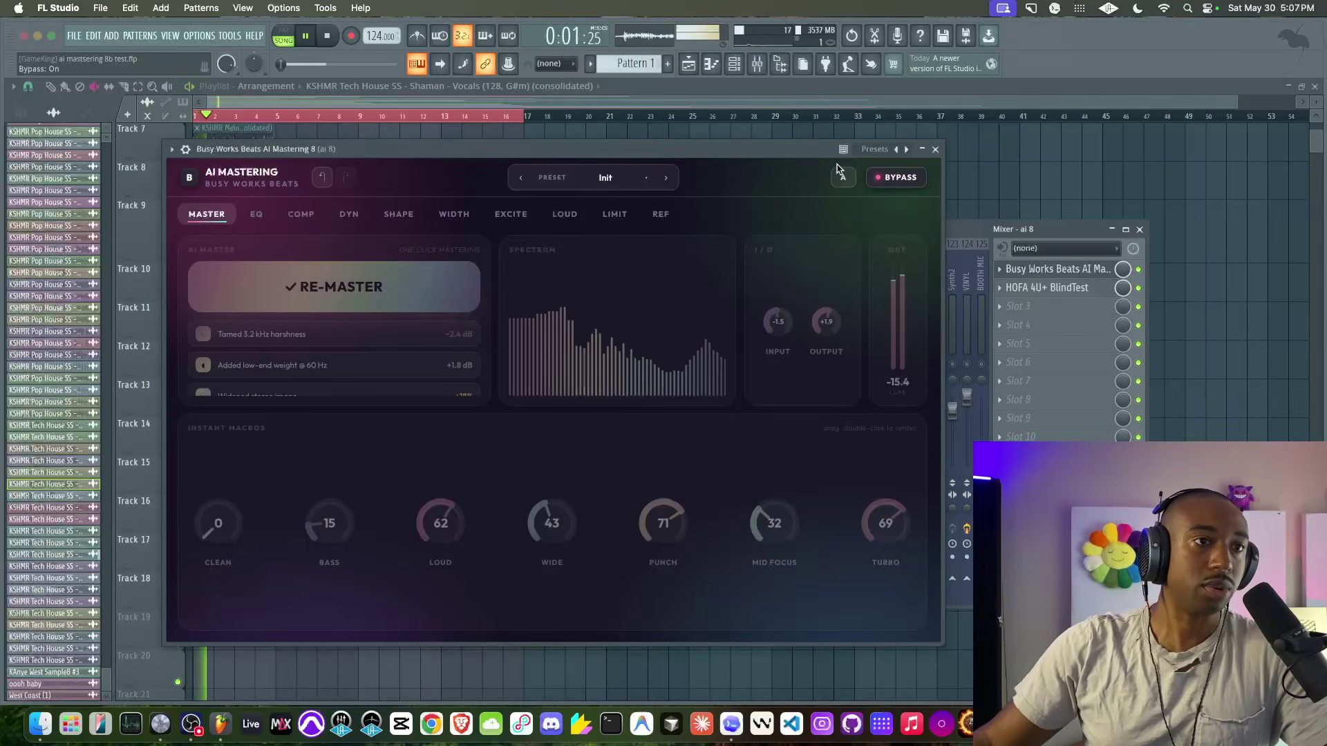
pyautogui.moveTo(825, 154); pyautogui.dragTo(849, 176)
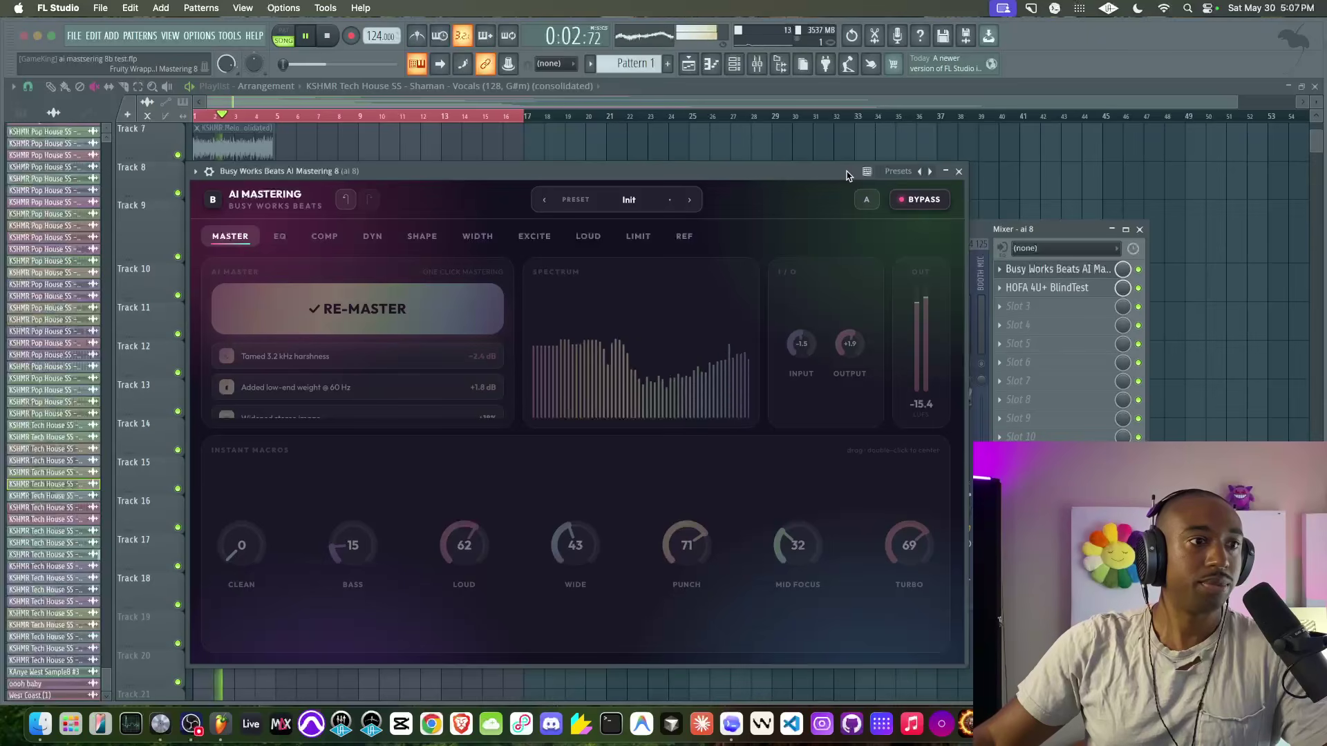
pyautogui.click(937, 200)
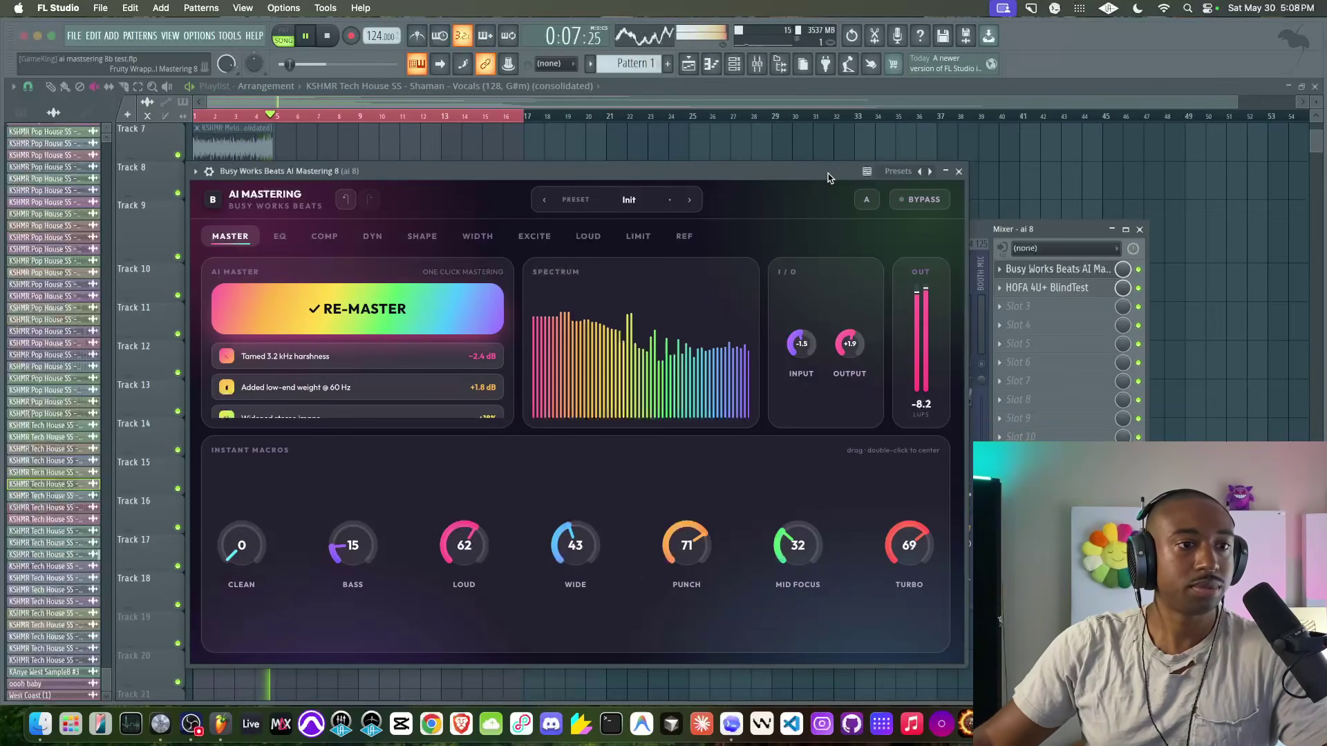
pyautogui.moveTo(828, 178); pyautogui.dragTo(797, 125)
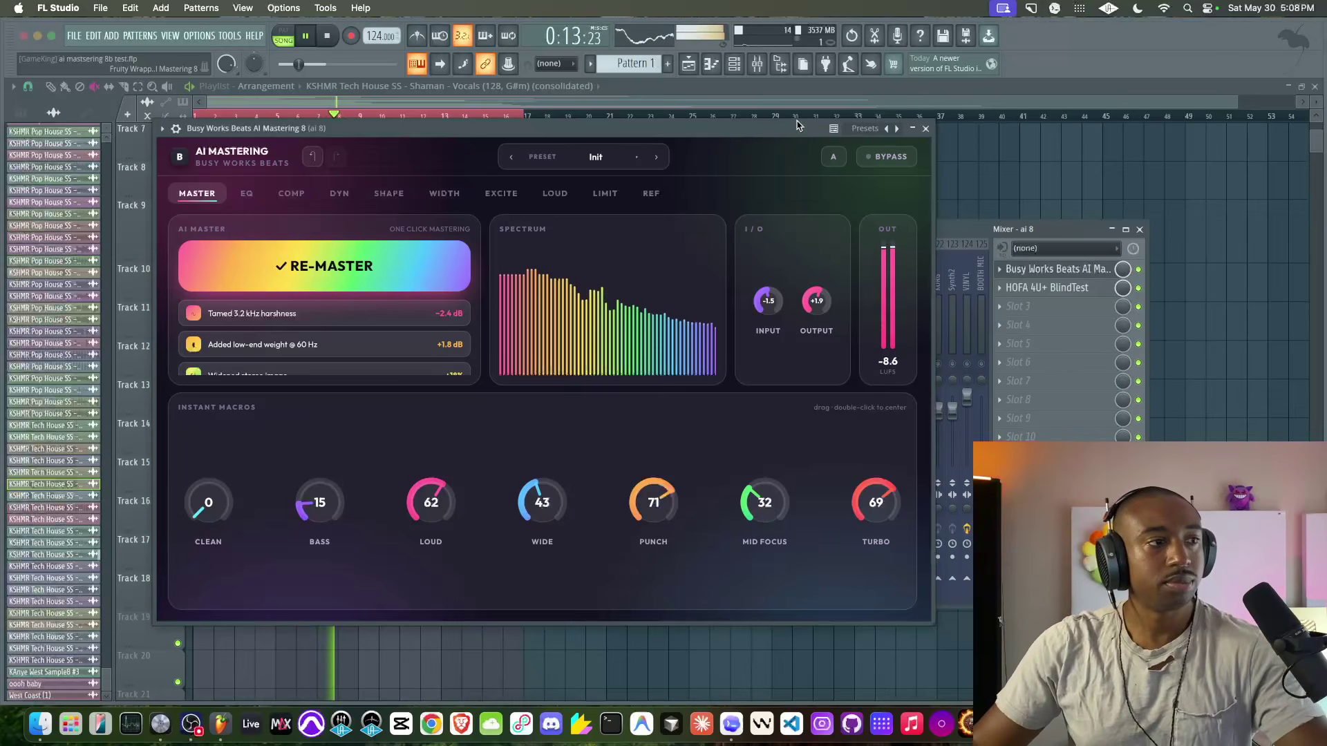
pyautogui.press('space')
# Step: Close AI Mastering 8 and the mixer, and solo the Vamos Mami Peru Flute clip on track 15
pyautogui.click(927, 130)
pyautogui.press('F9')
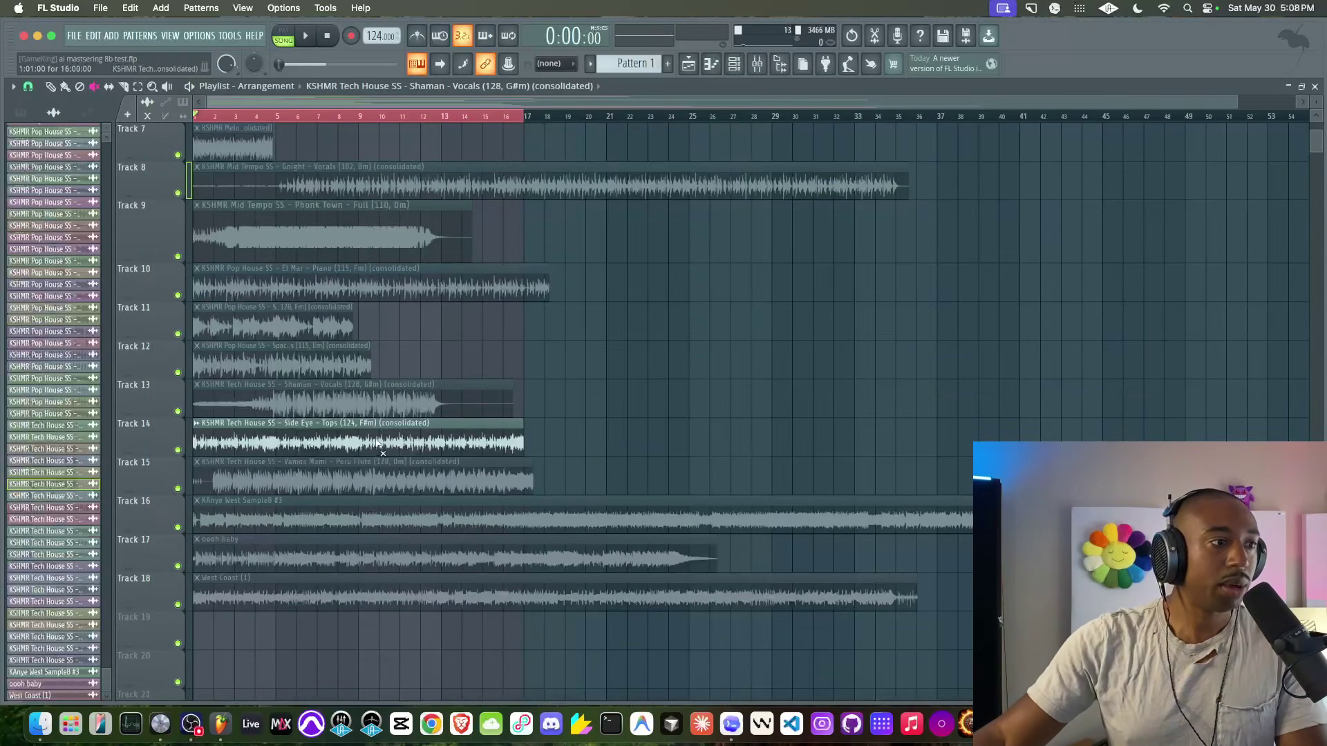
pyautogui.scroll(-1, 383, 452)
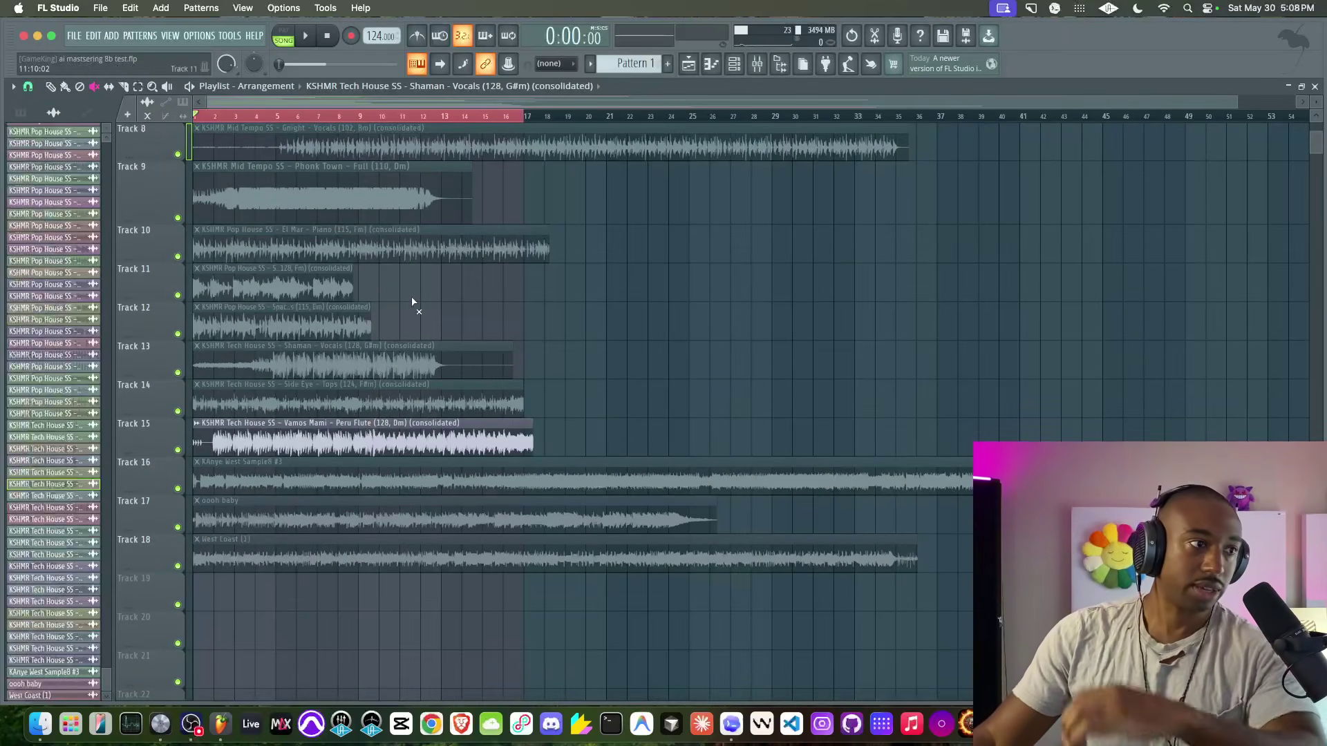
# Step: Reopen AI Mastering 8 from the ai 8 mixer track and load the Init preset
pyautogui.click(757, 63)
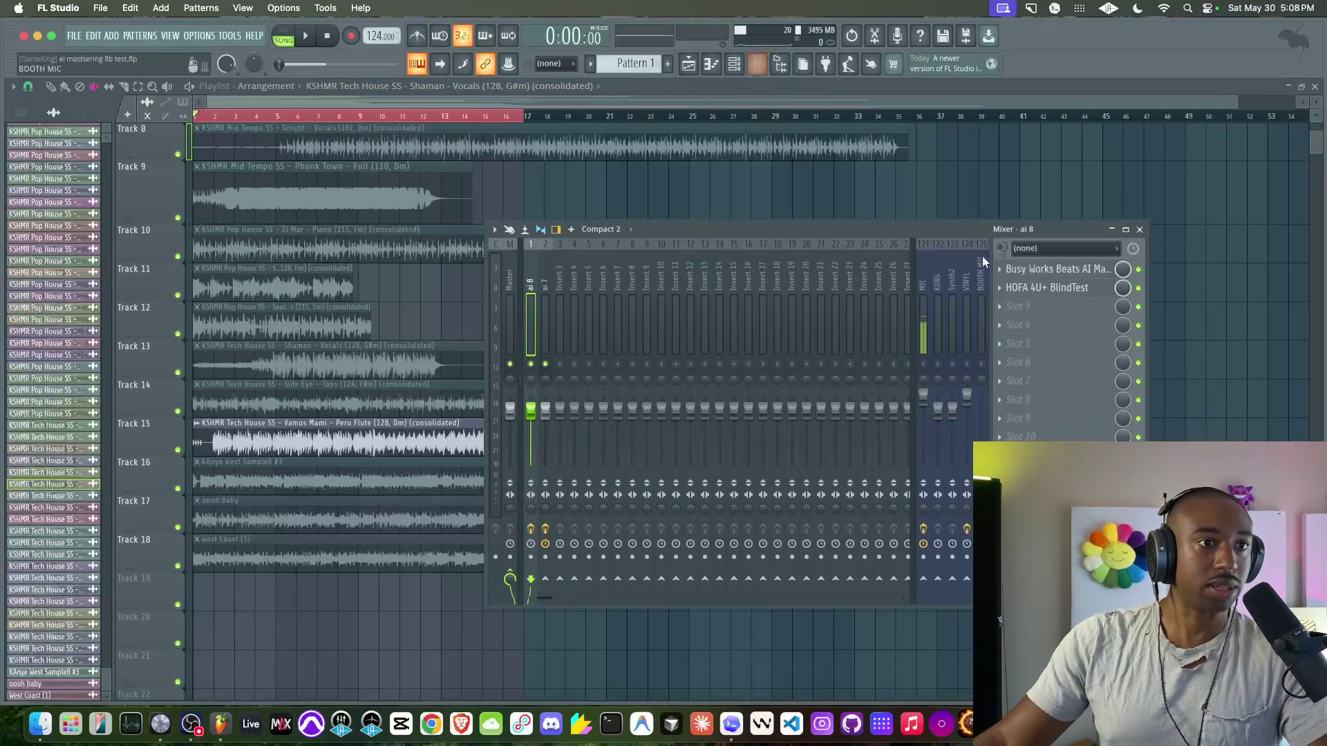
pyautogui.click(1057, 271)
pyautogui.click(620, 158)
pyautogui.click(580, 211)
pyautogui.moveTo(608, 127); pyautogui.dragTo(830, 158)
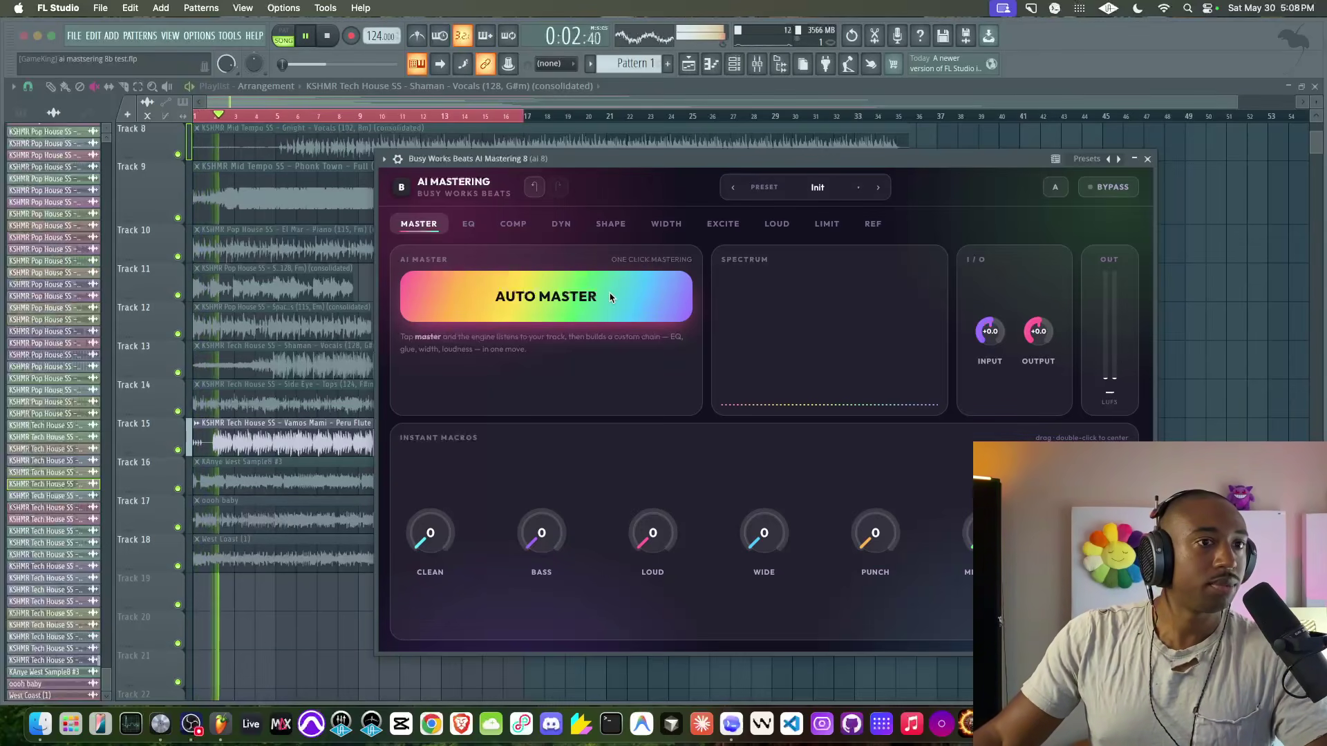
# Step: Open the Vamos Mami Peru Flute clip's sampler settings and route it to the ai 8 mixer track
pyautogui.click(255, 437)
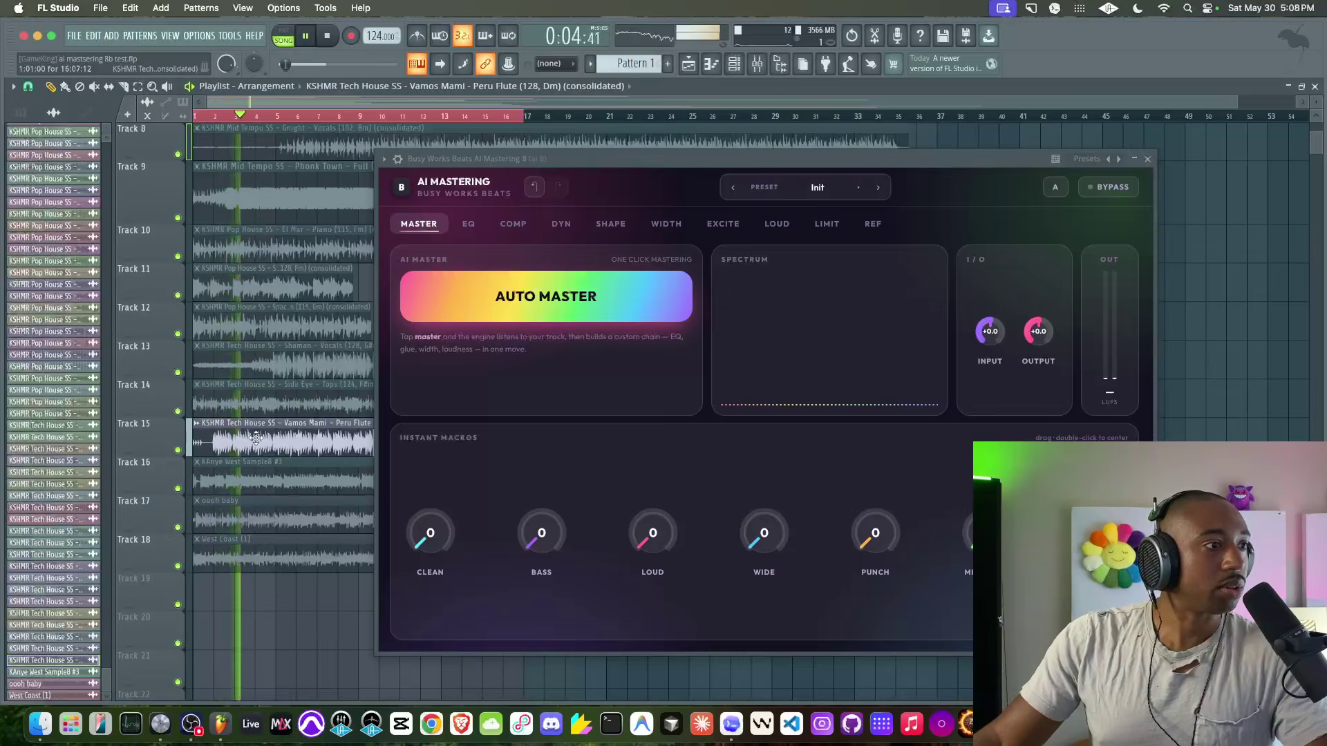
pyautogui.doubleClick(256, 437)
pyautogui.moveTo(426, 147); pyautogui.dragTo(419, 208)
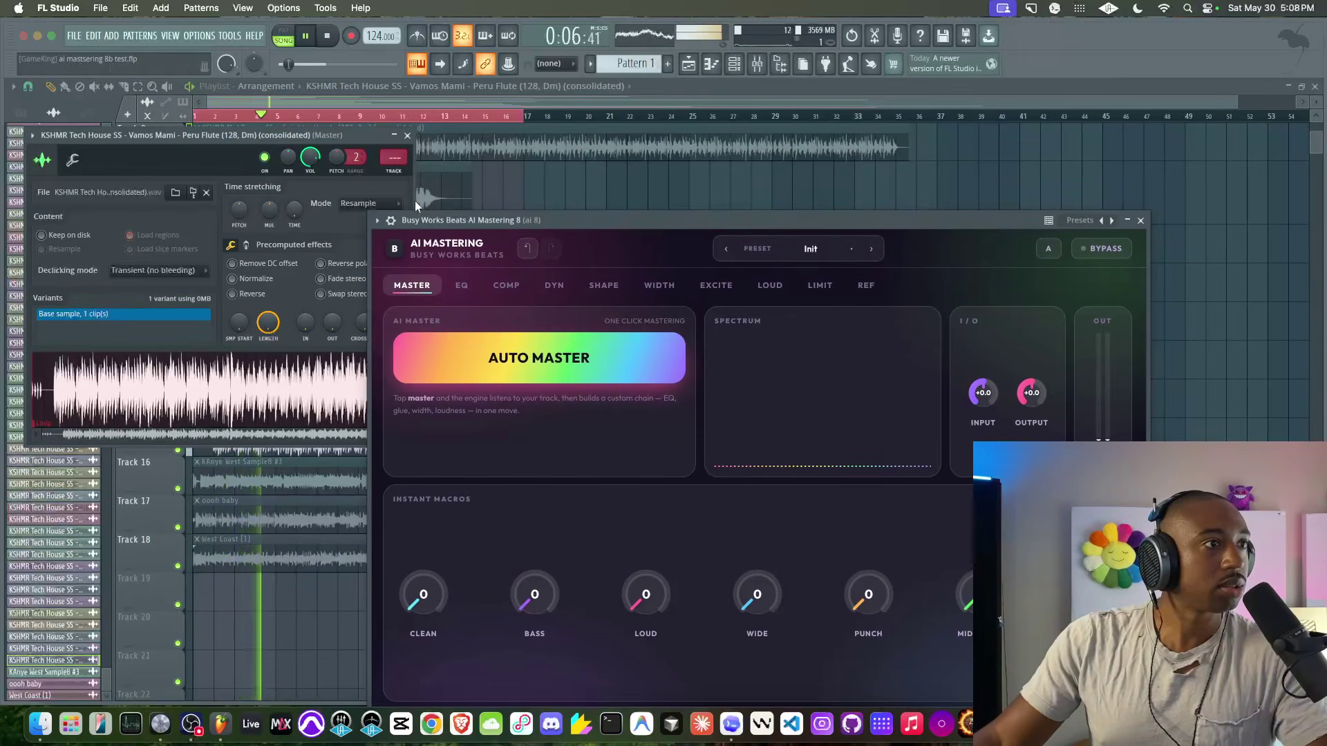
pyautogui.press('space')
pyautogui.moveTo(548, 218); pyautogui.dragTo(515, 147)
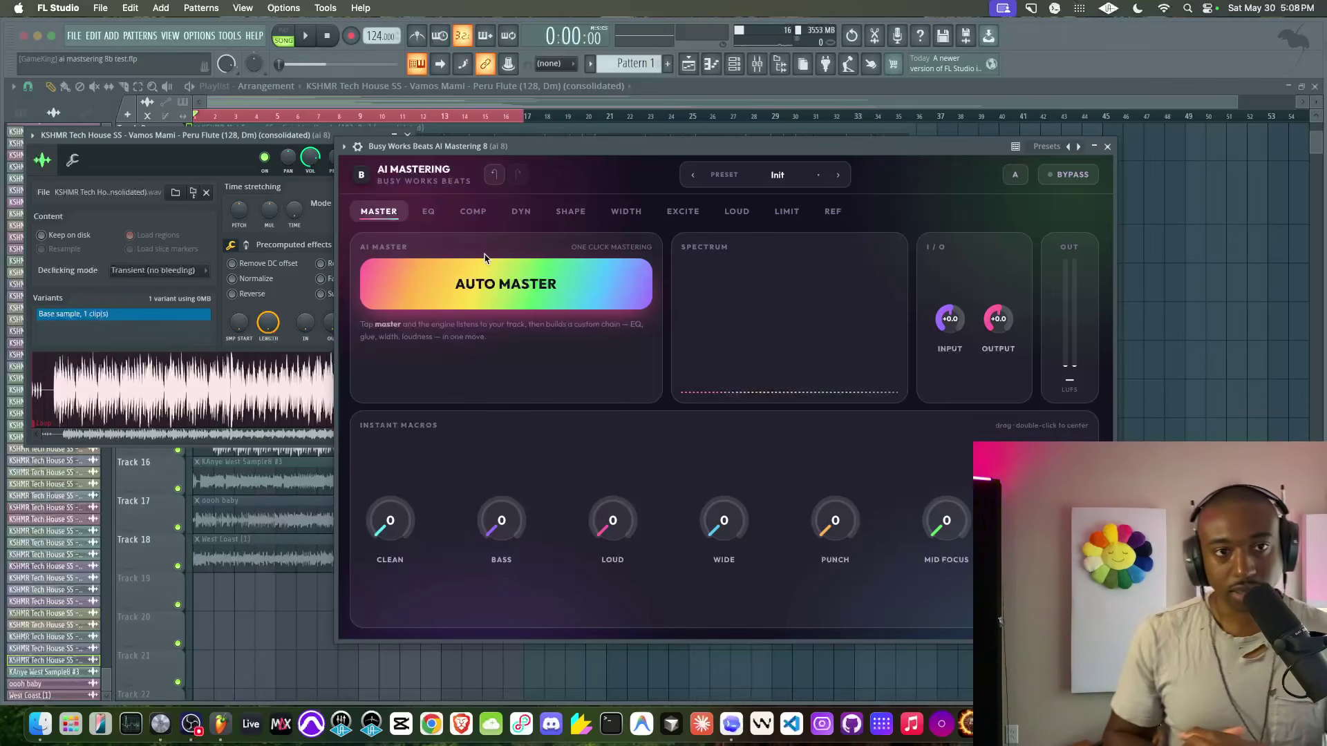
pyautogui.moveTo(561, 145); pyautogui.dragTo(526, 144)
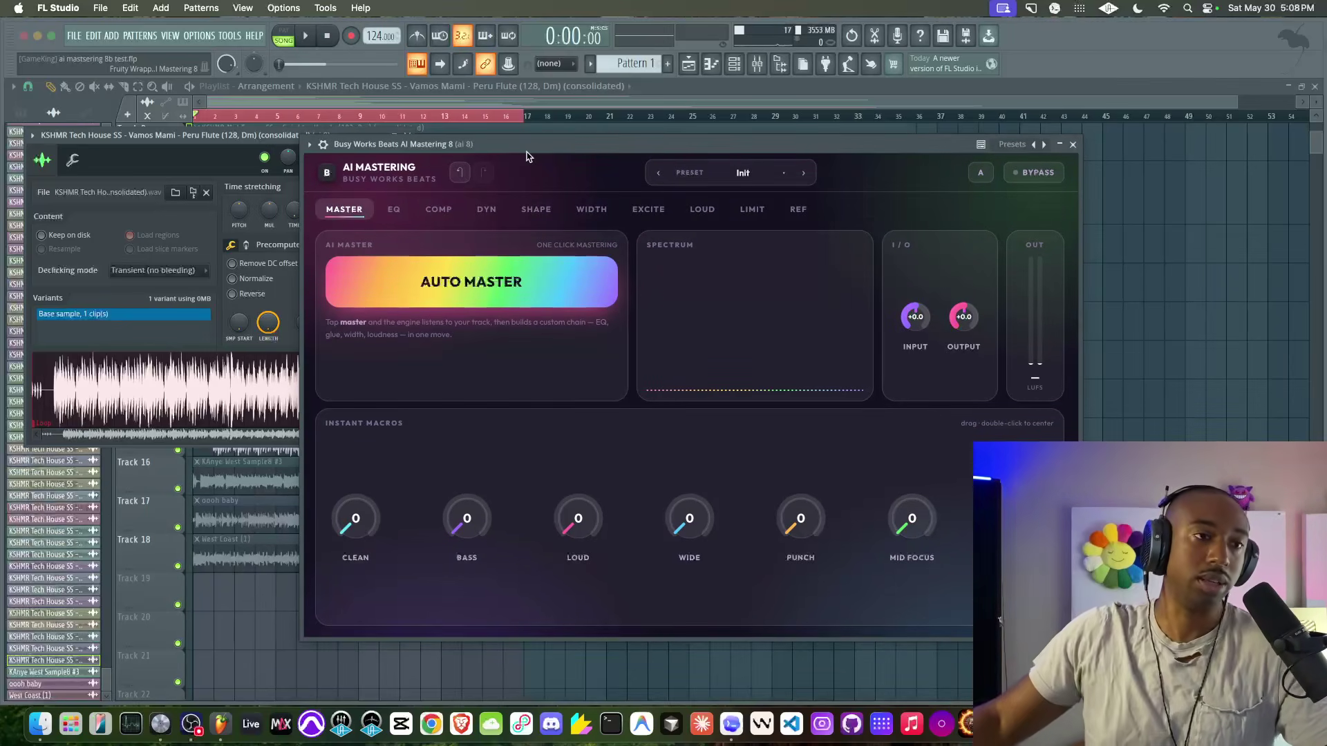
# Step: Play the Vamos Mami Peru Flute clip, auto-master it and close the clip's sampler settings
pyautogui.press('space')
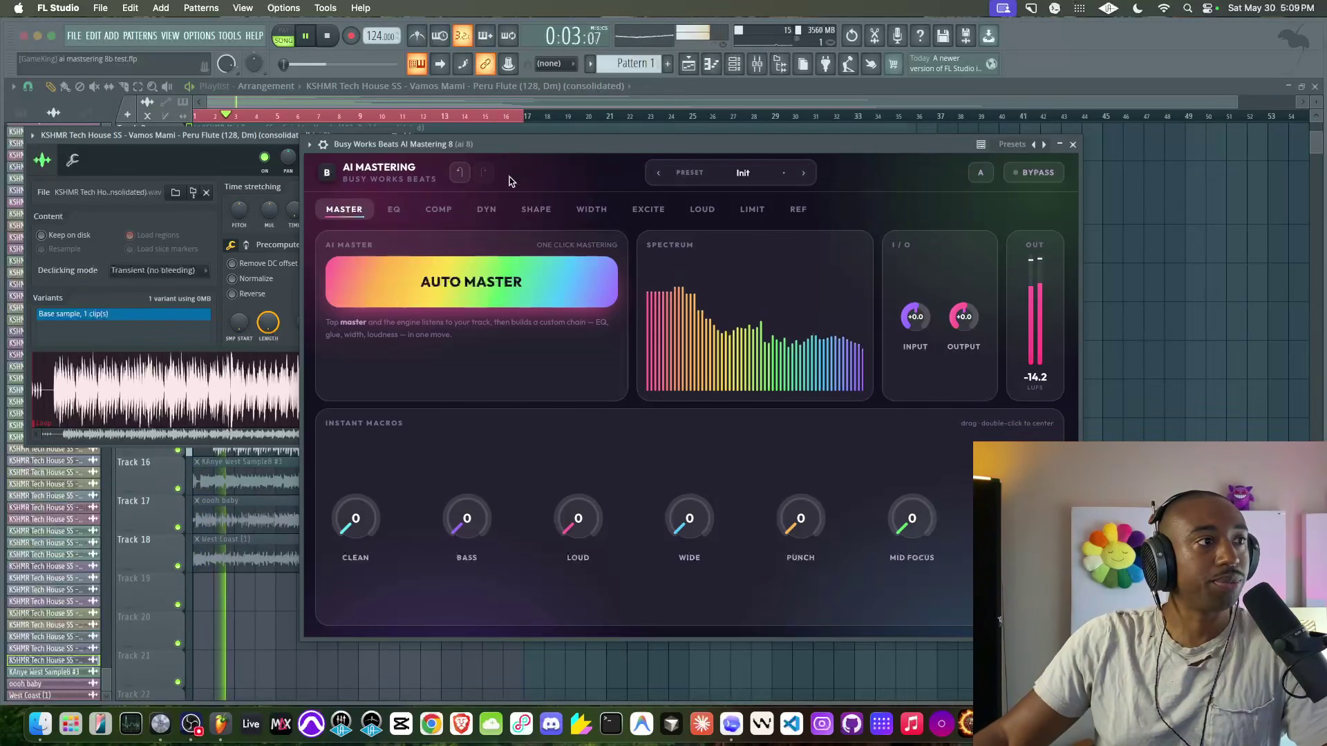
pyautogui.moveTo(519, 145); pyautogui.dragTo(357, 141)
pyautogui.click(406, 266)
pyautogui.click(405, 135)
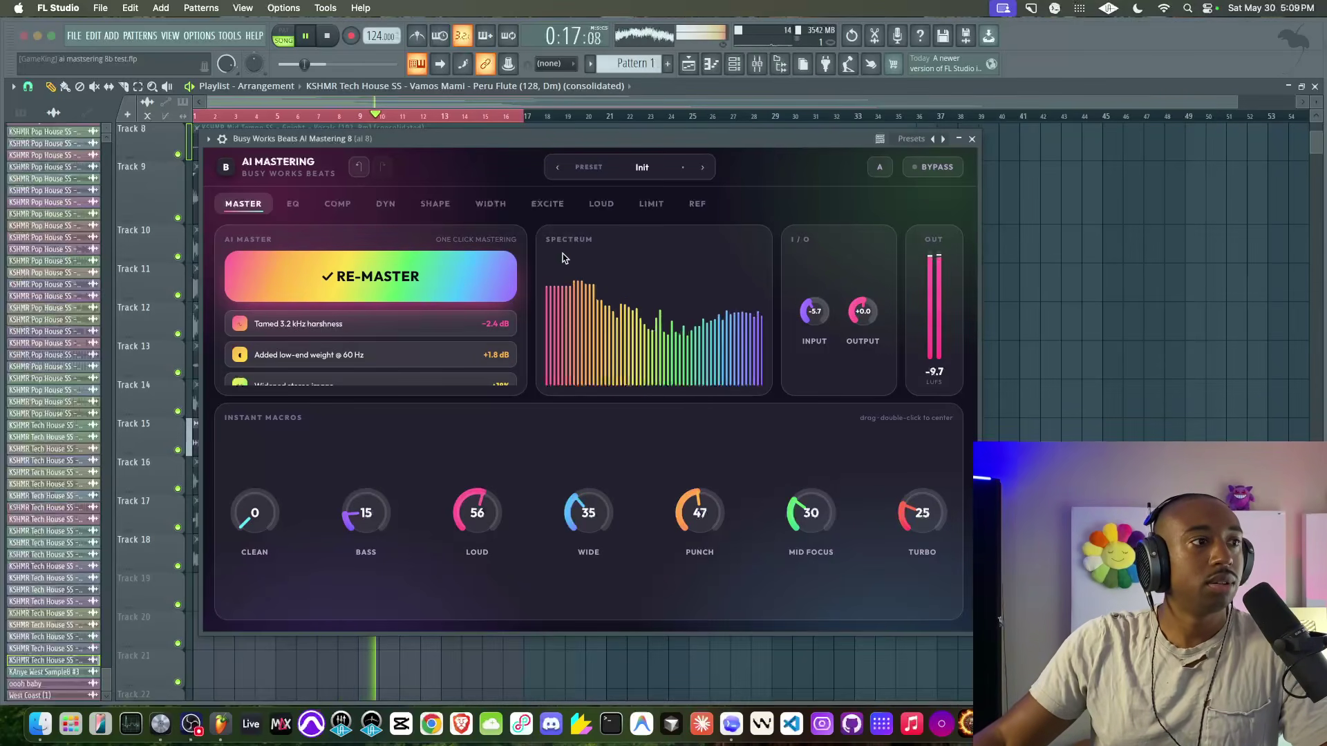
# Step: Set the playback range to bars 2 through 16, moving the plugin window aside to reach the timeline
pyautogui.moveTo(545, 127); pyautogui.dragTo(455, 499)
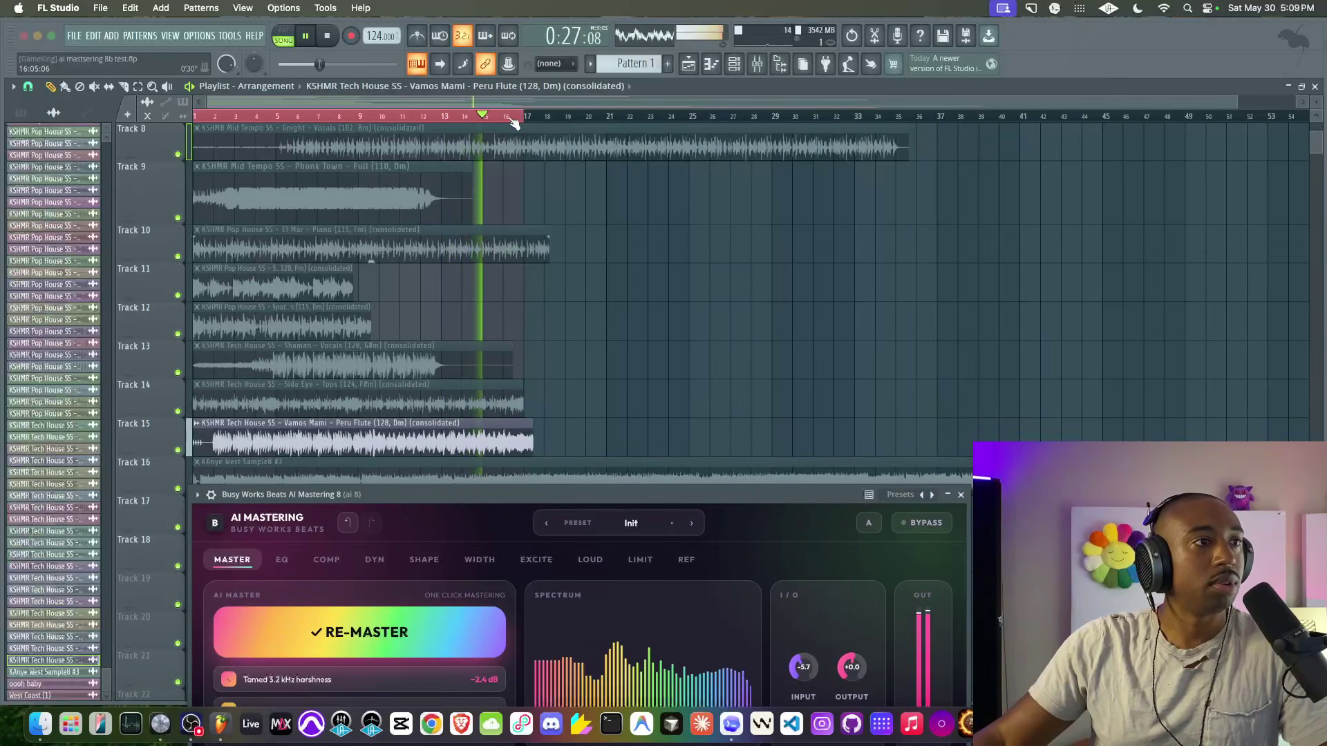
pyautogui.moveTo(515, 123); pyautogui.dragTo(220, 123)
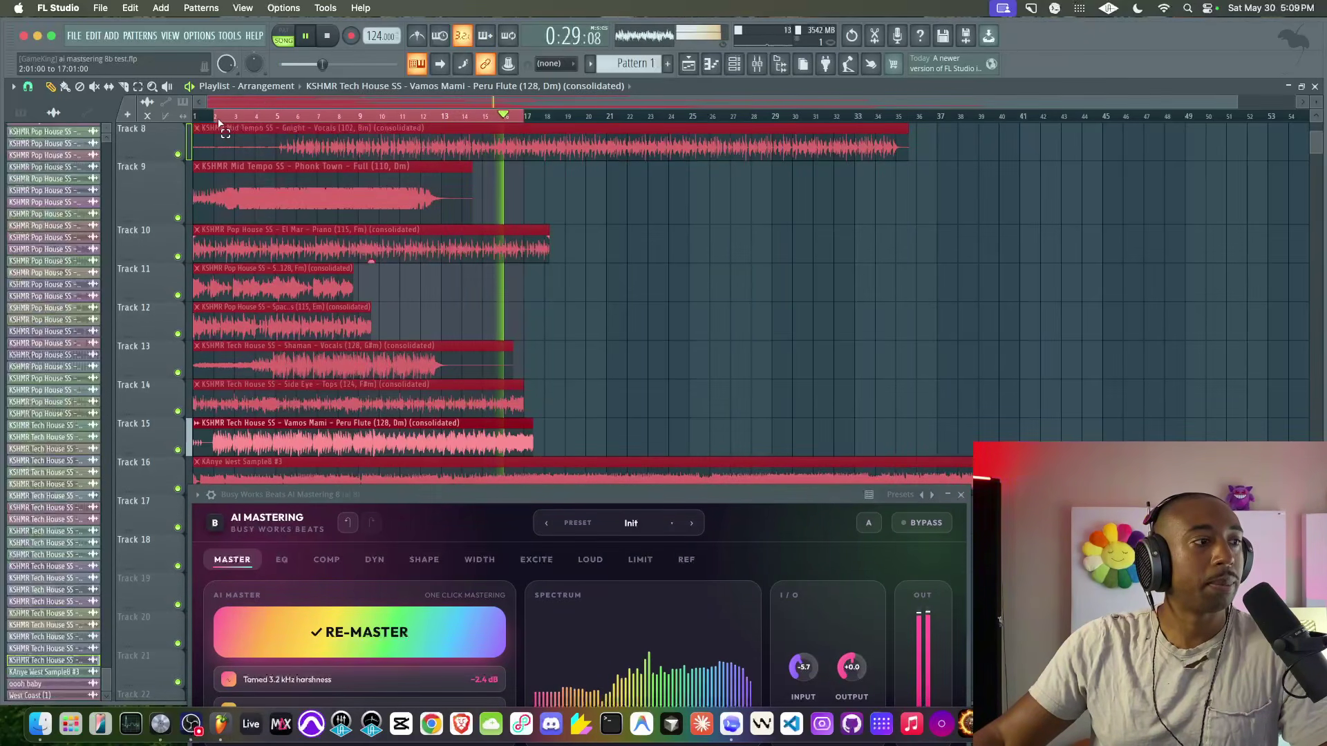
pyautogui.moveTo(434, 494); pyautogui.dragTo(430, 123)
# Step: Set the Wide macro to 68, Punch to 76, Loud to 72 and Turbo to 64 for the Vamos Mami clip
pyautogui.moveTo(592, 503); pyautogui.dragTo(599, 459)
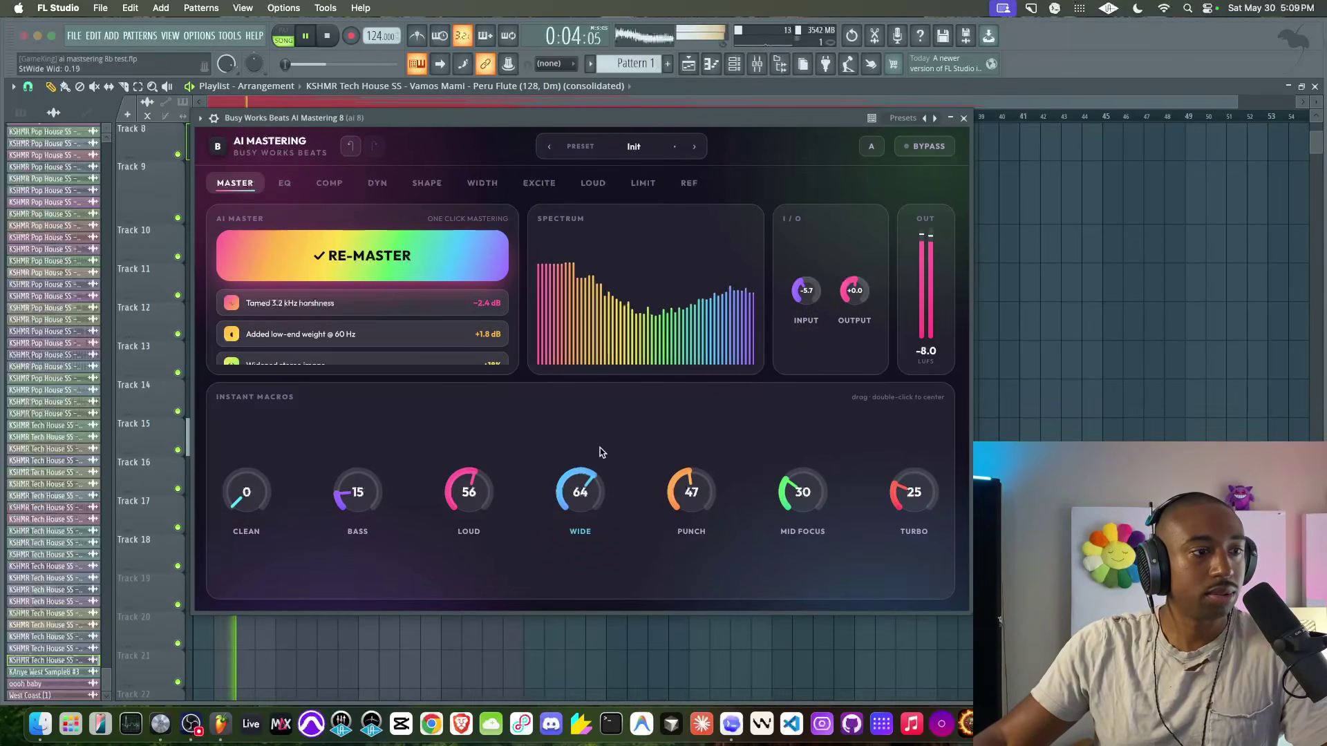
pyautogui.moveTo(699, 488); pyautogui.dragTo(705, 441)
pyautogui.moveTo(471, 488); pyautogui.dragTo(474, 465)
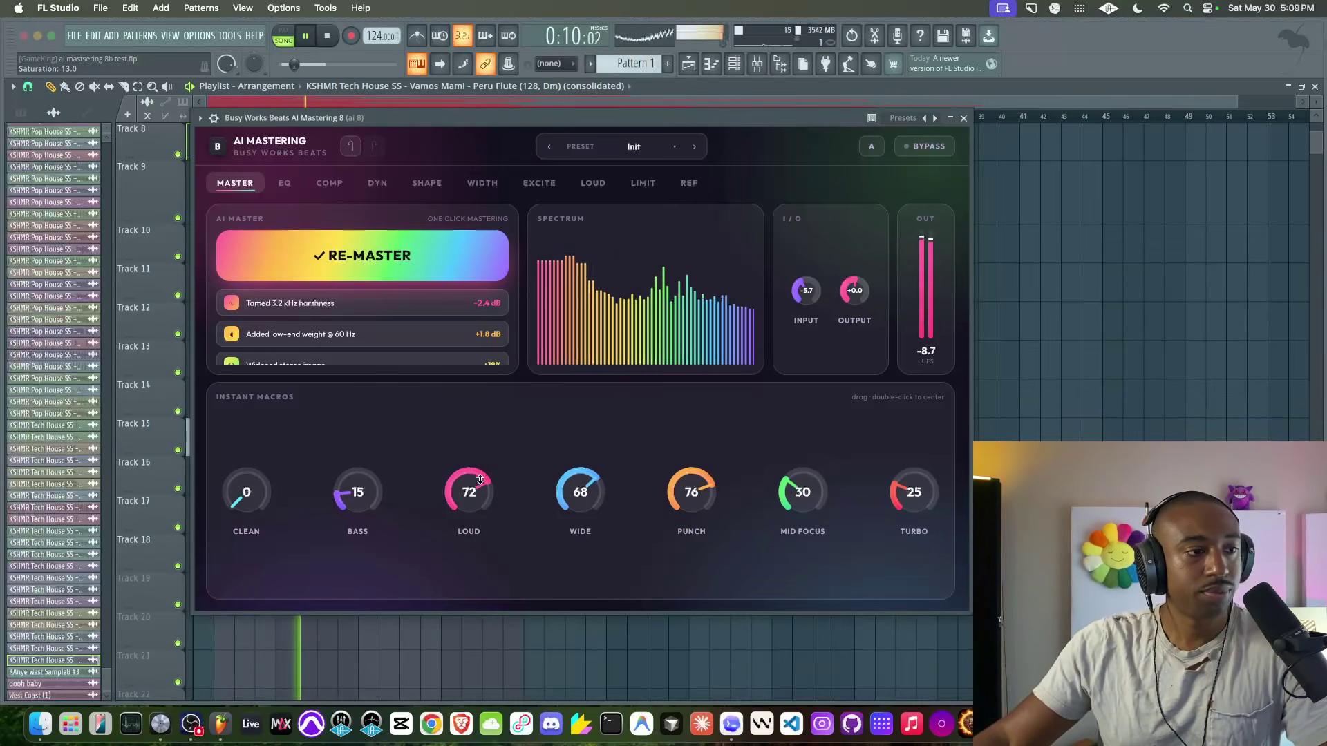
pyautogui.moveTo(935, 503); pyautogui.dragTo(942, 415)
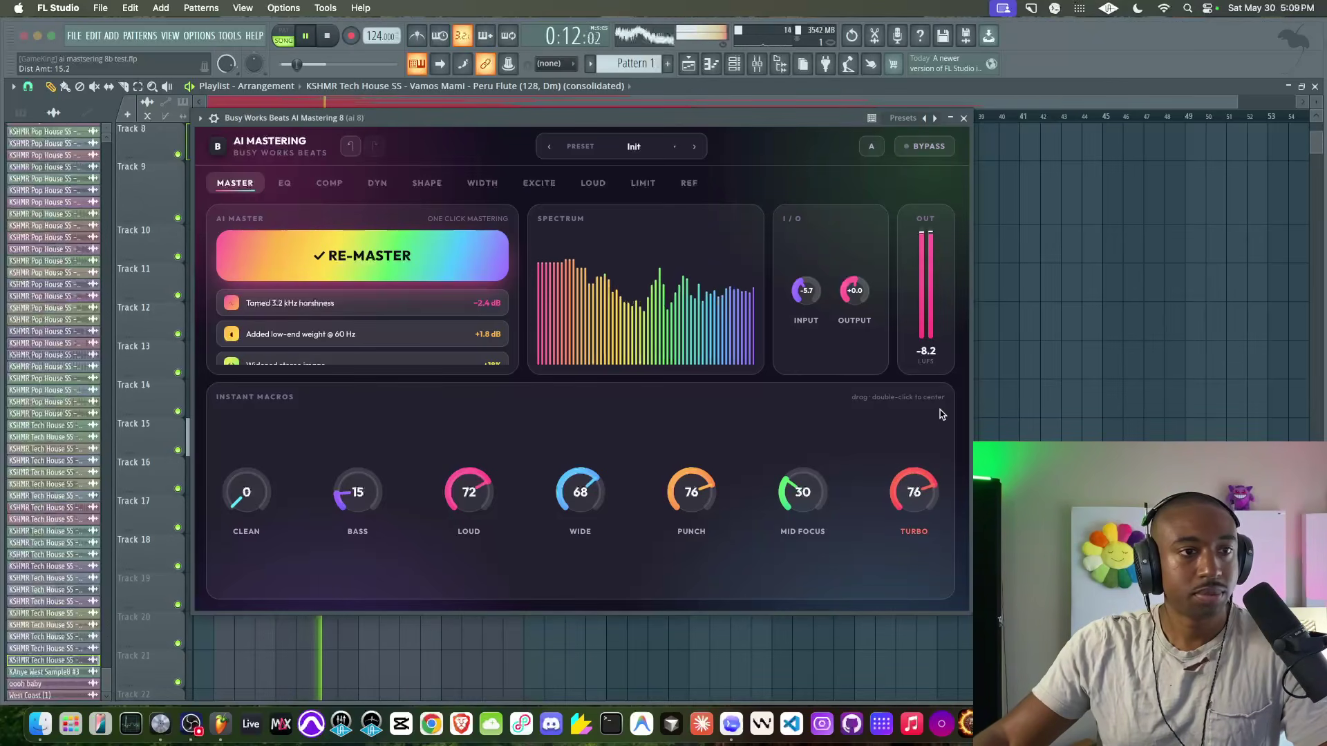
pyautogui.press('space')
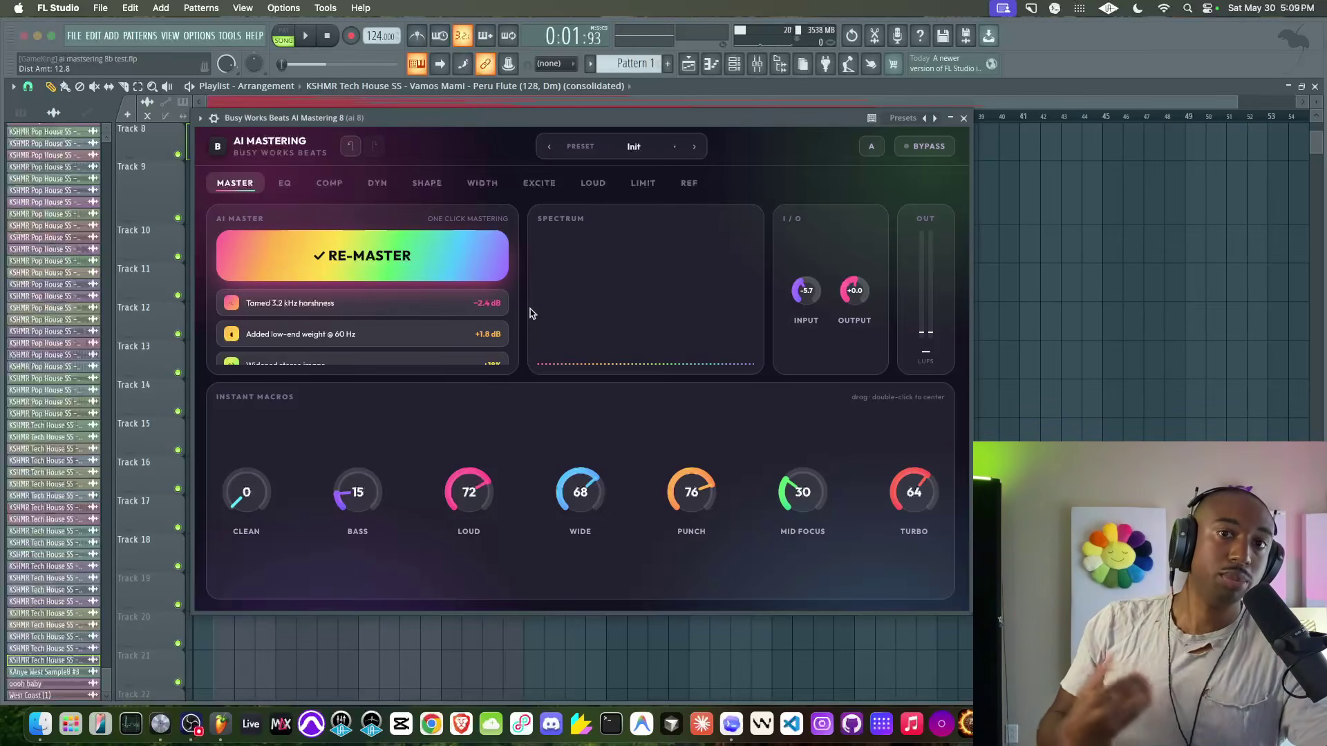
# Step: Replay the Vamos Mami clip, raise the output gain to +1.3 and compare the result with the bypassed signal
pyautogui.press('space')
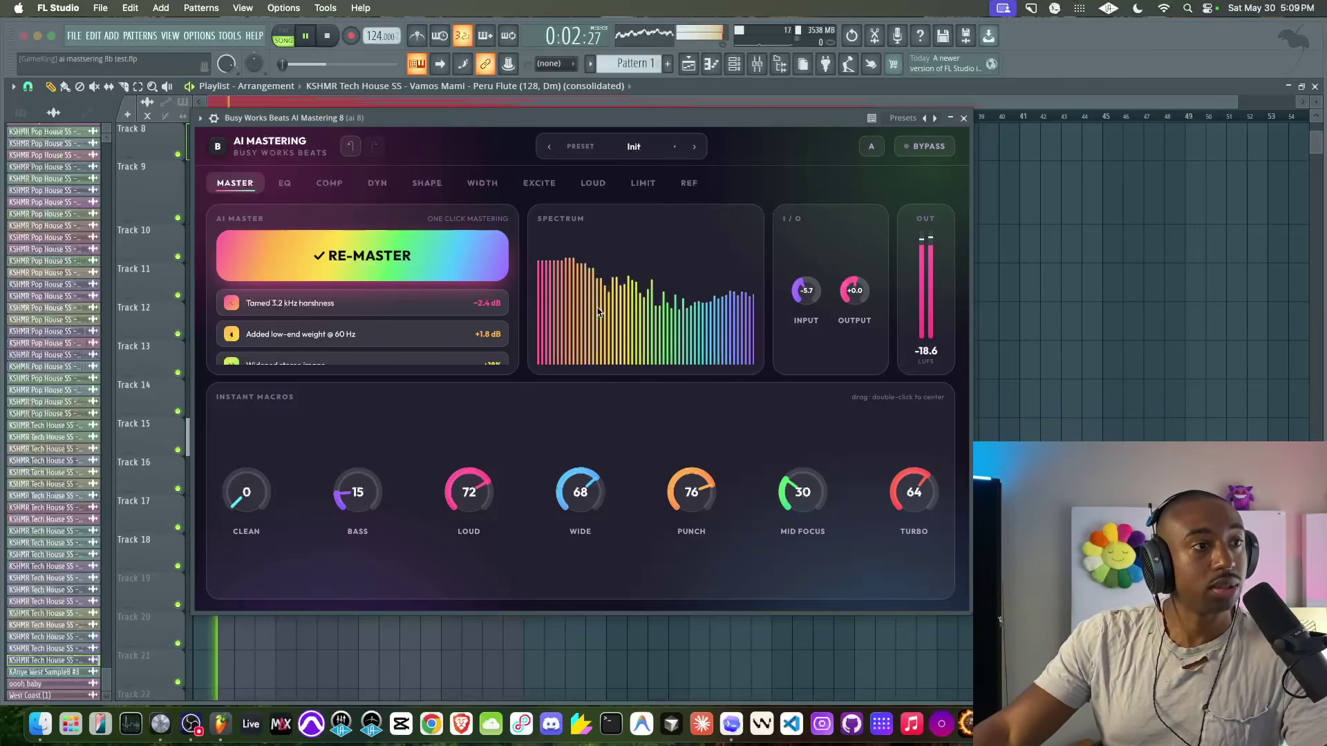
pyautogui.moveTo(857, 293)
pyautogui.mouseDown()
pyautogui.moveTo(863, 279)
pyautogui.moveTo(867, 289)
pyautogui.mouseUp()
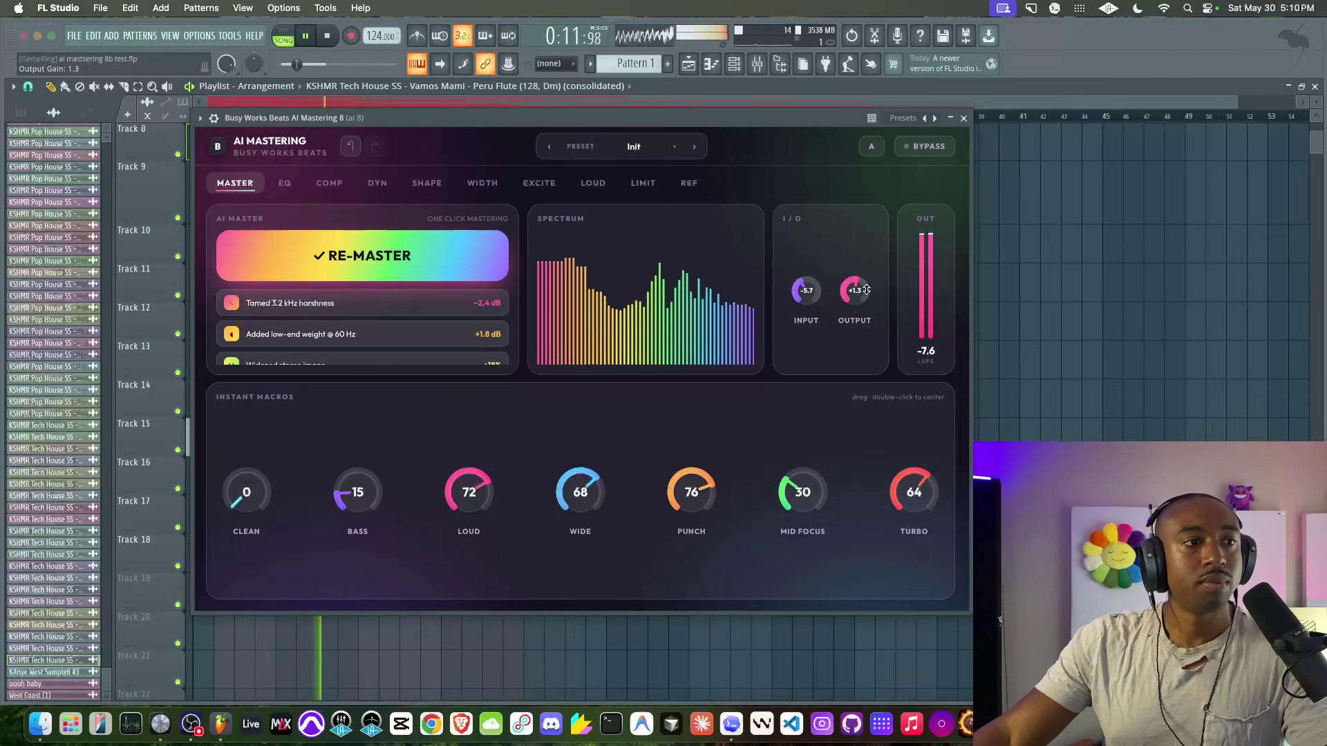
pyautogui.click(951, 152)
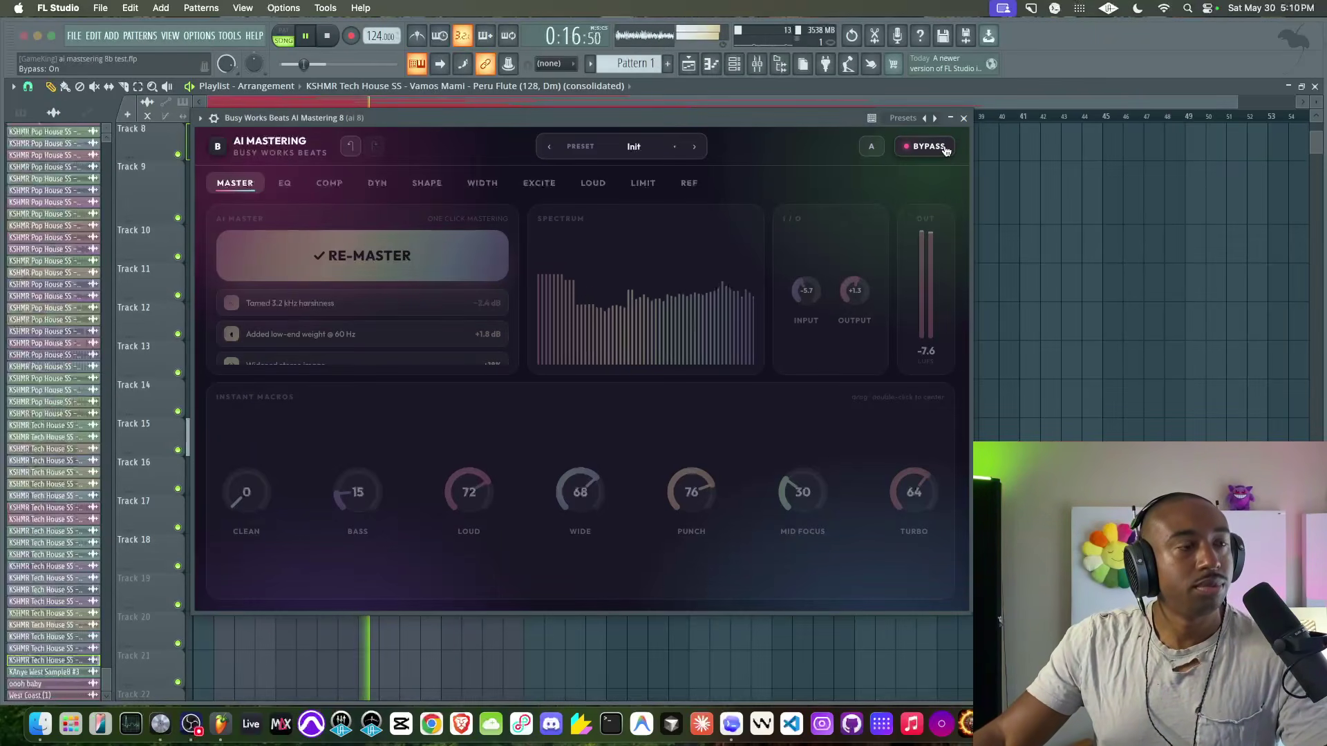
pyautogui.click(946, 148)
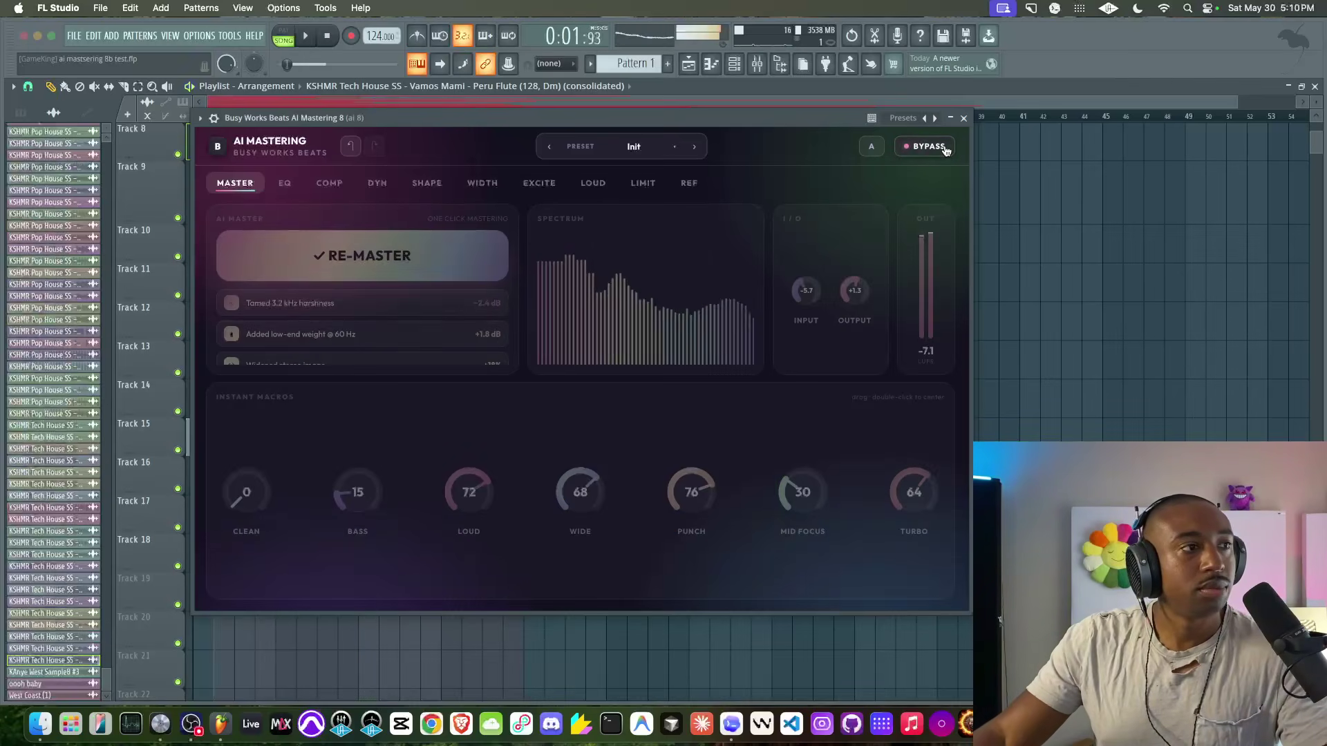
# Step: Shorten the playback range to bars 2 through 9 and turn the plugin's bypass off
pyautogui.moveTo(741, 118); pyautogui.dragTo(1021, 258)
pyautogui.click(228, 122)
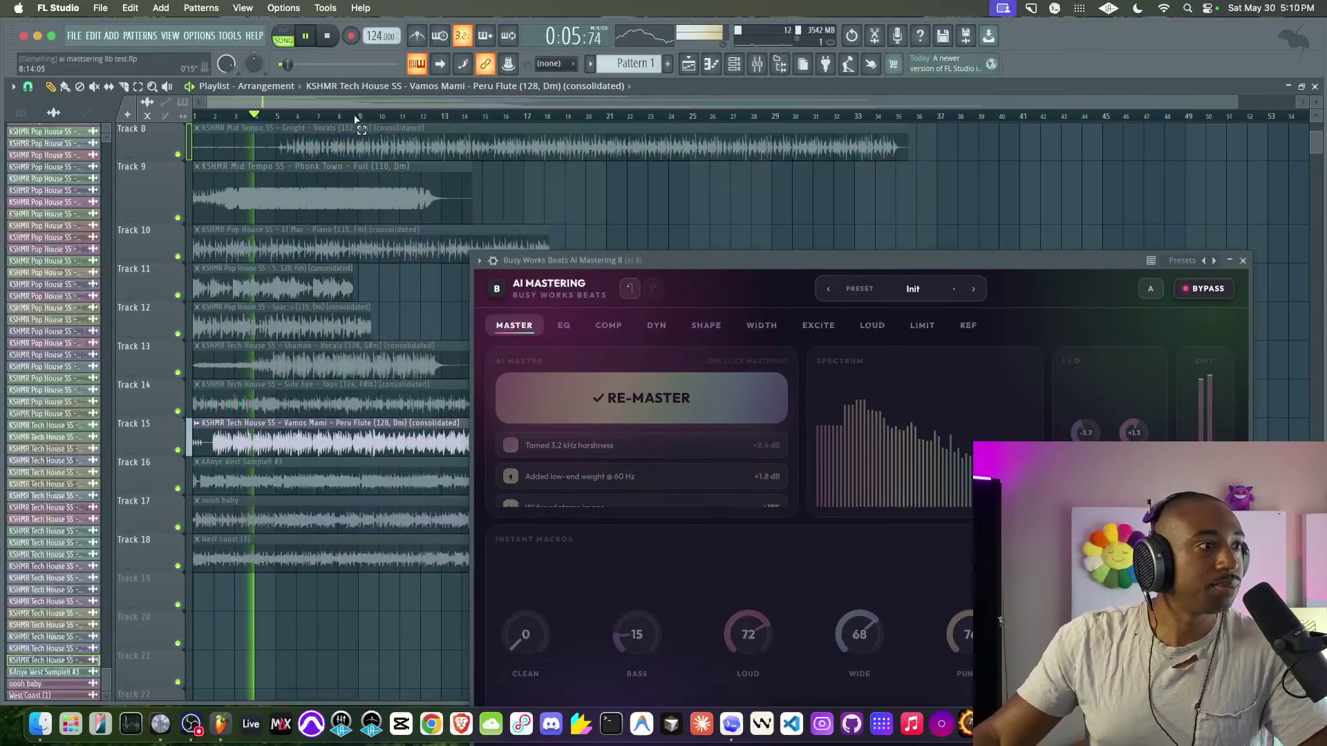
pyautogui.keyDown('super'); pyautogui.click(373, 120); pyautogui.keyUp('super')
pyautogui.moveTo(374, 120); pyautogui.dragTo(207, 120)
pyautogui.moveTo(749, 269); pyautogui.dragTo(545, 170)
pyautogui.click(893, 203)
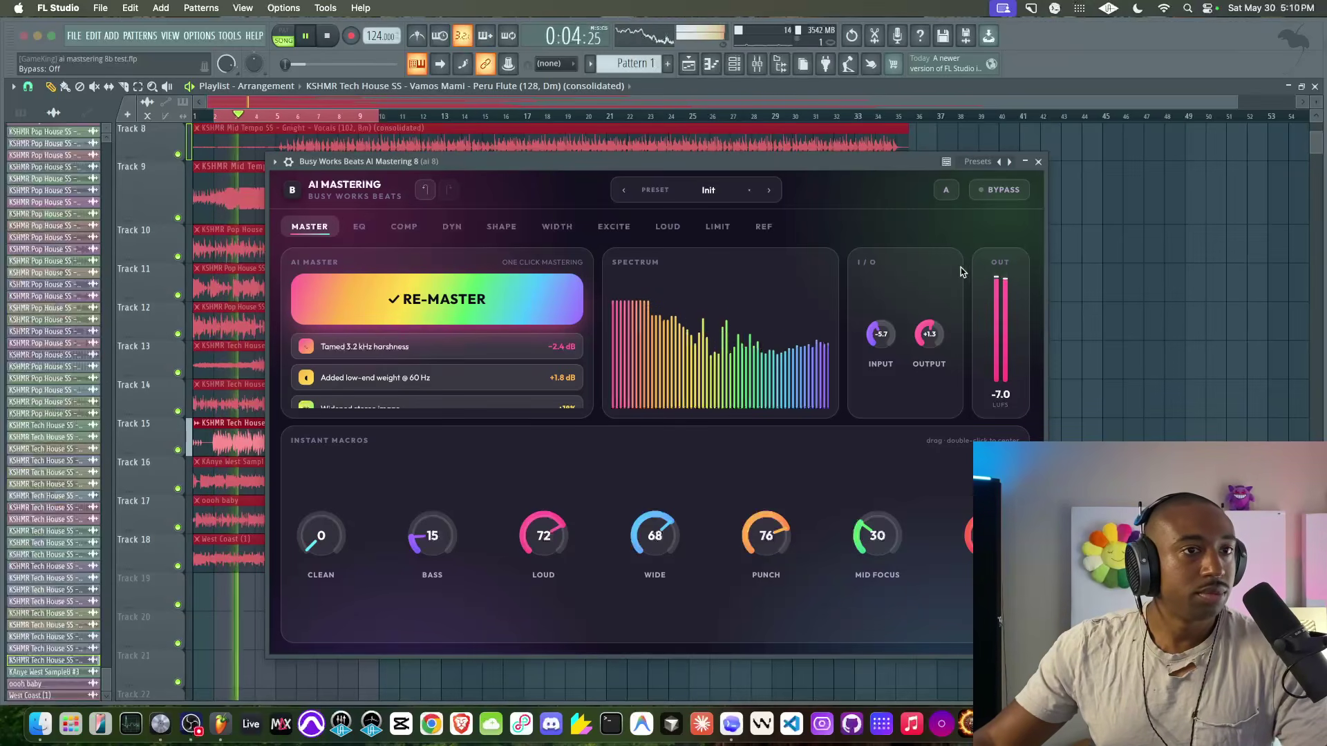
# Step: Compare the Vamos Mami master with its bypassed signal and close the plugin window
pyautogui.click(991, 190)
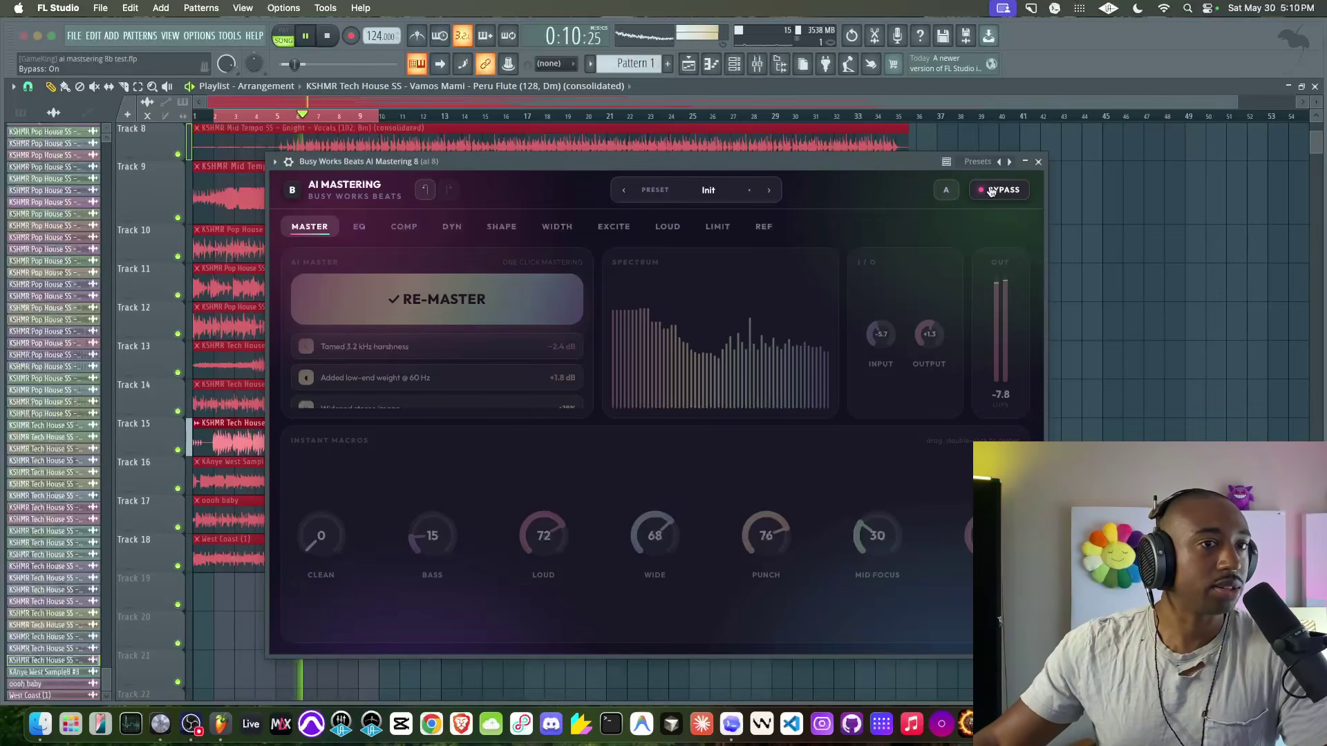
pyautogui.click(991, 190)
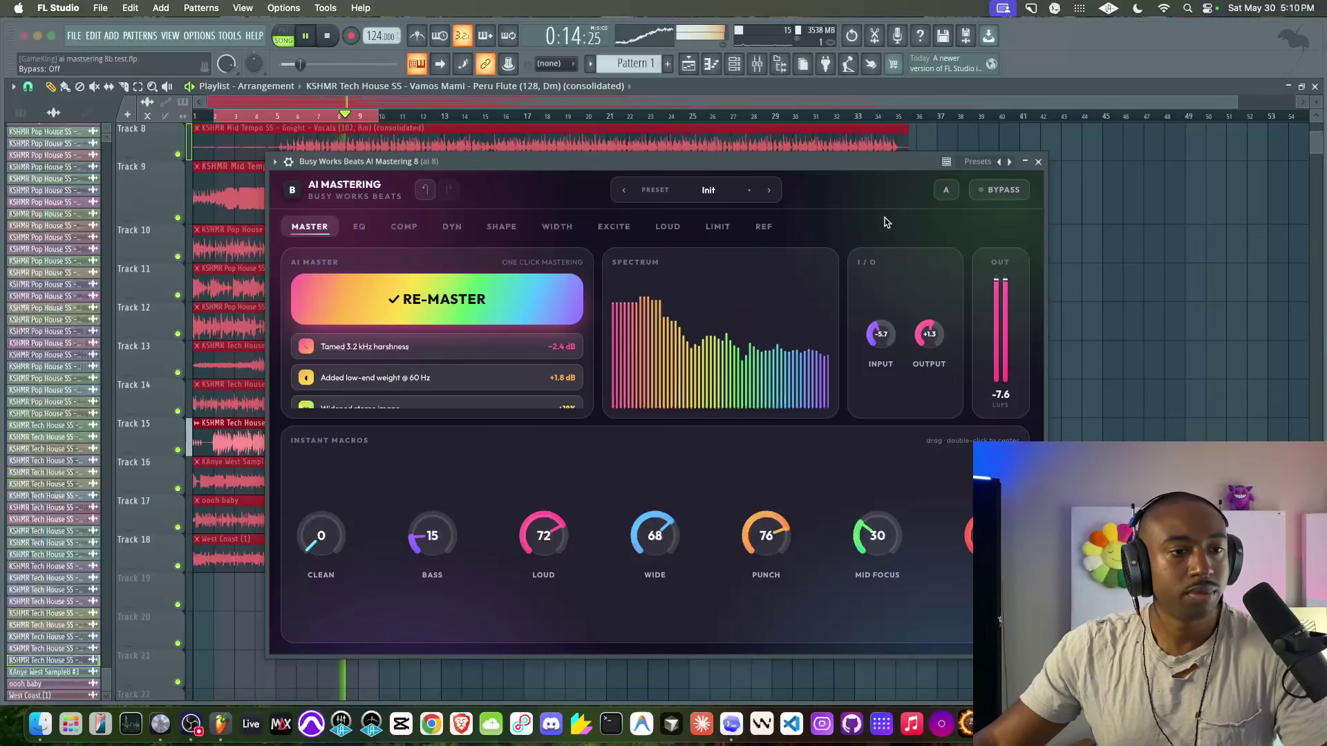
pyautogui.click(1038, 163)
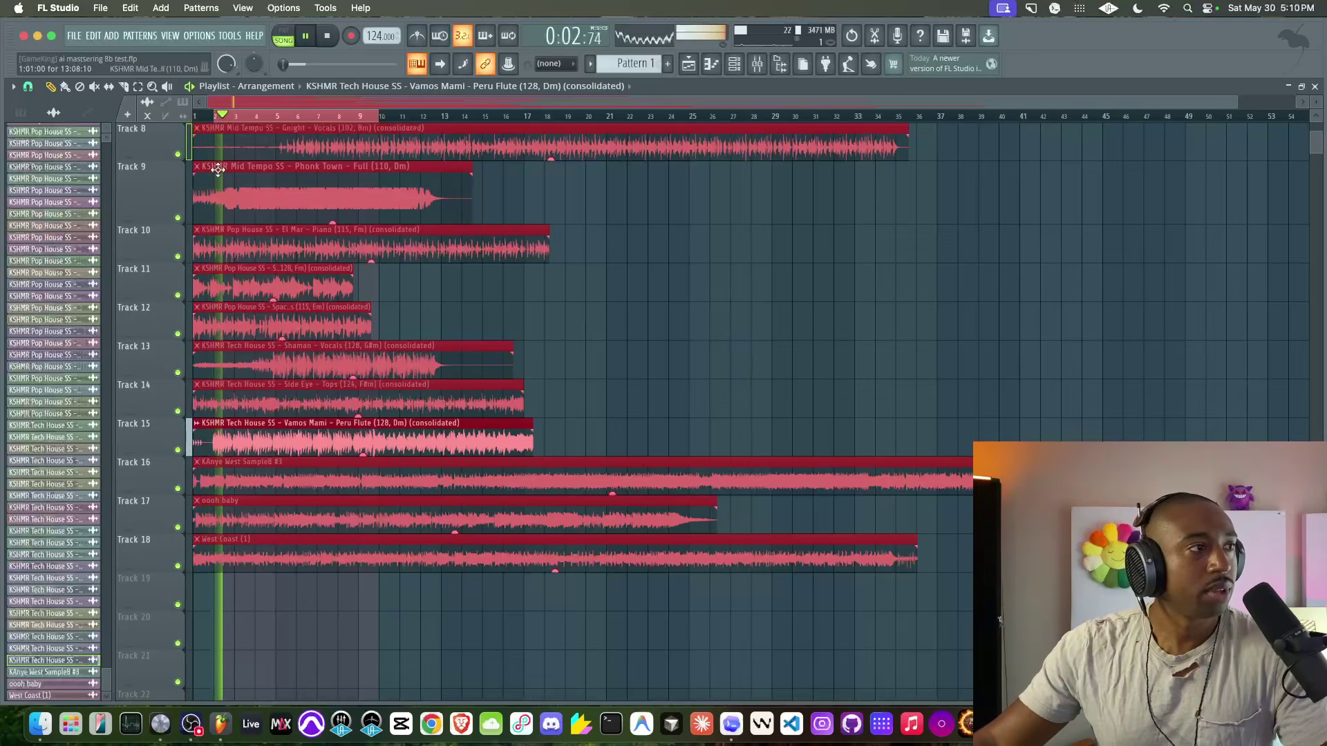
# Step: Stop playback, isolate the KAnye West sample clip on Track 16 and set the playback range to bars 2 through 39
pyautogui.press('space')
pyautogui.click(279, 473)
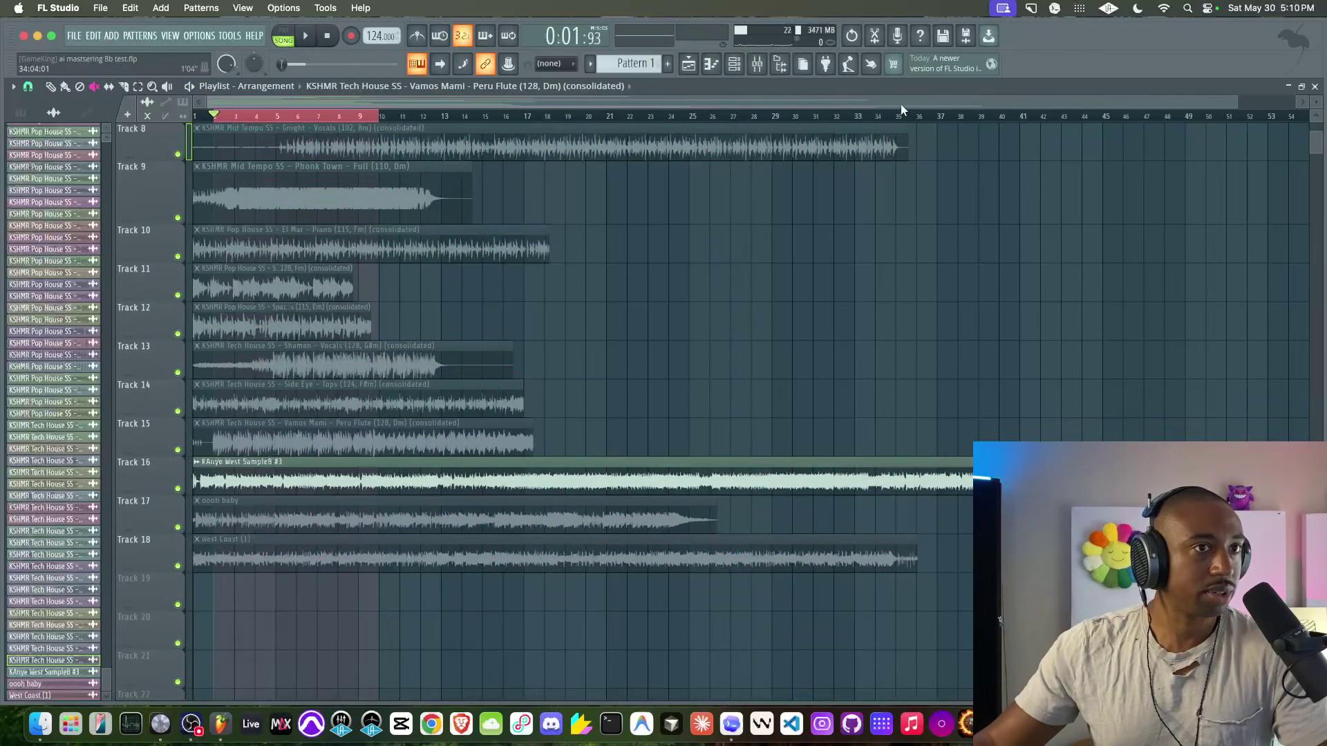
pyautogui.moveTo(981, 122); pyautogui.dragTo(207, 136)
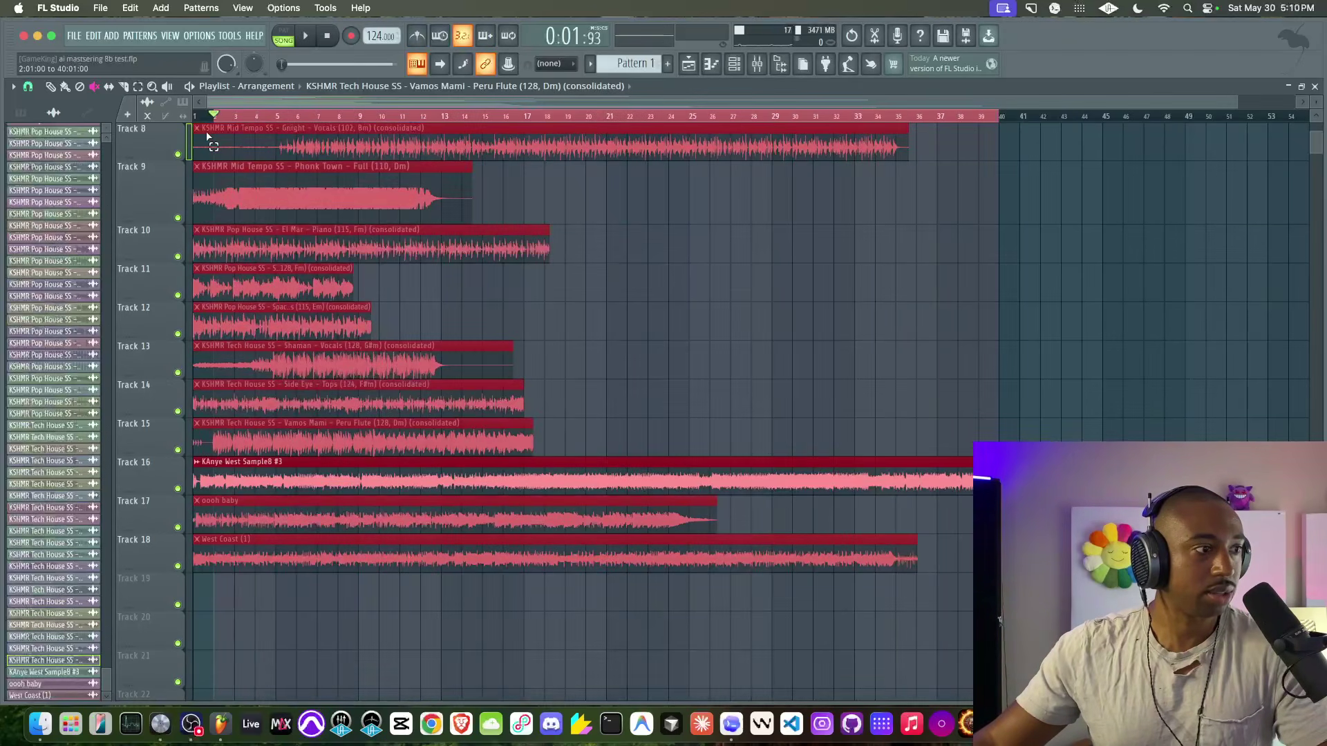
# Step: Reopen the AI Mastering plugin from the mixer's ai 8 insert, load its Init preset and move the window clear of the mixer's effect slots
pyautogui.click(757, 63)
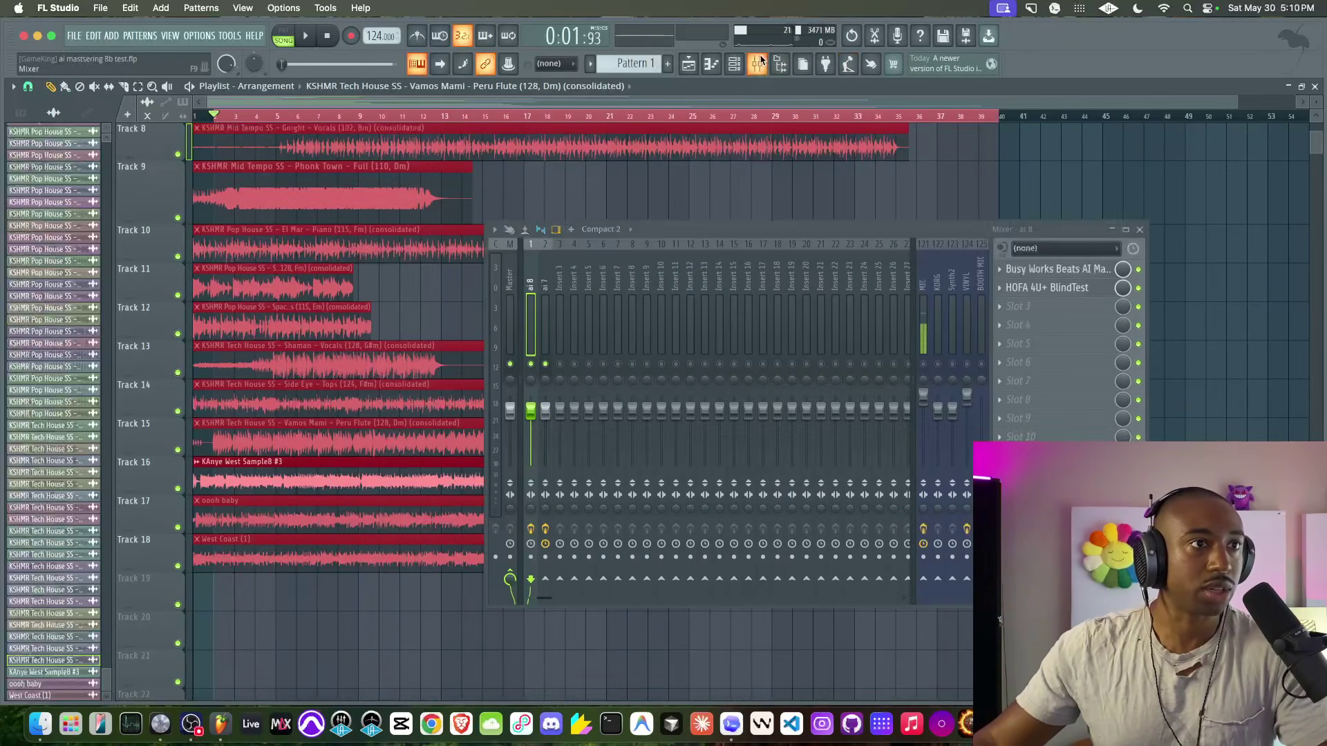
pyautogui.click(1065, 269)
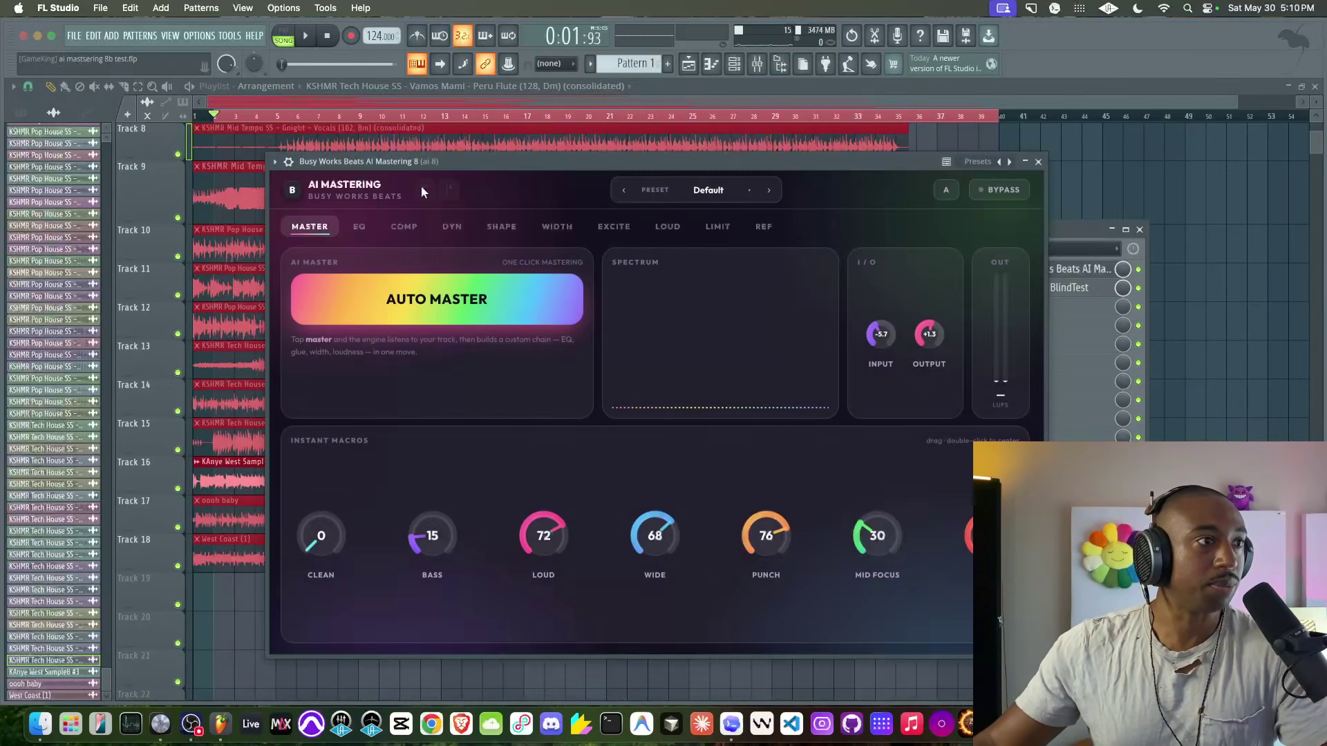
pyautogui.click(655, 192)
pyautogui.click(680, 246)
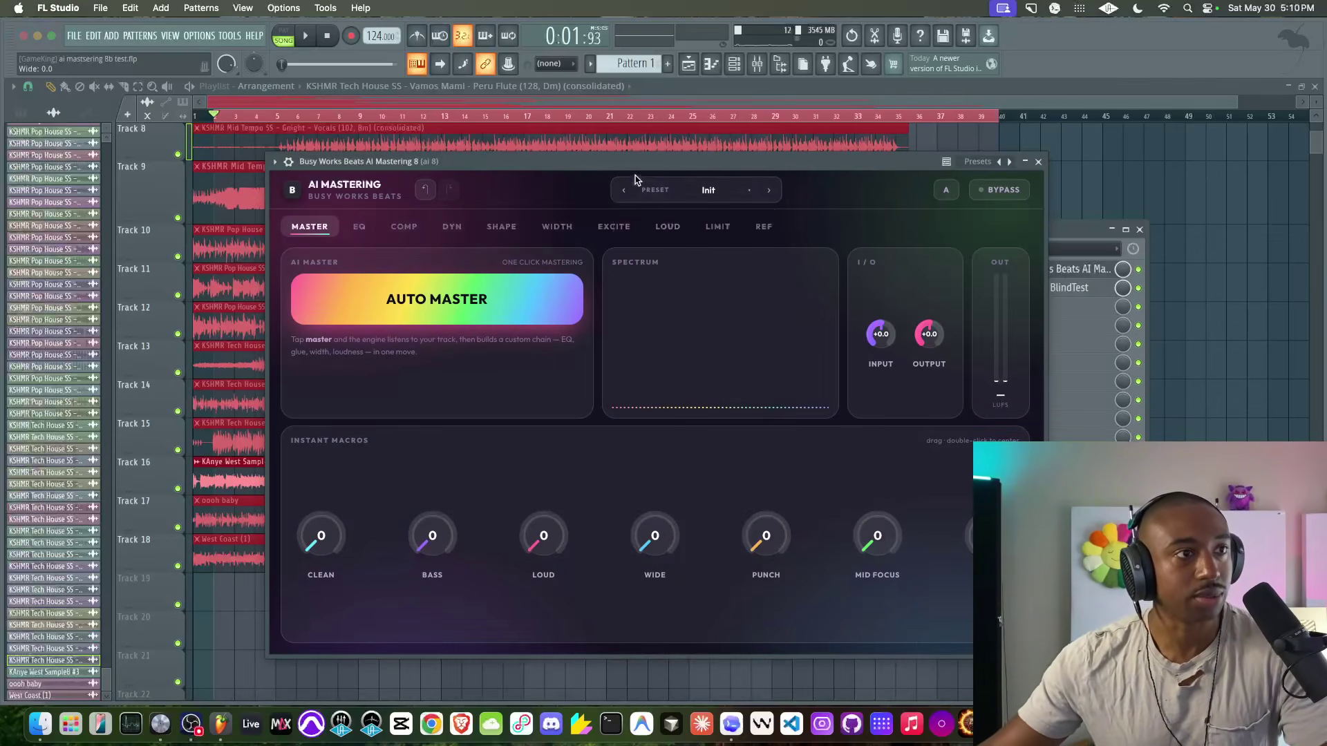
pyautogui.moveTo(636, 163); pyautogui.dragTo(538, 157)
# Step: Auto-master the KAnye West sample while playing it from about bar 10
pyautogui.press('space')
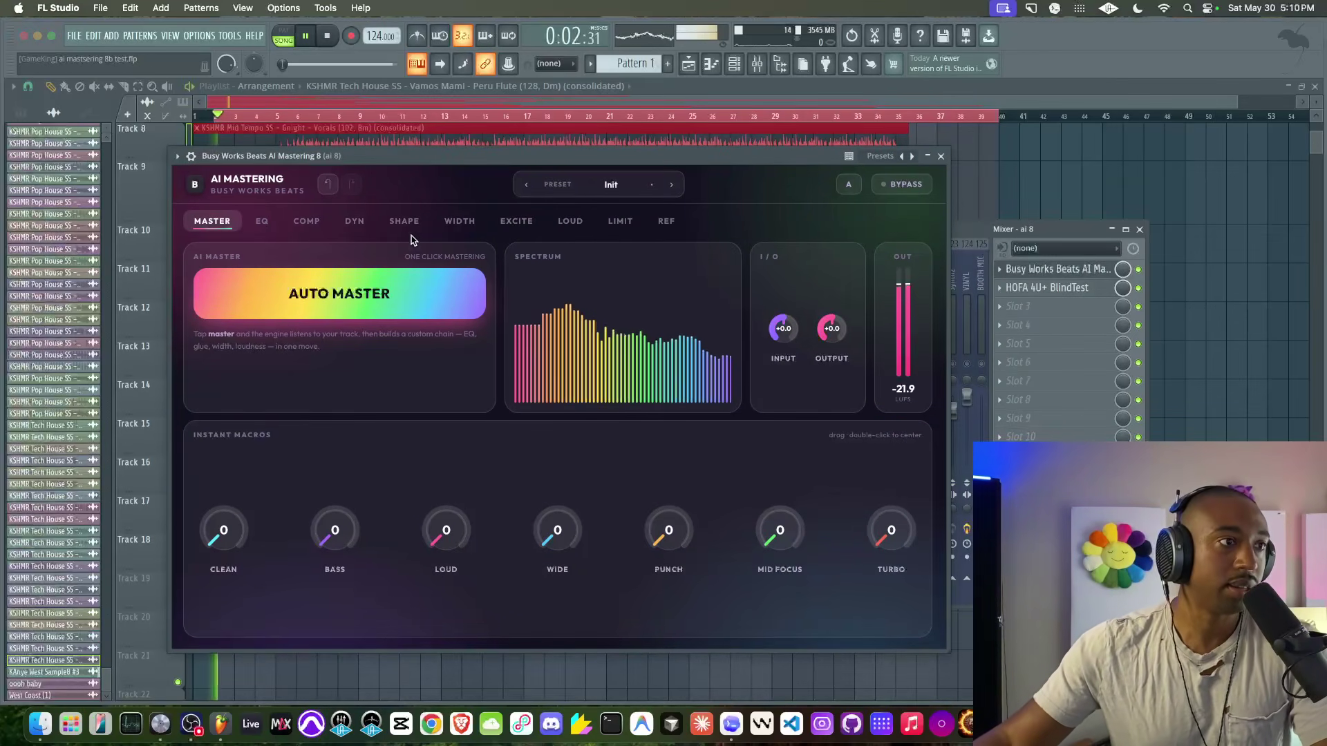
pyautogui.press('space')
pyautogui.click(378, 118)
pyautogui.press('space')
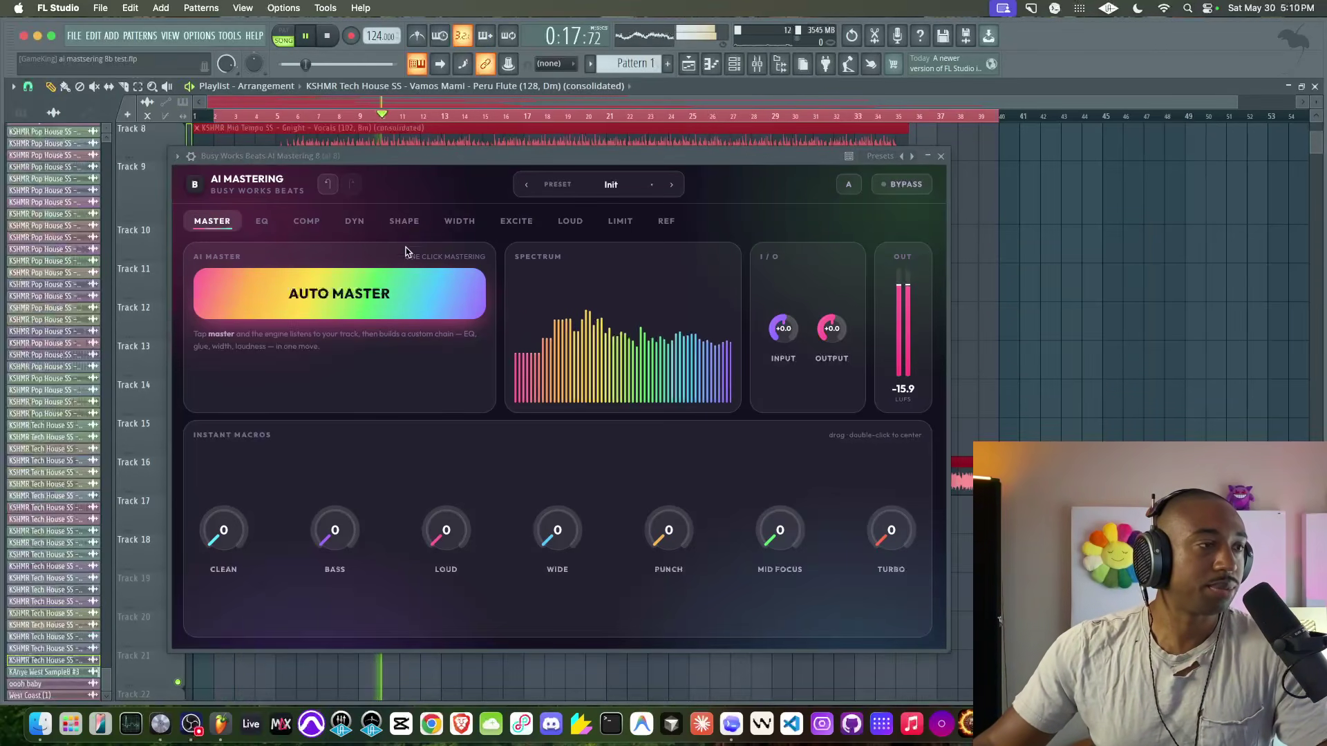
pyautogui.click(403, 295)
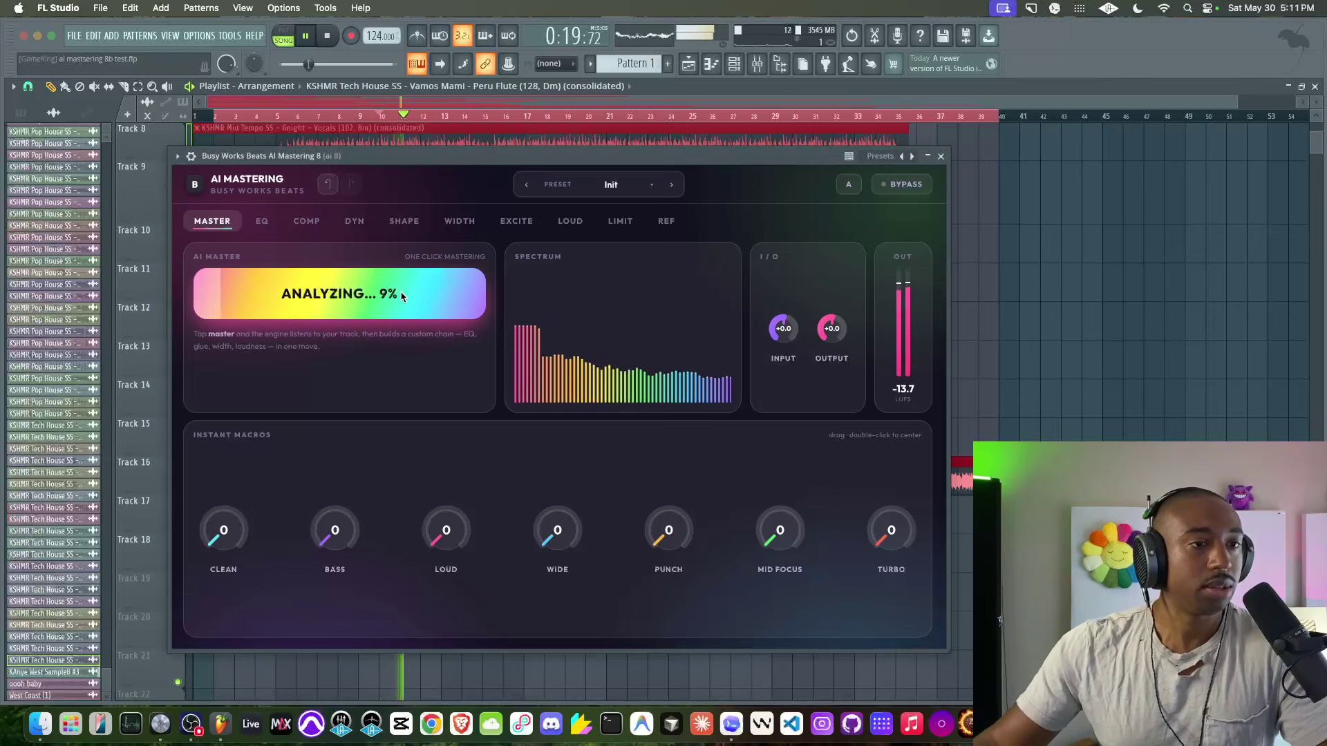
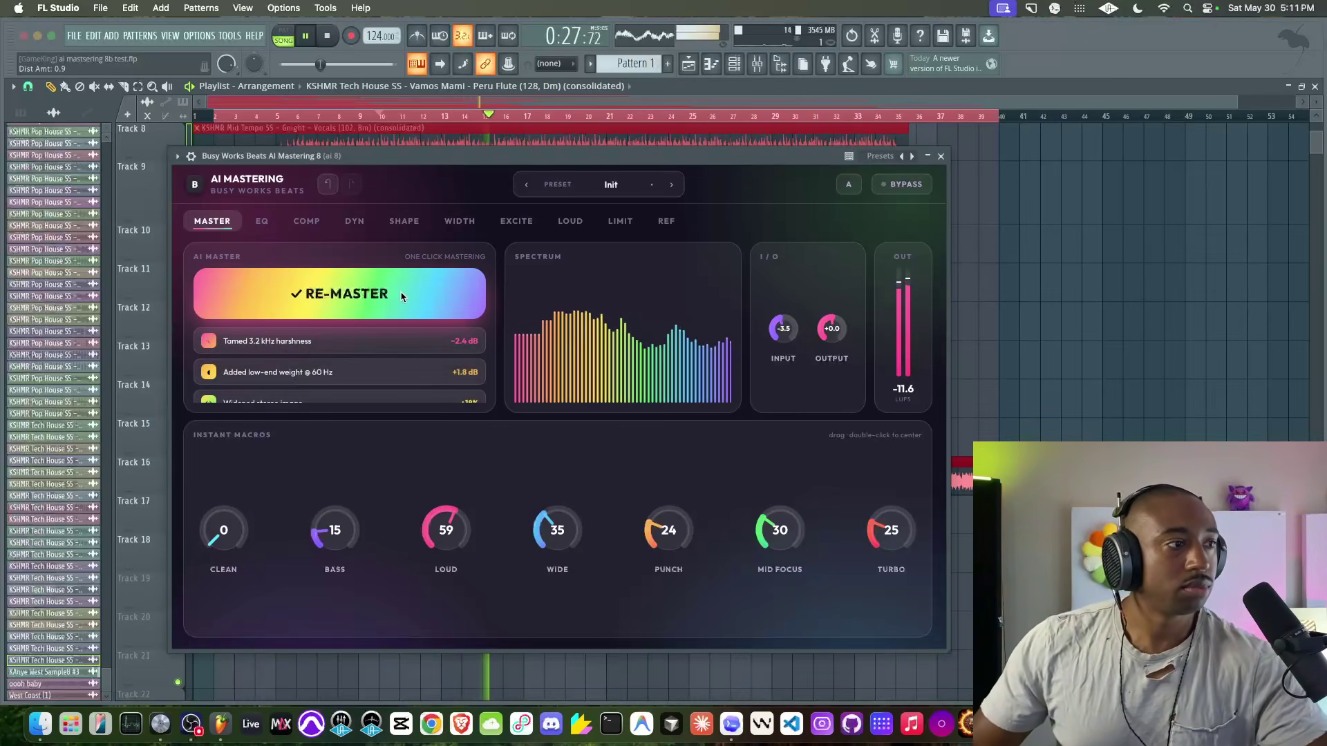
pyautogui.press('space')
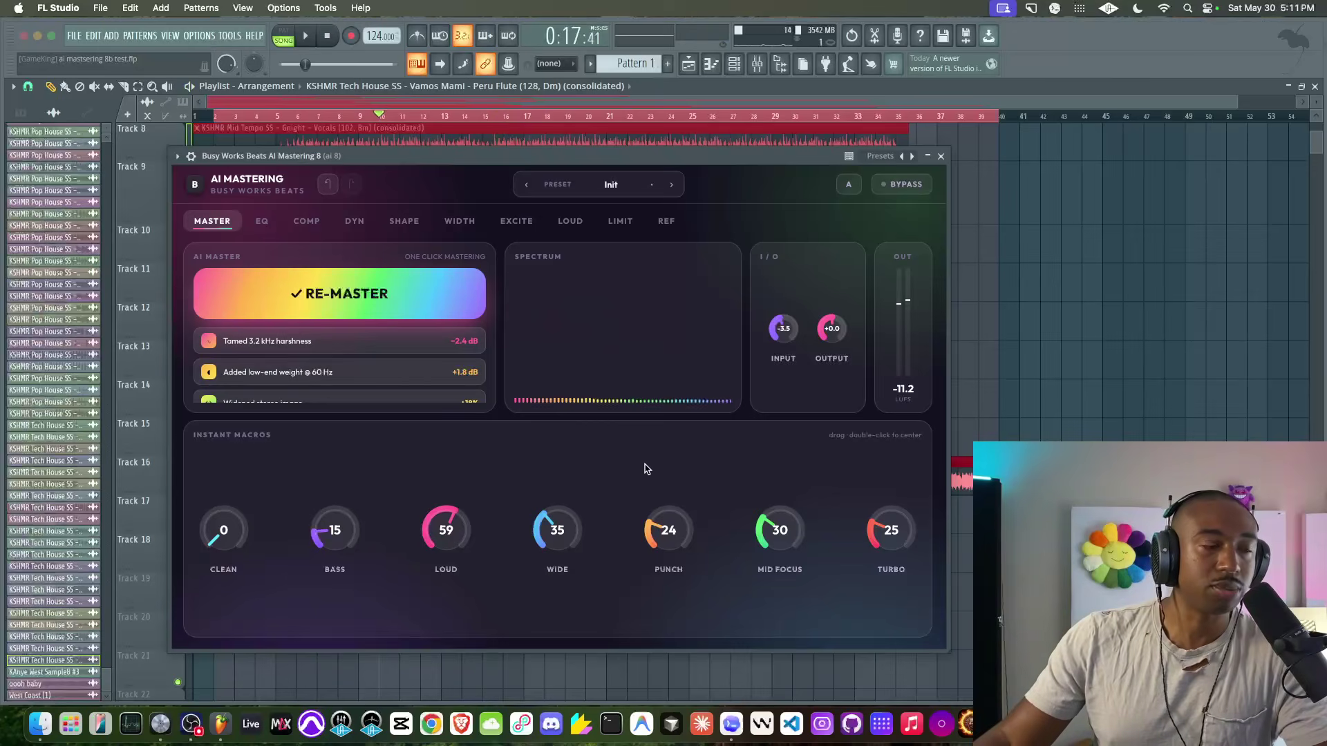
# Step: Move the playhead to bar 13 and briefly play the auto-mastered sample from there
pyautogui.click(444, 117)
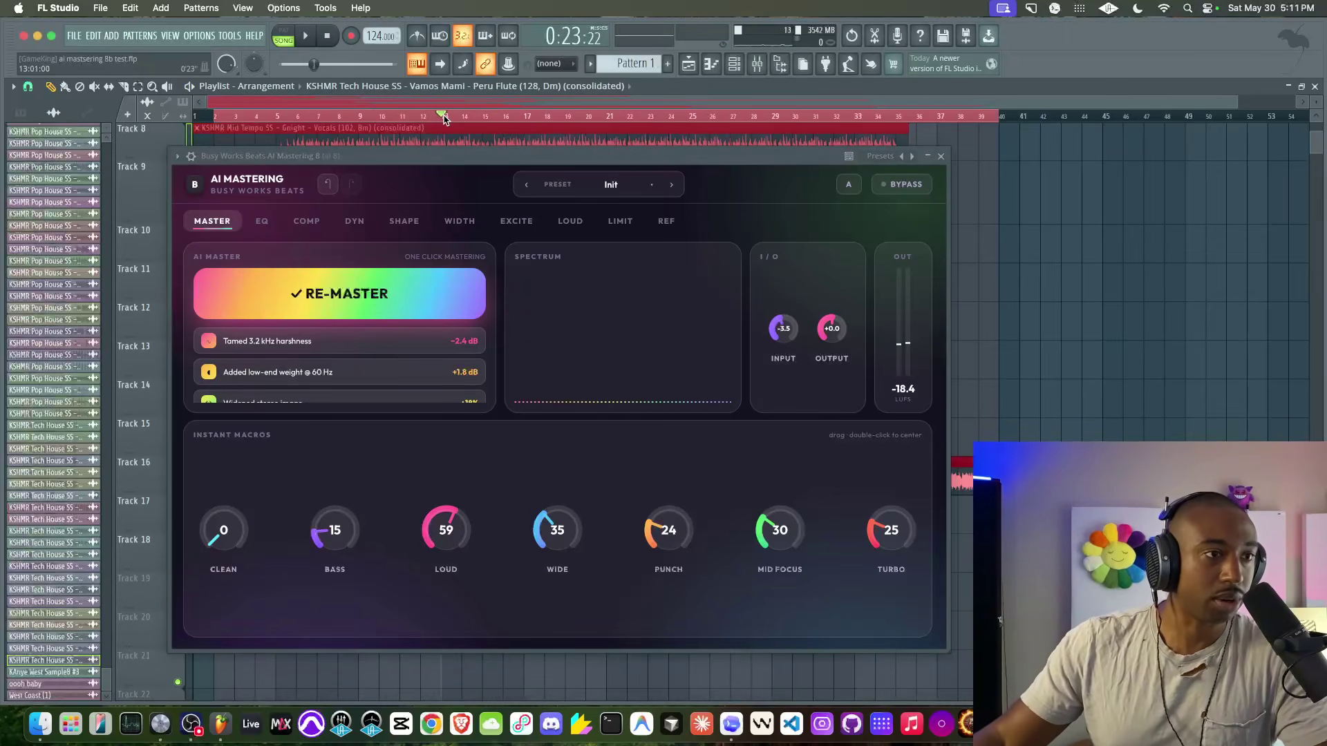
pyautogui.press('space')
pyautogui.press('space')
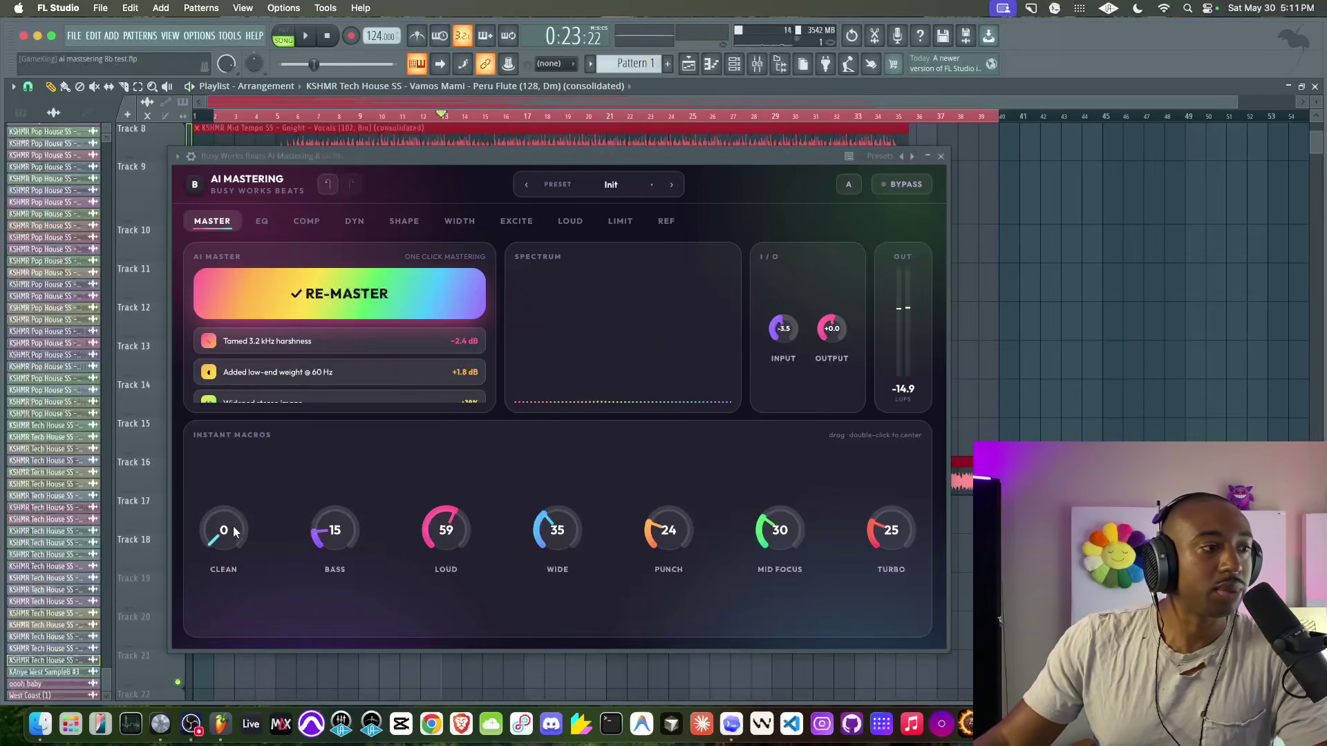
# Step: Try the Clean macro at 64 while the sample plays
pyautogui.press('space')
pyautogui.moveTo(231, 532); pyautogui.dragTo(277, 417)
pyautogui.press('space')
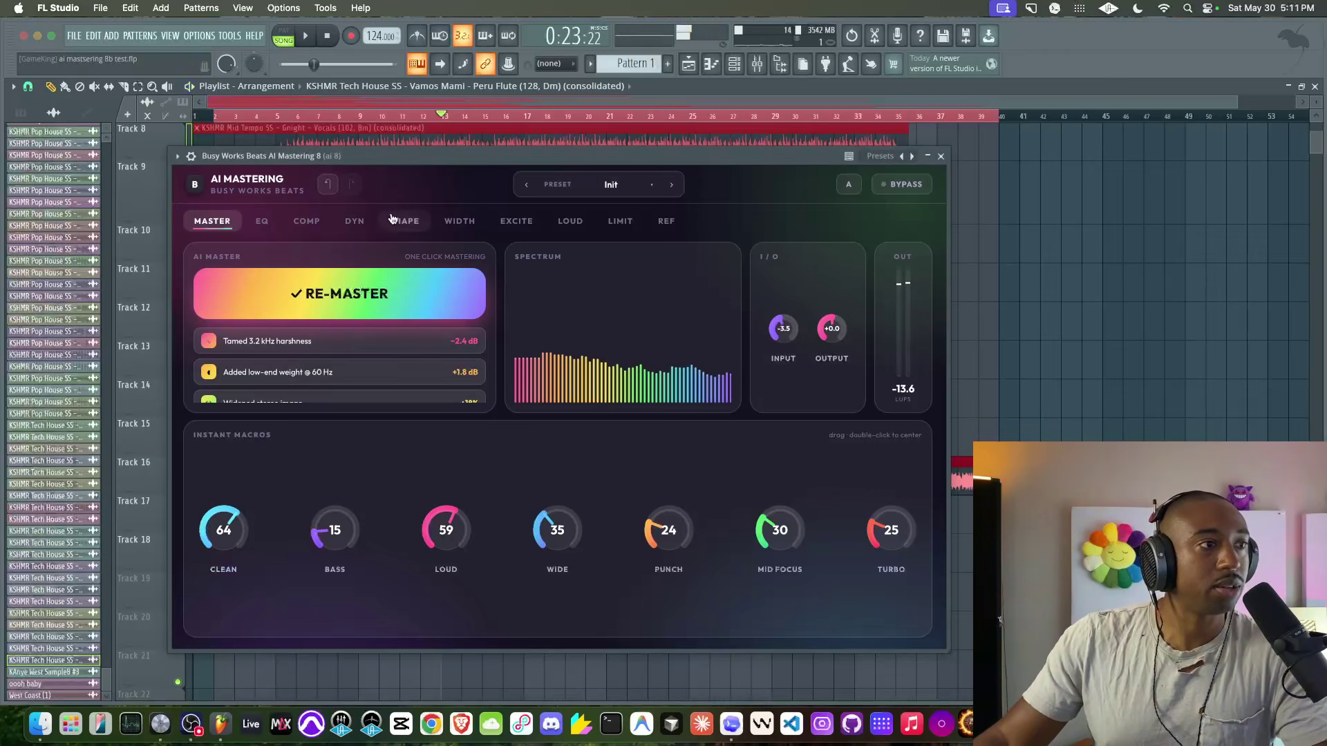
# Step: Set the de-esser routing to Post-Clipper in the Shape settings and return to the Master page
pyautogui.click(391, 221)
pyautogui.click(705, 403)
pyautogui.click(698, 451)
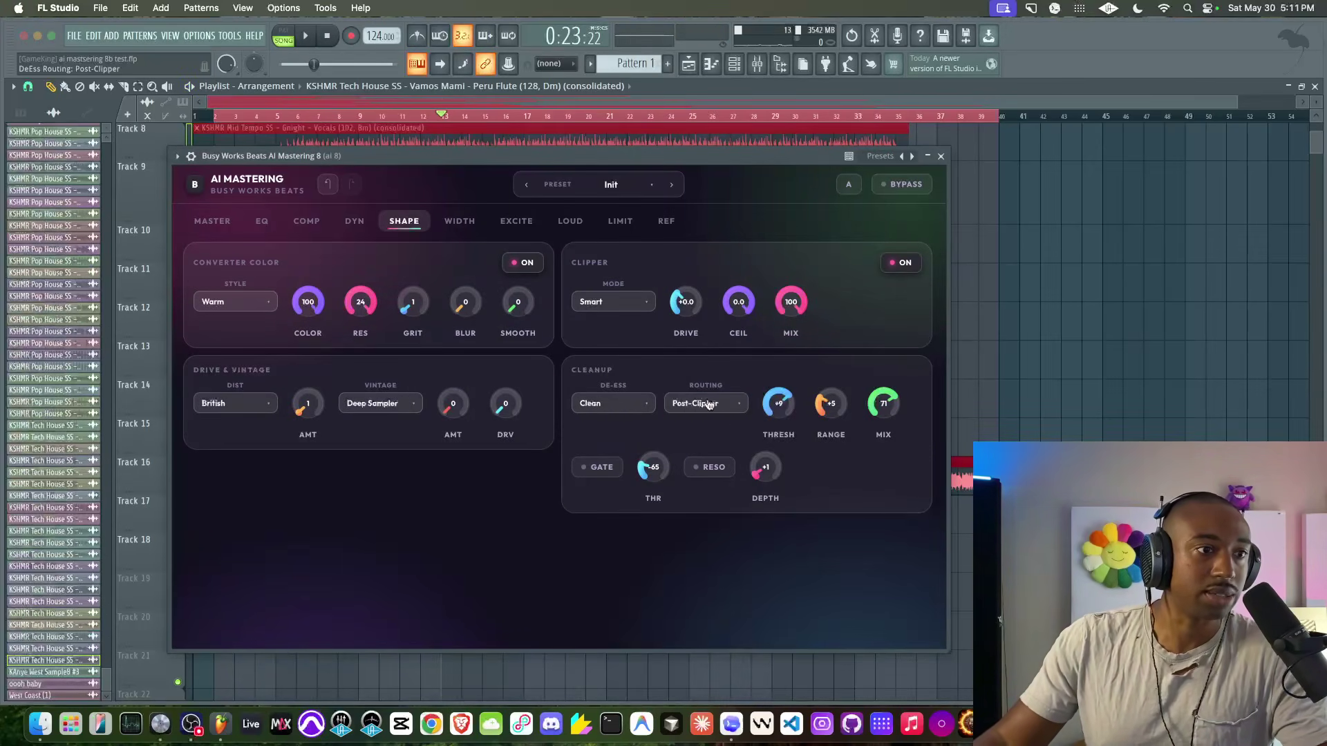
pyautogui.click(700, 405)
pyautogui.click(654, 448)
pyautogui.click(714, 405)
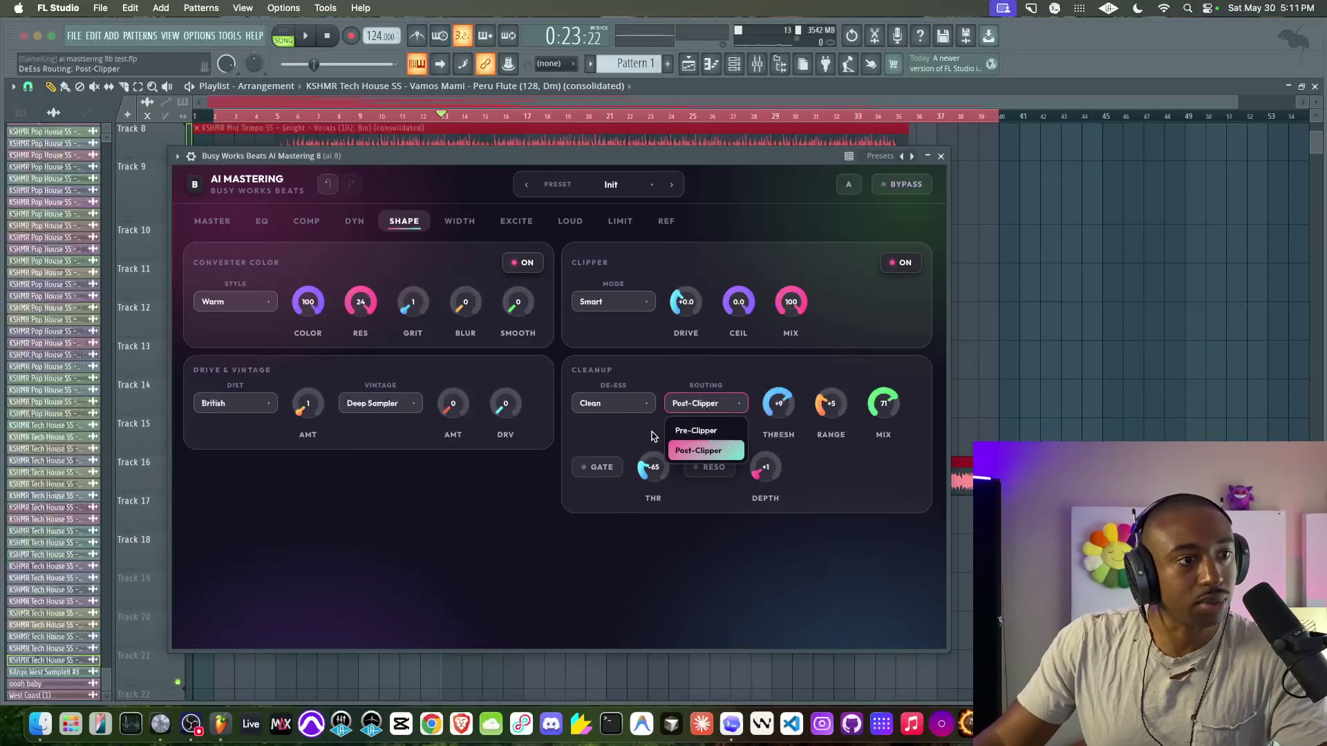
pyautogui.click(654, 435)
pyautogui.click(238, 223)
# Step: Lower the Clean macro to 0 while the sample plays
pyautogui.press('space')
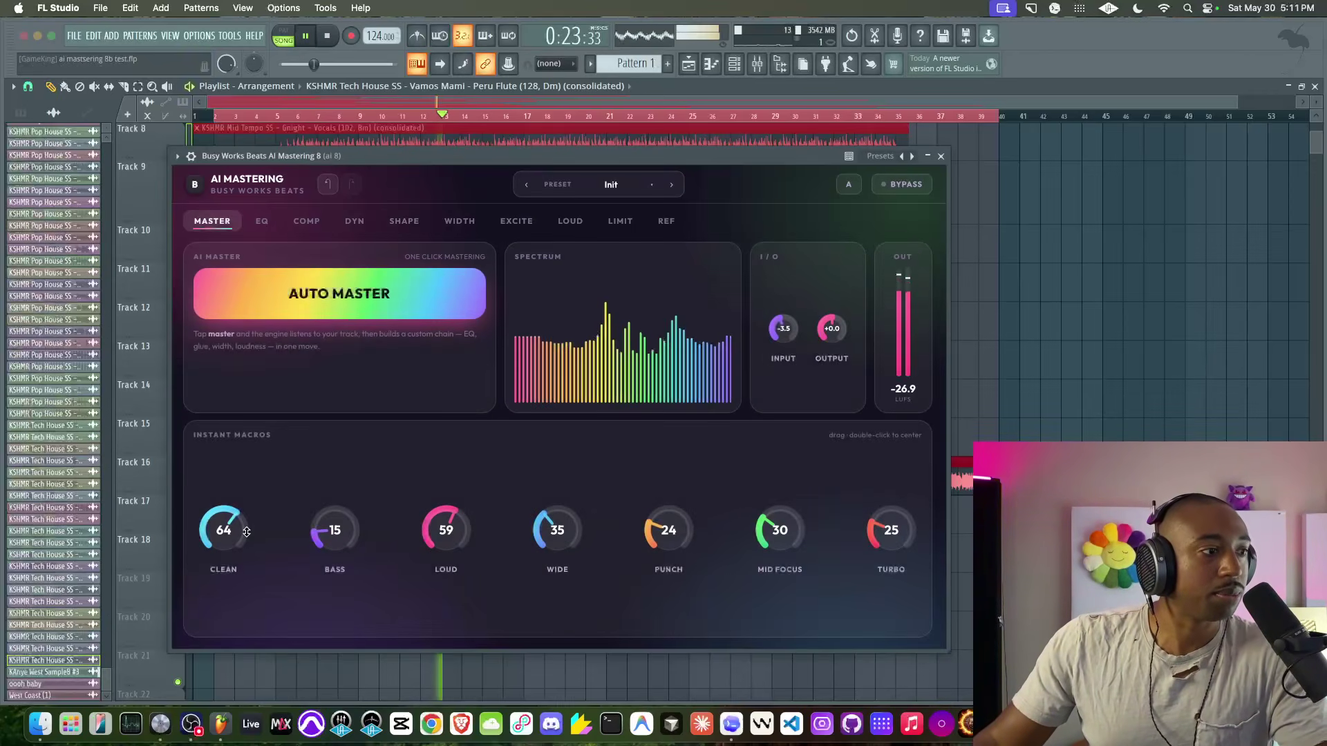
pyautogui.moveTo(224, 530); pyautogui.dragTo(148, 649)
pyautogui.press('space')
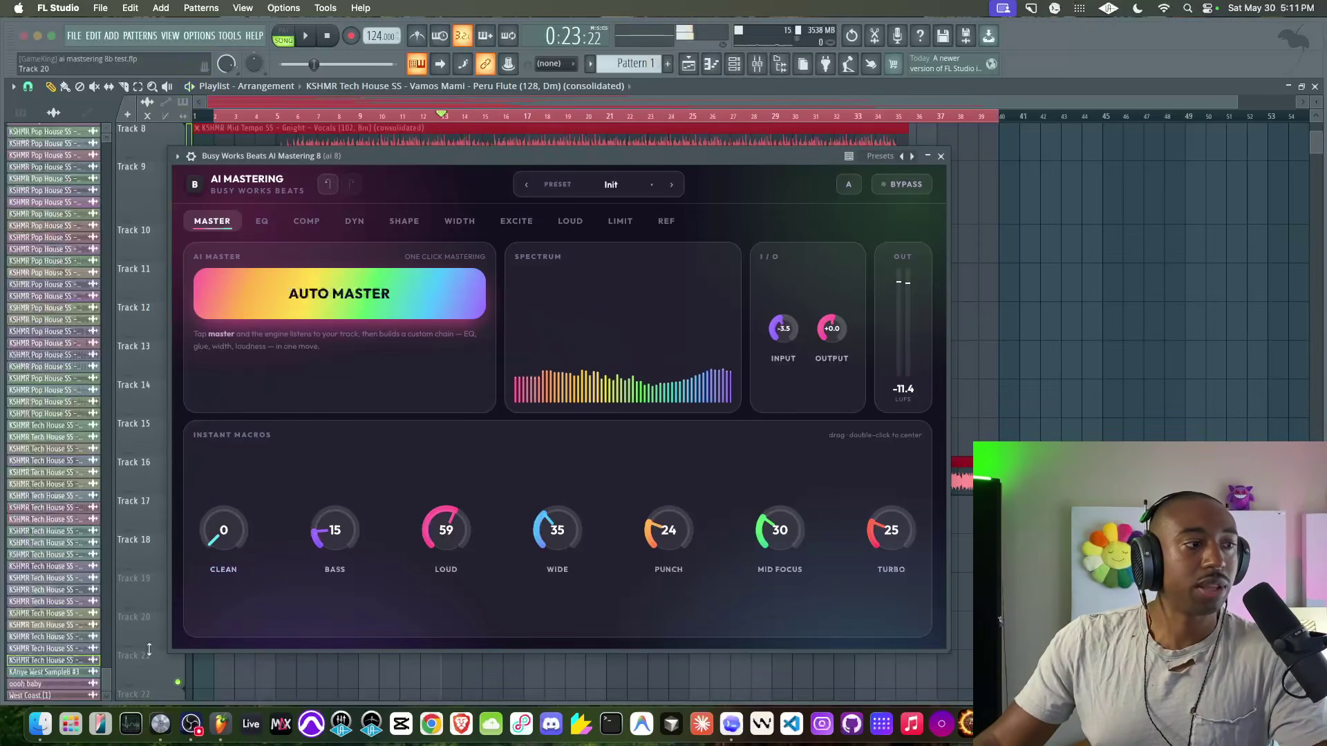
# Step: Set the macros during playback to Clean 67, Bass 48, Loud 66, Wide 87, Punch 86, Mid Focus 18 and Turbo 68
pyautogui.press('space')
pyautogui.doubleClick(228, 531)
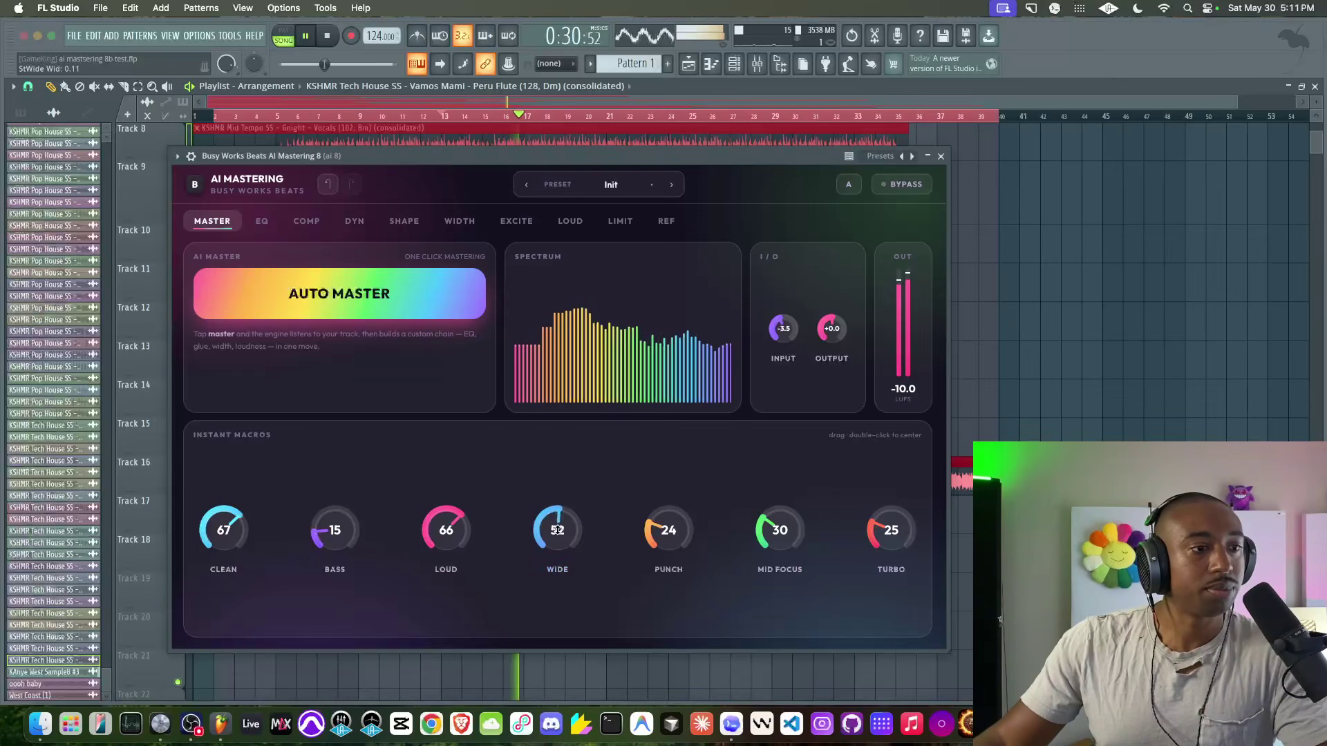
pyautogui.moveTo(672, 532); pyautogui.dragTo(688, 464)
pyautogui.moveTo(881, 524); pyautogui.dragTo(895, 496)
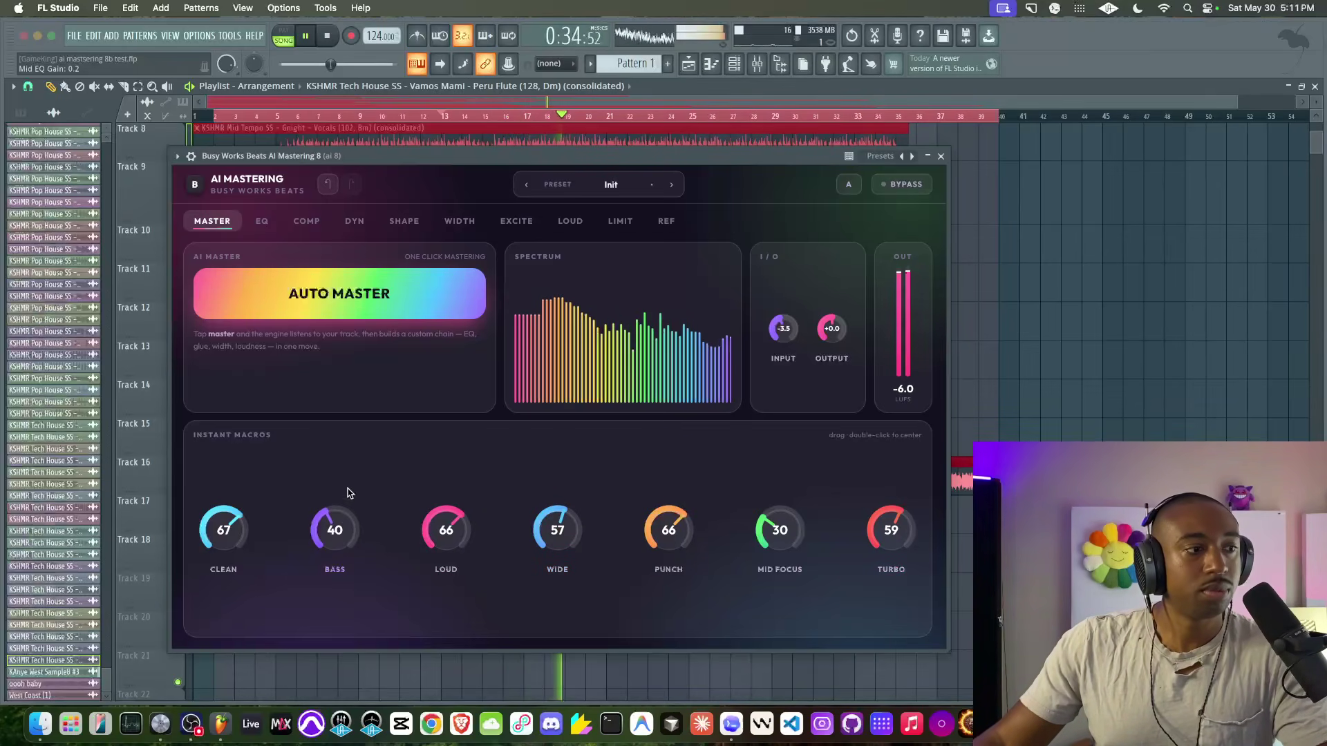
pyautogui.moveTo(760, 530); pyautogui.dragTo(691, 537)
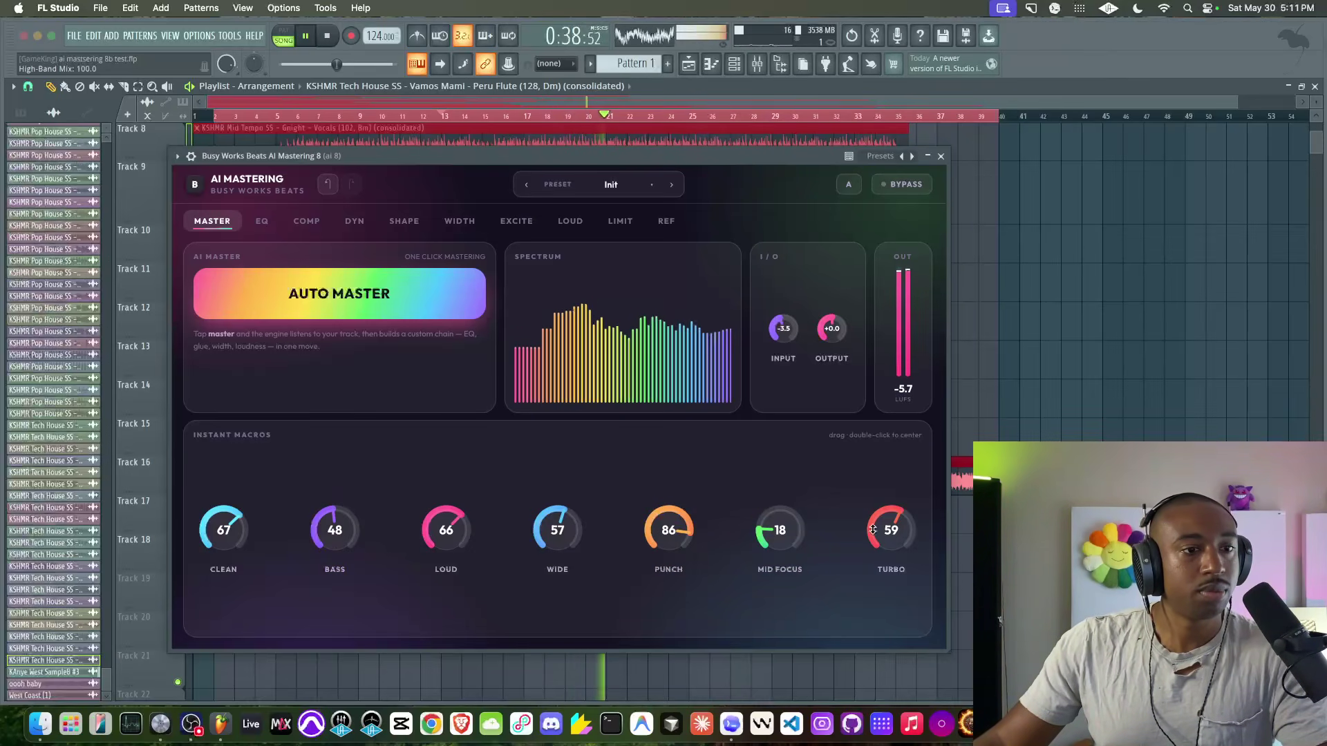
pyautogui.moveTo(552, 531); pyautogui.dragTo(550, 520)
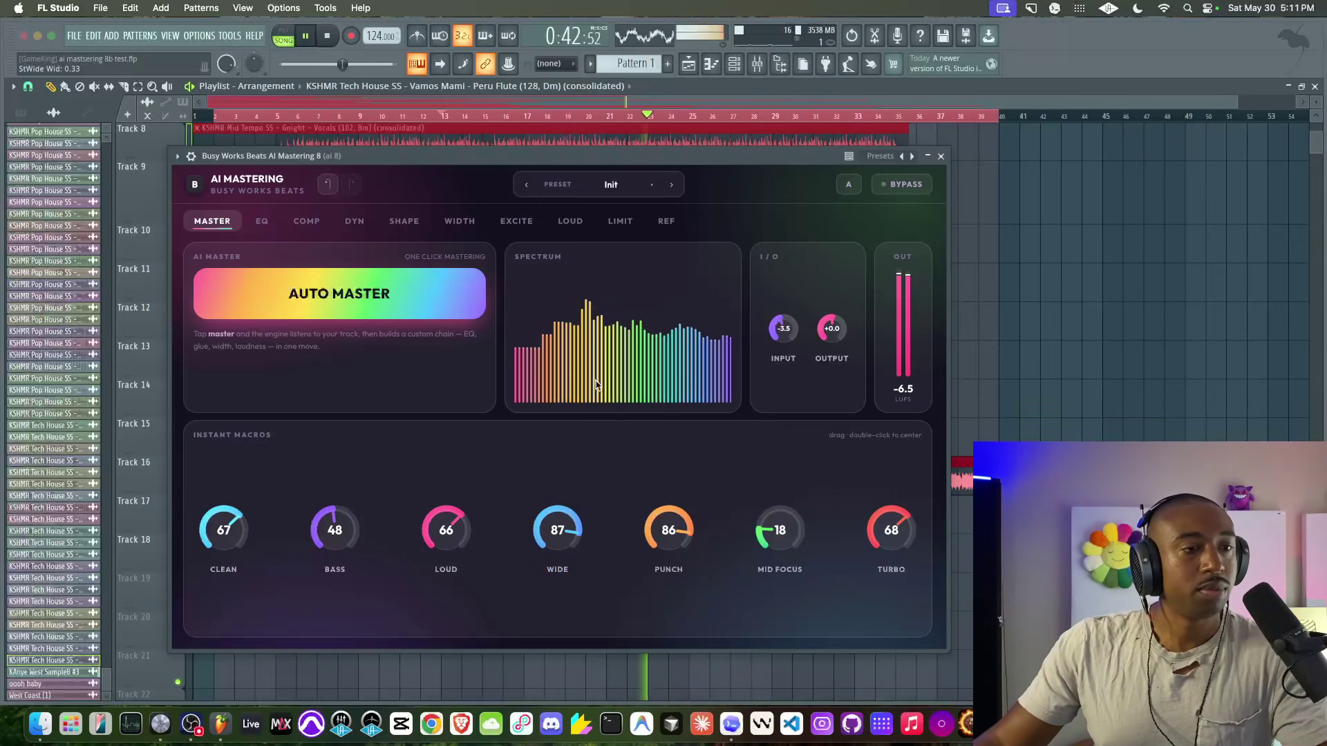
# Step: Compare the adjusted KAnye West master with its bypassed signal and review the Shape settings during playback
pyautogui.click(903, 190)
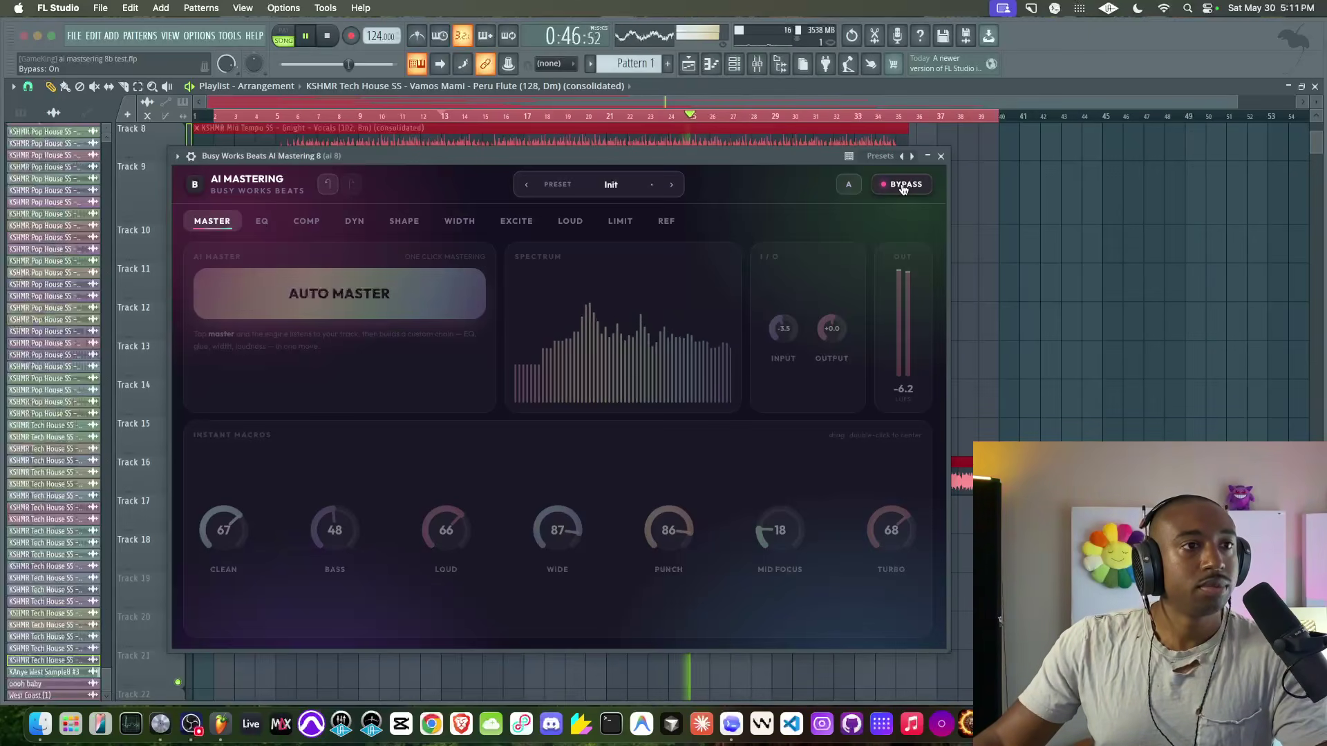
pyautogui.click(903, 190)
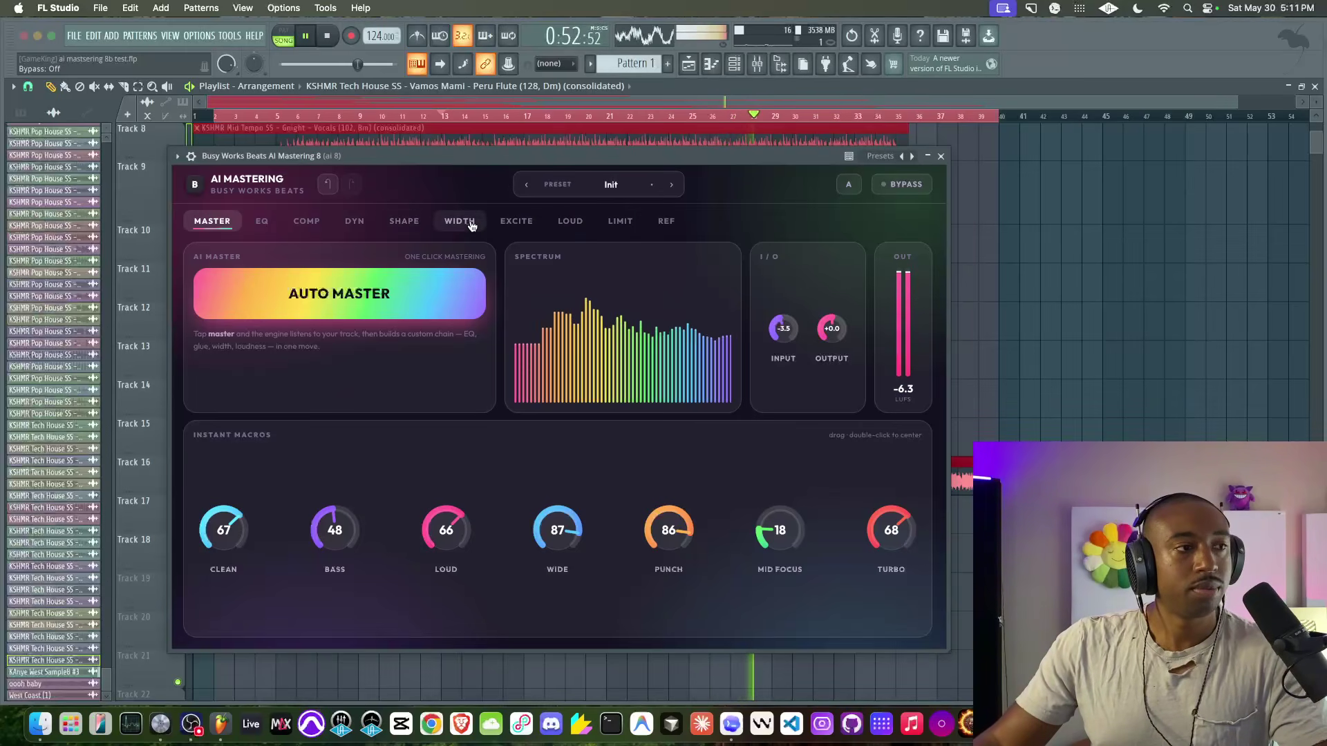
pyautogui.click(404, 224)
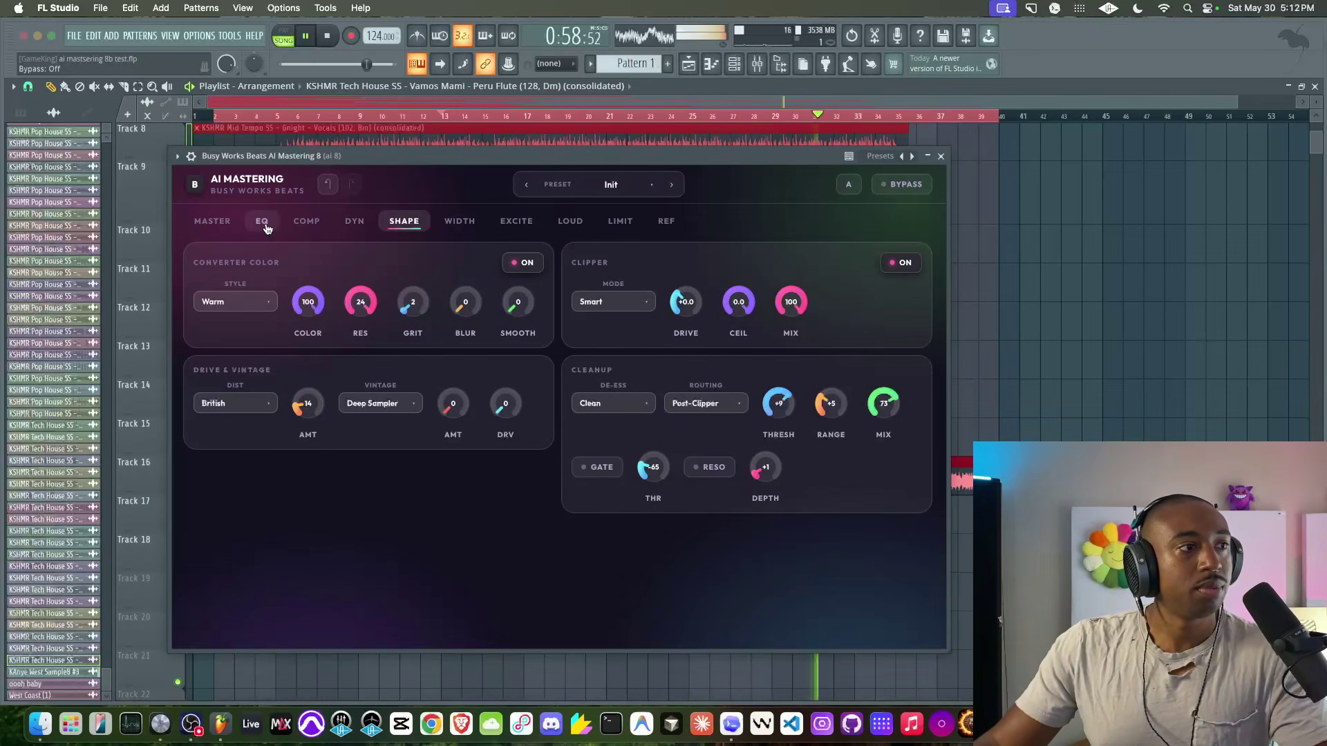
pyautogui.click(212, 222)
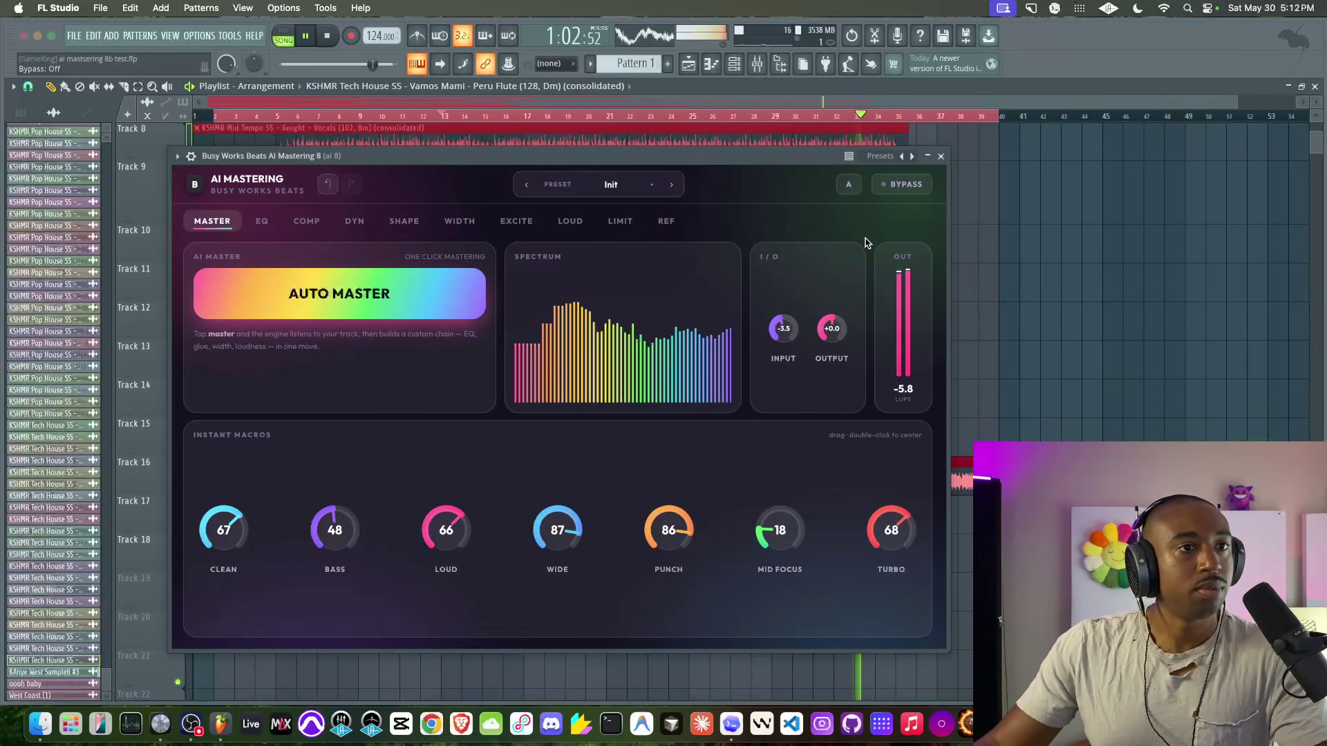
pyautogui.click(895, 184)
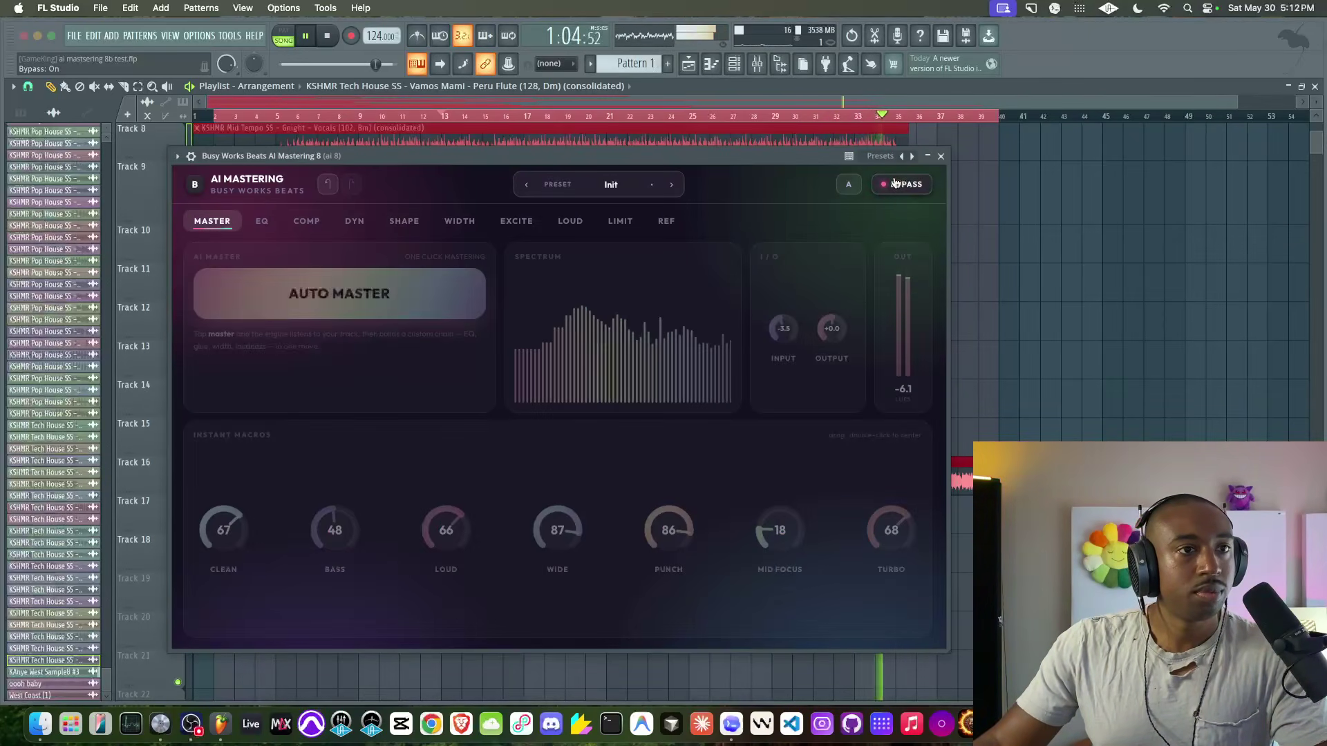
pyautogui.click(895, 184)
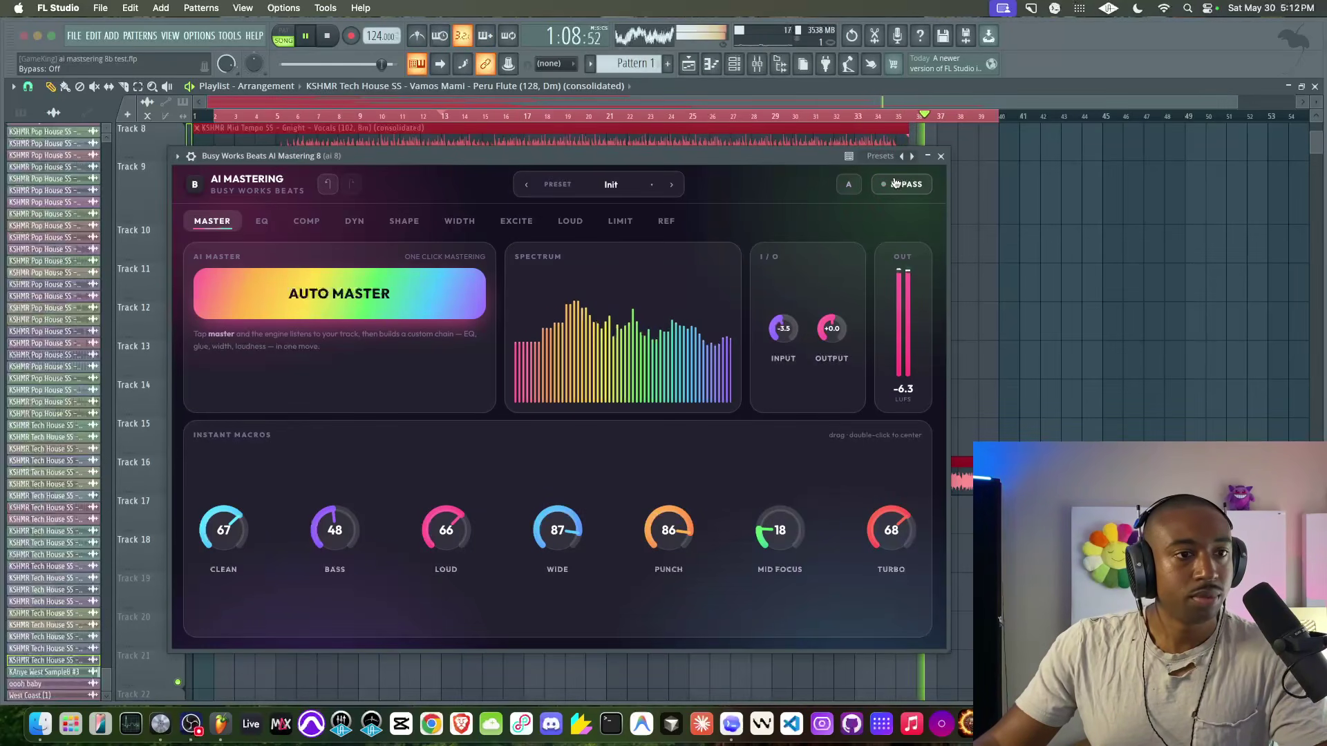
# Step: Stop playback and briefly replay the mastered sample from about bar 6
pyautogui.press('space')
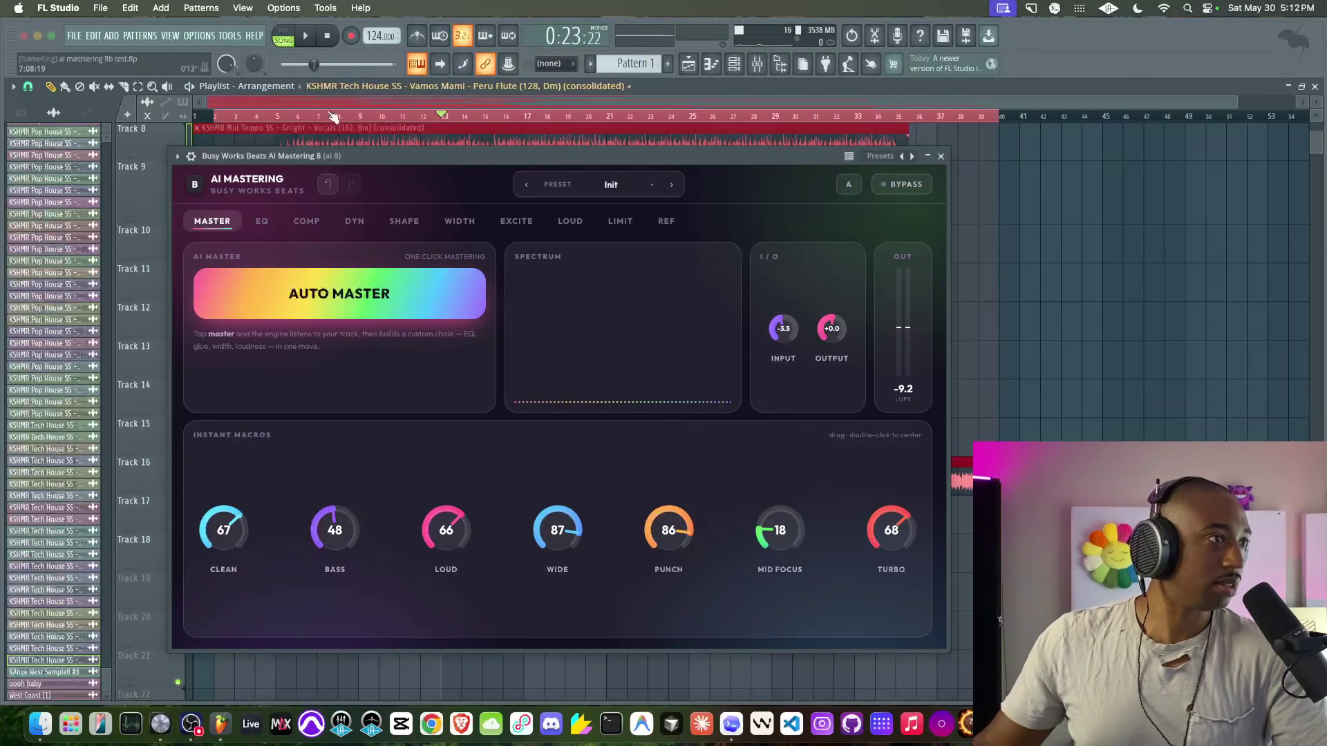
pyautogui.click(304, 116)
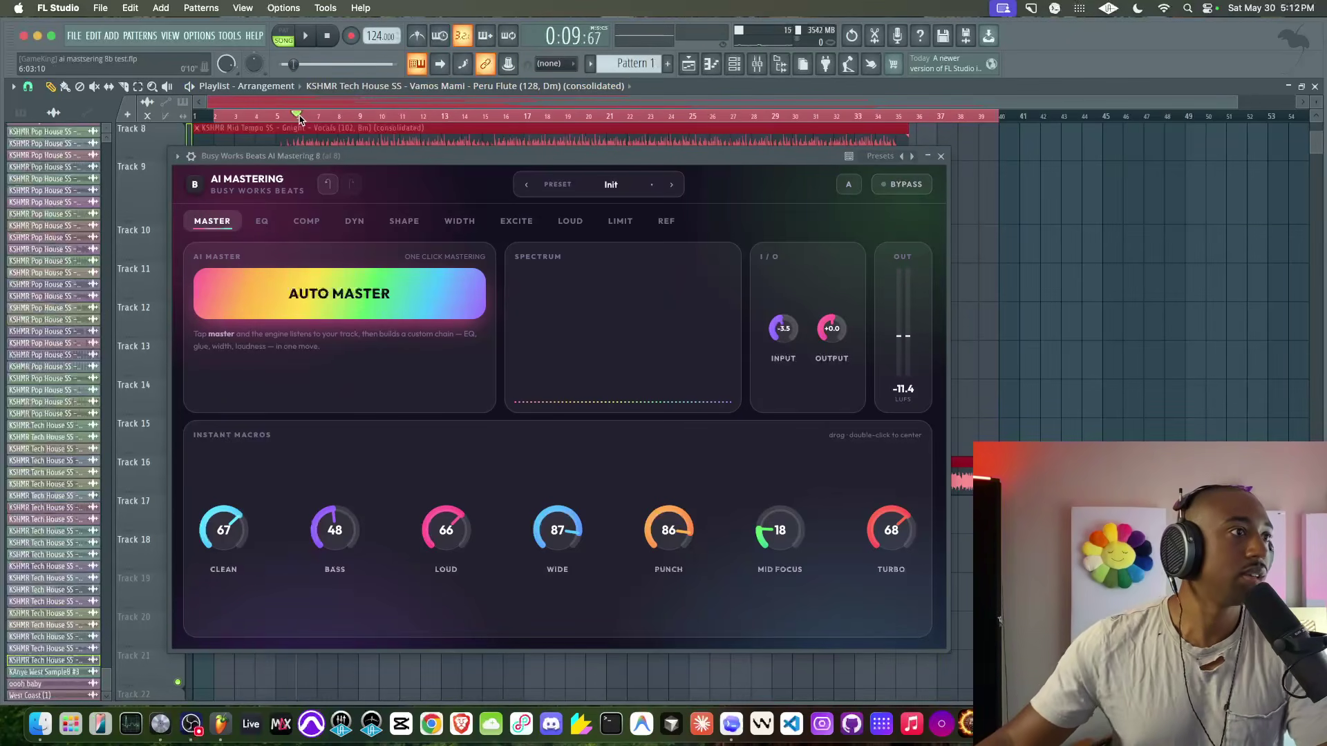
pyautogui.press('space')
pyautogui.press('space')
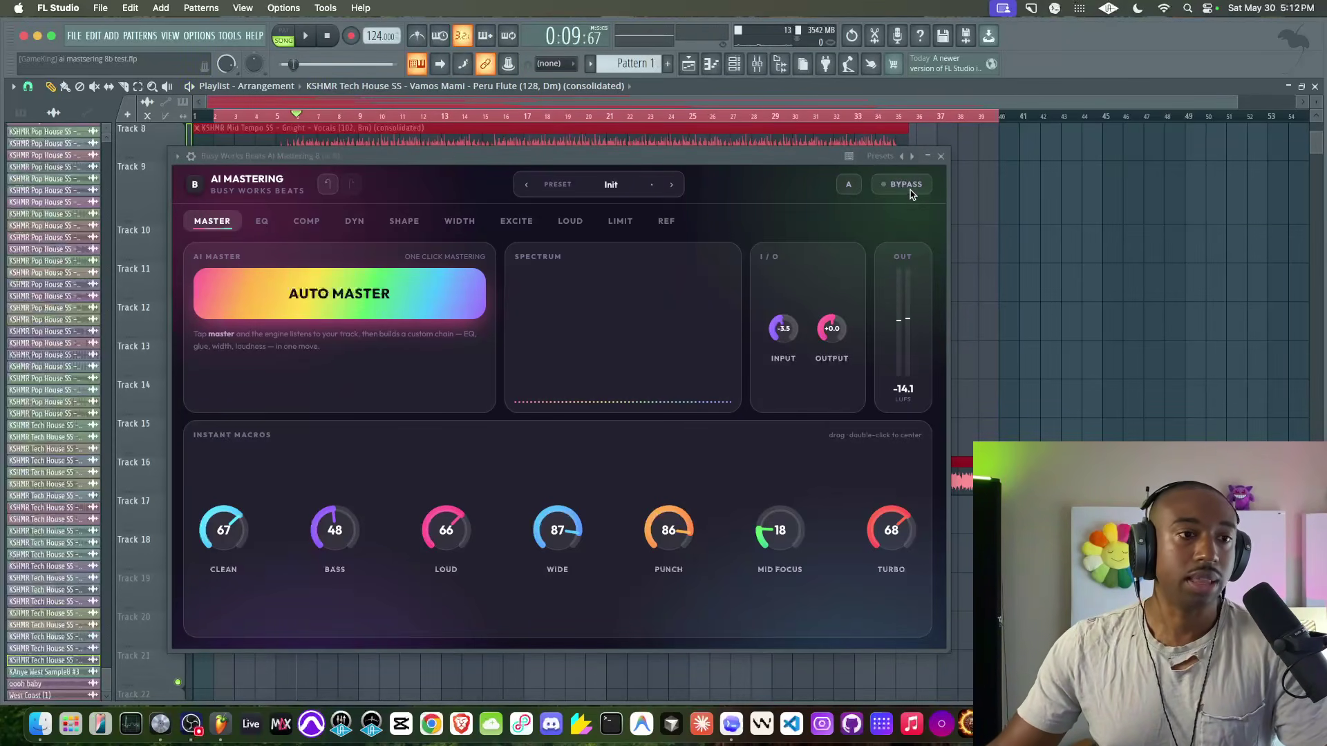
pyautogui.click(668, 221)
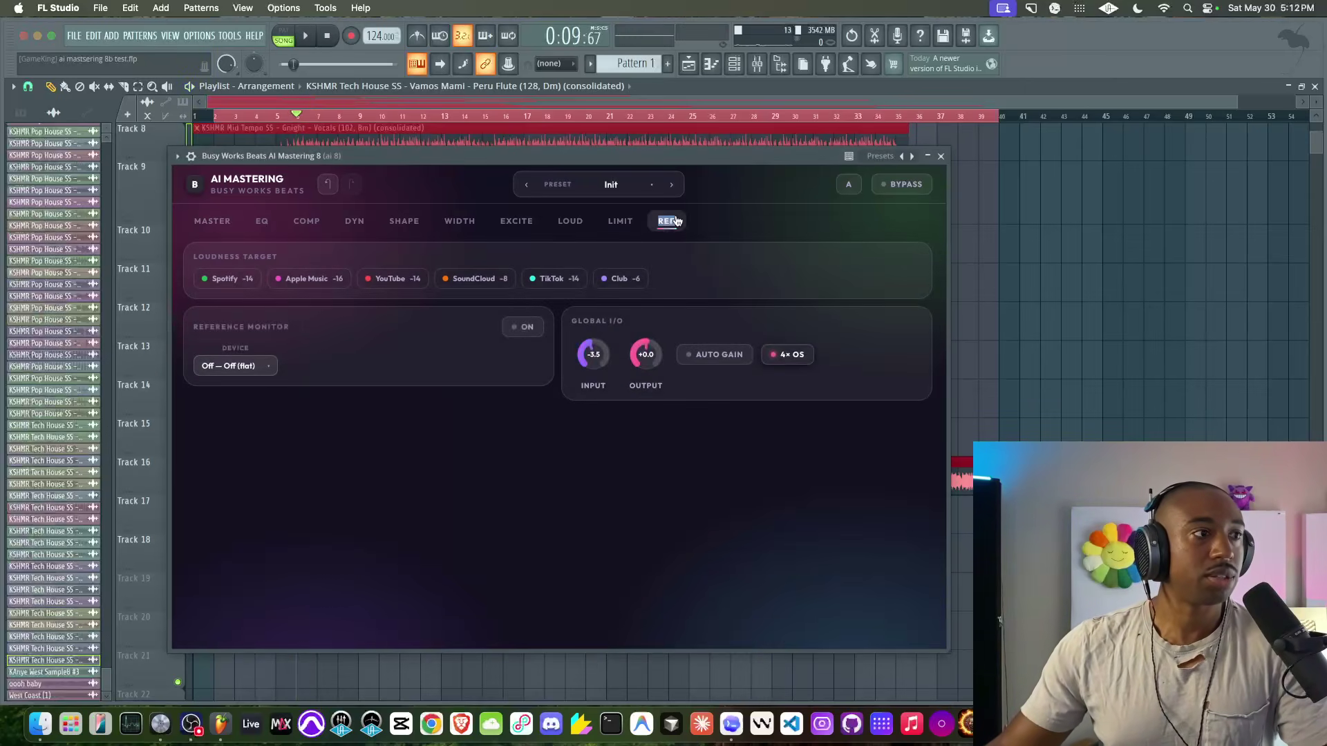
pyautogui.click(268, 368)
pyautogui.scroll(-10, 263, 487)
pyautogui.scroll(10, 264, 492)
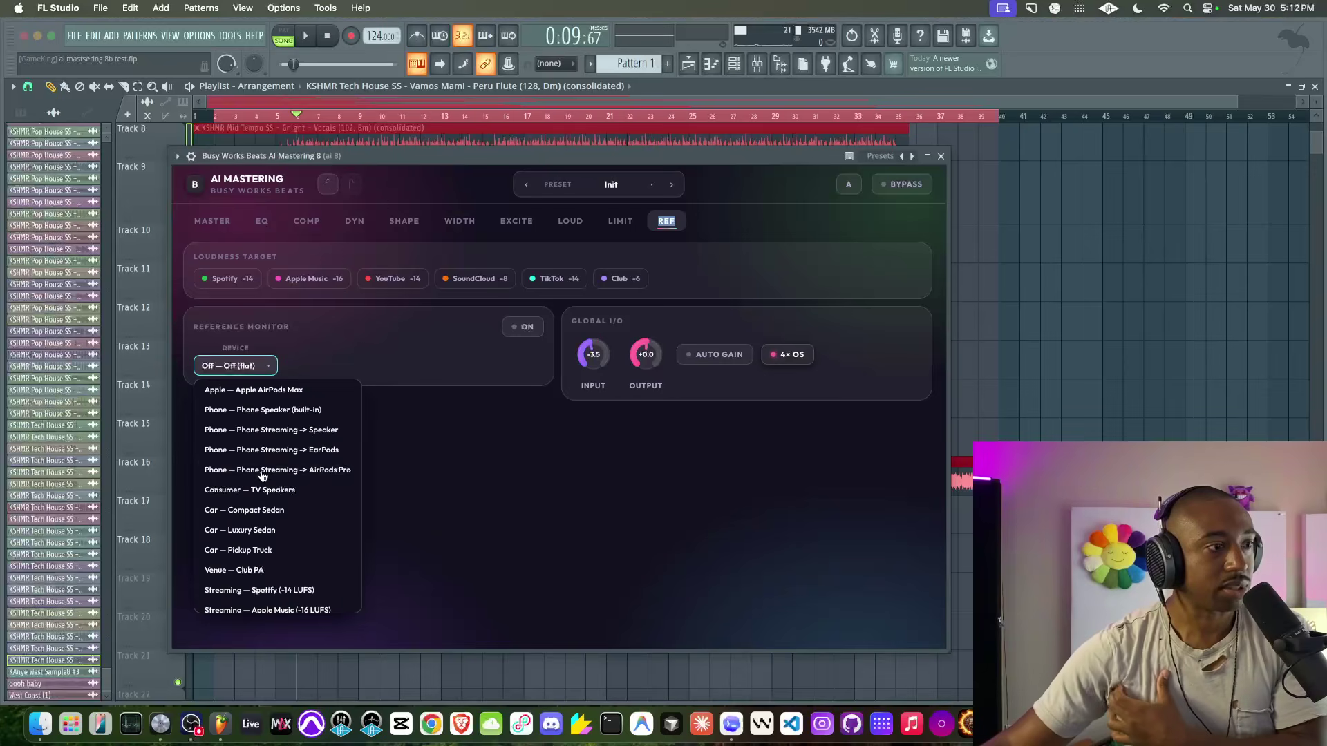
# Step: Enable the Reference Monitor with the Consumer — Bluetooth Speaker device while the mastered sample plays
pyautogui.scroll(-4, 263, 484)
pyautogui.scroll(4, 263, 483)
pyautogui.click(403, 475)
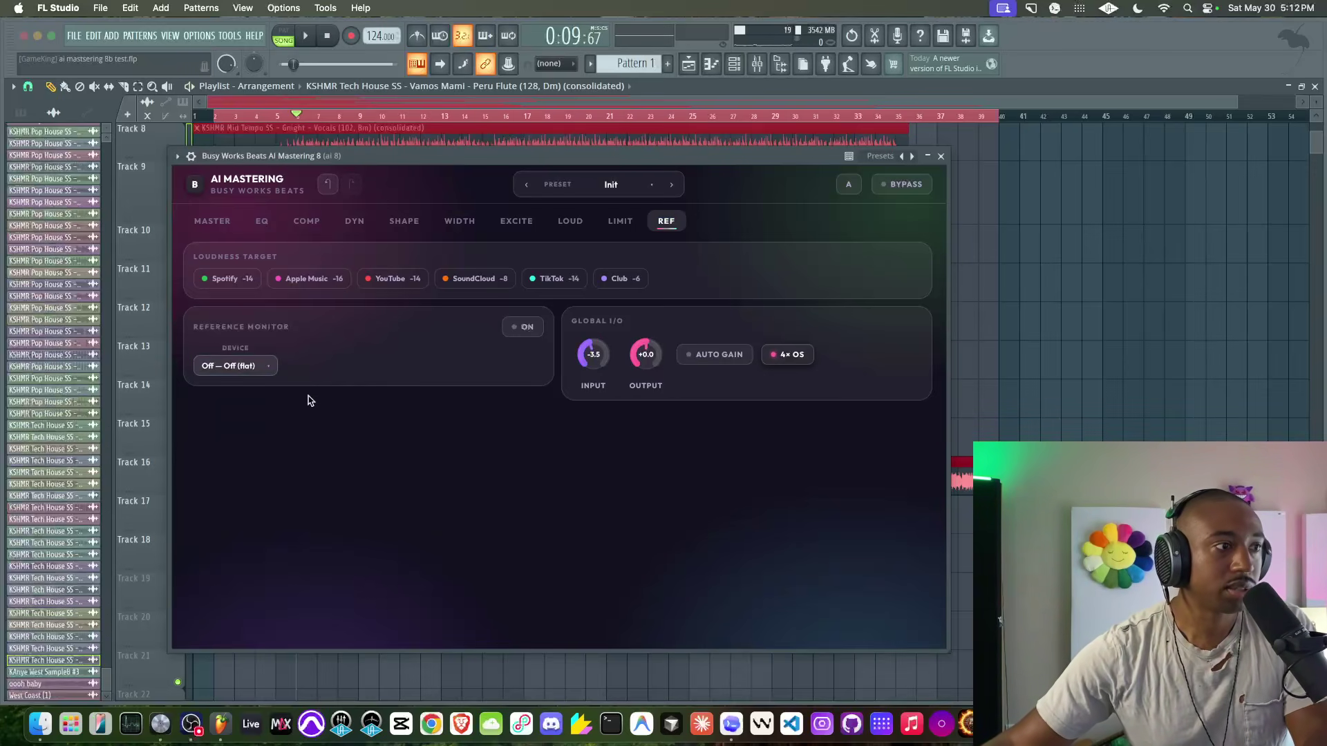
pyautogui.press('space')
pyautogui.click(235, 365)
pyautogui.click(274, 452)
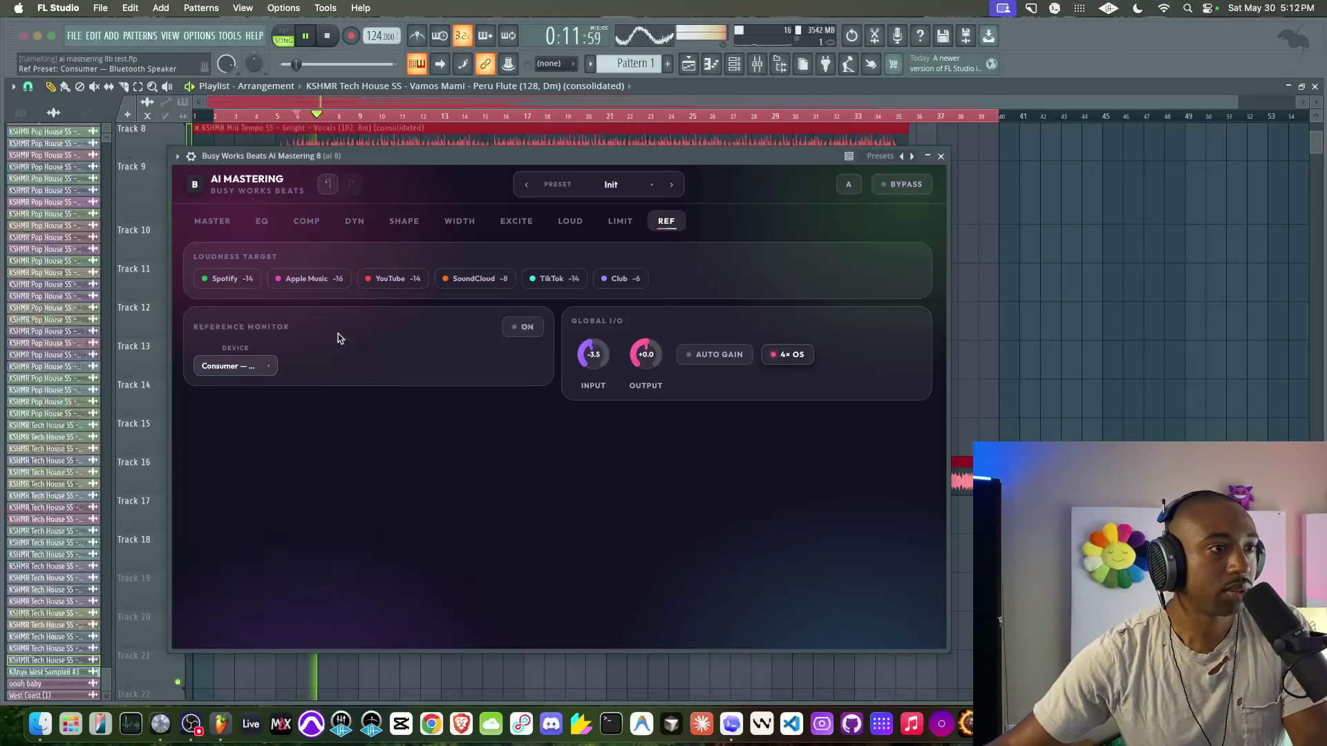
pyautogui.click(526, 329)
# Step: Audition the master through the Consumer — Laptop Speakers and Consumer — TV Speakers reference devices
pyautogui.click(273, 371)
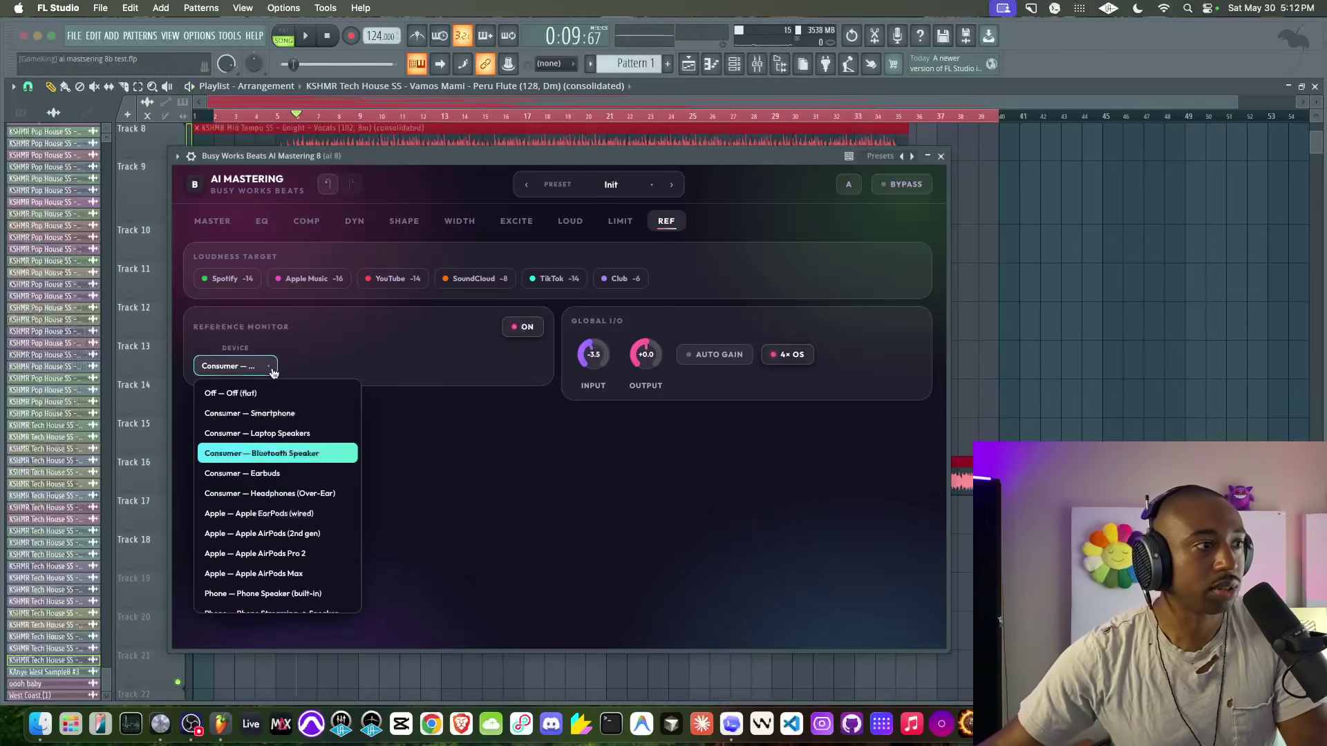
pyautogui.click(268, 430)
pyautogui.press('space')
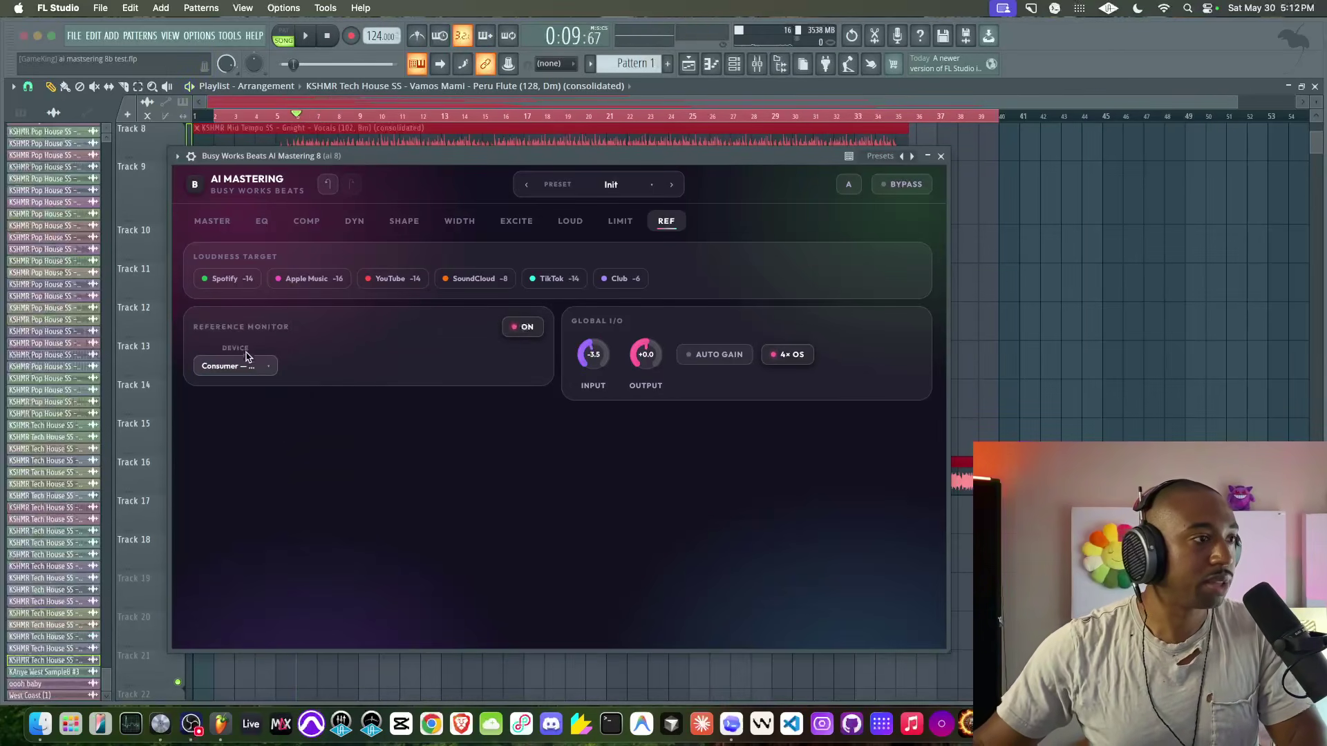
pyautogui.click(244, 369)
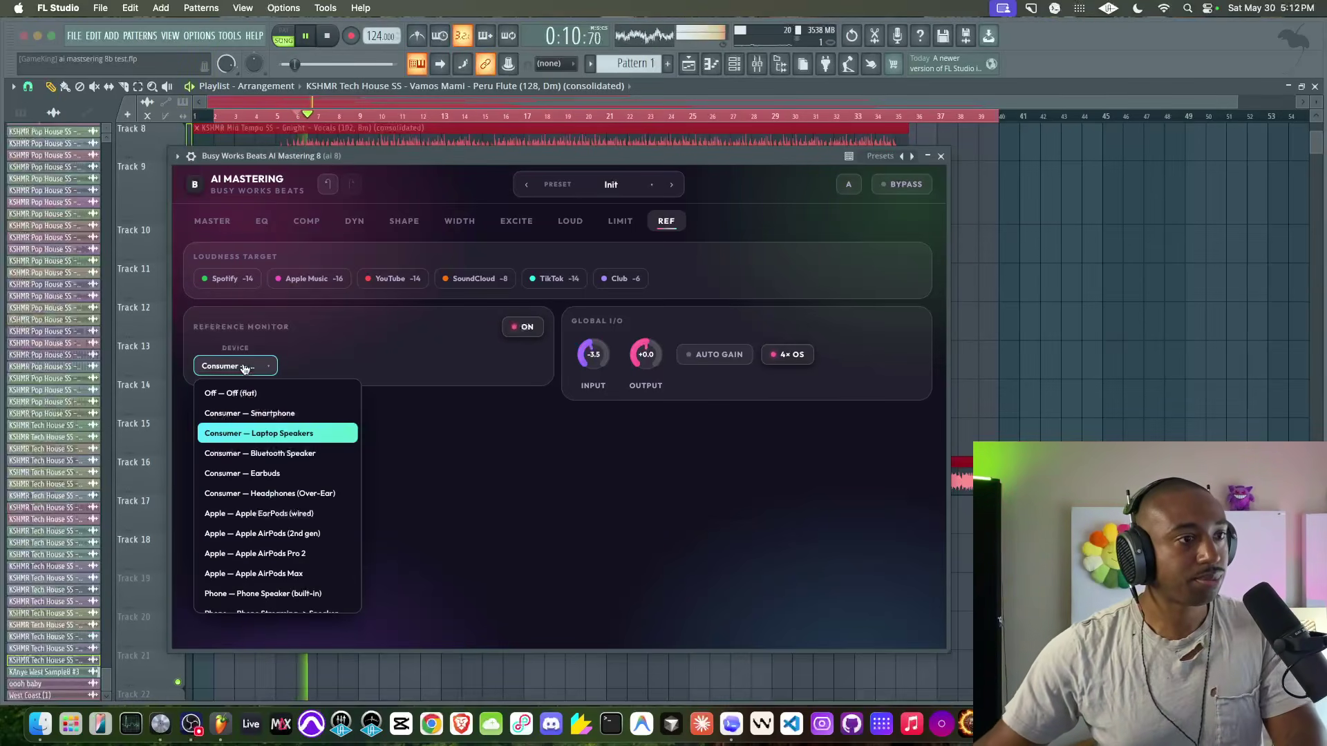
pyautogui.scroll(-5, 281, 517)
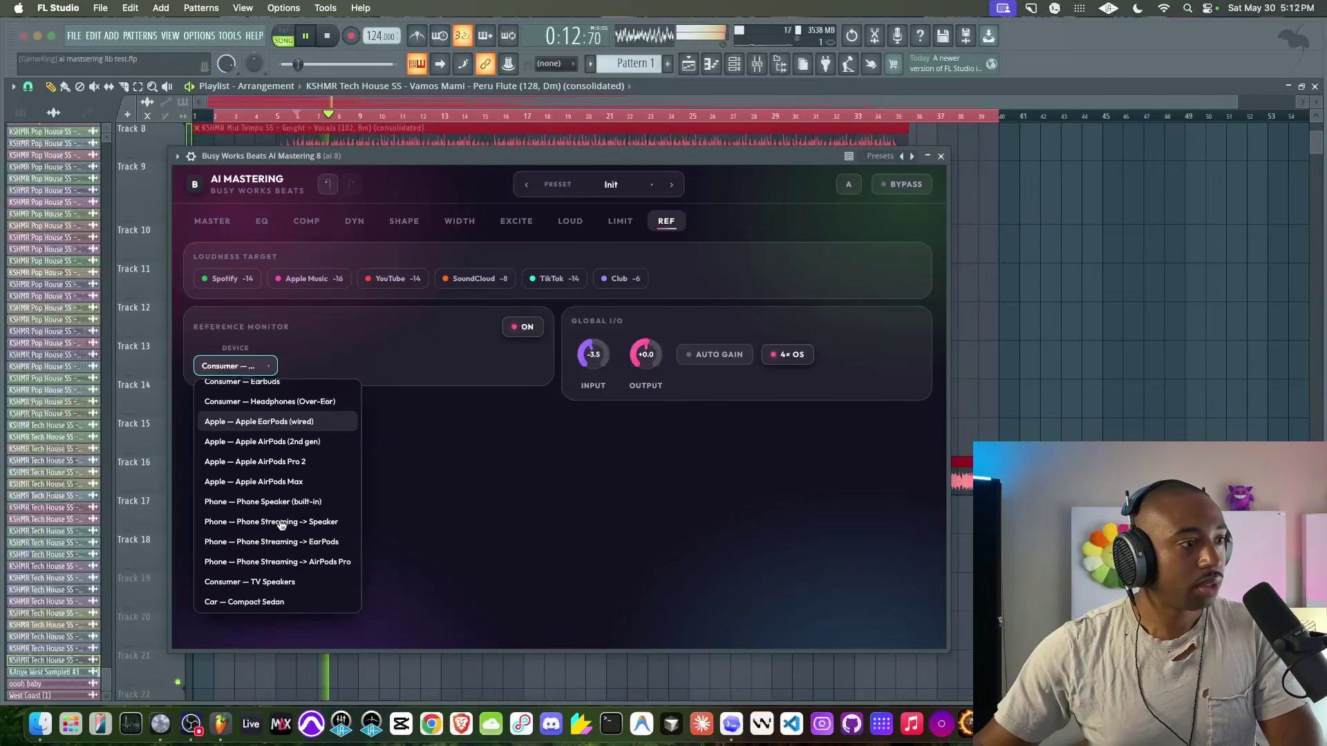
pyautogui.click(273, 475)
# Step: Audition the master through the Venue — Club PA and Car — Pickup Truck reference devices
pyautogui.click(248, 368)
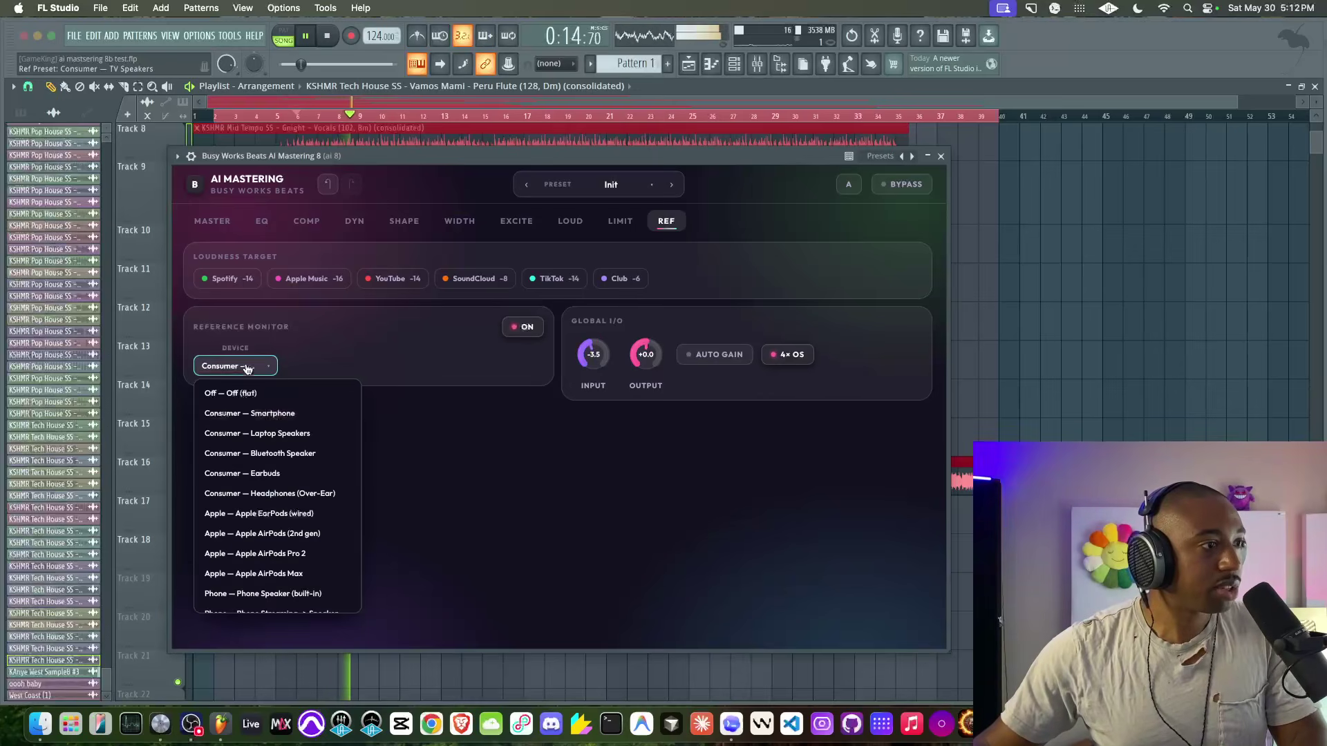
pyautogui.scroll(-6, 284, 503)
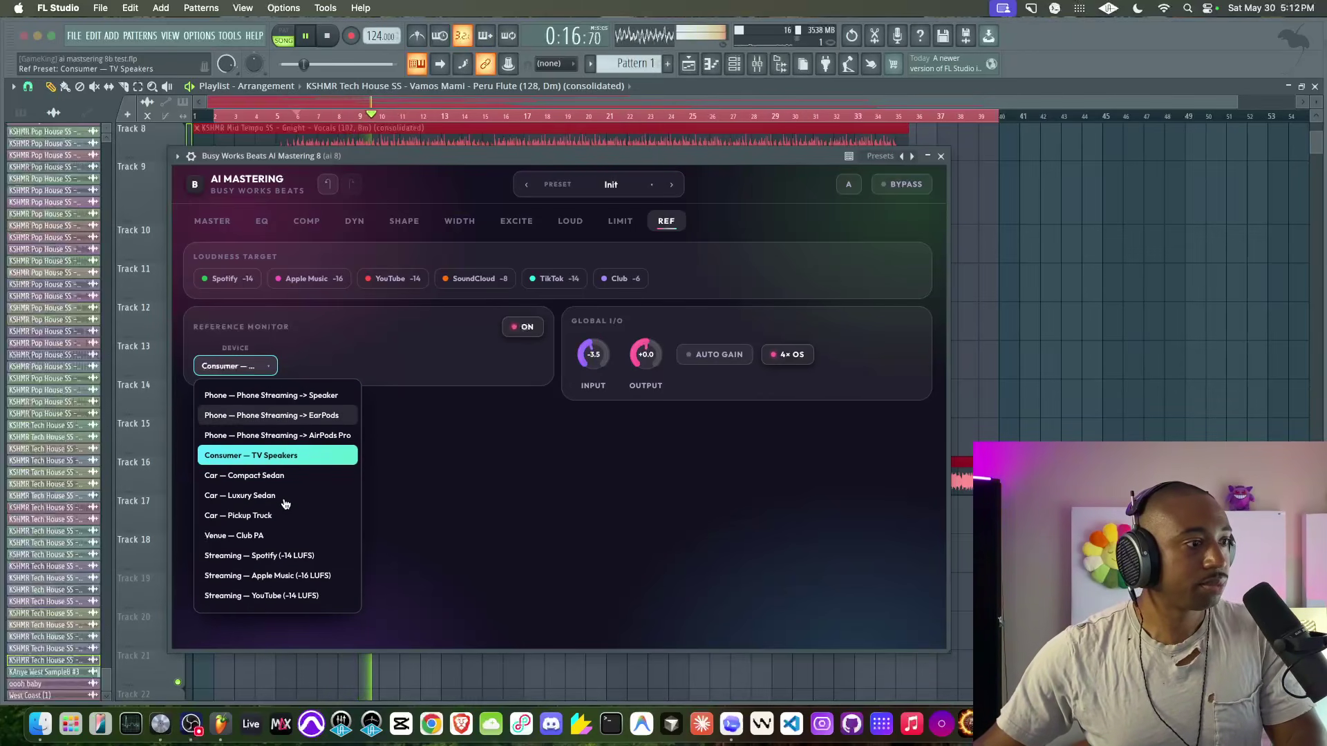
pyautogui.click(272, 532)
pyautogui.click(250, 368)
pyautogui.scroll(-6, 262, 511)
pyautogui.scroll(2, 262, 517)
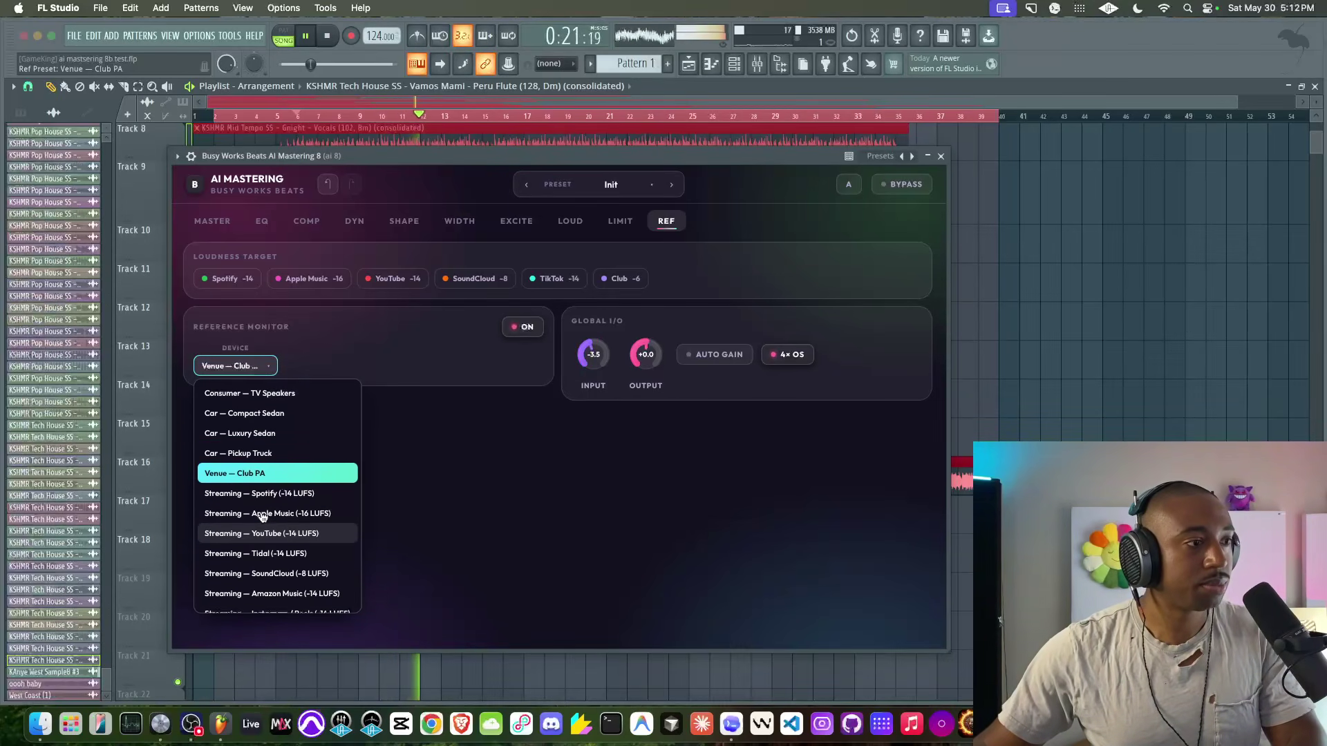
pyautogui.click(265, 471)
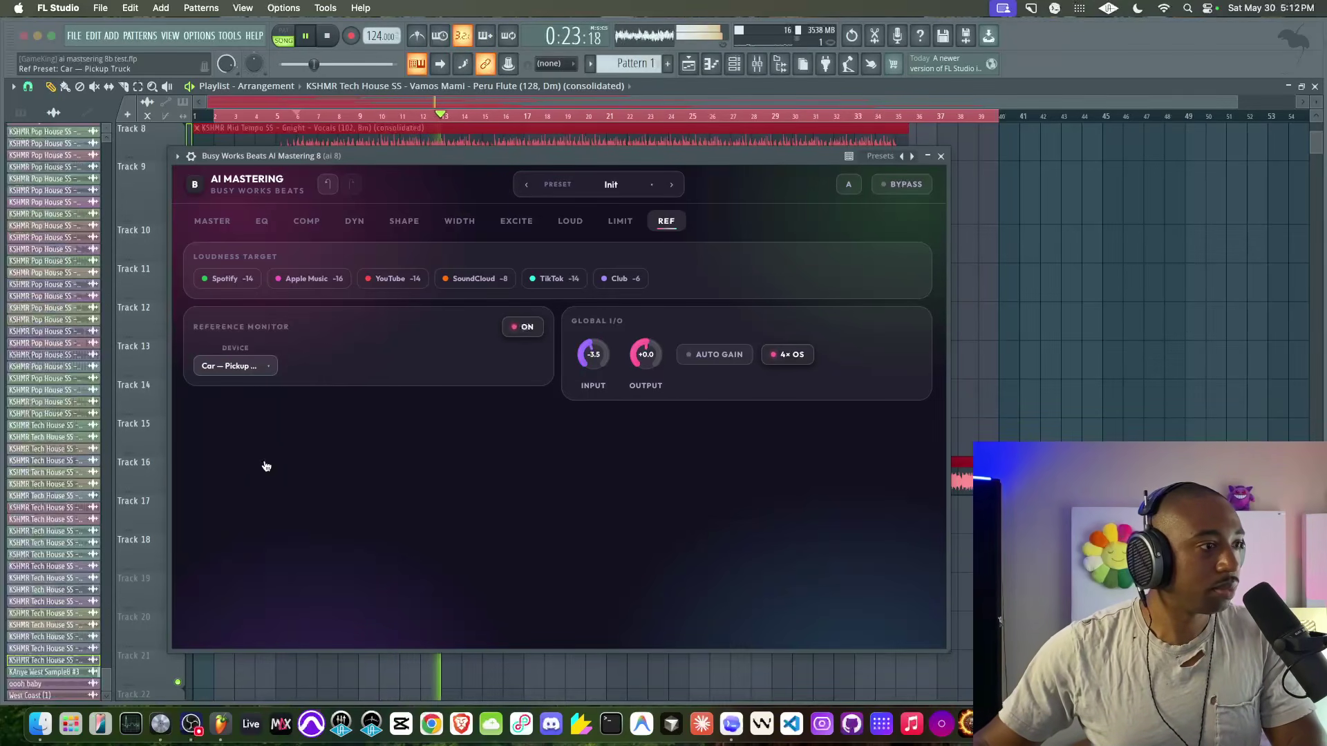
# Step: Browse the streaming and codec reference options and set the monitor device to Streaming — Amazon Music (-14 LUFS)
pyautogui.click(252, 371)
pyautogui.scroll(-5, 268, 517)
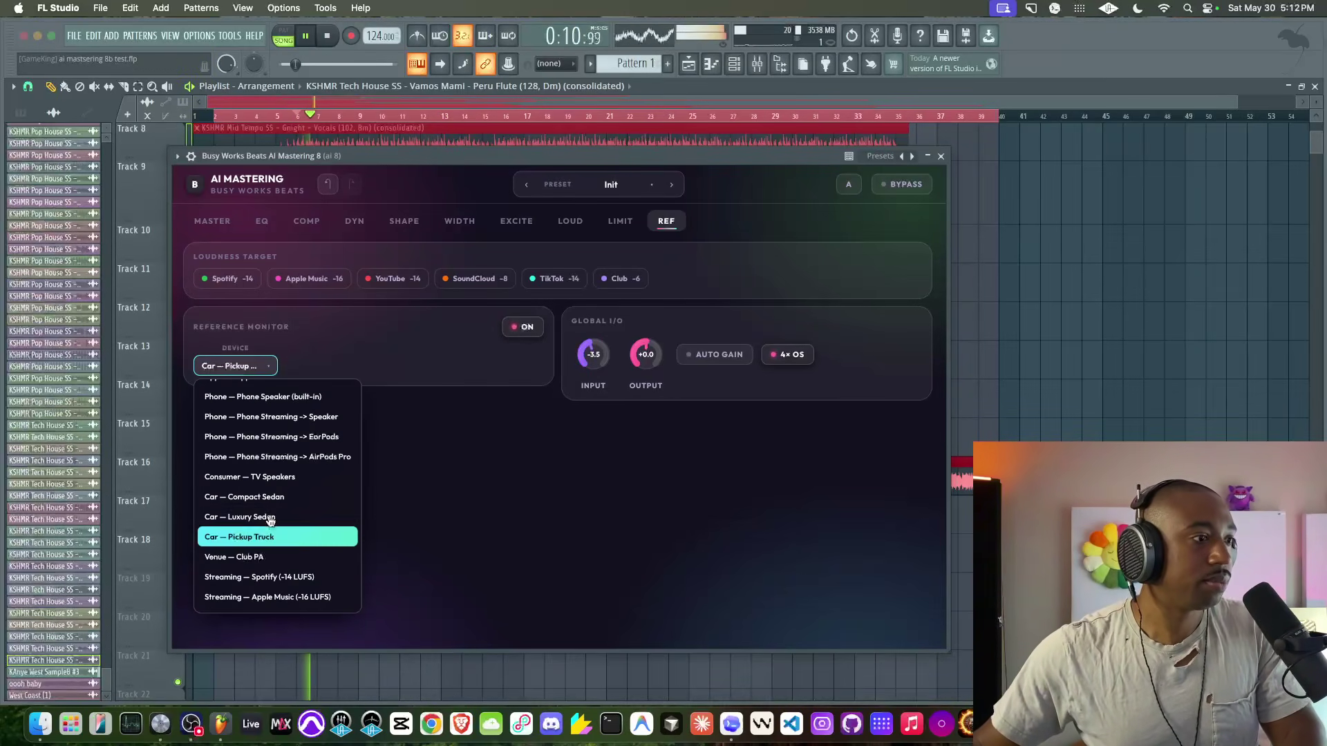
pyautogui.scroll(-5, 265, 470)
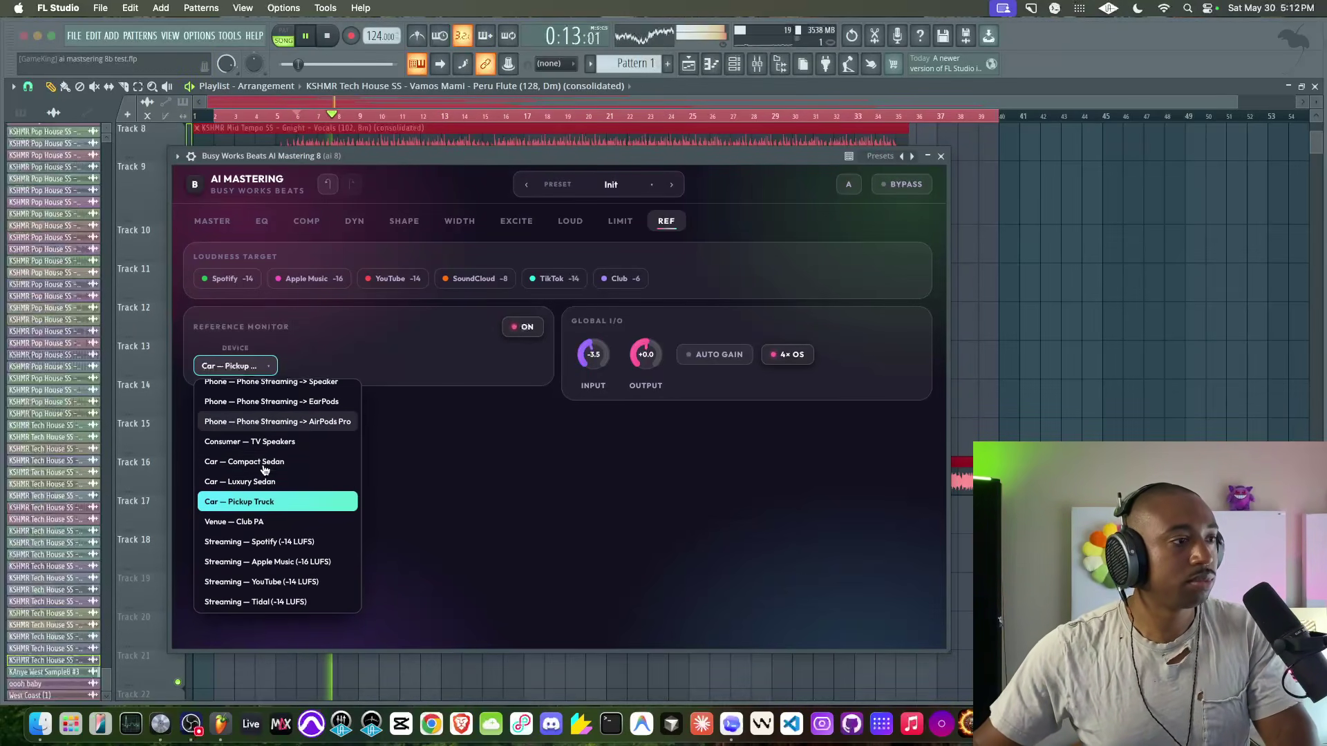
pyautogui.scroll(-3, 265, 470)
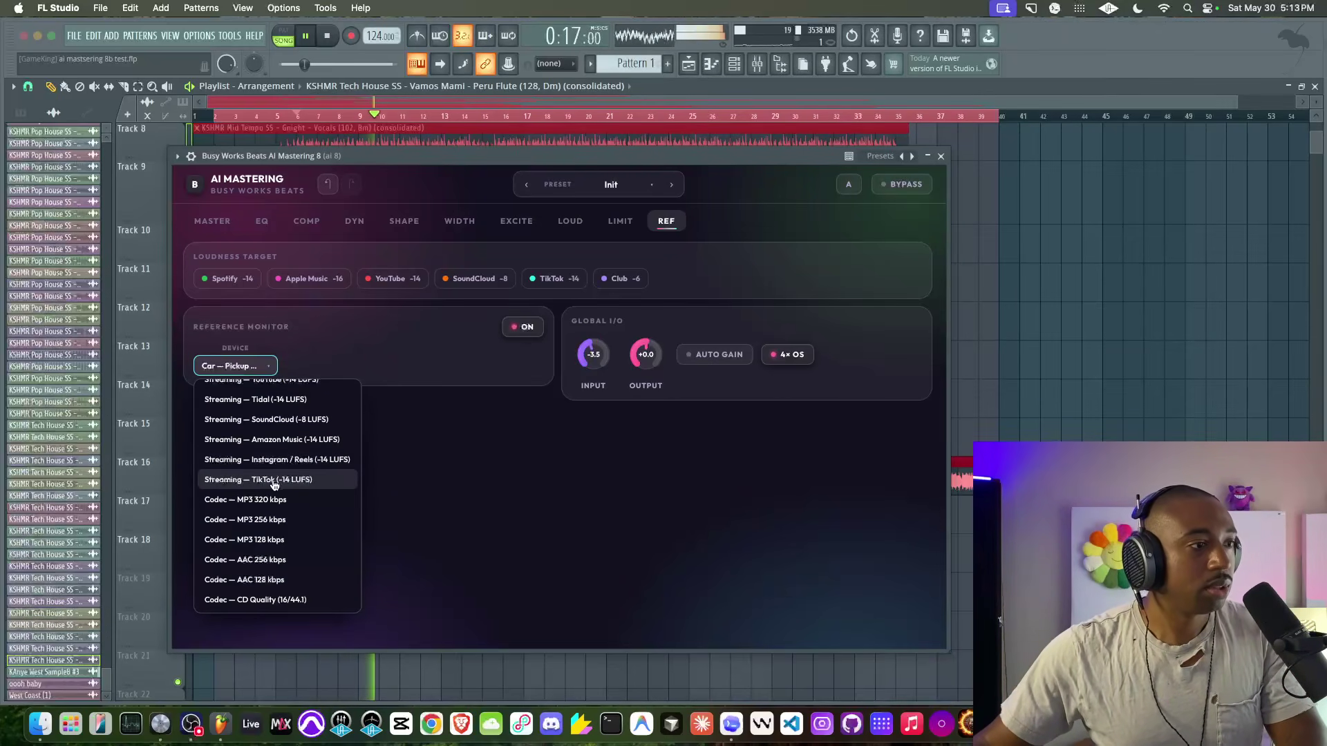
pyautogui.click(391, 457)
pyautogui.click(265, 367)
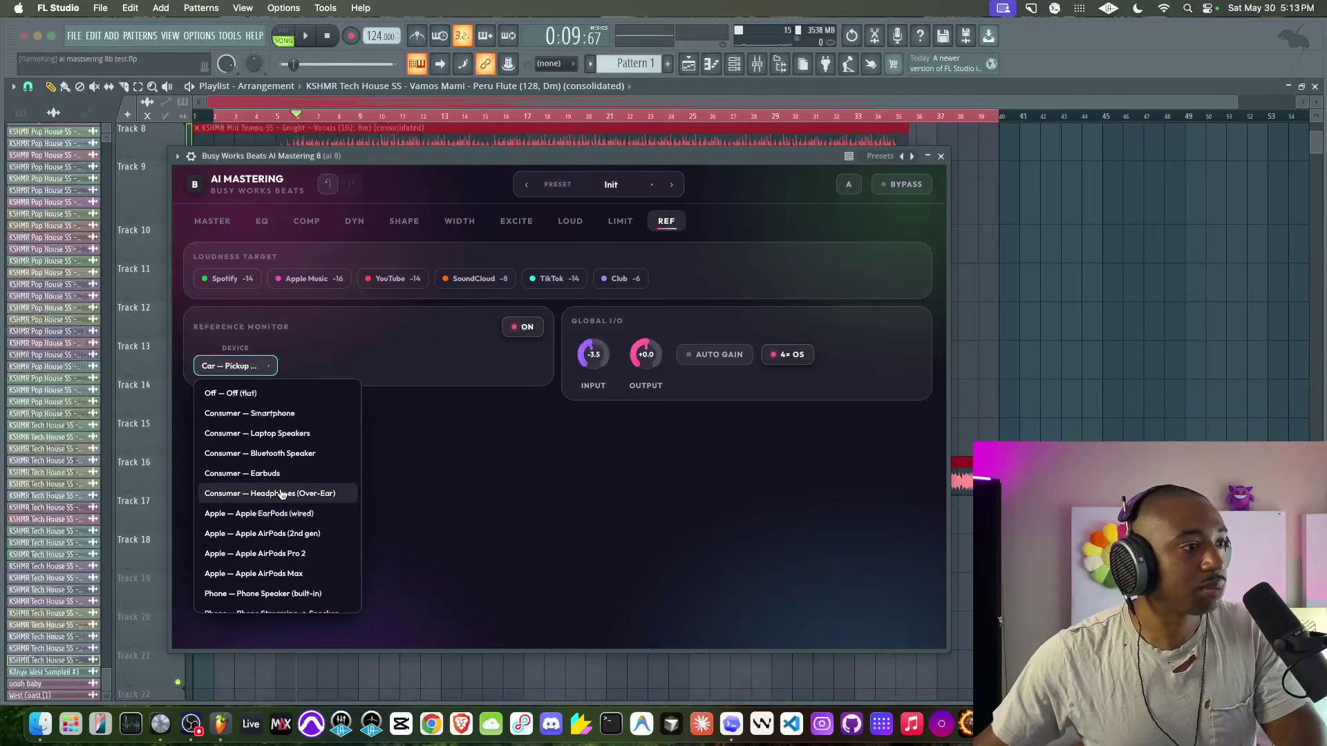
pyautogui.scroll(-5, 304, 497)
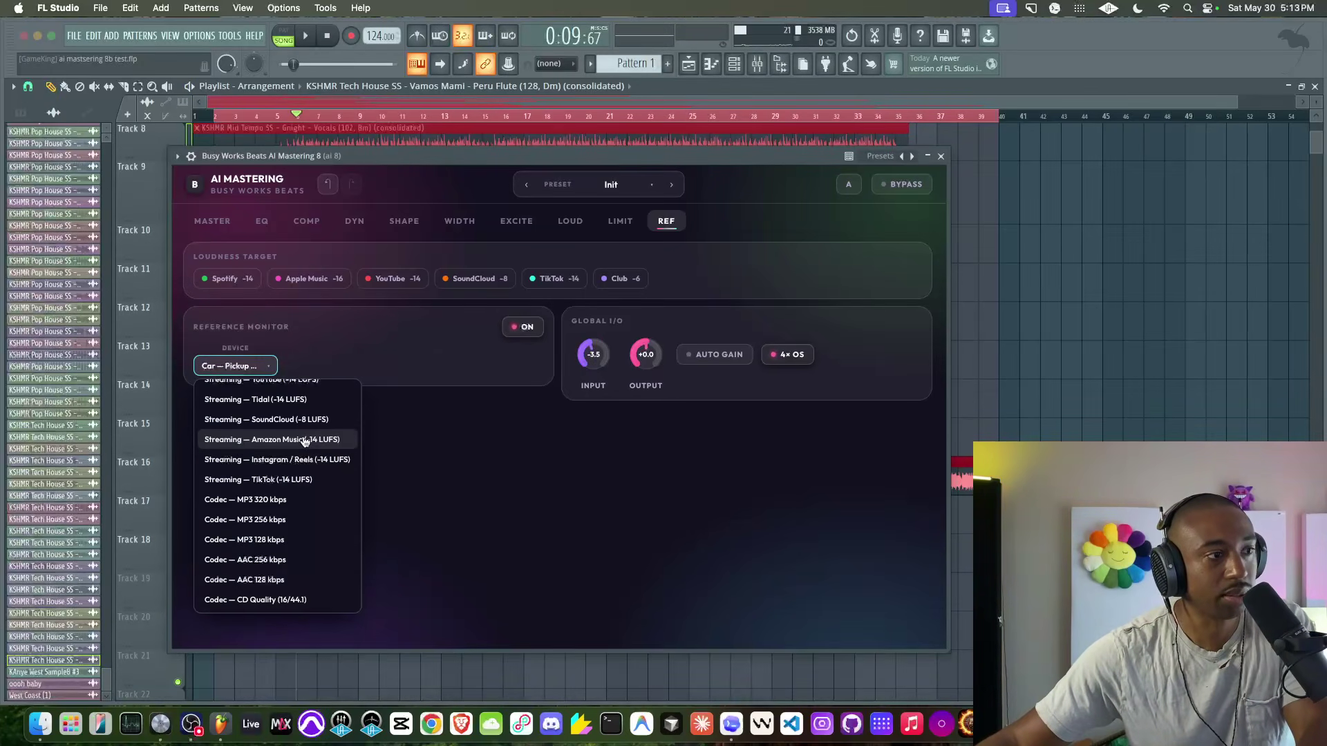
pyautogui.click(305, 440)
# Step: Replay the sample through the streaming reference device and compare it with the bypassed signal
pyautogui.press('space')
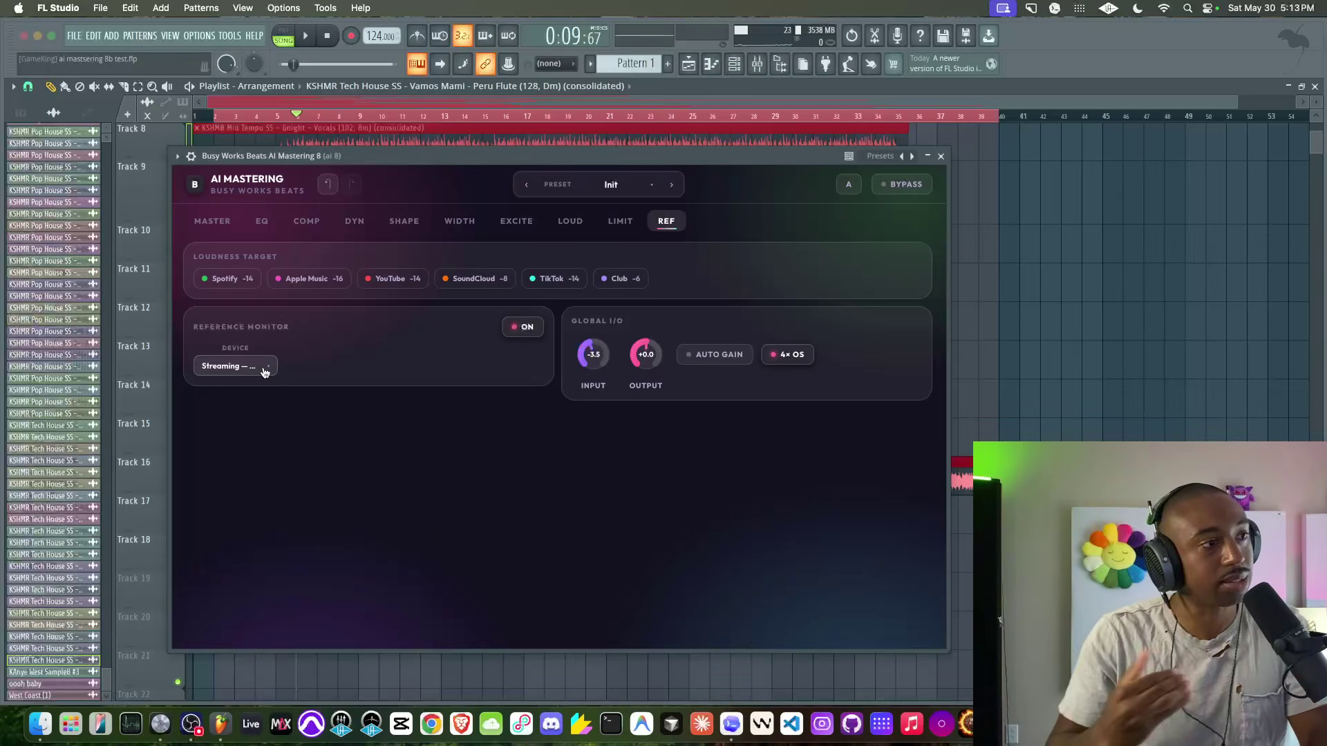
pyautogui.press('space')
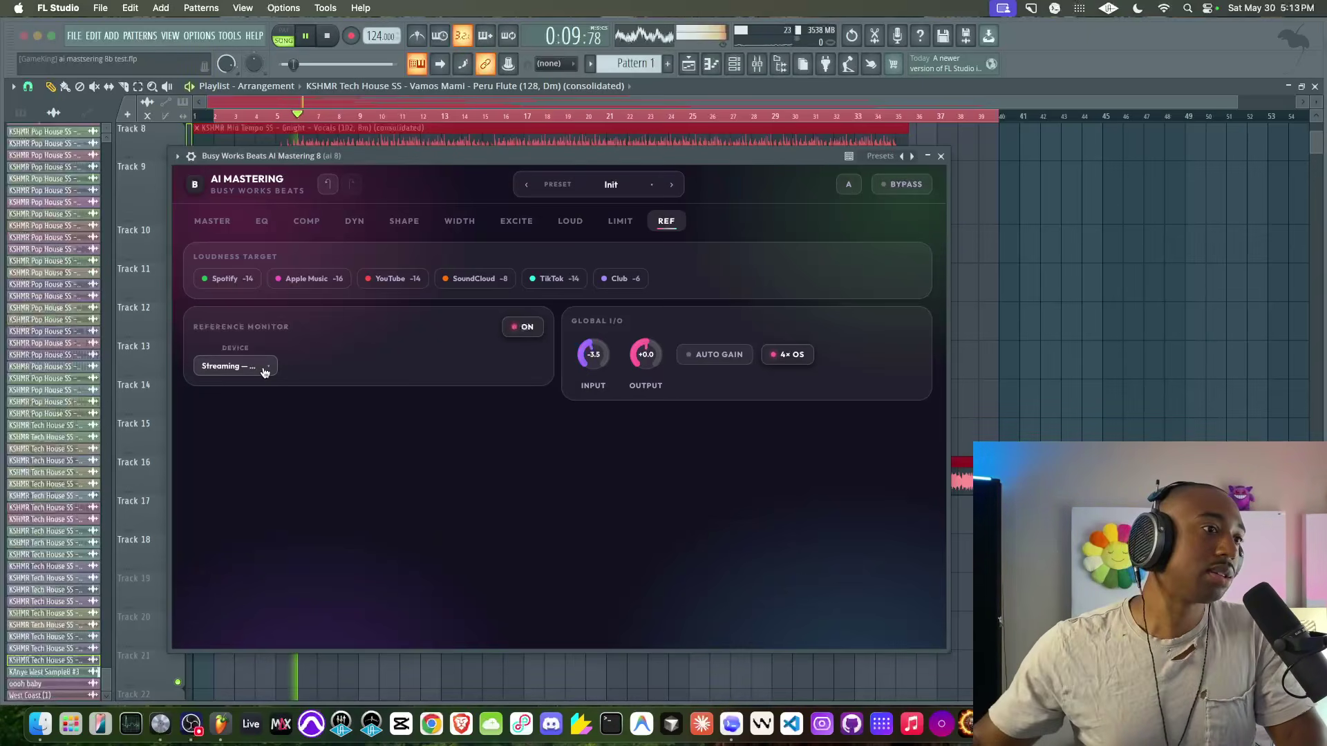
pyautogui.click(265, 370)
pyautogui.scroll(-5, 276, 498)
pyautogui.click(467, 452)
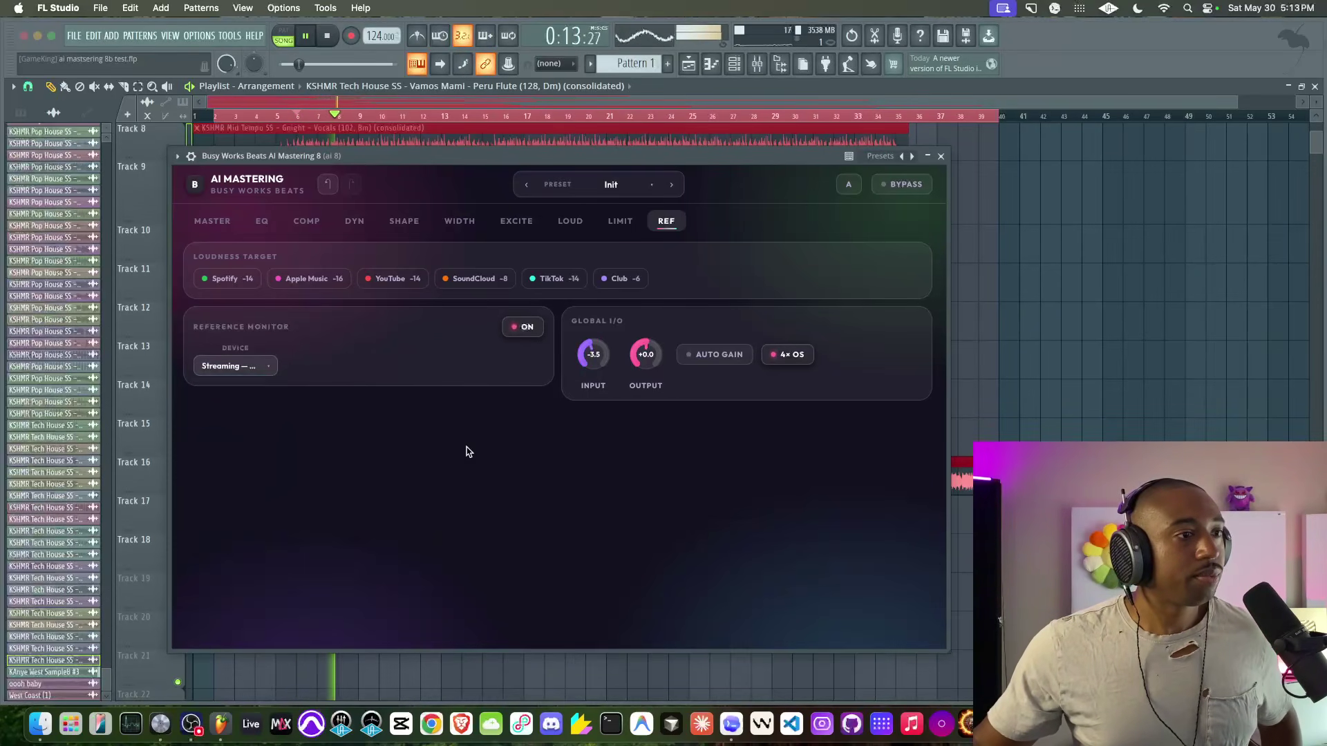
pyautogui.click(902, 185)
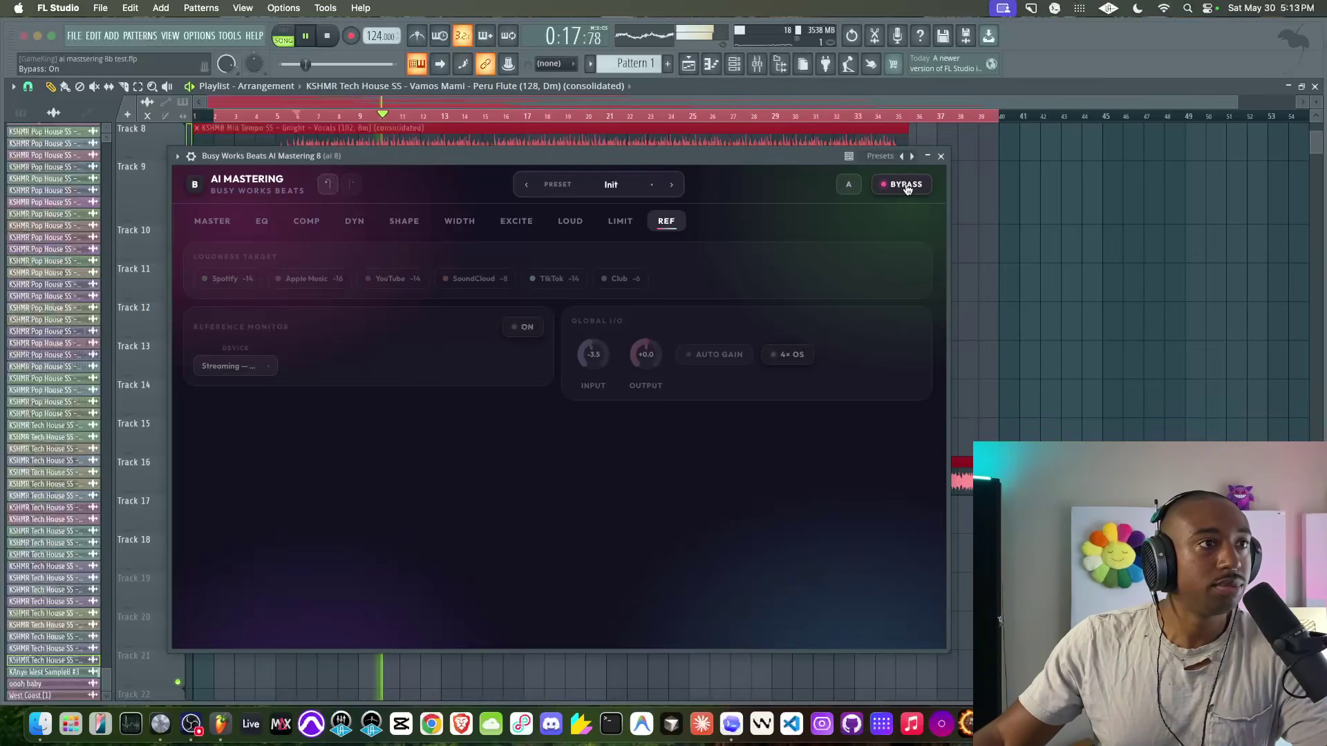
pyautogui.click(907, 189)
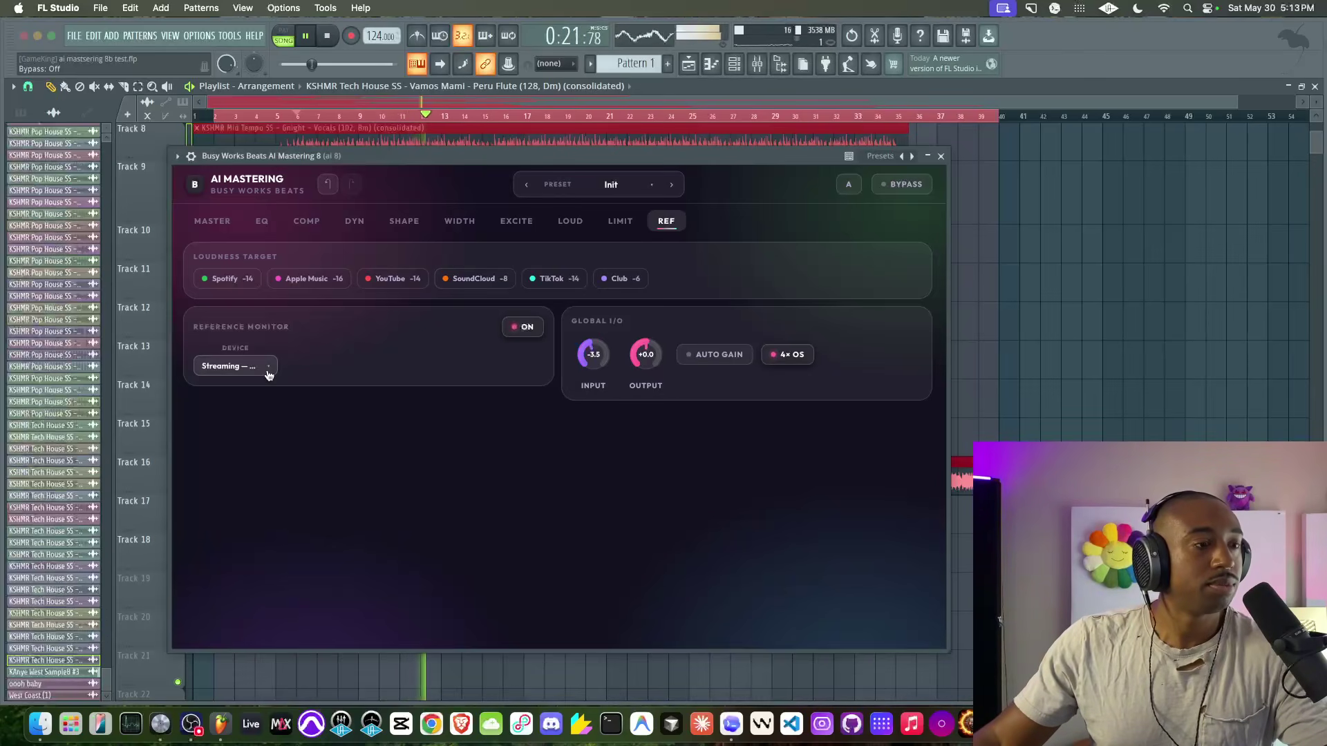
pyautogui.press('space')
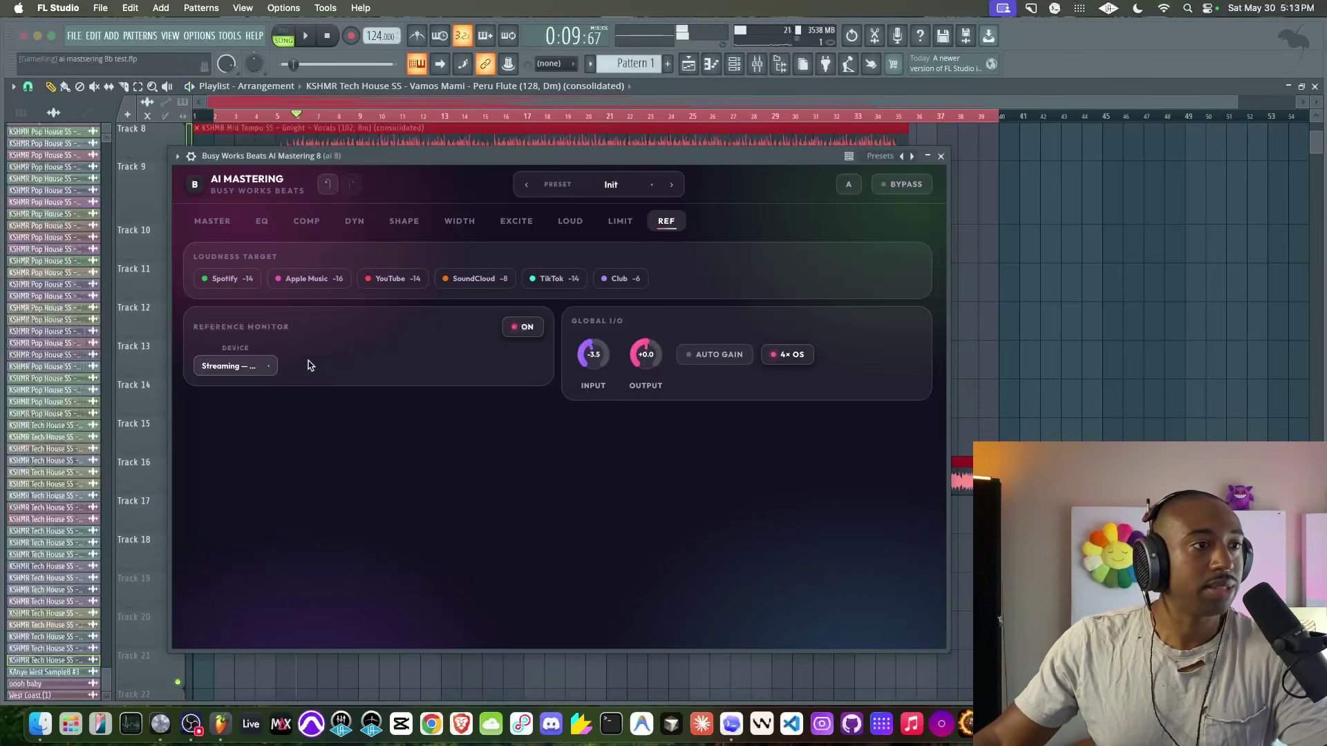
# Step: Check the output loudness on the Master page during playback, and close the plugin window
pyautogui.click(227, 226)
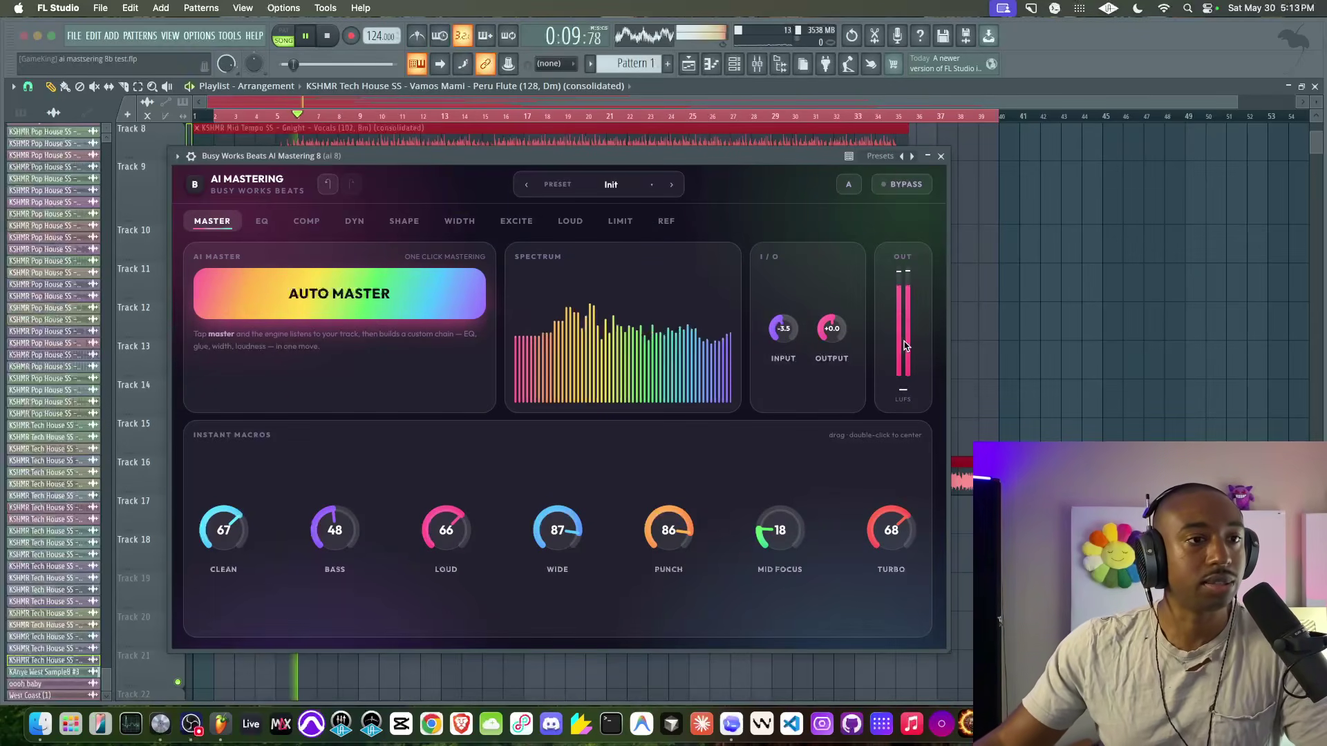
pyautogui.press('space')
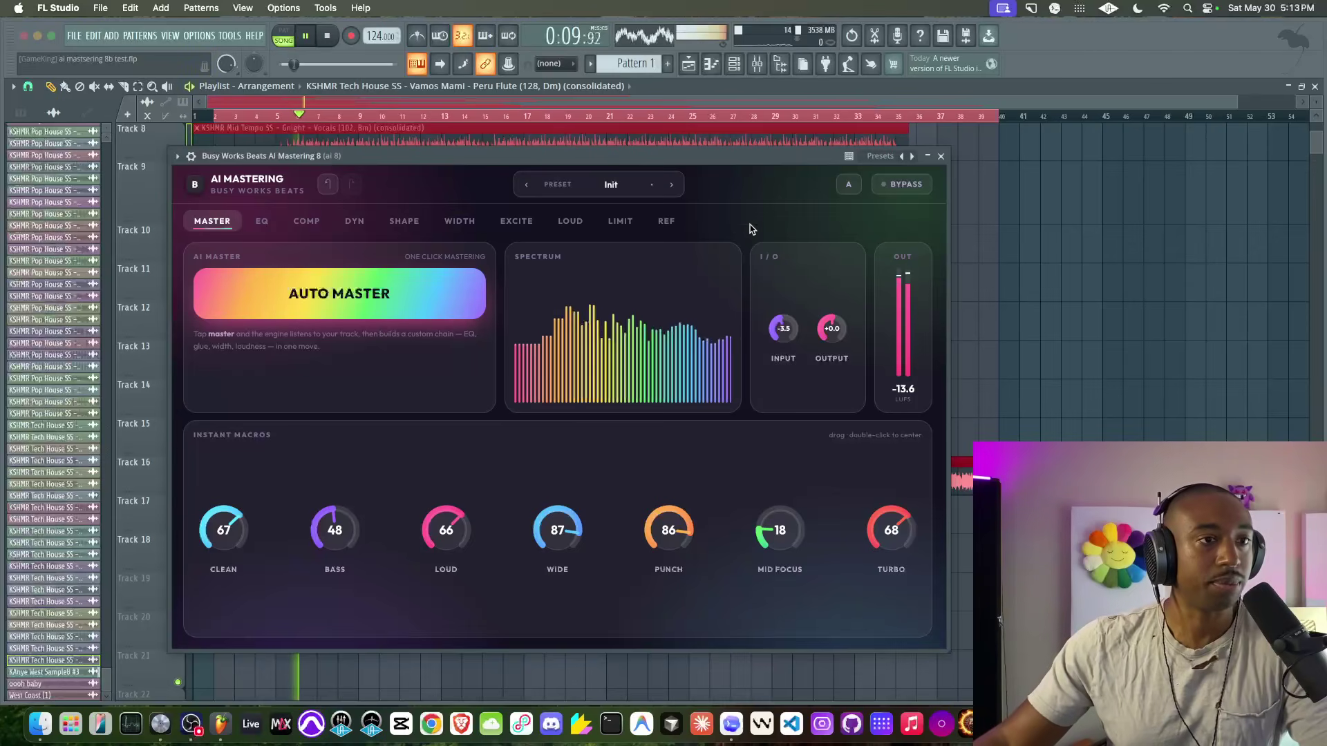
pyautogui.click(941, 156)
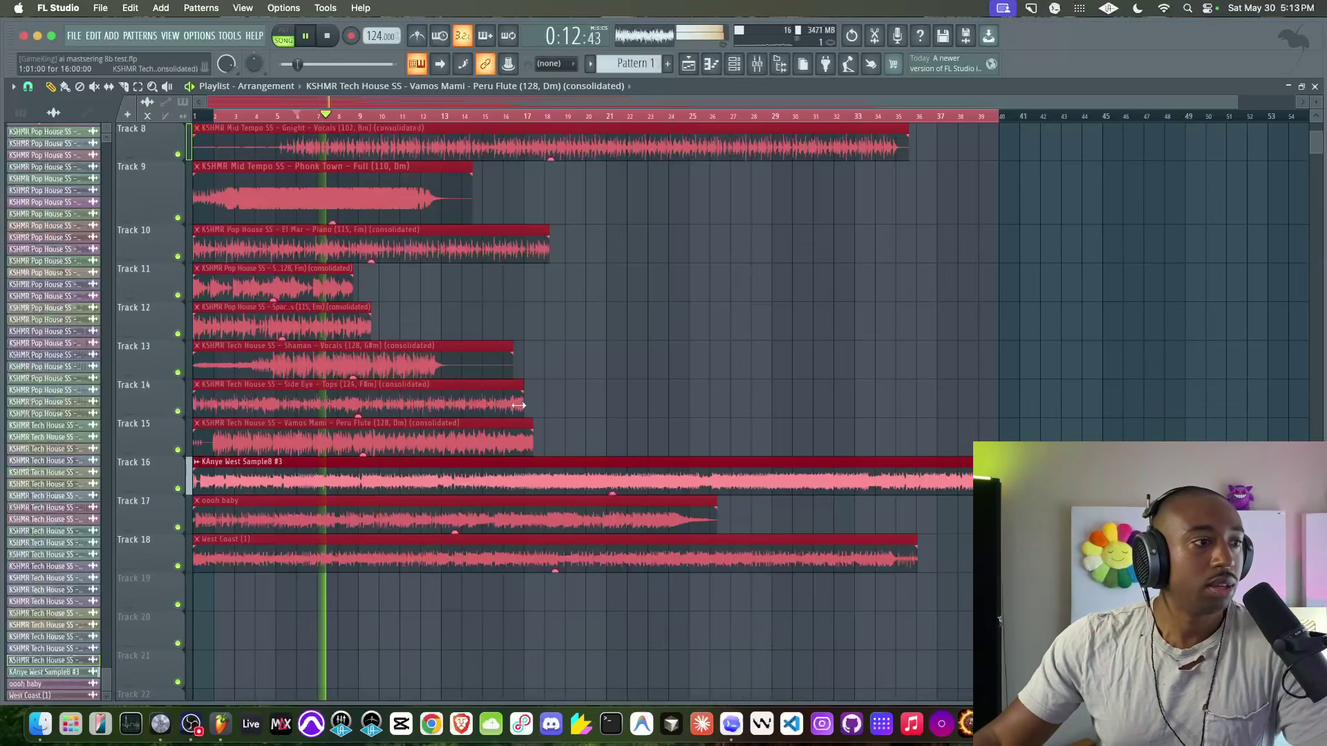
# Step: Solo the oooh baby clip on Track 17 of the playlist and stop playback
pyautogui.press('space')
pyautogui.click(94, 85)
pyautogui.press('space')
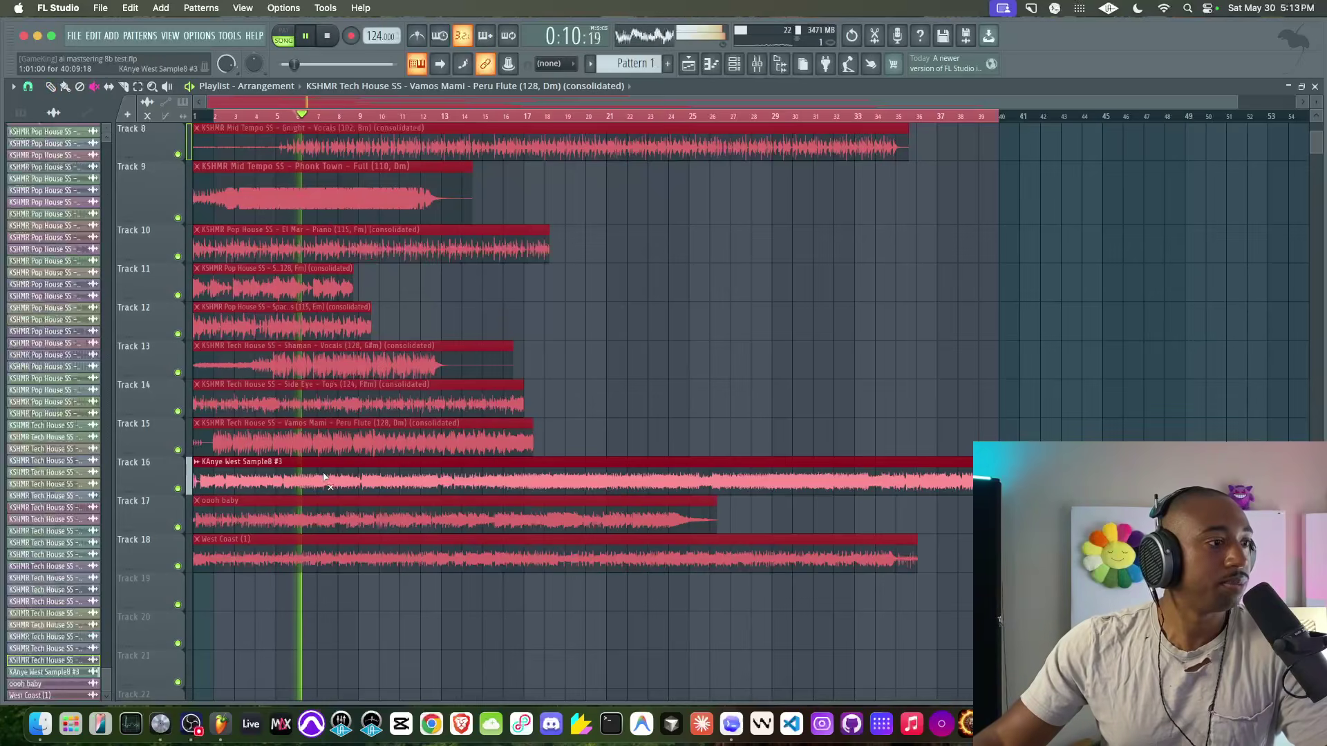
pyautogui.keyDown('ctrl'); pyautogui.click(311, 514); pyautogui.keyUp('ctrl')
pyautogui.press('space')
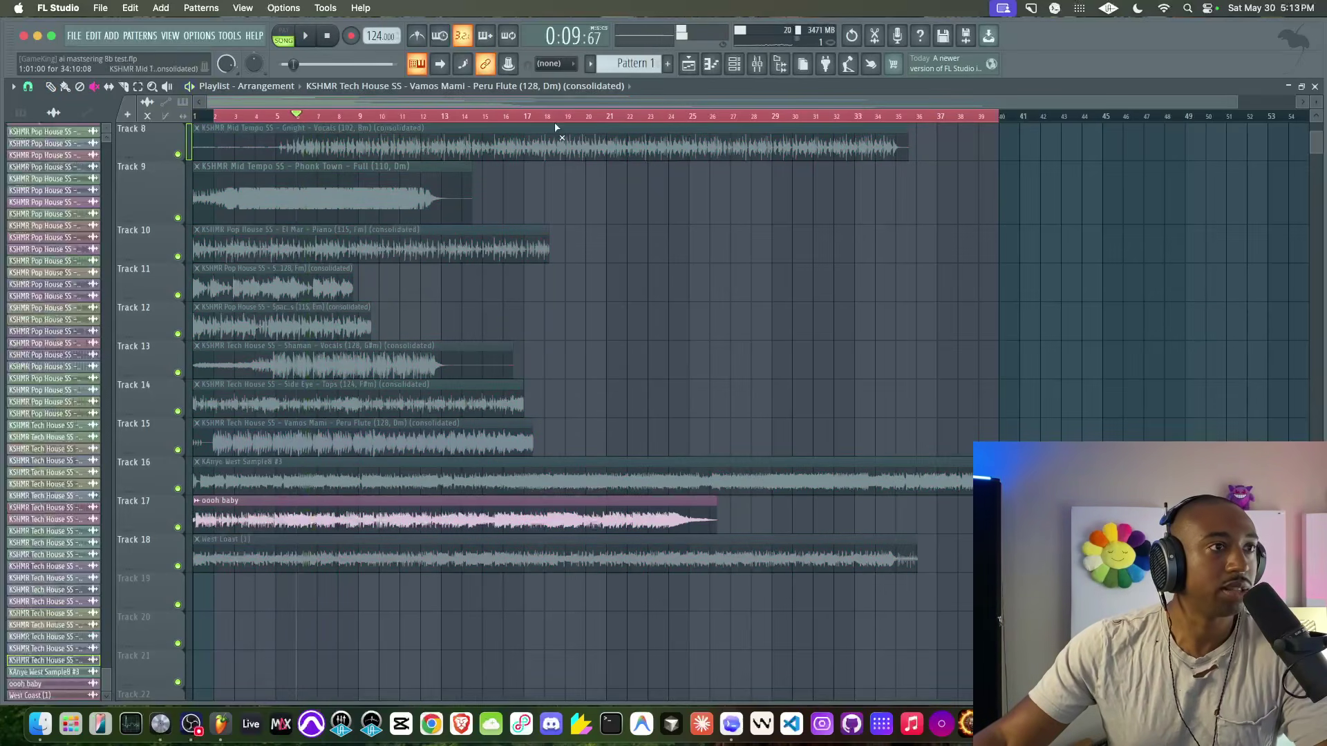
# Step: Reopen the AI Mastering plugin from the ai 8 mixer insert and initialize its settings, with playback reset to the start
pyautogui.click(758, 63)
pyautogui.press('space')
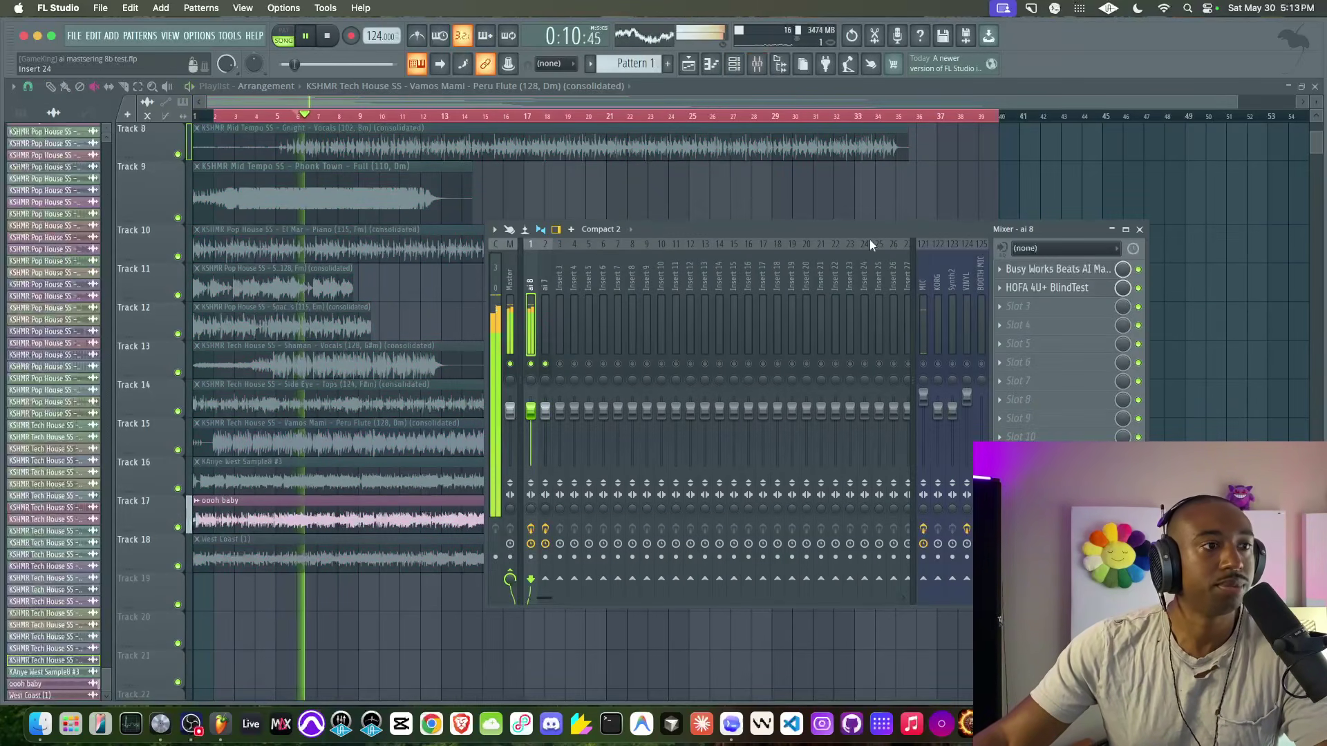
pyautogui.click(1044, 269)
pyautogui.press('space')
pyautogui.click(613, 185)
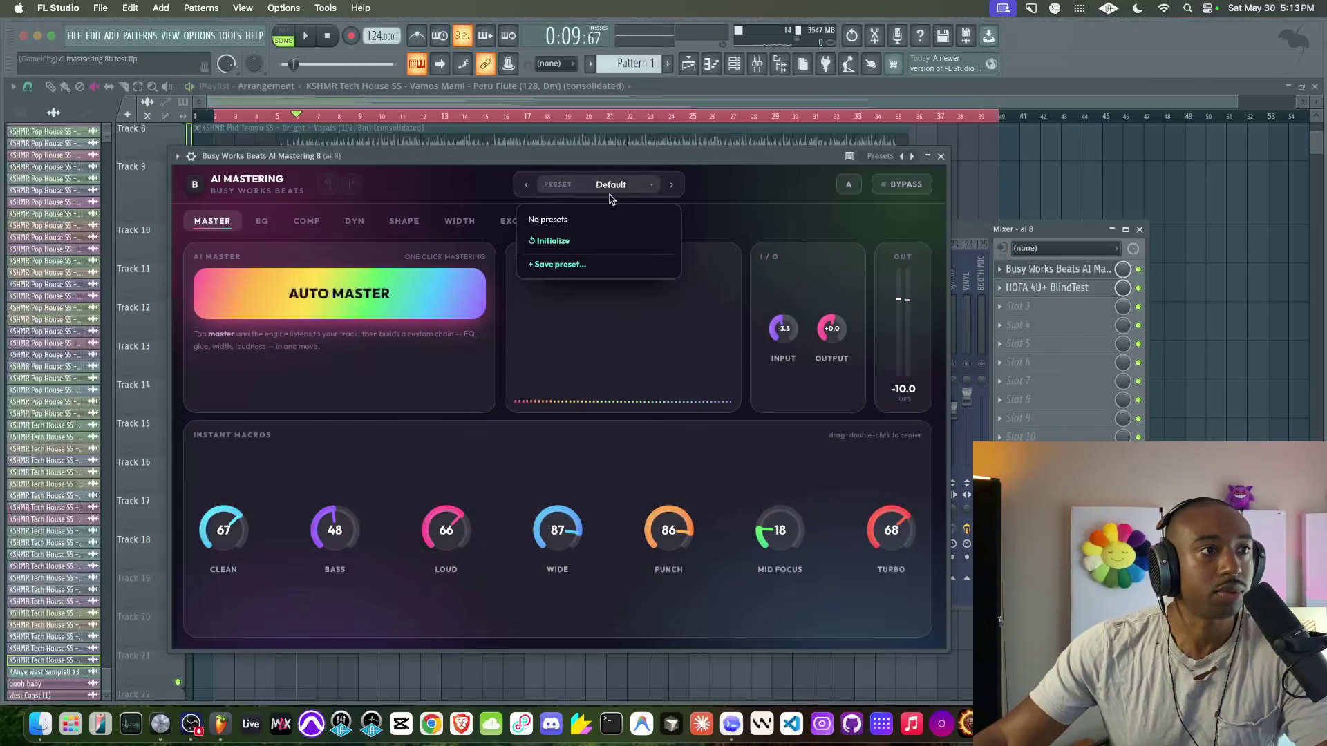
pyautogui.click(580, 242)
pyautogui.click(326, 38)
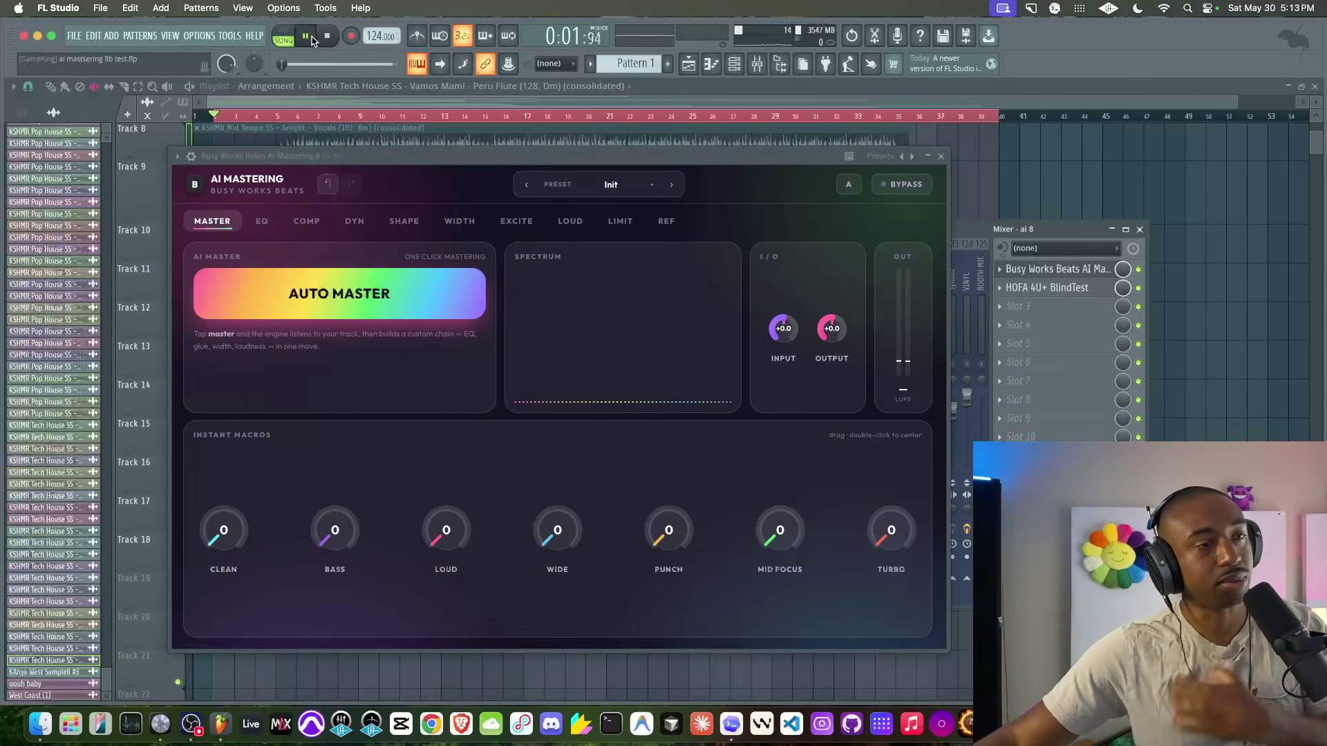
# Step: Play the oooh baby clip from the start and auto-master it
pyautogui.click(311, 38)
pyautogui.moveTo(691, 156); pyautogui.dragTo(645, 172)
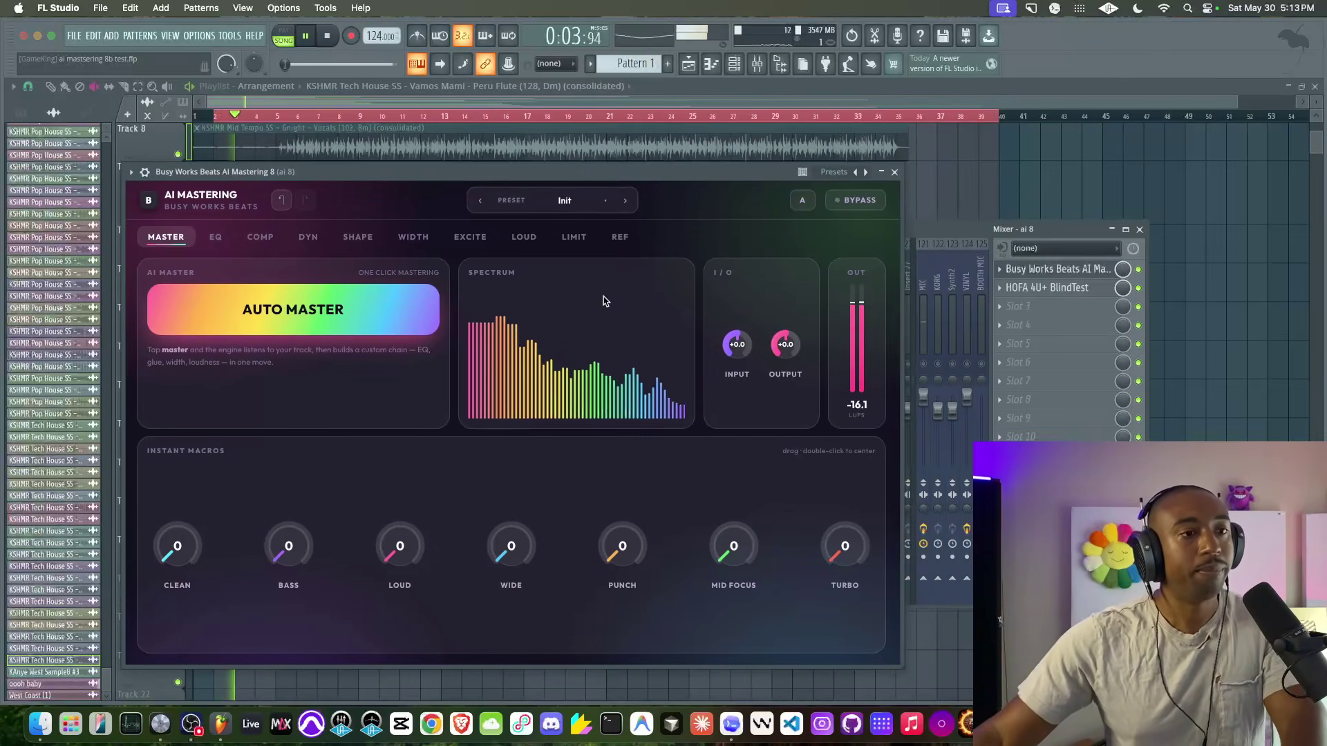
pyautogui.click(367, 307)
pyautogui.moveTo(406, 173); pyautogui.dragTo(733, 209)
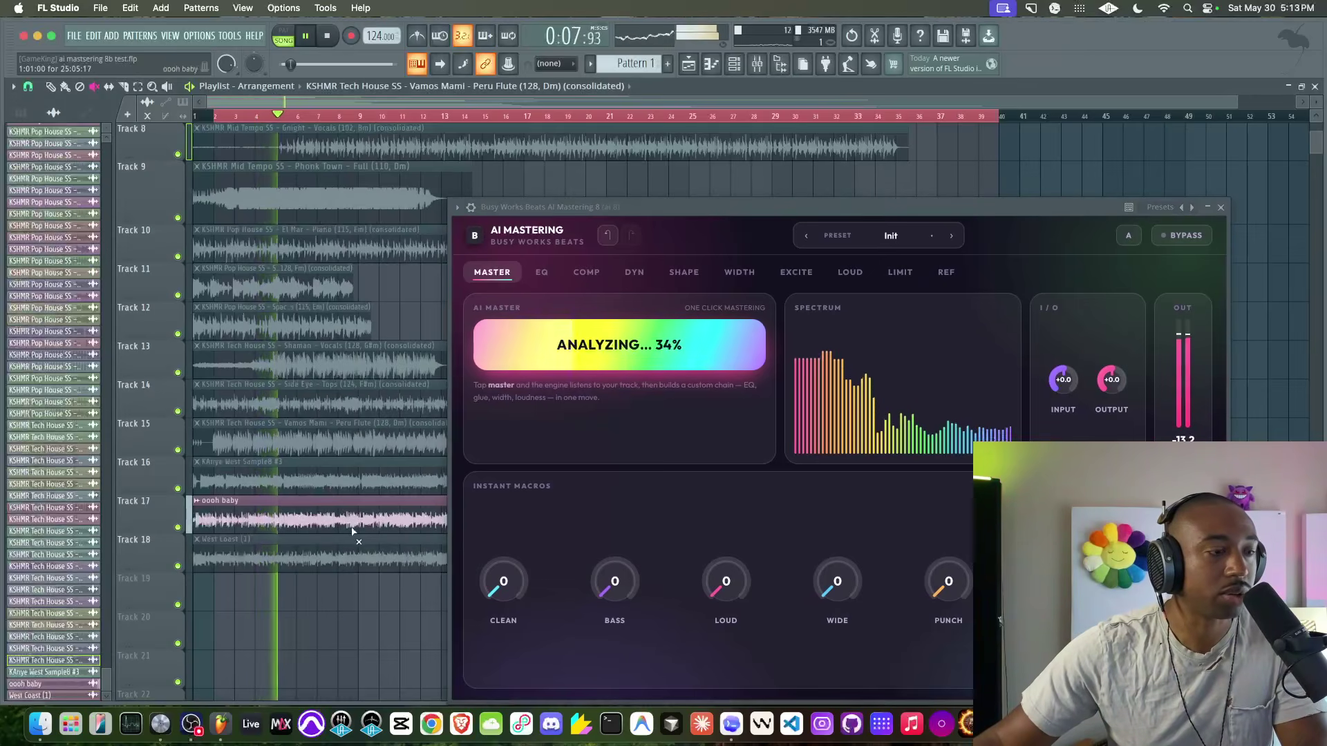
pyautogui.moveTo(643, 206); pyautogui.dragTo(494, 173)
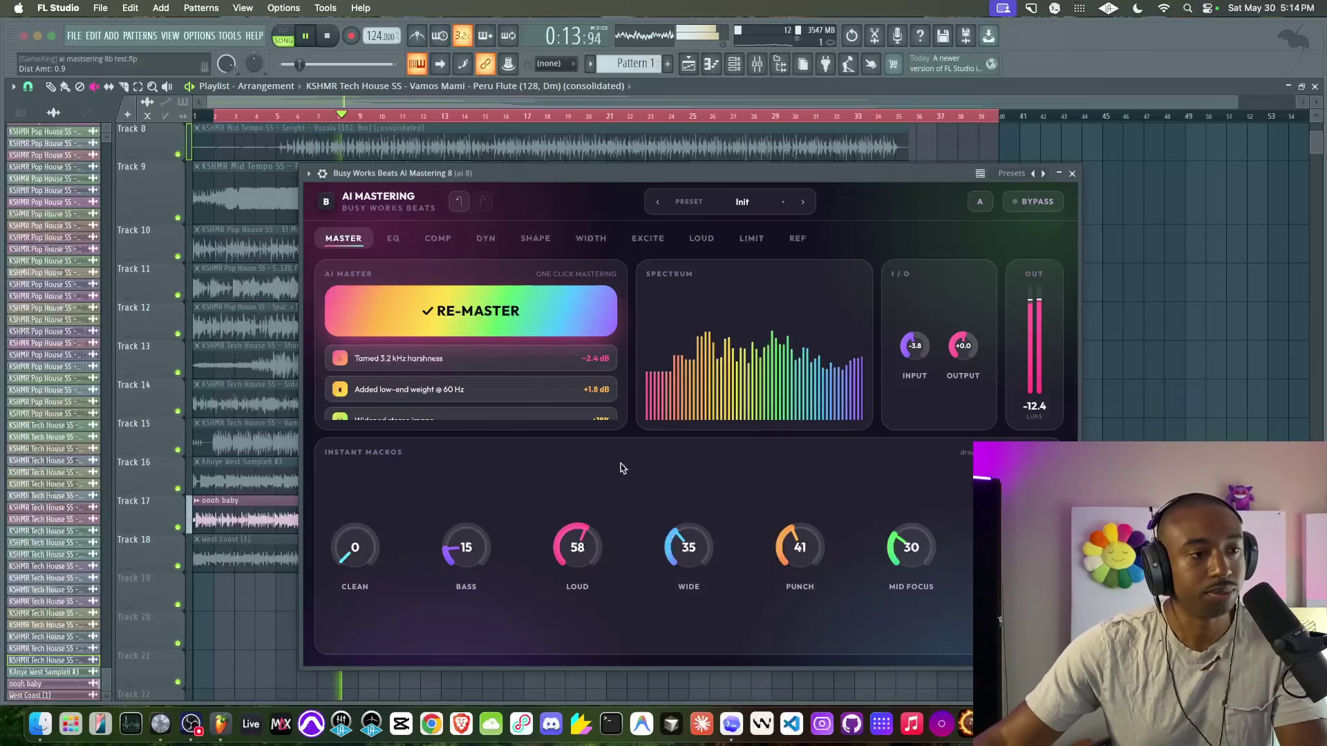
# Step: Set the instant macros during playback to Loud 67, Wide 48, Punch 70, Mid Focus 33 and Turbo 67
pyautogui.moveTo(606, 177); pyautogui.dragTo(441, 149)
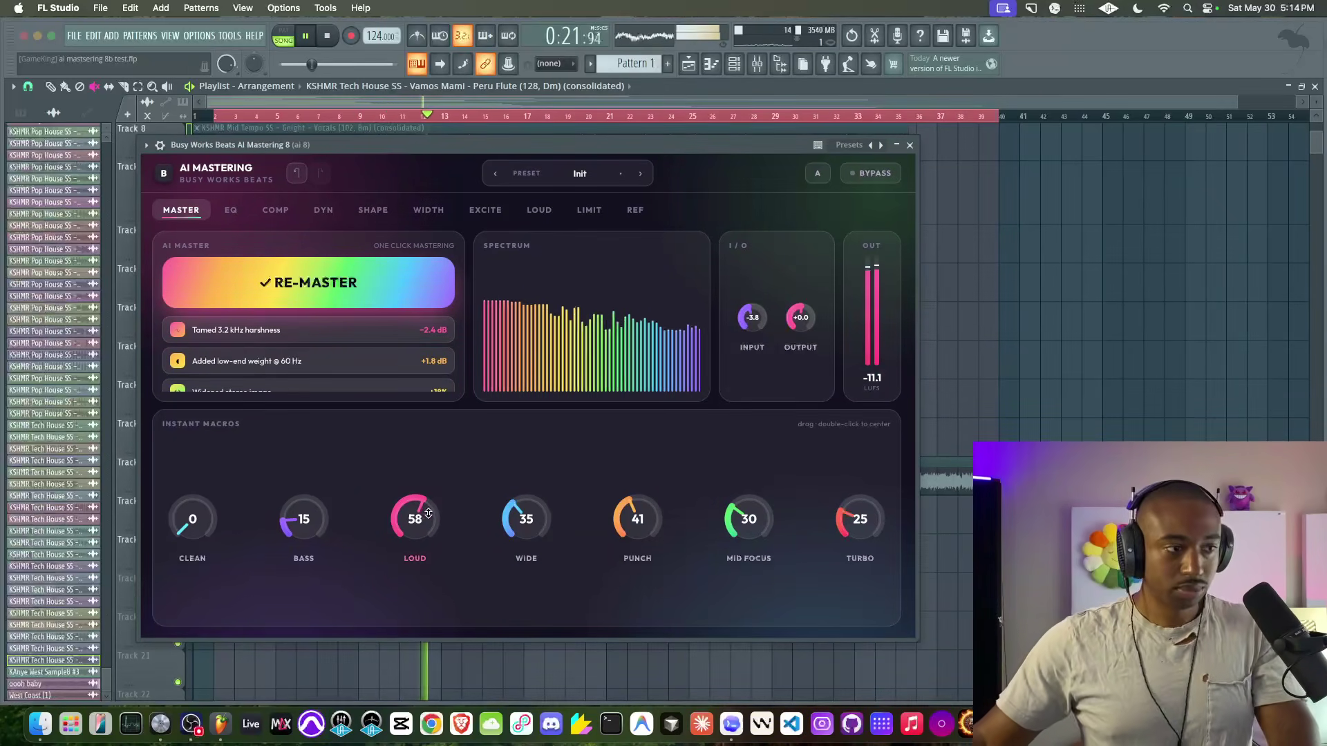
pyautogui.moveTo(428, 513); pyautogui.dragTo(432, 498)
pyautogui.moveTo(542, 538); pyautogui.dragTo(537, 459)
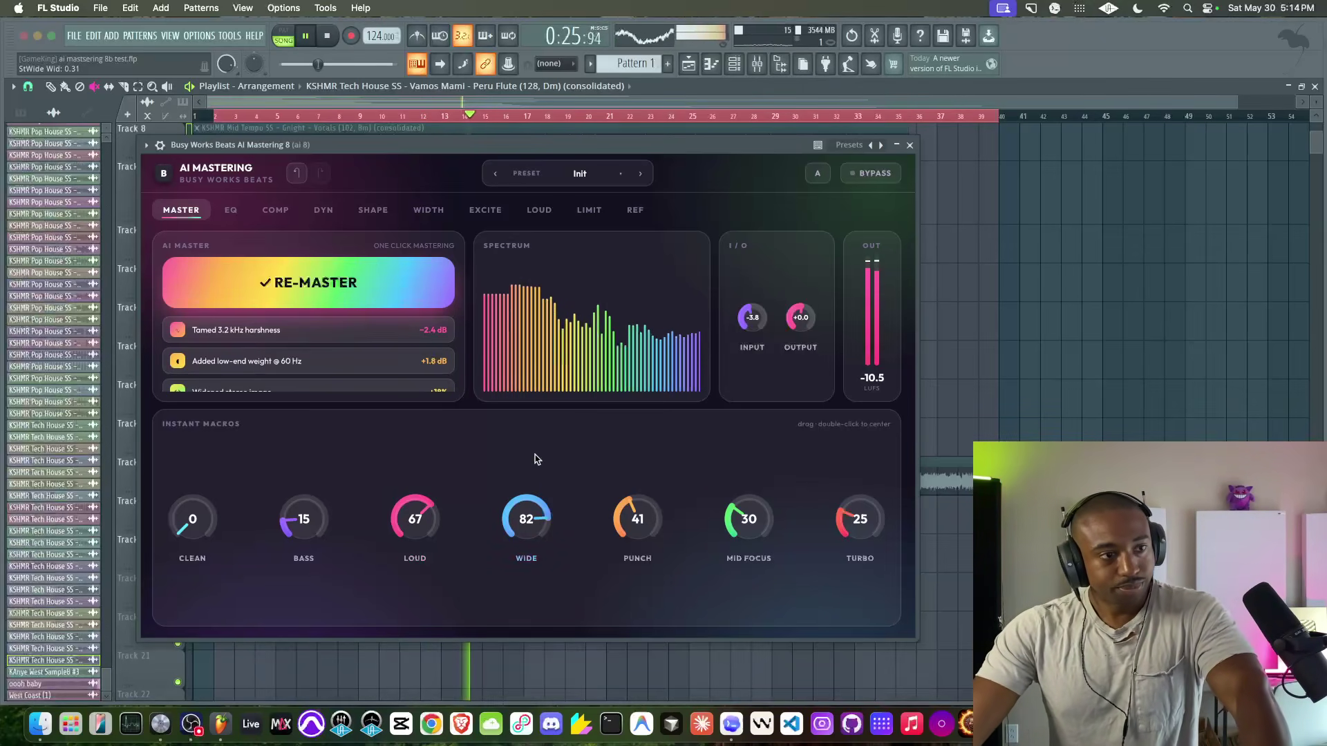
pyautogui.moveTo(657, 504)
pyautogui.mouseDown()
pyautogui.moveTo(657, 492)
pyautogui.moveTo(640, 521)
pyautogui.mouseUp()
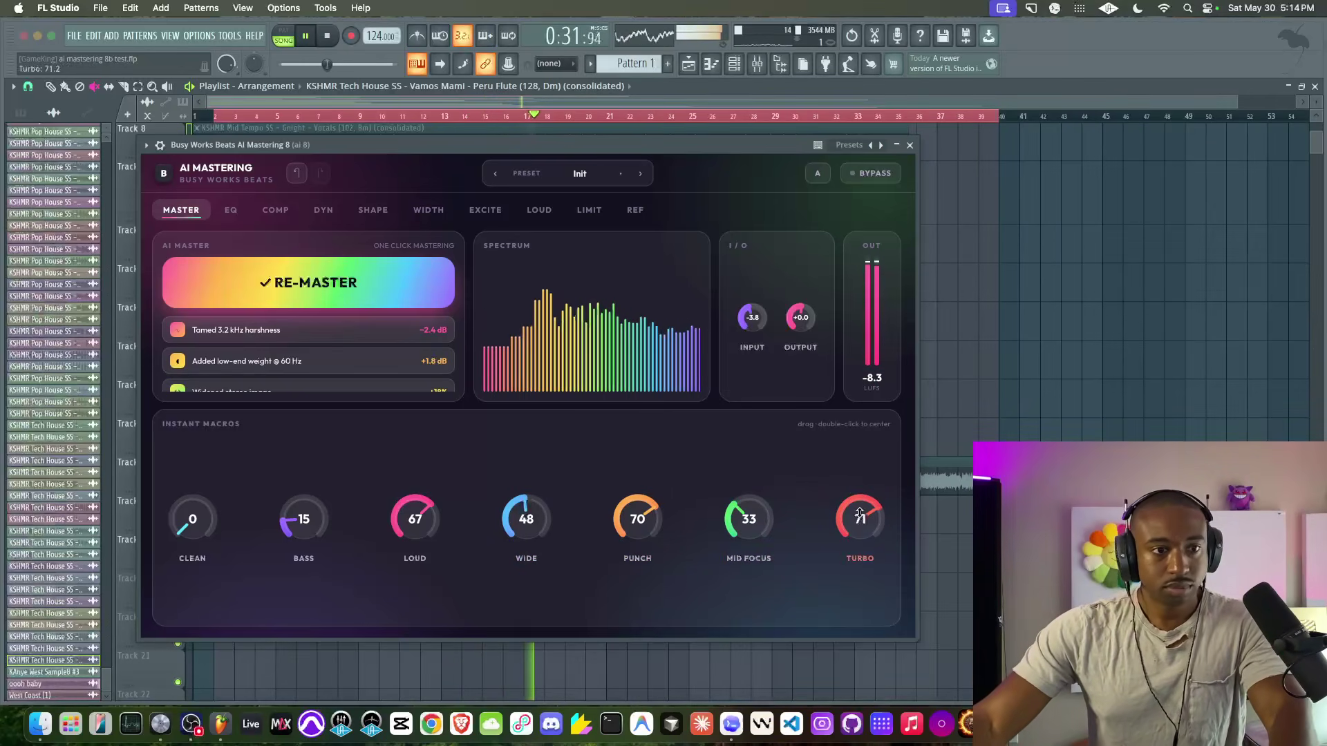
pyautogui.moveTo(855, 507); pyautogui.dragTo(861, 490)
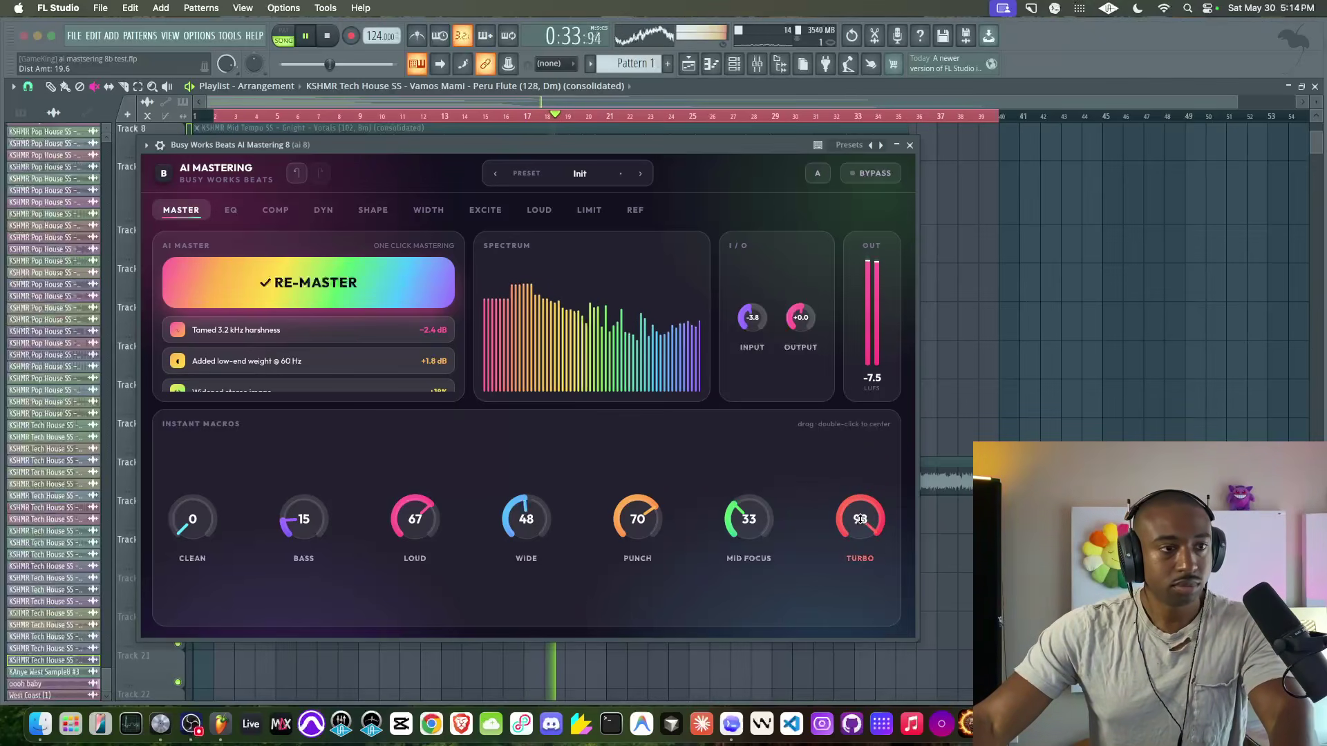
pyautogui.moveTo(850, 540); pyautogui.dragTo(850, 547)
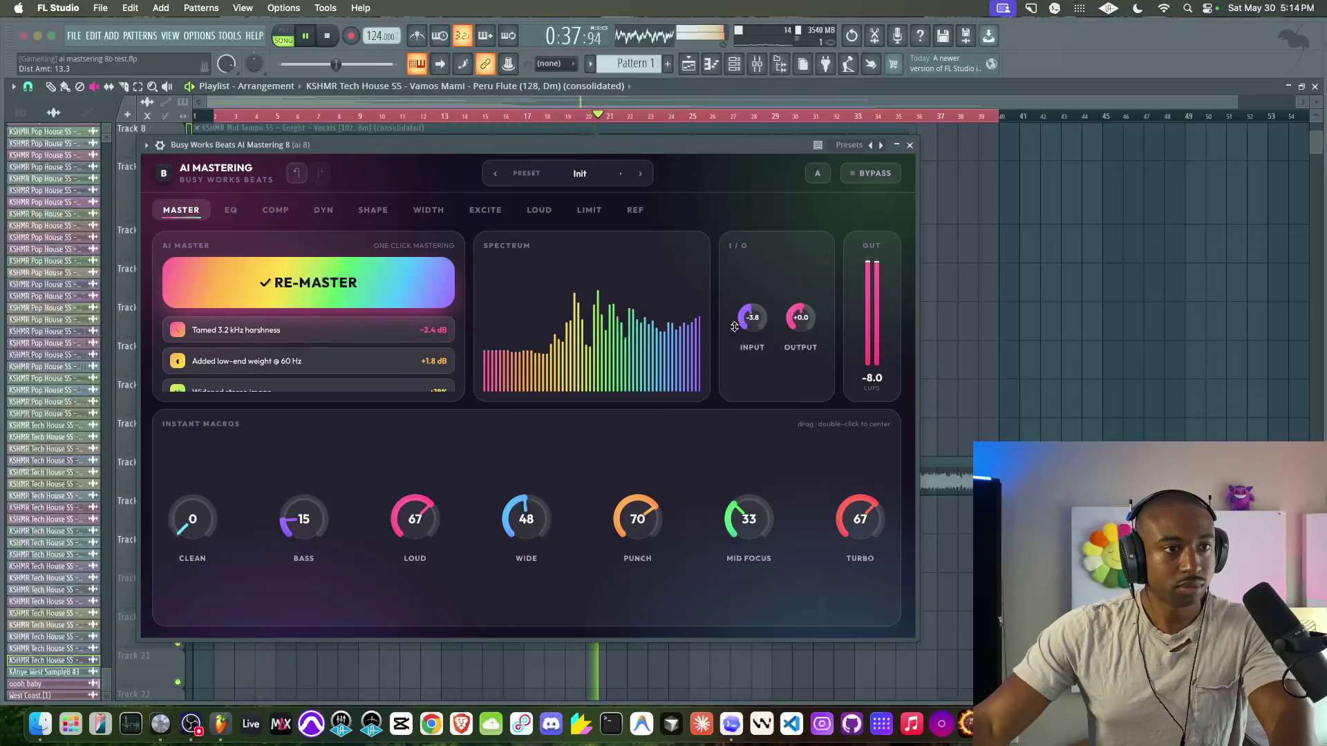
# Step: Compare the oooh baby master with bypass on and off, and raise the Clean macro to 77
pyautogui.click(874, 173)
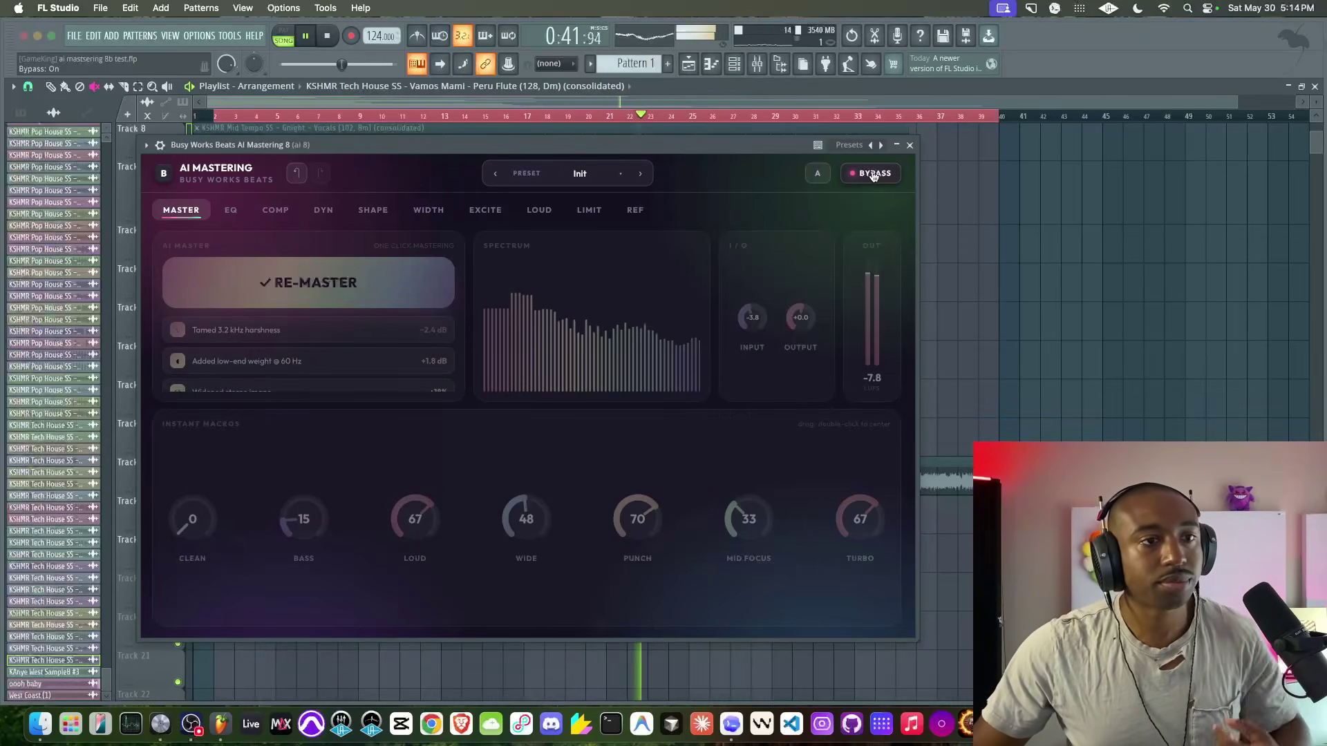
pyautogui.click(874, 173)
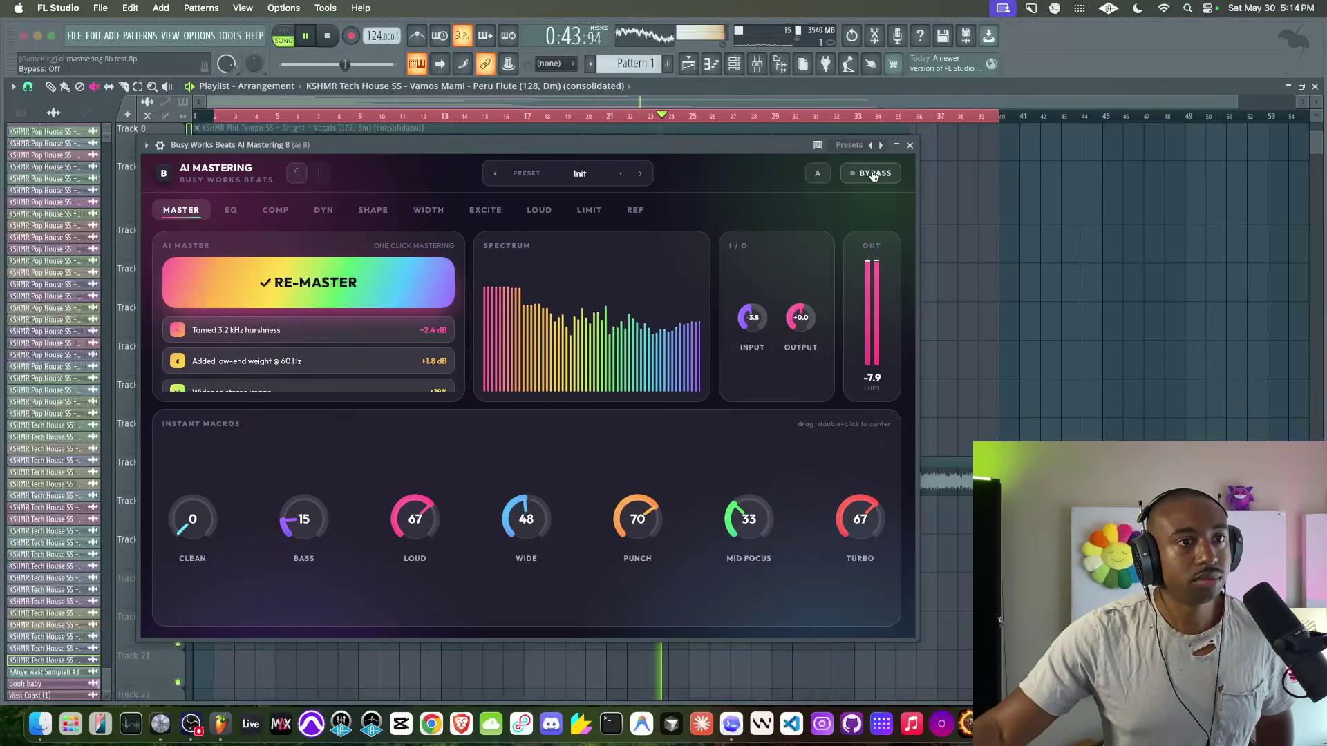
pyautogui.moveTo(192, 518); pyautogui.dragTo(207, 421)
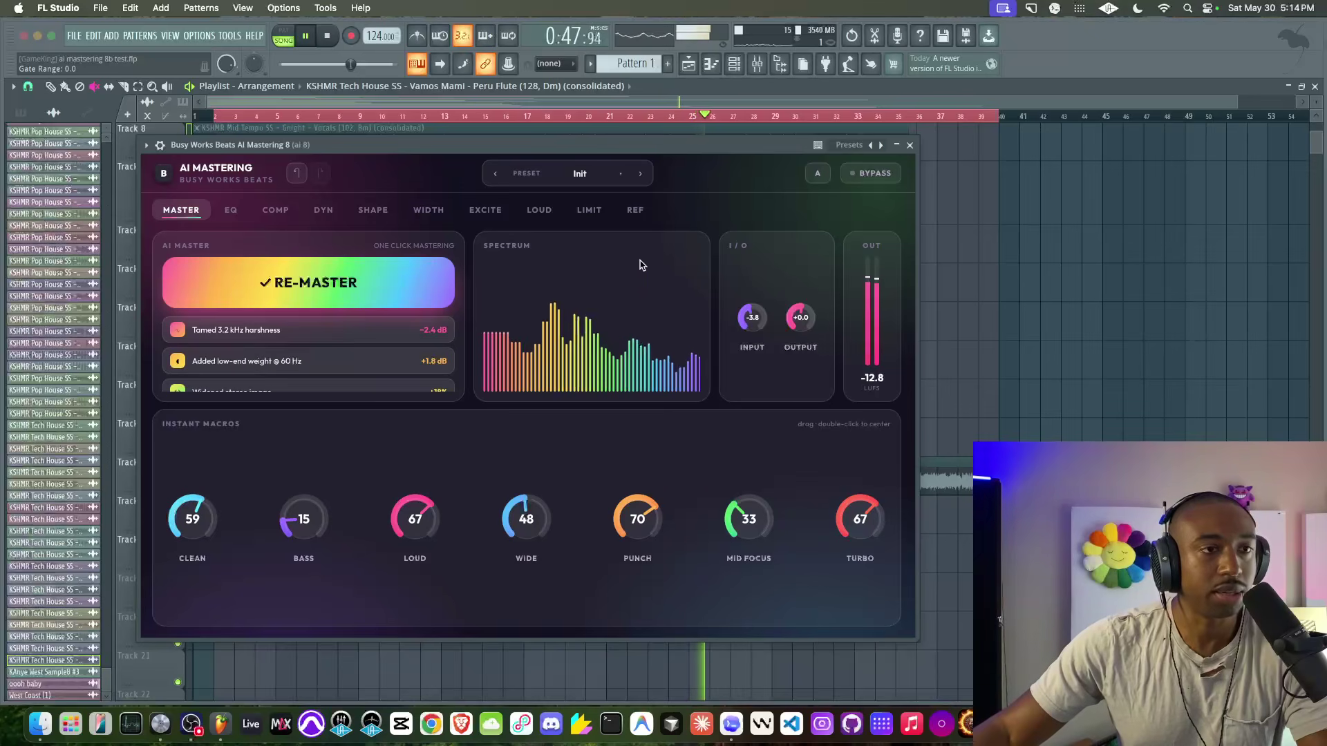
pyautogui.moveTo(740, 161); pyautogui.dragTo(717, 137)
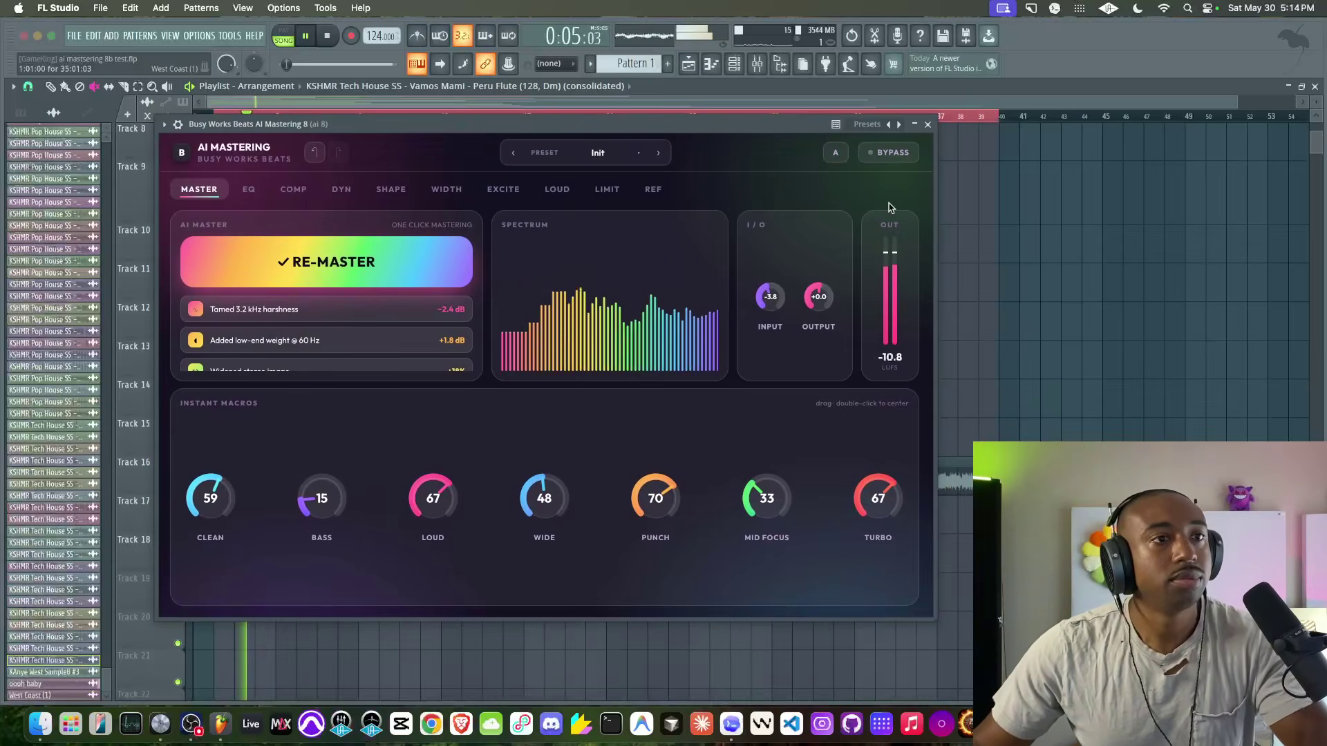
pyautogui.click(891, 154)
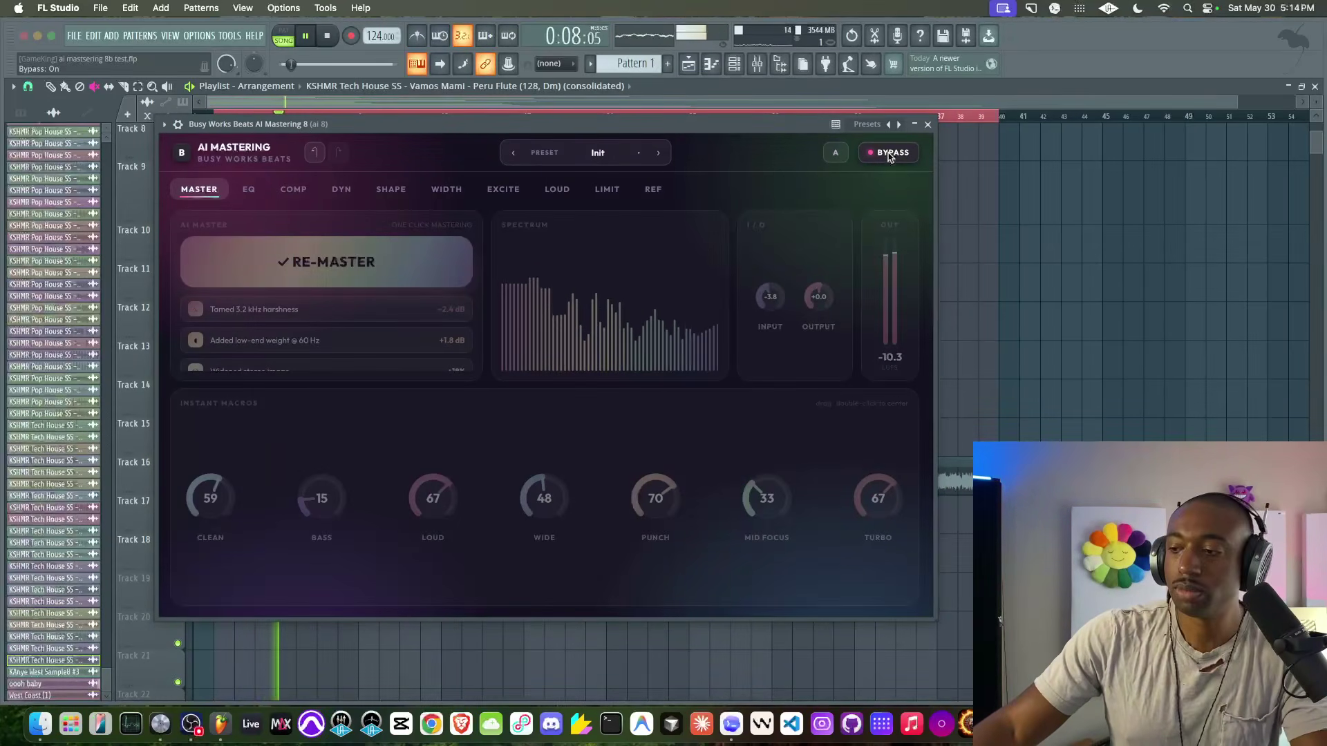
pyautogui.click(891, 153)
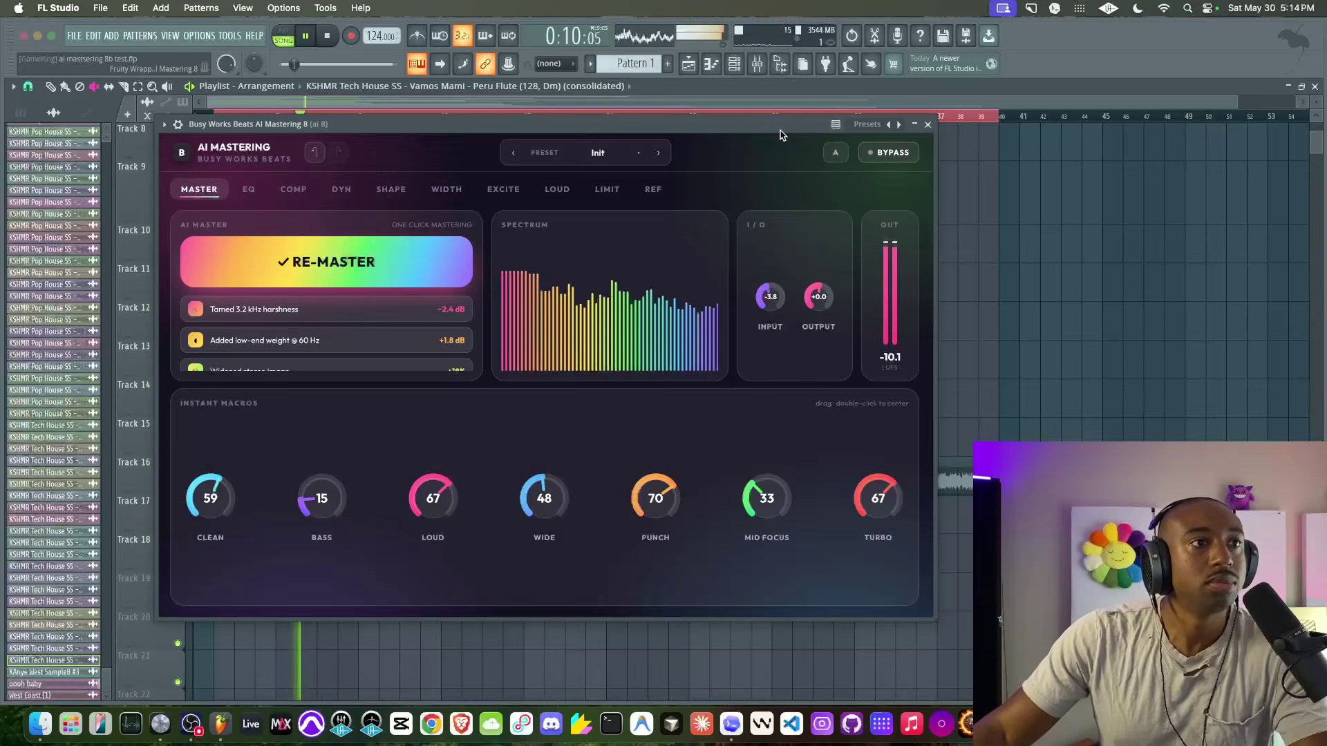
pyautogui.moveTo(217, 459); pyautogui.dragTo(228, 414)
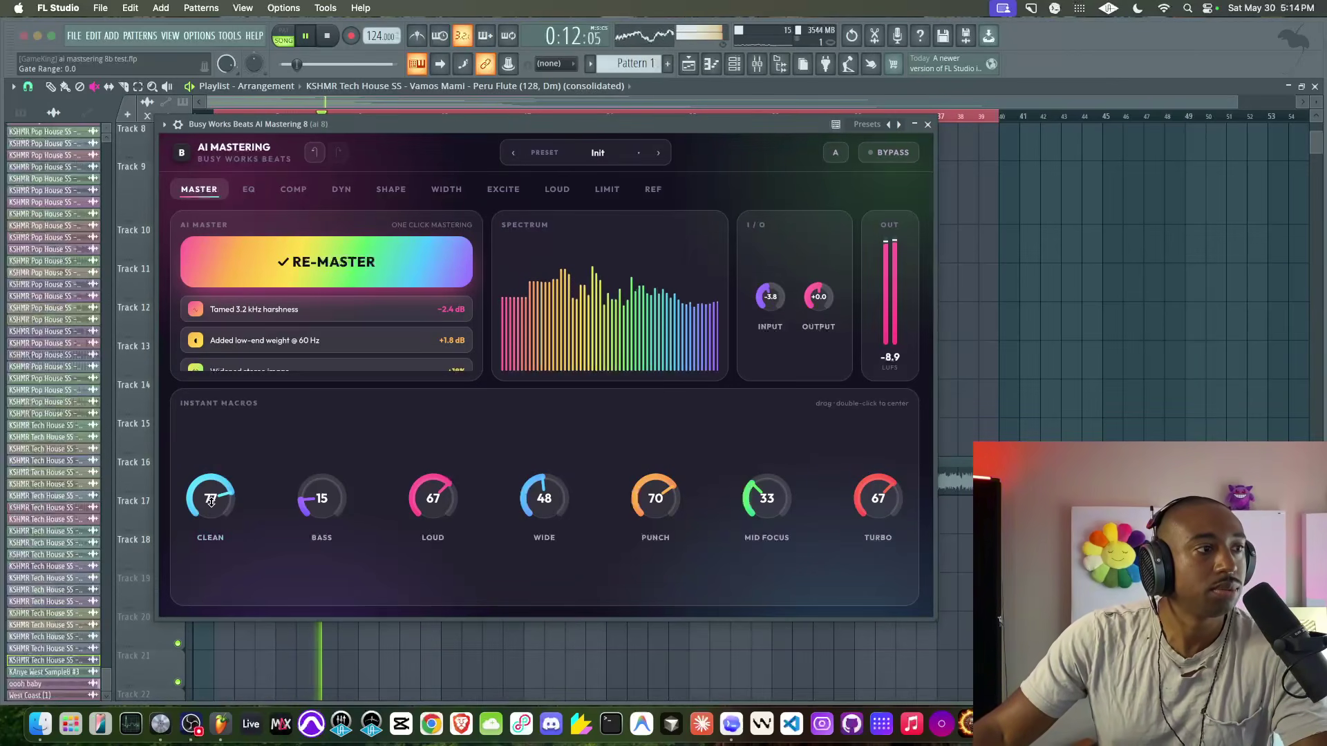
# Step: Set the de-esser routing to Post-Clipper on the Shape page, and return to the Master page
pyautogui.click(392, 188)
pyautogui.click(693, 371)
pyautogui.click(680, 419)
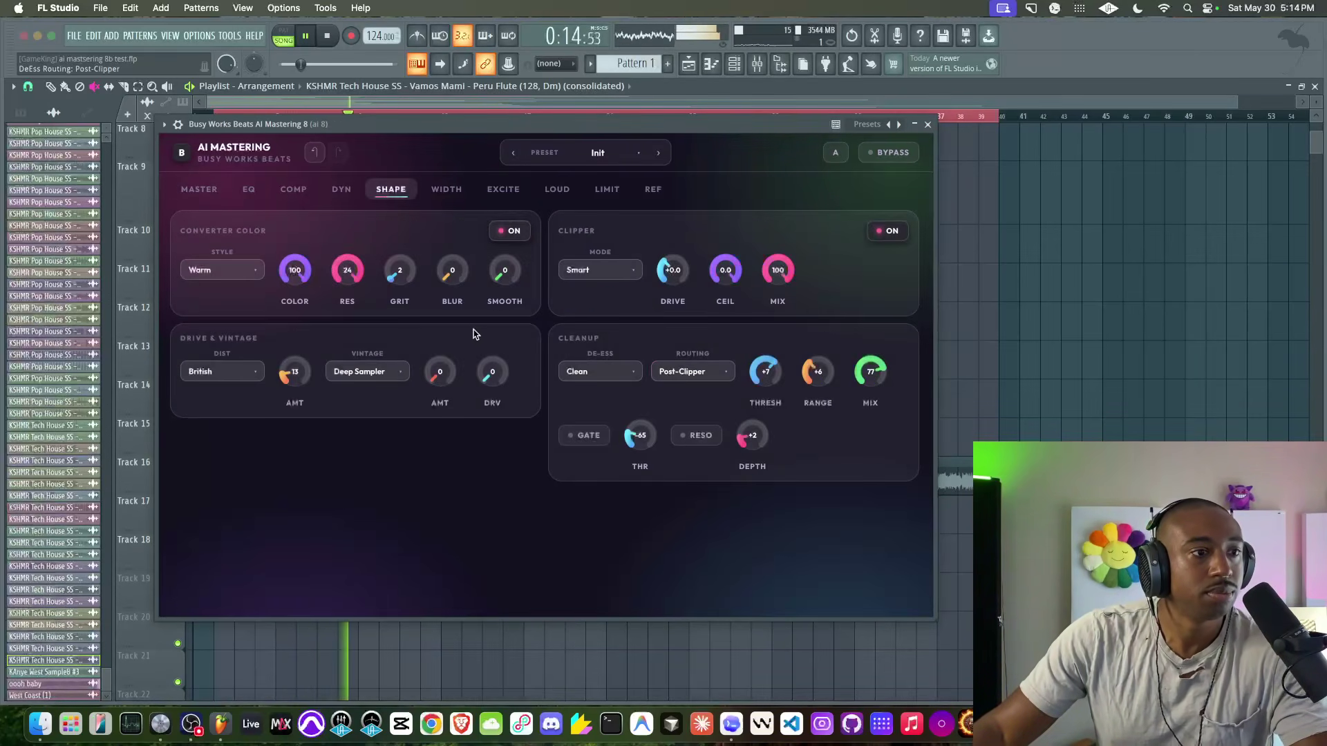
pyautogui.click(200, 192)
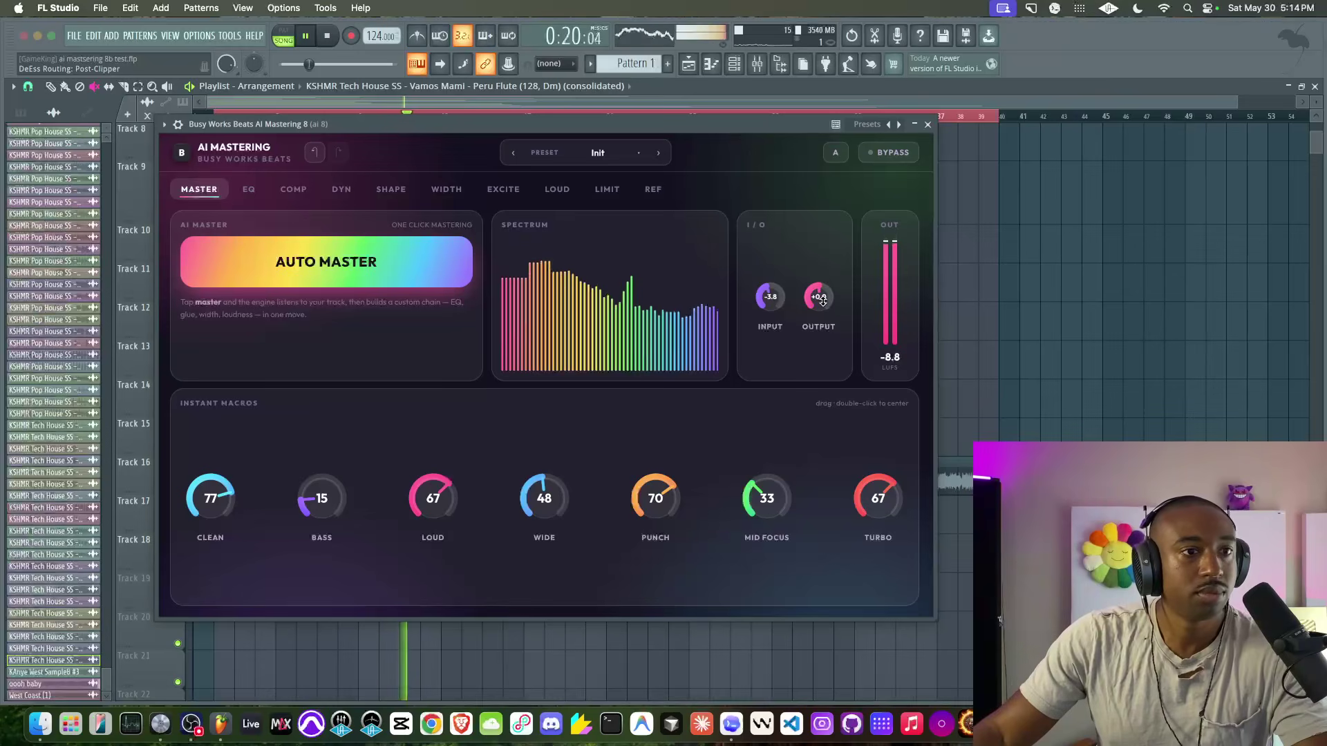
# Step: Try a small output gain boost, reset the output to 0.0, and replay the clip from the start
pyautogui.moveTo(819, 296); pyautogui.dragTo(821, 292)
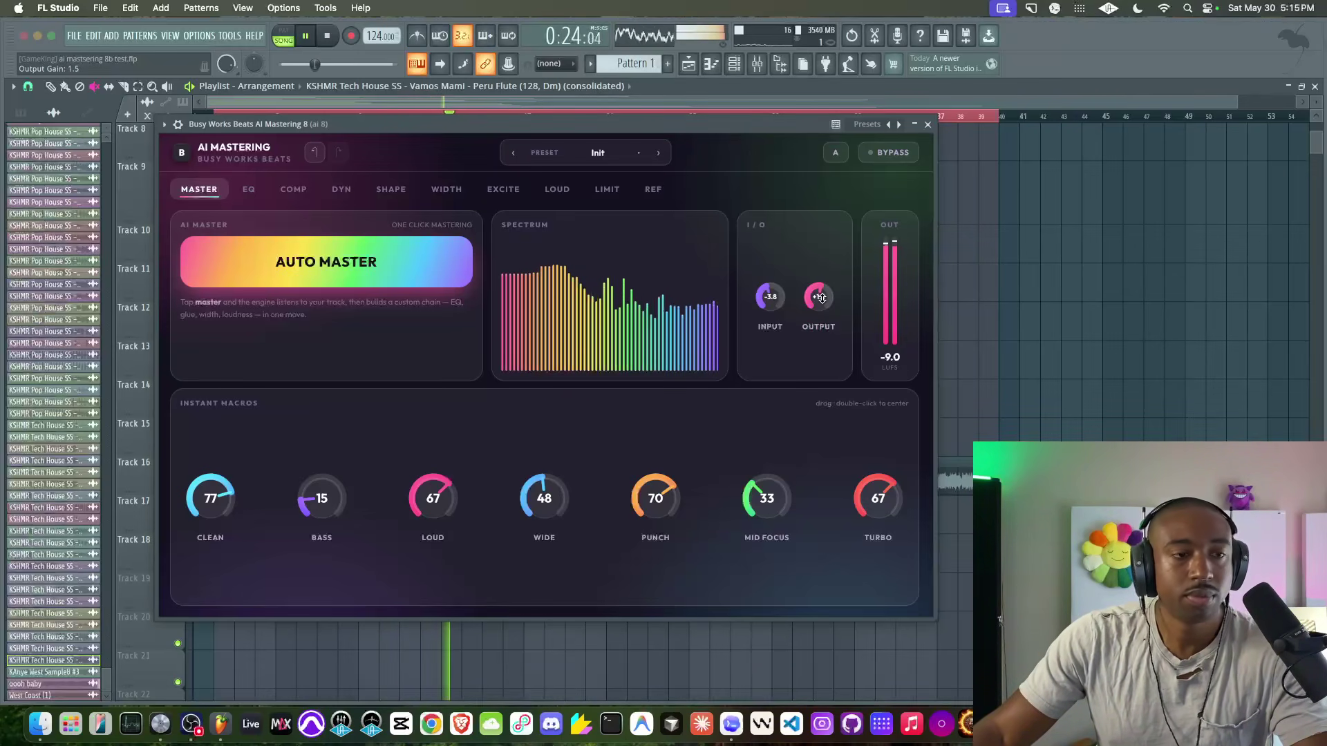
pyautogui.moveTo(819, 302); pyautogui.dragTo(818, 300)
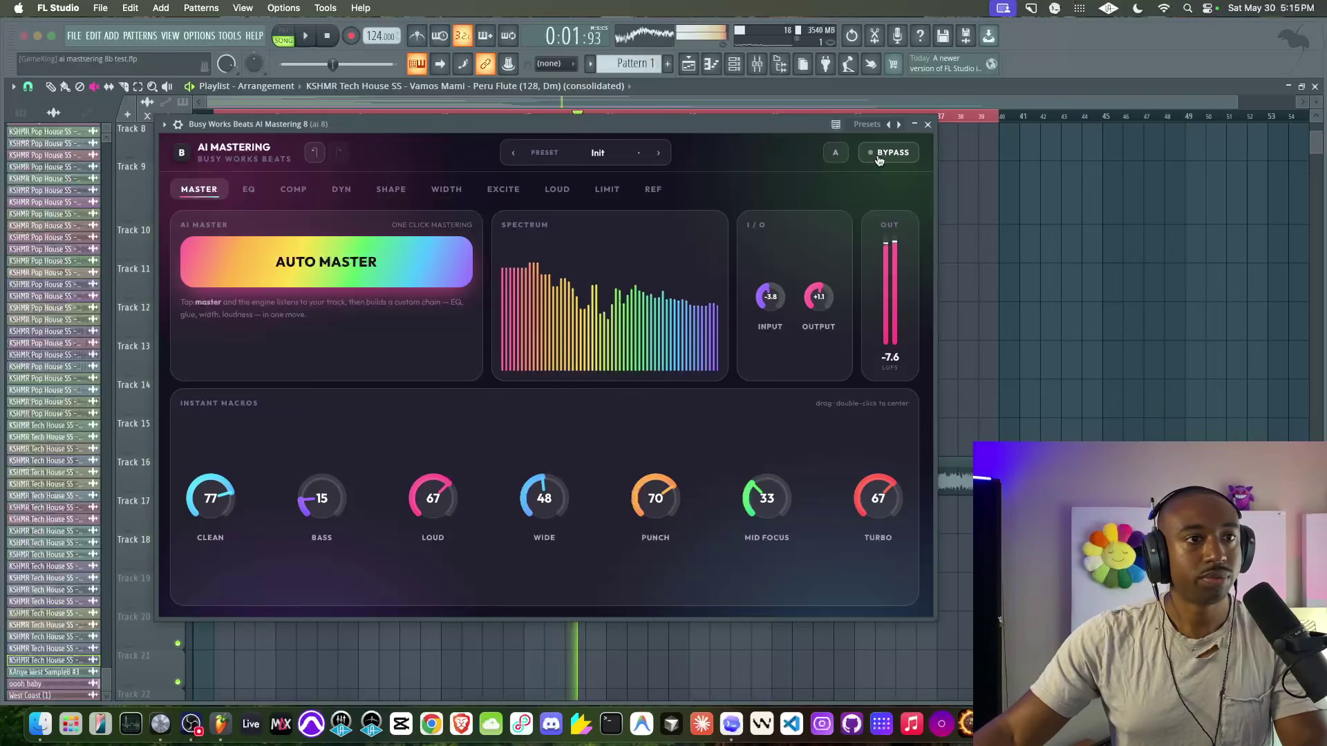
pyautogui.press('space')
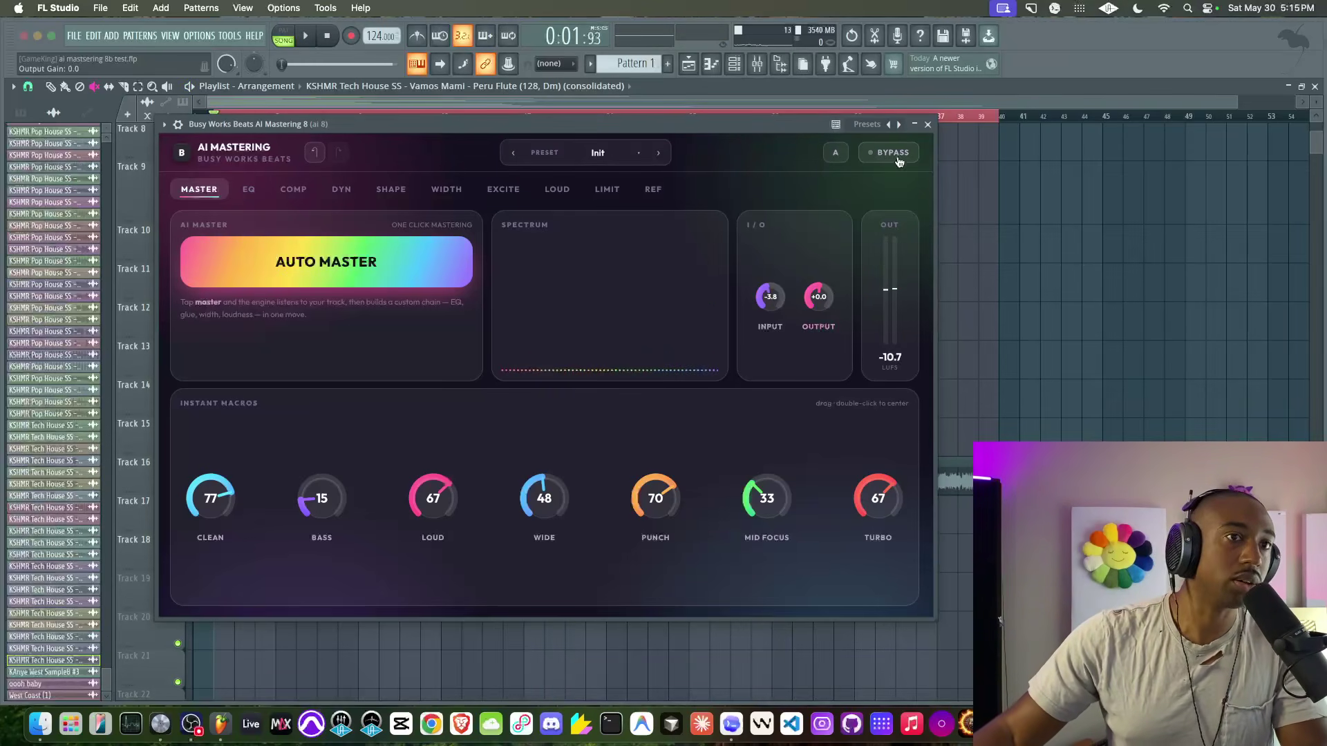
pyautogui.press('space')
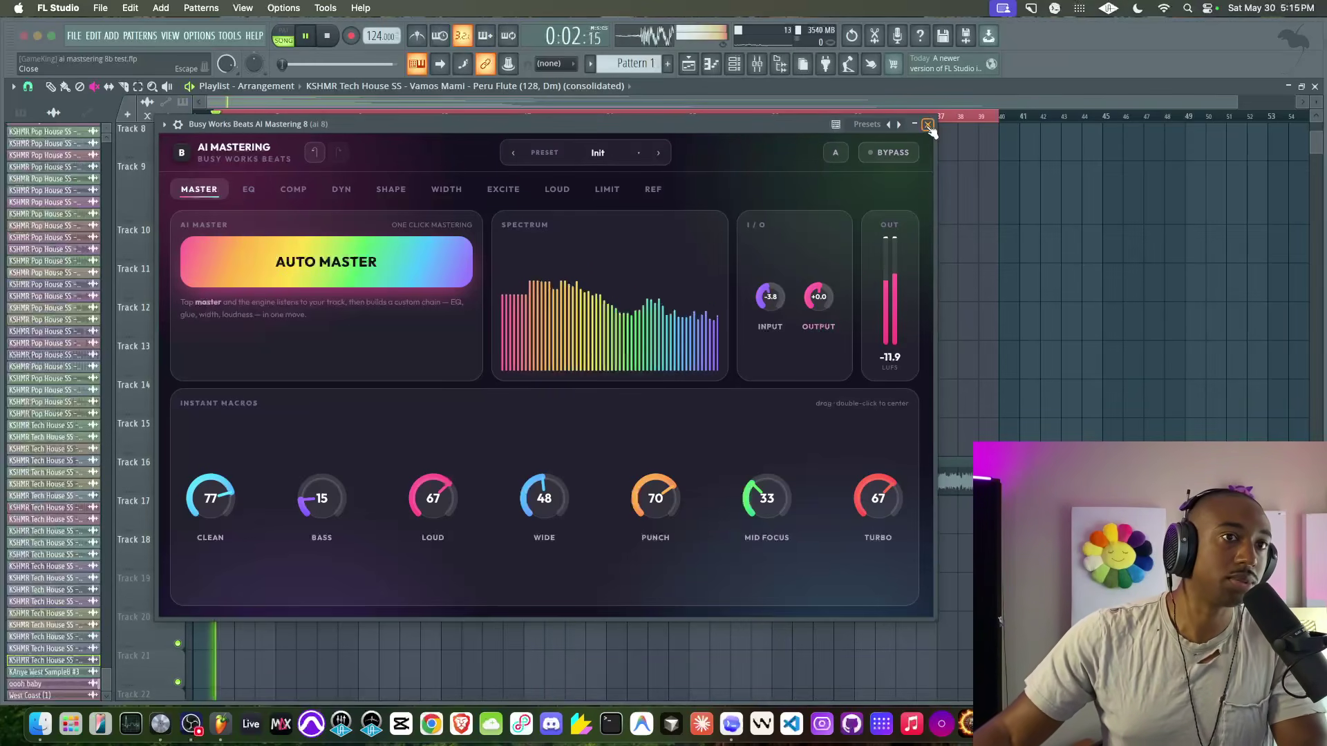
# Step: Close the plugin window, solo the West Coast clip on Track 18 of the playlist, and play it
pyautogui.click(927, 125)
pyautogui.press('space')
pyautogui.click(278, 504)
pyautogui.click(250, 523)
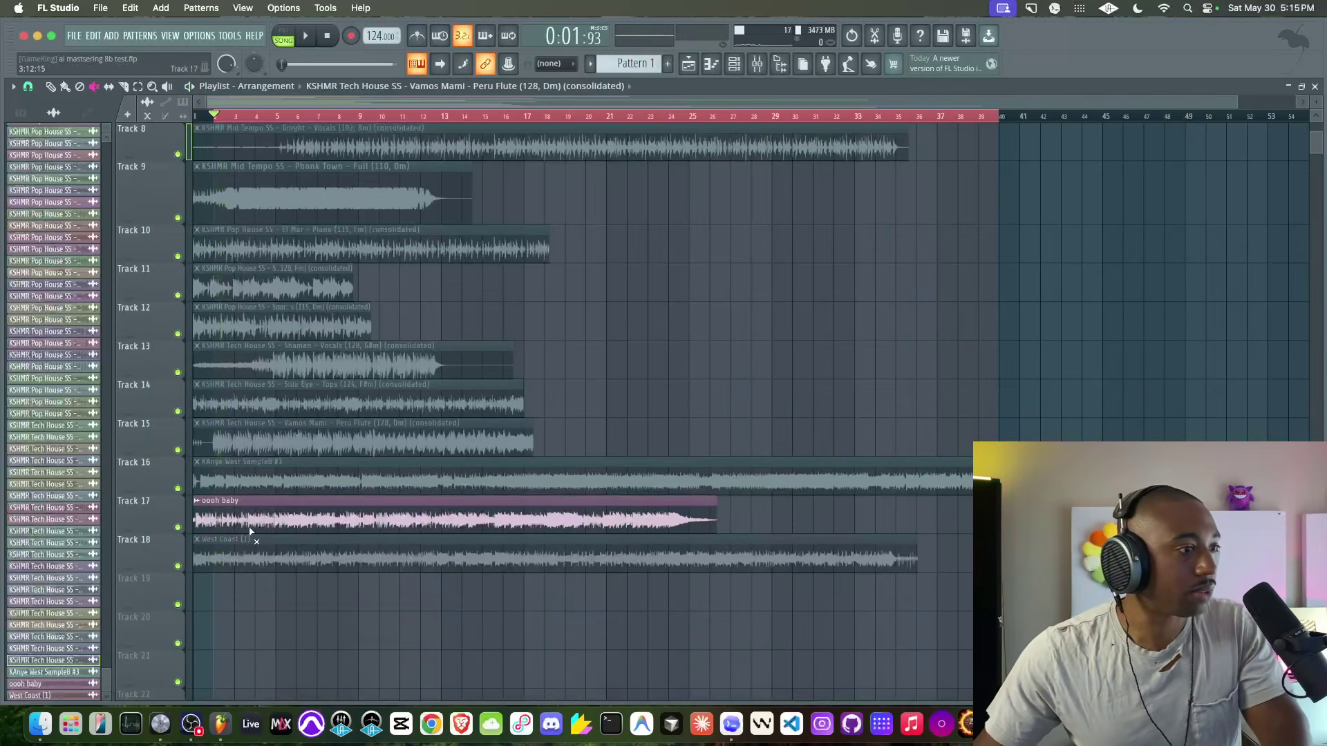
pyautogui.click(243, 546)
pyautogui.press('space')
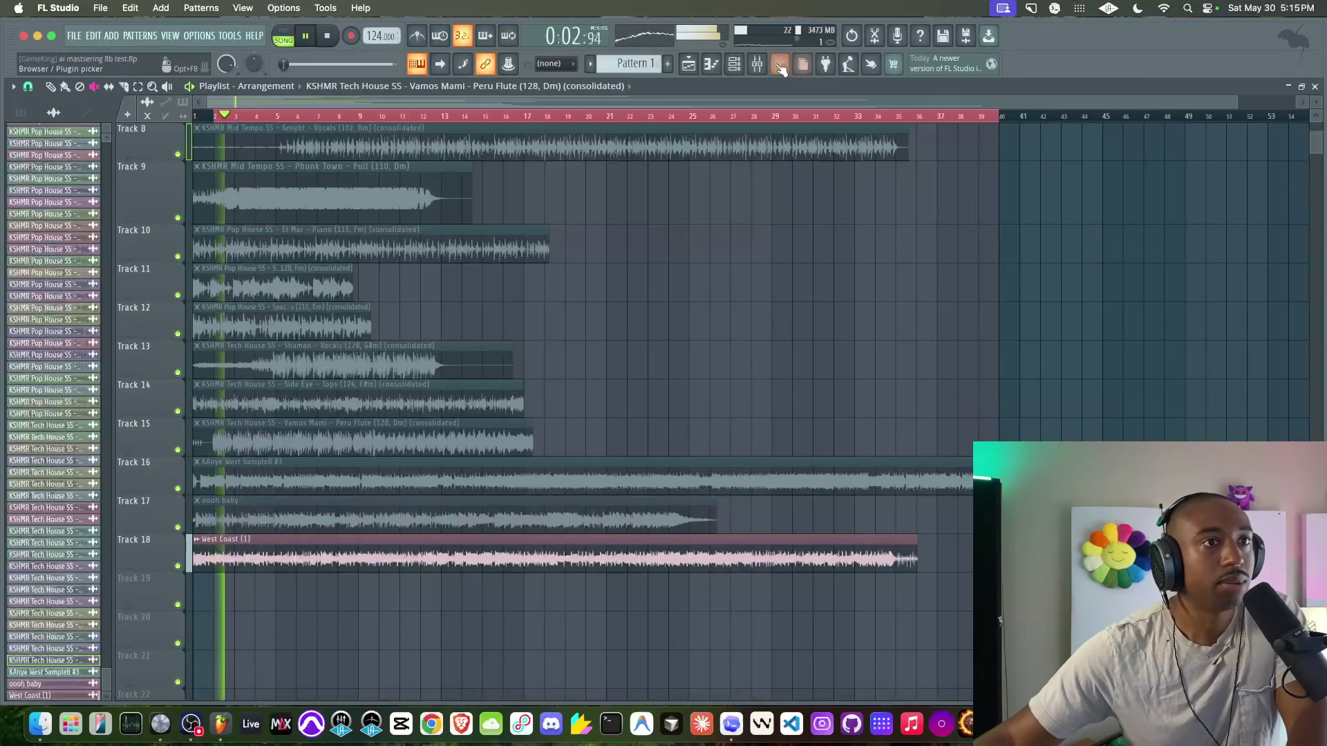
# Step: Stop playback and reopen the AI Mastering plugin from the ai 8 mixer insert
pyautogui.click(758, 64)
pyautogui.press('space')
pyautogui.click(1058, 273)
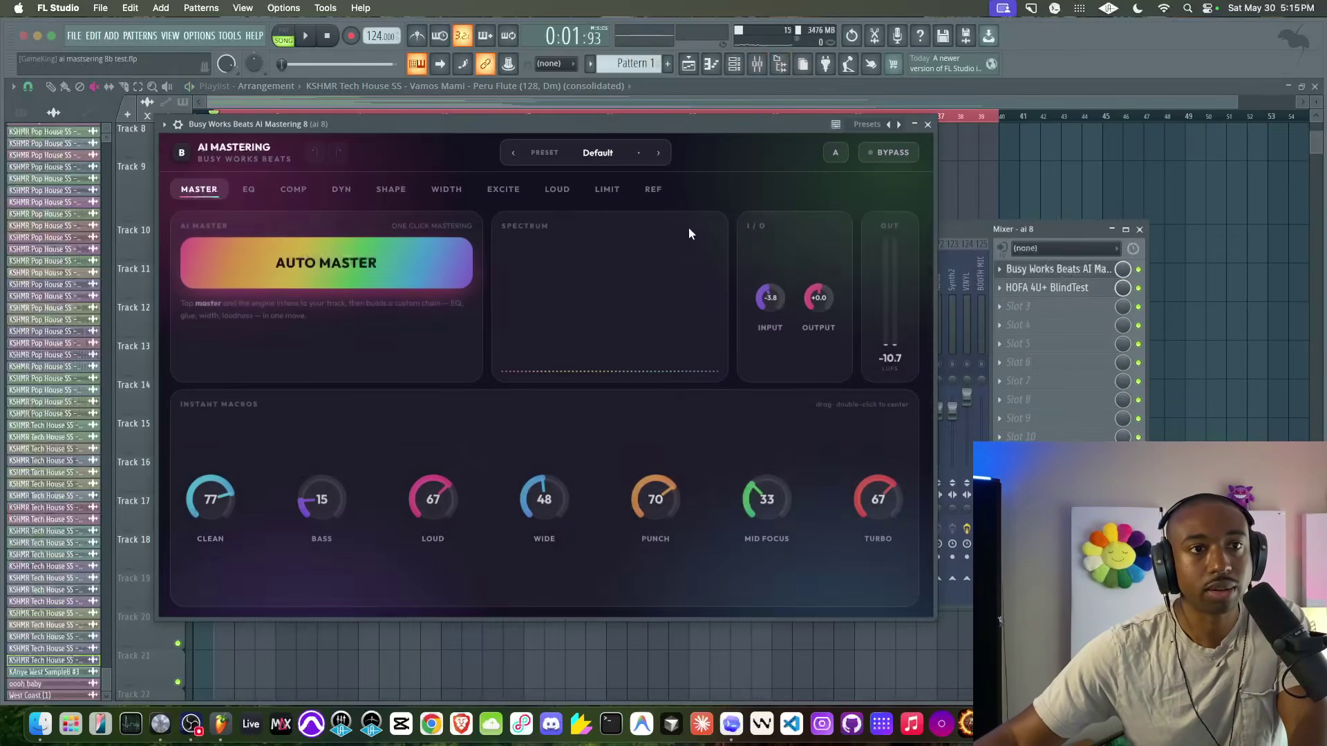
pyautogui.moveTo(551, 128); pyautogui.dragTo(560, 181)
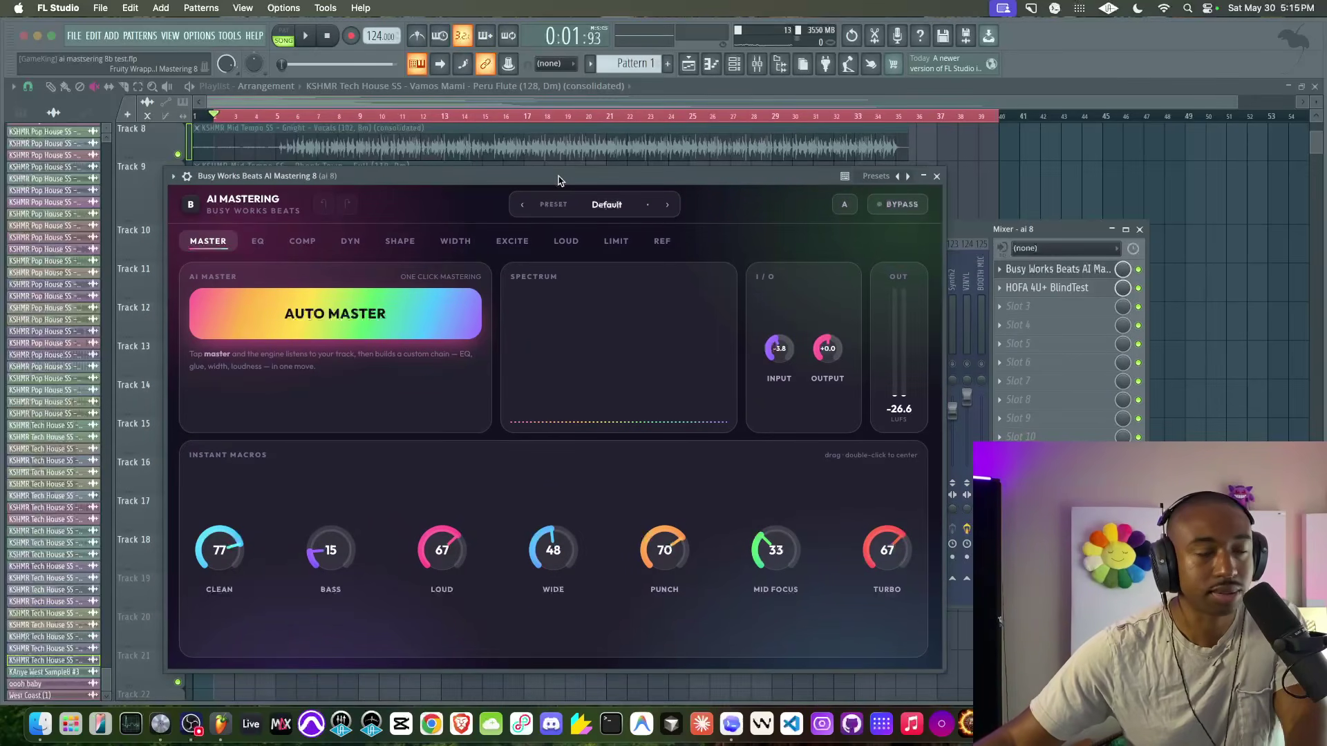
# Step: Play the West Coast clip with bypass on and off, checking the plugin's preset list in between
pyautogui.press('space')
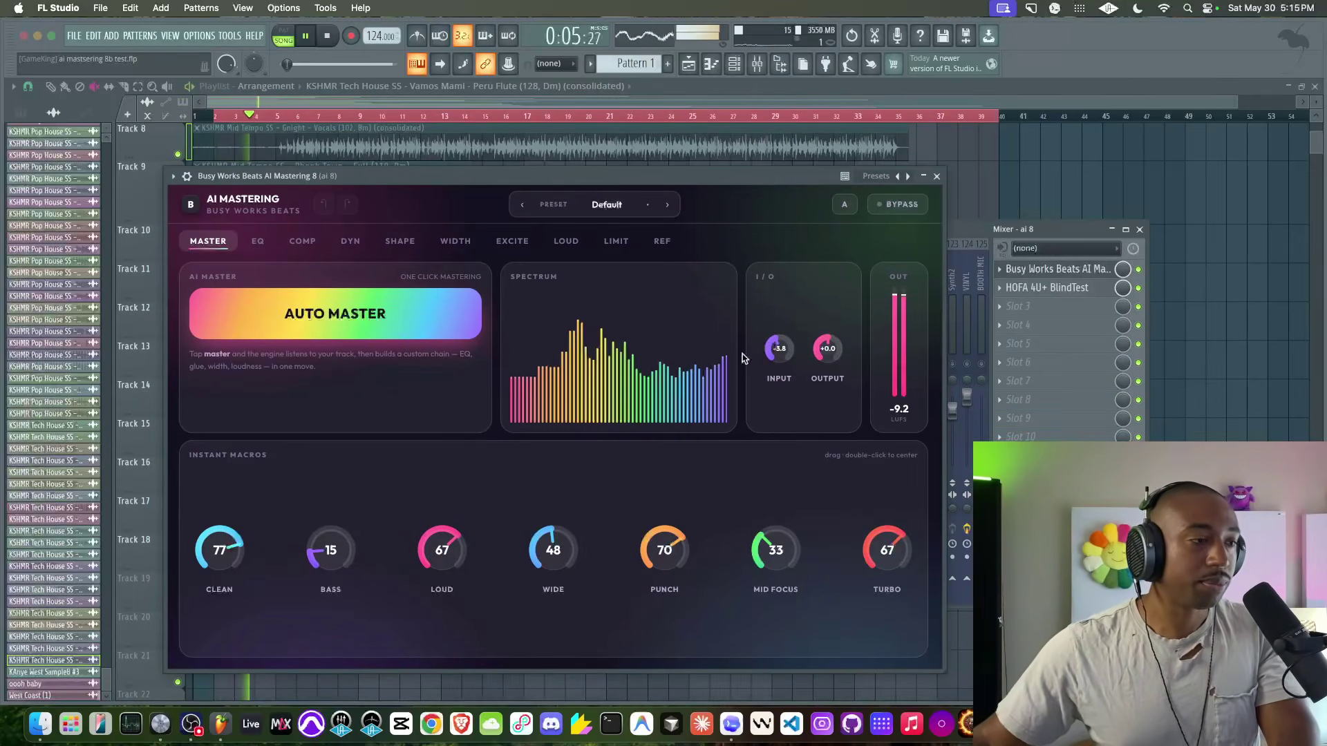
pyautogui.click(902, 205)
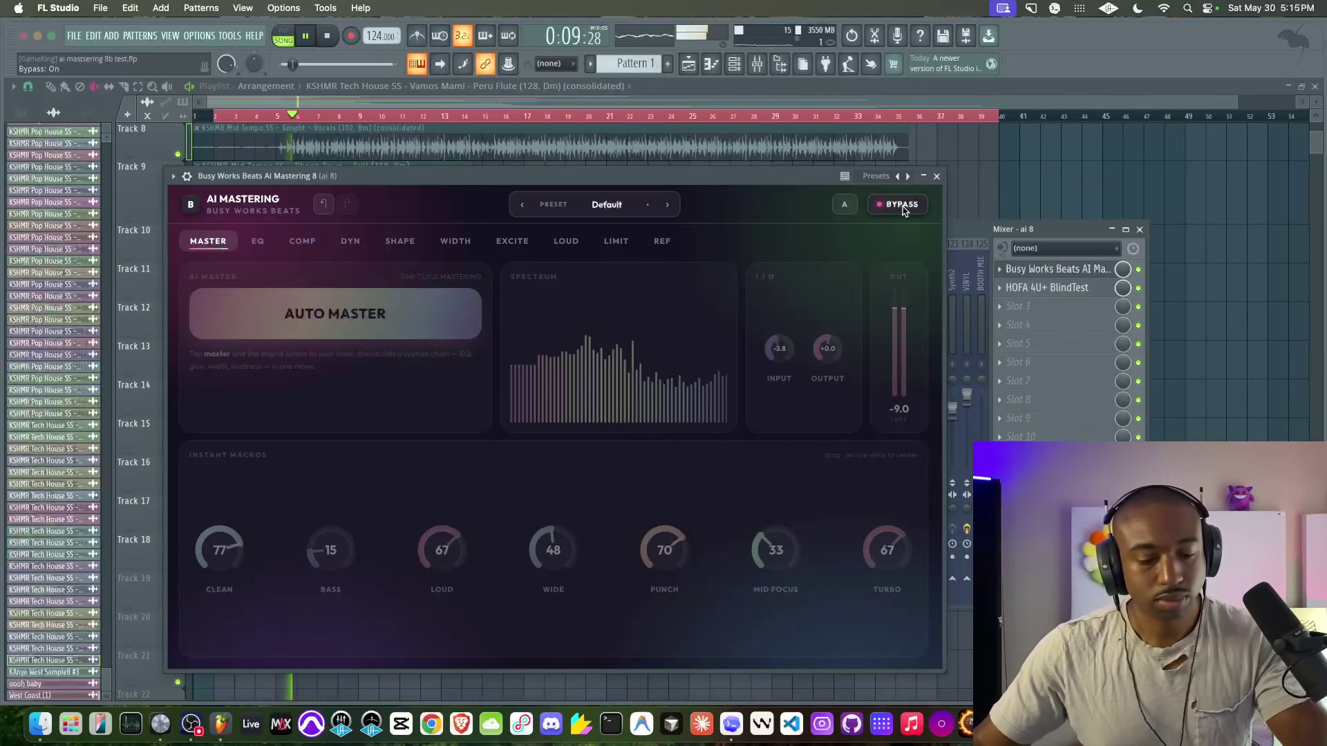
pyautogui.press('space')
pyautogui.click(646, 205)
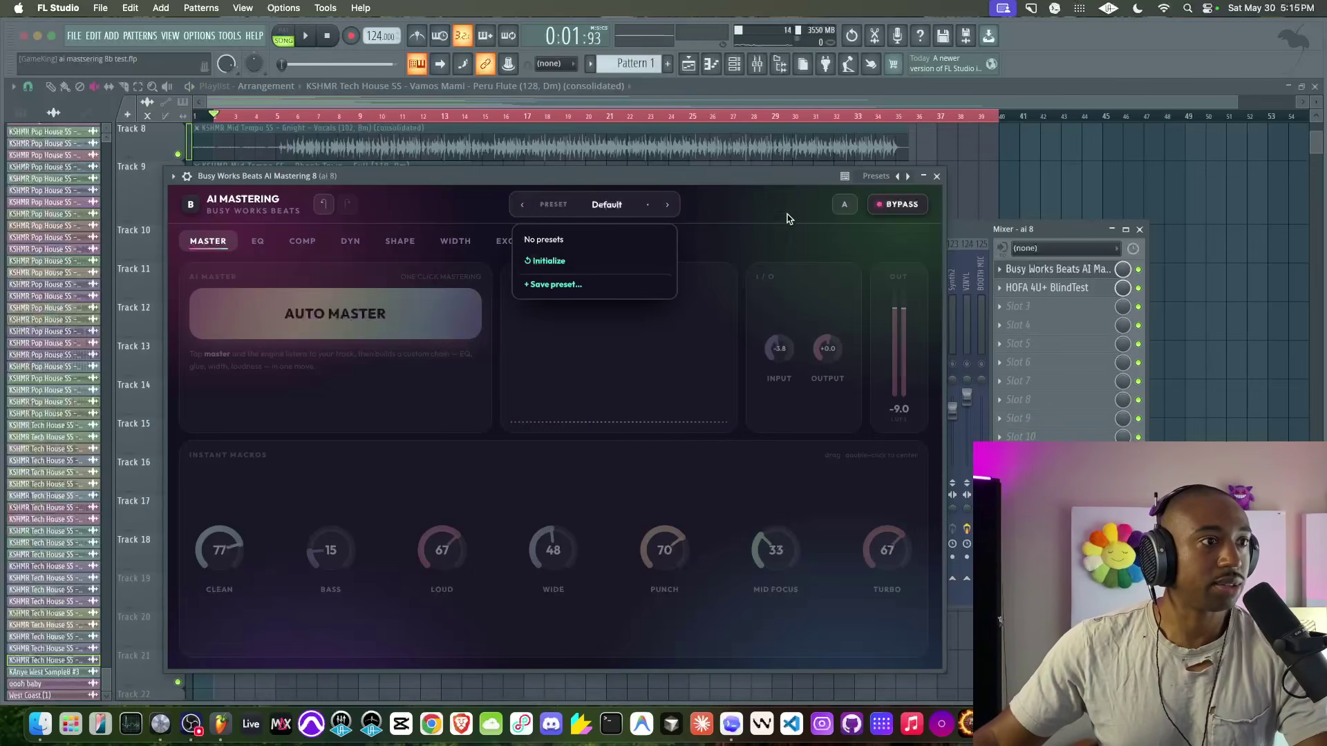
pyautogui.click(667, 206)
pyautogui.click(606, 204)
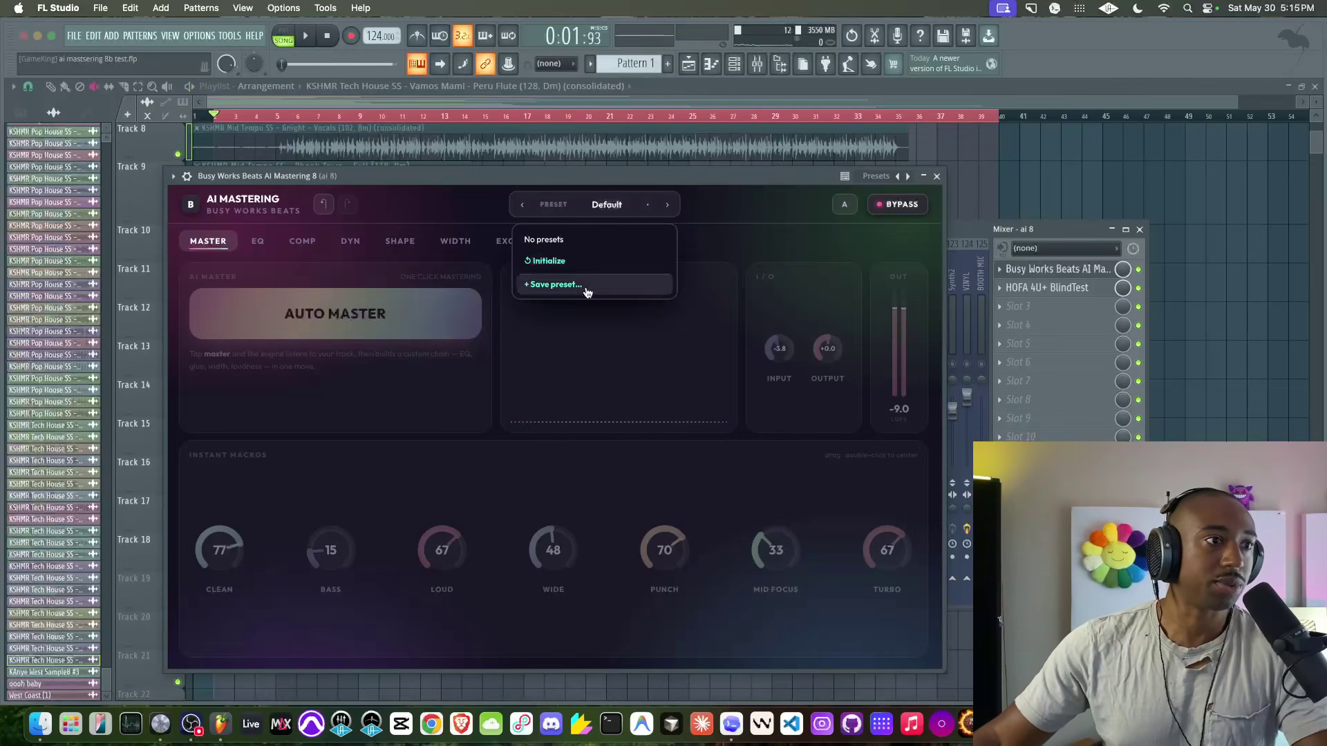
pyautogui.click(745, 212)
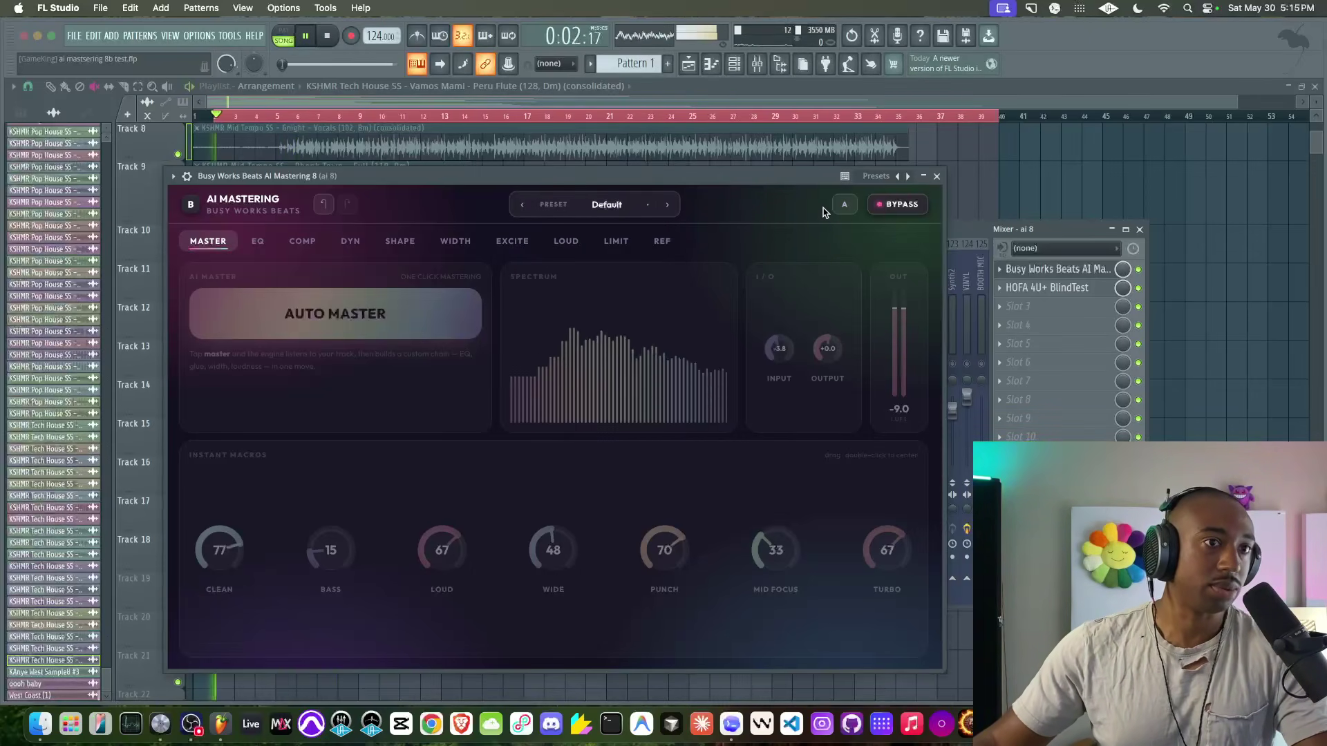
pyautogui.click(907, 210)
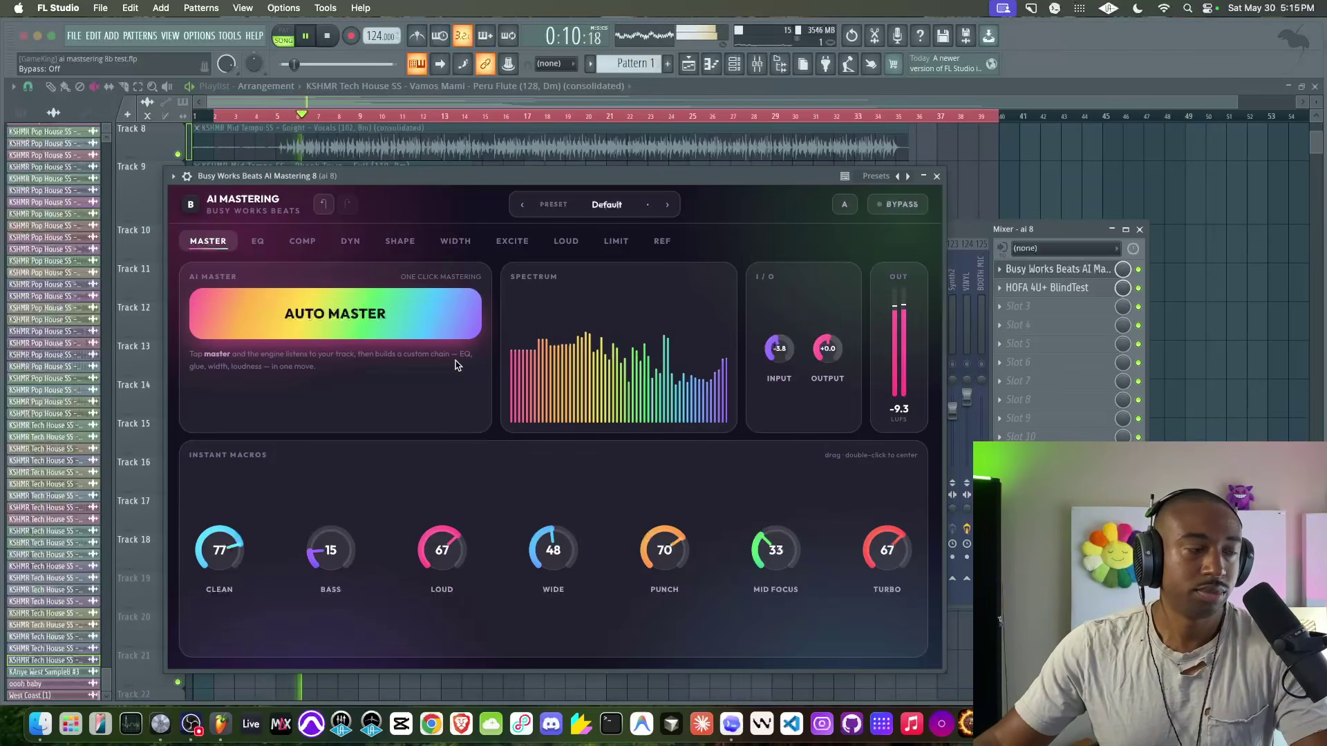
# Step: Undo and redo the last plugin change, with playback stopped
pyautogui.click(325, 206)
pyautogui.press('space')
pyautogui.click(349, 207)
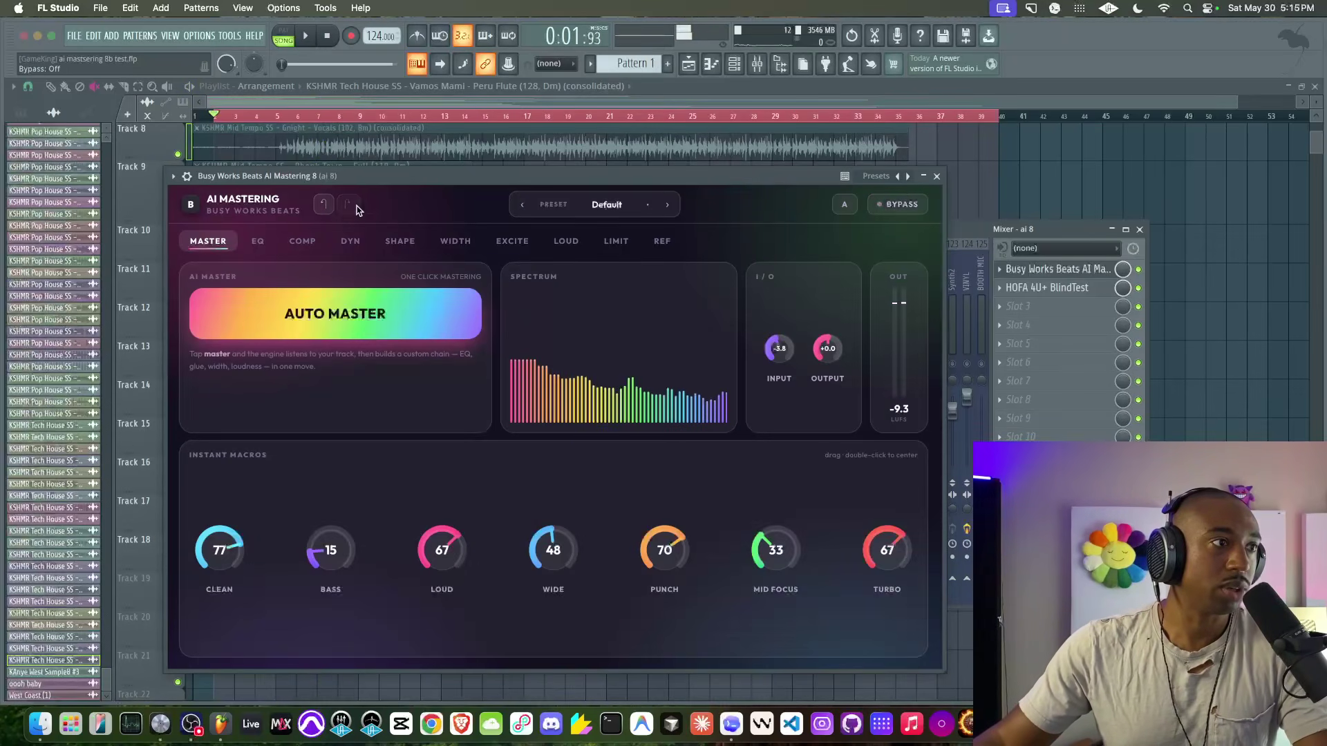
# Step: Replay the West Coast clip from the start, compare it with bypass, and lower the Clean macro to 72
pyautogui.press('space')
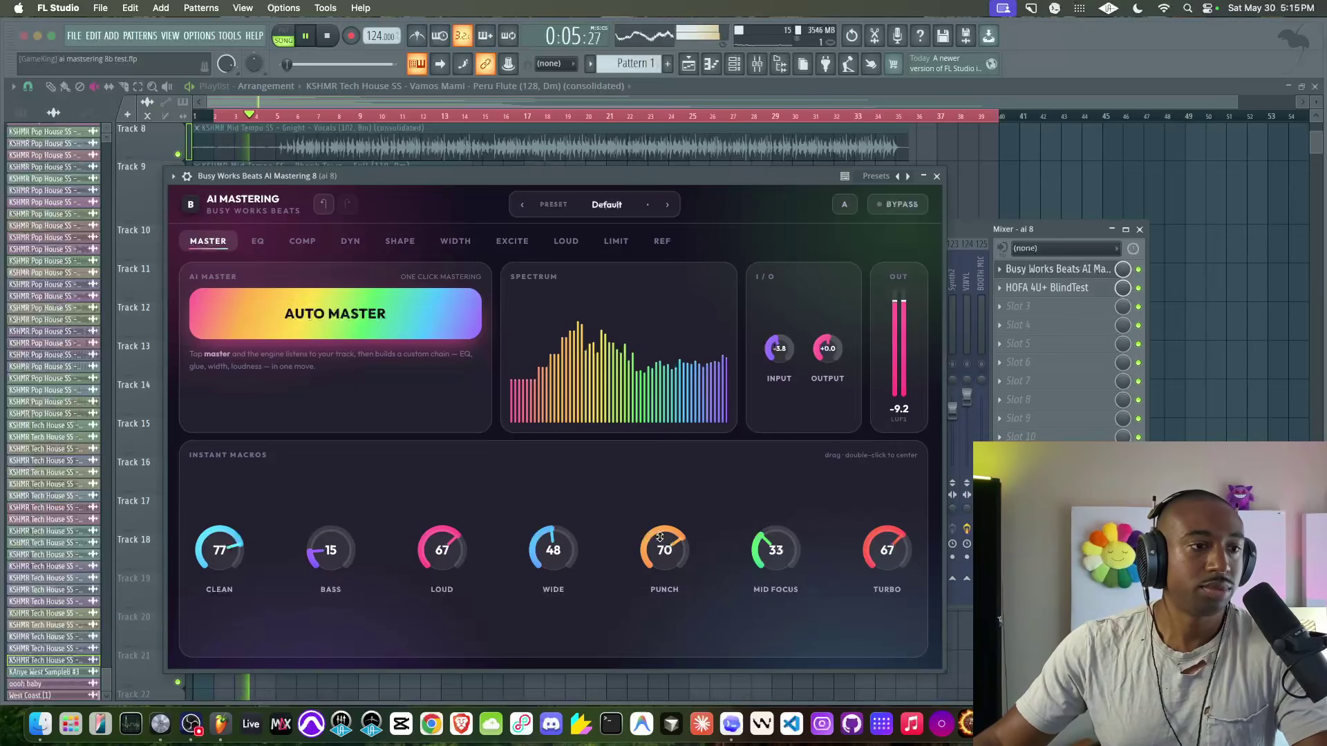
pyautogui.click(893, 205)
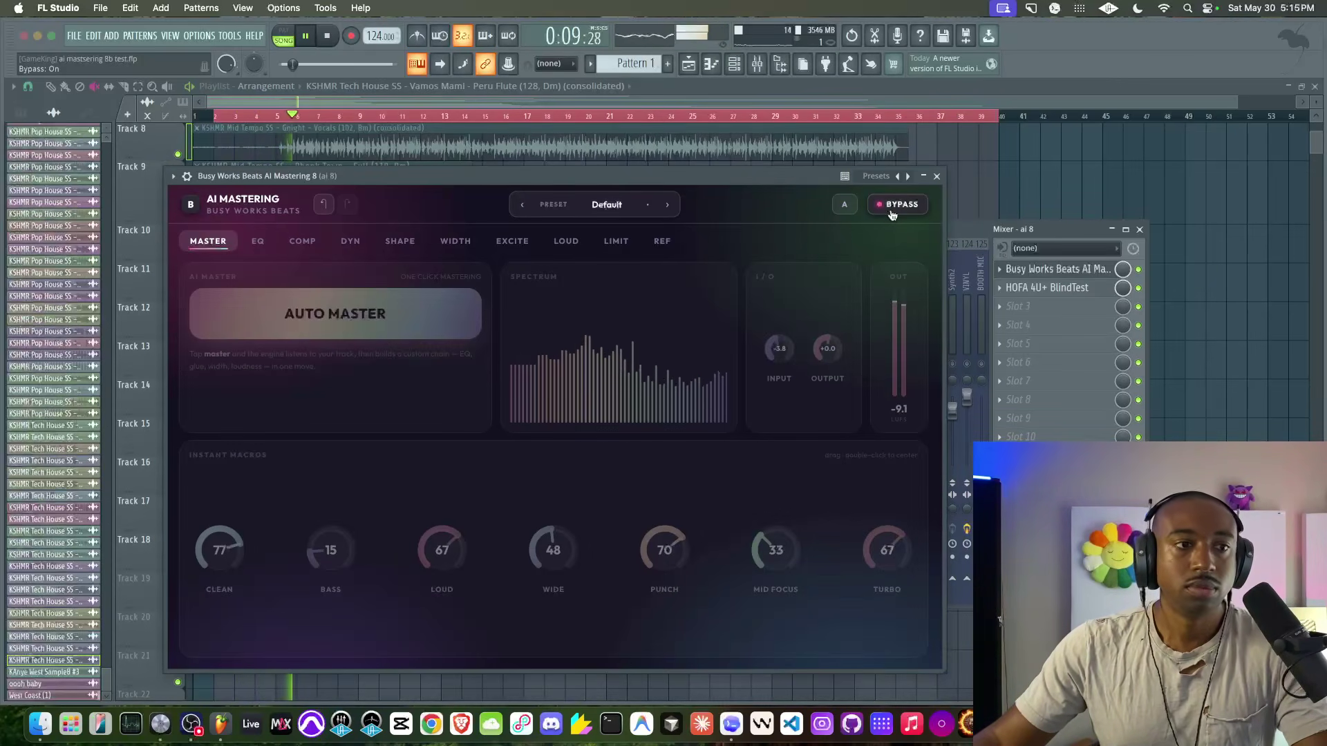
pyautogui.click(892, 215)
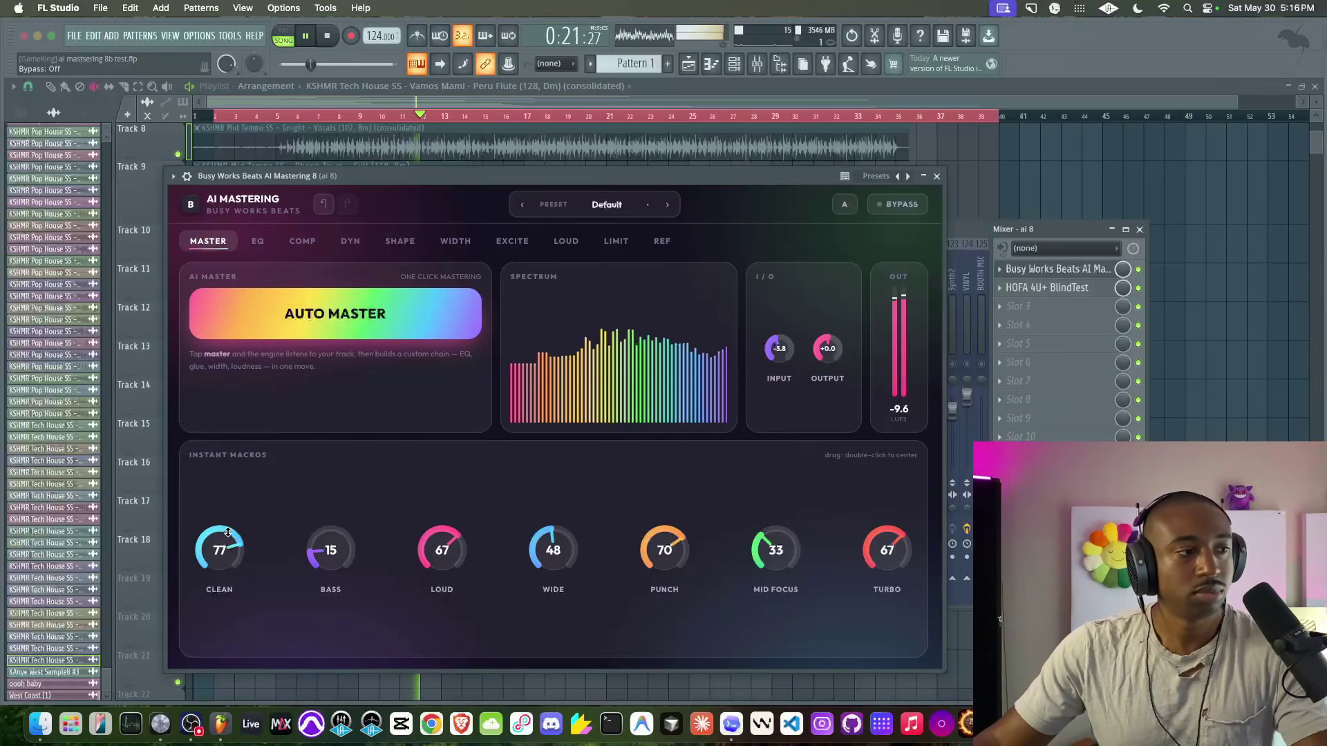
pyautogui.moveTo(223, 550)
pyautogui.mouseDown()
pyautogui.moveTo(232, 502)
pyautogui.moveTo(218, 570)
pyautogui.moveTo(217, 558)
pyautogui.mouseUp()
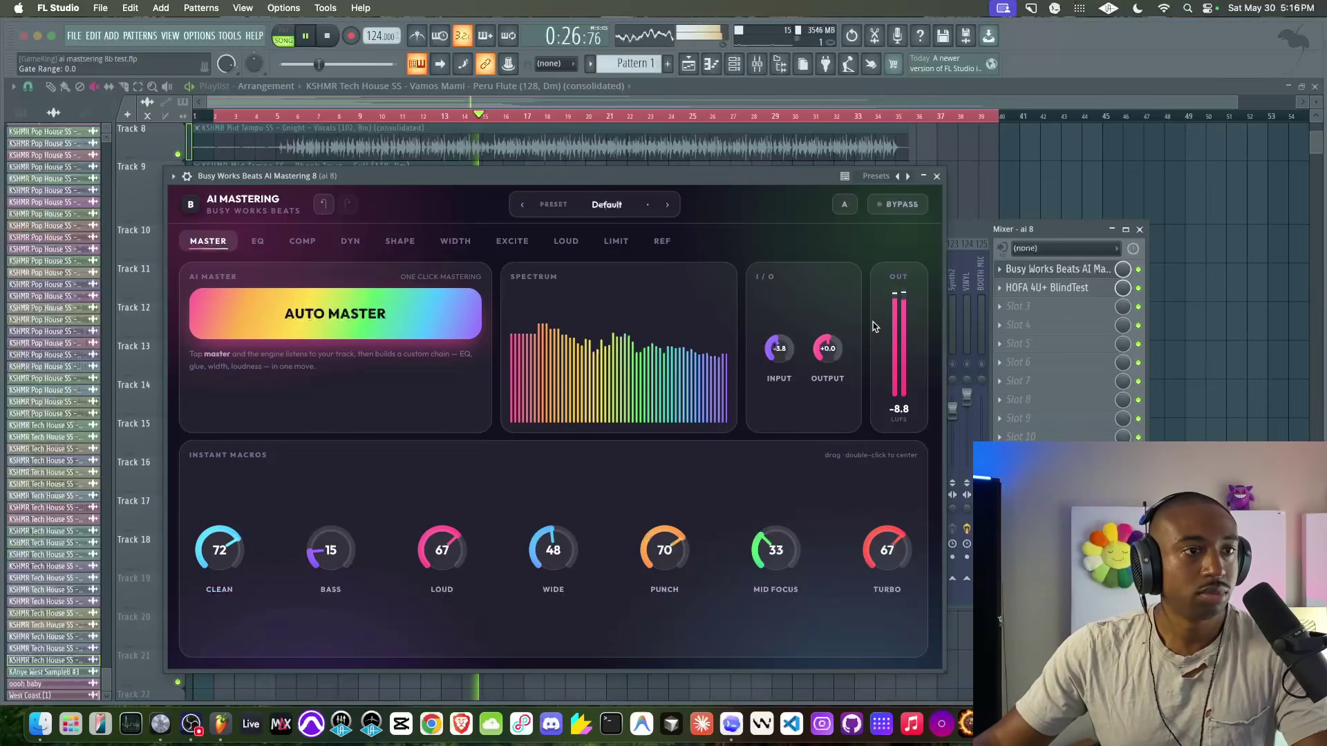
pyautogui.click(897, 204)
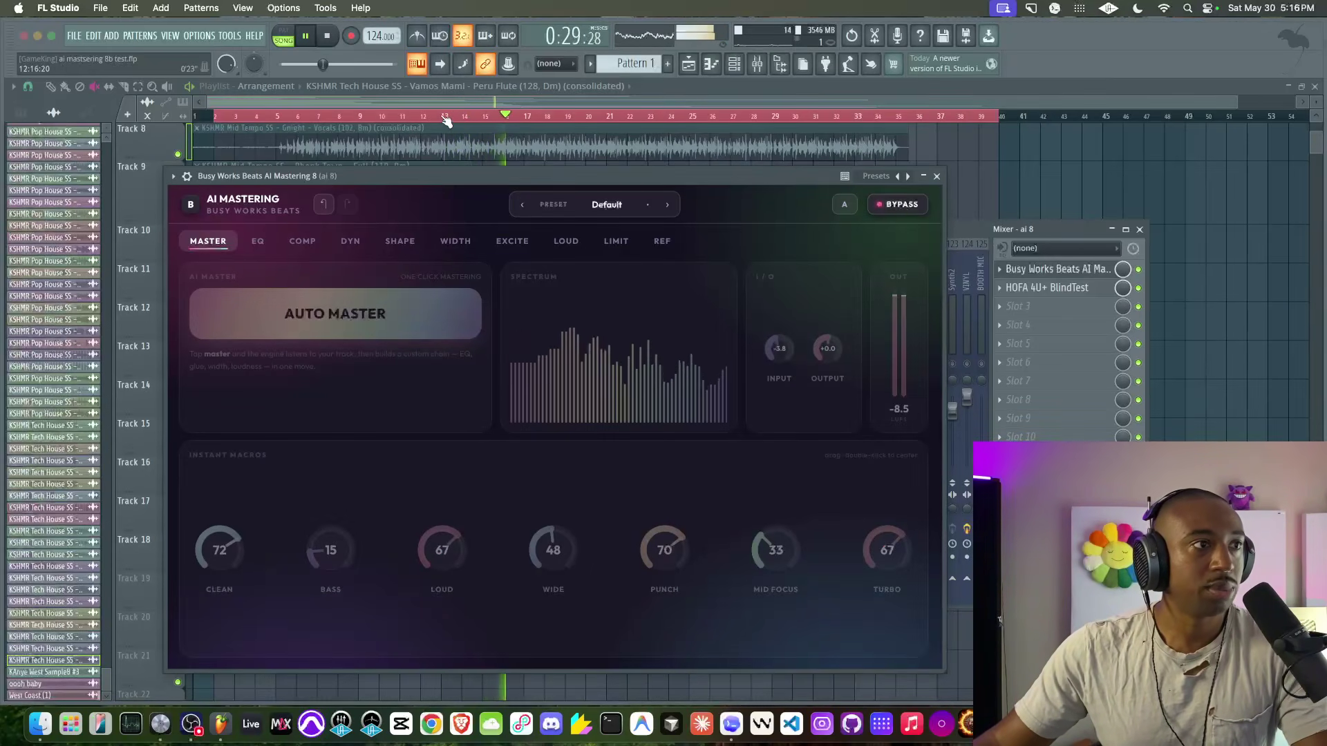
# Step: Play the West Coast clip from around bar 11, and compare the bypassed sound with the active master
pyautogui.press('space')
pyautogui.press('F9')
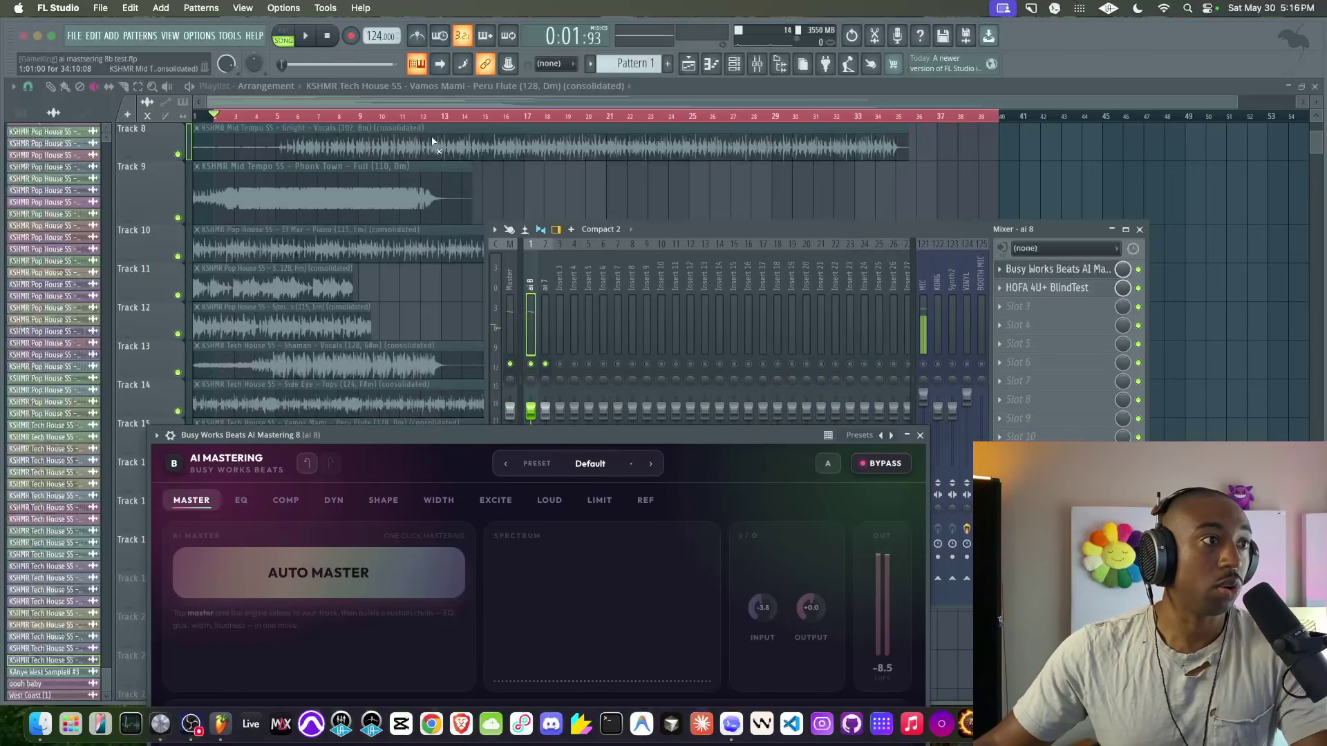
pyautogui.click(415, 118)
pyautogui.press('space')
pyautogui.press('F9')
pyautogui.moveTo(478, 438); pyautogui.dragTo(519, 208)
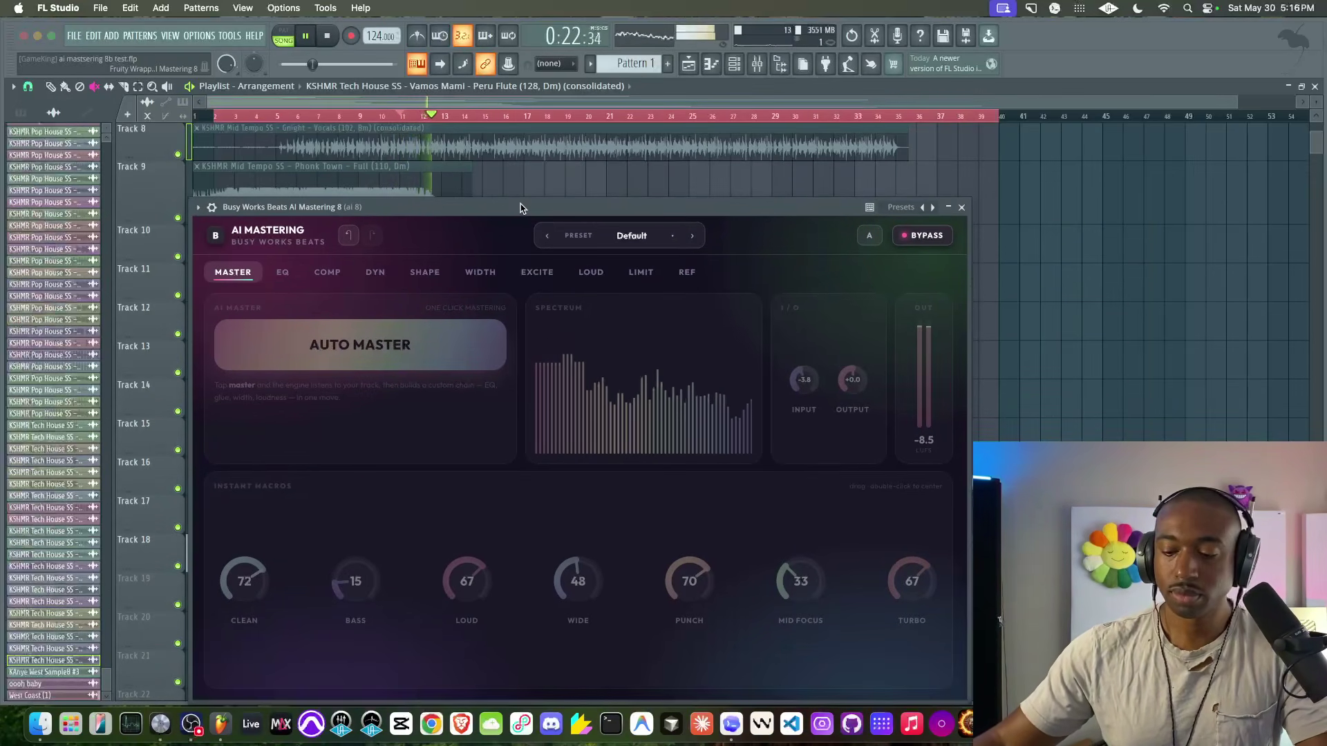
pyautogui.moveTo(761, 208); pyautogui.dragTo(775, 145)
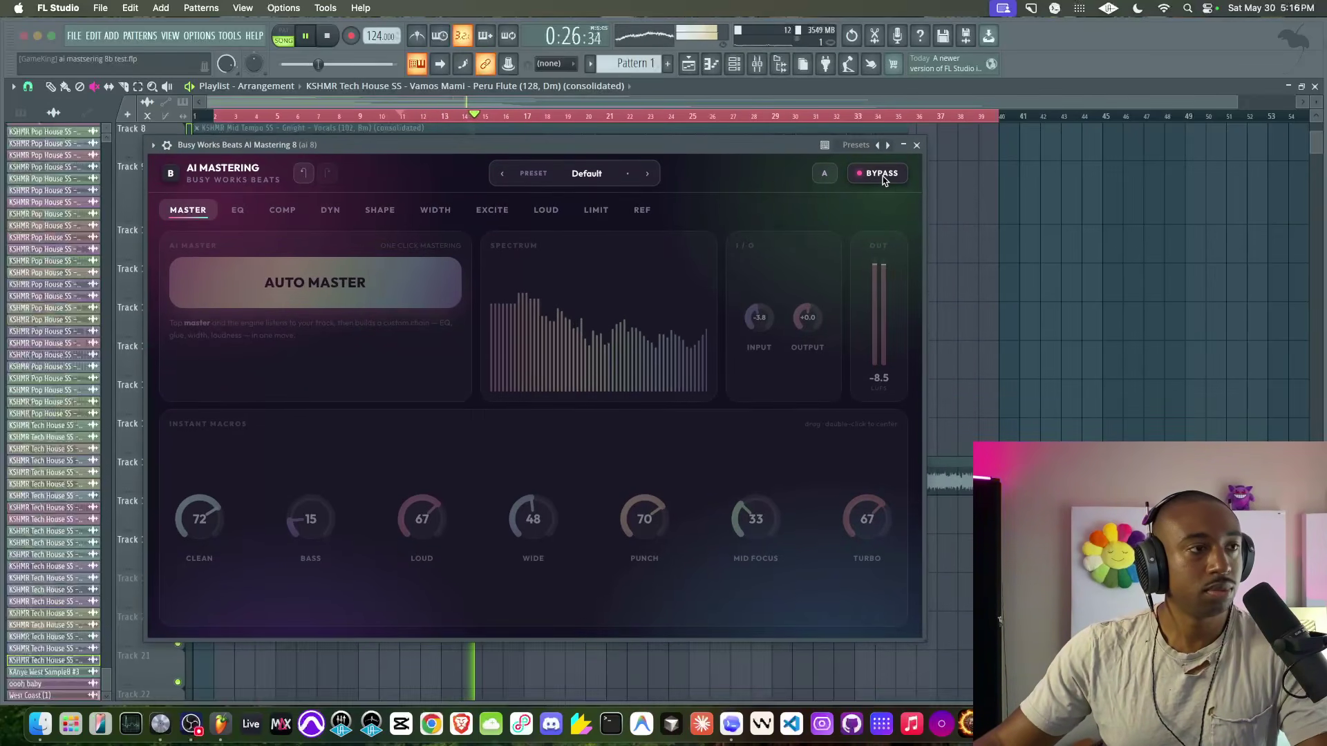
pyautogui.click(882, 174)
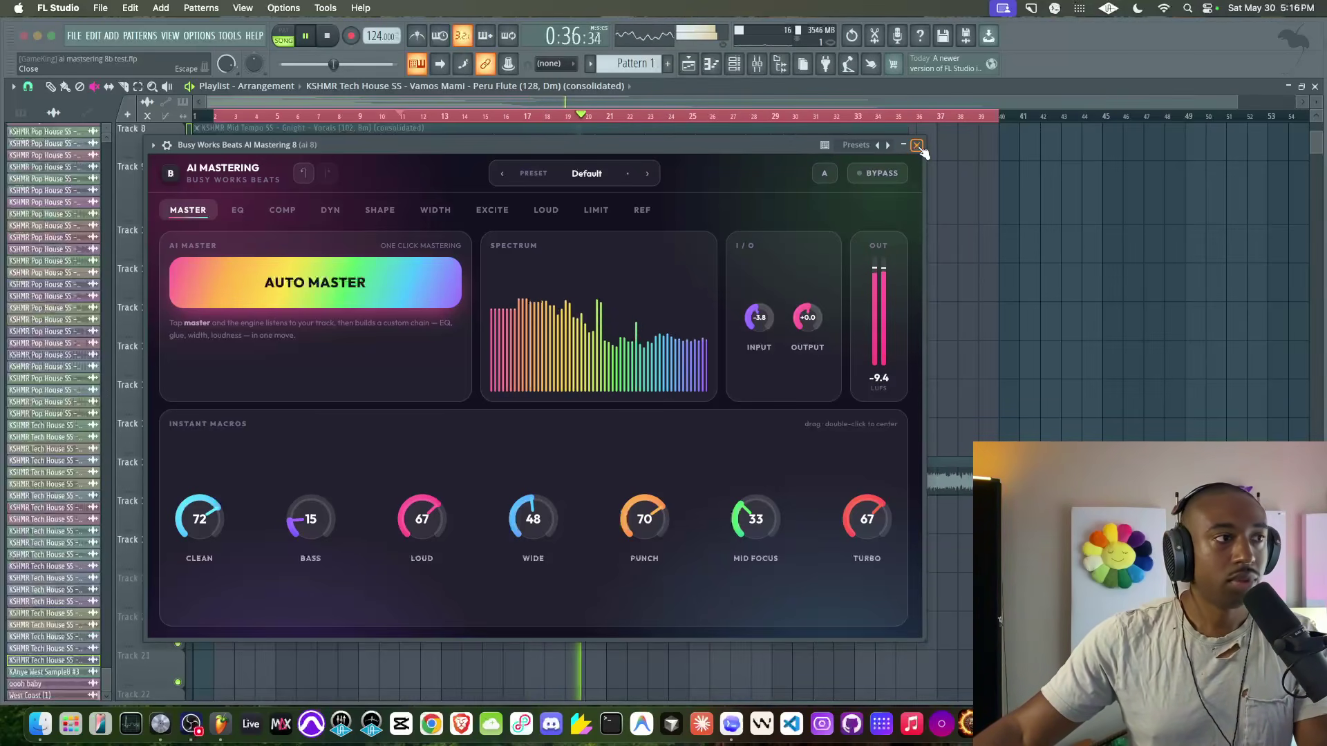
# Step: Stop playback with the plugin active and reposition its window over the playlist
pyautogui.press('space')
pyautogui.moveTo(772, 149); pyautogui.dragTo(867, 158)
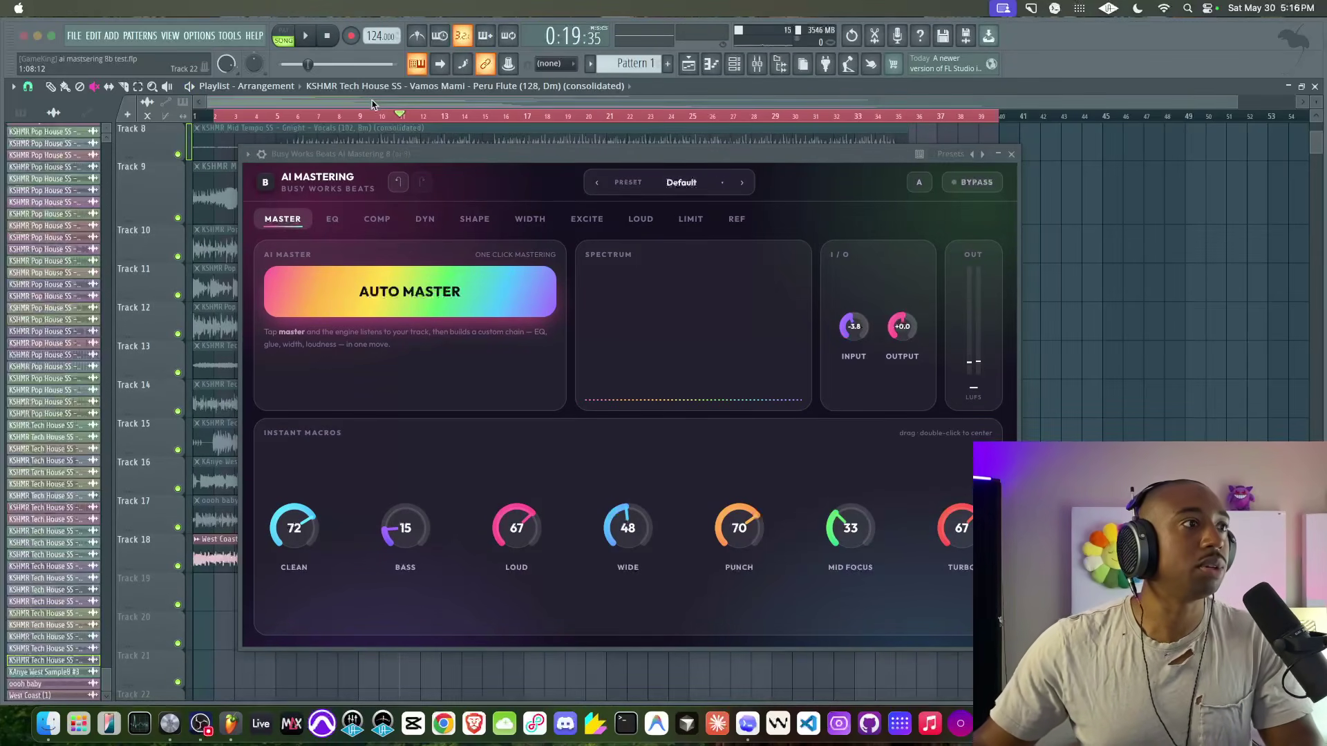
pyautogui.click(474, 154)
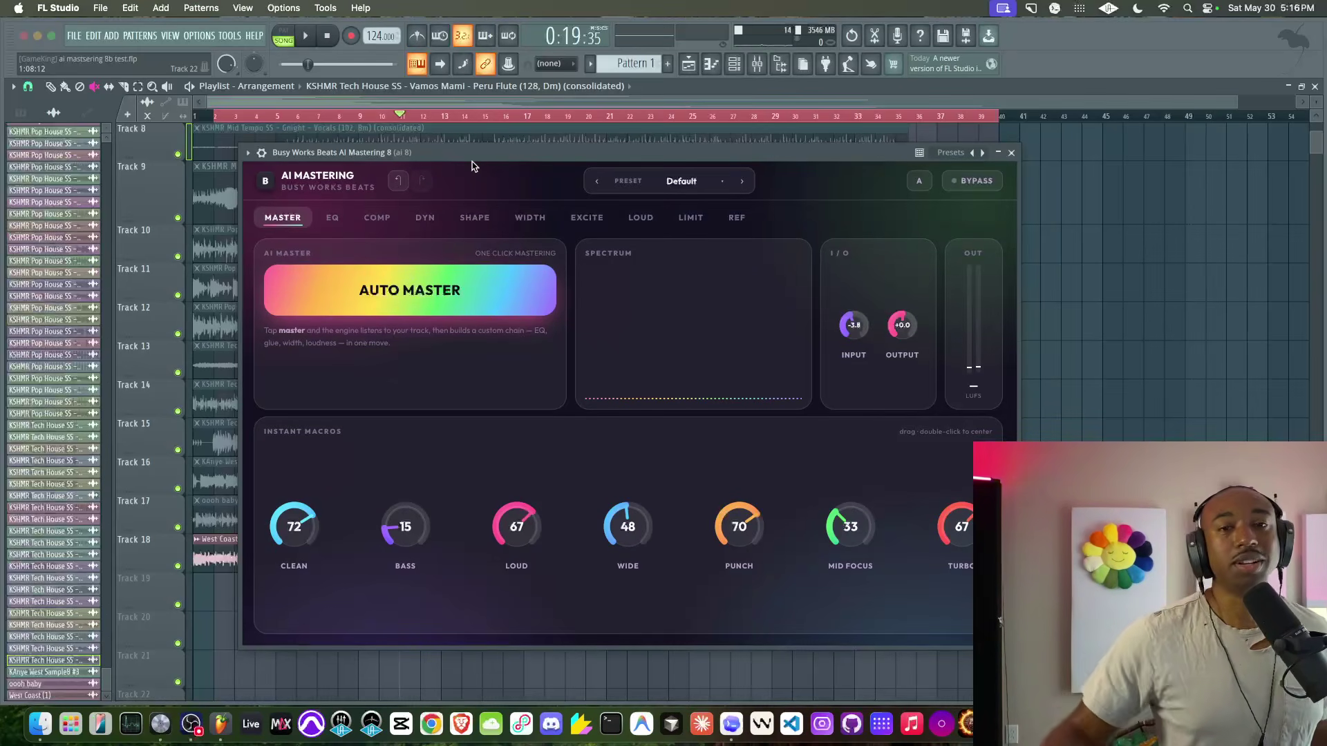